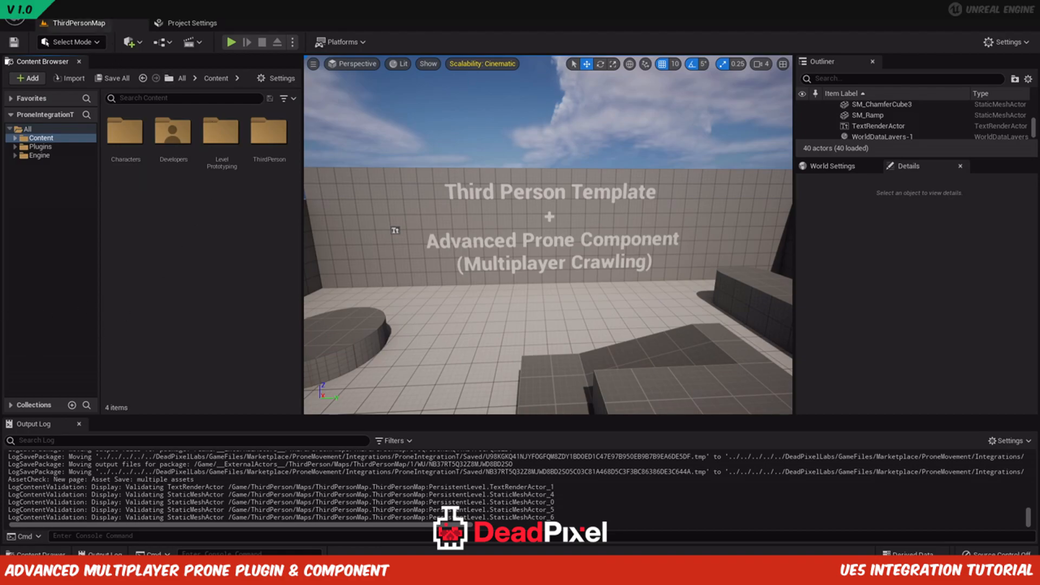
# Check the project's own plugins for the DPLProneSystem plugin and whether it is enabled.
pyautogui.click(72, 20)
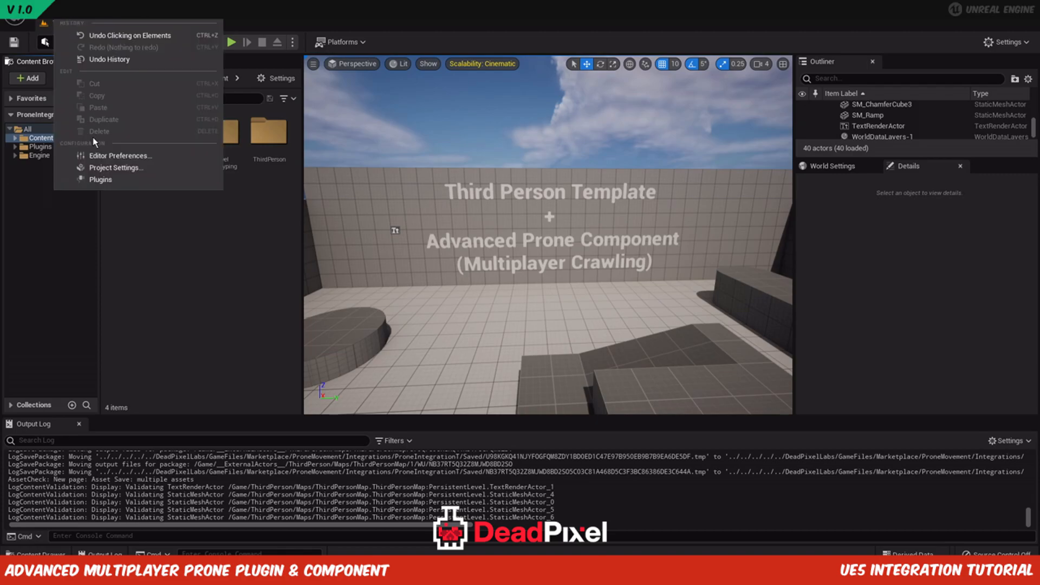
pyautogui.click(111, 181)
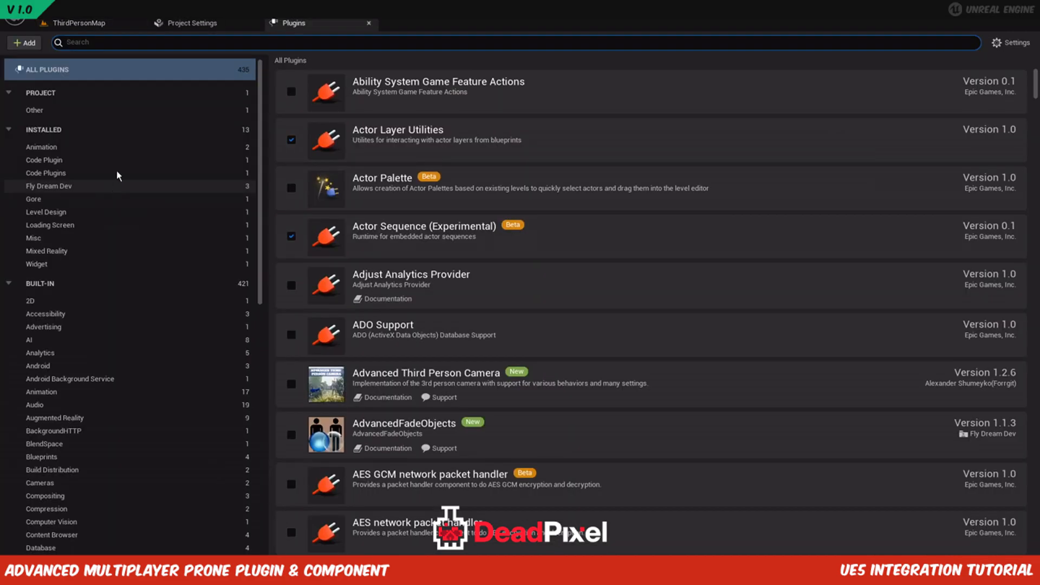
pyautogui.click(95, 110)
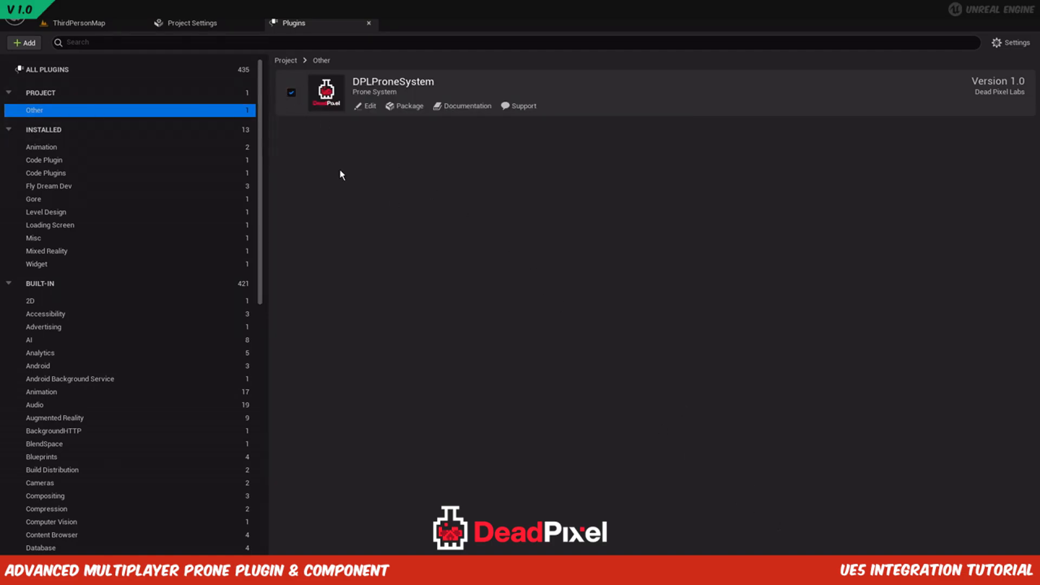
# Open the BP_ThirdPersonCharacter blueprint from the ThirdPerson/Blueprints folder and dock its editor beside the level's tab.
pyautogui.click(92, 23)
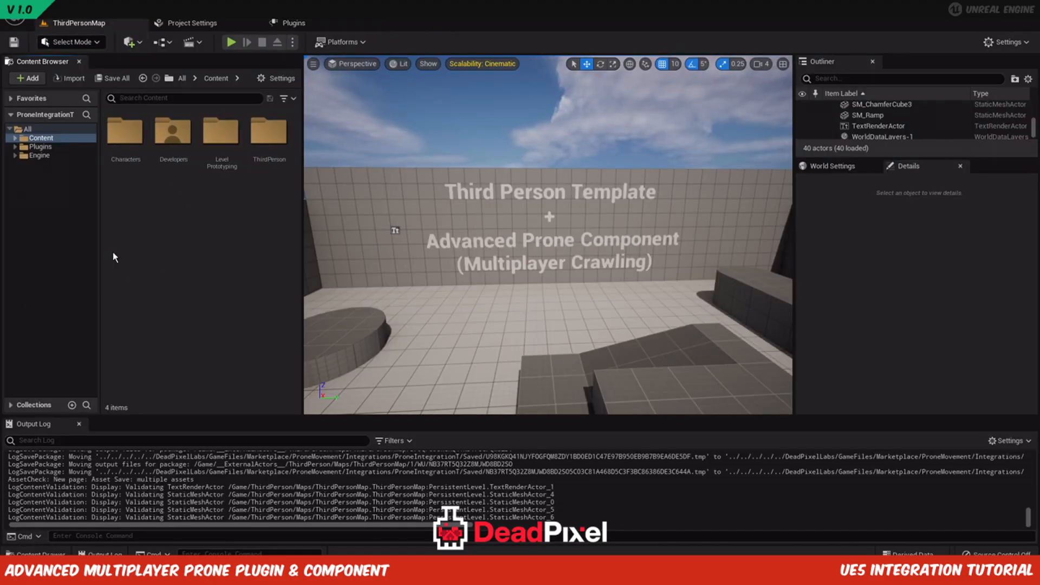
pyautogui.click(18, 138)
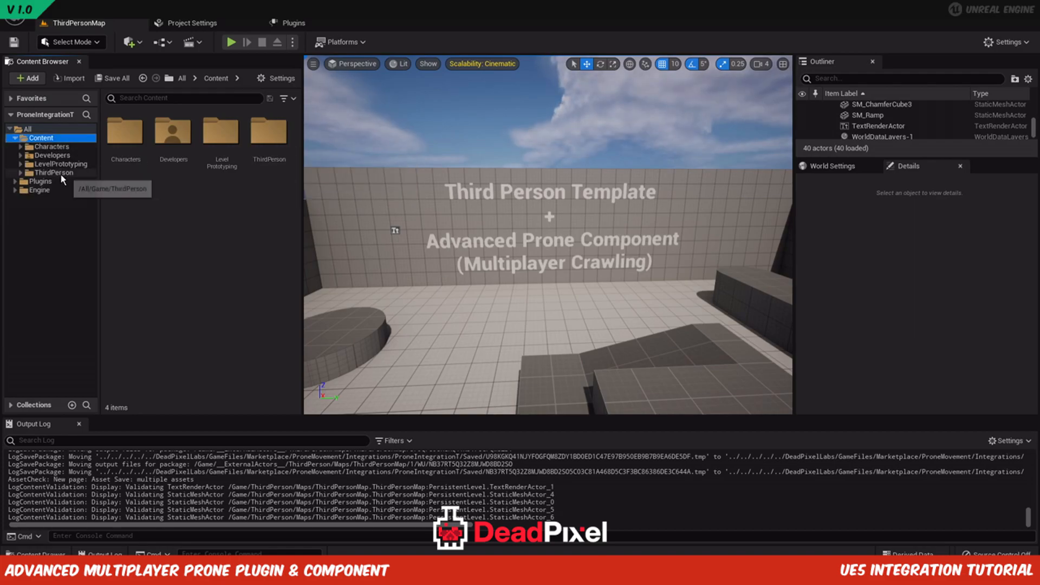
pyautogui.click(54, 172)
pyautogui.doubleClick(126, 132)
pyautogui.click(135, 162)
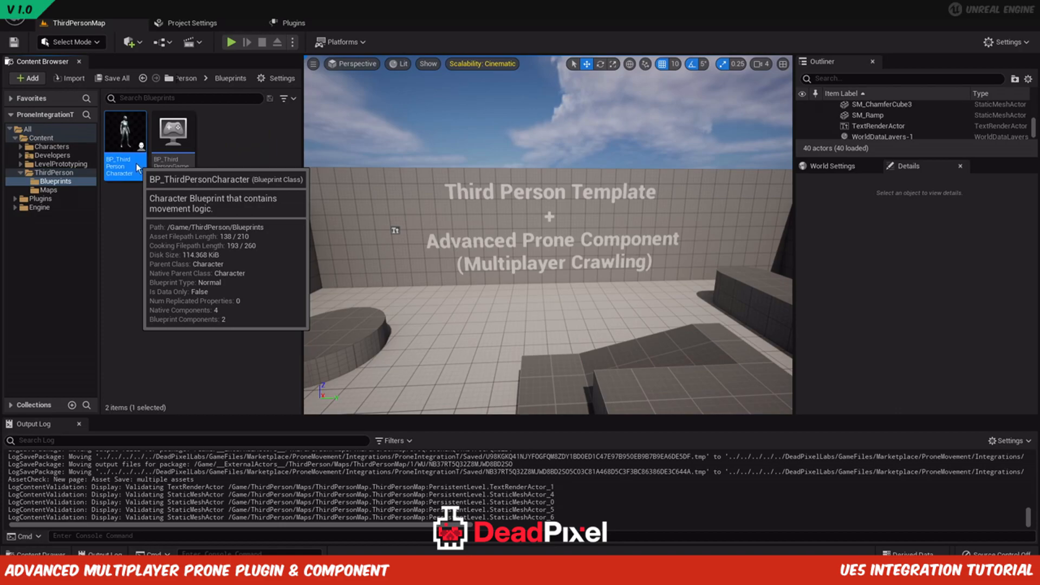
pyautogui.doubleClick(136, 164)
pyautogui.moveTo(346, 86); pyautogui.dragTo(215, 26)
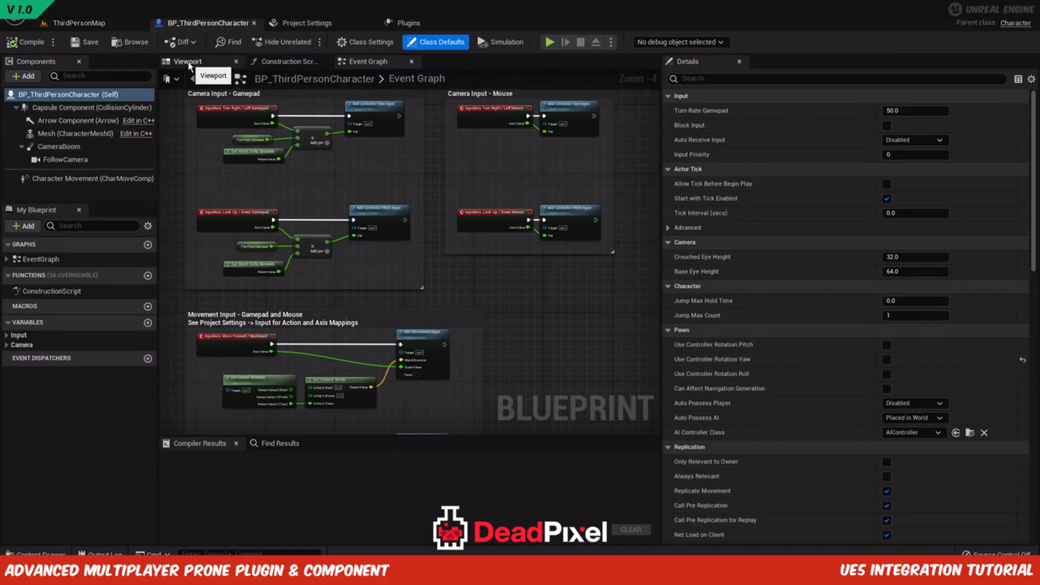
# Set the character Mesh component's skeletal mesh to SKM_Manny, and compile and save the blueprint.
pyautogui.click(188, 62)
pyautogui.click(75, 133)
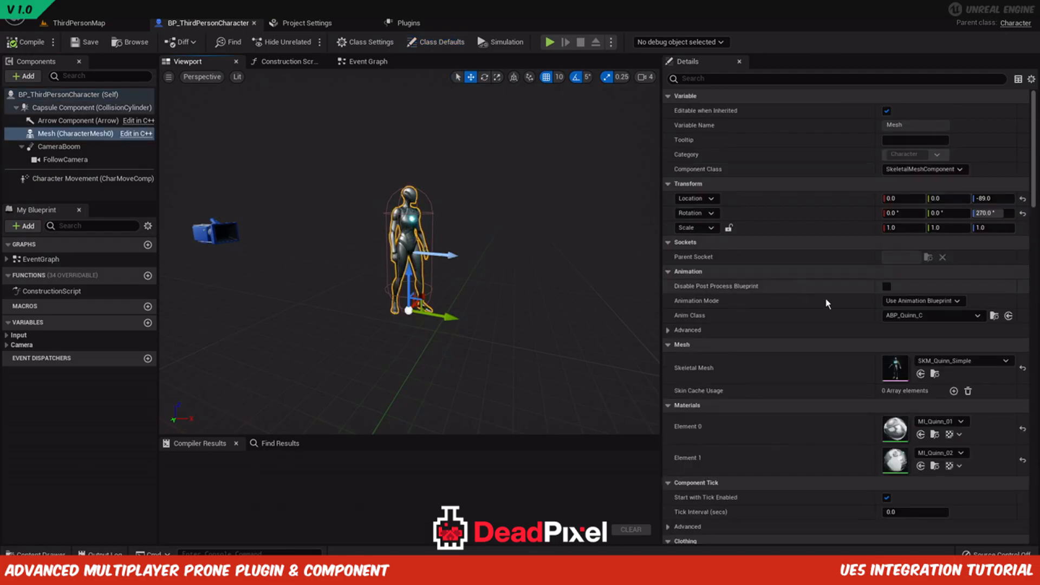
pyautogui.click(967, 362)
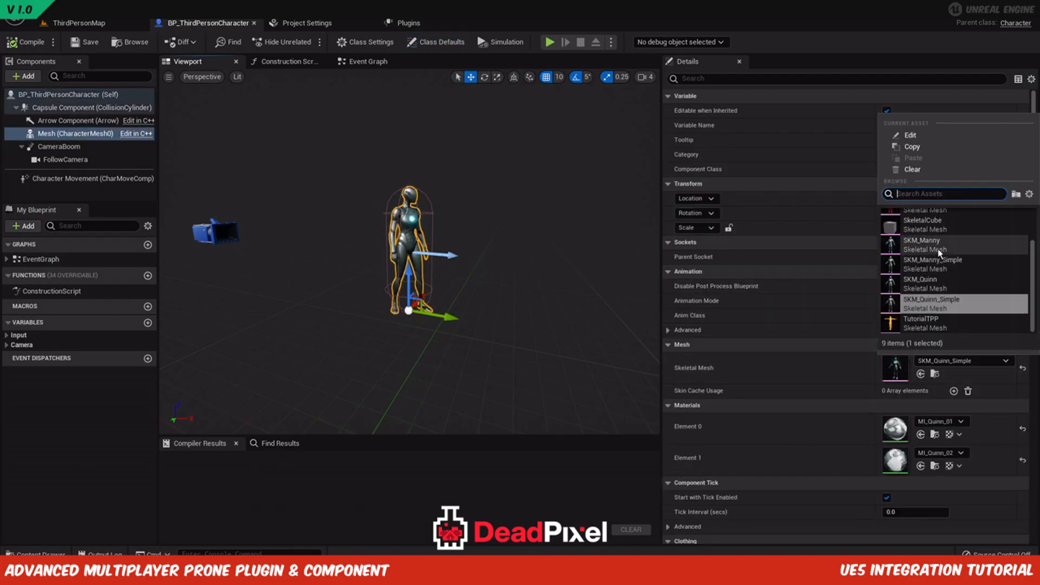
pyautogui.click(928, 244)
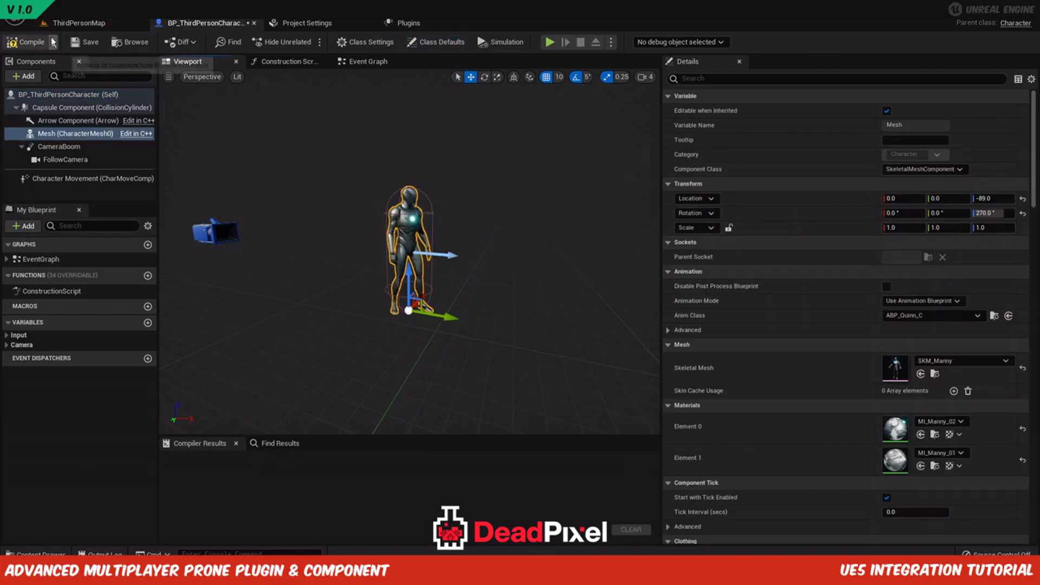
pyautogui.click(27, 42)
pyautogui.click(84, 42)
# Reparent the BP_ThirdPersonCharacter blueprint to the DPLCharacter class.
pyautogui.click(81, 94)
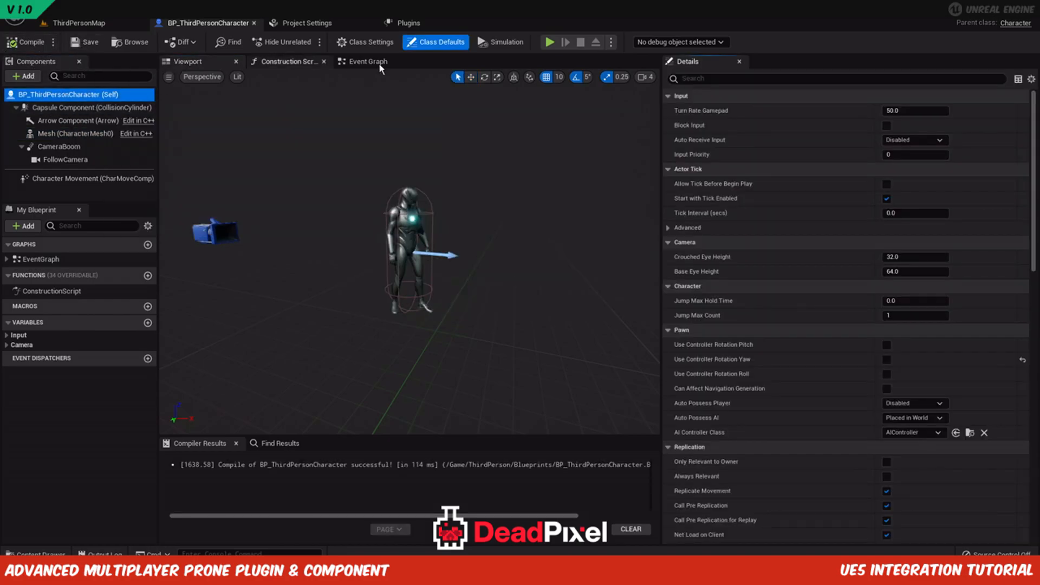
pyautogui.click(375, 45)
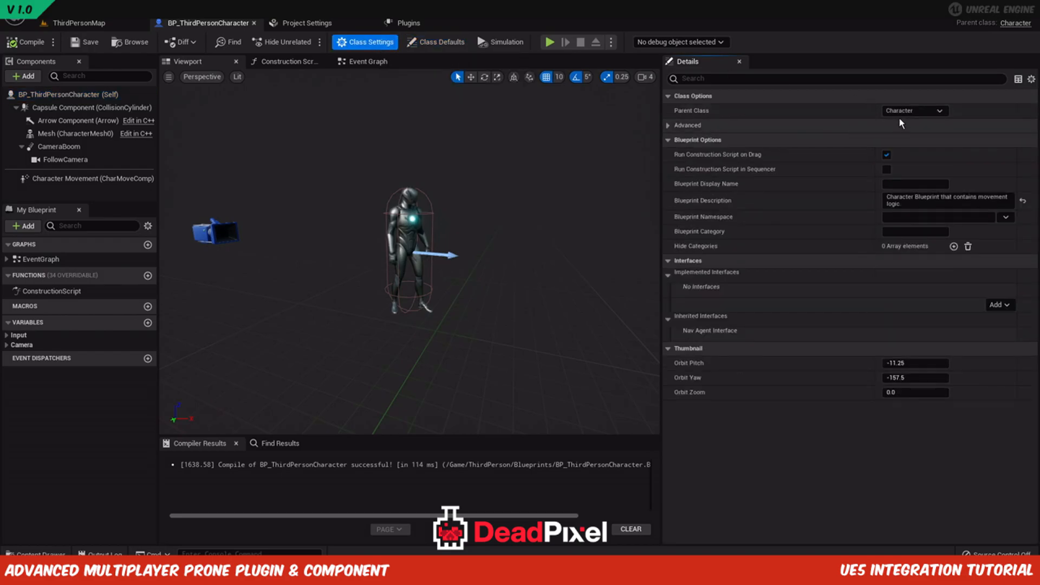
pyautogui.click(900, 112)
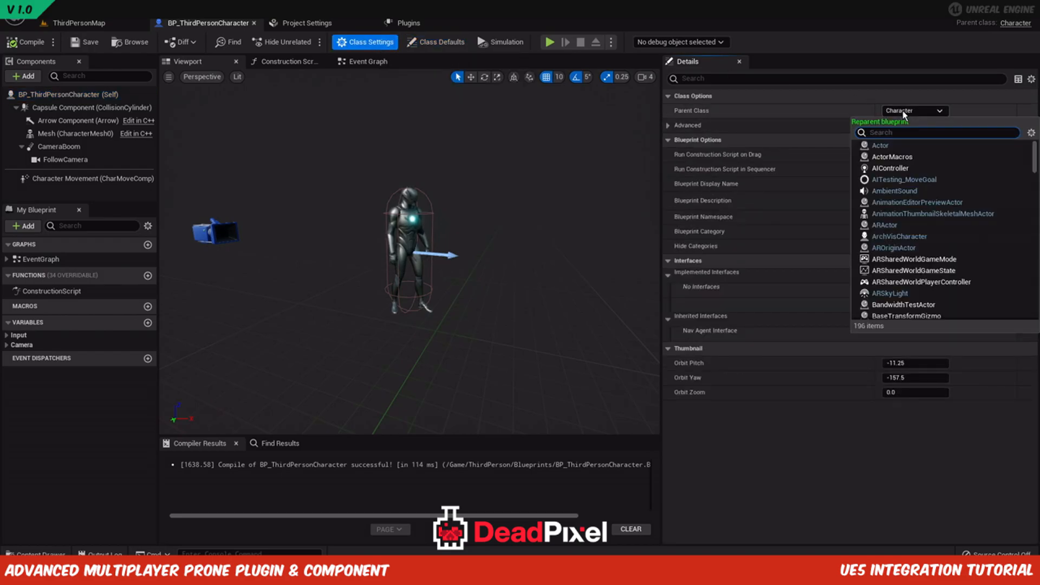
pyautogui.write('dpl')
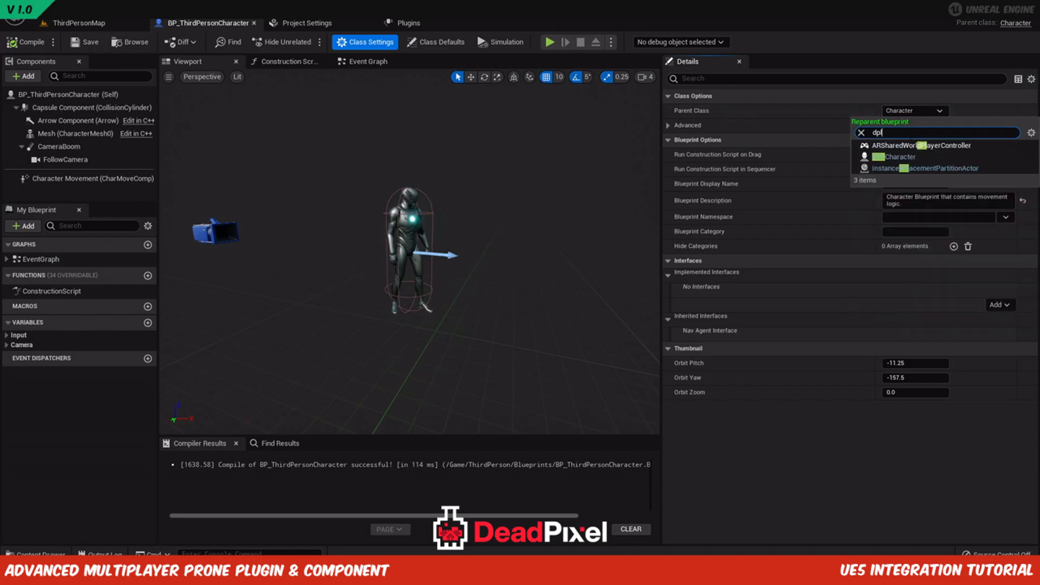
pyautogui.click(905, 156)
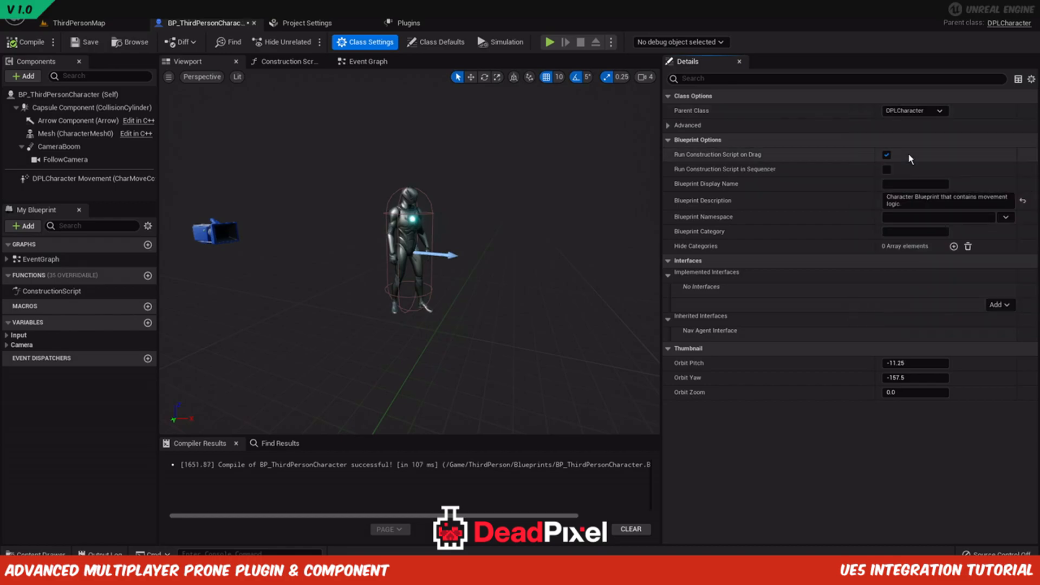
# Review the DPLCharacter Movement component's settings, and compile and save the reparented blueprint.
pyautogui.click(109, 185)
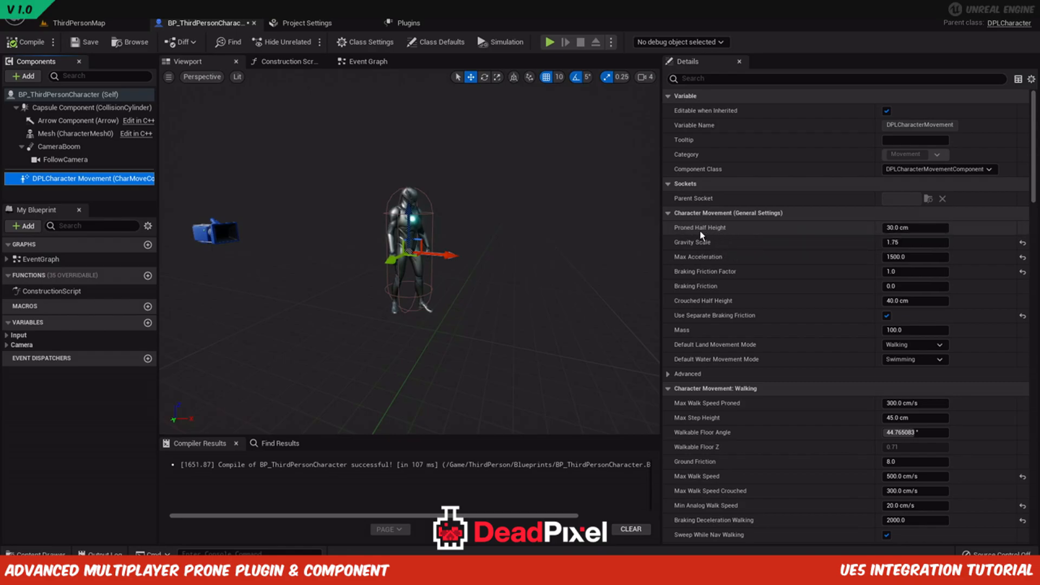
pyautogui.click(18, 43)
pyautogui.click(86, 42)
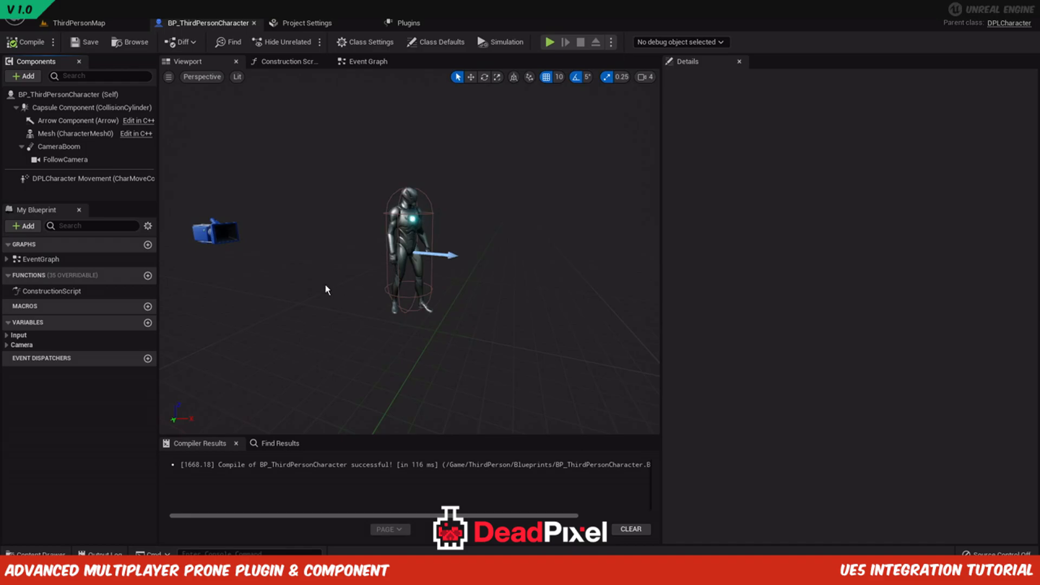
# Add the BPC_ProneComponent component to BP_ThirdPersonCharacter and compile the blueprint.
pyautogui.click(98, 24)
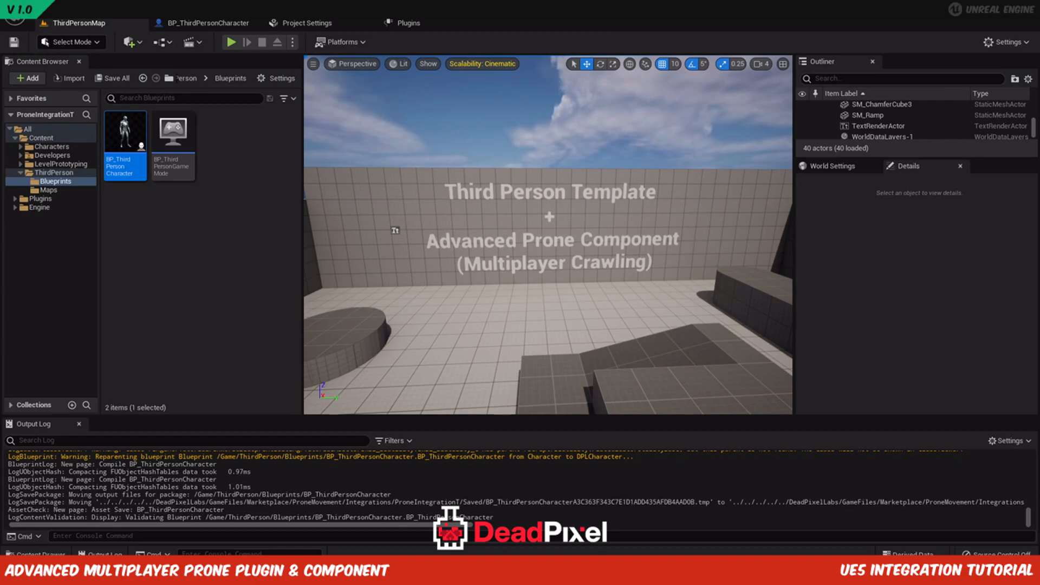
pyautogui.click(202, 23)
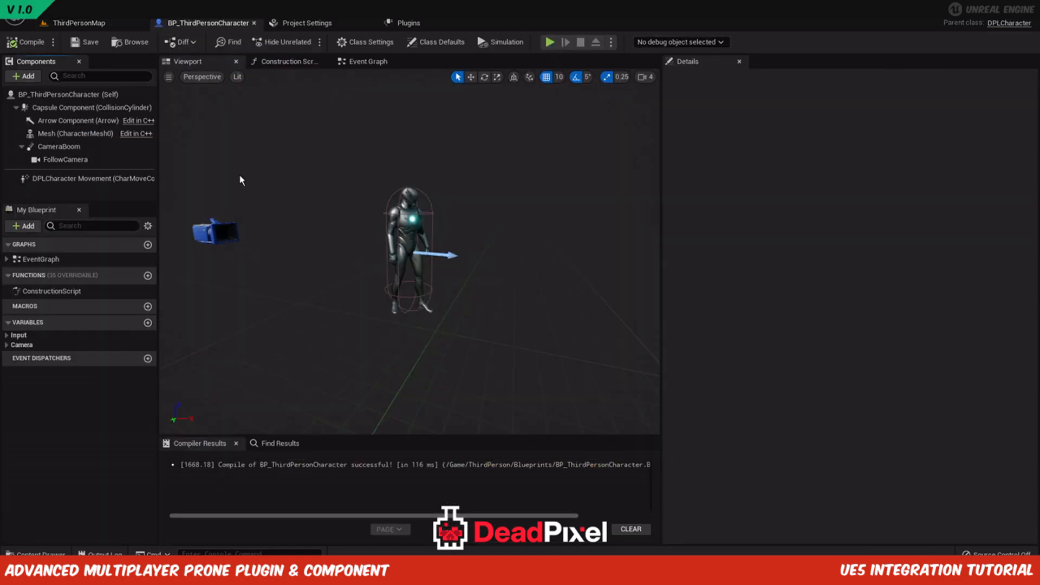
pyautogui.click(343, 64)
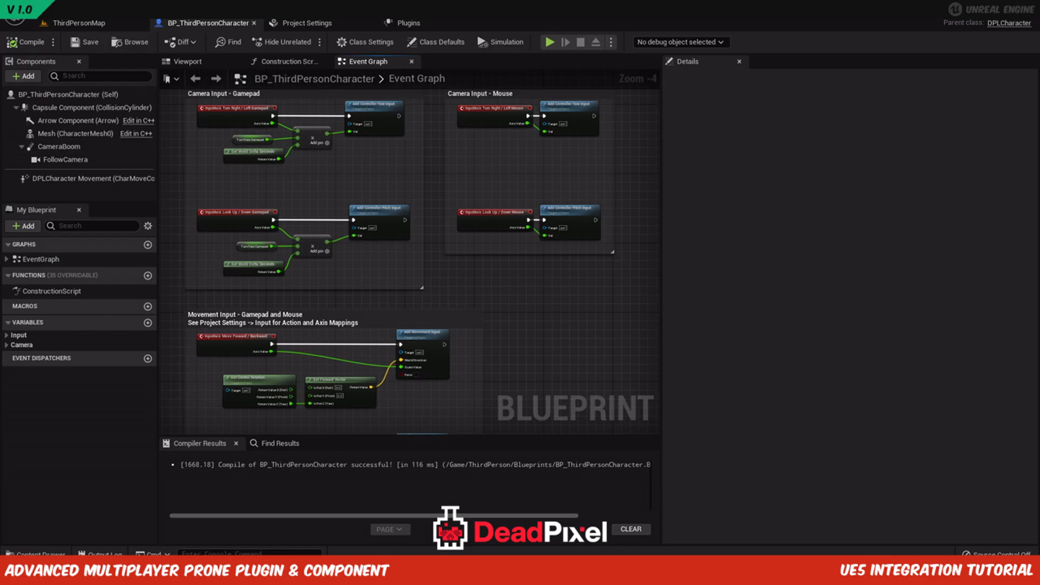
pyautogui.click(14, 78)
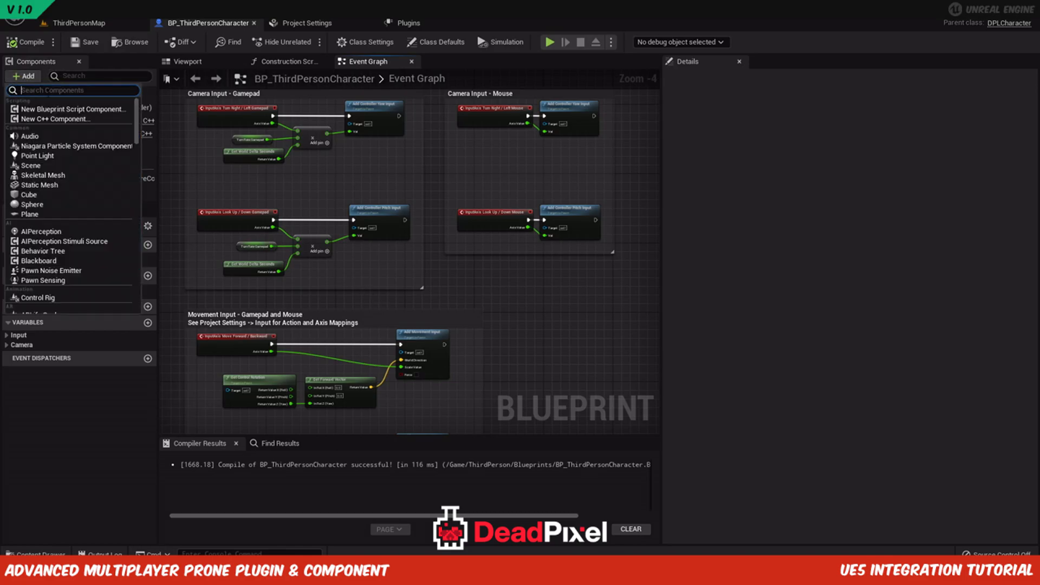
pyautogui.click(74, 106)
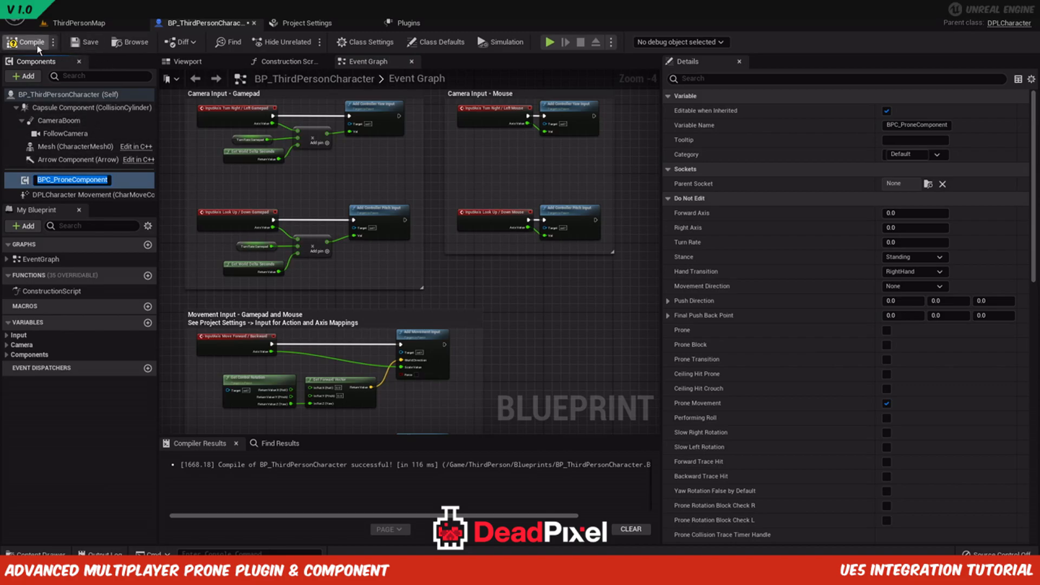
pyautogui.click(38, 48)
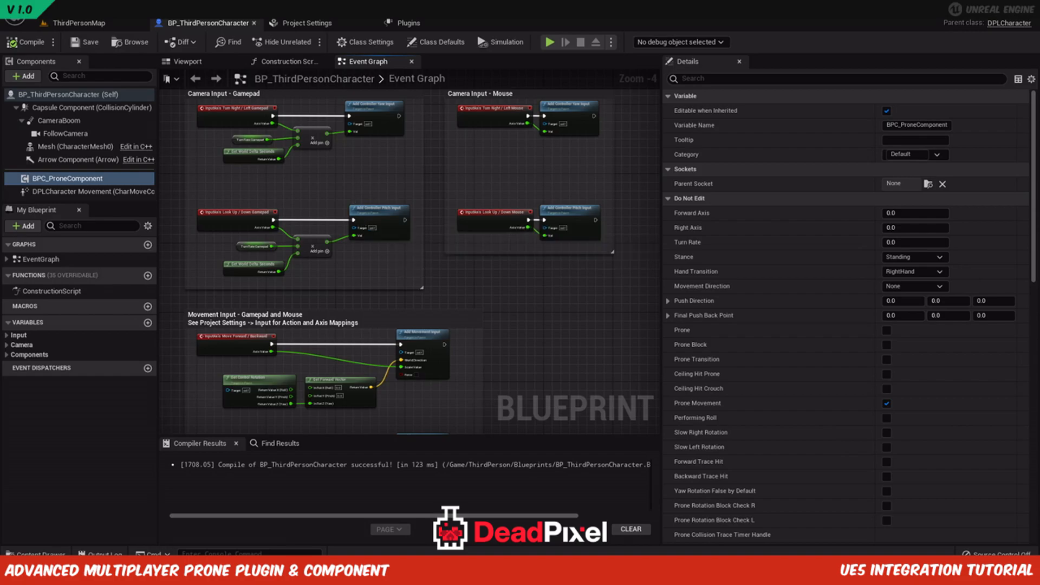
pyautogui.click(534, 293)
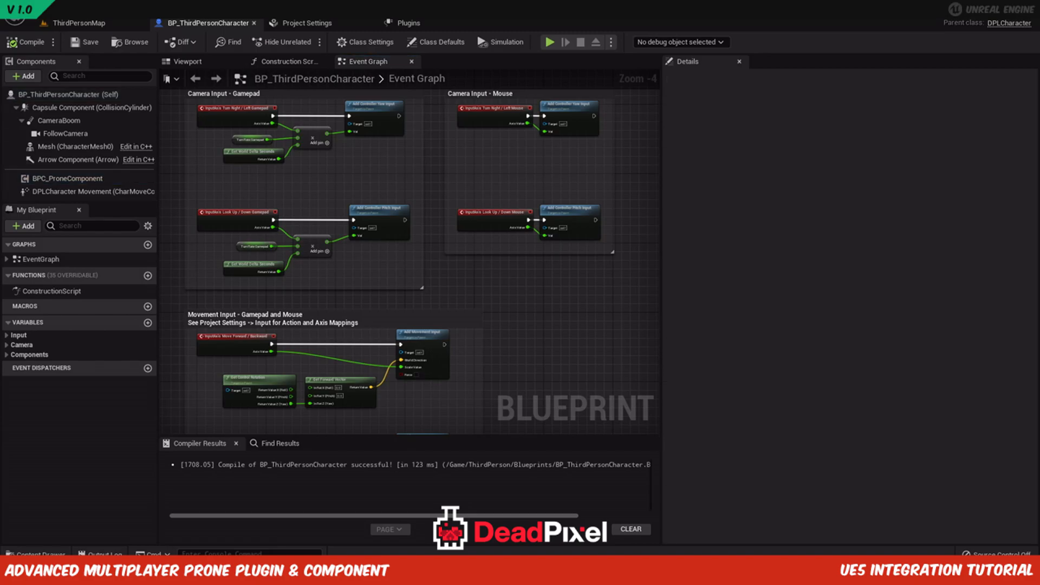
# Open the plugin's demo BP_ThirdPersonCharacter blueprint from the DPLProneSystem ProneComponent/Demo/Character folder.
pyautogui.click(103, 23)
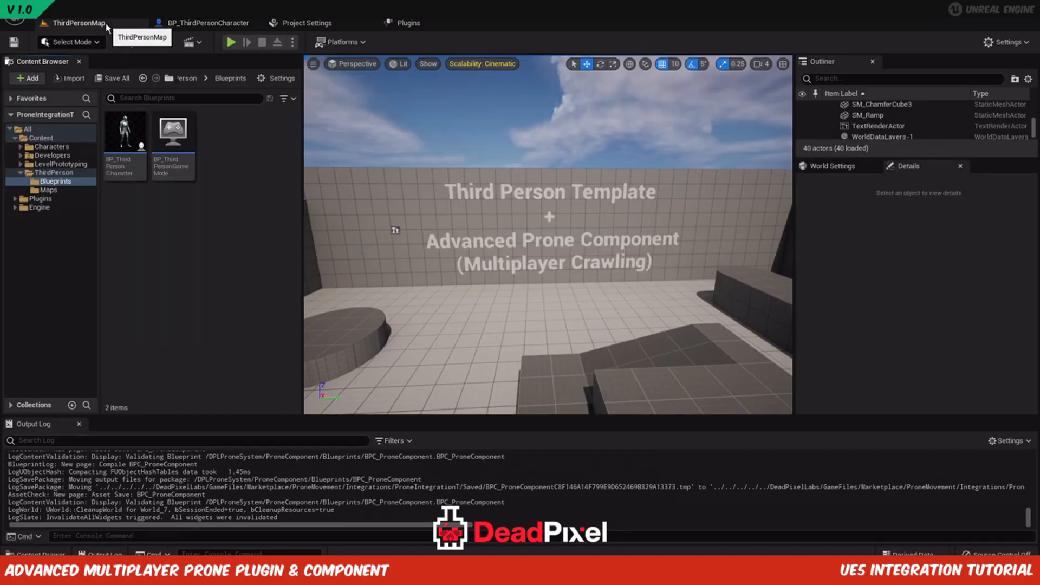
pyautogui.click(47, 199)
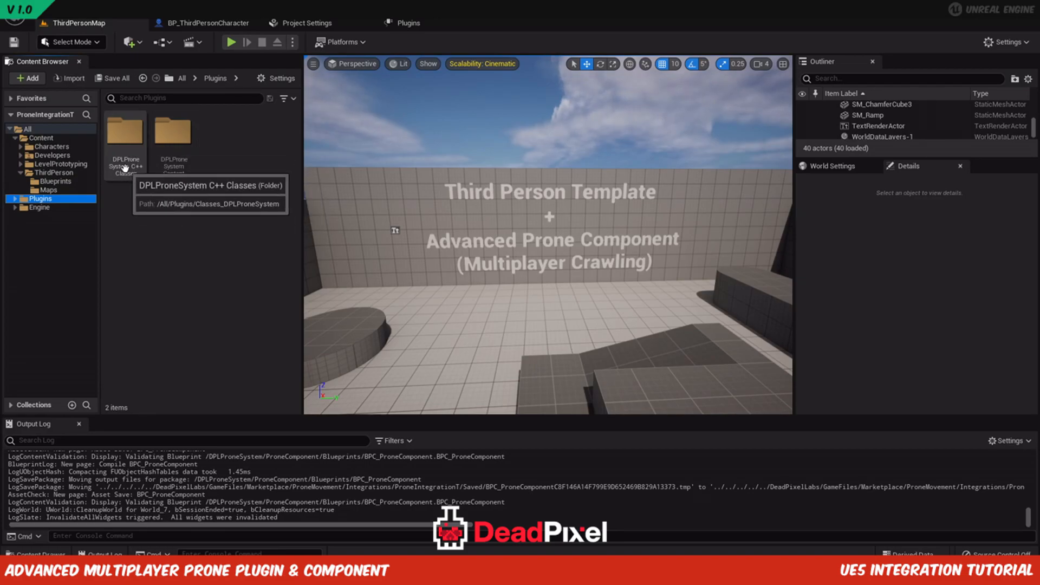
pyautogui.doubleClick(174, 162)
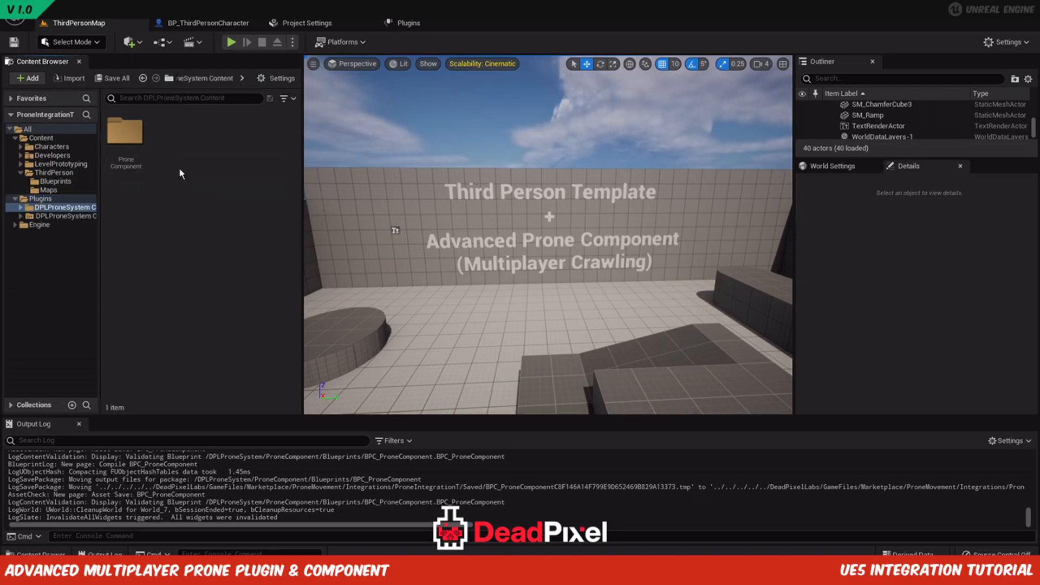
pyautogui.doubleClick(124, 152)
pyautogui.doubleClick(154, 157)
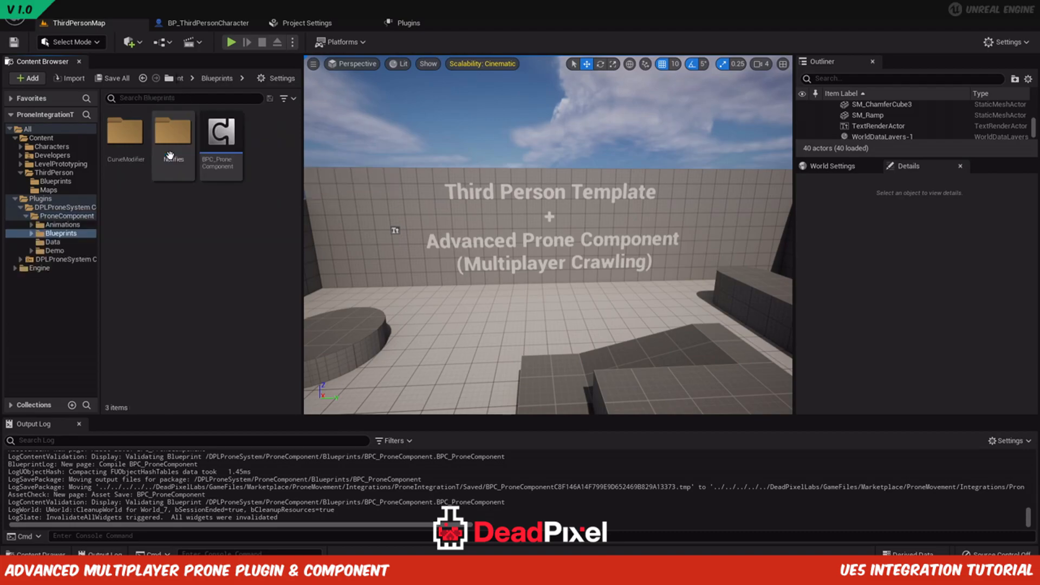
pyautogui.click(180, 82)
pyautogui.doubleClick(269, 146)
pyautogui.doubleClick(224, 149)
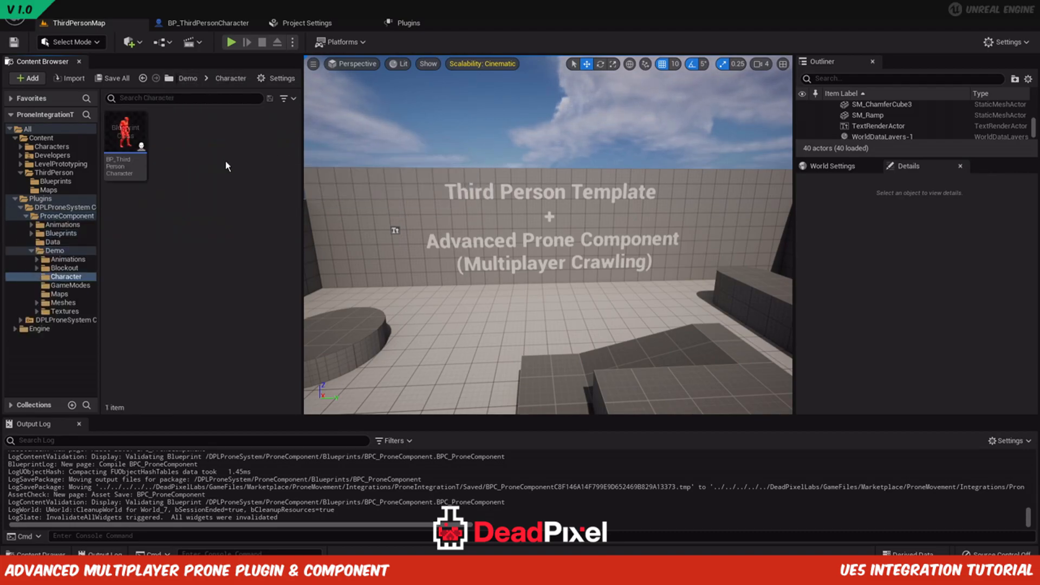
pyautogui.click(124, 166)
pyautogui.doubleClick(123, 165)
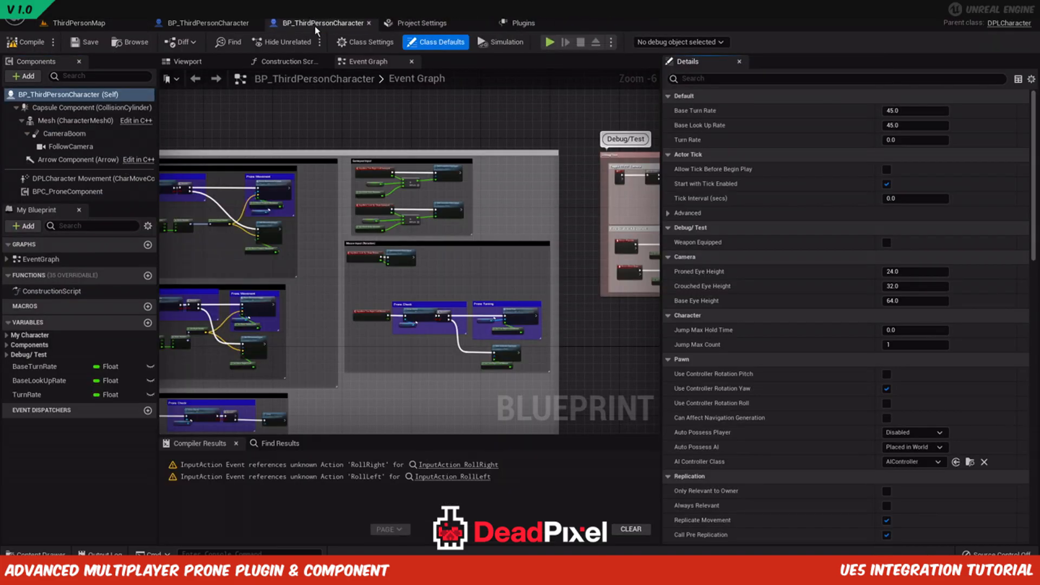
# Examine the movement, jump, crouch, prone and roll input sections in the demo character's event graph.
pyautogui.moveTo(288, 269); pyautogui.dragTo(406, 204, button='right')
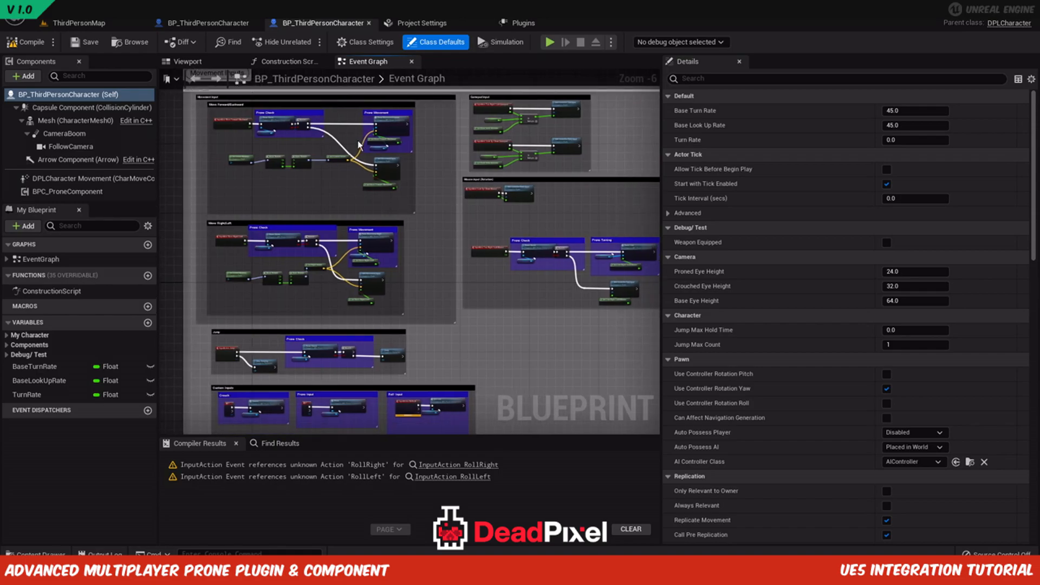
pyautogui.moveTo(509, 248); pyautogui.dragTo(387, 221, button='right')
pyautogui.moveTo(262, 354); pyautogui.dragTo(371, 288, button='right')
pyautogui.scroll(-1, 374, 312)
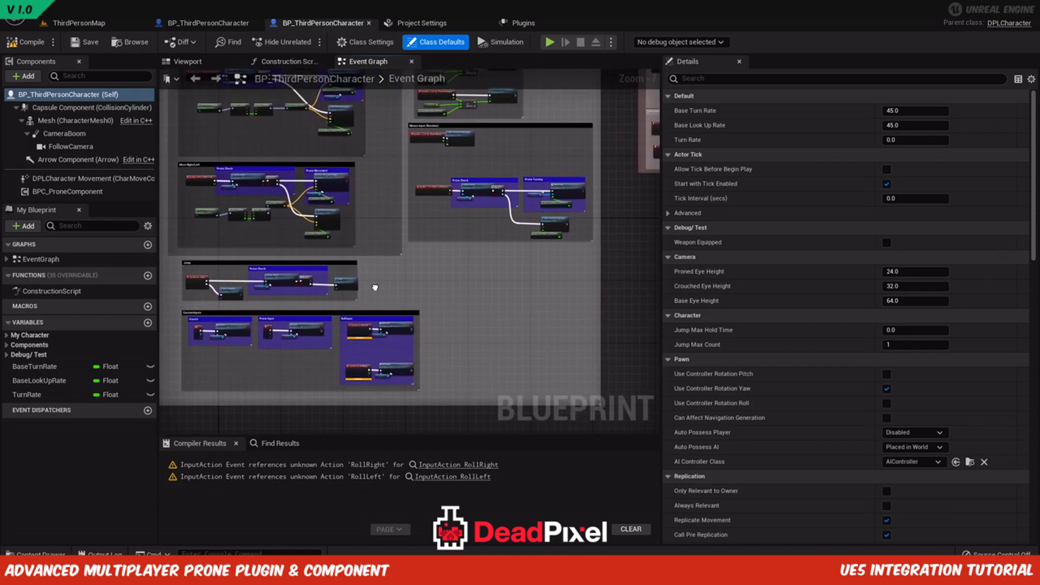
pyautogui.scroll(4, 354, 342)
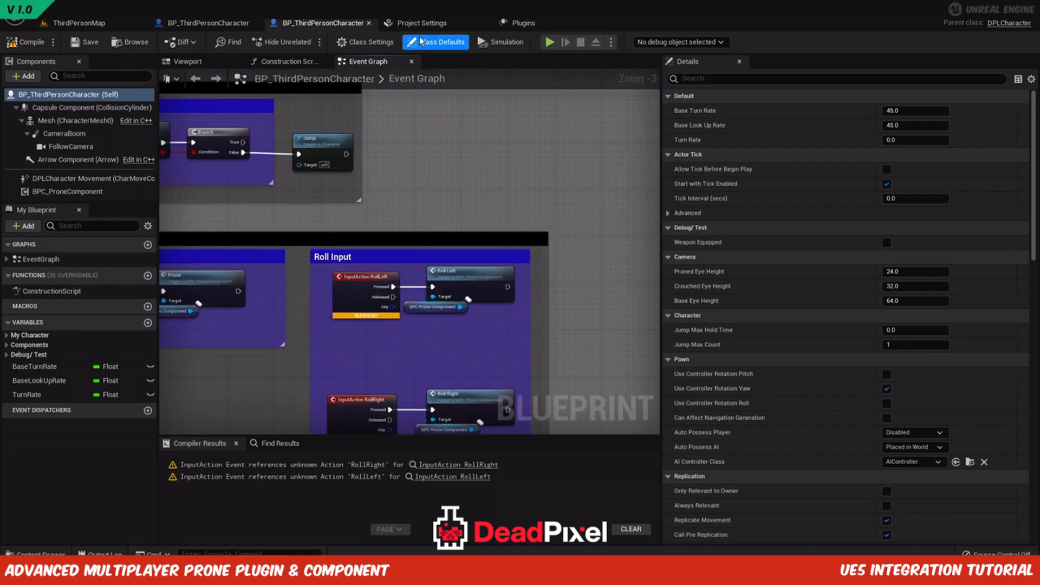
# Open the engine's Input settings in the Project Settings.
pyautogui.click(40, 9)
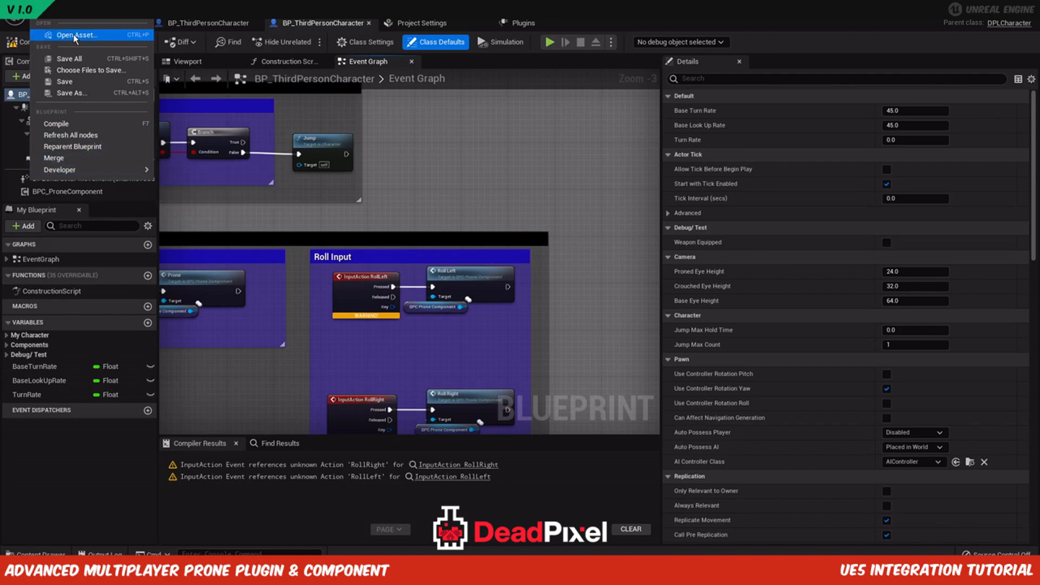
pyautogui.moveTo(63, 11)
pyautogui.click(90, 146)
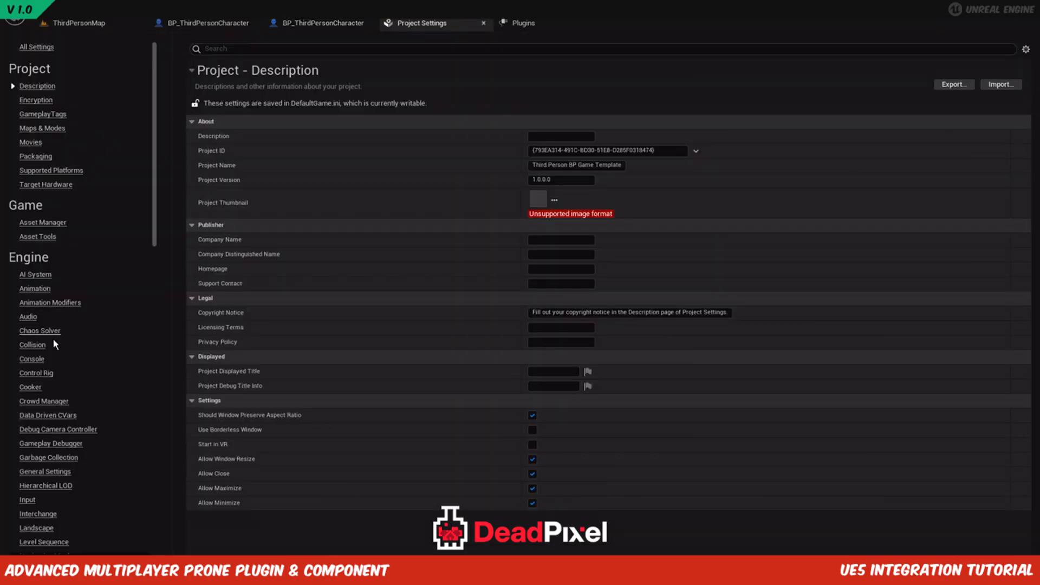
pyautogui.click(27, 499)
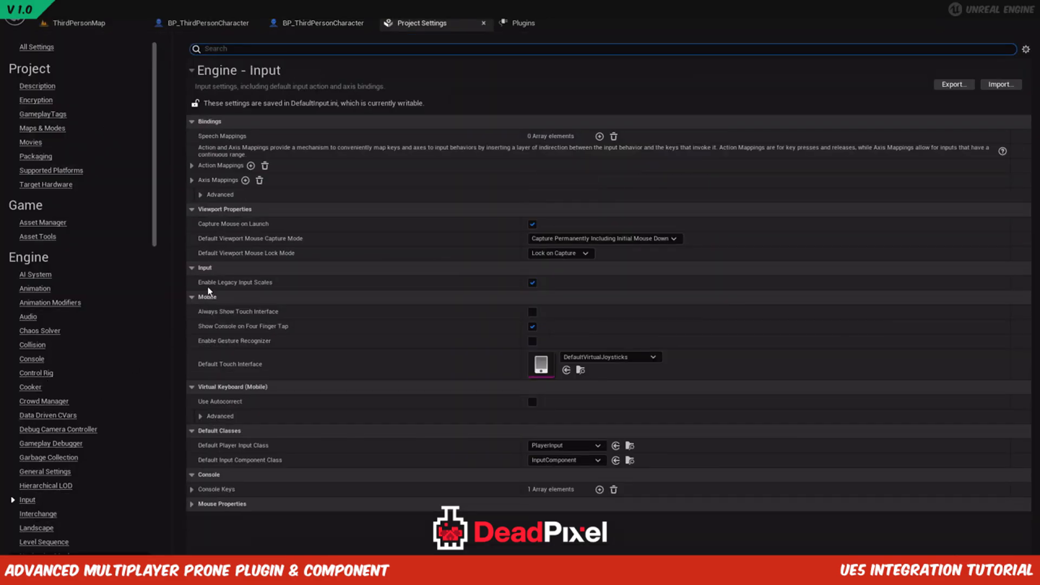
# Add two action mappings to the project's input bindings and name them RollRight and RollLeft.
pyautogui.click(193, 165)
pyautogui.click(251, 165)
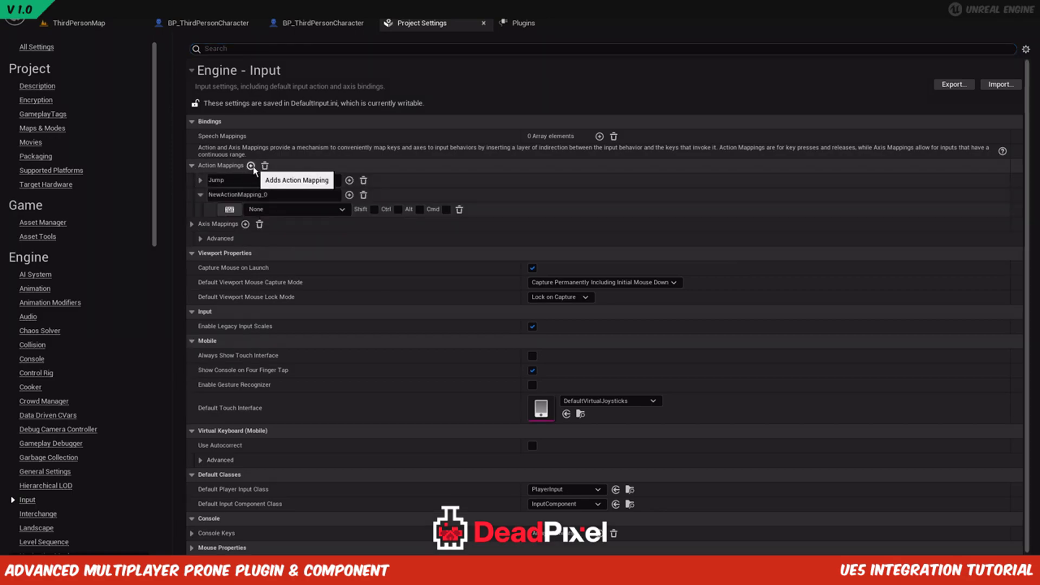
pyautogui.moveTo(268, 195); pyautogui.dragTo(175, 192)
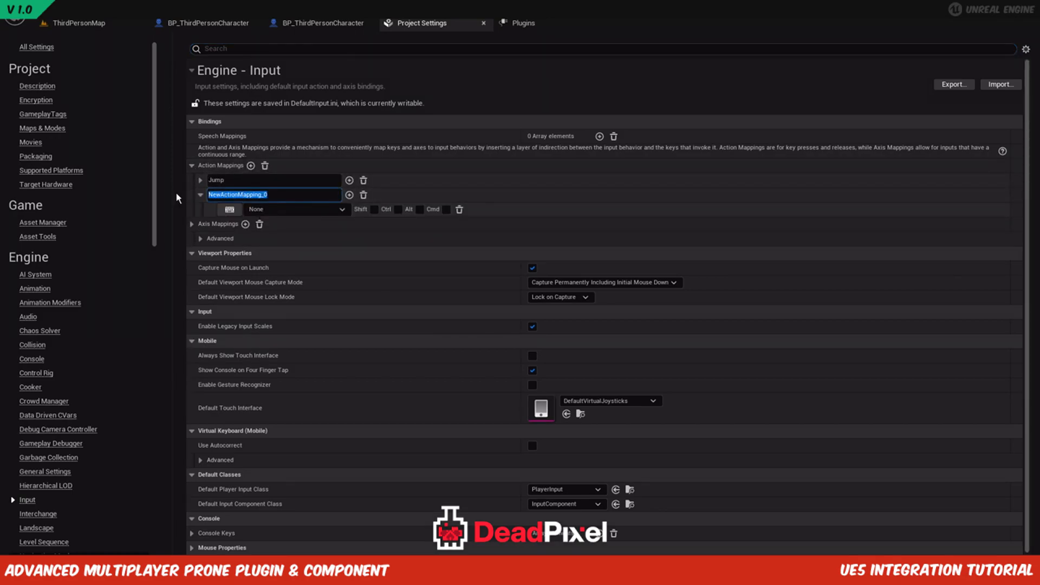
pyautogui.write('RollRight')
pyautogui.press('Return')
pyautogui.click(250, 165)
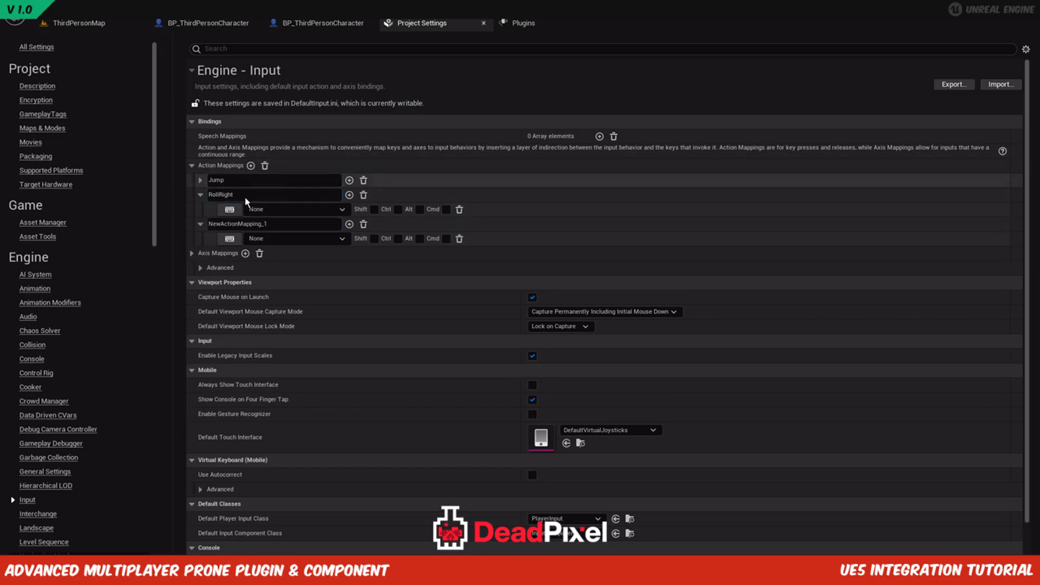
pyautogui.moveTo(270, 224); pyautogui.dragTo(120, 221)
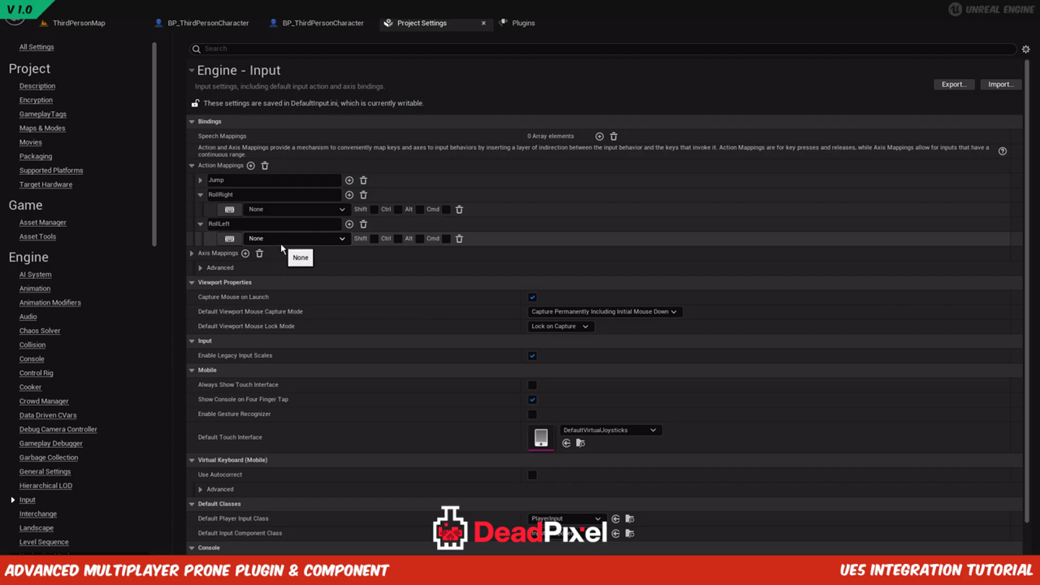
# Assign the keyboard key Q to the RollLeft action mapping and E to RollRight.
pyautogui.click(263, 239)
pyautogui.write('q')
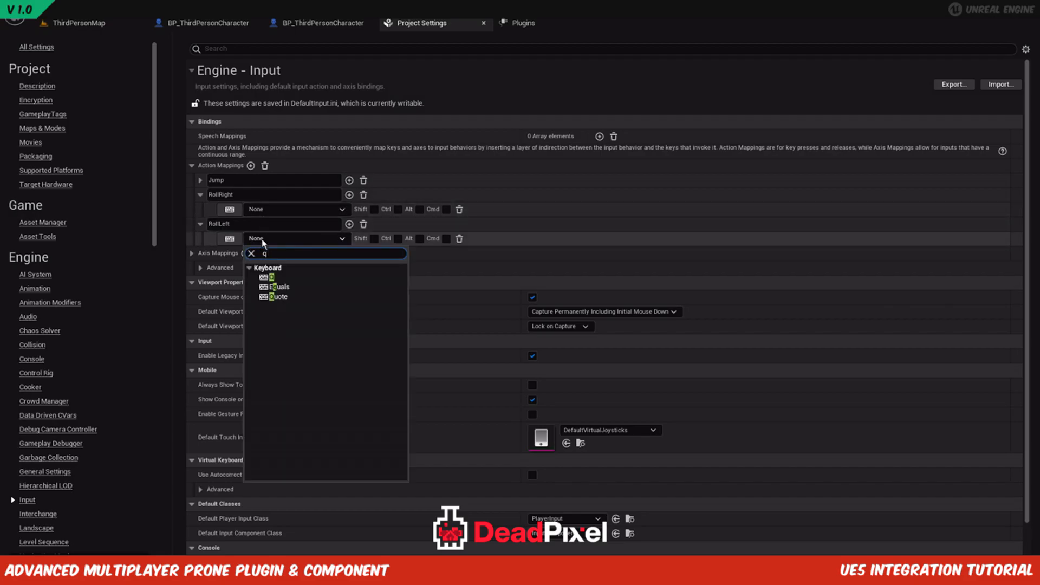
pyautogui.click(283, 279)
pyautogui.click(270, 213)
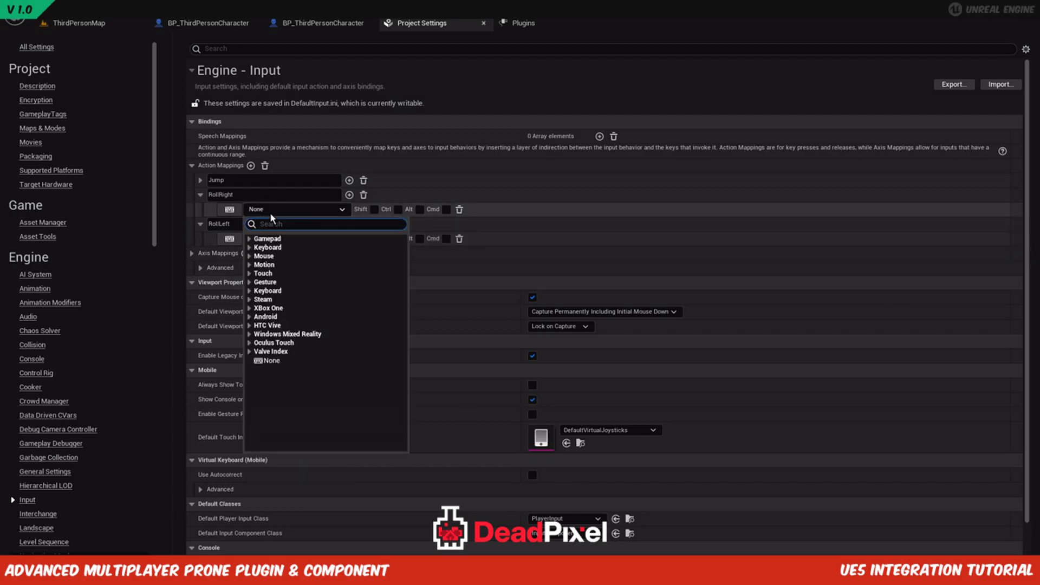
pyautogui.write('e')
pyautogui.scroll(-3, 303, 325)
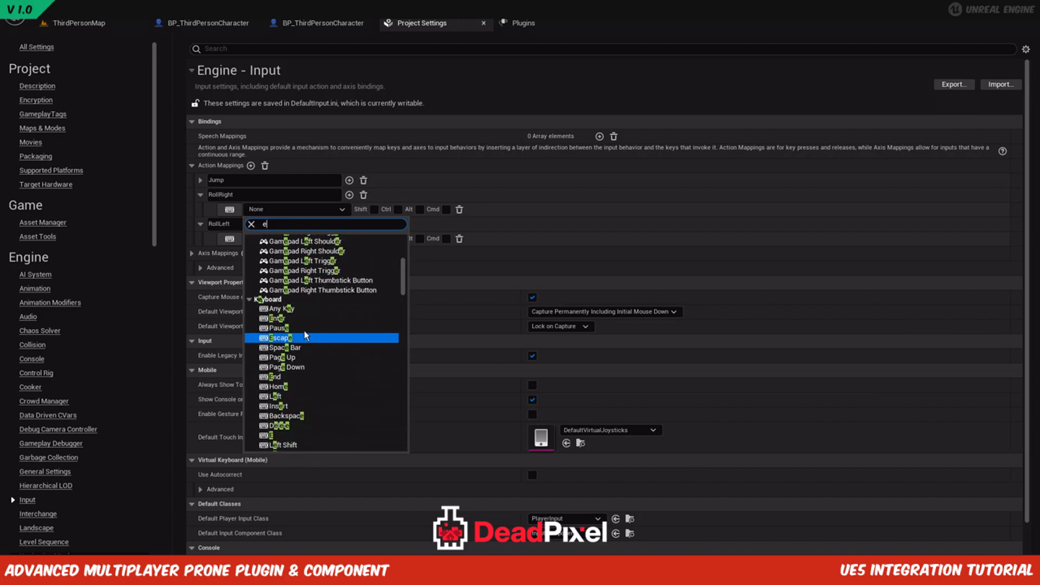
pyautogui.click(271, 435)
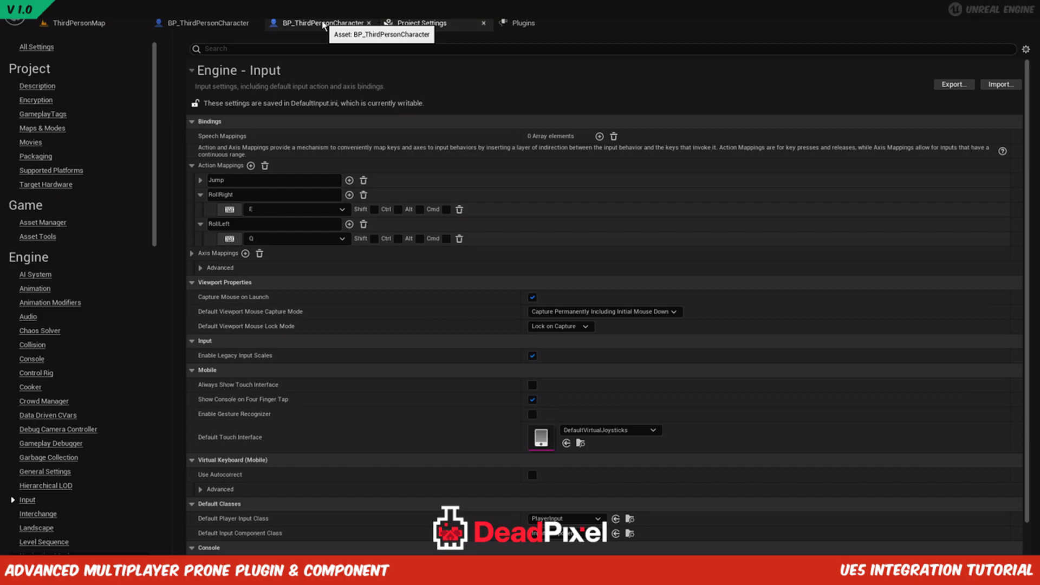
# Close the Project Settings and recompile the plugin's demo character blueprint.
pyautogui.click(484, 22)
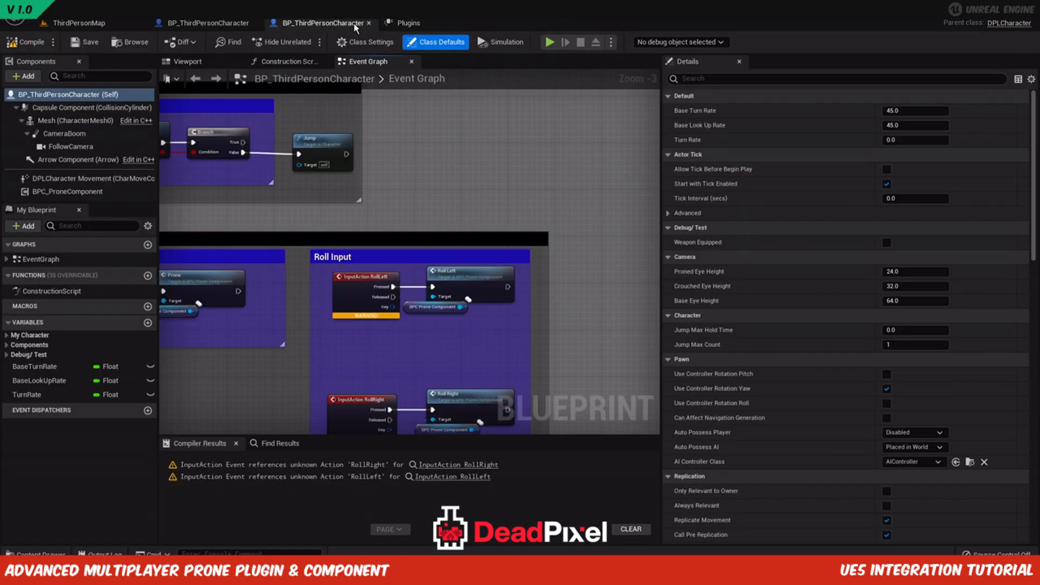
pyautogui.click(20, 43)
# Copy the demo character's Toggle FP/TP Camera node group into the template character's event graph above Camera Input - Mouse, and compile and save.
pyautogui.scroll(-4, 425, 223)
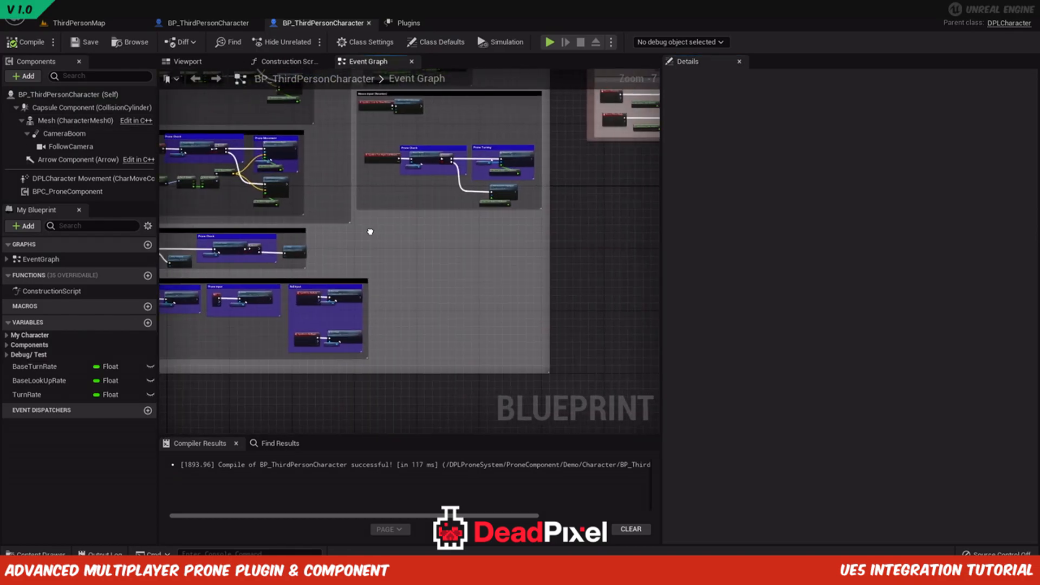
pyautogui.moveTo(322, 233); pyautogui.dragTo(136, 340, button='right')
pyautogui.scroll(-1, 330, 155)
pyautogui.scroll(4, 375, 132)
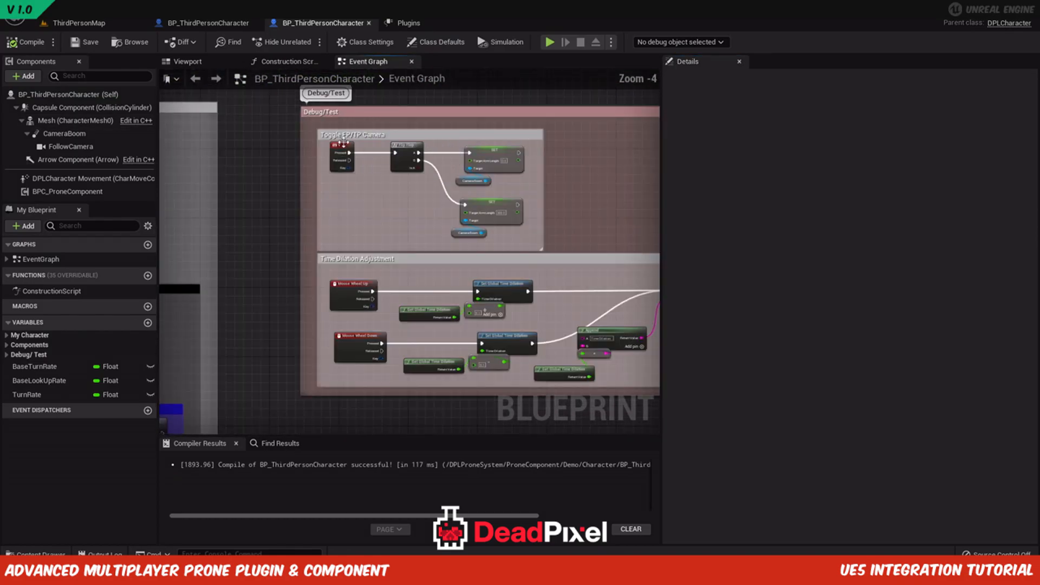
pyautogui.moveTo(288, 119); pyautogui.dragTo(571, 239)
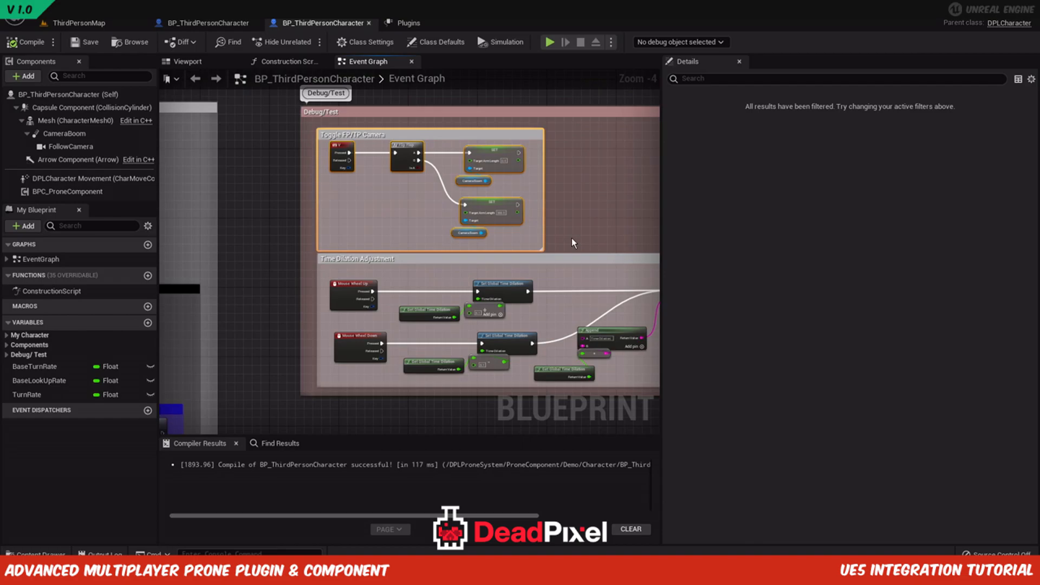
pyautogui.click(218, 24)
pyautogui.scroll(-3, 339, 327)
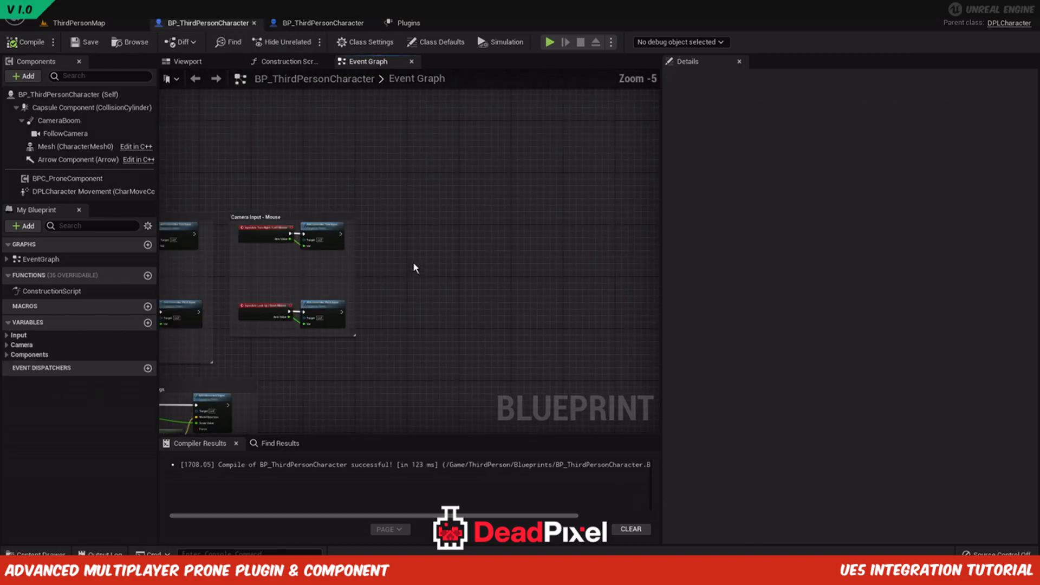
pyautogui.hotkey('ctrl', 'v')
pyautogui.moveTo(299, 133); pyautogui.dragTo(364, 156)
pyautogui.click(279, 223)
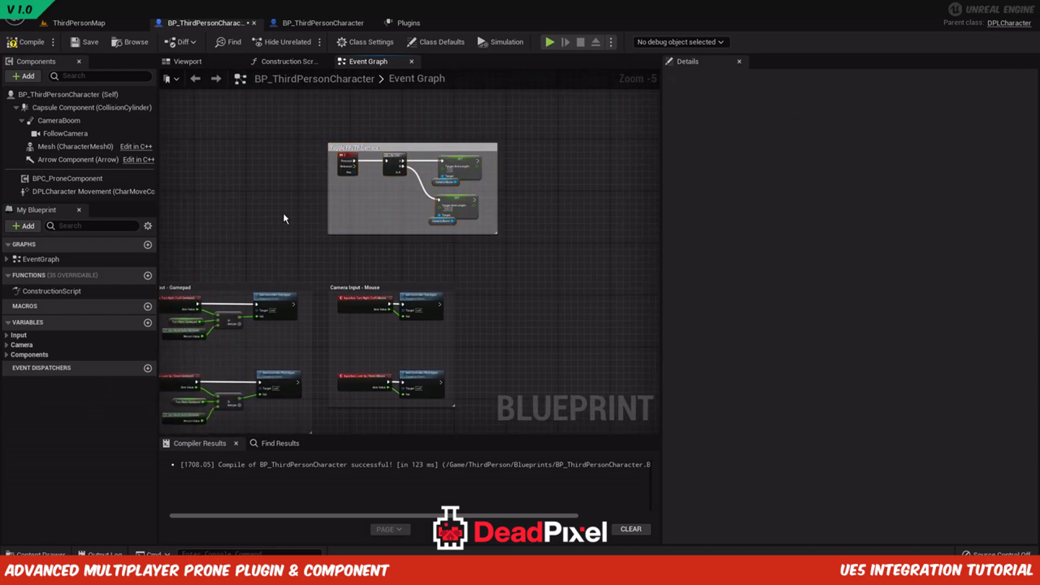
pyautogui.click(37, 44)
pyautogui.click(84, 42)
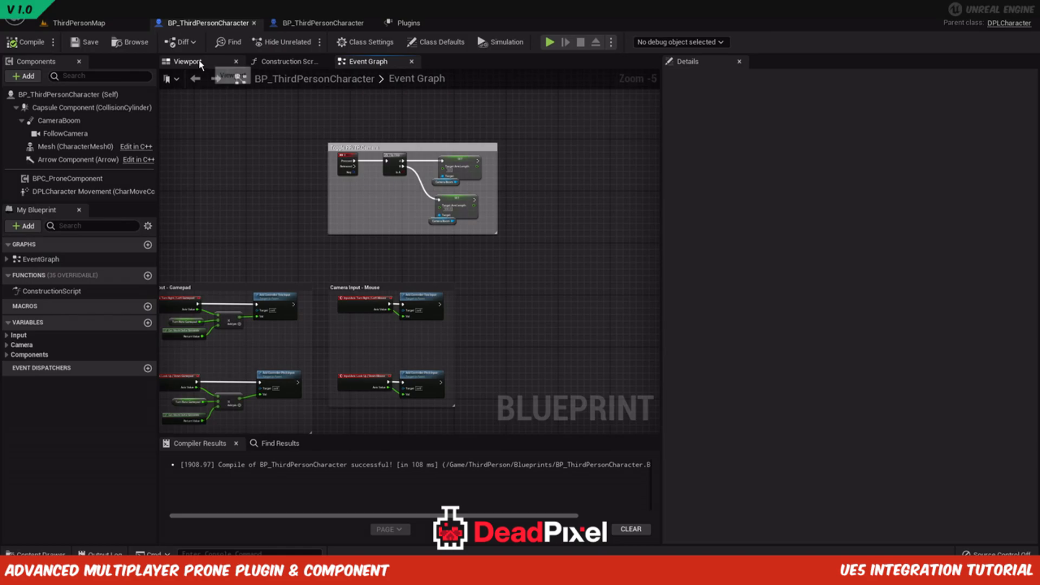
# Attach the template character's CameraBoom to the Mesh component with head as its parent socket.
pyautogui.click(195, 62)
pyautogui.moveTo(56, 122); pyautogui.dragTo(60, 147)
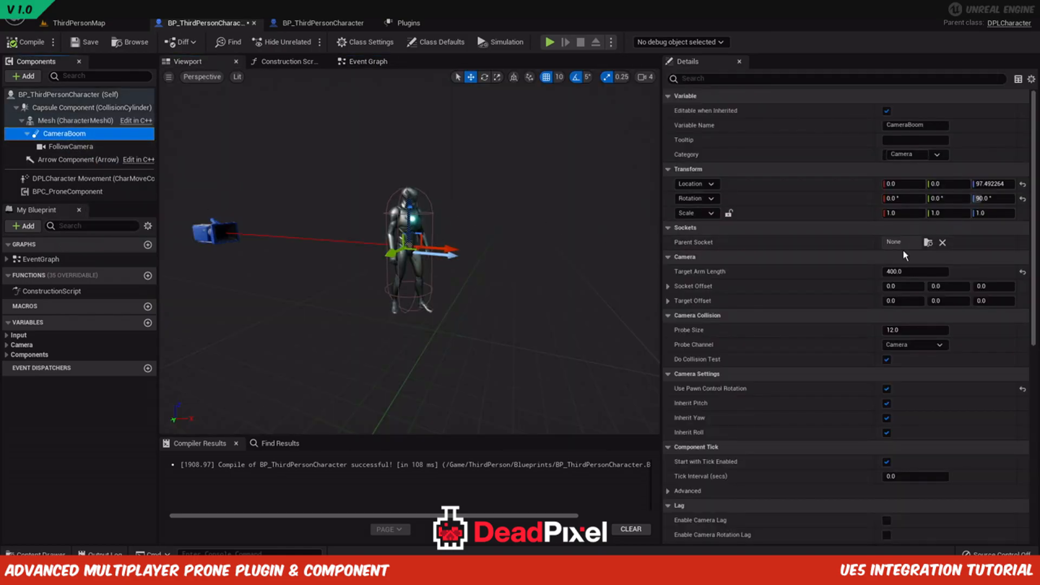
pyautogui.click(929, 243)
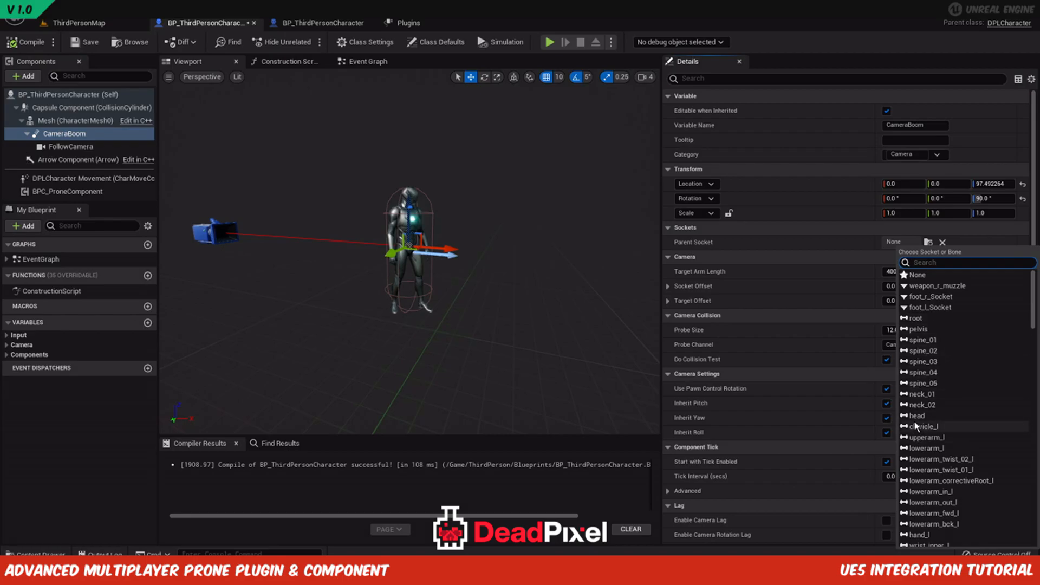
pyautogui.click(917, 416)
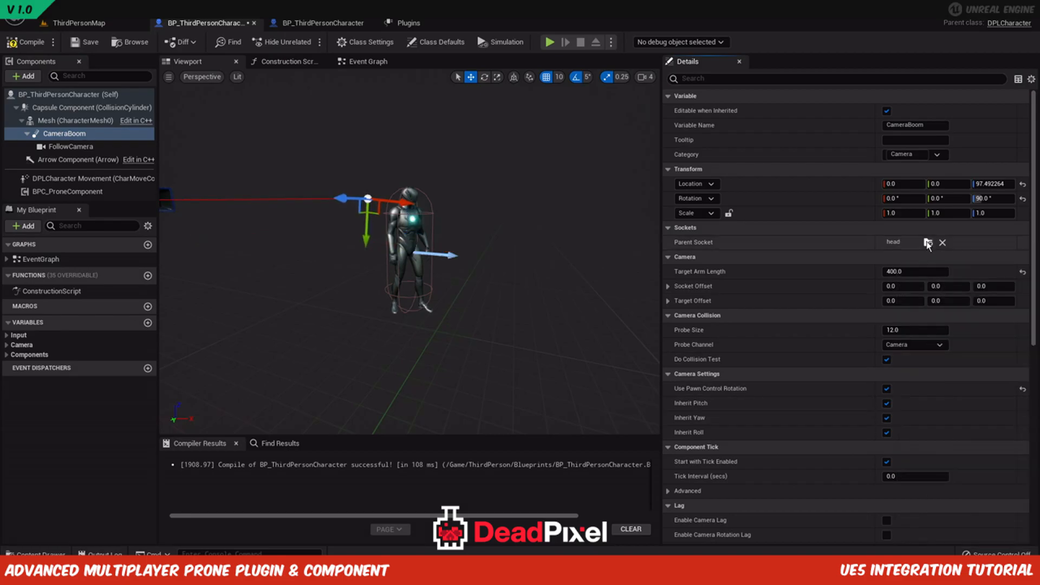
# Reset the CameraBoom's rotation and location, set its Y location to 5.0, and compile and save the blueprint.
pyautogui.click(1022, 199)
pyautogui.click(1023, 184)
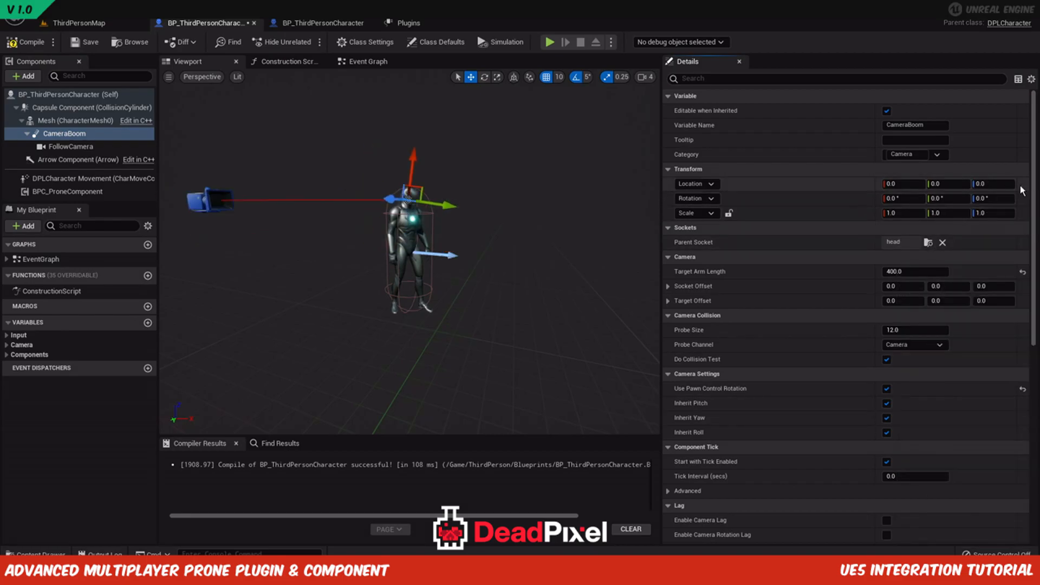
pyautogui.click(74, 46)
pyautogui.write('5')
pyautogui.press('Return')
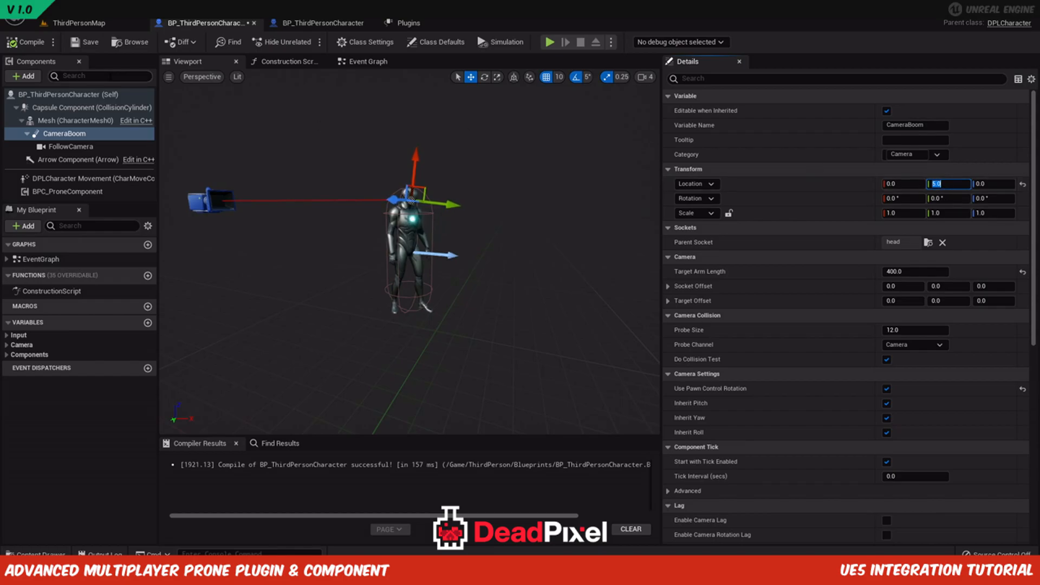
pyautogui.click(32, 42)
pyautogui.click(83, 42)
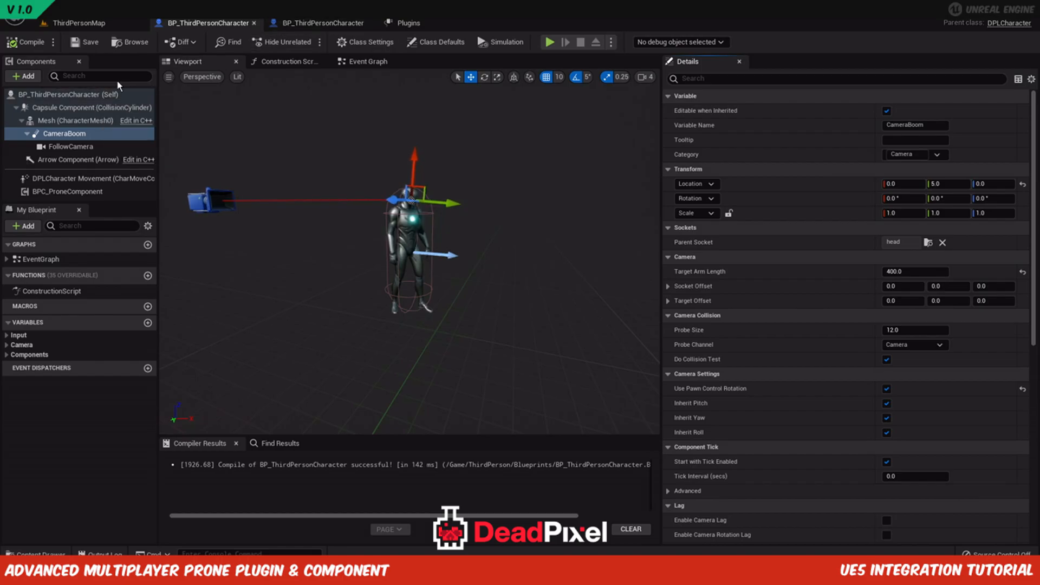
# Enable Use Controller Rotation Yaw in the template character's Pawn defaults.
pyautogui.click(71, 96)
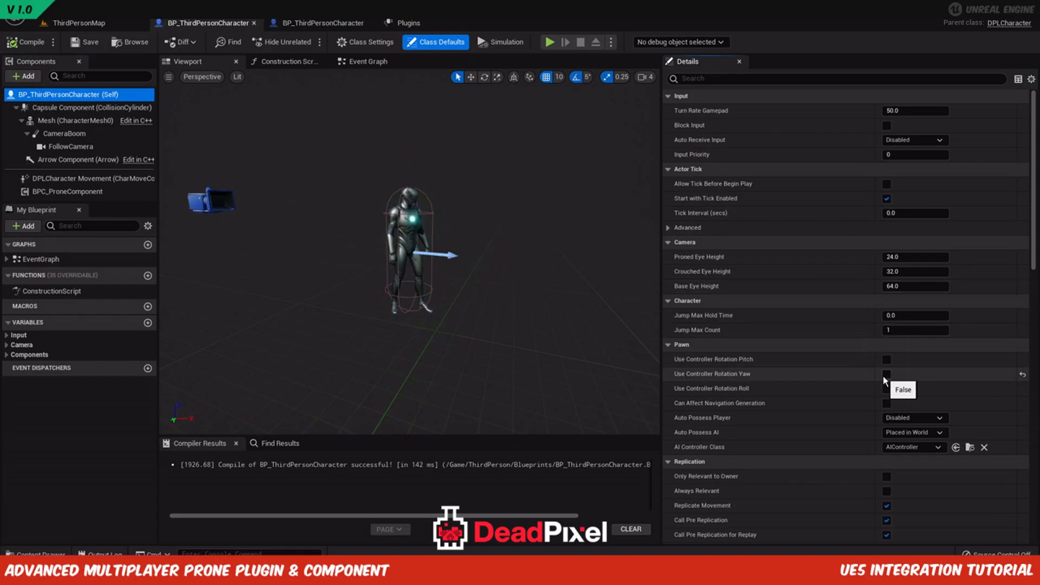
pyautogui.click(887, 374)
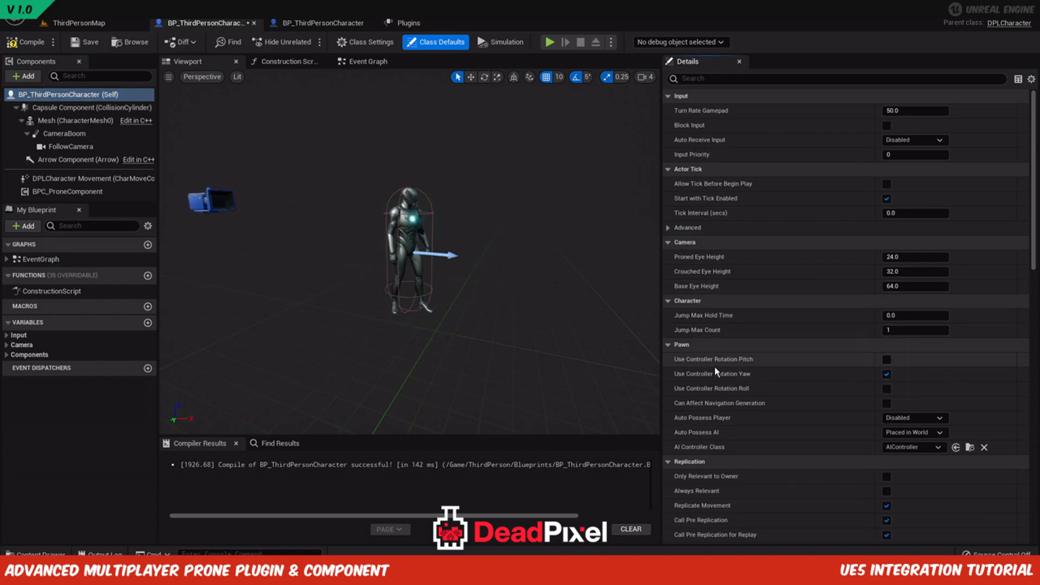
# Disable Orient Rotation to Movement and reset the Rotation Rate on the DPLCharacter Movement component, and compile and save the blueprint.
pyautogui.click(60, 179)
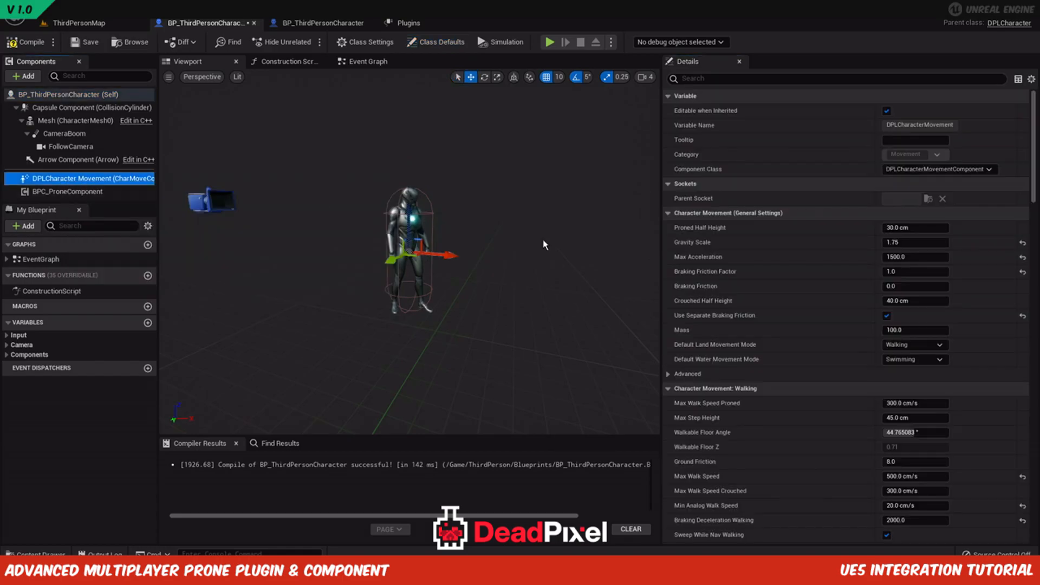
pyautogui.scroll(-3, 1036, 184)
pyautogui.scroll(-10, 850, 292)
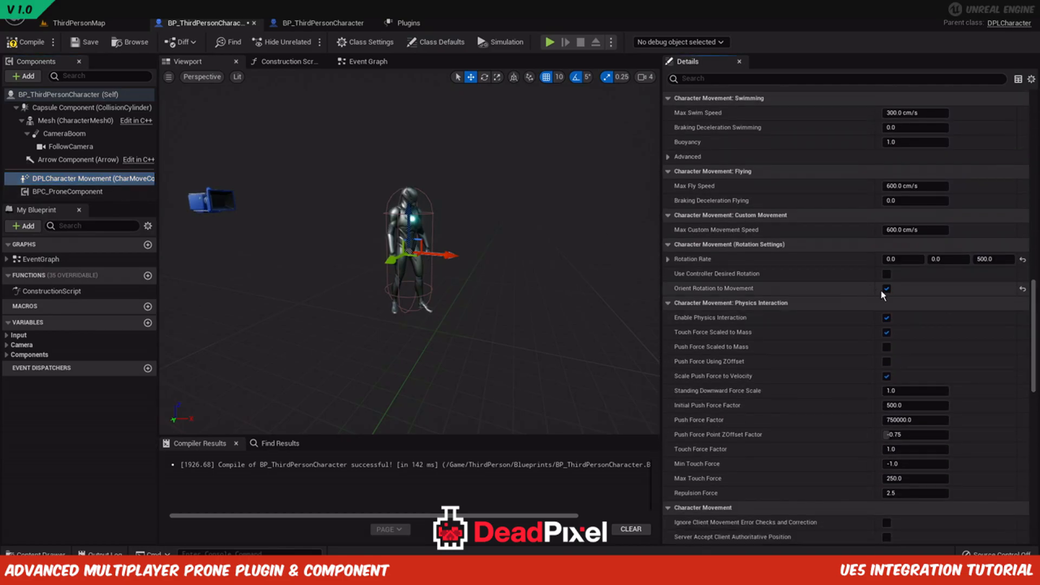
pyautogui.click(888, 288)
pyautogui.click(1023, 260)
pyautogui.click(86, 42)
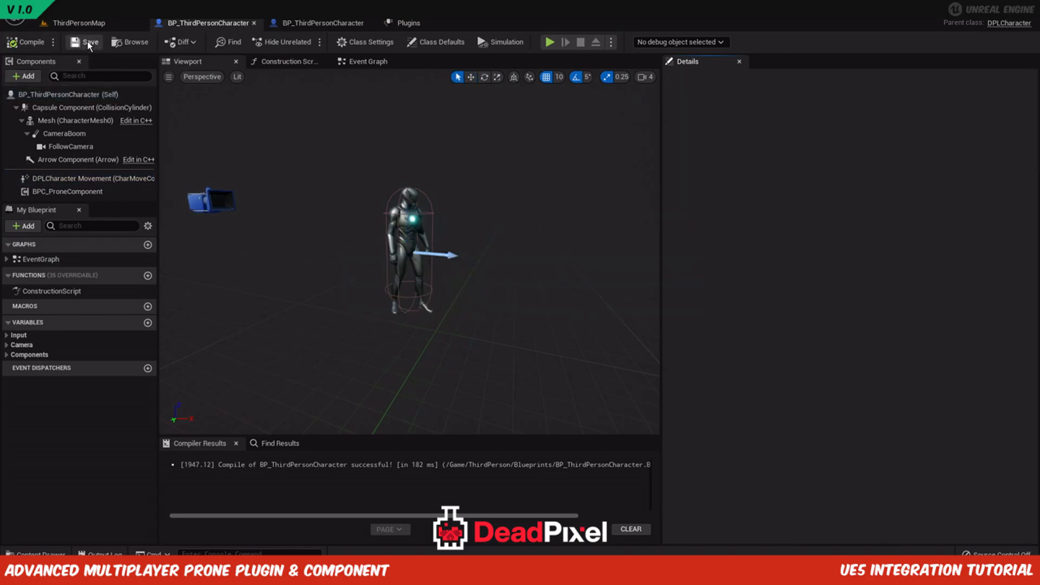
# Copy the Custom Inputs comment group with its Crouch, Prone Input and Roll Input nodes from the demo character's Event Graph.
pyautogui.click(320, 28)
pyautogui.scroll(-1, 300, 177)
pyautogui.moveTo(299, 177); pyautogui.dragTo(659, 140, button='right')
pyautogui.scroll(-1, 516, 190)
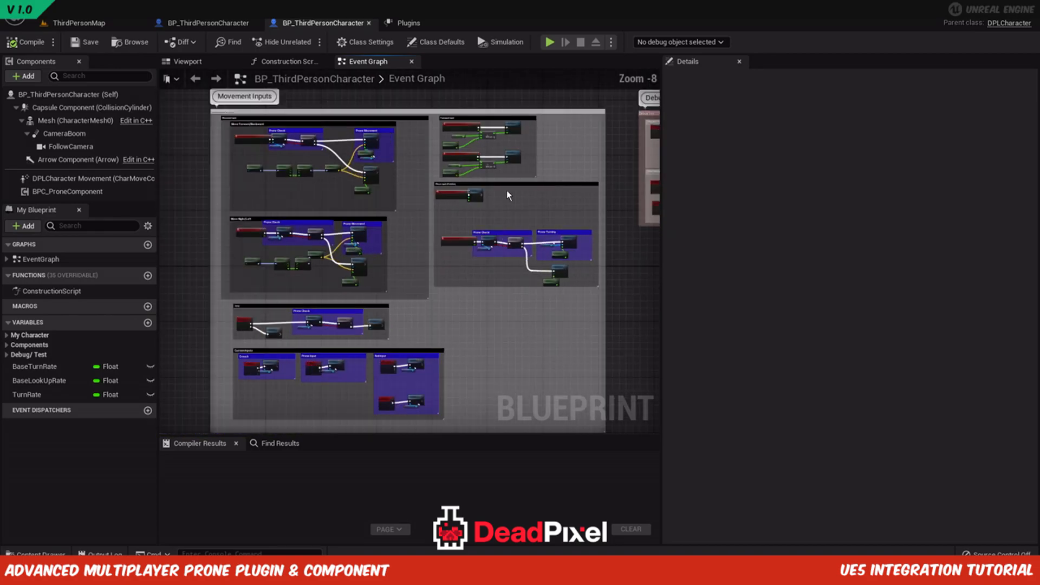
pyautogui.scroll(1, 360, 171)
pyautogui.moveTo(278, 168); pyautogui.dragTo(317, 189, button='right')
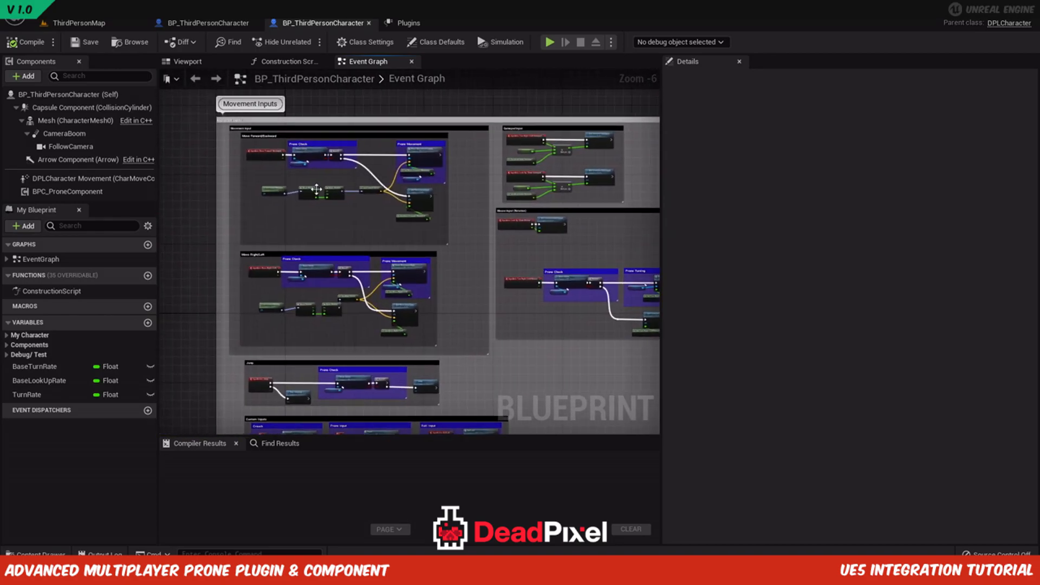
pyautogui.scroll(4, 238, 148)
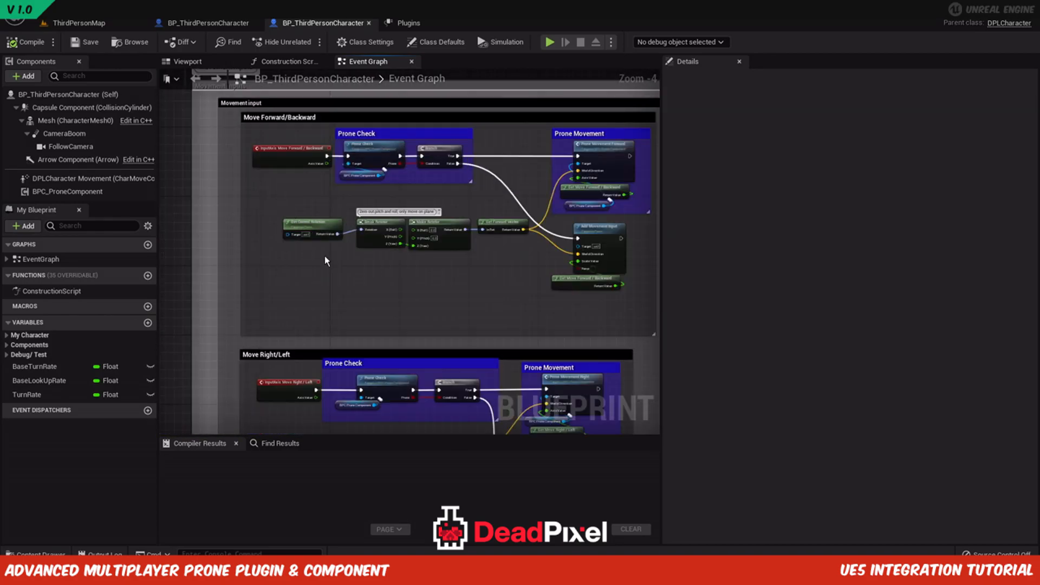
pyautogui.scroll(-6, 324, 256)
pyautogui.scroll(3, 342, 220)
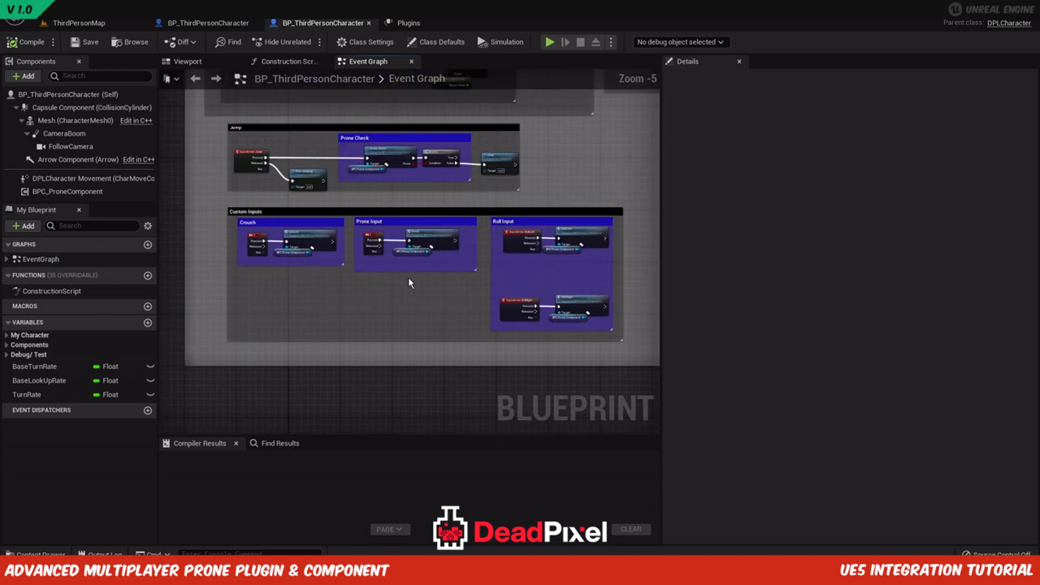
pyautogui.moveTo(207, 200); pyautogui.dragTo(628, 363)
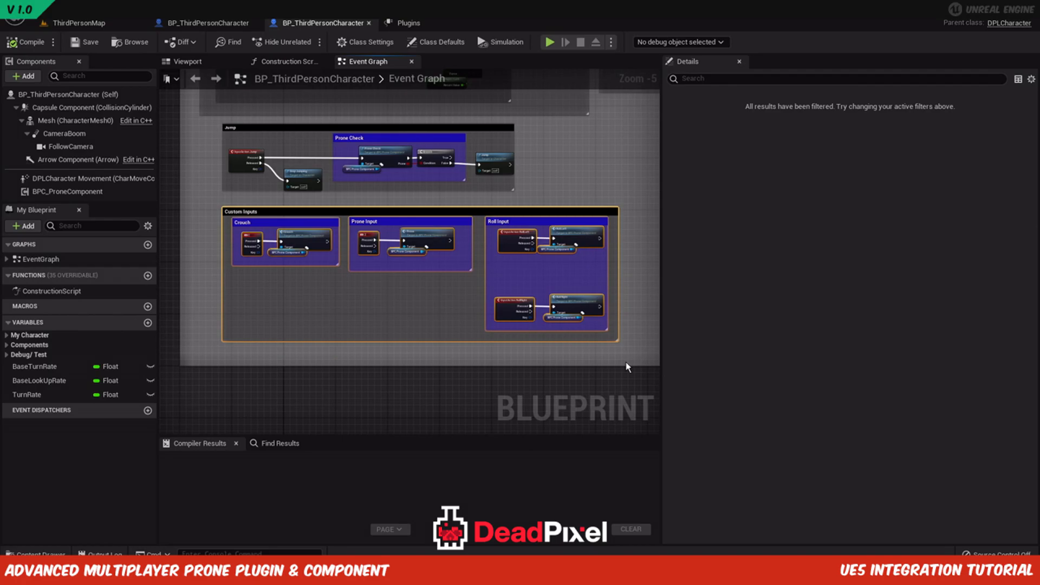
# Paste the Custom Inputs group below the Jump Input section of the template character's Event Graph, and compile and save the blueprint.
pyautogui.click(208, 23)
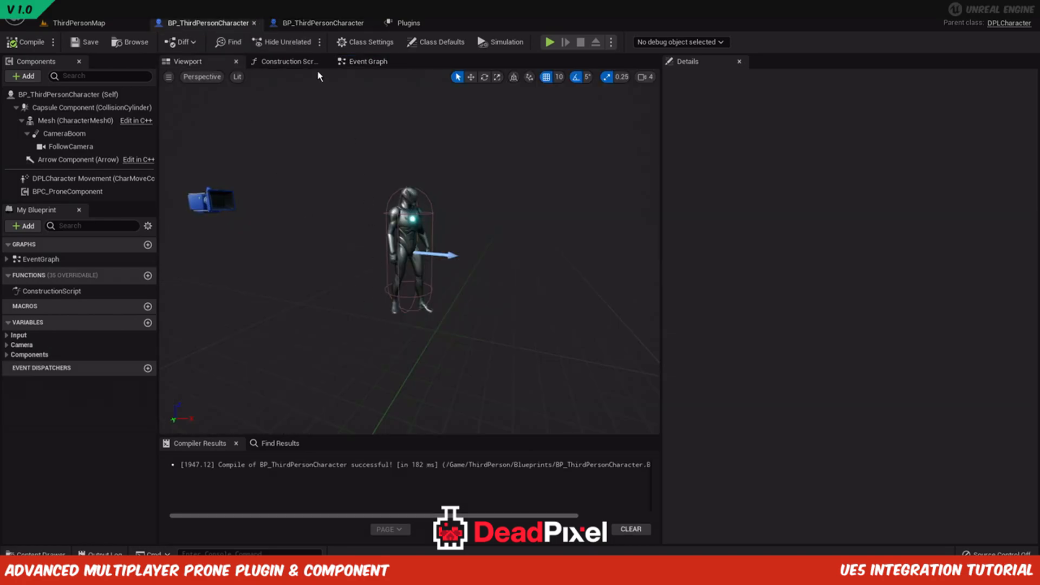
pyautogui.click(364, 61)
pyautogui.scroll(-3, 401, 271)
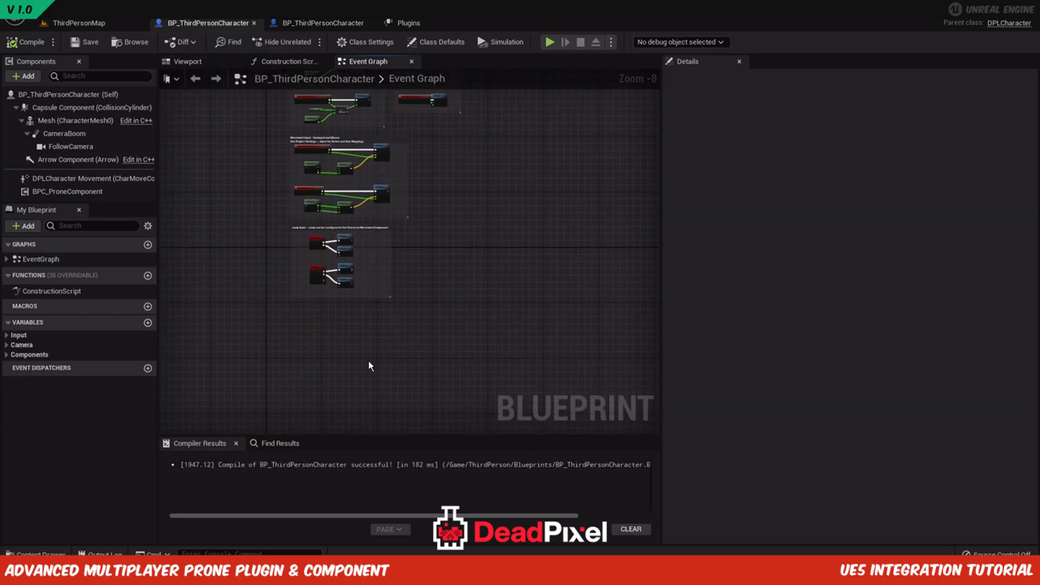
pyautogui.hotkey('ctrl', 'v')
pyautogui.moveTo(306, 363); pyautogui.dragTo(333, 311)
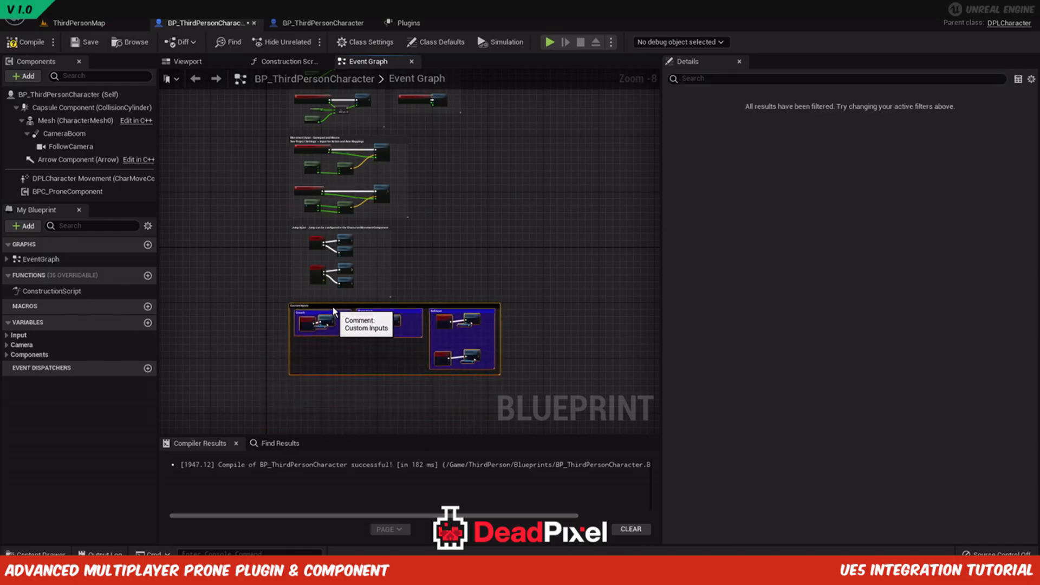
pyautogui.click(431, 272)
pyautogui.moveTo(431, 273); pyautogui.dragTo(410, 191, button='right')
pyautogui.rightClick(424, 205)
pyautogui.scroll(3, 411, 191)
pyautogui.click(27, 42)
pyautogui.click(86, 42)
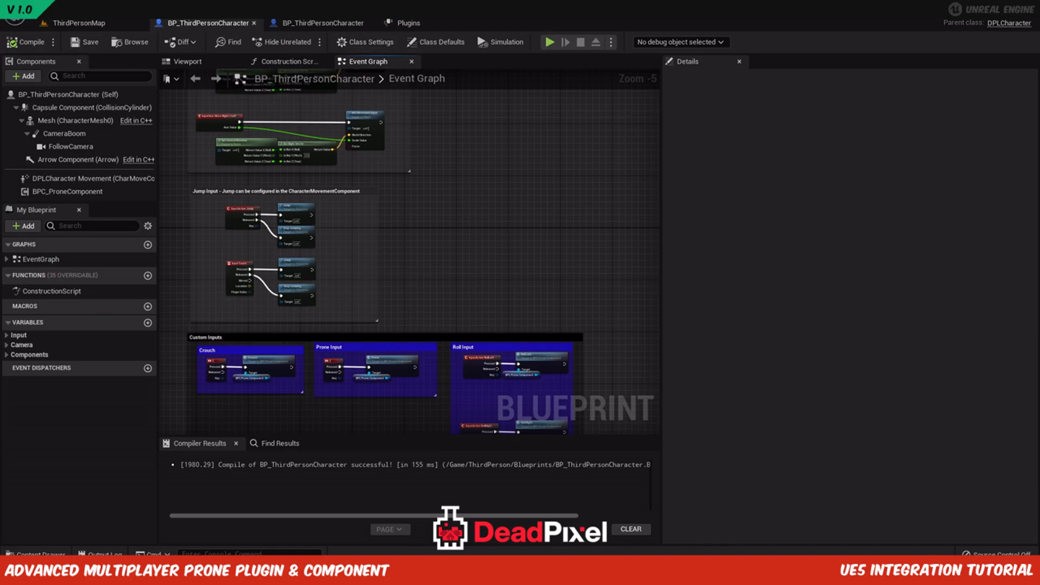
# Copy the Prone Check comment group with its nodes from the Jump section of the demo character's Event Graph.
pyautogui.click(323, 23)
pyautogui.moveTo(576, 177); pyautogui.dragTo(573, 306, button='right')
pyautogui.moveTo(445, 278); pyautogui.dragTo(459, 268)
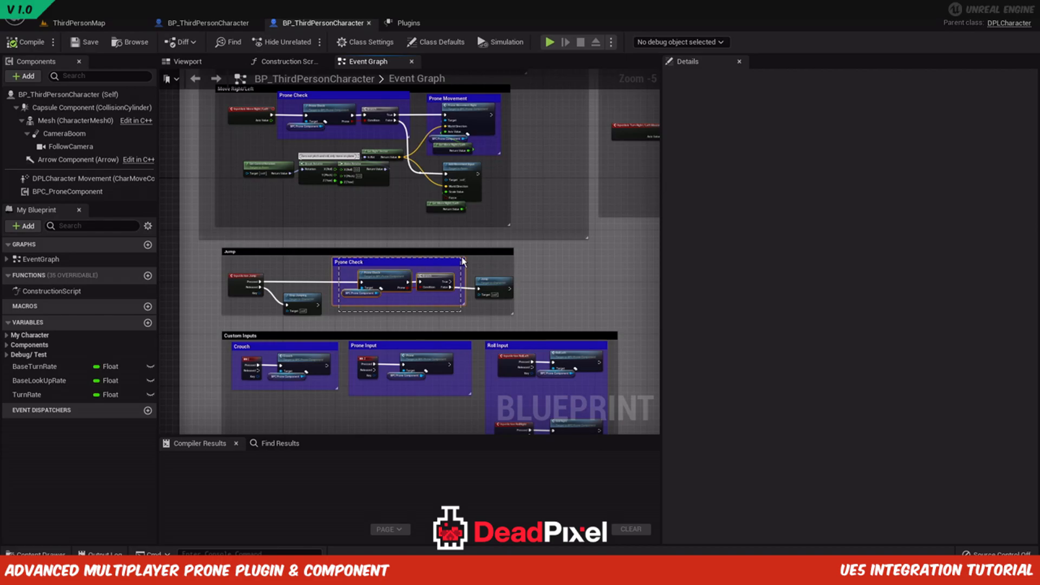
pyautogui.scroll(2, 417, 274)
# Move the template character's Jump node away from InputAction Jump and break its execution link to the event.
pyautogui.click(208, 23)
pyautogui.scroll(2, 240, 217)
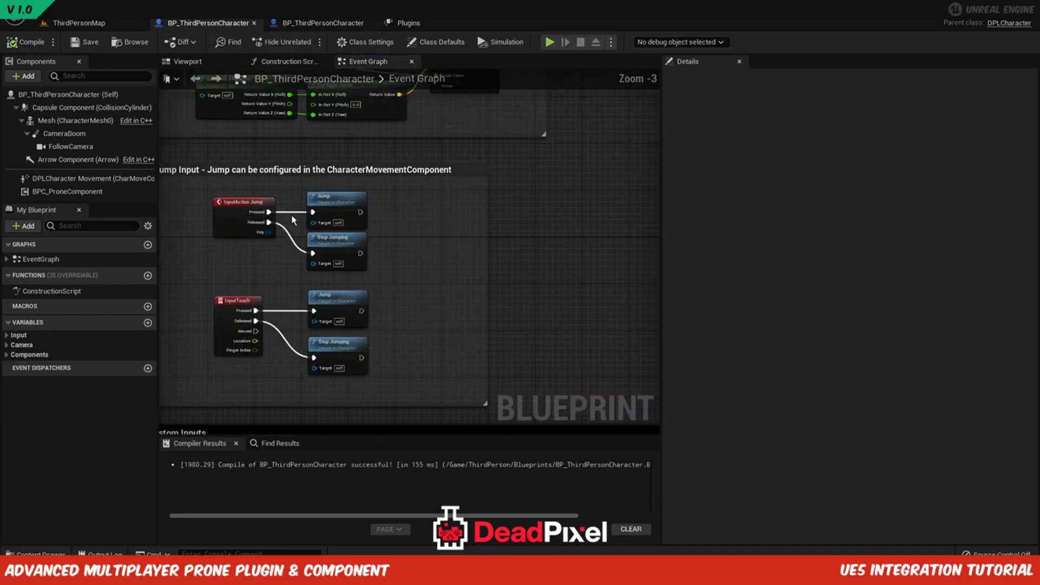
pyautogui.moveTo(314, 208); pyautogui.dragTo(583, 212)
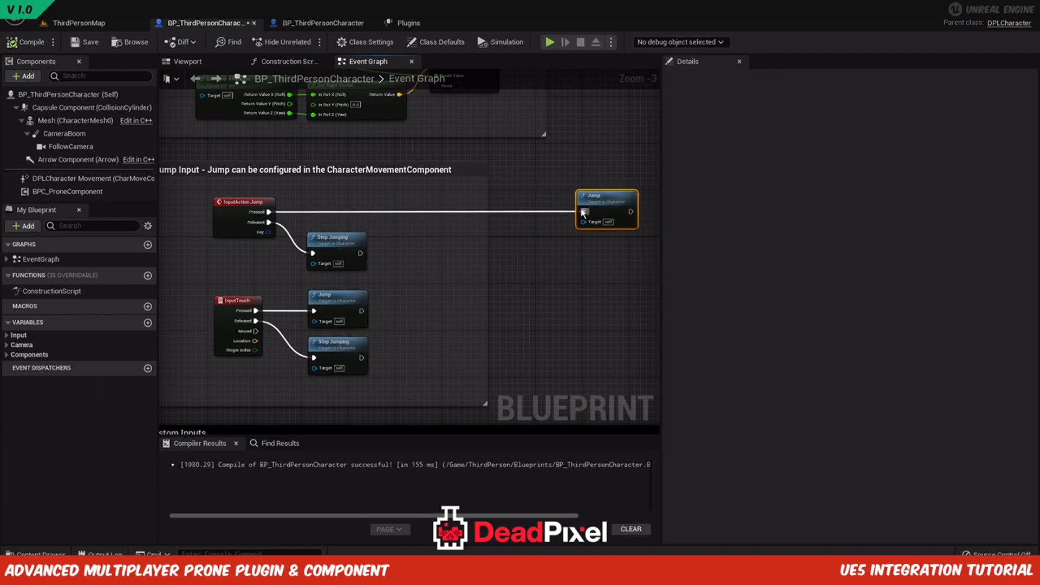
pyautogui.keyDown('alt'); pyautogui.click(582, 211); pyautogui.keyUp('alt')
pyautogui.moveTo(580, 318); pyautogui.dragTo(491, 259, button='right')
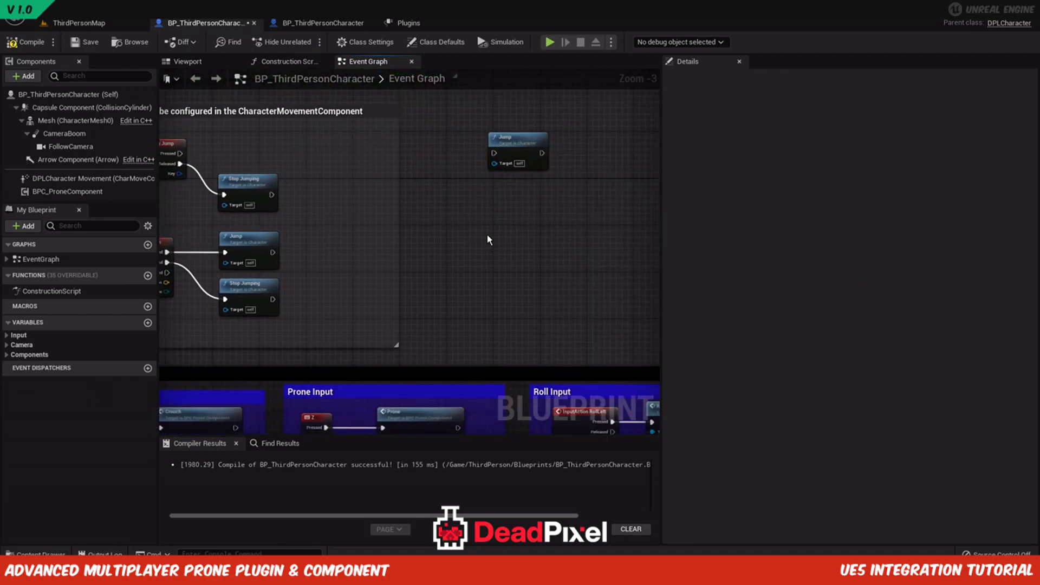
# Paste the Prone Check group into the jump logic, wiring Branch False to Jump and InputAction Jump's Pressed output to Prone Check.
pyautogui.hotkey('ctrl', 'v')
pyautogui.moveTo(463, 212); pyautogui.dragTo(324, 135)
pyautogui.moveTo(422, 177); pyautogui.dragTo(377, 220, button='right')
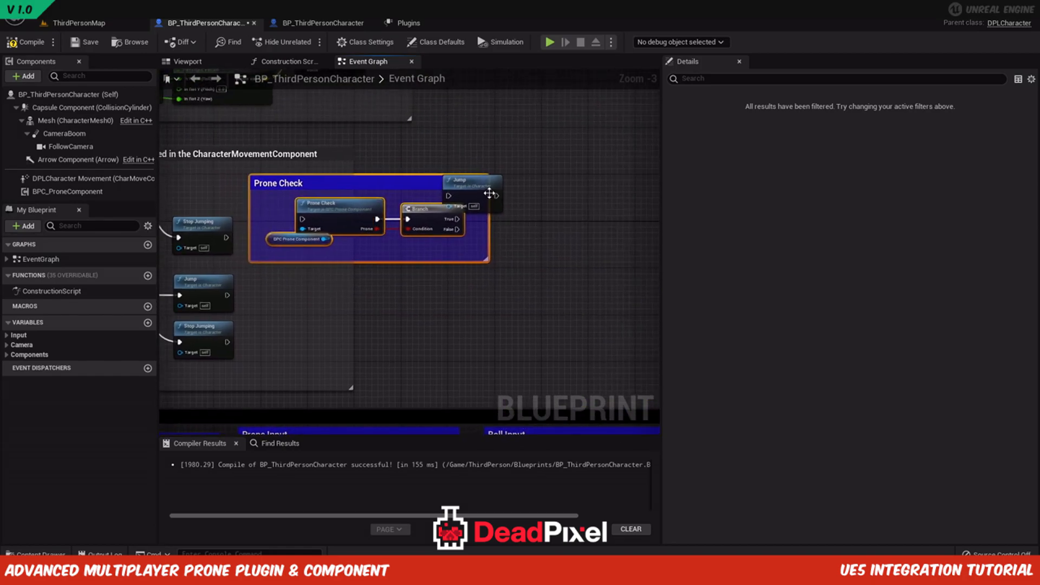
pyautogui.moveTo(468, 191); pyautogui.dragTo(572, 213)
pyautogui.moveTo(450, 220); pyautogui.dragTo(526, 229)
pyautogui.click(454, 239)
pyautogui.moveTo(275, 227); pyautogui.dragTo(266, 221, button='right')
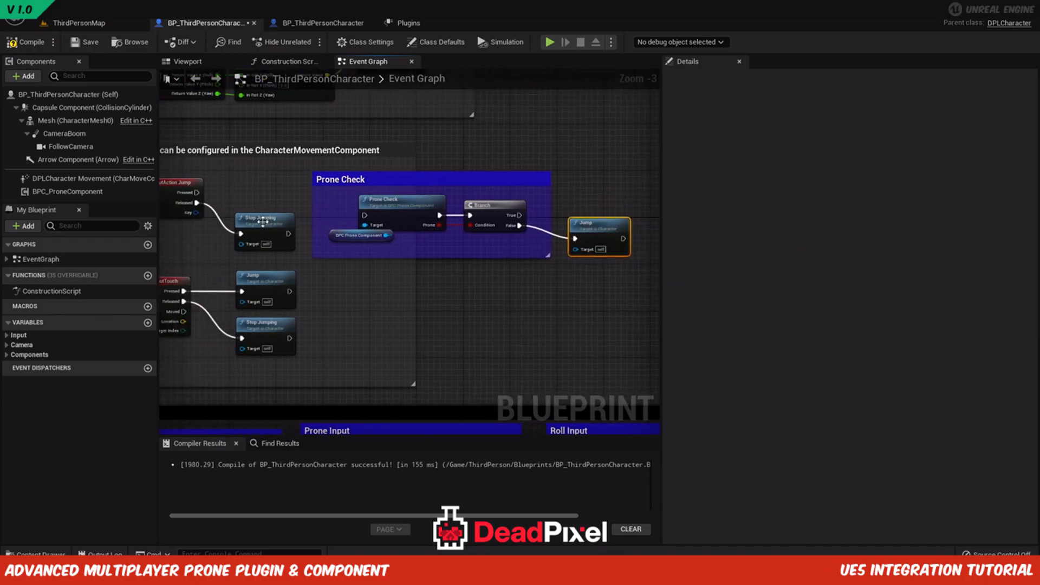
pyautogui.moveTo(196, 192); pyautogui.dragTo(364, 215)
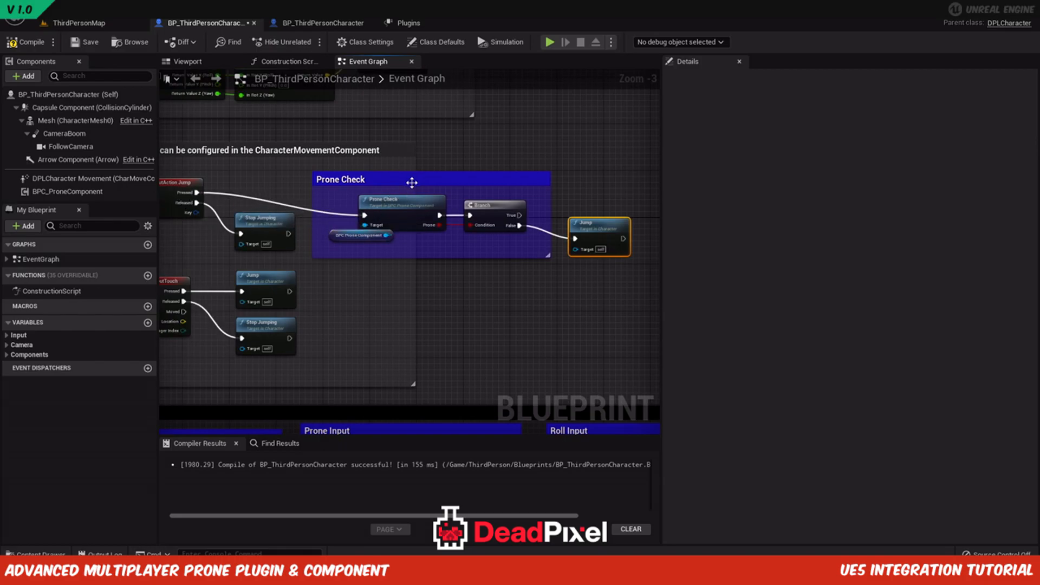
# Align the Prone Check and Jump nodes with the jump event, widen the Jump Input comment around them, and compile and save the blueprint.
pyautogui.moveTo(304, 167); pyautogui.dragTo(599, 284)
pyautogui.moveTo(358, 188); pyautogui.dragTo(432, 163)
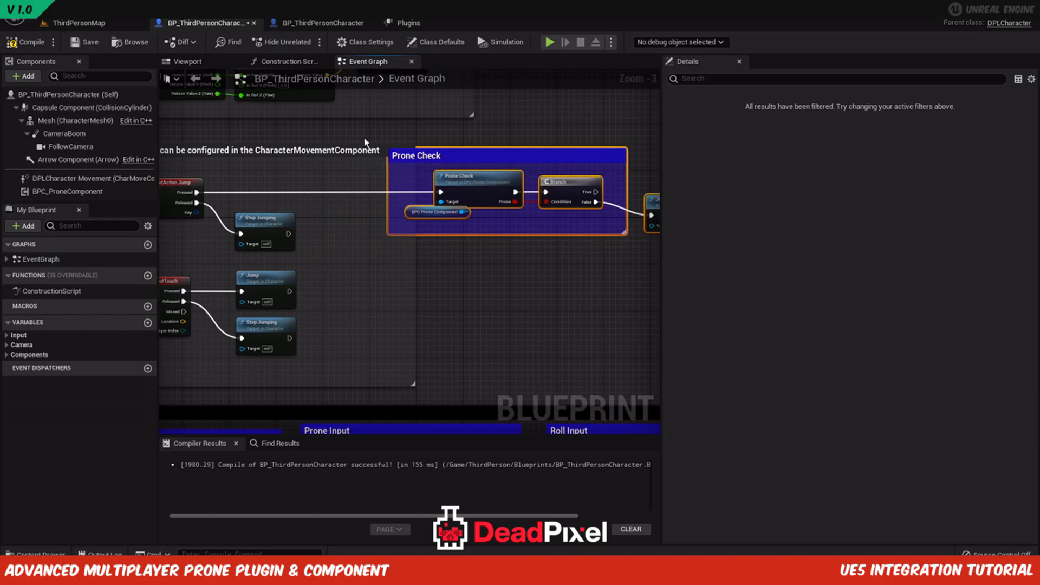
pyautogui.moveTo(428, 147); pyautogui.dragTo(325, 149, button='right')
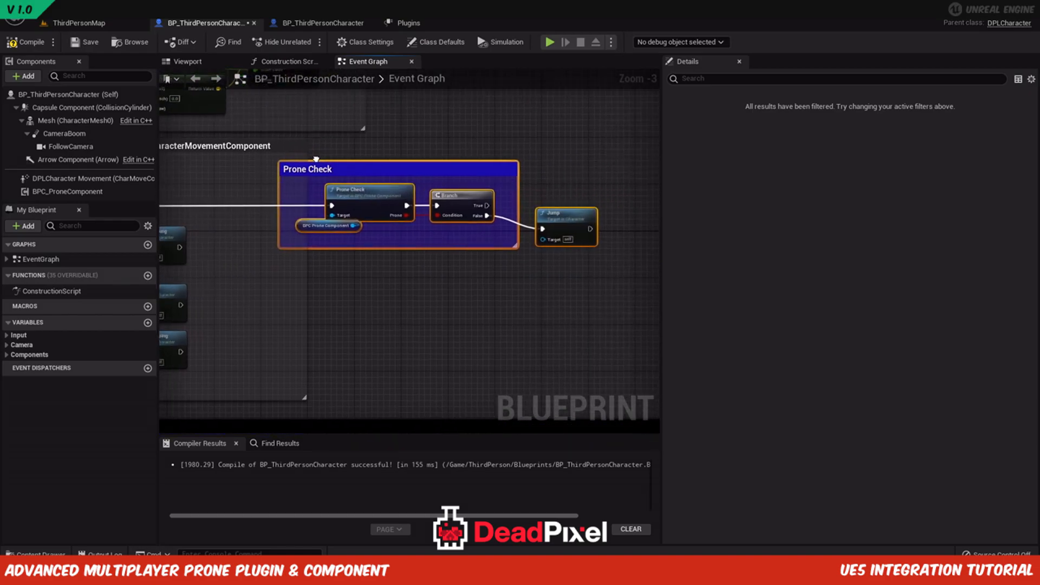
pyautogui.click(325, 150)
pyautogui.moveTo(306, 159); pyautogui.dragTo(641, 172)
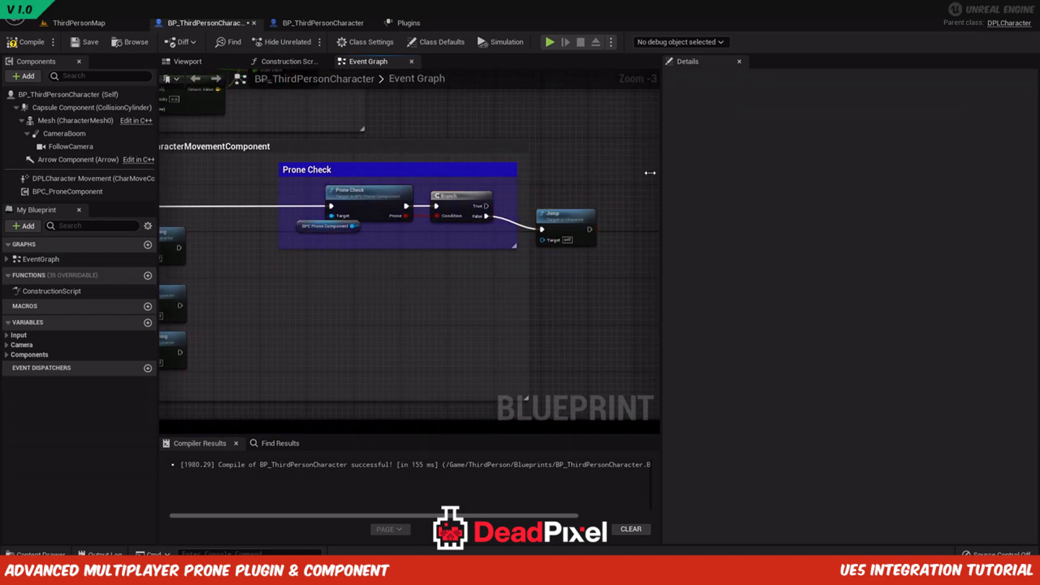
pyautogui.scroll(-2, 460, 308)
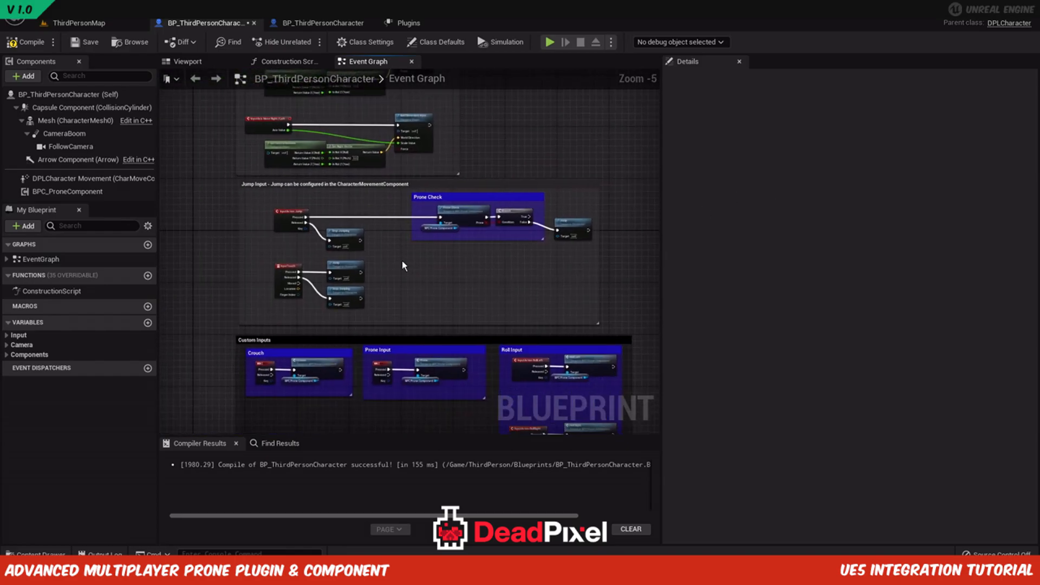
pyautogui.click(26, 45)
# Copy the Prone Check and Prone Movement groups, including Get Move Right / Left, from the demo character's Move Right/Left section.
pyautogui.click(311, 25)
pyautogui.scroll(-2, 456, 242)
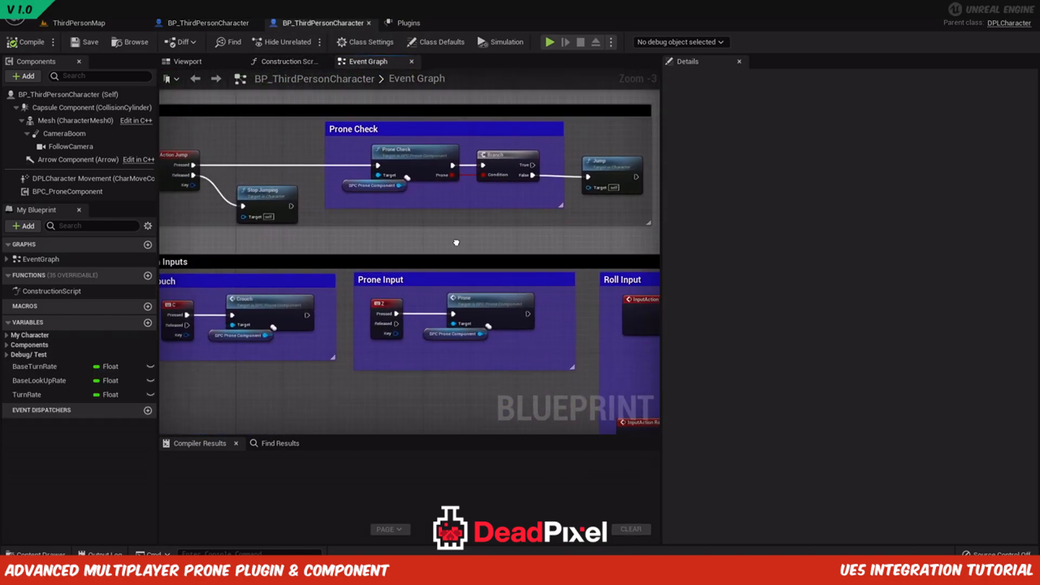
pyautogui.moveTo(443, 239); pyautogui.dragTo(380, 315, button='right')
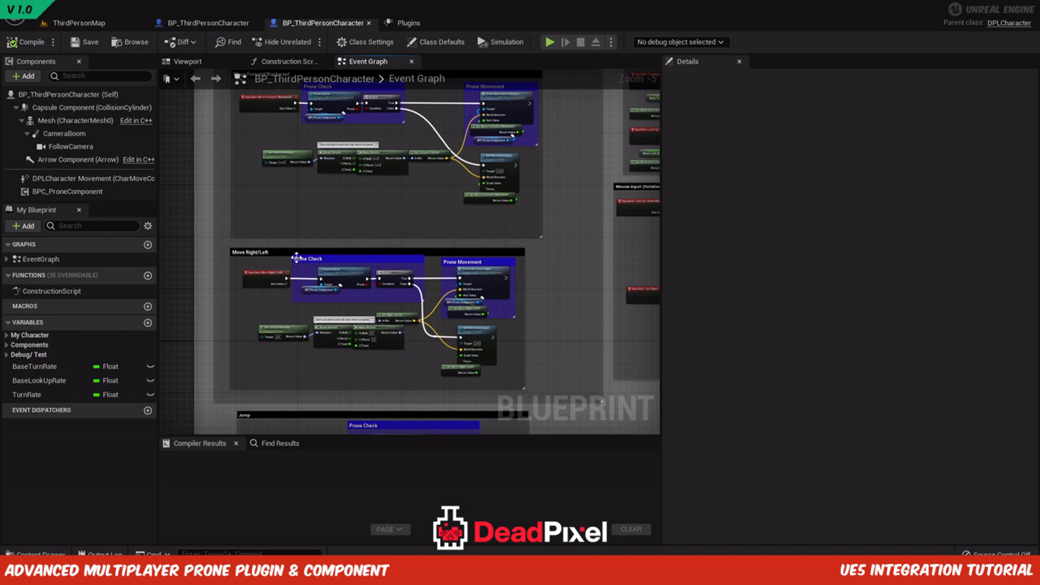
pyautogui.scroll(1, 296, 311)
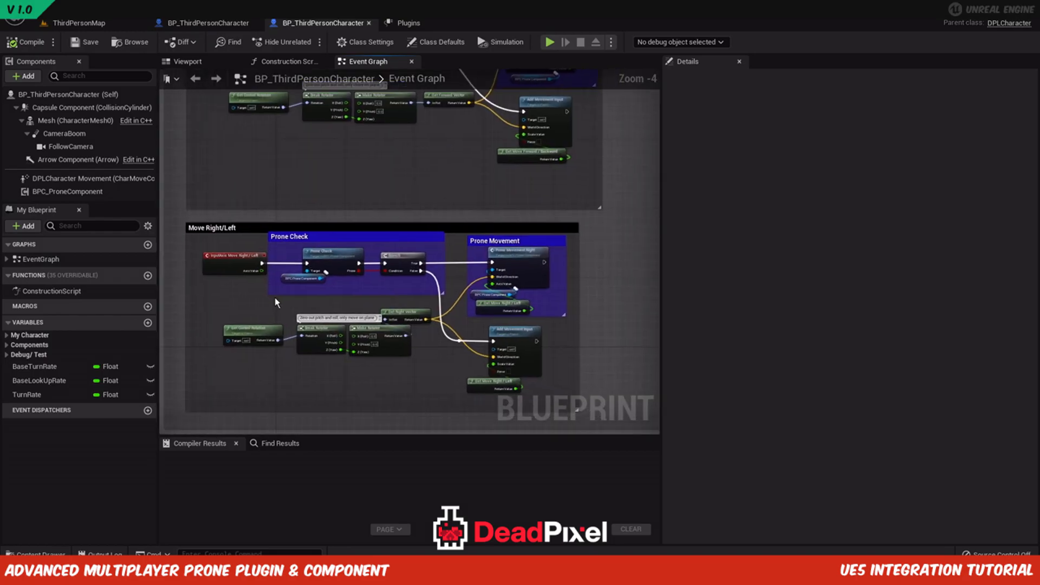
pyautogui.moveTo(310, 298); pyautogui.dragTo(542, 254)
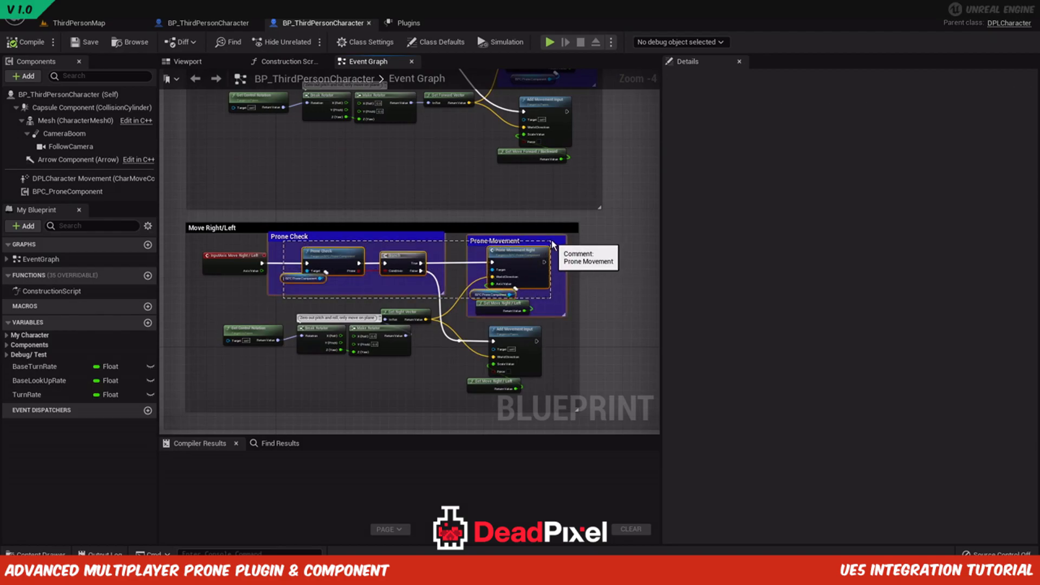
pyautogui.keyDown('ctrl'); pyautogui.click(497, 311); pyautogui.keyUp('ctrl')
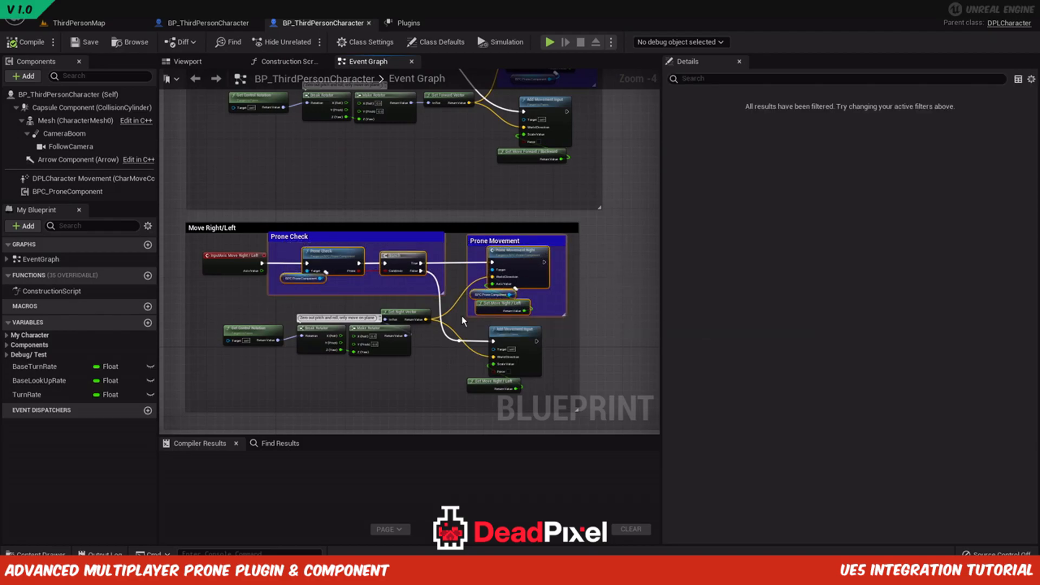
# Move the template character's Move Right / Left nodes out of their comment box and break the execution link into Add Movement Input.
pyautogui.click(236, 24)
pyautogui.moveTo(340, 232); pyautogui.dragTo(374, 379, button='right')
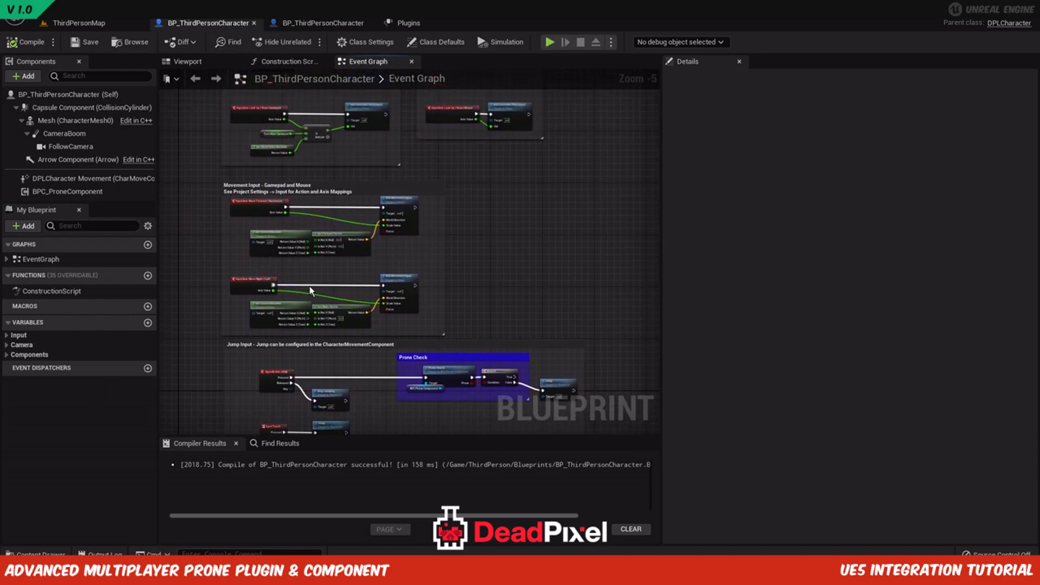
pyautogui.moveTo(234, 267); pyautogui.dragTo(421, 340)
pyautogui.moveTo(404, 302); pyautogui.dragTo(291, 289, button='right')
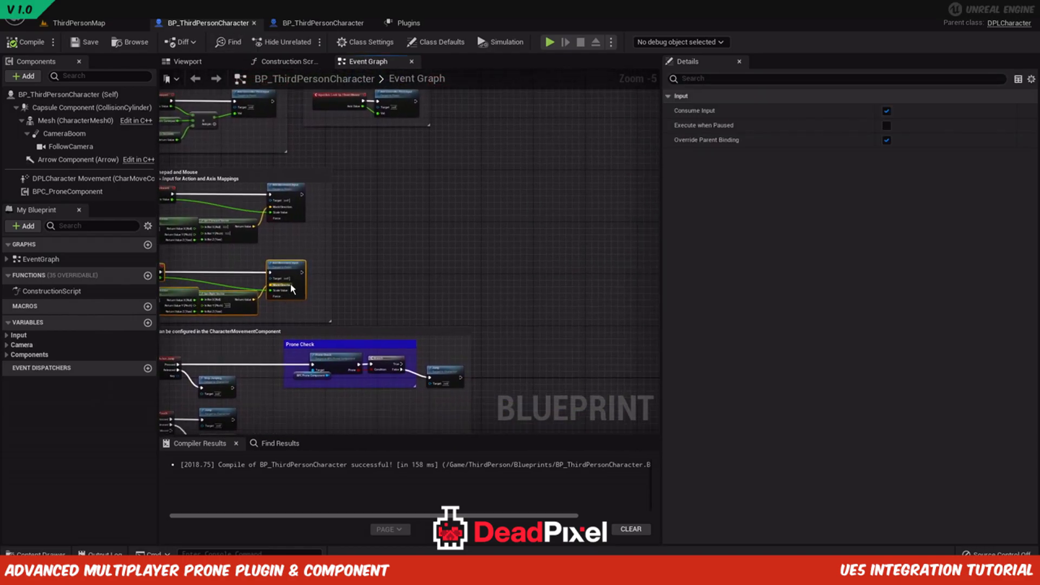
pyautogui.moveTo(289, 268); pyautogui.dragTo(524, 267)
pyautogui.click(490, 223)
pyautogui.moveTo(447, 219); pyautogui.dragTo(379, 211, button='right')
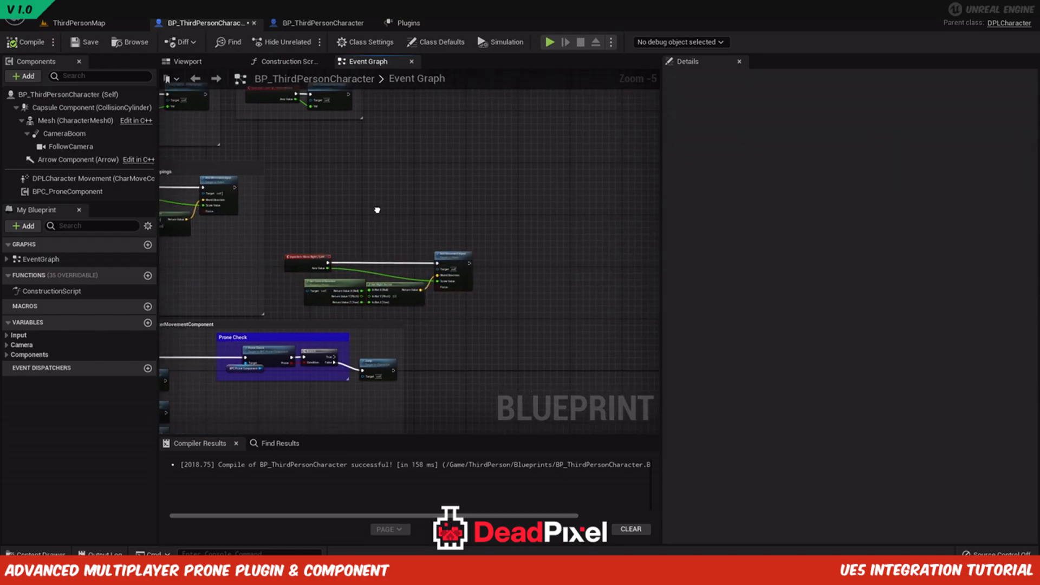
pyautogui.scroll(2, 428, 252)
pyautogui.keyDown('alt'); pyautogui.click(451, 278); pyautogui.keyUp('alt')
pyautogui.moveTo(423, 181); pyautogui.dragTo(417, 194, button='right')
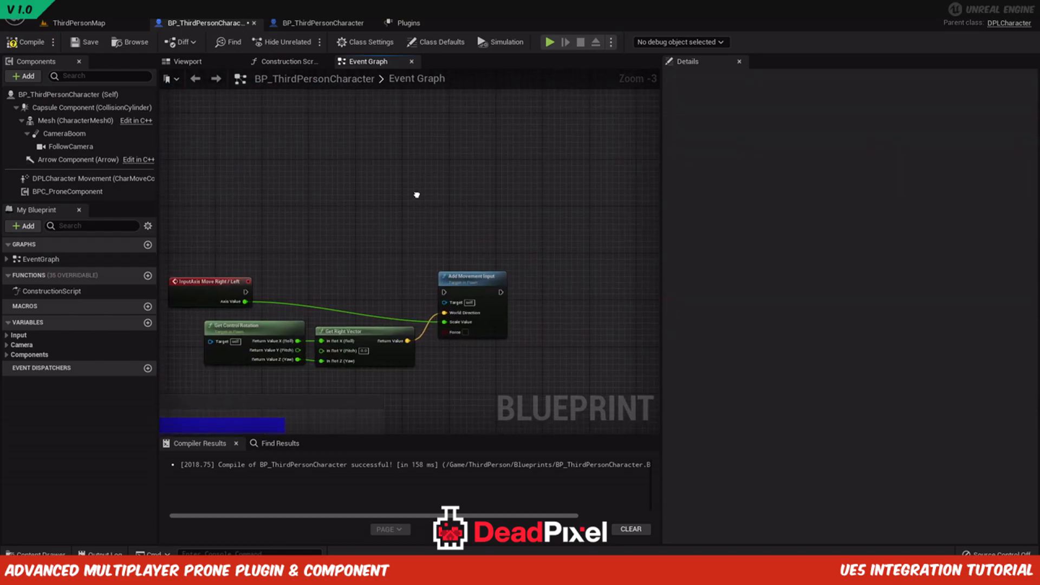
# Paste the copied prone groups, wiring InputAxis Move Right / Left to Prone Check and Branch False to Add Movement Input.
pyautogui.hotkey('ctrl', 'v')
pyautogui.moveTo(245, 292); pyautogui.dragTo(309, 181)
pyautogui.moveTo(216, 296); pyautogui.dragTo(206, 184)
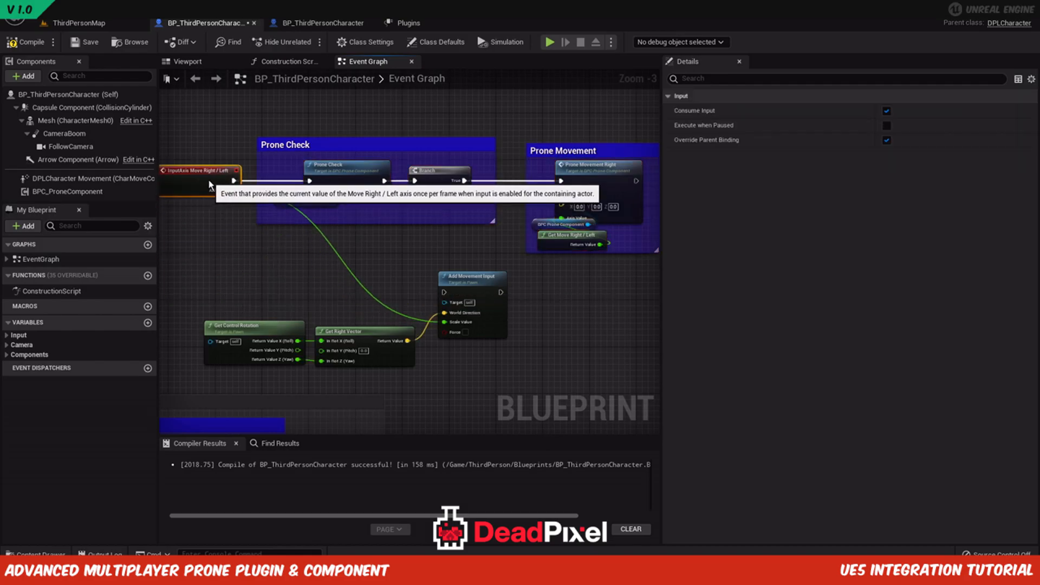
pyautogui.moveTo(465, 191); pyautogui.dragTo(445, 293)
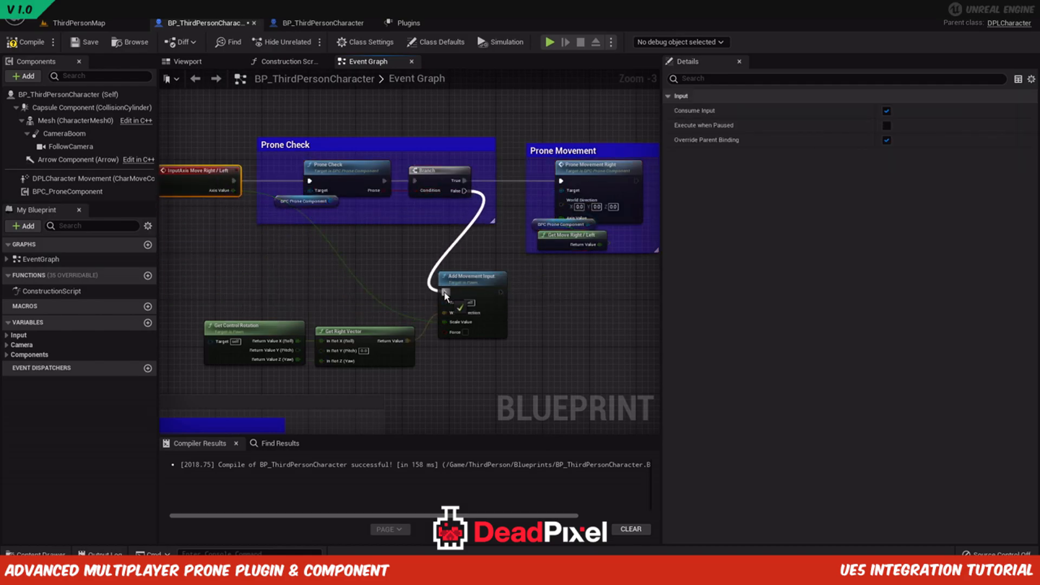
pyautogui.click(417, 283)
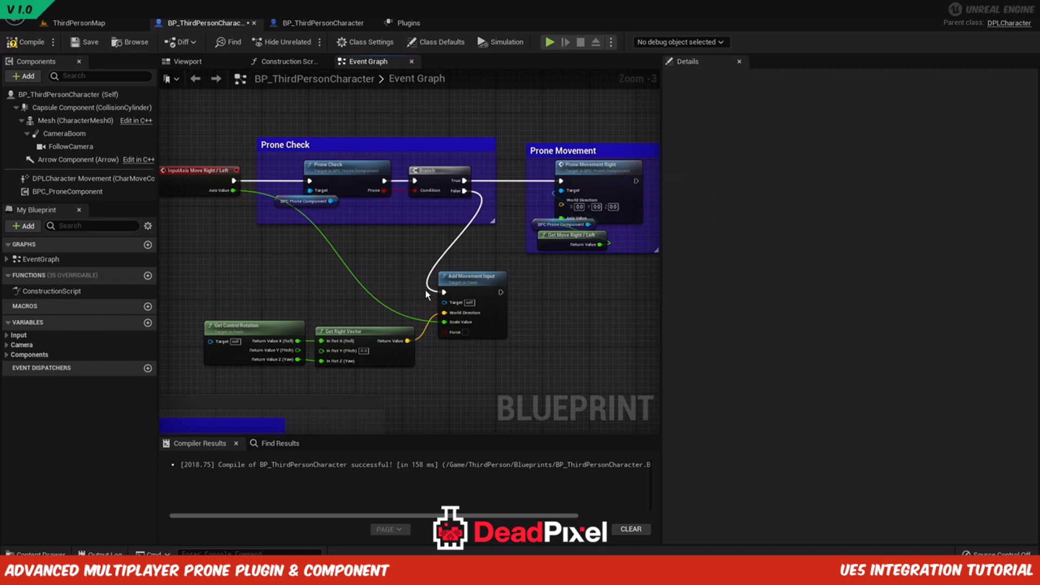
# Connect Get Right Vector's output to World Direction on Prone Movement Right and reposition the Add Movement Input nodes beneath it.
pyautogui.keyDown('ctrl'); pyautogui.moveTo(437, 313); pyautogui.dragTo(564, 205); pyautogui.keyUp('ctrl')
pyautogui.moveTo(203, 267); pyautogui.dragTo(477, 397)
pyautogui.moveTo(478, 310); pyautogui.dragTo(319, 300, button='right')
pyautogui.moveTo(319, 299); pyautogui.dragTo(455, 318)
pyautogui.click(294, 193)
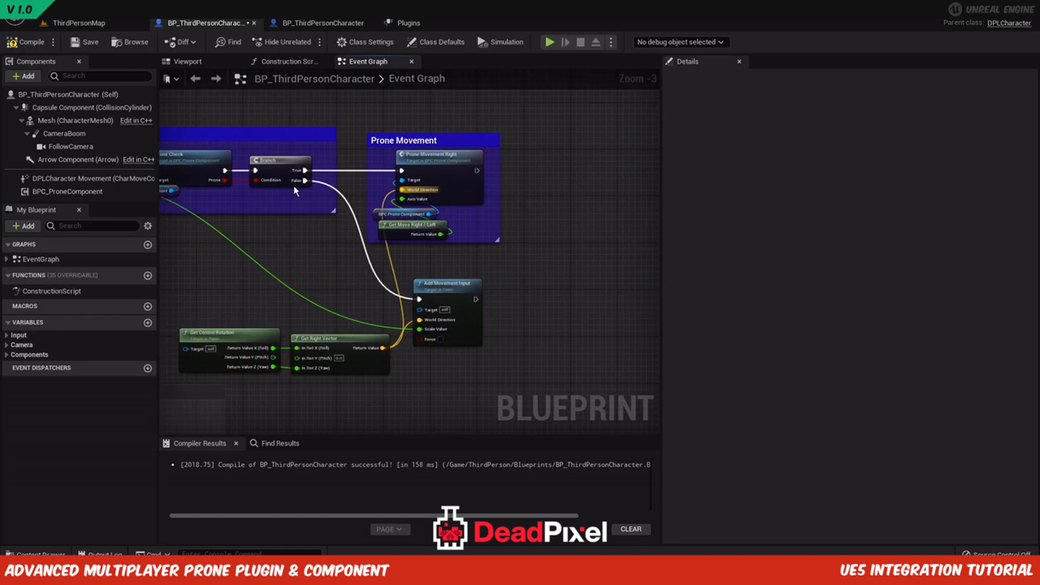
# Add a reroute node on the wire from Branch False to Add Movement Input and place it beside Add Movement Input.
pyautogui.doubleClick(339, 190)
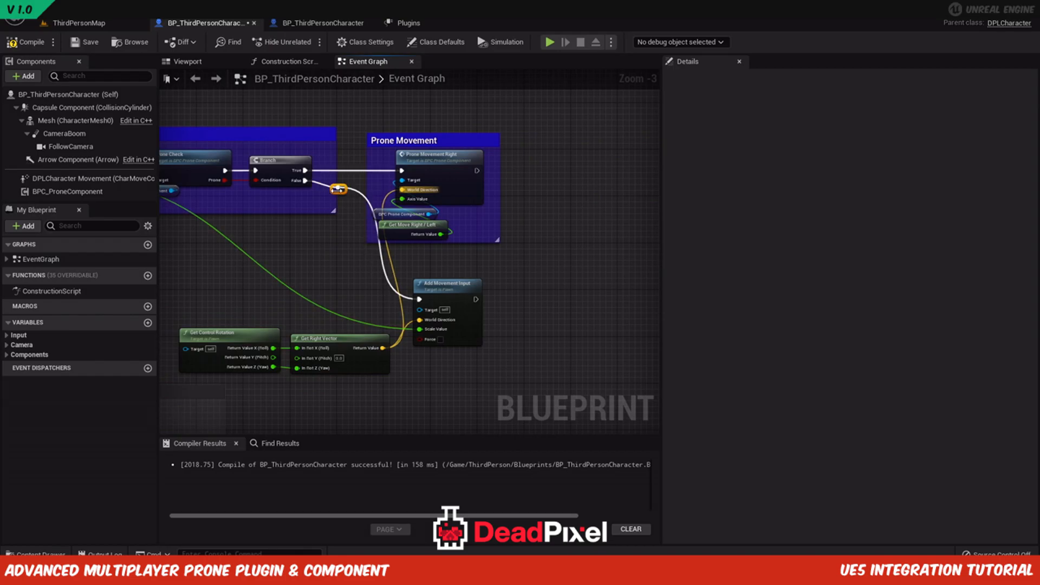
pyautogui.moveTo(336, 194); pyautogui.dragTo(334, 316)
pyautogui.scroll(-2, 335, 301)
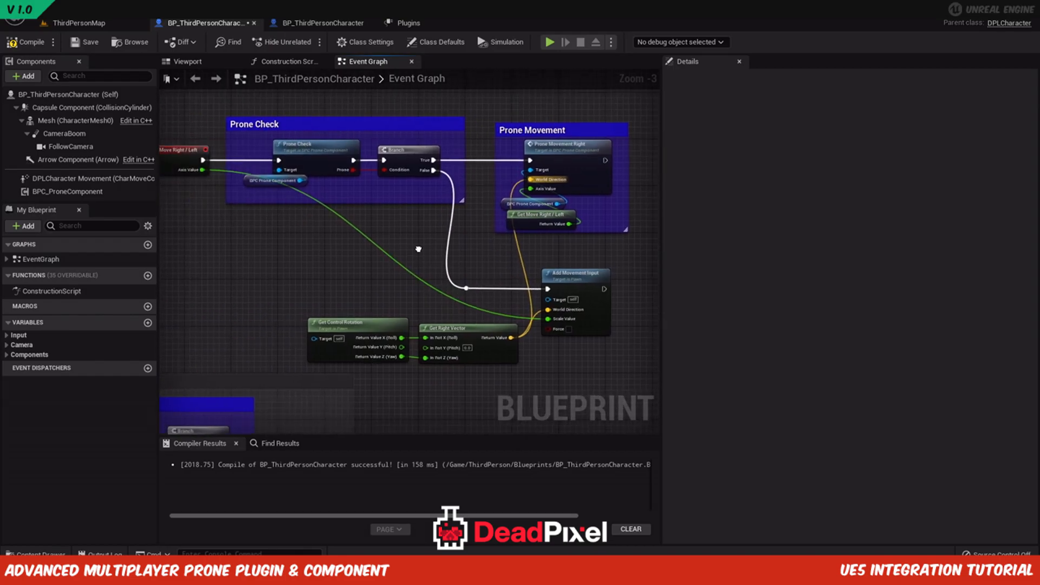
pyautogui.moveTo(266, 176); pyautogui.dragTo(522, 301)
pyautogui.moveTo(260, 204); pyautogui.dragTo(436, 229)
pyautogui.click(353, 241)
# Copy the demo character's Move Forward/Backward Prone Check and Prone Movement groups into the template character, placing them above the Move Right / Left nodes.
pyautogui.moveTo(163, 201); pyautogui.dragTo(361, 197, button='right')
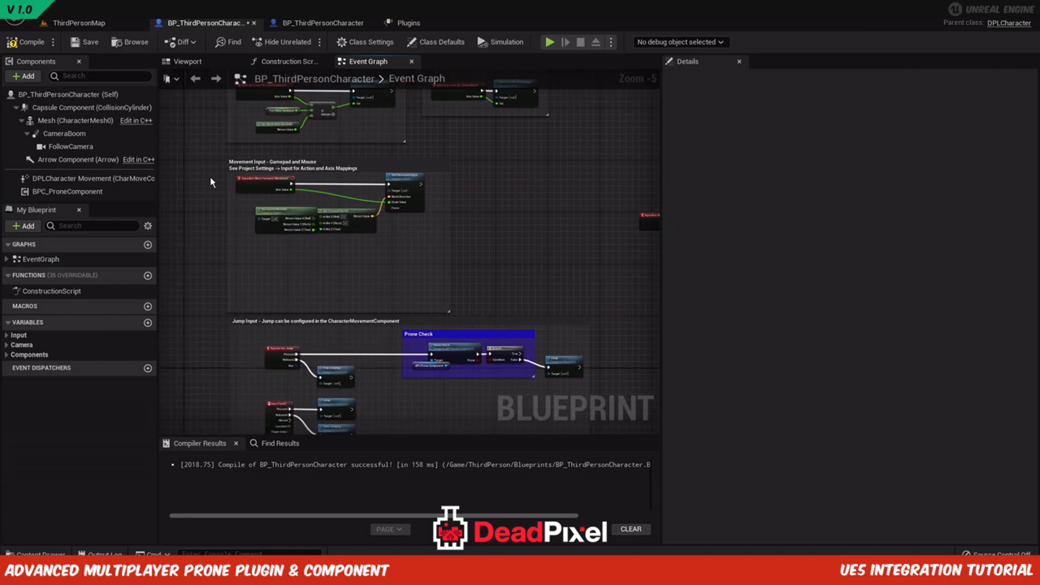
pyautogui.click(311, 24)
pyautogui.moveTo(286, 152); pyautogui.dragTo(300, 345, button='right')
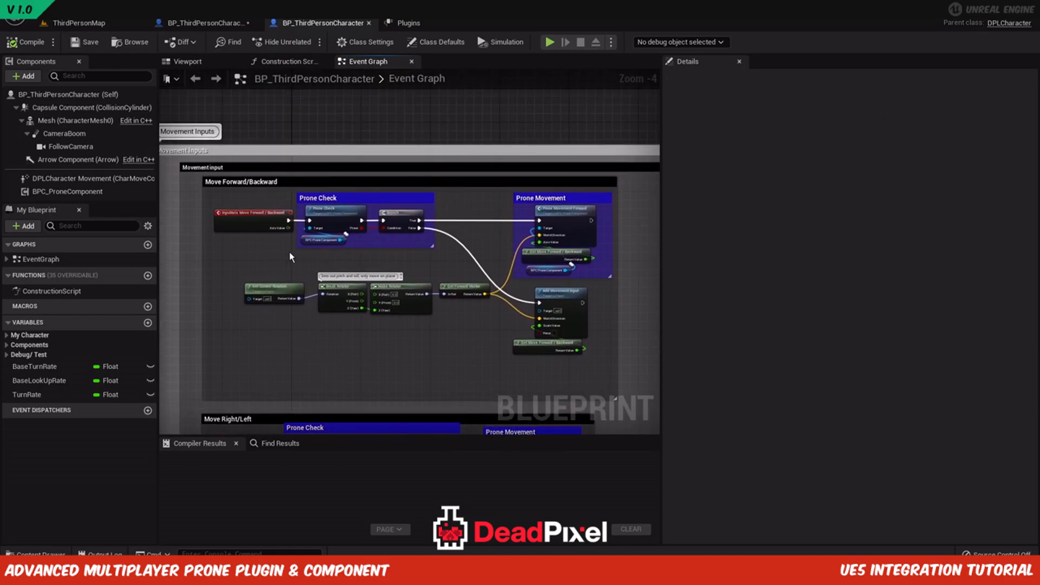
pyautogui.moveTo(294, 252); pyautogui.dragTo(250, 250, button='right')
pyautogui.moveTo(267, 191); pyautogui.dragTo(551, 279)
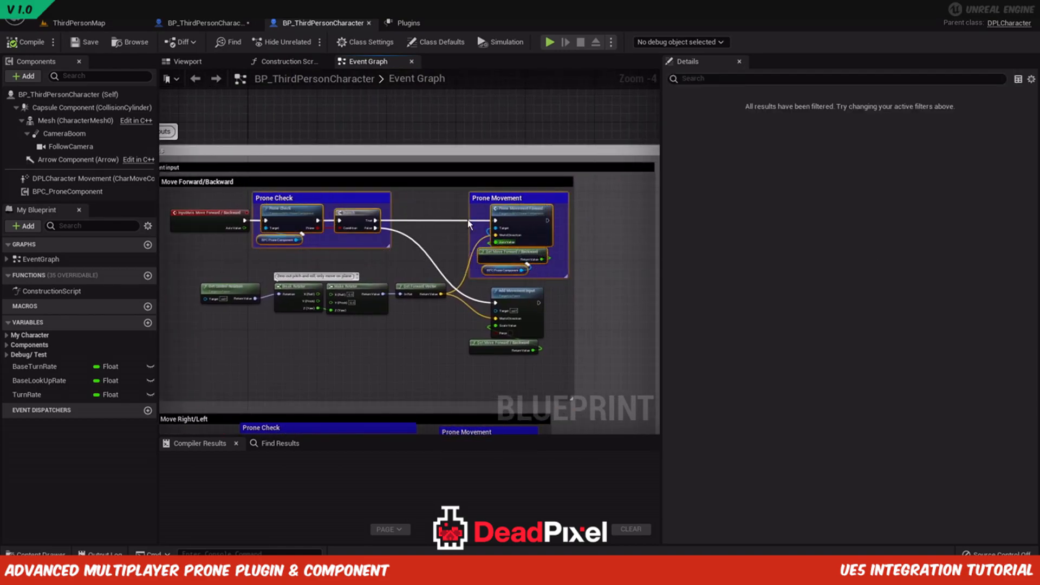
pyautogui.click(205, 25)
pyautogui.moveTo(535, 213); pyautogui.dragTo(190, 324, button='right')
pyautogui.hotkey('ctrl', 'v')
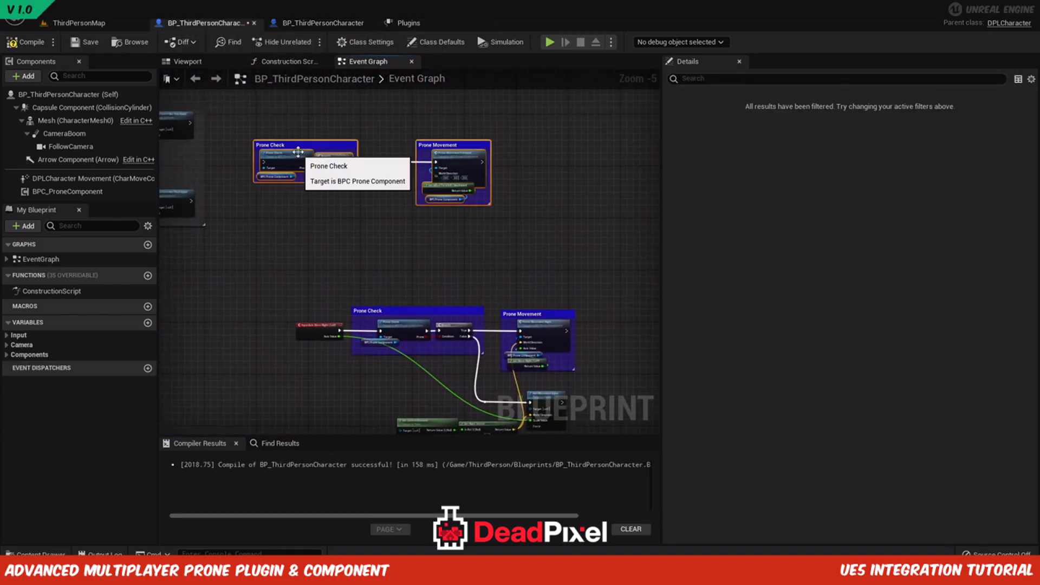
pyautogui.moveTo(299, 146); pyautogui.dragTo(439, 210)
# Move the template's Move Forward / Backward nodes out of the Movement Input comment box to just above the pasted prone groups.
pyautogui.moveTo(292, 278); pyautogui.dragTo(597, 216, button='right')
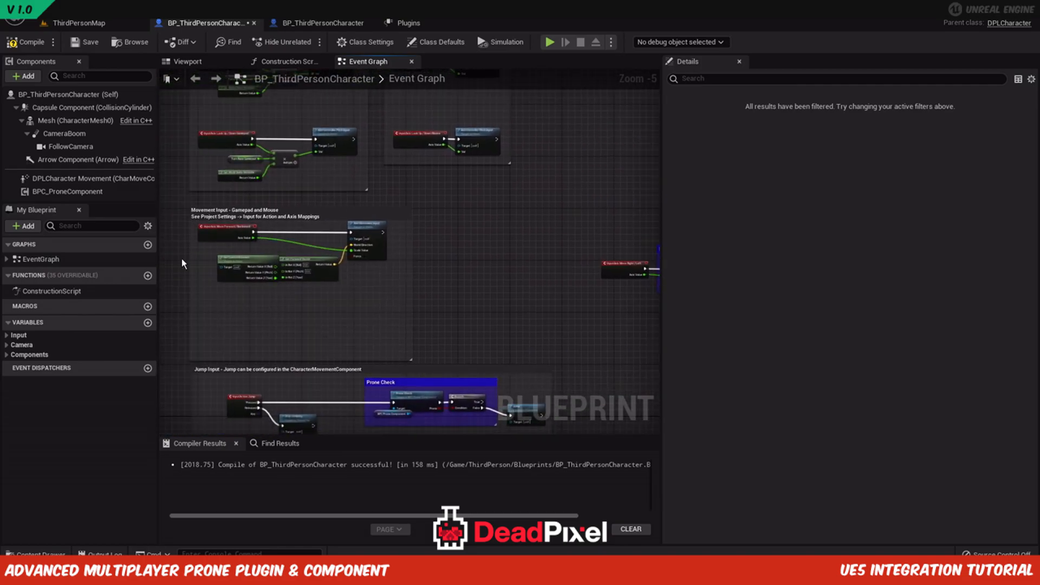
pyautogui.moveTo(393, 296); pyautogui.dragTo(392, 295)
pyautogui.moveTo(228, 231); pyautogui.dragTo(443, 96)
pyautogui.moveTo(442, 96); pyautogui.dragTo(284, 168, button='right')
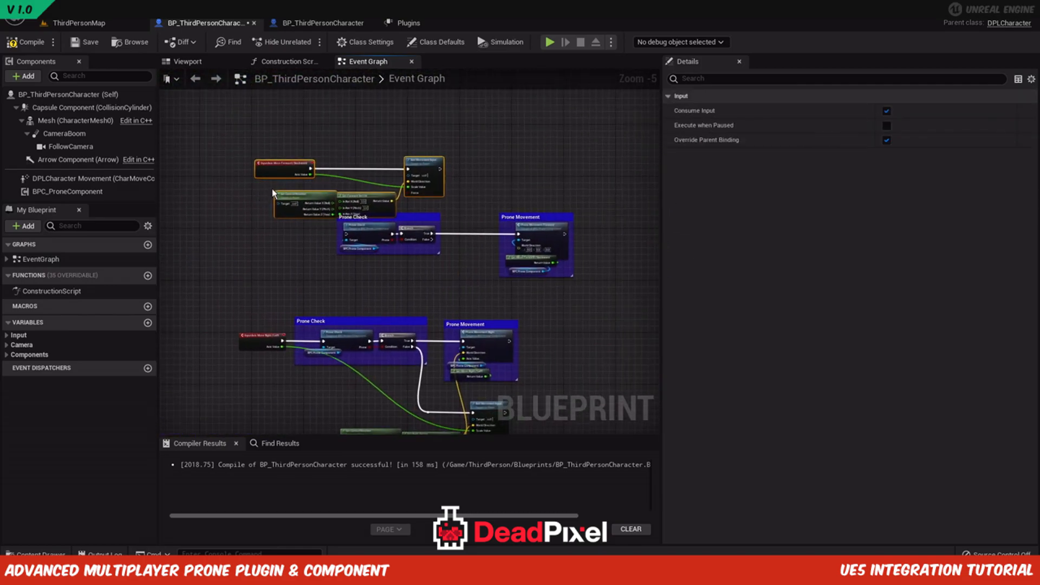
pyautogui.scroll(2, 334, 173)
# Wire InputAxis Move Forward / Backward to Prone Check and the Branch False output to Add Movement Input.
pyautogui.moveTo(284, 168); pyautogui.dragTo(356, 283)
pyautogui.keyDown('alt'); pyautogui.click(313, 137); pyautogui.keyUp('alt')
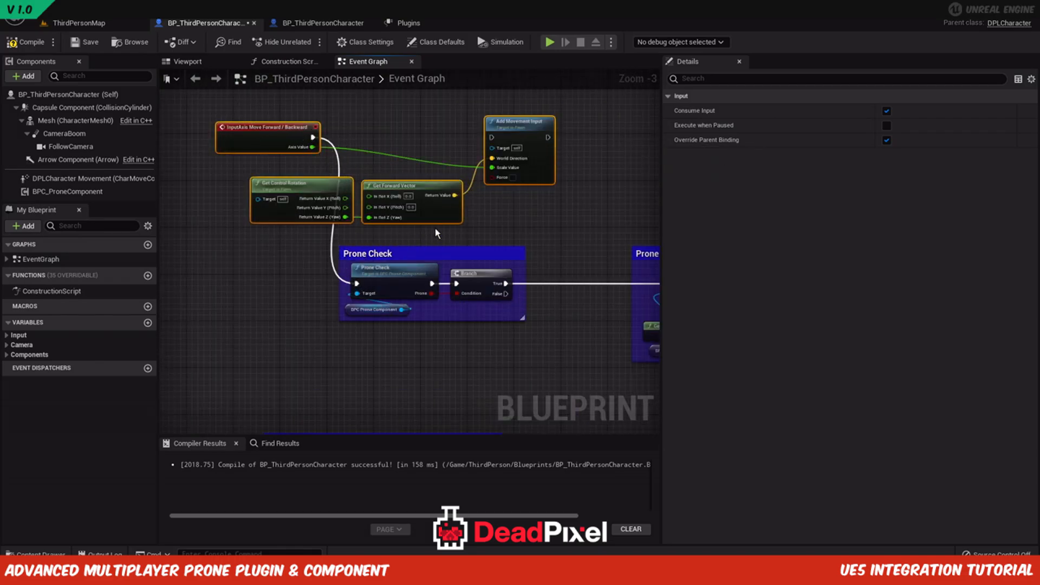
pyautogui.moveTo(458, 219); pyautogui.dragTo(345, 211, button='right')
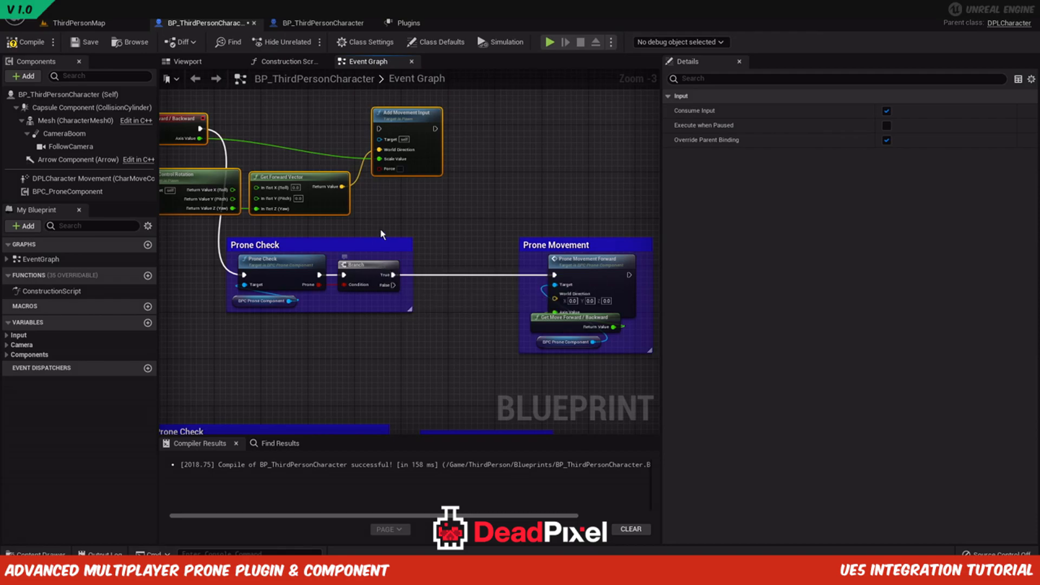
pyautogui.moveTo(388, 289); pyautogui.dragTo(380, 129)
# Arrange the forward movement nodes with the InputAxis event beside Prone Check and Add Movement Input, Get Forward Vector and Get Control Rotation beneath the prone groups.
pyautogui.moveTo(229, 127); pyautogui.dragTo(412, 206)
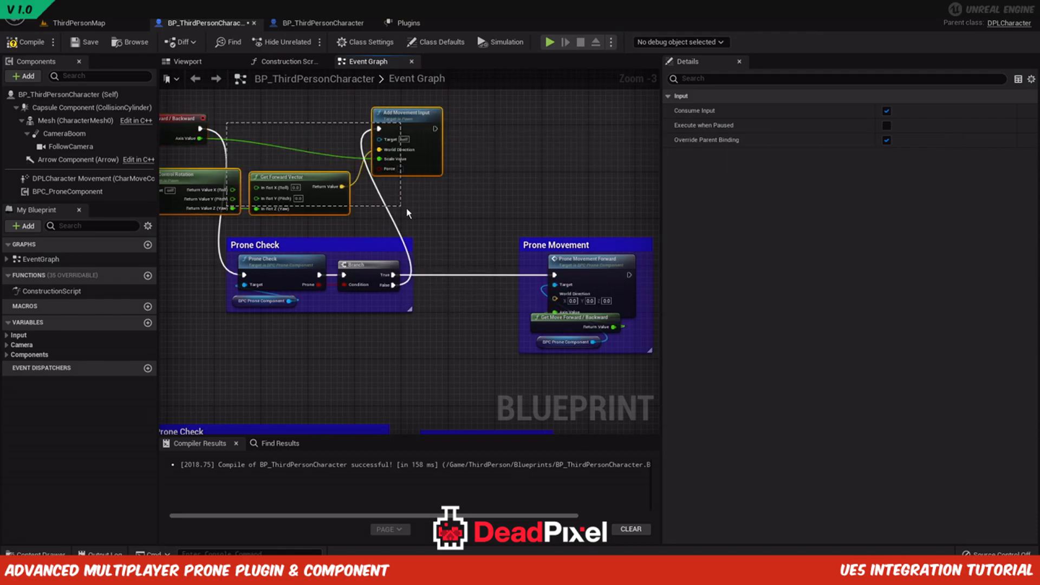
pyautogui.moveTo(408, 127); pyautogui.dragTo(473, 314)
pyautogui.scroll(-2, 431, 283)
pyautogui.moveTo(273, 202); pyautogui.dragTo(267, 283)
pyautogui.moveTo(253, 212); pyautogui.dragTo(534, 355)
pyautogui.moveTo(516, 274); pyautogui.dragTo(478, 196)
pyautogui.click(387, 298)
pyautogui.moveTo(405, 220); pyautogui.dragTo(480, 276)
# Add a reroute node on the forward Branch False wire and place it level with Add Movement Input.
pyautogui.scroll(1, 400, 229)
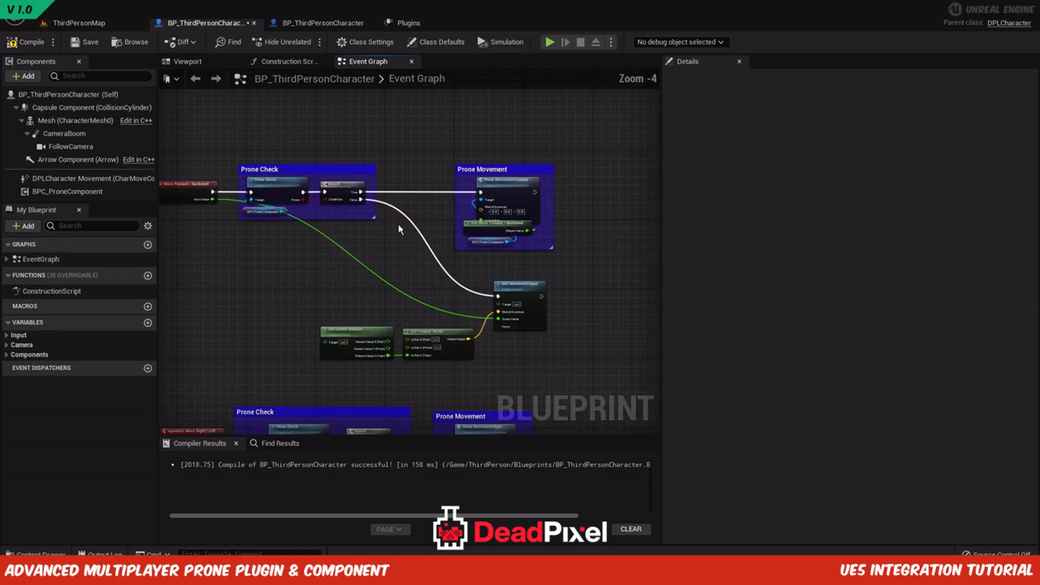
pyautogui.doubleClick(410, 220)
pyautogui.moveTo(408, 218); pyautogui.dragTo(409, 293)
pyautogui.click(477, 169)
pyautogui.click(355, 270)
# Move the Movement Input - Gamepad and Mouse comment box over both movement chains and extend it to enclose them.
pyautogui.scroll(-2, 244, 283)
pyautogui.moveTo(245, 281); pyautogui.dragTo(447, 204, button='right')
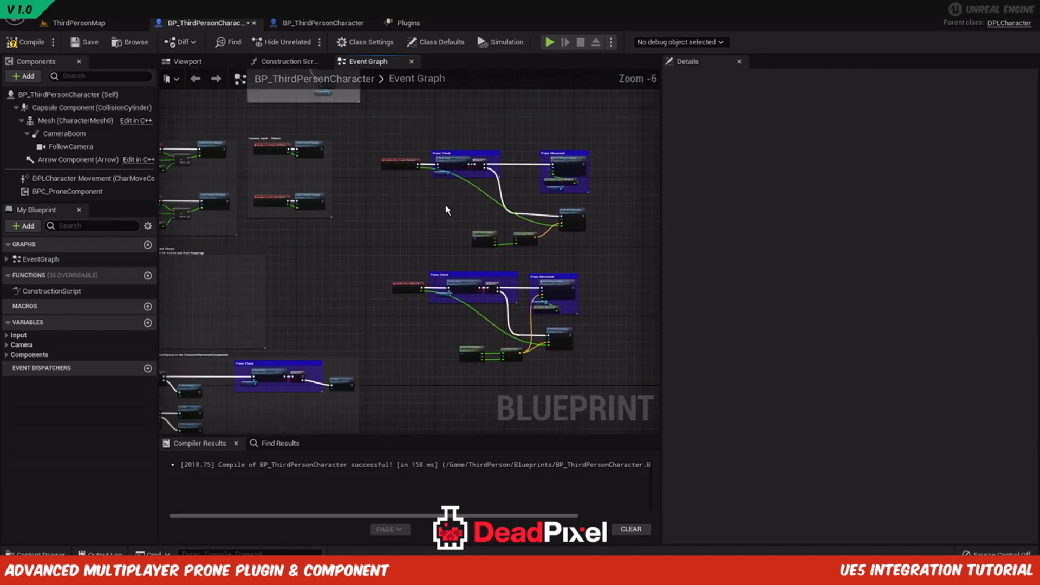
pyautogui.moveTo(236, 249); pyautogui.dragTo(644, 174)
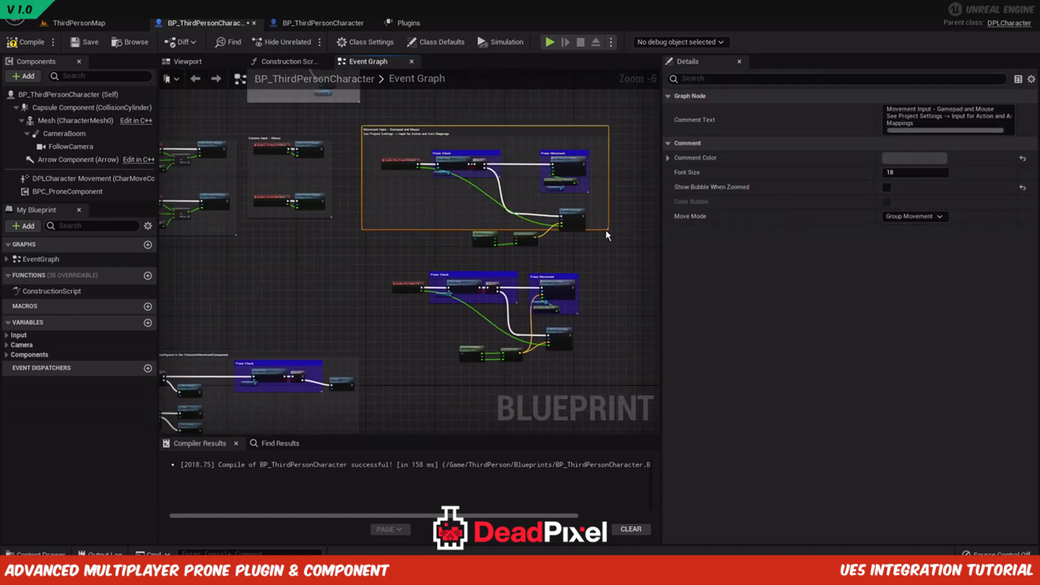
pyautogui.moveTo(600, 229); pyautogui.dragTo(590, 464)
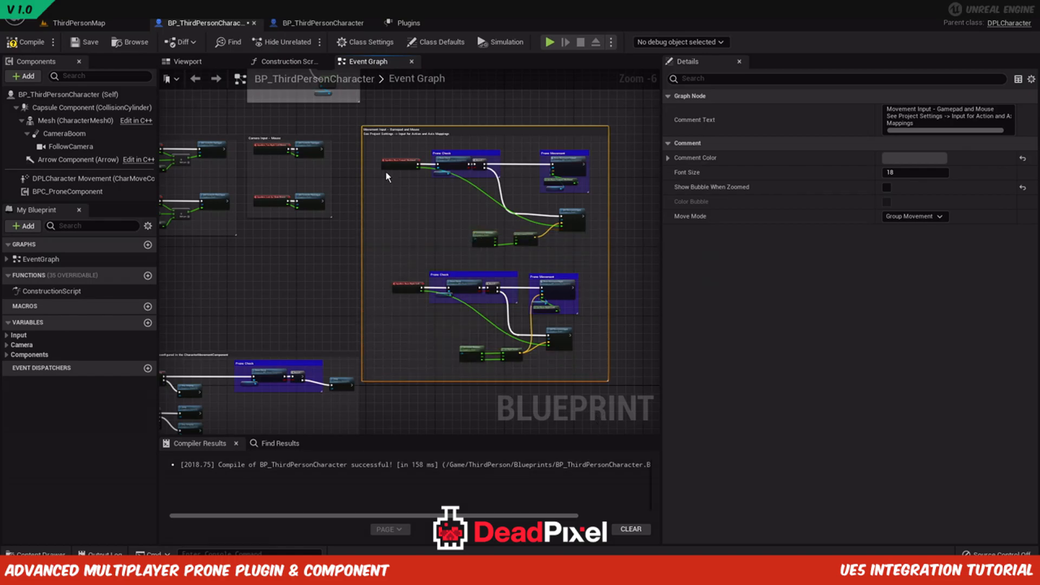
# Compile and save the template character blueprint.
pyautogui.scroll(-2, 339, 227)
pyautogui.moveTo(338, 226); pyautogui.dragTo(459, 217, button='right')
pyautogui.scroll(1, 377, 298)
pyautogui.moveTo(377, 298); pyautogui.dragTo(368, 271, button='right')
pyautogui.click(438, 309)
pyautogui.scroll(3, 399, 230)
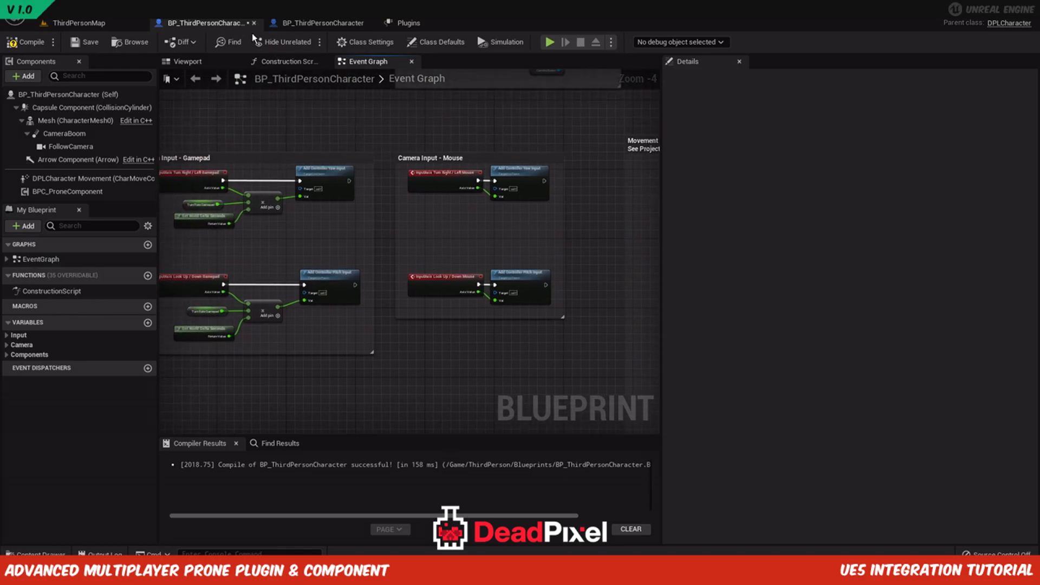
pyautogui.click(30, 44)
pyautogui.click(81, 44)
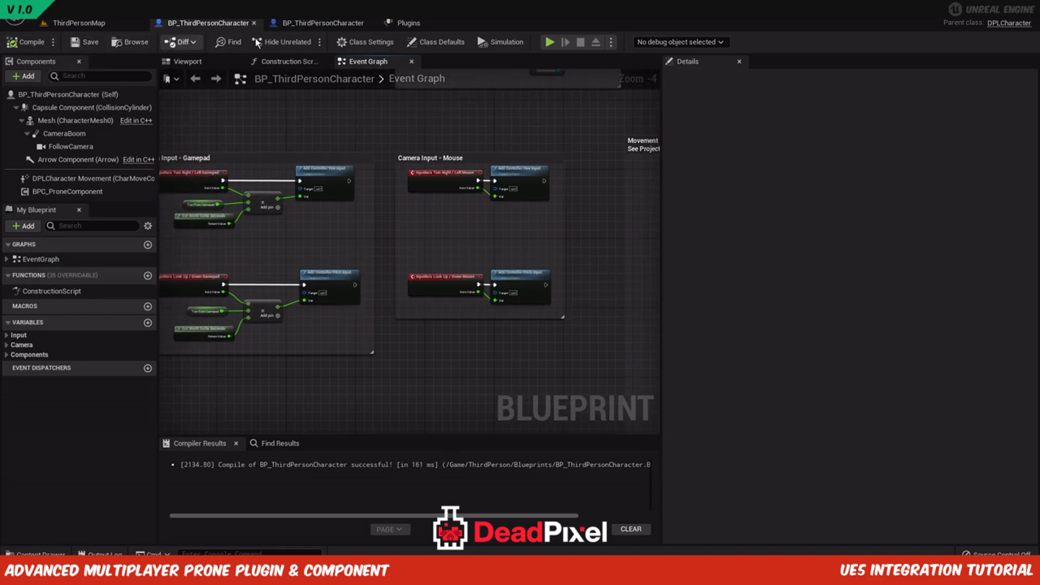
# Copy the demo character's Turn Right / Left Mouse Prone Check and Prone Turning groups and paste them below the template's Camera Input - Mouse section.
pyautogui.click(323, 22)
pyautogui.click(469, 356)
pyautogui.scroll(-2, 488, 356)
pyautogui.moveTo(569, 362); pyautogui.dragTo(209, 212, button='right')
pyautogui.scroll(2, 289, 285)
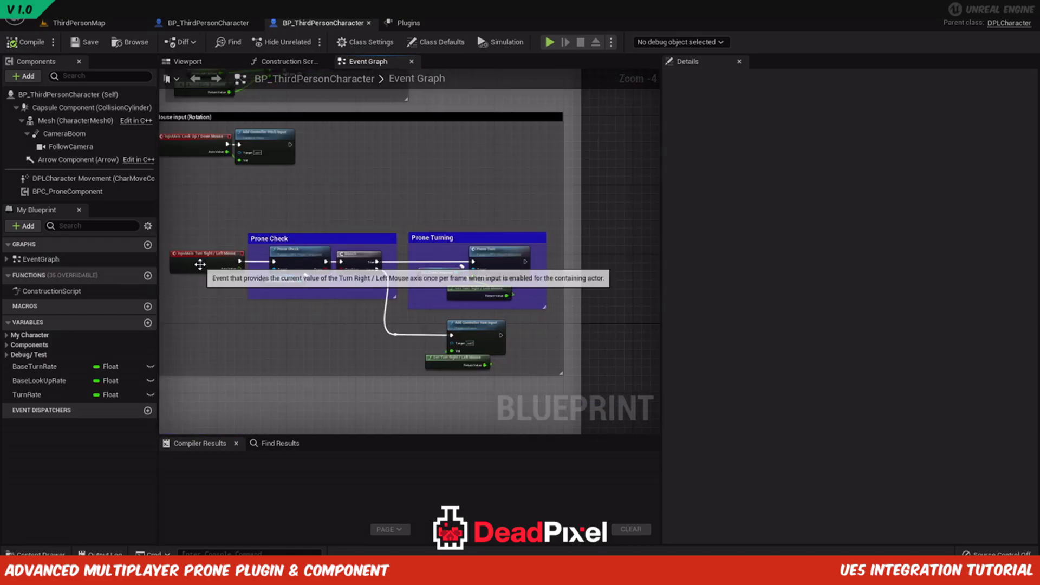
pyautogui.moveTo(259, 216); pyautogui.dragTo(536, 320)
pyautogui.click(217, 23)
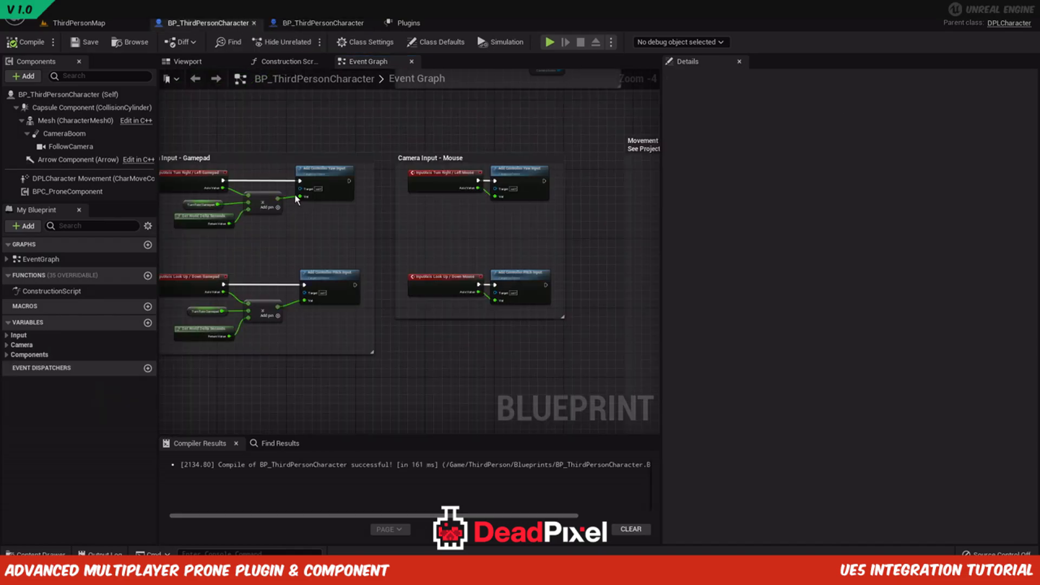
pyautogui.moveTo(457, 246); pyautogui.dragTo(349, 204, button='right')
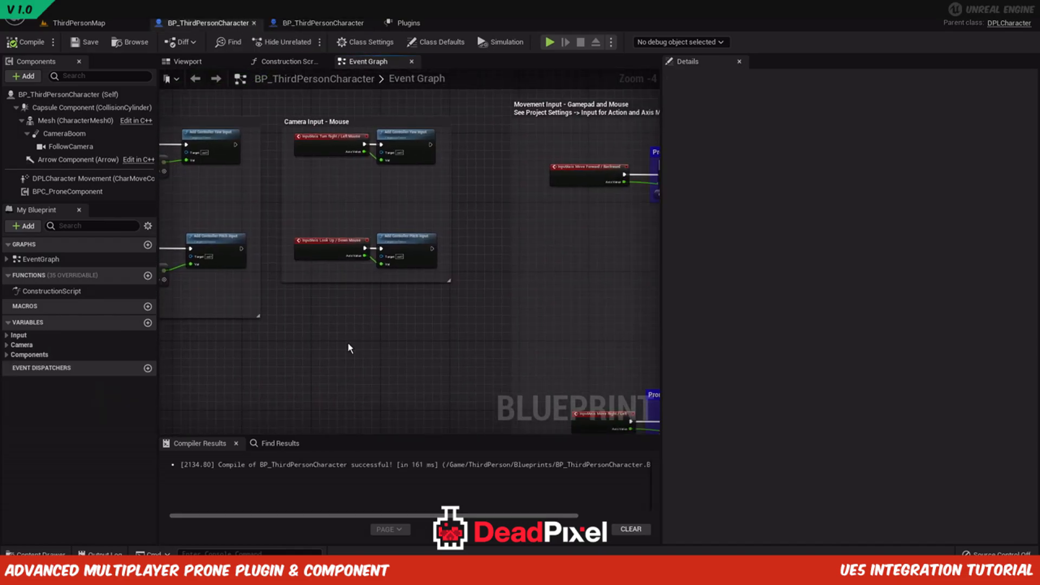
pyautogui.hotkey('ctrl', 'v')
# Wire InputAxis Turn Right / Left Mouse to Prone Check and Branch False to Add Controller Yaw Input, arranging both nodes around the pasted groups.
pyautogui.moveTo(362, 147); pyautogui.dragTo(268, 351)
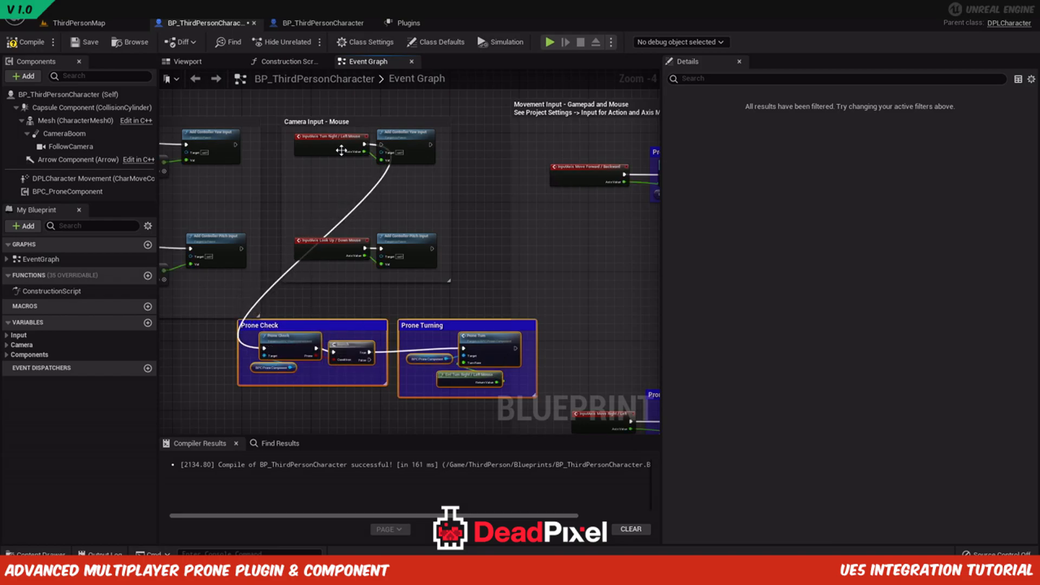
pyautogui.moveTo(405, 158); pyautogui.dragTo(438, 200)
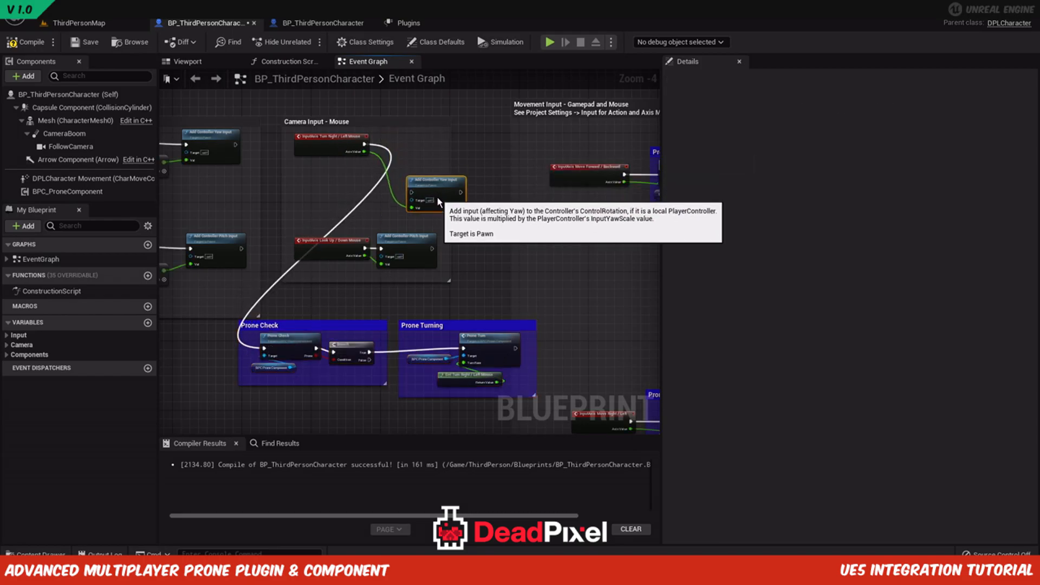
pyautogui.moveTo(369, 360); pyautogui.dragTo(467, 432)
pyautogui.scroll(-2, 370, 265)
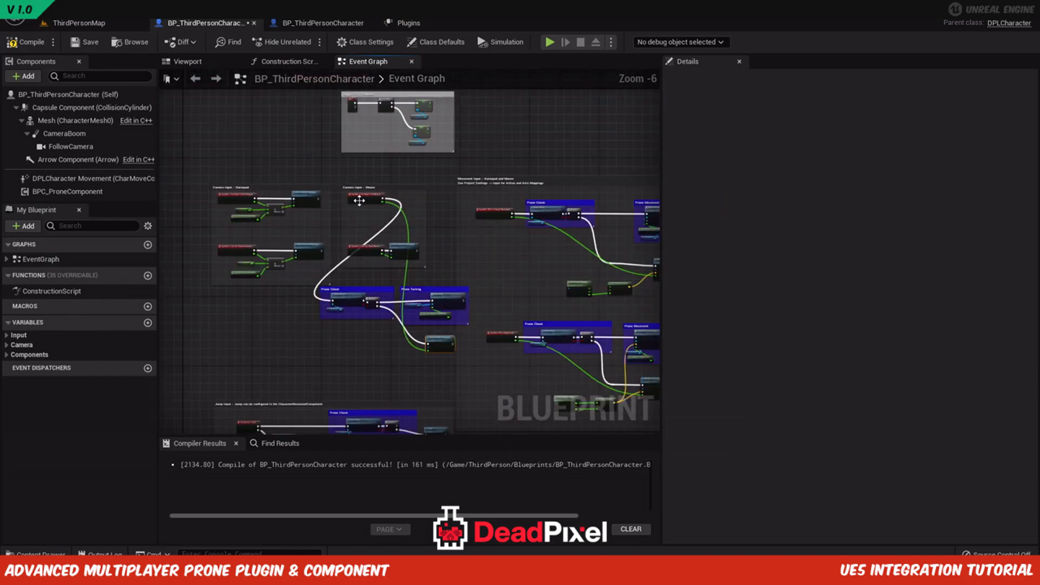
pyautogui.moveTo(360, 201); pyautogui.dragTo(281, 310)
pyautogui.scroll(2, 292, 324)
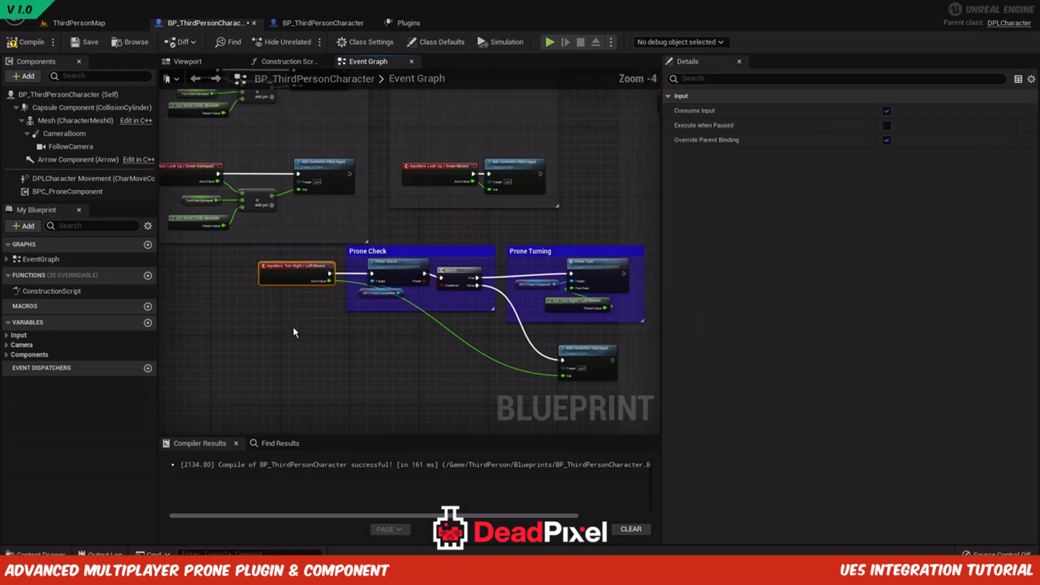
# Move the mouse turning nodes and the Camera Input - Mouse comment box with its Look Up / Down nodes to the empty area beside the gamepad section.
pyautogui.scroll(-2, 417, 126)
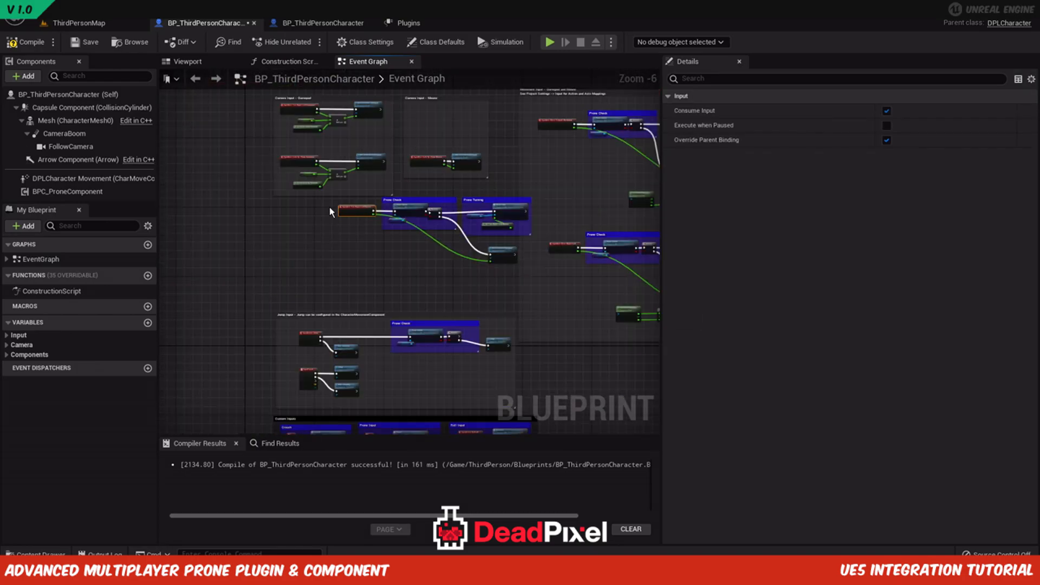
pyautogui.moveTo(387, 214); pyautogui.dragTo(538, 266)
pyautogui.moveTo(504, 214); pyautogui.dragTo(211, 206)
pyautogui.moveTo(399, 124); pyautogui.dragTo(476, 181, button='right')
pyautogui.moveTo(489, 142); pyautogui.dragTo(519, 183)
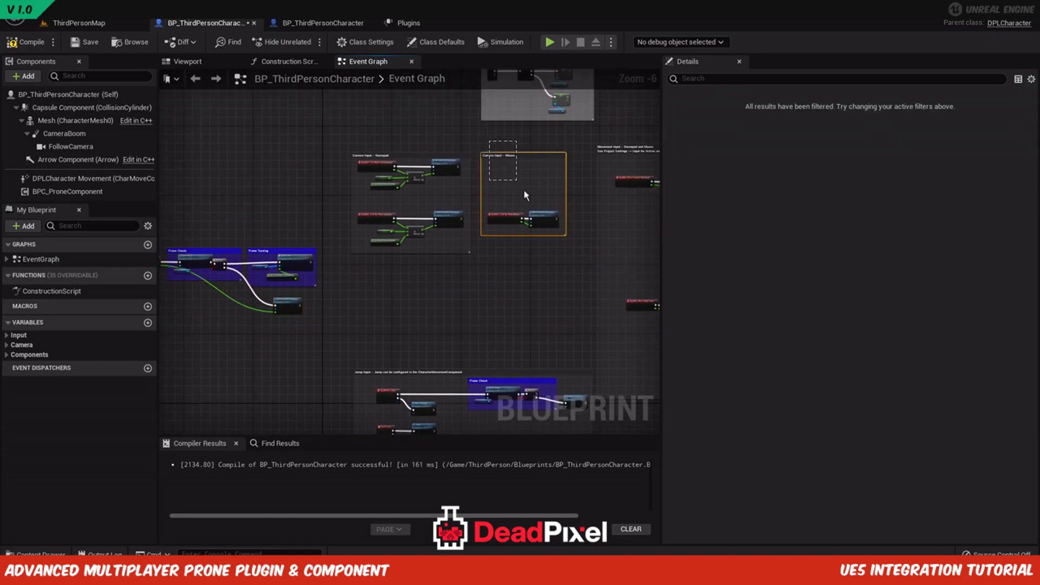
pyautogui.moveTo(548, 219); pyautogui.dragTo(275, 386)
pyautogui.scroll(2, 371, 306)
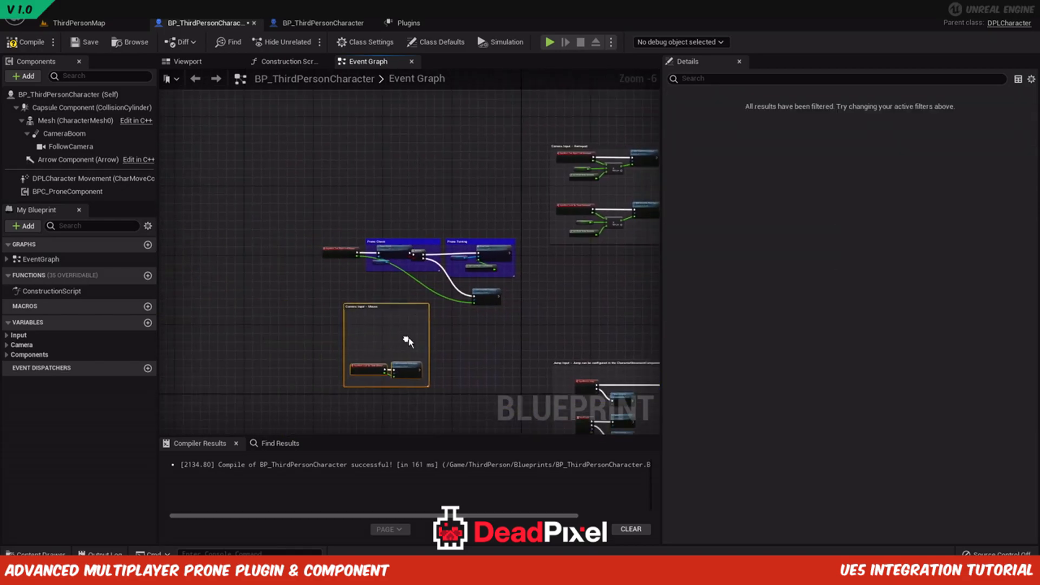
# Reposition the Camera Input - Mouse comment box and widen it on both sides to enclose the prone turning nodes.
pyautogui.moveTo(371, 305); pyautogui.dragTo(372, 130)
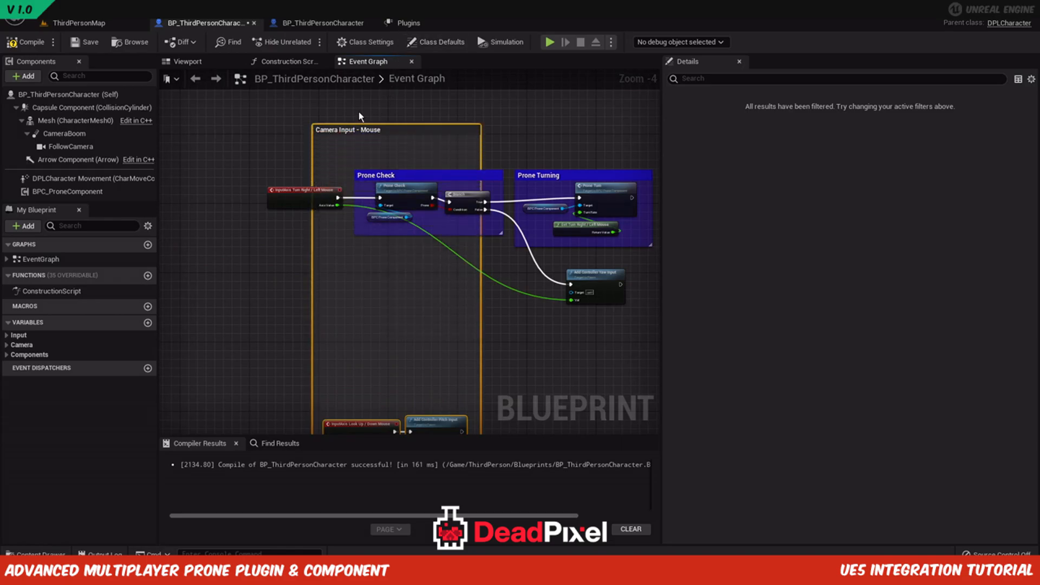
pyautogui.moveTo(305, 144); pyautogui.dragTo(238, 145)
pyautogui.moveTo(483, 282); pyautogui.dragTo(339, 276, button='right')
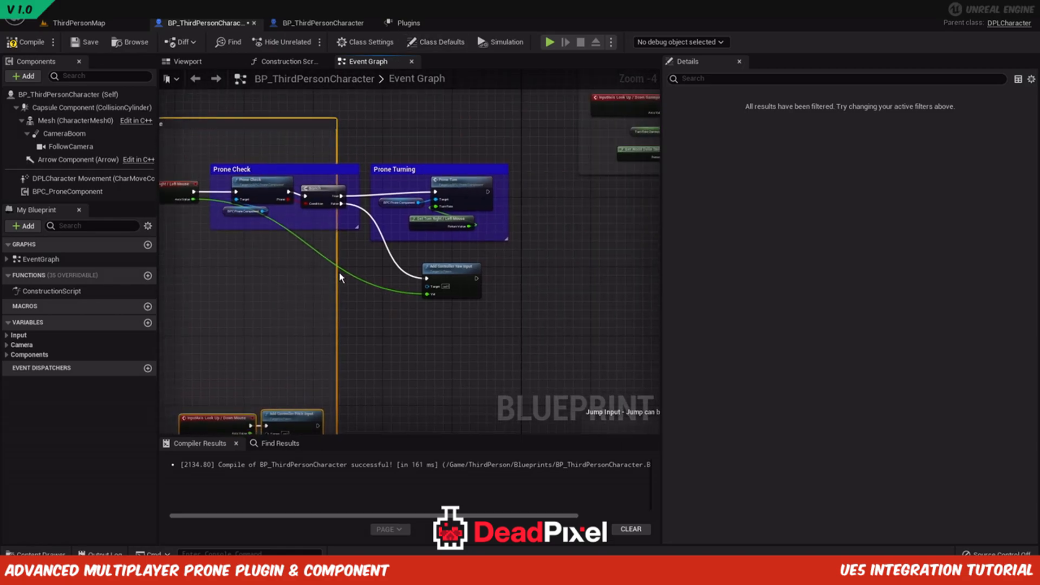
pyautogui.moveTo(336, 279); pyautogui.dragTo(547, 279)
pyautogui.scroll(-2, 434, 347)
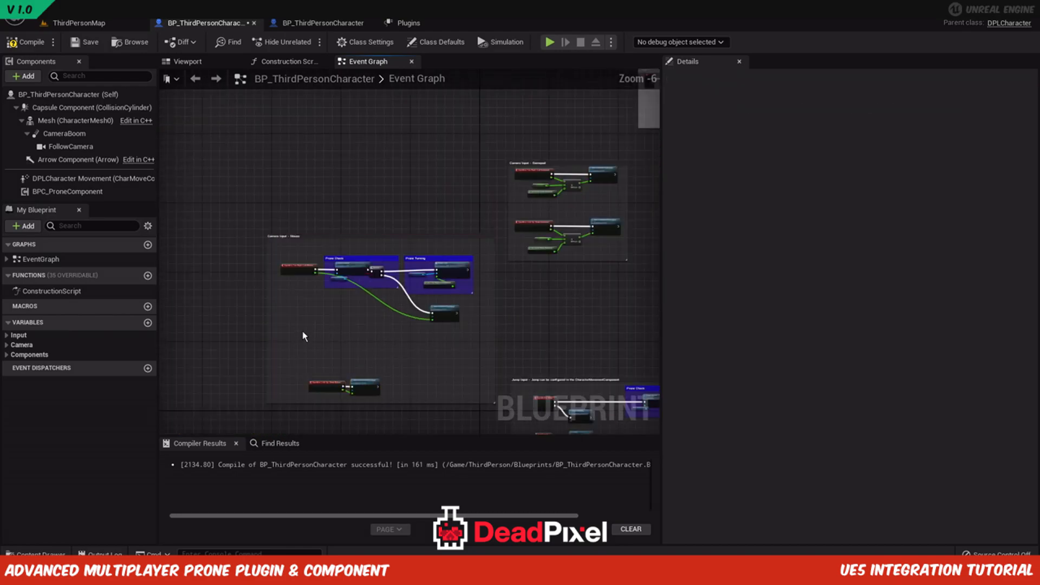
# Move the Look Up / Down Mouse nodes up beneath the turning nodes and shorten the Camera Input - Mouse comment box.
pyautogui.moveTo(365, 394); pyautogui.dragTo(334, 338)
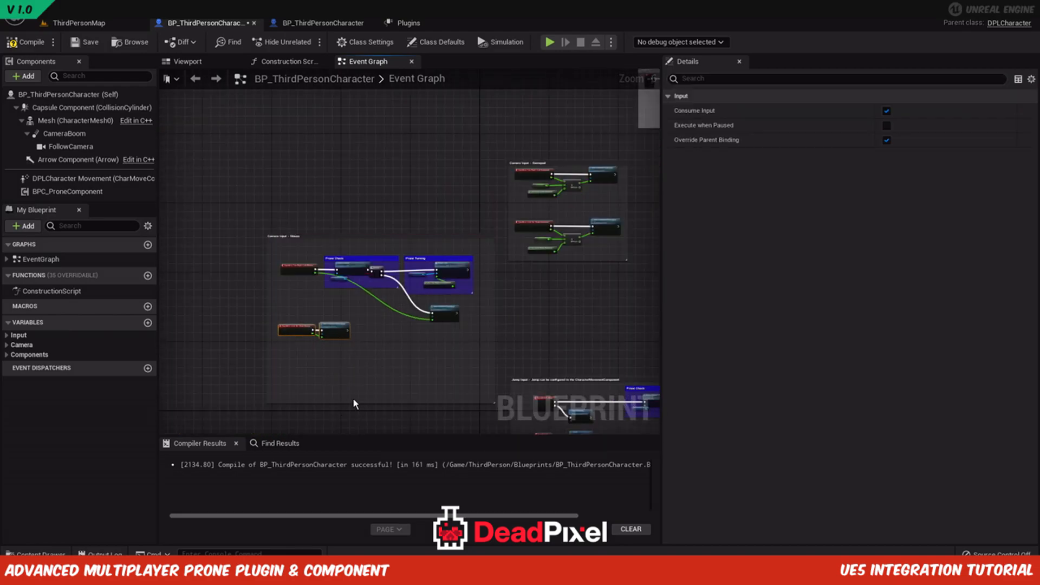
pyautogui.moveTo(366, 403); pyautogui.dragTo(374, 354)
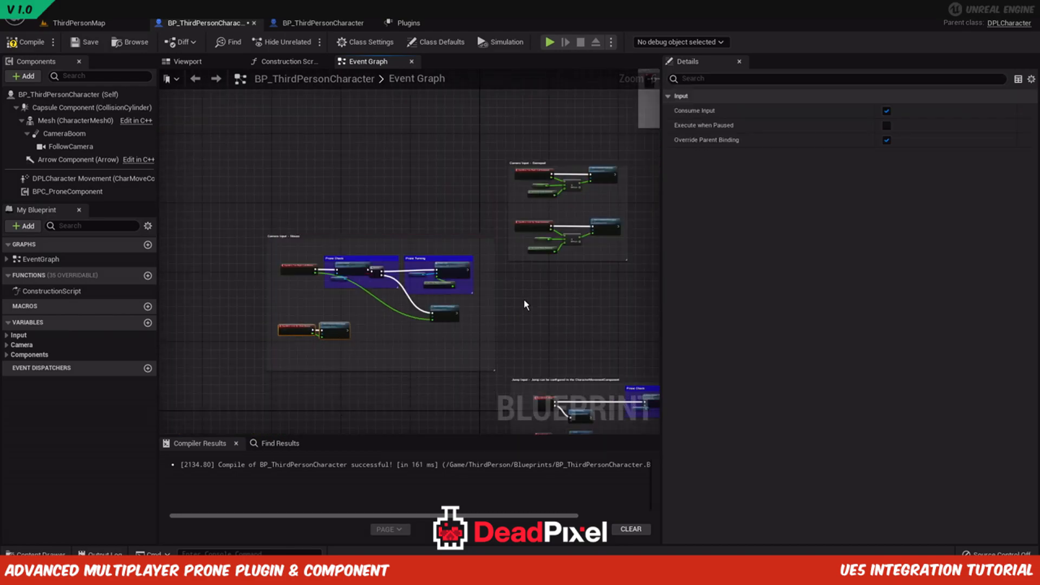
pyautogui.moveTo(524, 305); pyautogui.dragTo(348, 281, button='right')
pyautogui.click(349, 280)
# Compile and save the template character with the new mouse turning logic.
pyautogui.scroll(-1, 352, 280)
pyautogui.moveTo(428, 265); pyautogui.dragTo(338, 213, button='right')
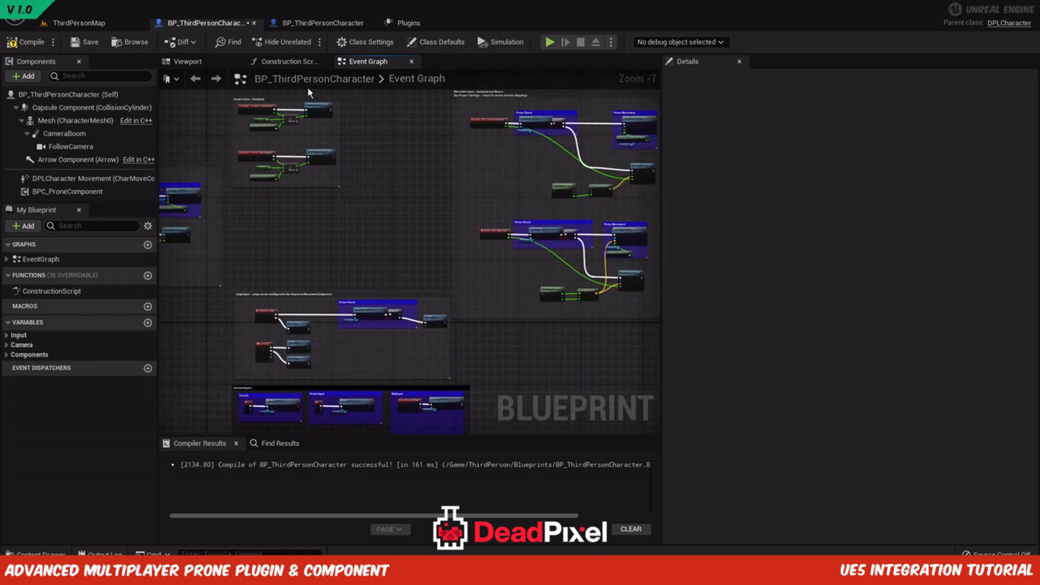
pyautogui.scroll(1, 306, 254)
pyautogui.moveTo(326, 270); pyautogui.dragTo(390, 226, button='right')
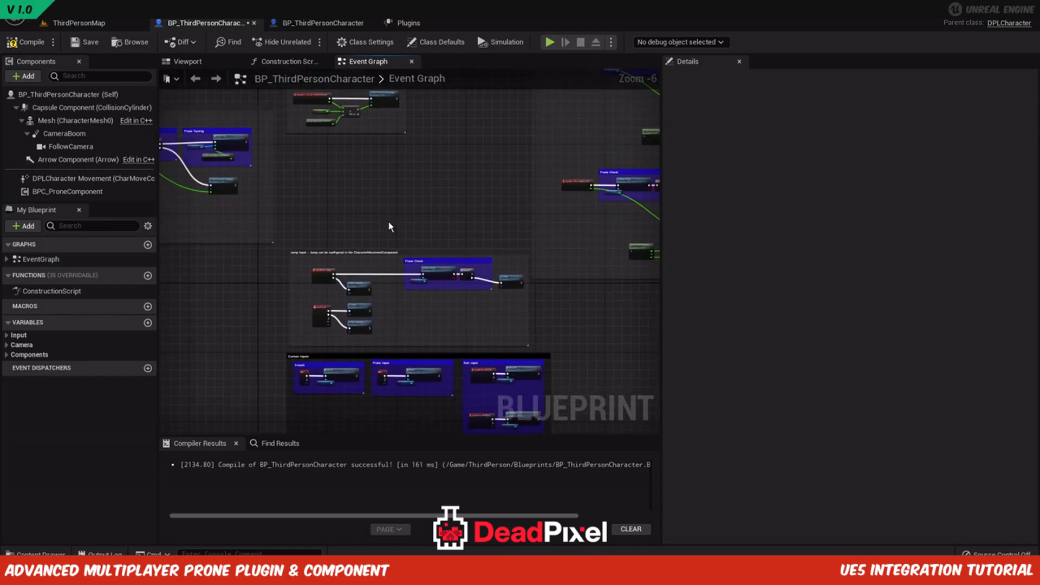
pyautogui.moveTo(303, 158); pyautogui.dragTo(327, 208, button='right')
pyautogui.click(13, 42)
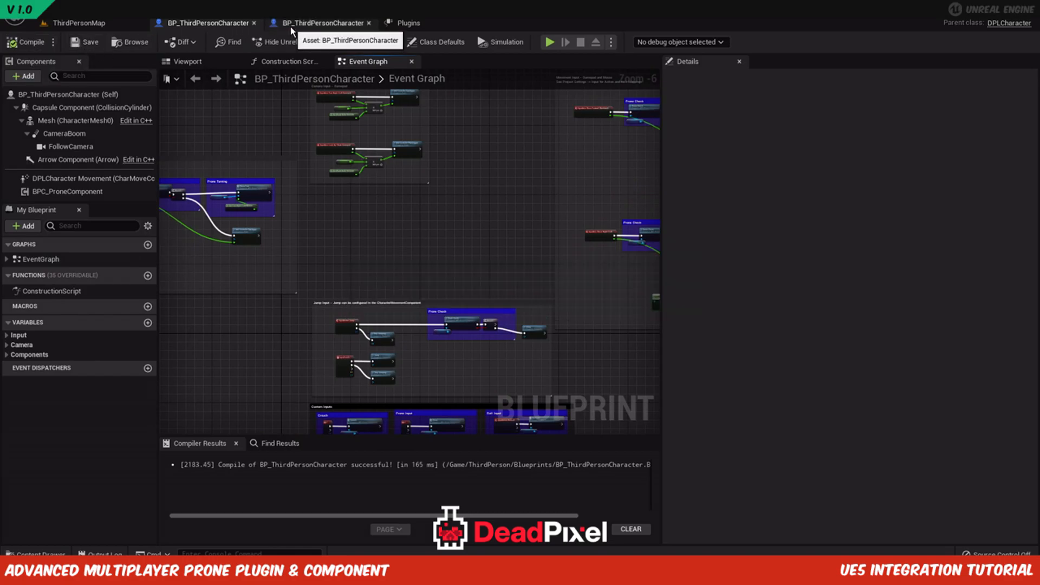
# Review the demo character's mouse input logic and open its Prone Turn event in the prone component.
pyautogui.scroll(-1, 369, 180)
pyautogui.scroll(-1, 373, 189)
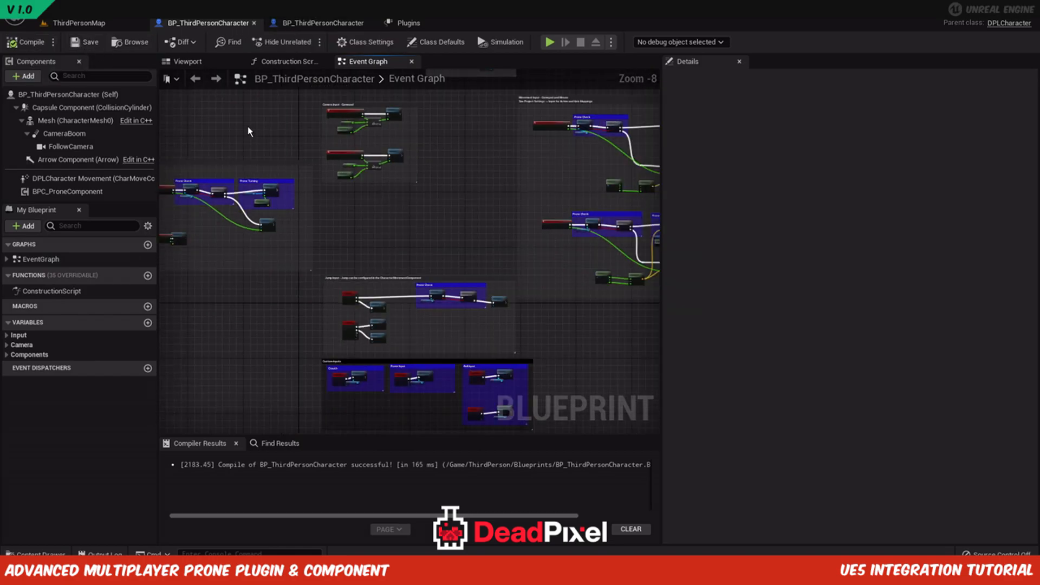
pyautogui.click(323, 23)
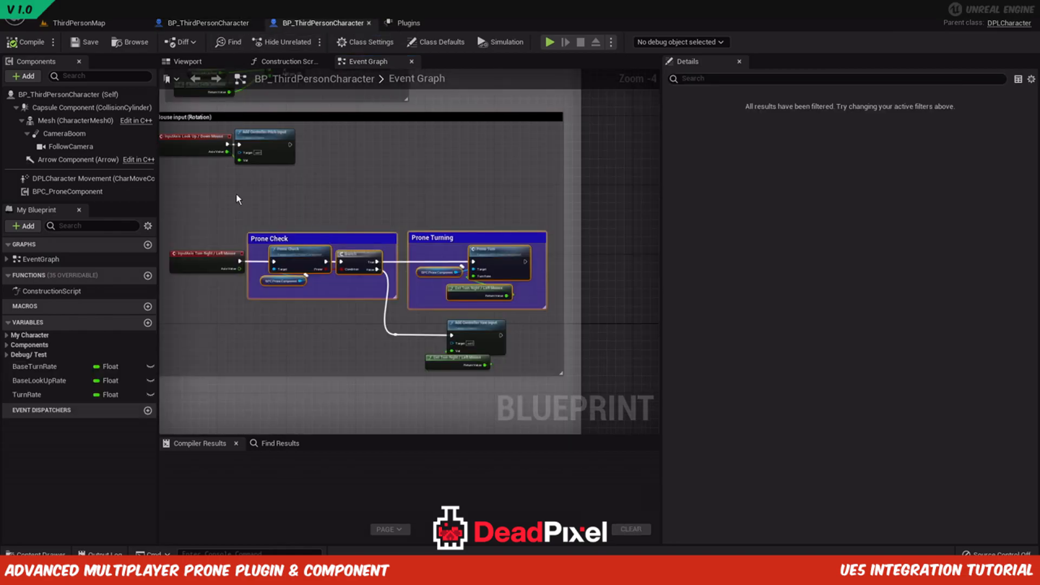
pyautogui.scroll(-2, 234, 194)
pyautogui.click(406, 194)
pyautogui.moveTo(342, 181); pyautogui.dragTo(341, 213, button='right')
pyautogui.scroll(-1, 341, 213)
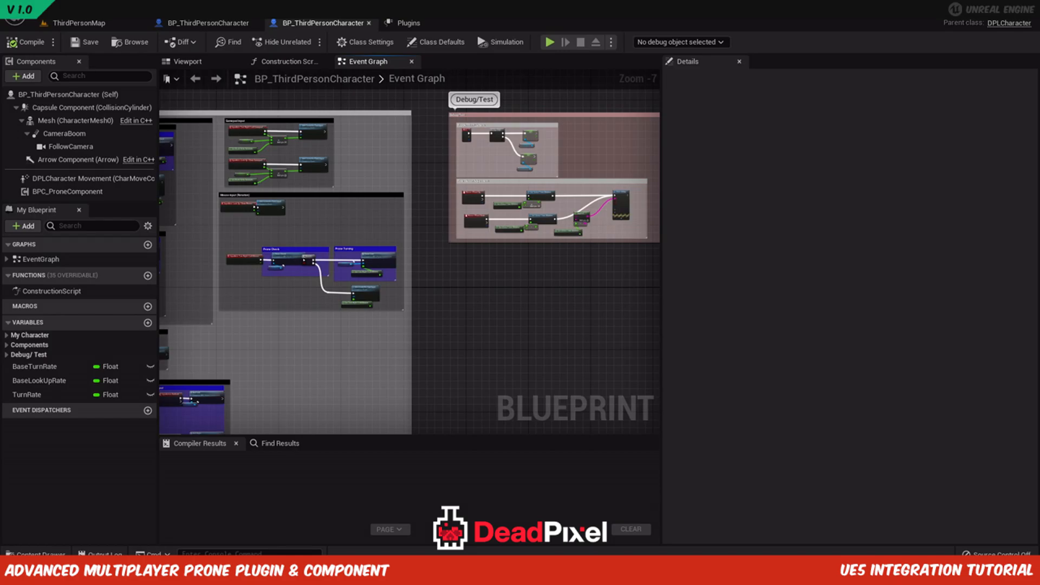
pyautogui.scroll(3, 304, 274)
pyautogui.scroll(2, 365, 295)
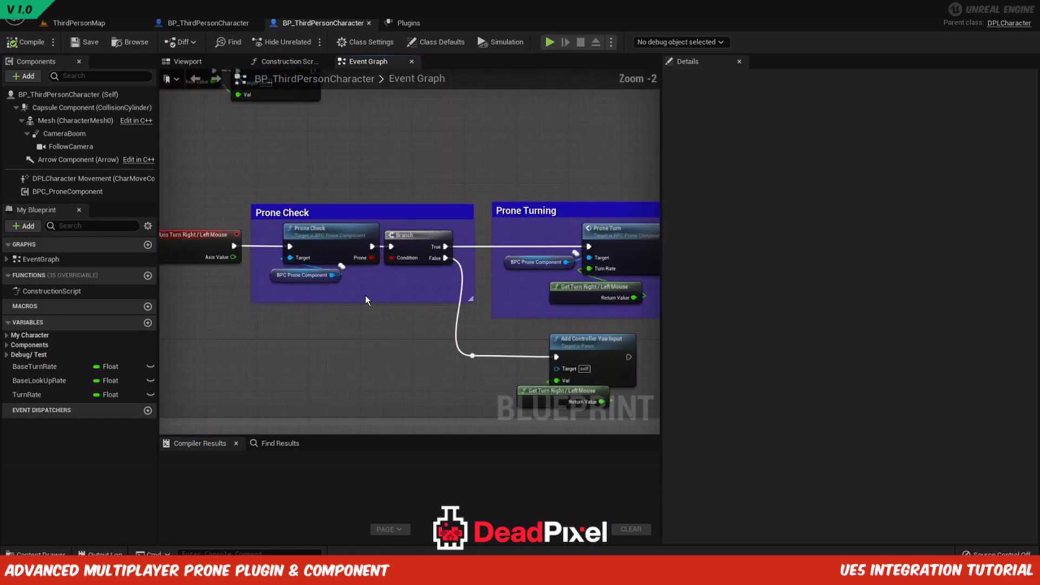
pyautogui.moveTo(633, 258); pyautogui.dragTo(528, 260, button='right')
pyautogui.doubleClick(529, 260)
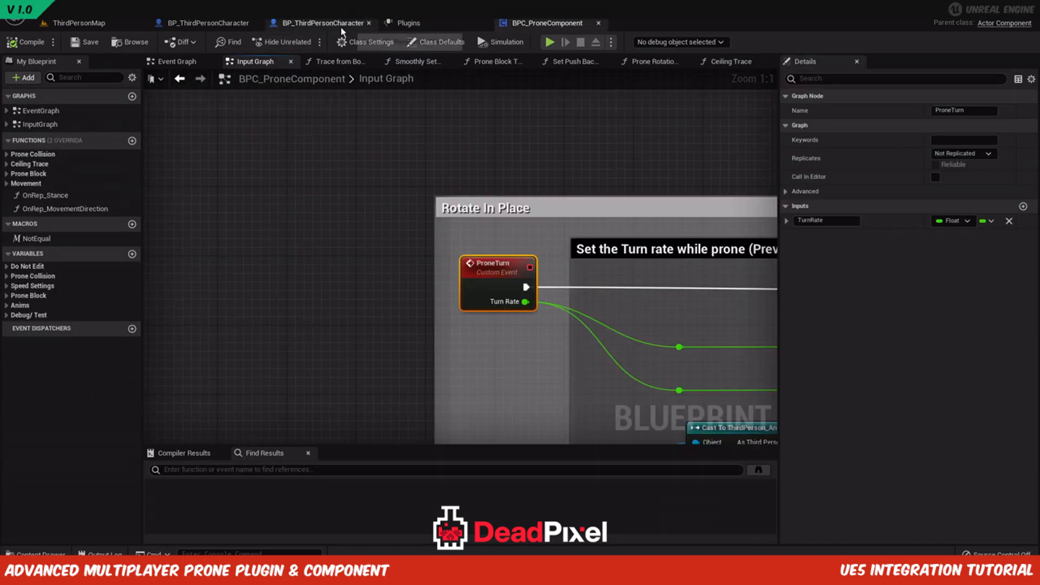
# Return to the template character and open the definition of its mouse Prone Turn node to inspect the turn rate logic.
pyautogui.click(299, 27)
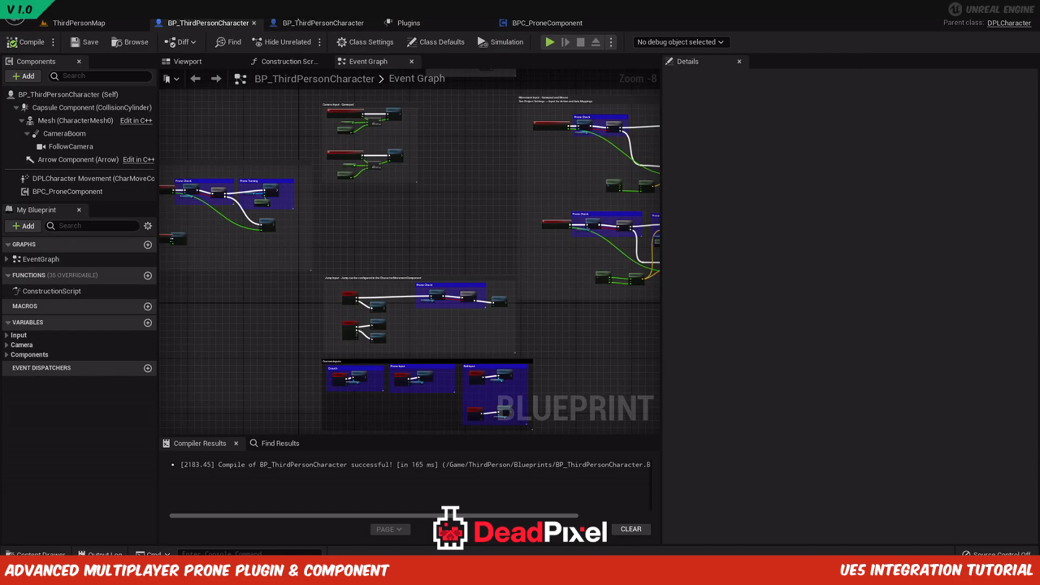
pyautogui.click(299, 23)
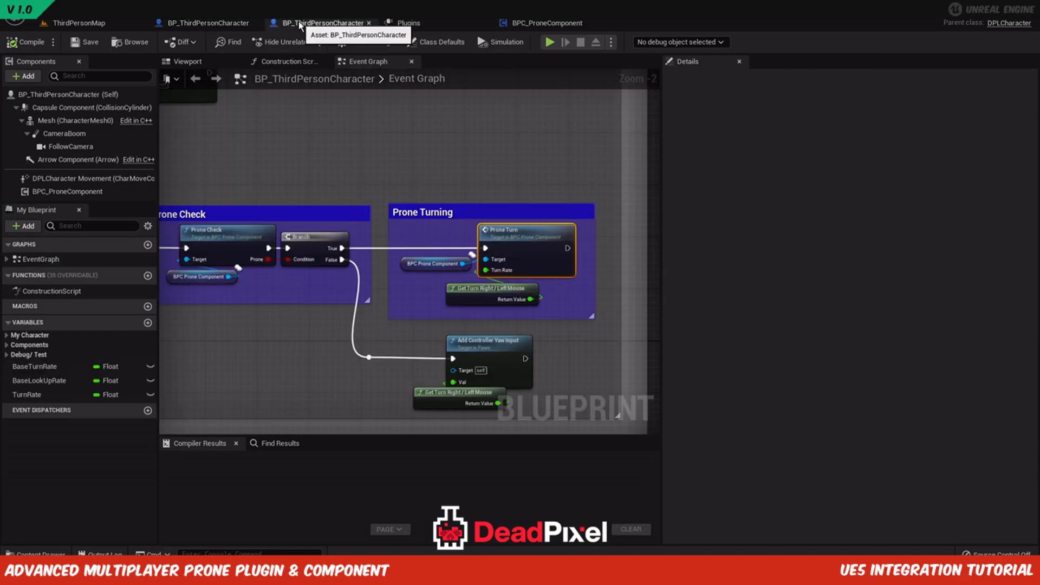
pyautogui.click(235, 24)
pyautogui.scroll(6, 374, 245)
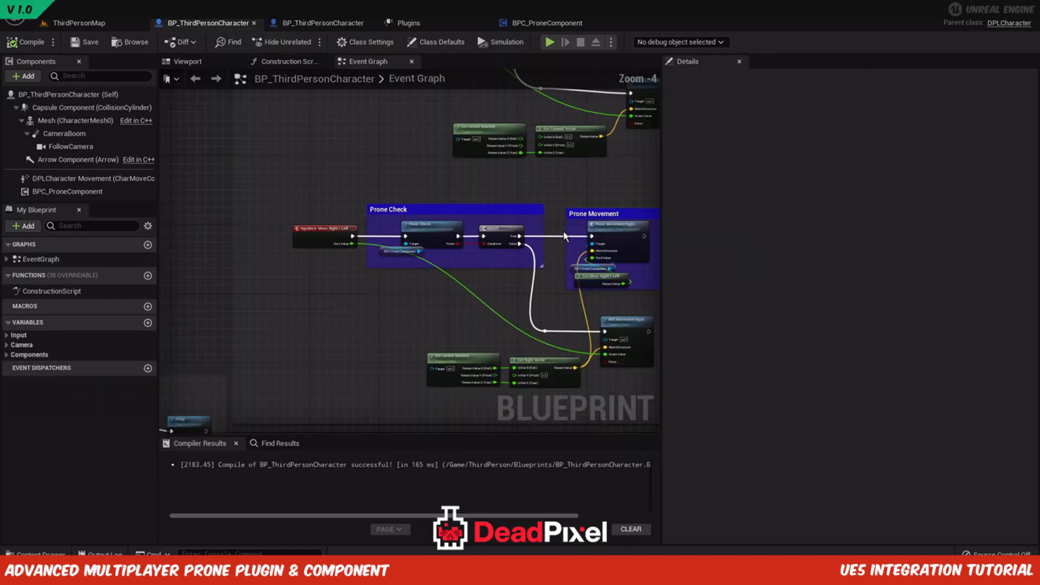
pyautogui.moveTo(602, 181); pyautogui.dragTo(659, 209, button='right')
pyautogui.moveTo(230, 229); pyautogui.dragTo(245, 238, button='right')
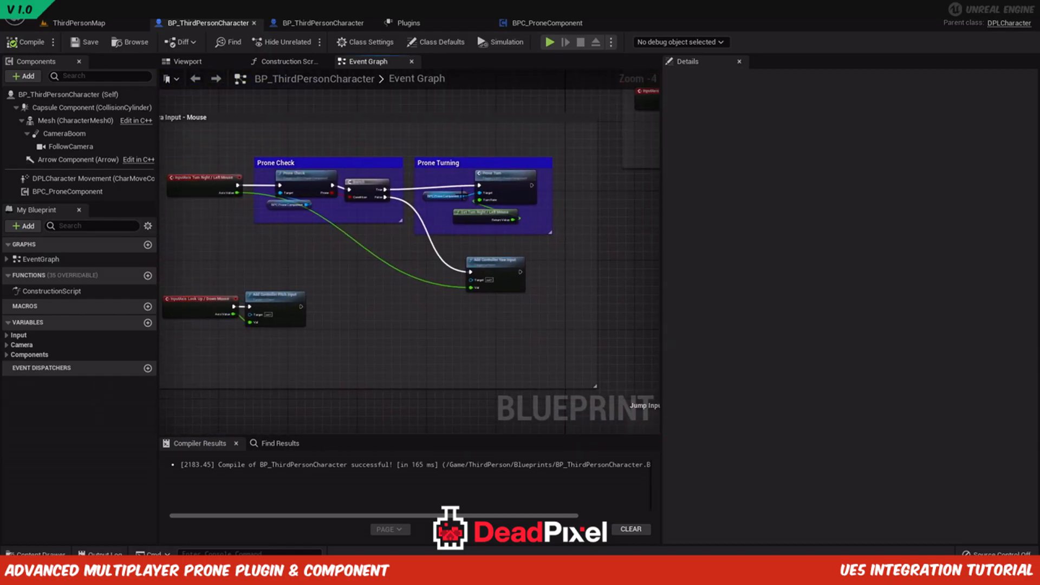
pyautogui.doubleClick(501, 174)
pyautogui.scroll(-3, 420, 242)
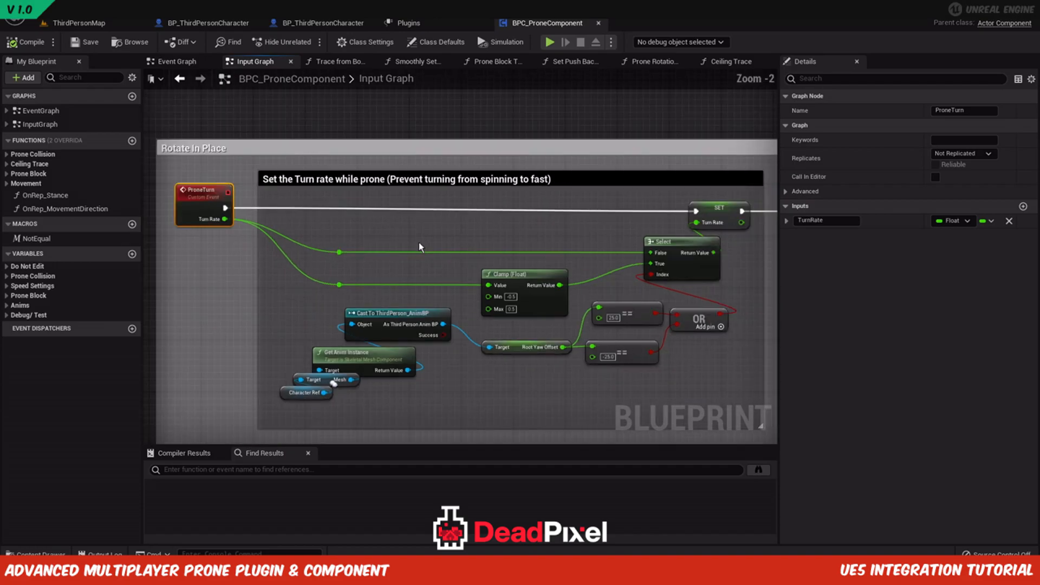
pyautogui.scroll(2, 455, 318)
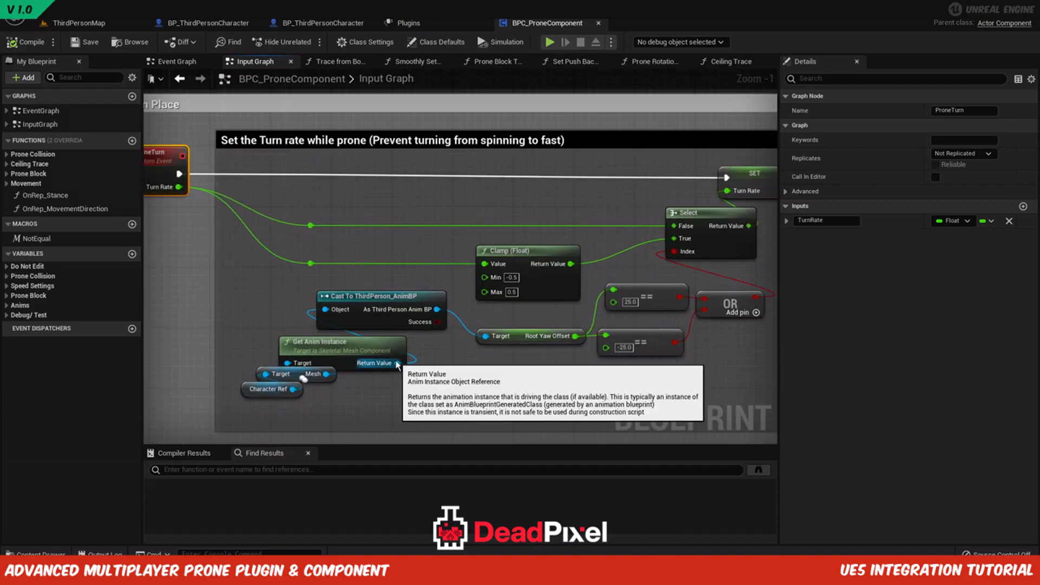
# Add a pure Cast To ABP_Manny from Get Anim Instance's return value, place it beside that node, and compile and save the component.
pyautogui.moveTo(397, 365); pyautogui.dragTo(454, 394)
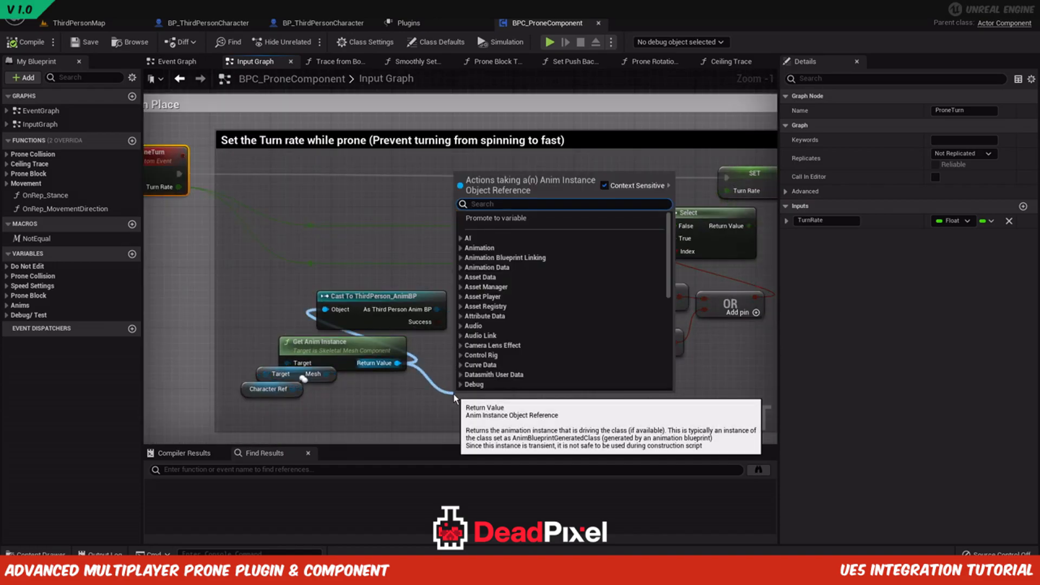
pyautogui.write('manny')
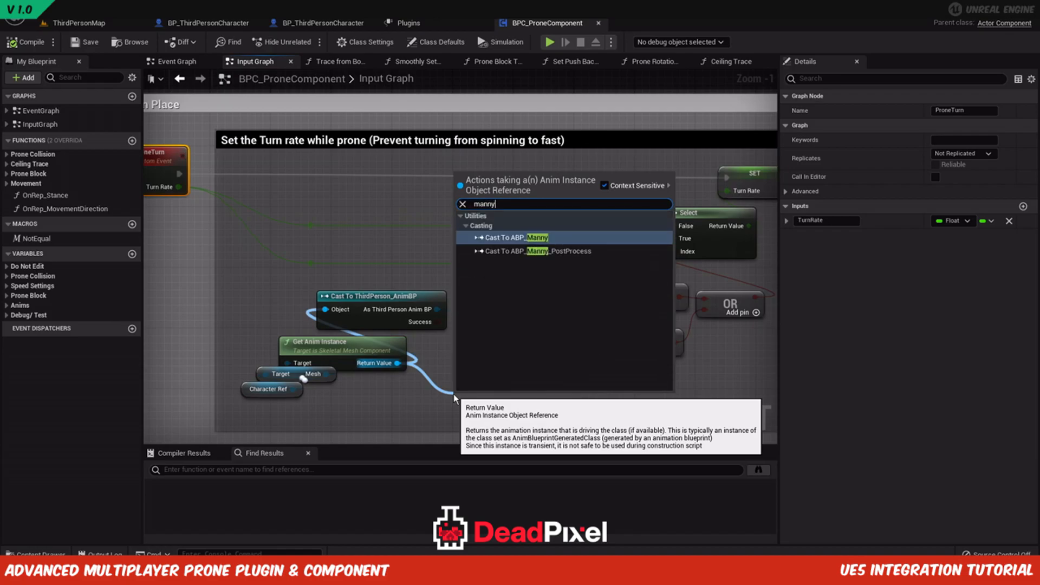
pyautogui.click(517, 237)
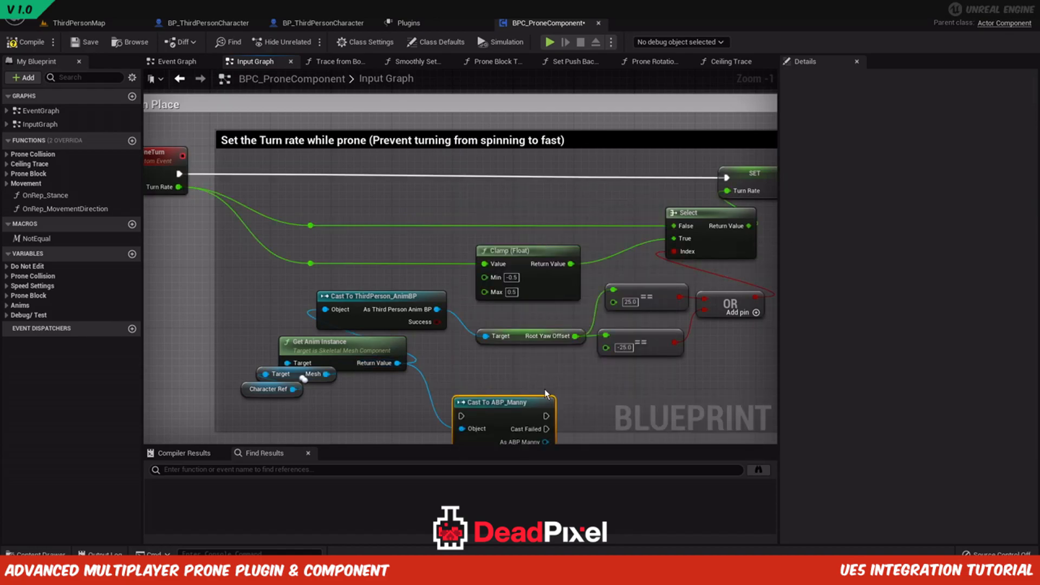
pyautogui.moveTo(533, 433); pyautogui.dragTo(544, 370, button='right')
pyautogui.rightClick(544, 370)
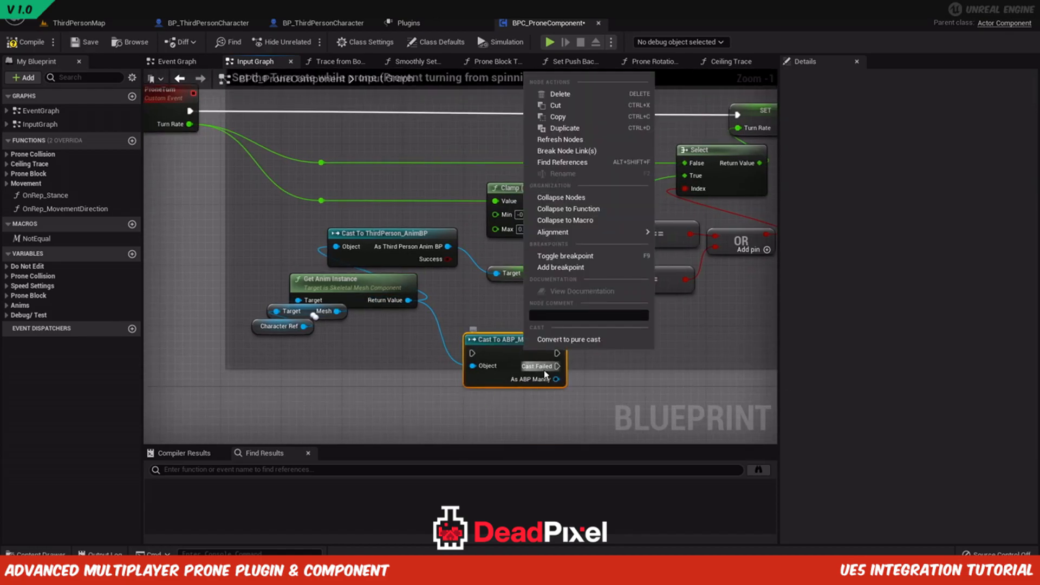
pyautogui.click(564, 340)
pyautogui.moveTo(519, 339); pyautogui.dragTo(495, 312)
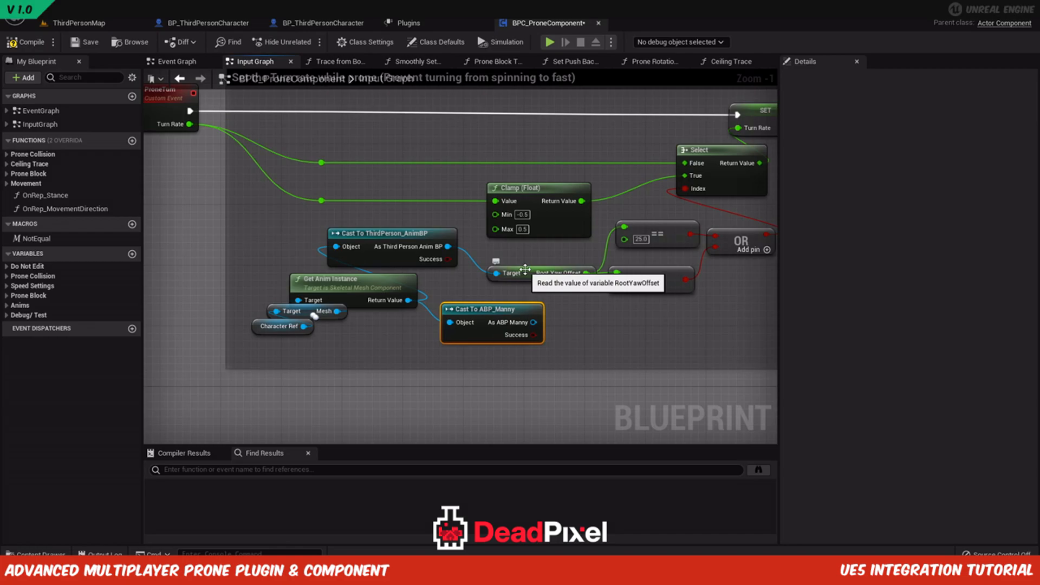
pyautogui.moveTo(382, 366); pyautogui.dragTo(343, 370, button='right')
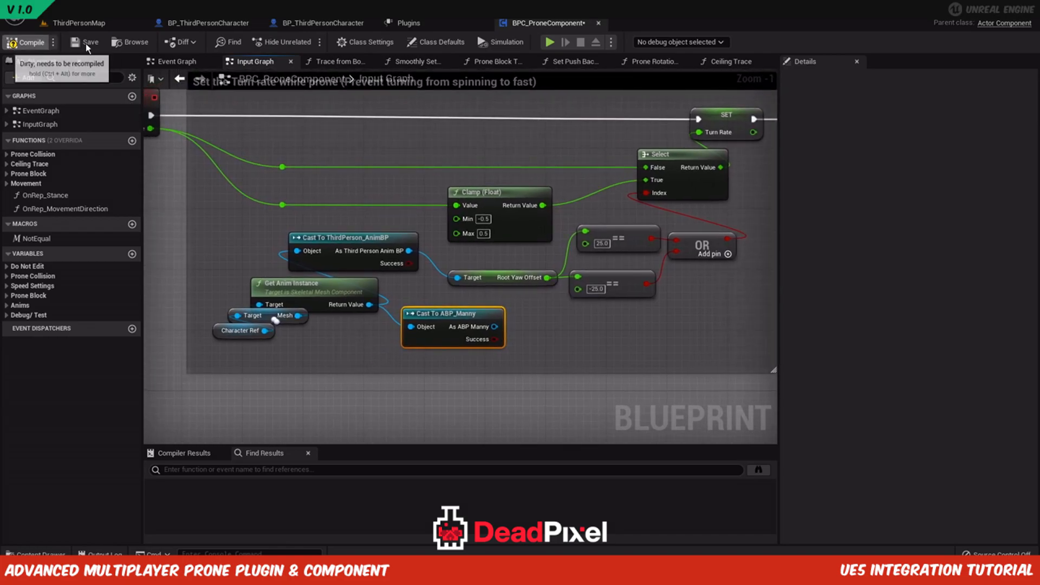
pyautogui.moveTo(249, 264); pyautogui.dragTo(278, 268, button='right')
pyautogui.scroll(-2, 282, 268)
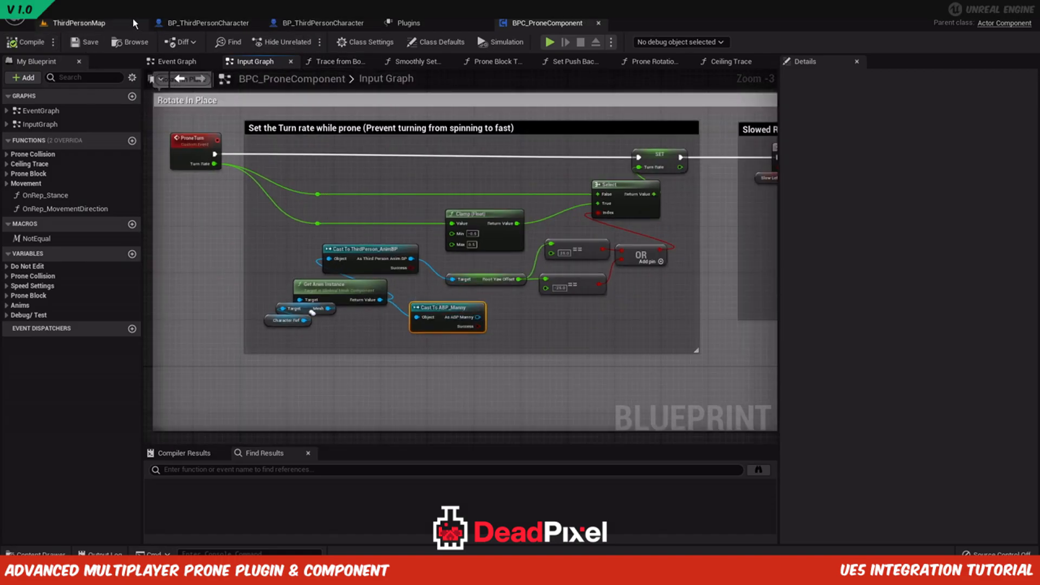
# Switch to the level editor and browse to the ProneComponent Animations folder of the DPLProneSystem plugin.
pyautogui.click(73, 24)
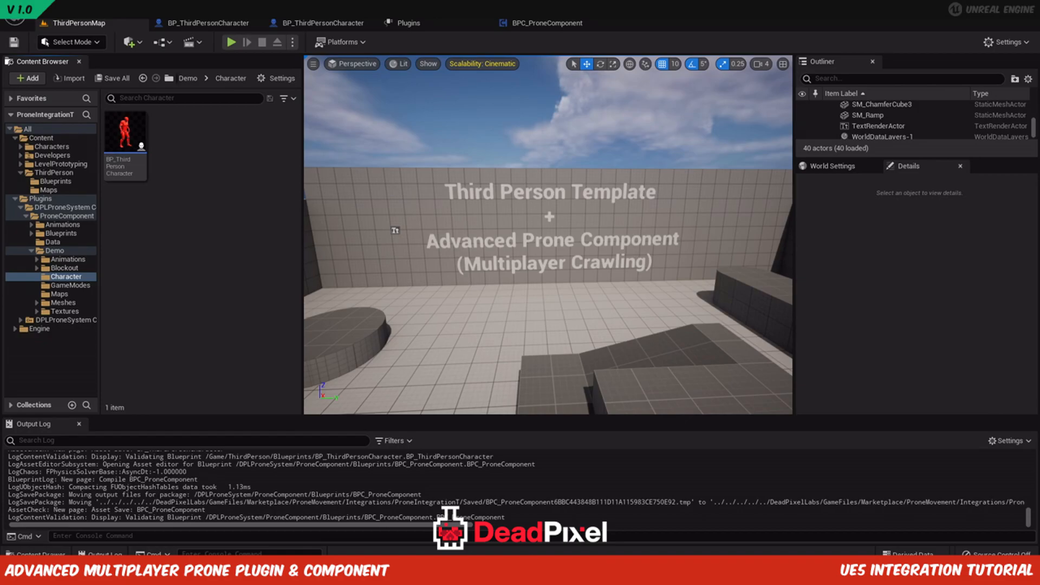
pyautogui.click(67, 216)
pyautogui.click(63, 225)
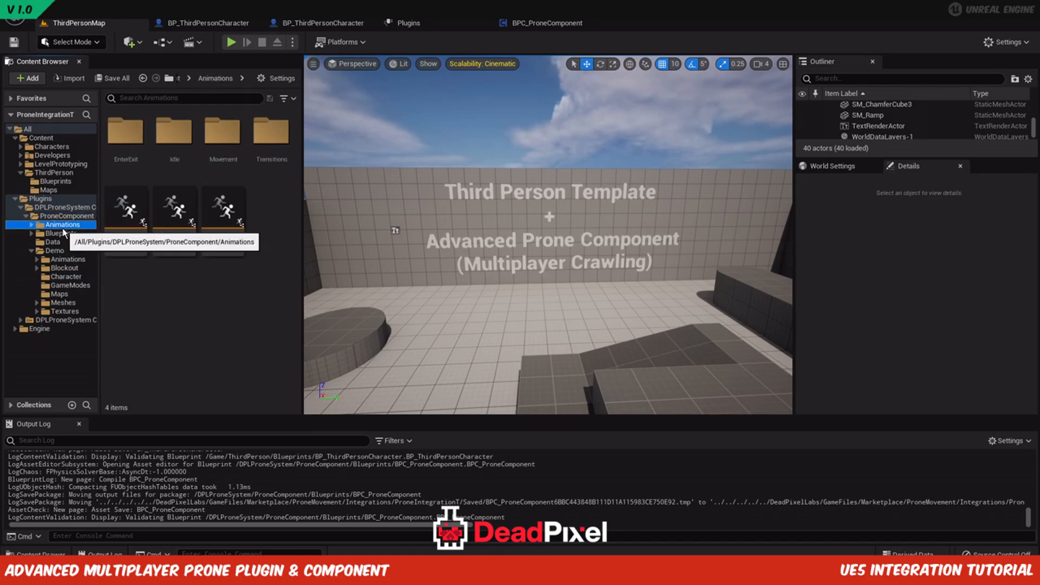
pyautogui.click(52, 209)
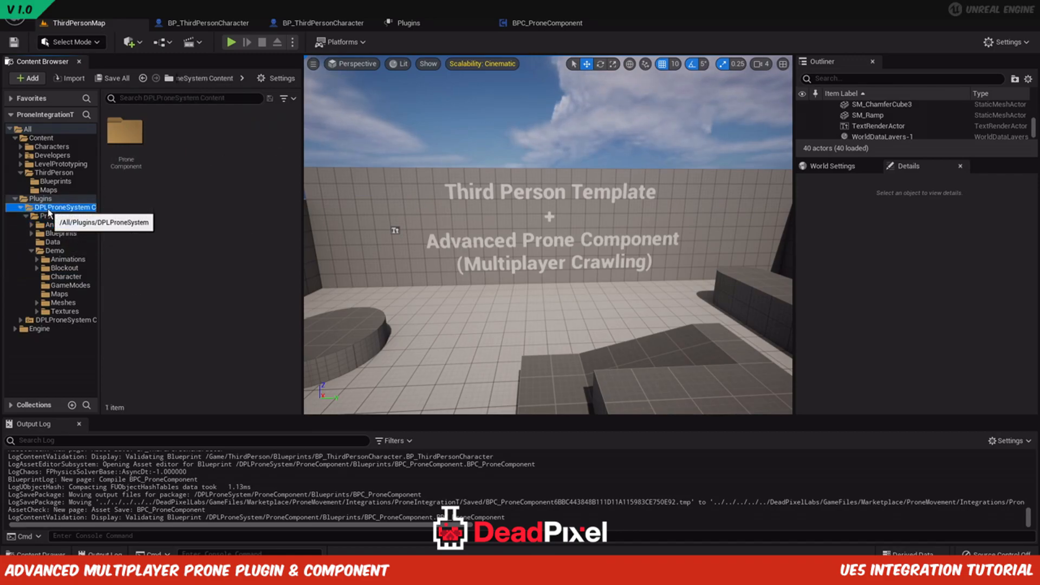
pyautogui.click(39, 200)
pyautogui.doubleClick(169, 164)
pyautogui.doubleClick(129, 168)
pyautogui.doubleClick(127, 143)
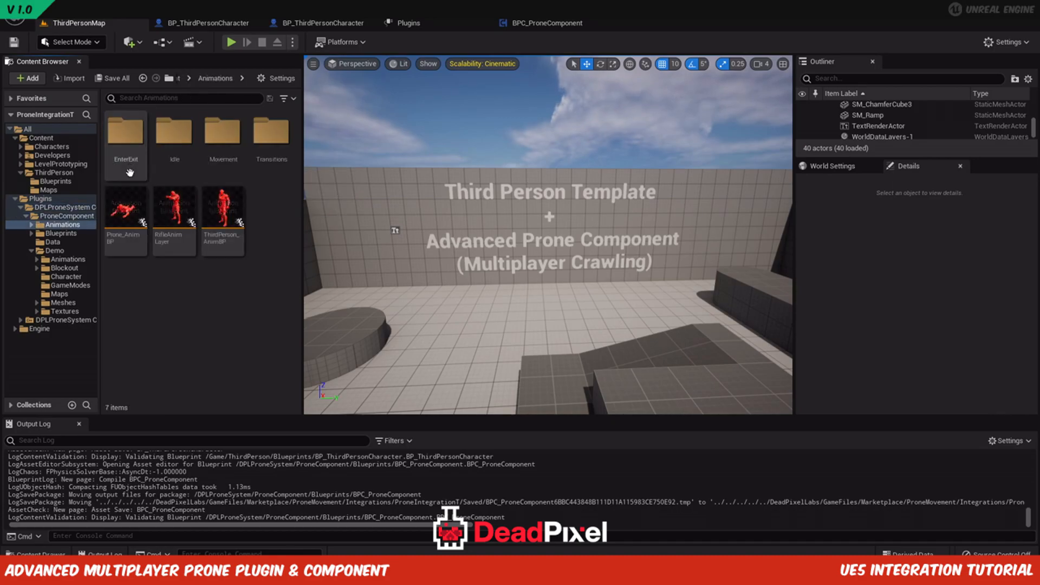
pyautogui.rightClick(120, 240)
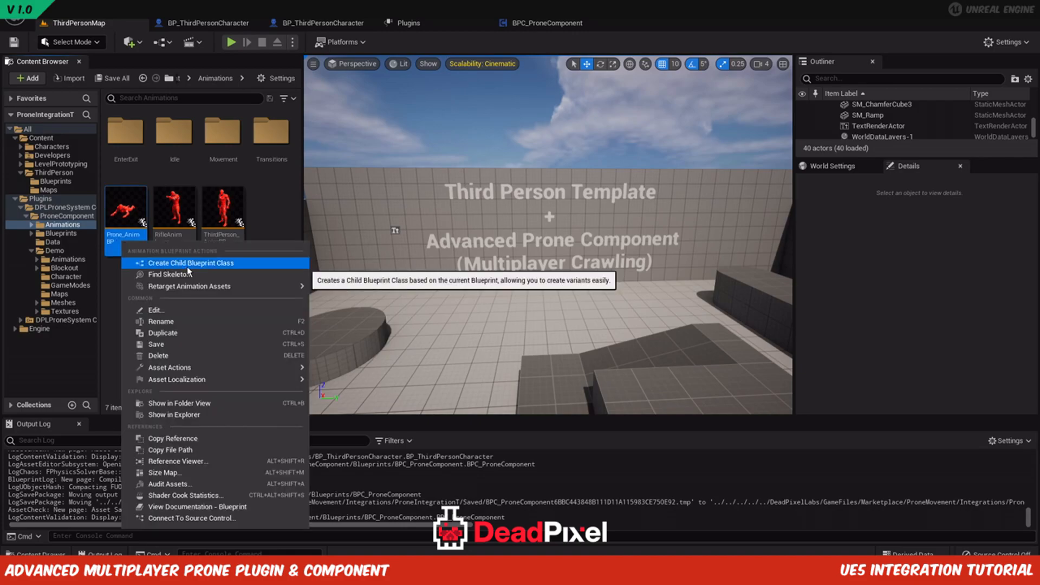
pyautogui.moveTo(207, 285)
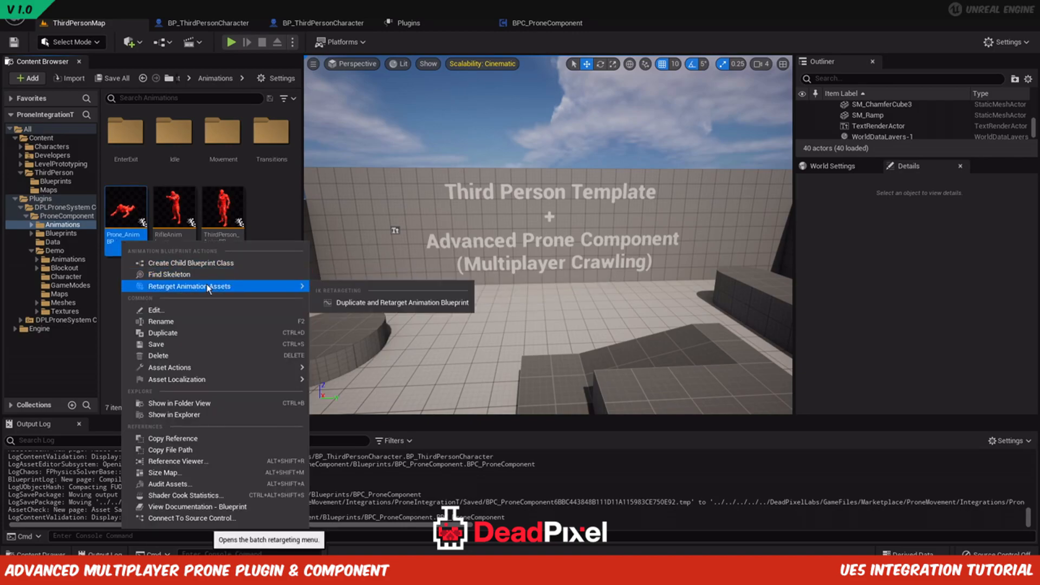
pyautogui.click(383, 301)
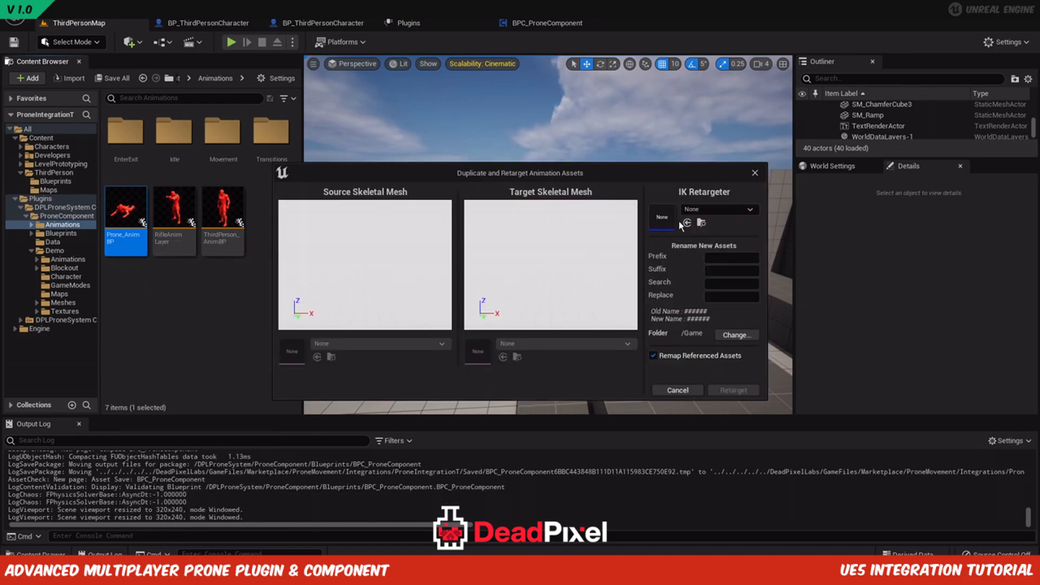
pyautogui.click(678, 390)
# Open the RTG_UE4Manny_UE5Manny retargeter from the Rigs folder of the Mannequin_UE4 character.
pyautogui.click(46, 147)
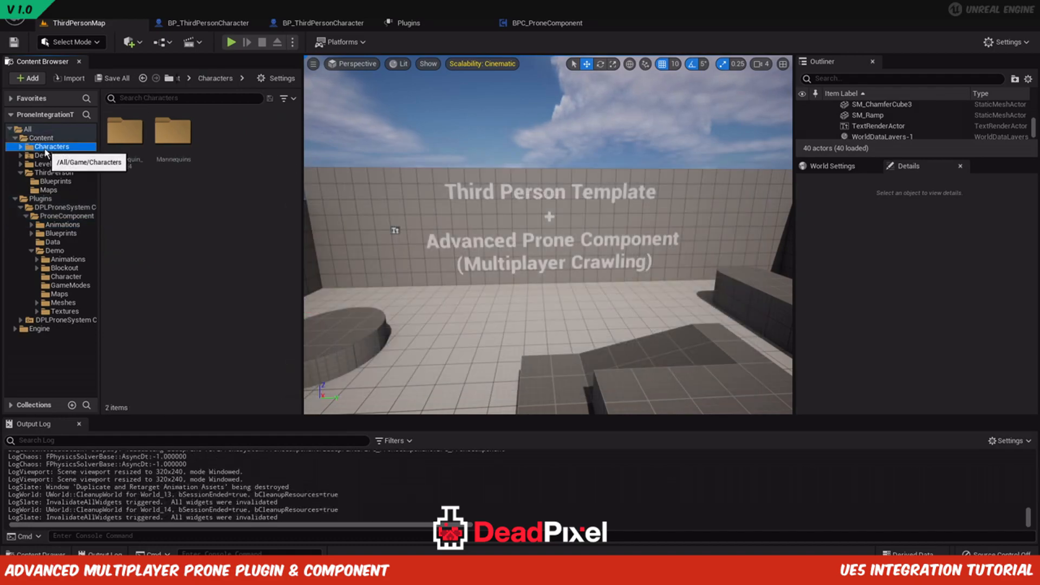
pyautogui.doubleClick(129, 163)
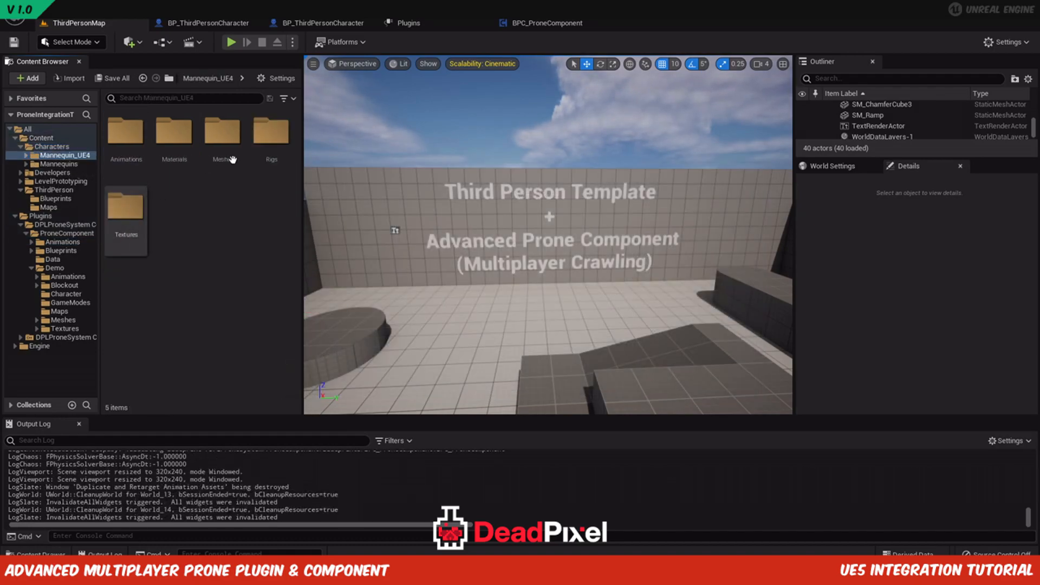
pyautogui.doubleClick(271, 133)
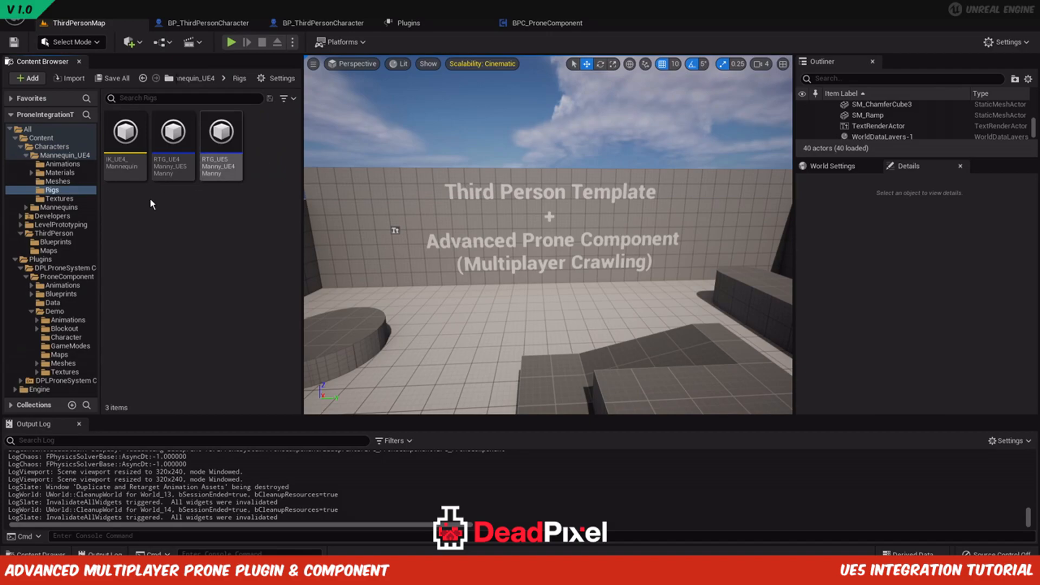
pyautogui.doubleClick(172, 163)
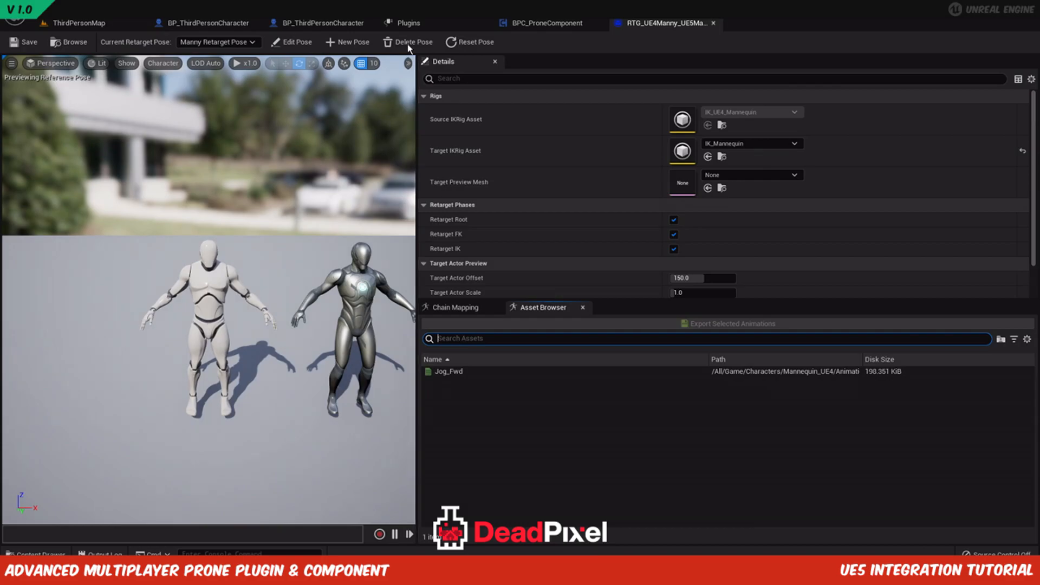
# Add UE4_Mannequin_Skeleton as a compatible skeleton of SK_Mannequin_Skeleton in the Mannequin_UE4 Meshes folder, saving and closing the asset.
pyautogui.click(112, 25)
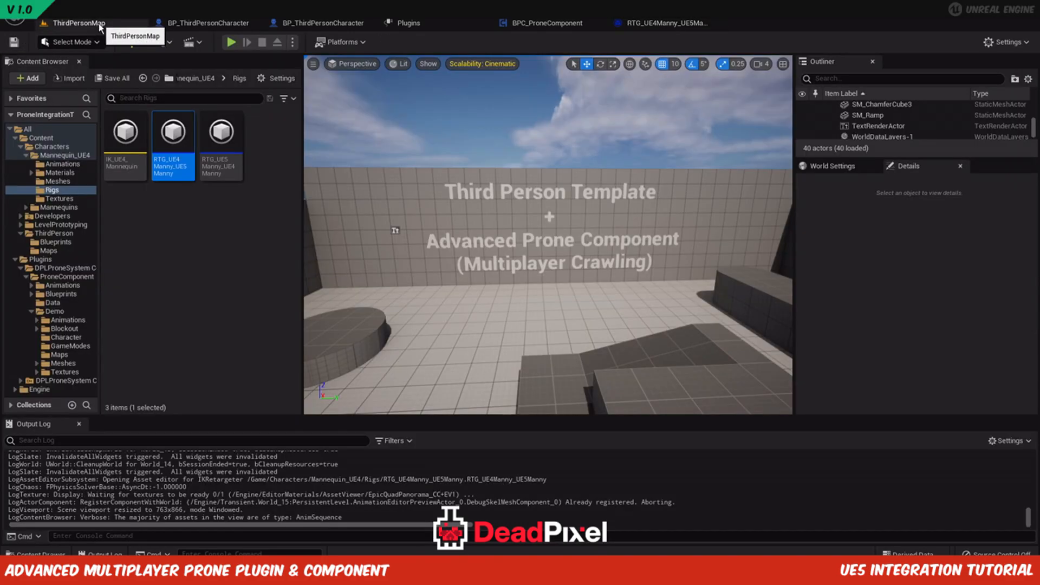
pyautogui.click(182, 81)
pyautogui.doubleClick(222, 157)
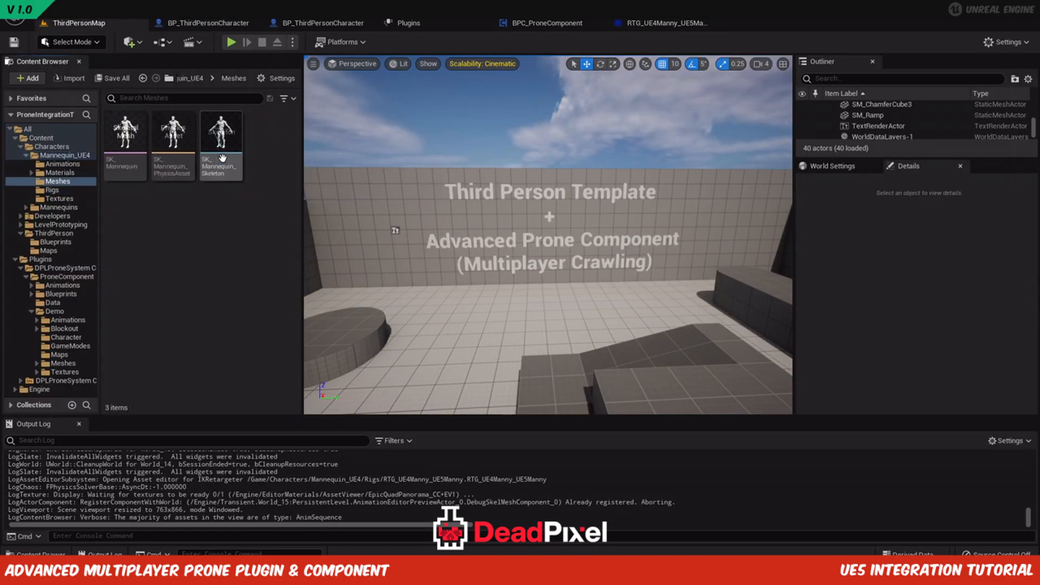
pyautogui.doubleClick(222, 157)
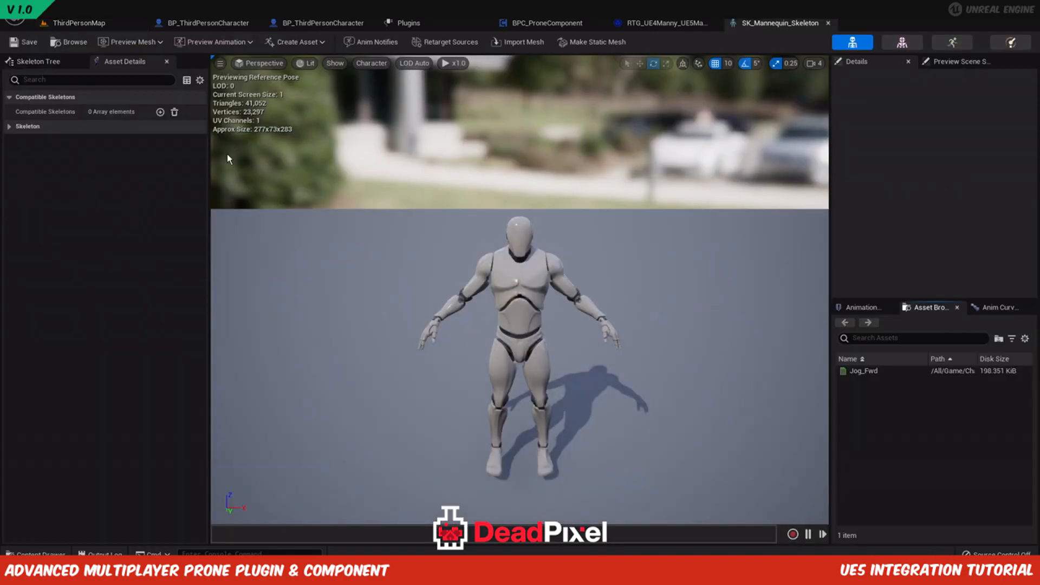
pyautogui.click(160, 113)
pyautogui.click(140, 128)
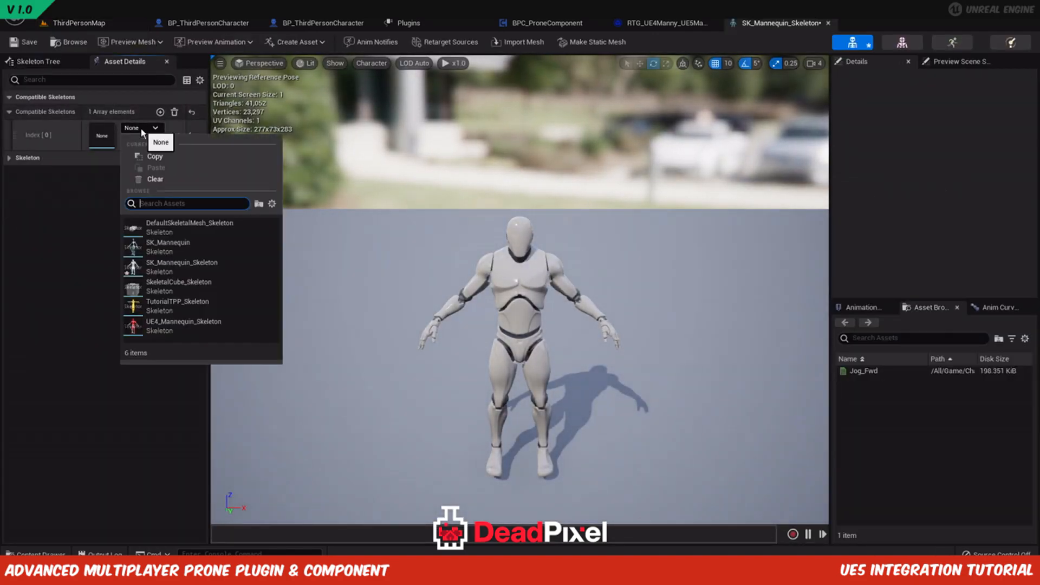
pyautogui.click(153, 324)
pyautogui.click(24, 42)
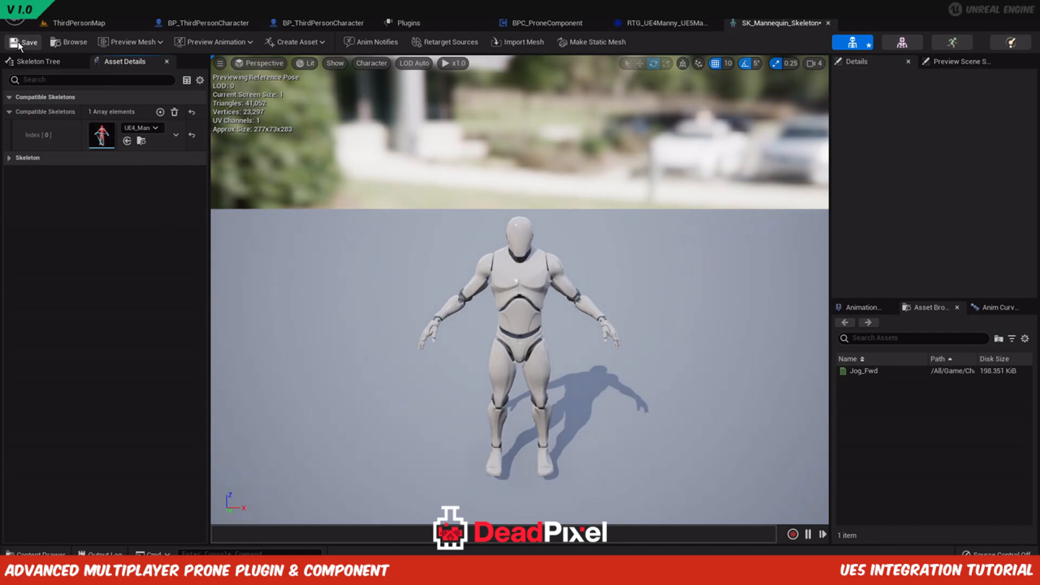
pyautogui.click(829, 23)
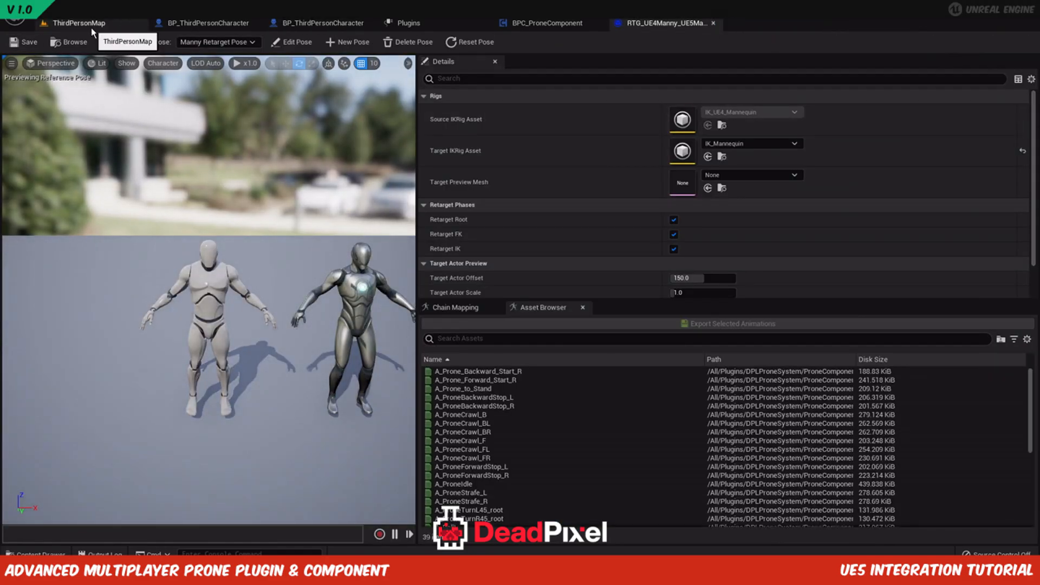
# Close the retargeter and browse to the ProneComponent Animations folder of the DPLProneSystem plugin in the level editor.
pyautogui.click(714, 23)
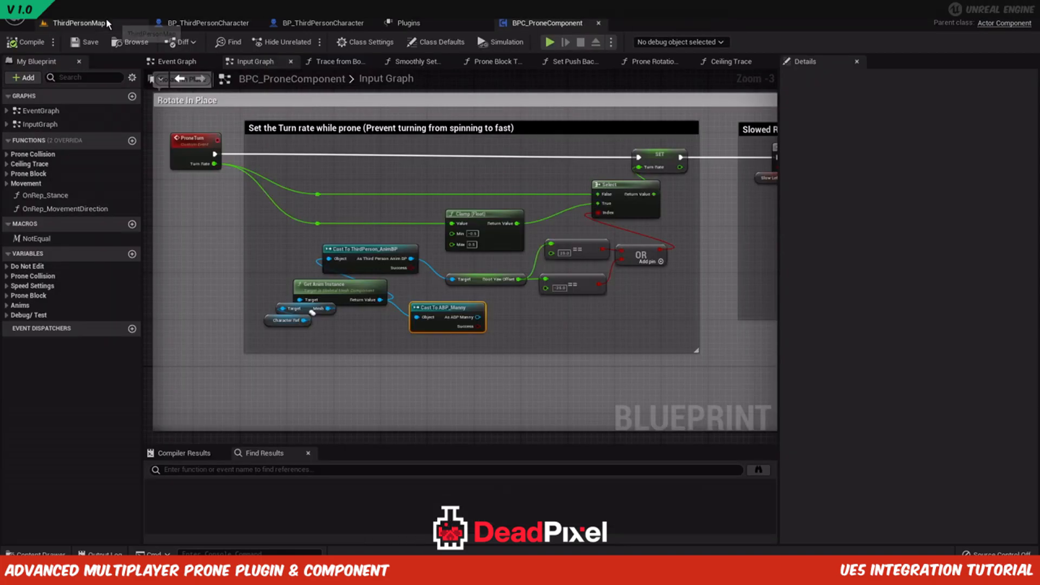
pyautogui.click(106, 20)
pyautogui.click(72, 284)
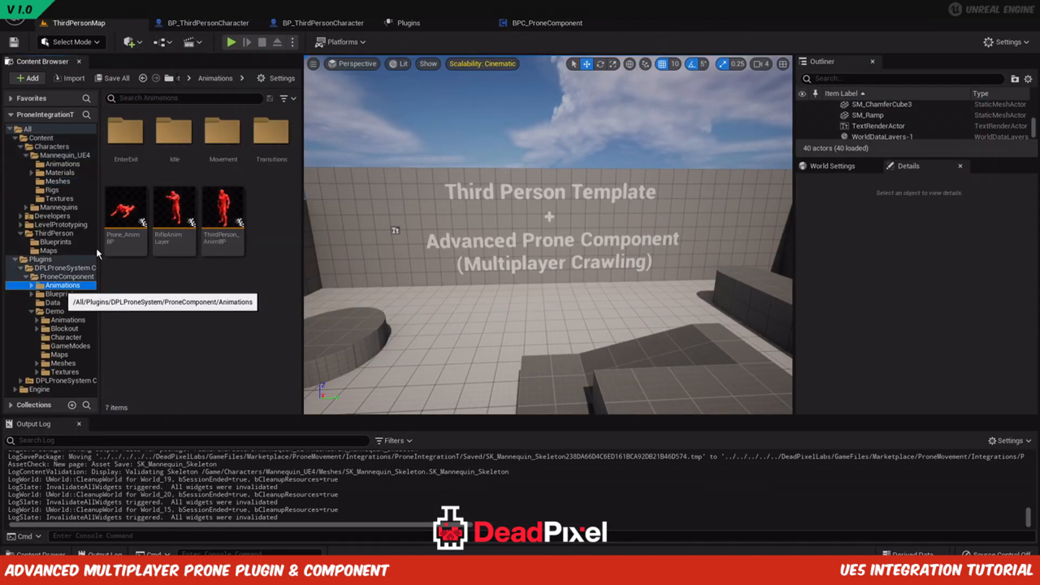
# Begin a duplicate-and-retarget of the Prone_AnimBP animation blueprint using the RTG_UE4Manny_UE5Manny retargeter.
pyautogui.click(125, 245)
pyautogui.rightClick(126, 245)
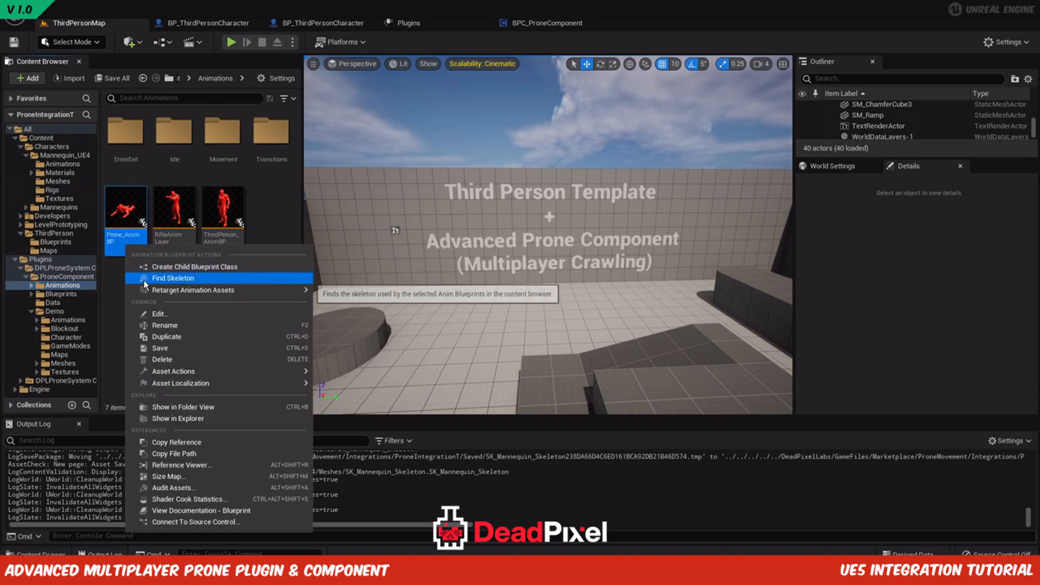
pyautogui.moveTo(311, 291)
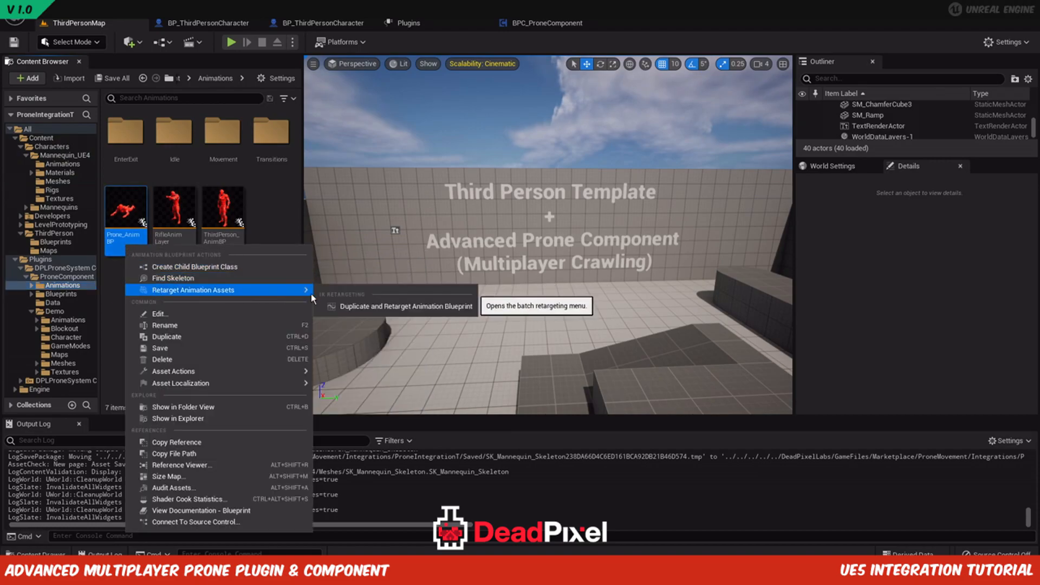
pyautogui.click(356, 306)
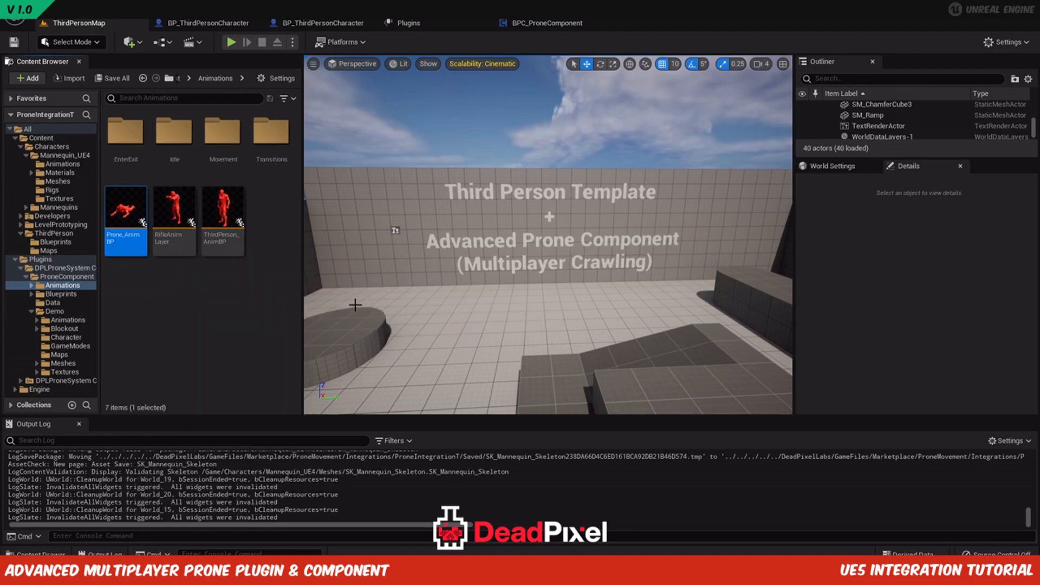
pyautogui.click(726, 208)
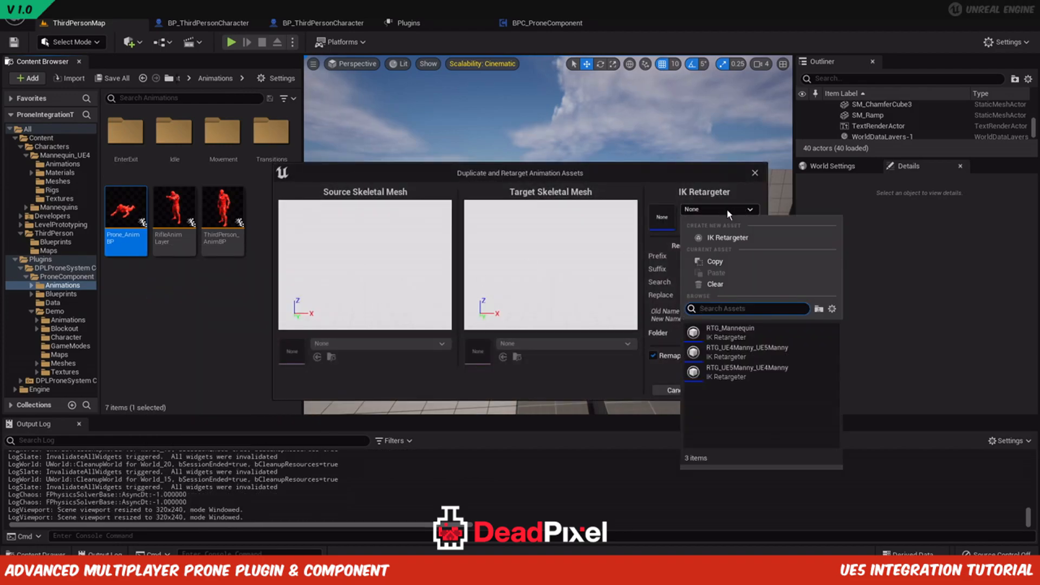
pyautogui.click(741, 350)
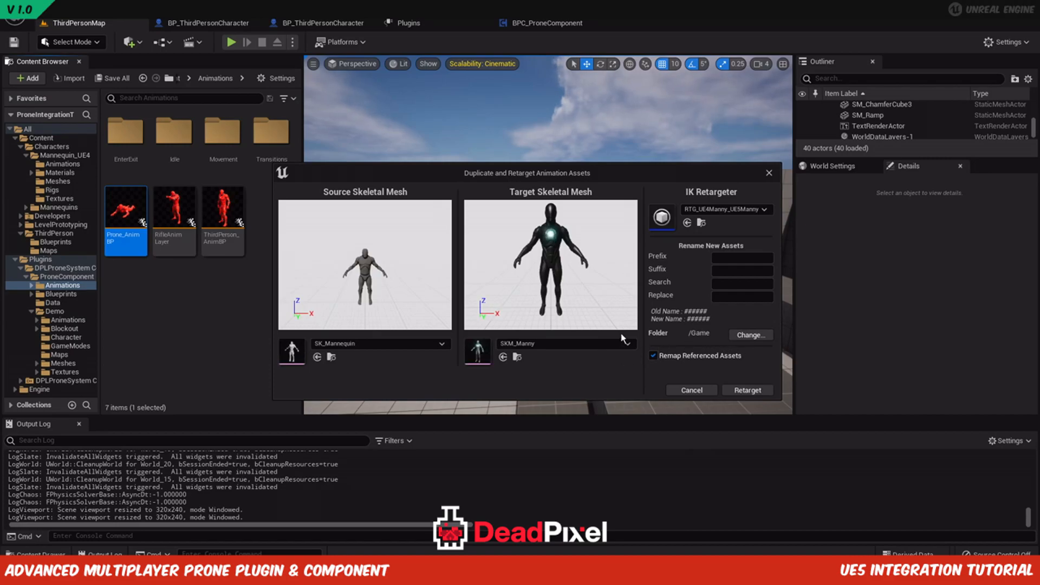
# Create a ProneRTG folder under Characters as the export folder and retarget the animation blueprint with its referenced assets into it.
pyautogui.click(745, 336)
pyautogui.doubleClick(488, 231)
pyautogui.rightClick(484, 234)
pyautogui.click(503, 241)
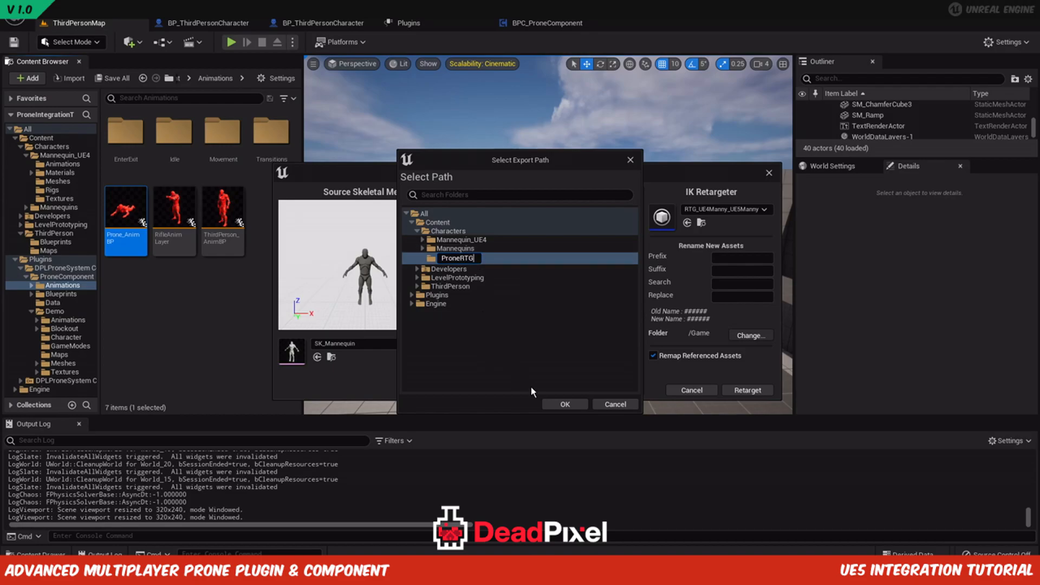
pyautogui.click(557, 405)
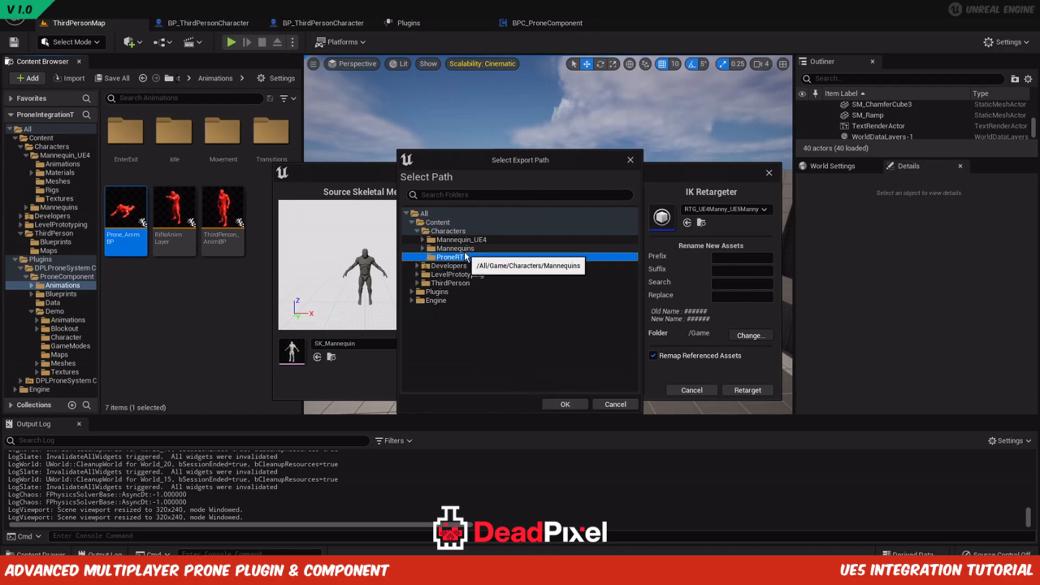
pyautogui.click(558, 402)
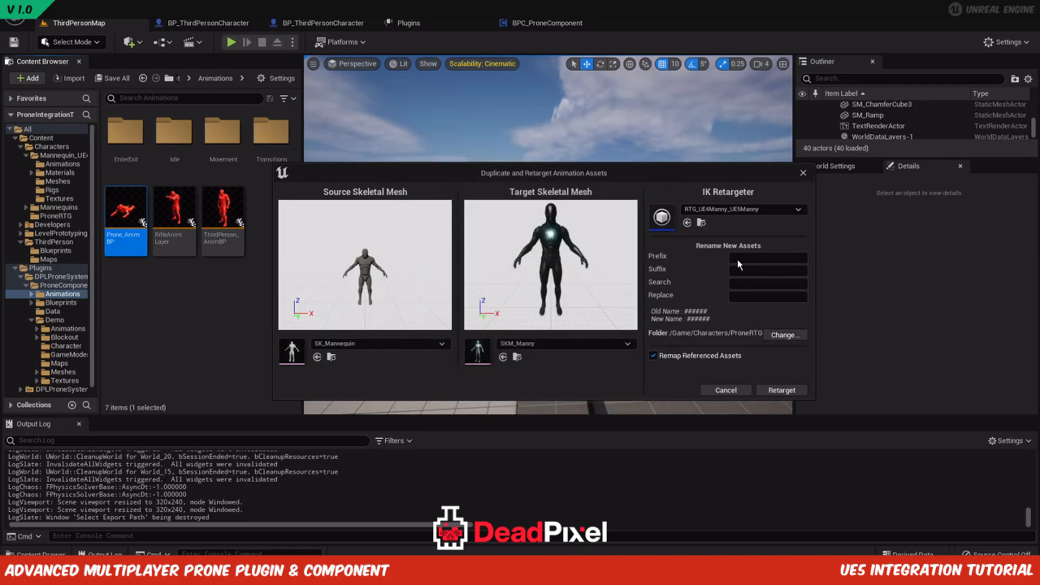
pyautogui.click(772, 394)
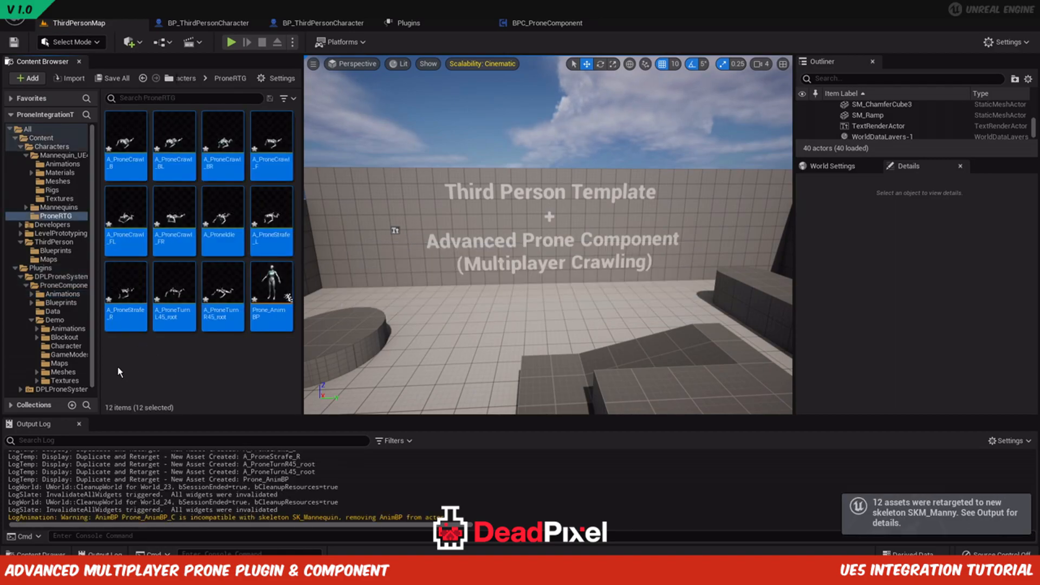
pyautogui.click(262, 362)
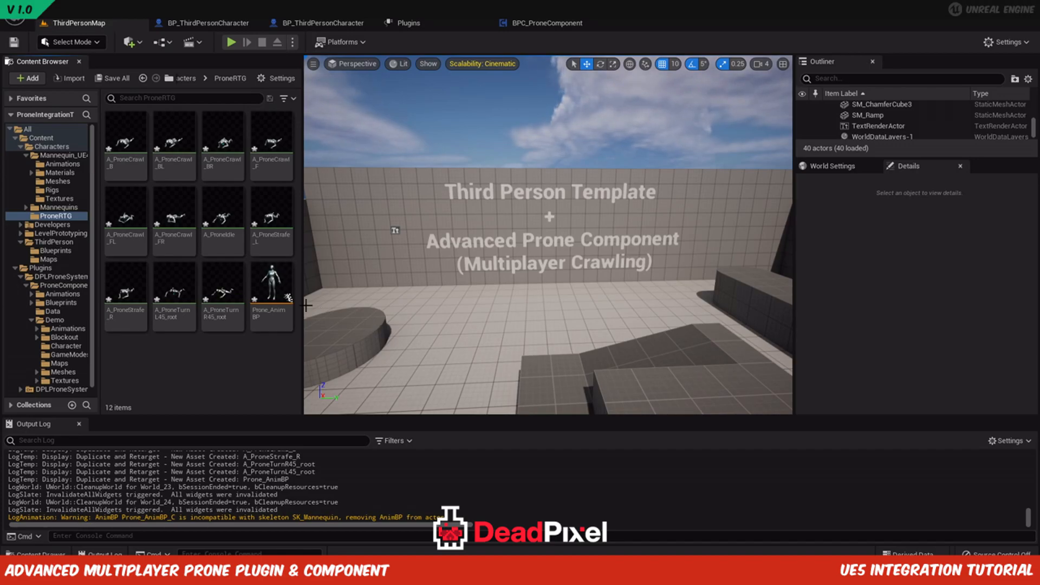
# Open the retargeted Prone_AnimBP from the ProneRTG folder and go to the RifleAnimLayer node that causes its compile error.
pyautogui.doubleClick(284, 309)
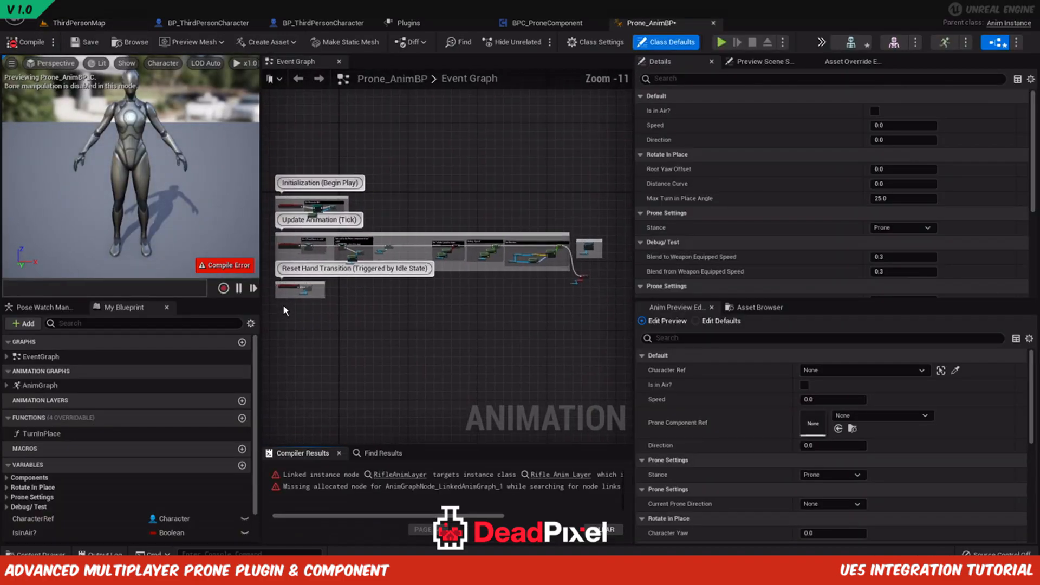
pyautogui.click(389, 475)
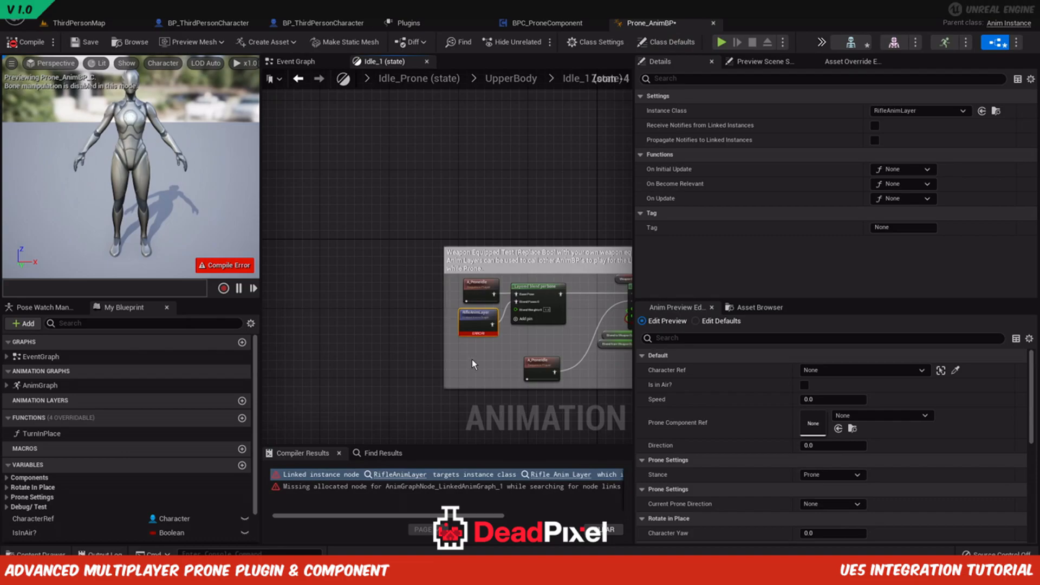
pyautogui.scroll(2, 347, 287)
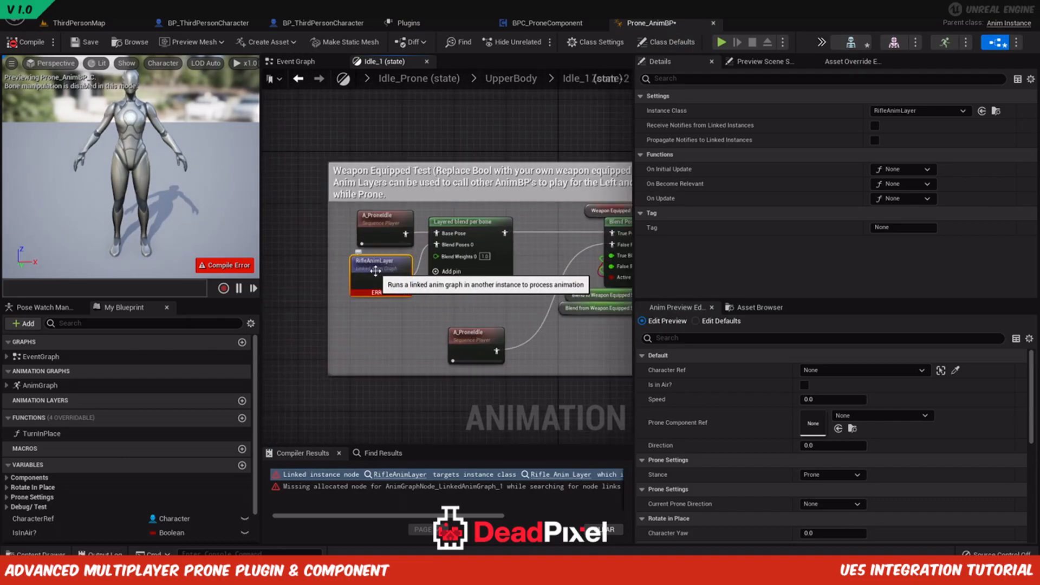
pyautogui.scroll(-3, 375, 271)
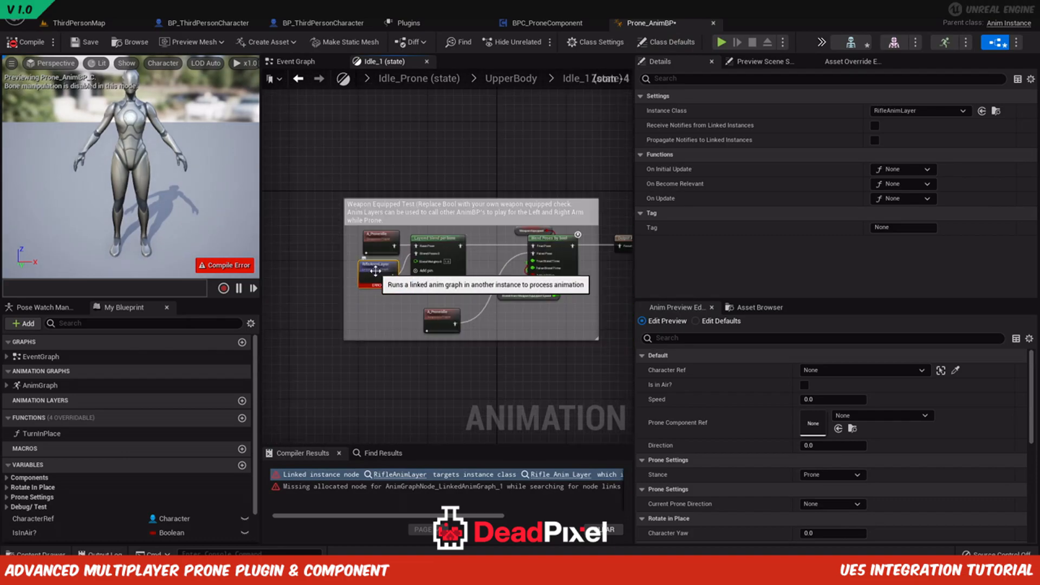
pyautogui.scroll(2, 377, 307)
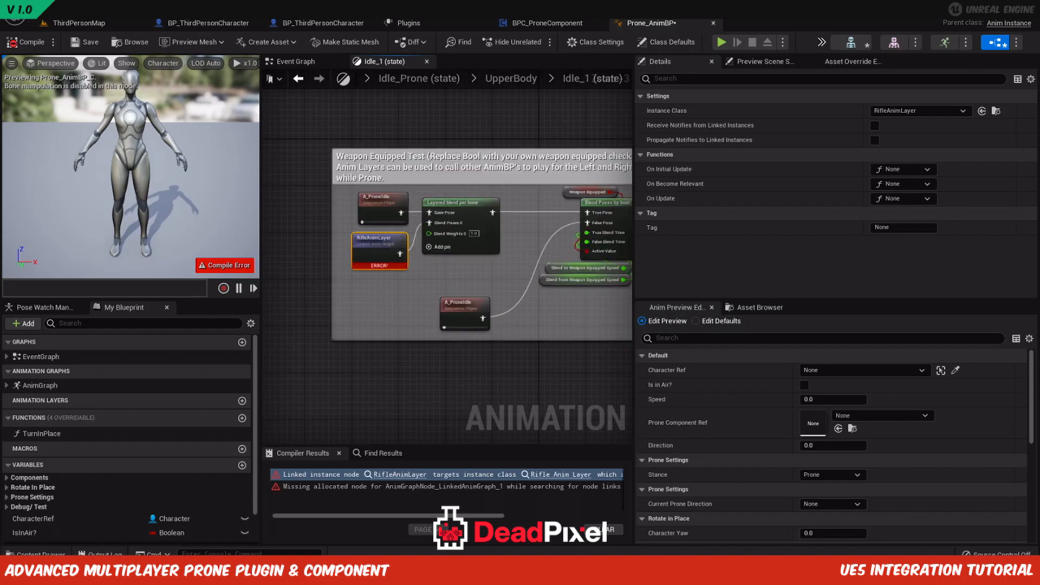
pyautogui.scroll(-2, 414, 288)
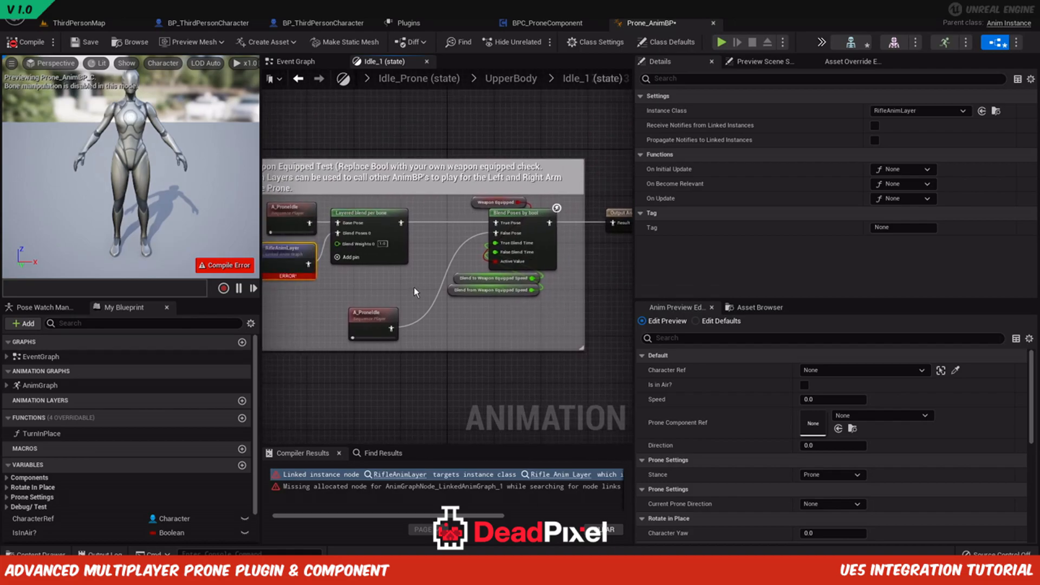
# Connect the lower A_ProneIdle player directly to Output Animation Pose, bypassing Blend Poses by bool, and place the two nodes together.
pyautogui.moveTo(400, 317); pyautogui.dragTo(571, 242)
pyautogui.moveTo(389, 305); pyautogui.dragTo(511, 305)
pyautogui.moveTo(479, 203); pyautogui.dragTo(481, 127)
pyautogui.click(379, 266)
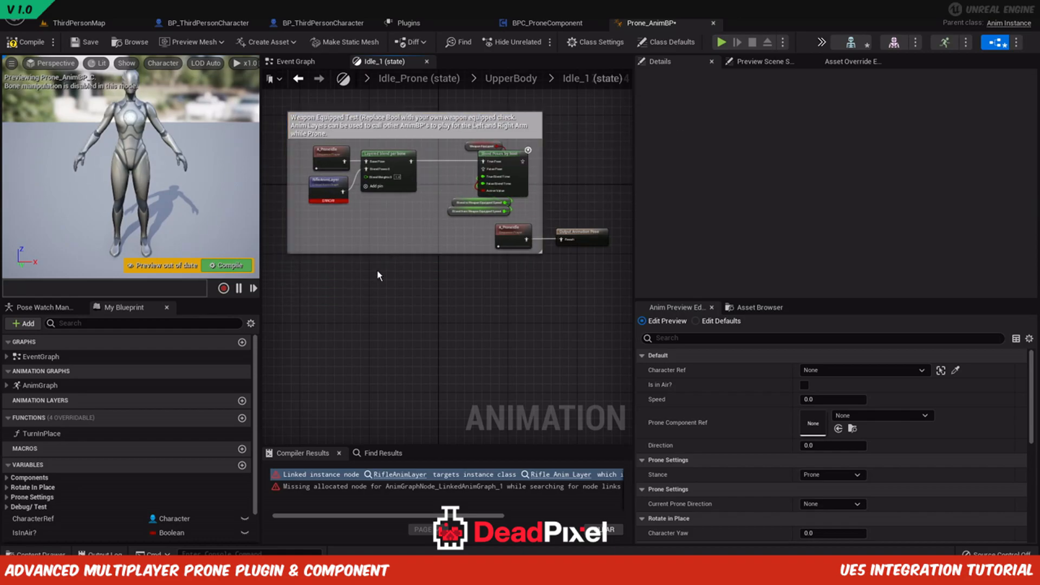
# Examine the weapon equipped test nodes and the bone names in the Layered blend per bone node's two branch filters.
pyautogui.moveTo(379, 266); pyautogui.dragTo(390, 325, button='right')
pyautogui.moveTo(295, 123); pyautogui.dragTo(494, 343)
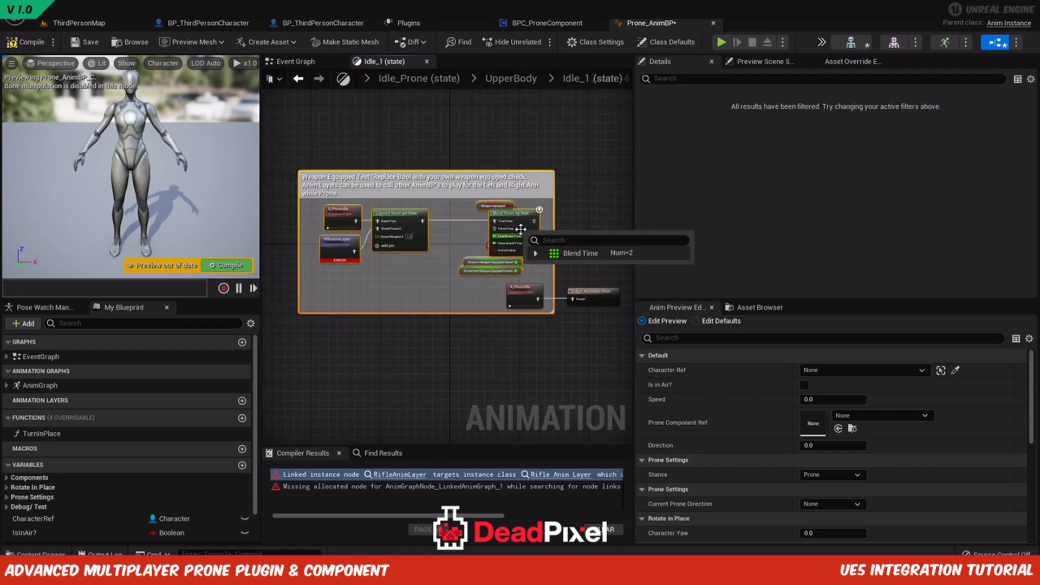
pyautogui.click(445, 305)
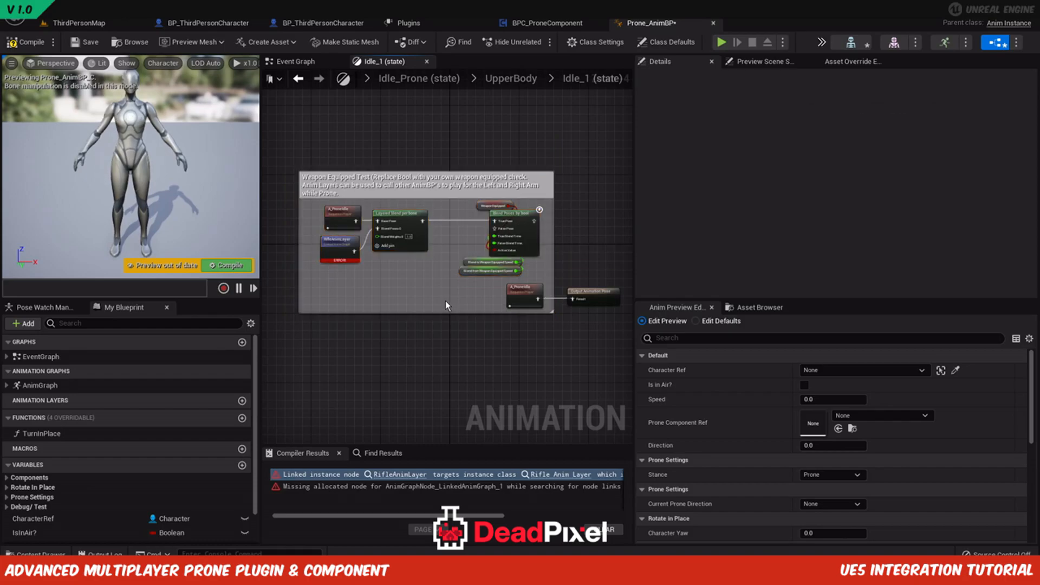
pyautogui.click(404, 219)
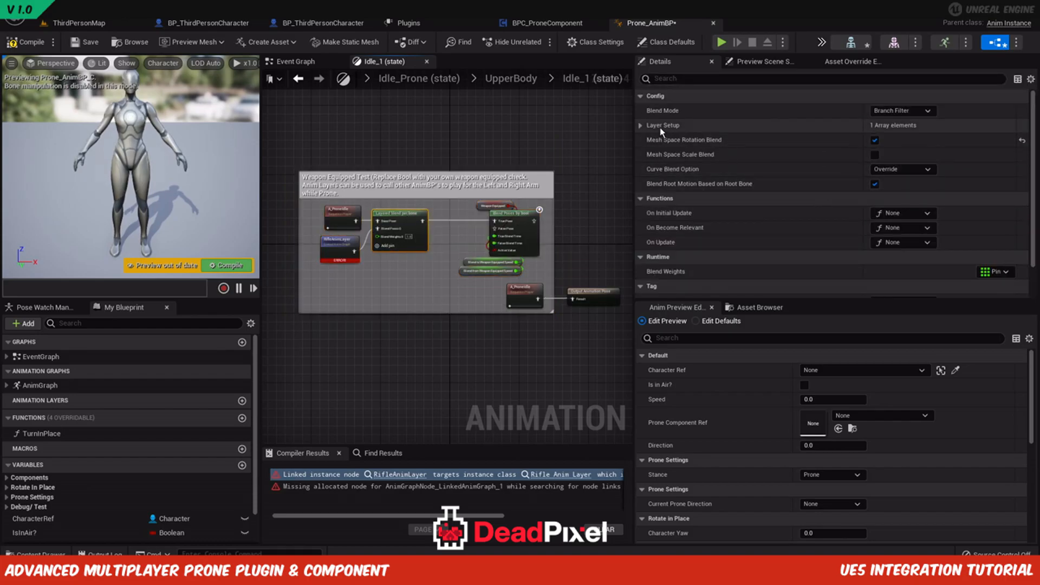
pyautogui.click(650, 140)
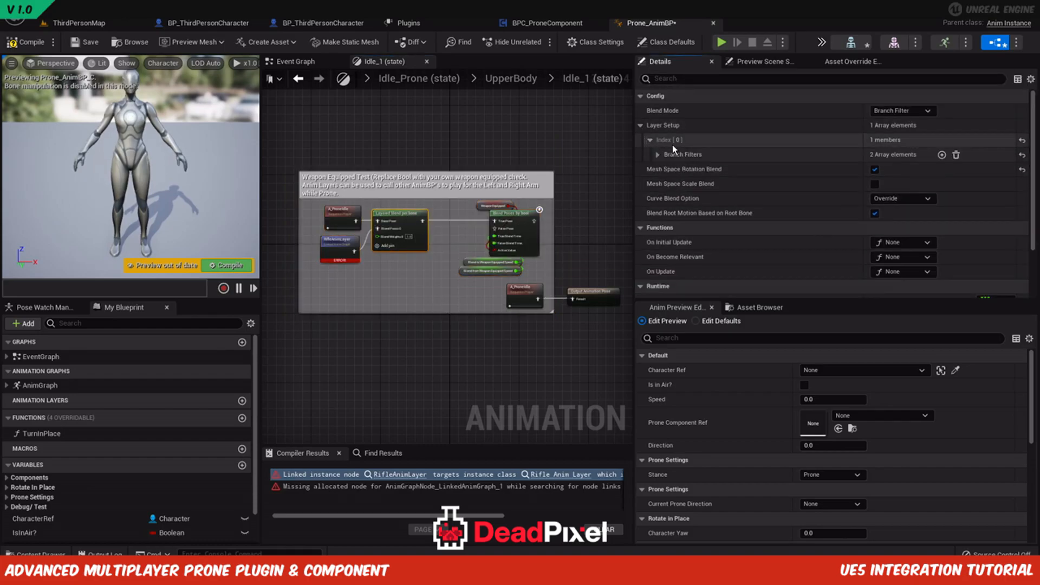
pyautogui.click(658, 156)
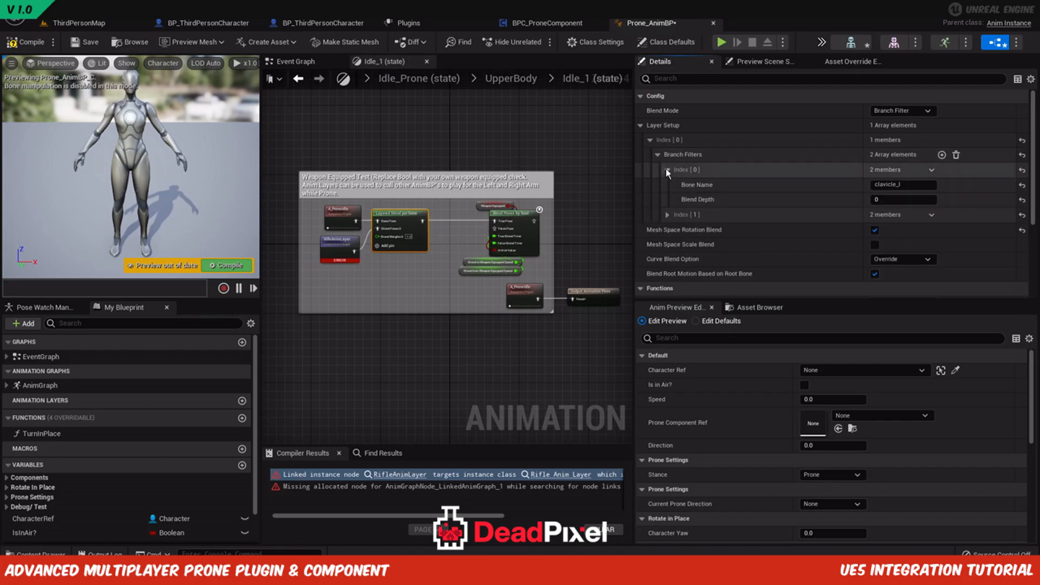
pyautogui.click(667, 185)
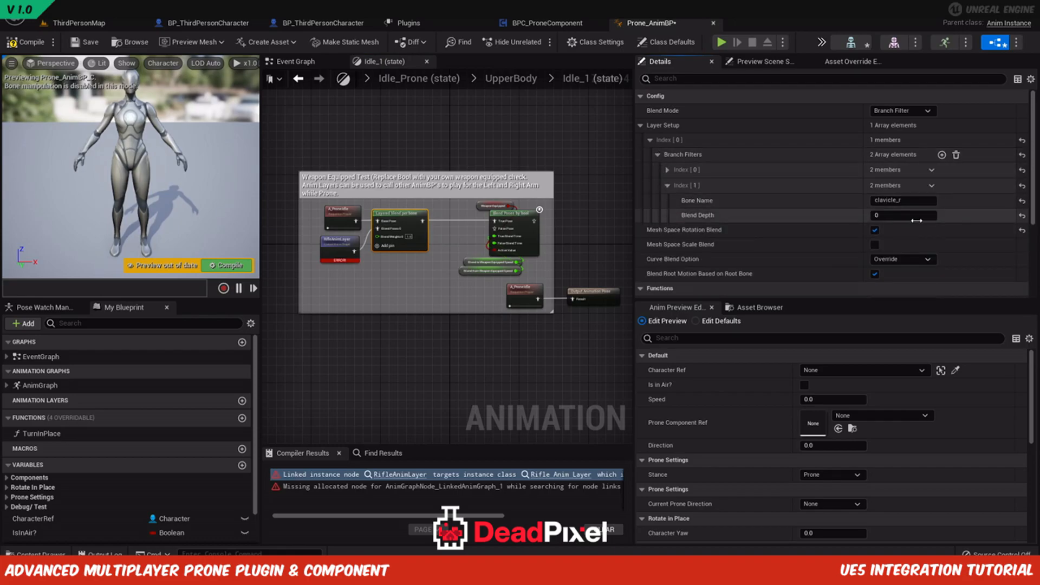
pyautogui.click(668, 185)
# Move the connected A_ProneIdle and Output Animation Pose nodes outside the Weapon Equipped Test comment box.
pyautogui.scroll(2, 515, 279)
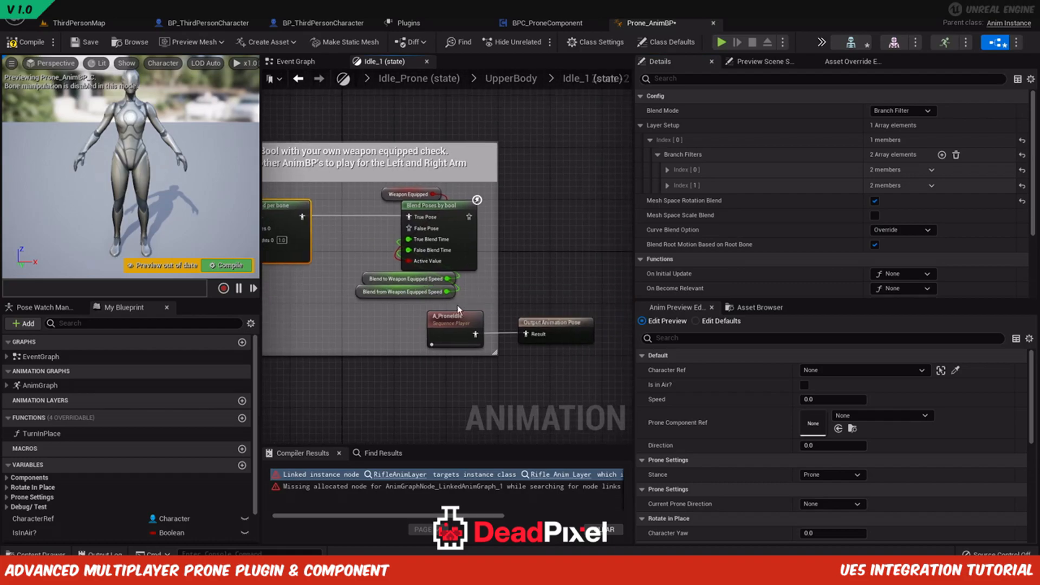
pyautogui.scroll(-1, 401, 353)
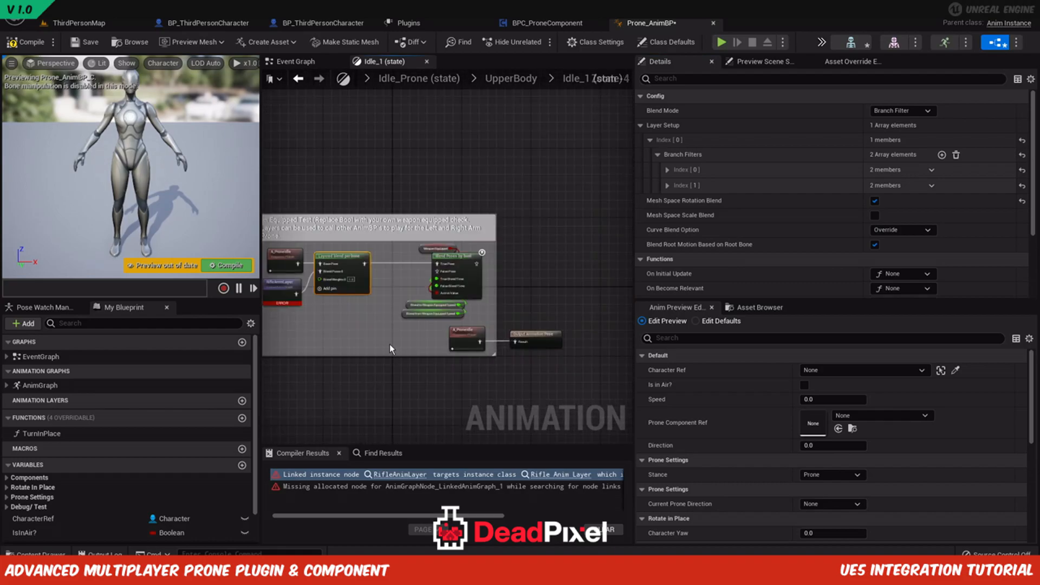
pyautogui.scroll(-1, 389, 343)
pyautogui.moveTo(501, 336); pyautogui.dragTo(462, 331)
pyautogui.moveTo(320, 196); pyautogui.dragTo(547, 335)
pyautogui.click(490, 359)
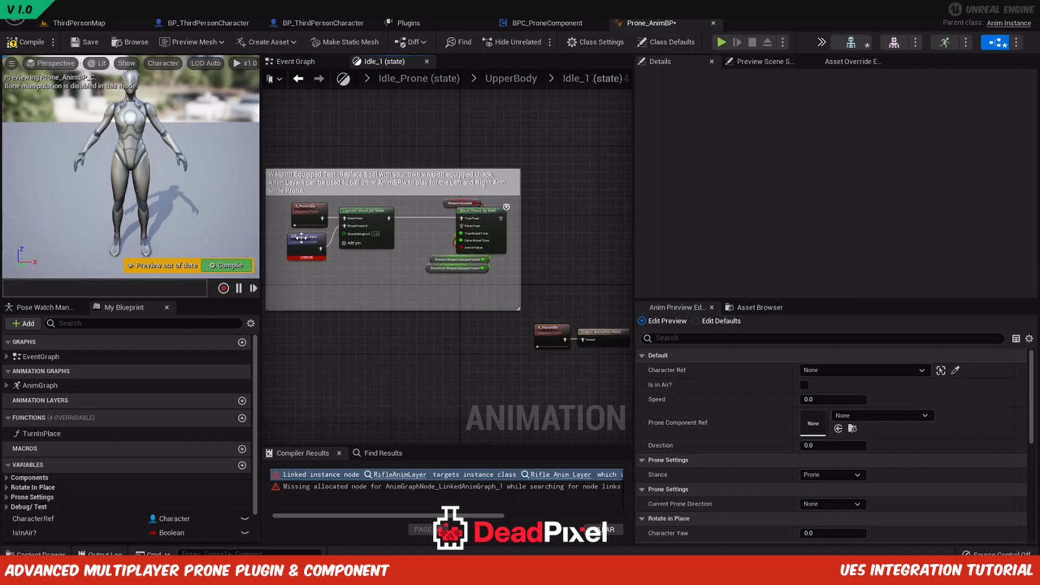
# Check the RifleAnimLayer linked anim graph node's settings and compile the animation blueprint.
pyautogui.scroll(2, 298, 240)
pyautogui.click(305, 236)
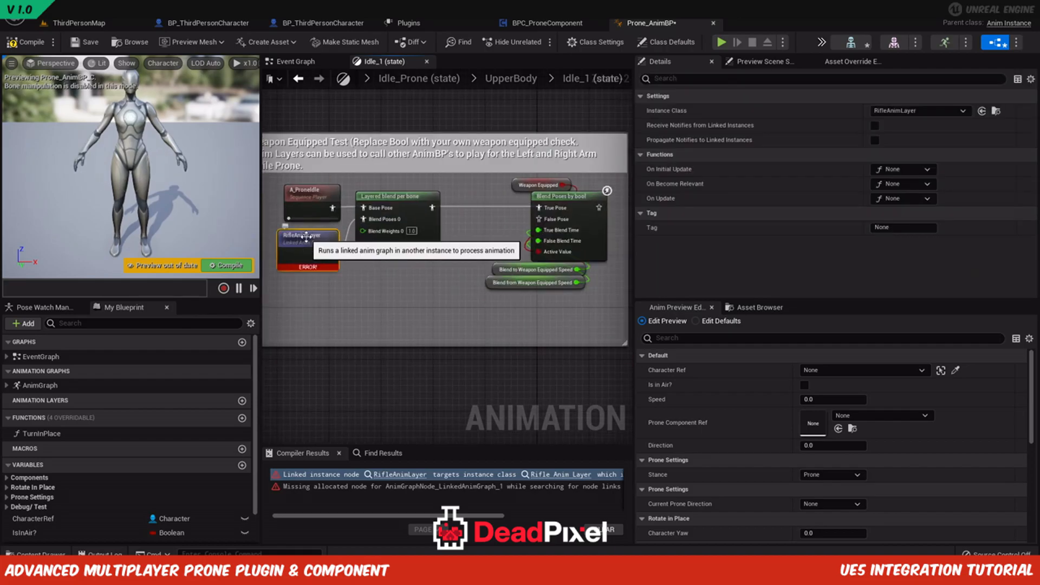
pyautogui.scroll(-3, 449, 320)
pyautogui.click(460, 358)
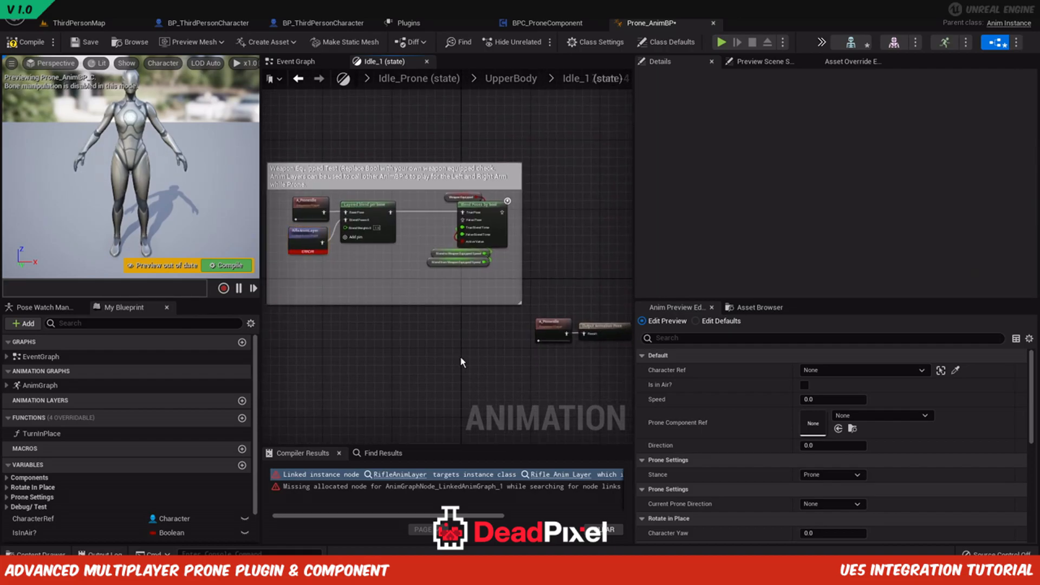
pyautogui.press('F7')
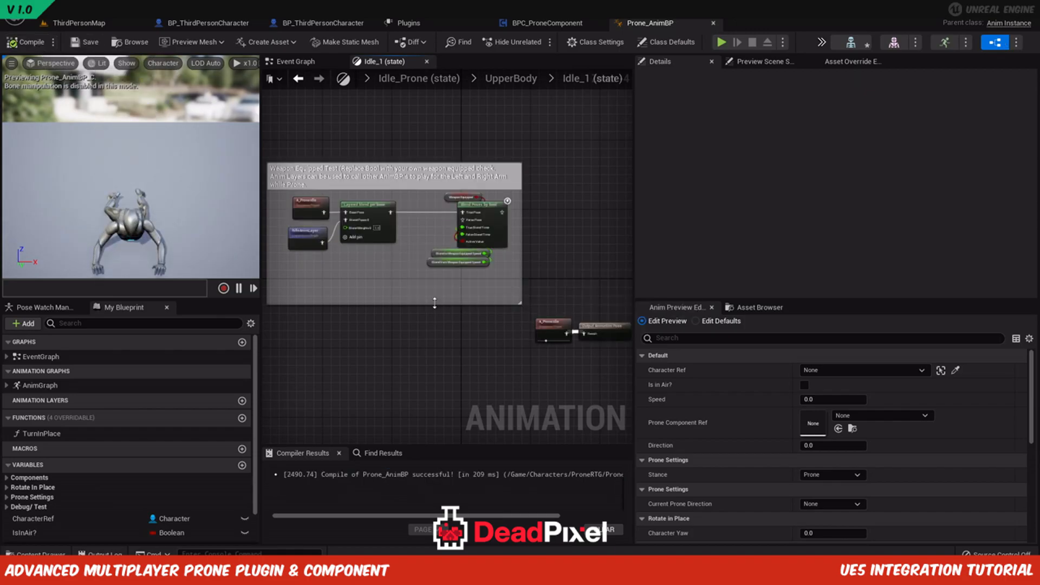
# Go back up through the UpperBody and Prone Locomotion state machines to the AnimGraph and compile Prone_AnimBP again.
pyautogui.click(523, 80)
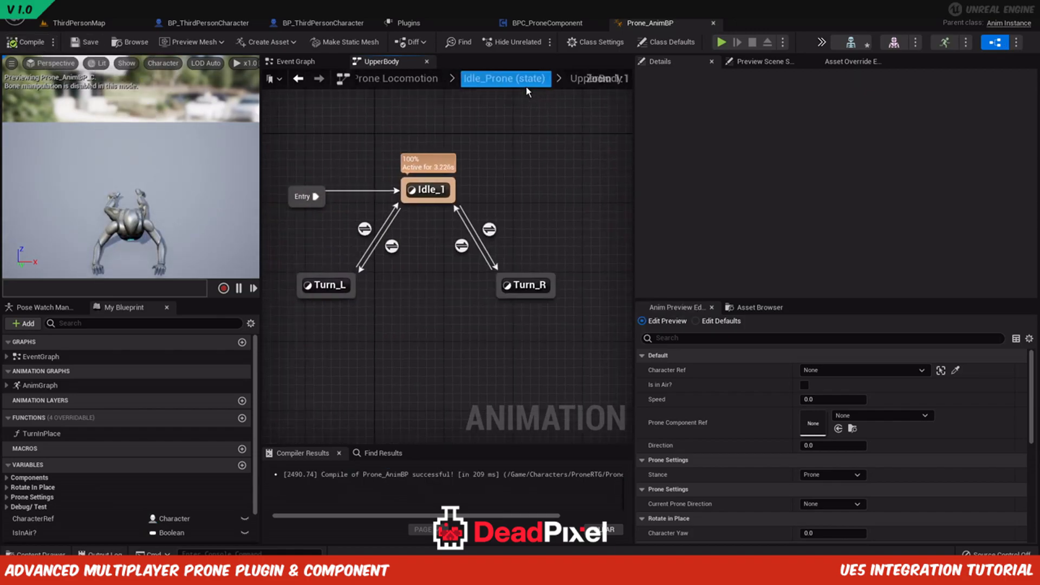
pyautogui.click(477, 80)
pyautogui.click(466, 80)
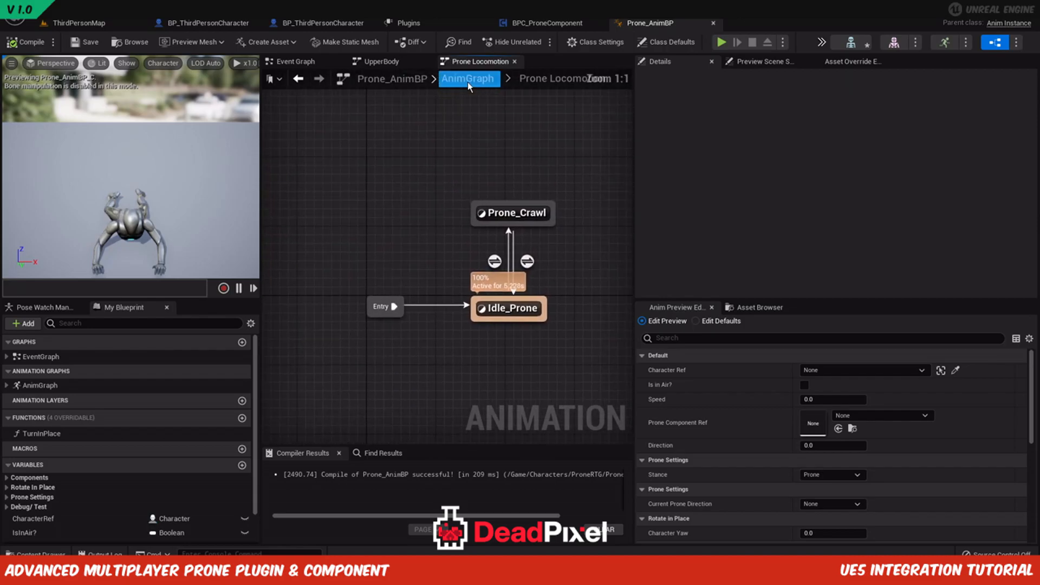
pyautogui.click(462, 82)
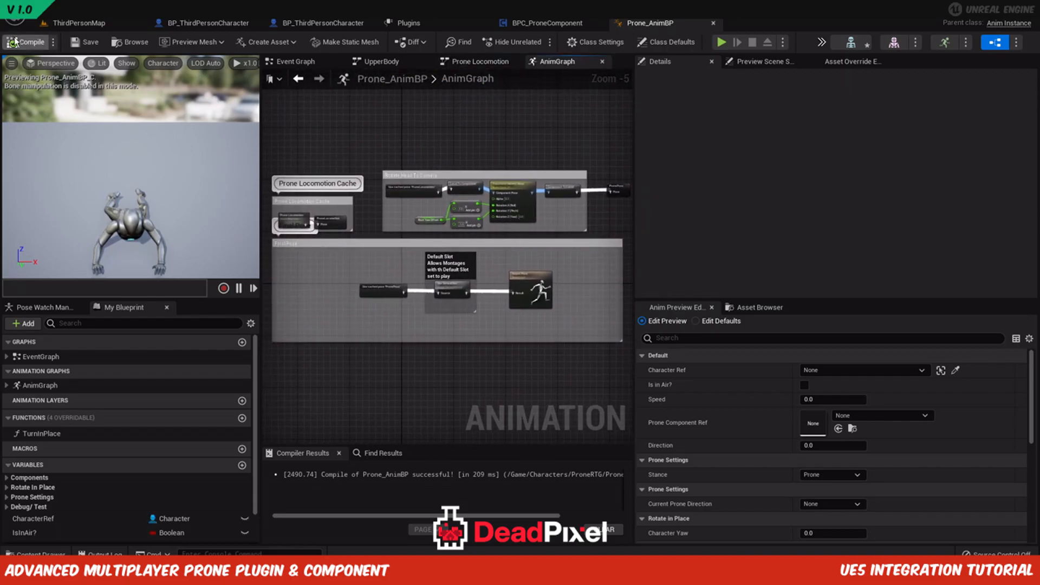
pyautogui.click(14, 41)
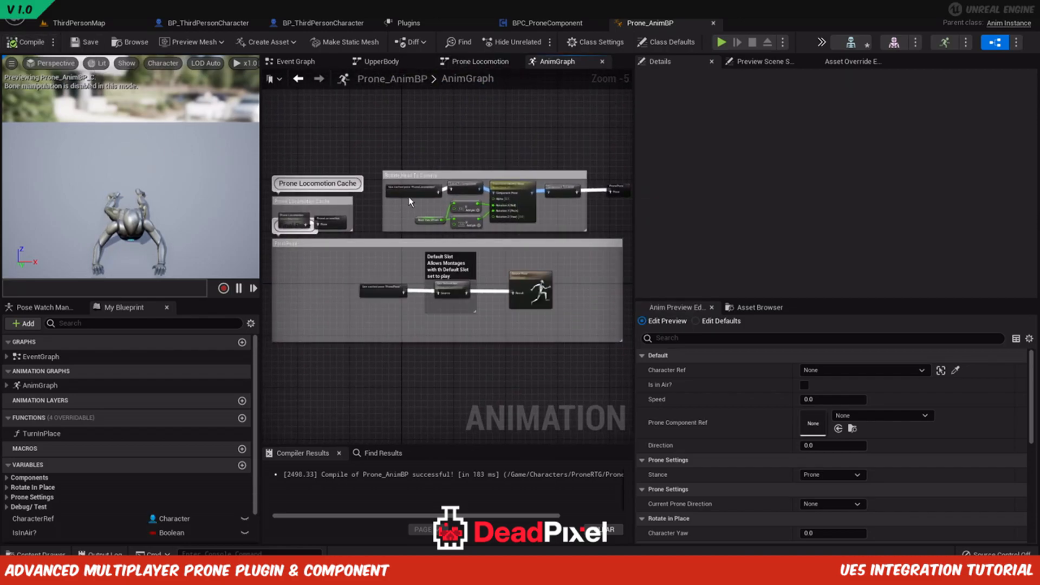
# Open the ABP_Manny animation blueprint from the Characters/Mannequins/Animations folder.
pyautogui.scroll(-2, 375, 171)
pyautogui.scroll(3, 401, 238)
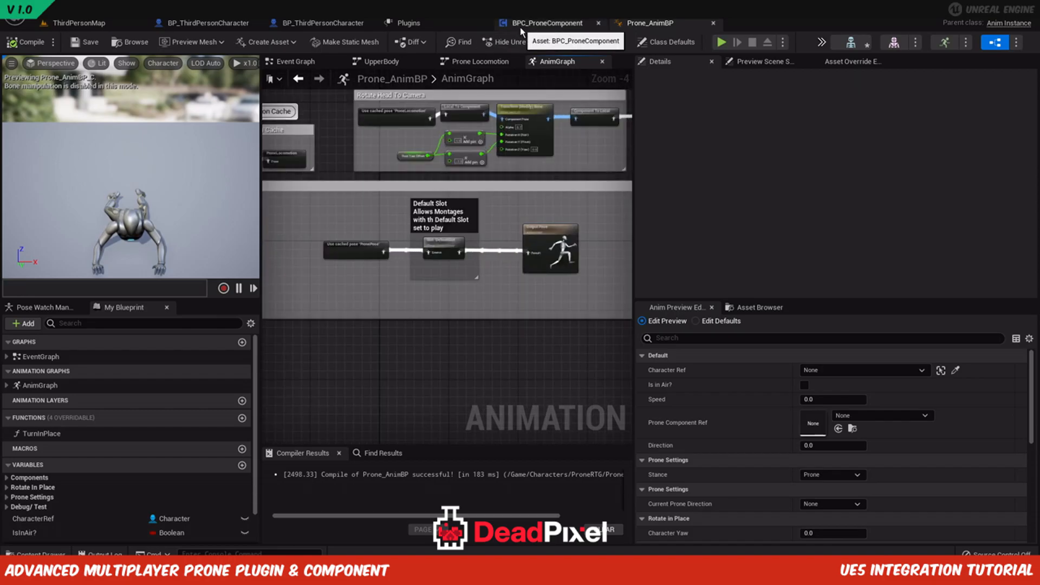
pyautogui.click(82, 23)
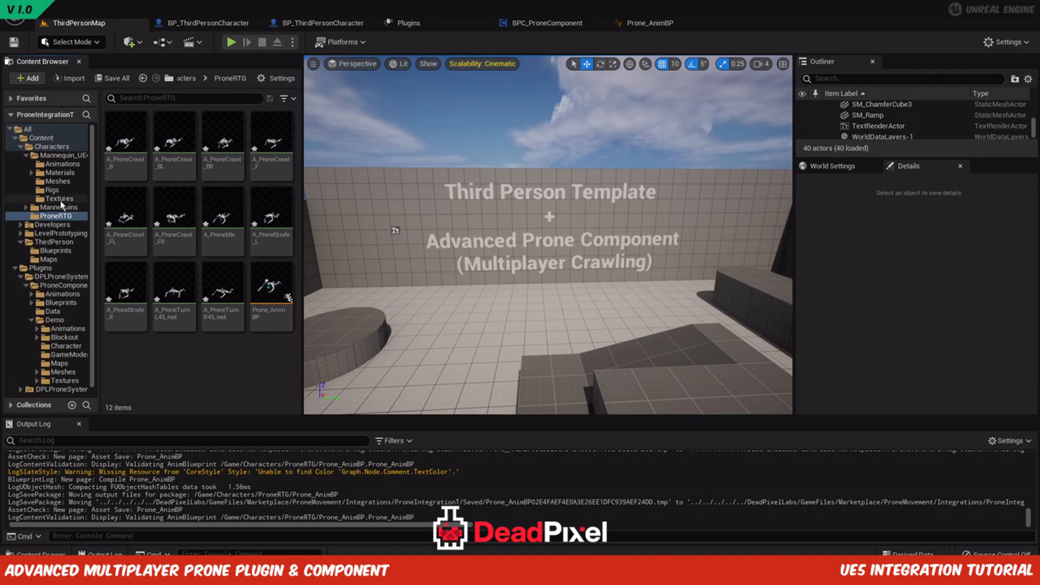
pyautogui.click(24, 155)
pyautogui.click(20, 147)
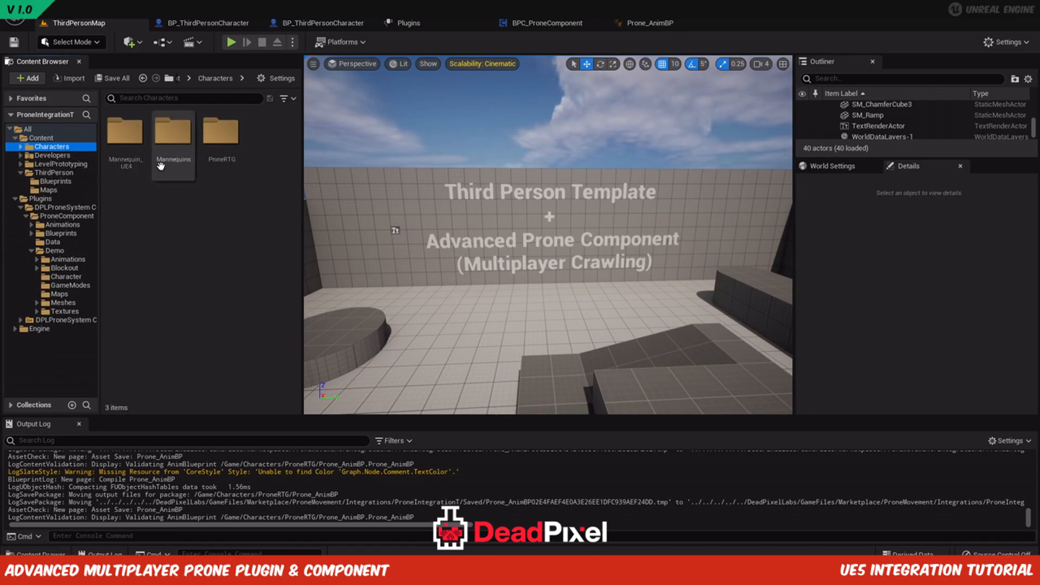
pyautogui.doubleClick(187, 164)
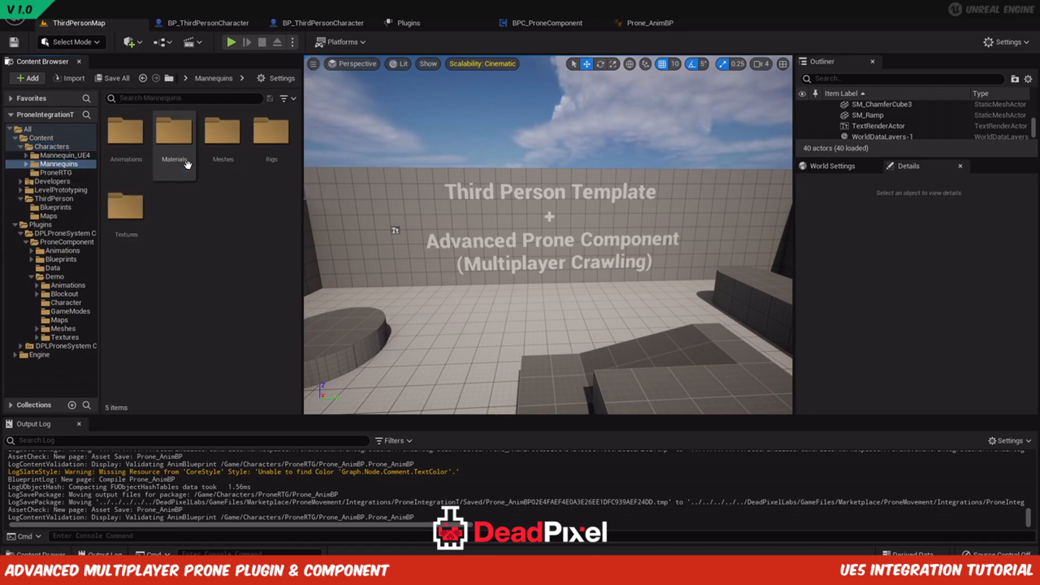
pyautogui.doubleClick(126, 135)
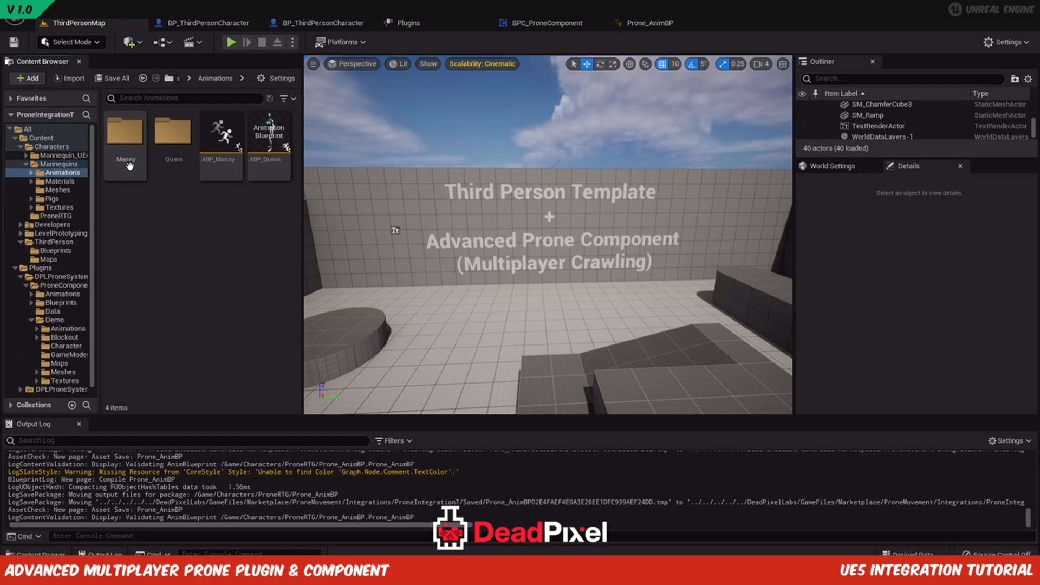
pyautogui.doubleClick(222, 158)
# Open ABP_Manny's AnimGraph and break the link between the Main States state machine and the DefaultSlot node.
pyautogui.moveTo(458, 381); pyautogui.dragTo(382, 341, button='right')
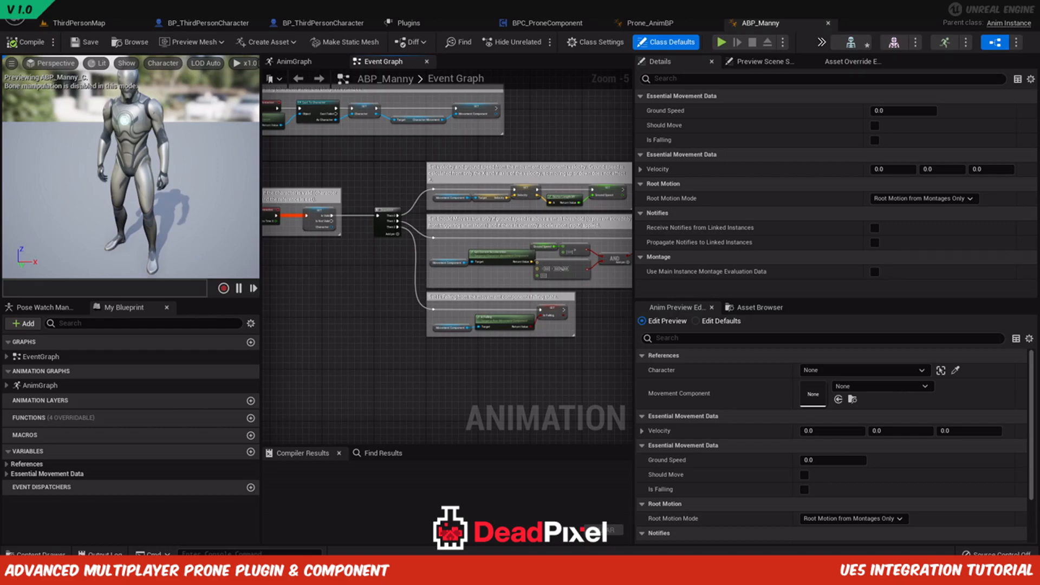
pyautogui.moveTo(392, 324); pyautogui.dragTo(481, 307, button='right')
pyautogui.click(292, 63)
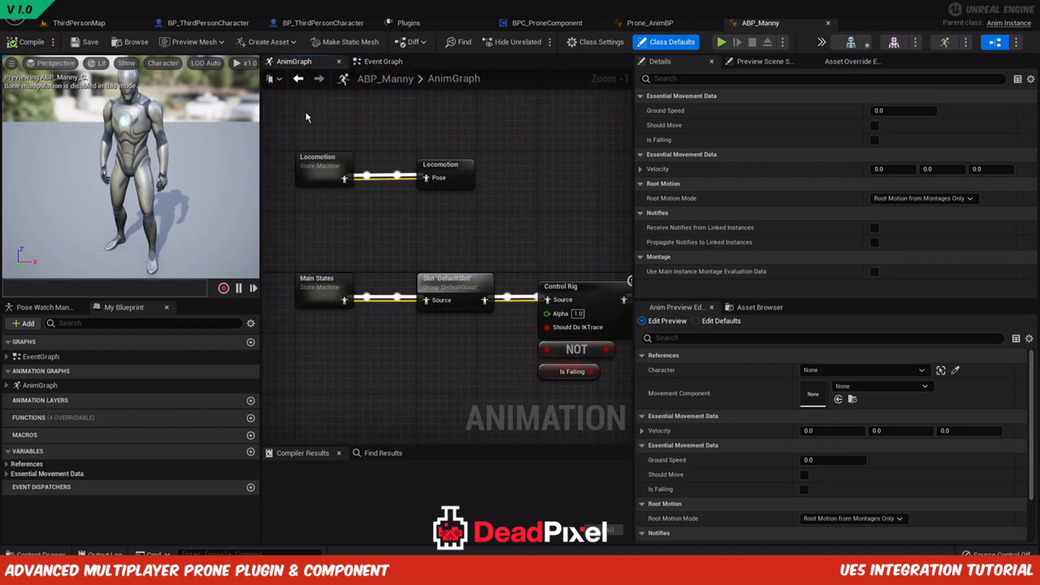
pyautogui.scroll(-2, 379, 330)
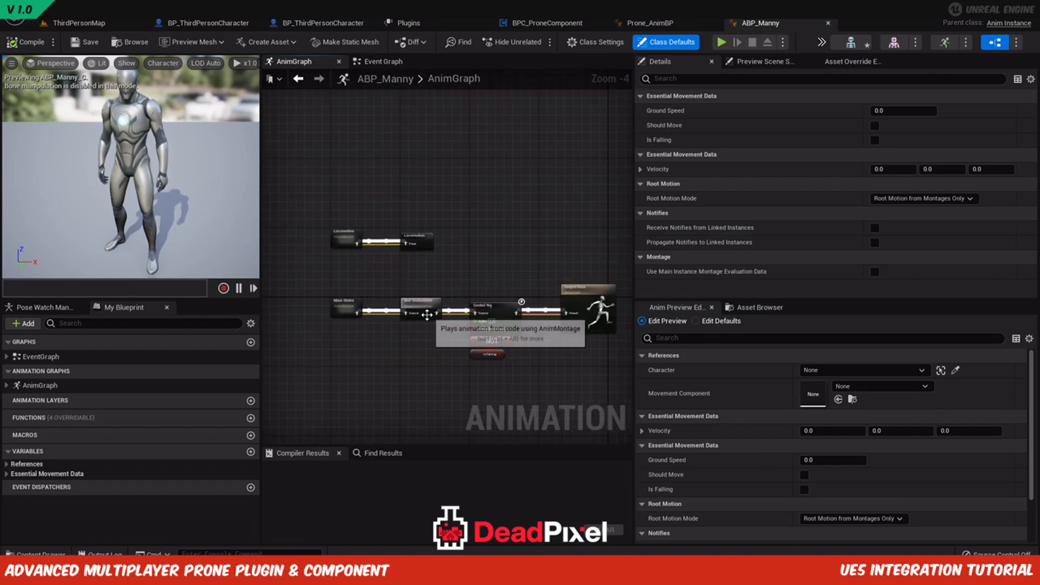
pyautogui.scroll(2, 439, 325)
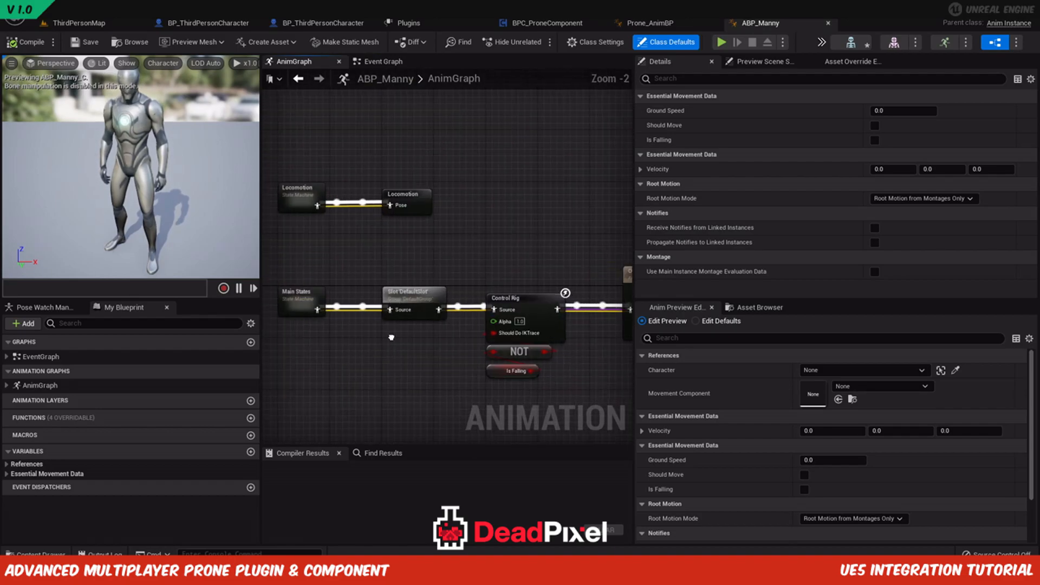
pyautogui.moveTo(406, 316); pyautogui.dragTo(505, 312, button='right')
pyautogui.scroll(1, 502, 309)
pyautogui.keyDown('alt'); pyautogui.click(403, 306); pyautogui.keyUp('alt')
# Move the Main States node beneath the Locomotion nodes and connect its output to a new saved cached pose node beside it.
pyautogui.scroll(-2, 370, 192)
pyautogui.moveTo(351, 139); pyautogui.dragTo(489, 85)
pyautogui.moveTo(375, 263); pyautogui.dragTo(447, 163)
pyautogui.write('saved')
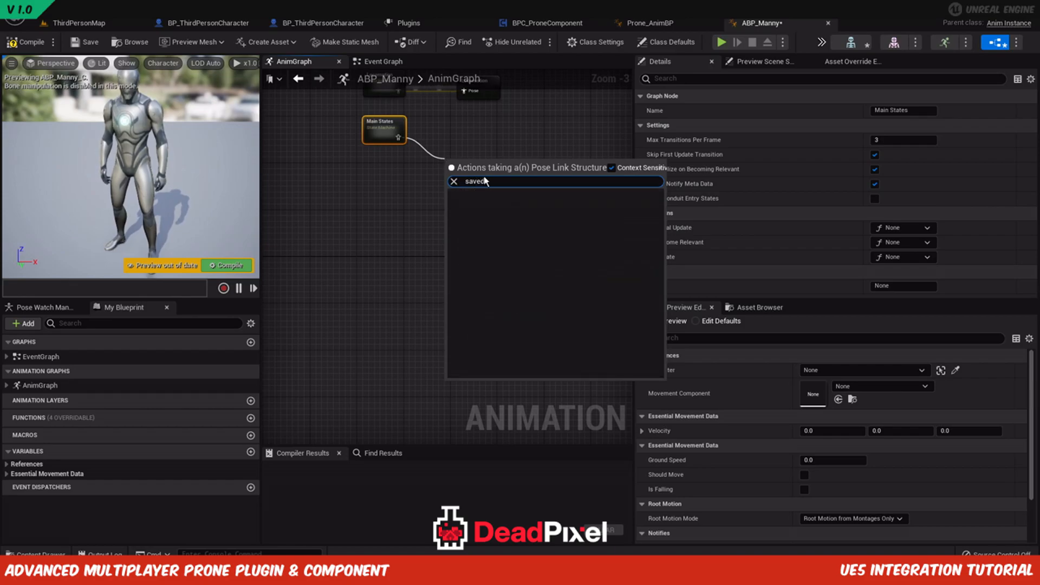
pyautogui.click(488, 201)
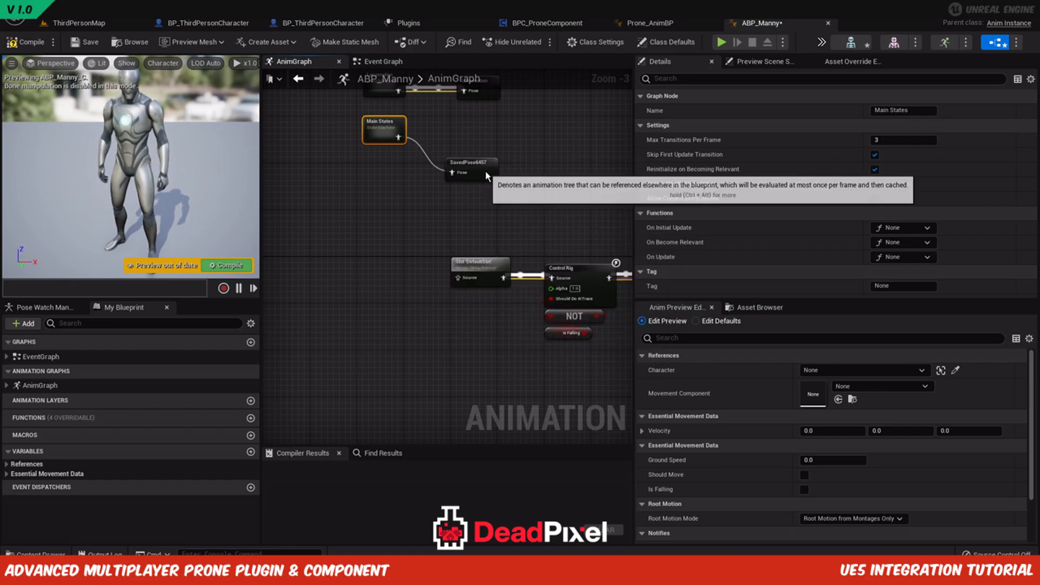
pyautogui.moveTo(485, 171); pyautogui.dragTo(467, 136)
# Rename the new cached pose node to MainStatePose.
pyautogui.moveTo(923, 110); pyautogui.dragTo(844, 115)
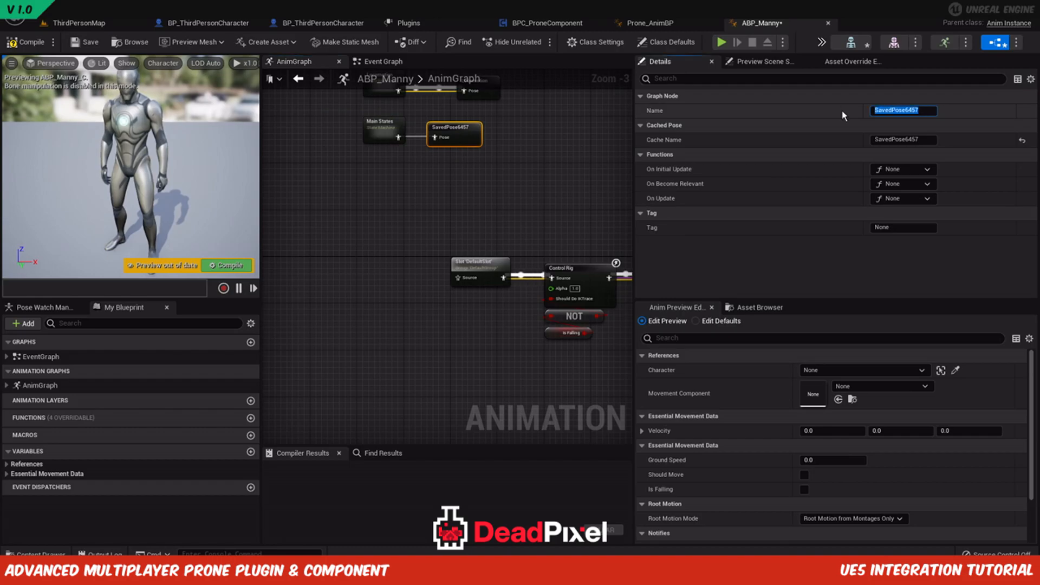
pyautogui.write('MainStatePose')
pyautogui.press('Return')
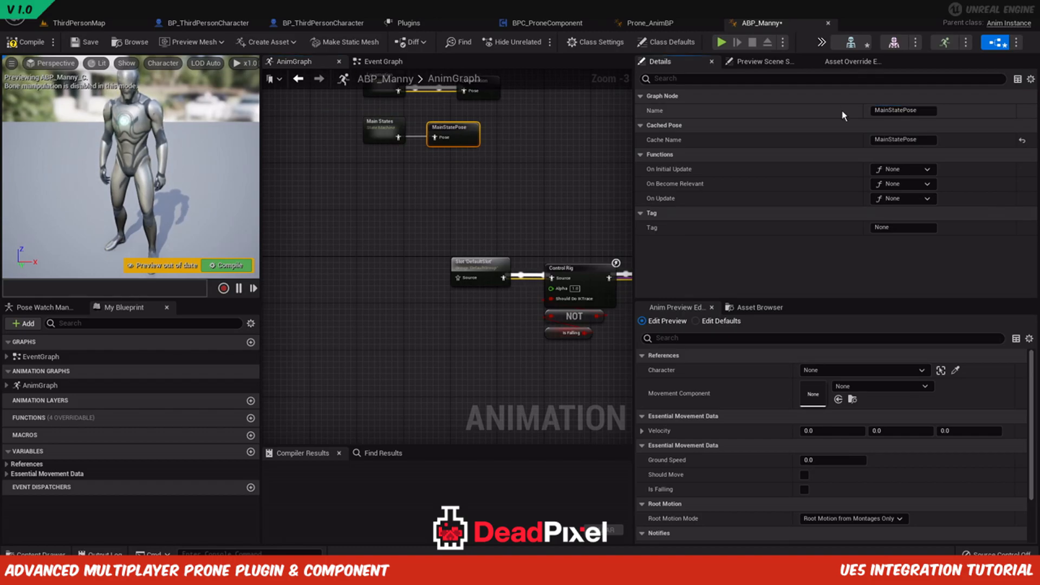
# Add a Use cached pose 'MainStatePose' node, connect it to the DefaultSlot node's Source input and align the two.
pyautogui.click(395, 190)
pyautogui.moveTo(396, 191); pyautogui.dragTo(416, 239, button='right')
pyautogui.rightClick(375, 277)
pyautogui.write('mainstate')
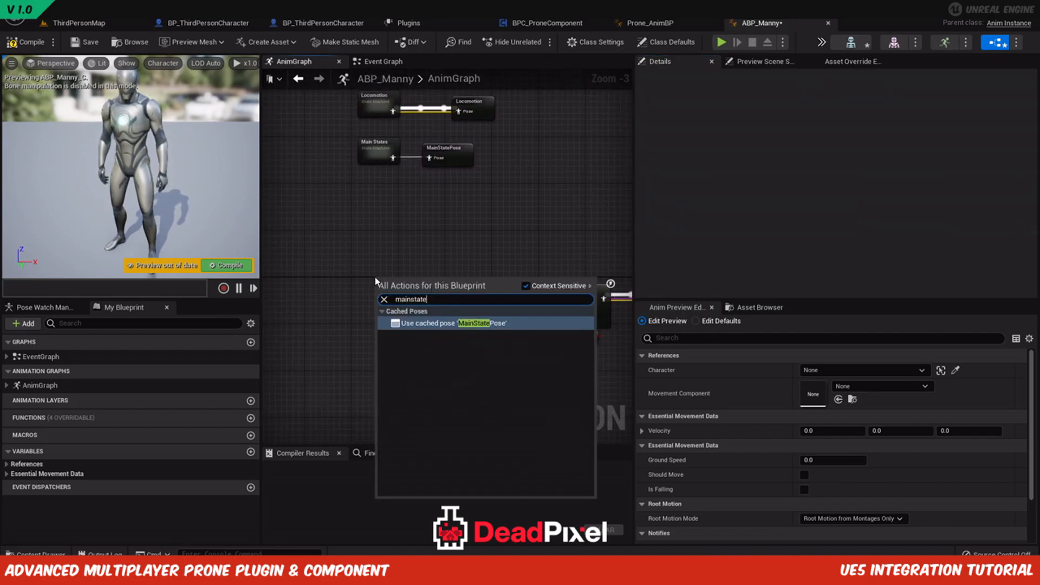
pyautogui.press('Return')
pyautogui.scroll(1, 375, 277)
pyautogui.moveTo(386, 285); pyautogui.dragTo(309, 297)
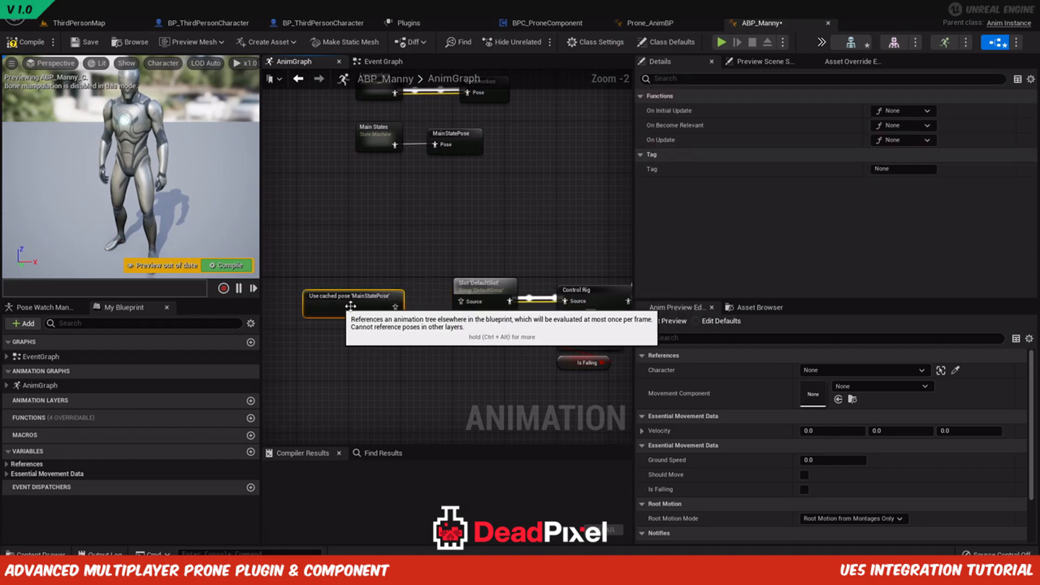
pyautogui.moveTo(395, 307); pyautogui.dragTo(453, 299)
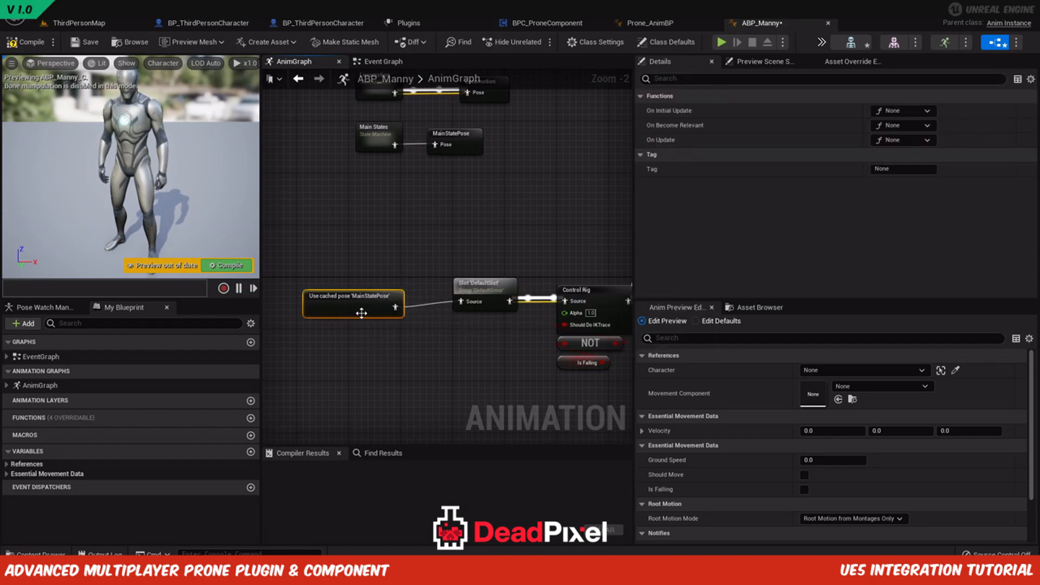
pyautogui.moveTo(362, 312); pyautogui.dragTo(376, 307)
pyautogui.click(373, 252)
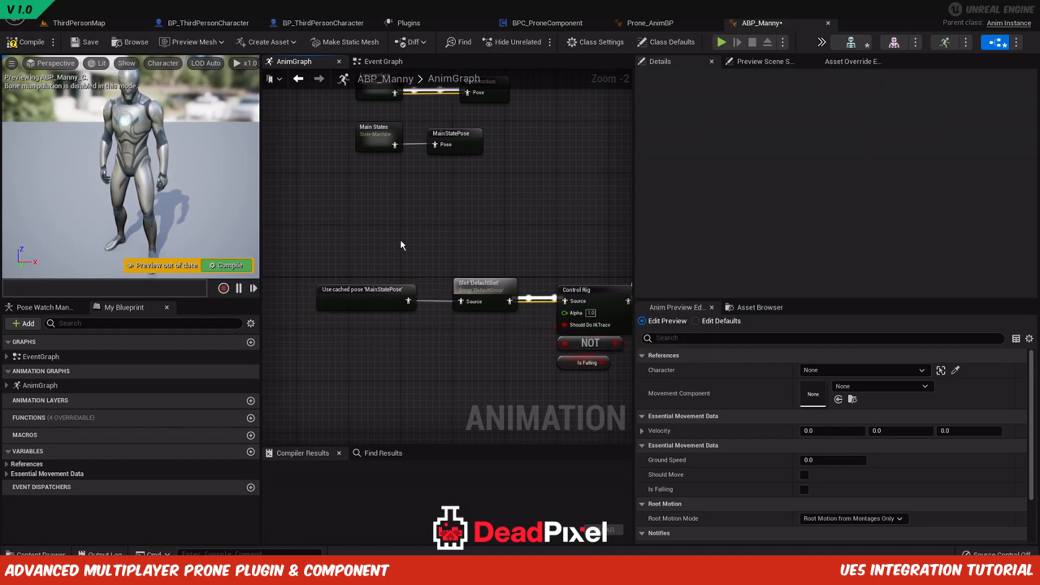
# Open ThirdPerson_AnimBP from the DPLProneSystem plugin's ProneComponent/Animations folder.
pyautogui.click(665, 22)
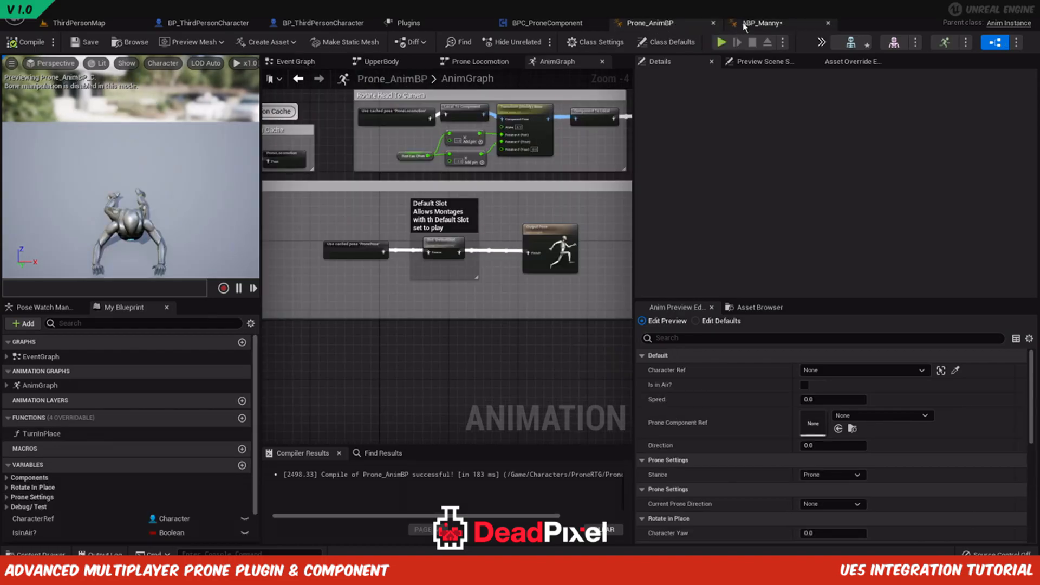
pyautogui.click(761, 22)
pyautogui.click(118, 22)
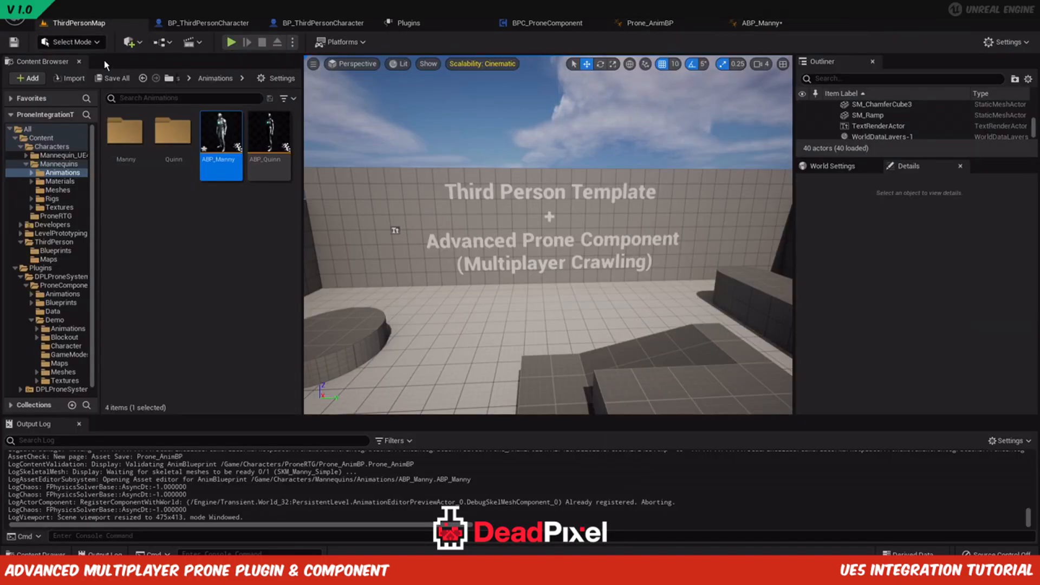
pyautogui.click(49, 295)
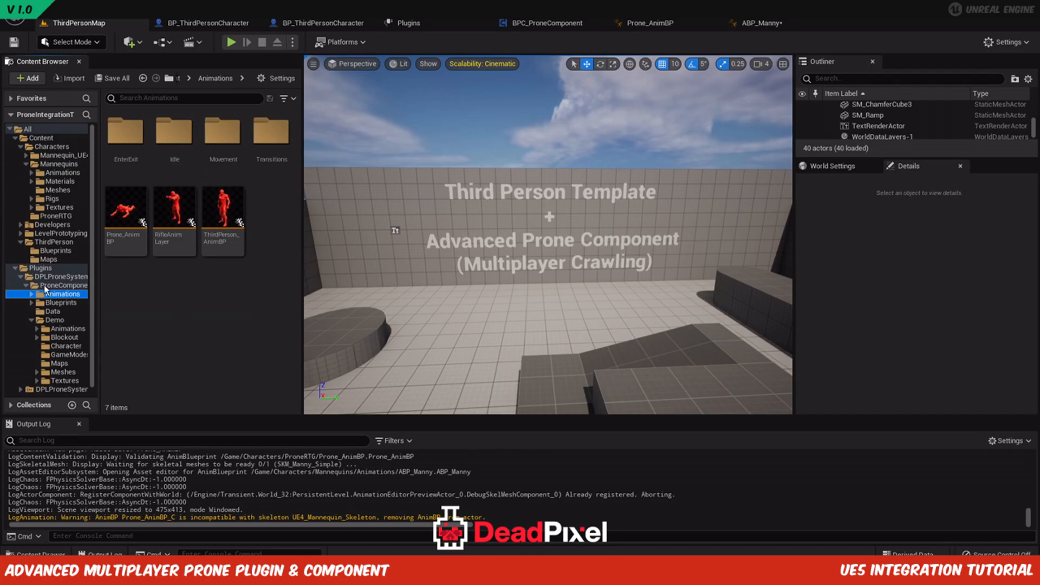
pyautogui.moveTo(237, 252)
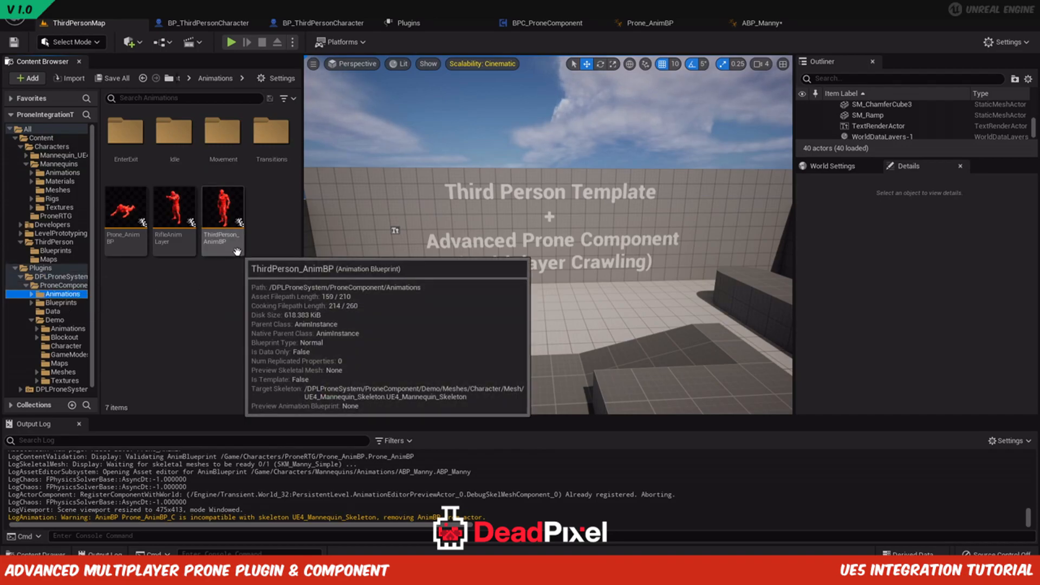
pyautogui.doubleClick(237, 251)
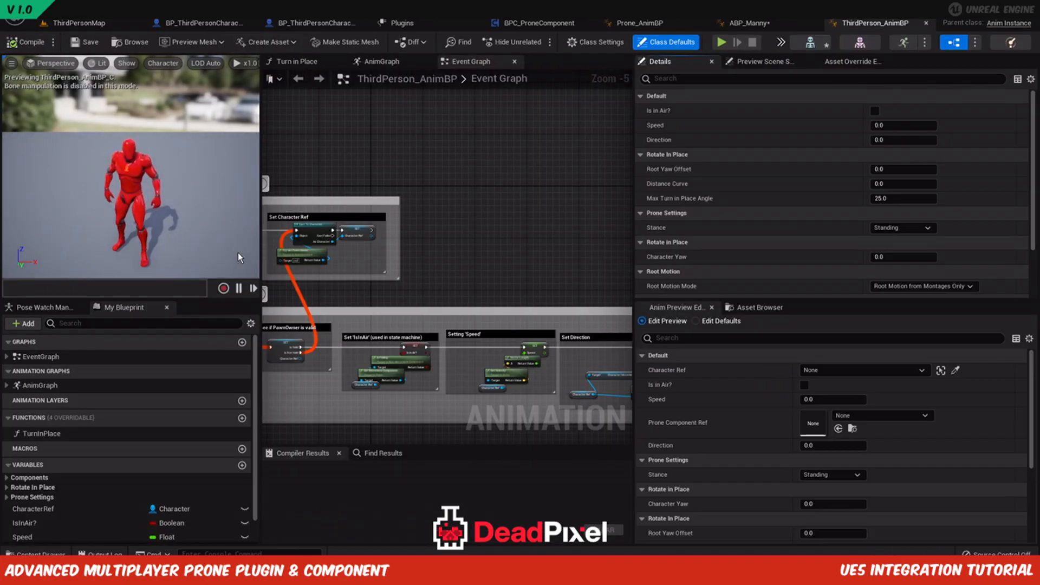
# Copy the Prone Locomotion Cache comment box with its nodes from ThirdPerson_AnimBP's AnimGraph into ABP_Manny's AnimGraph.
pyautogui.click(381, 62)
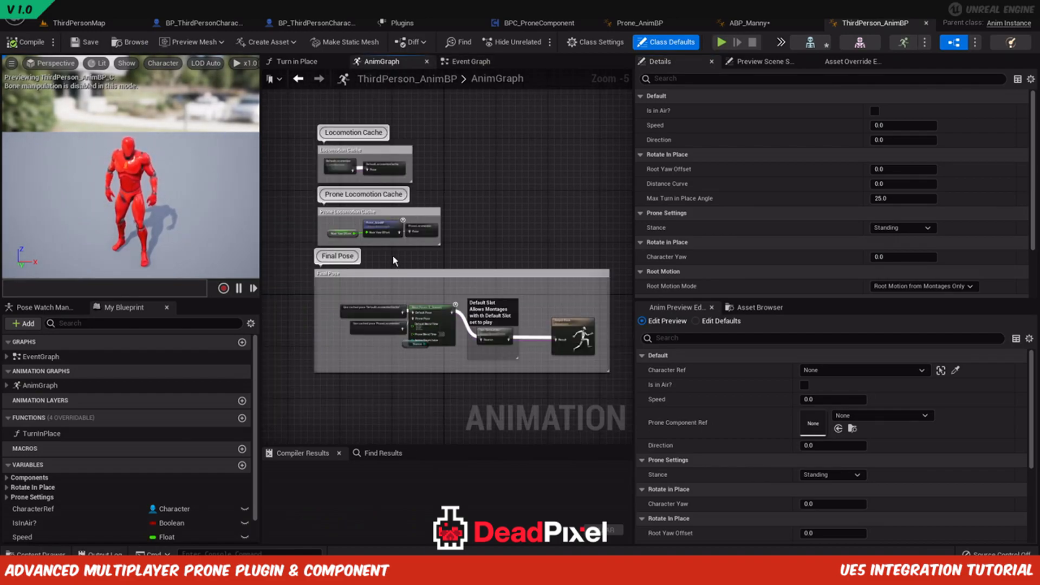
pyautogui.scroll(2, 371, 256)
pyautogui.moveTo(372, 253); pyautogui.dragTo(427, 272, button='right')
pyautogui.moveTo(284, 185); pyautogui.dragTo(525, 257)
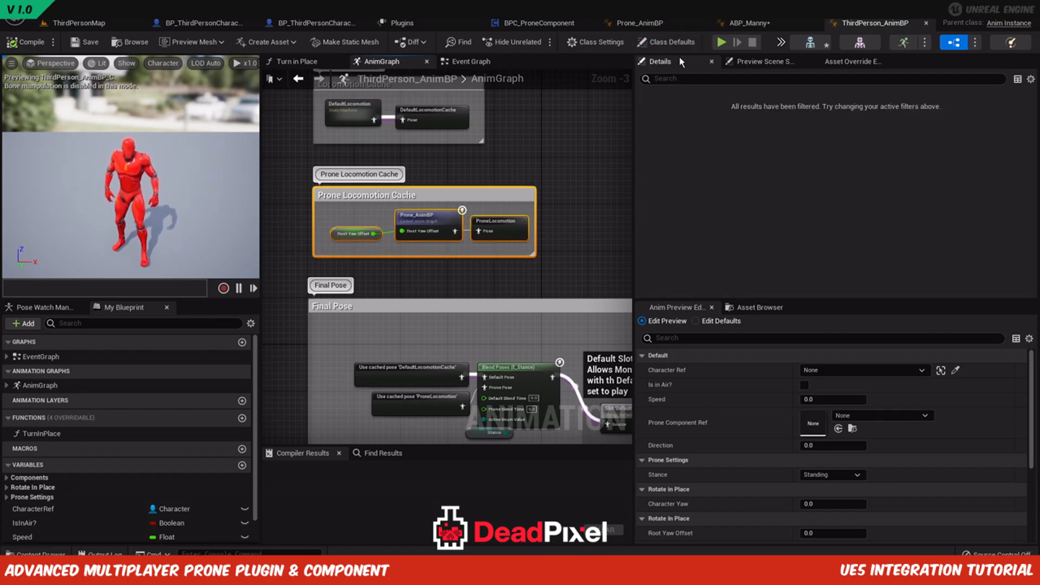
pyautogui.click(752, 24)
pyautogui.hotkey('ctrl', 'v')
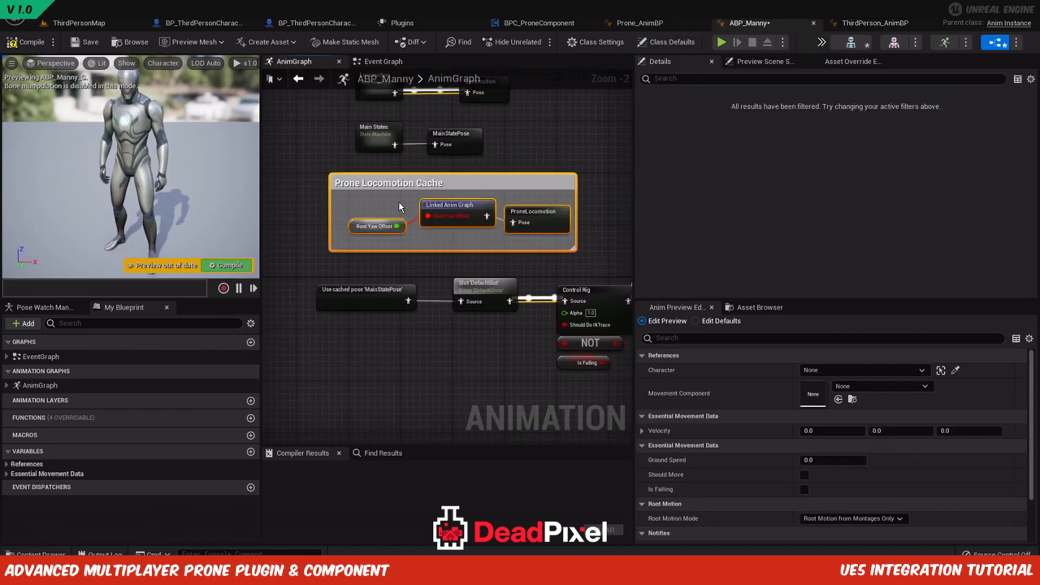
# Set the pasted Linked Anim Graph node's instance class to Prone_AnimBP.
pyautogui.click(461, 214)
pyautogui.click(889, 112)
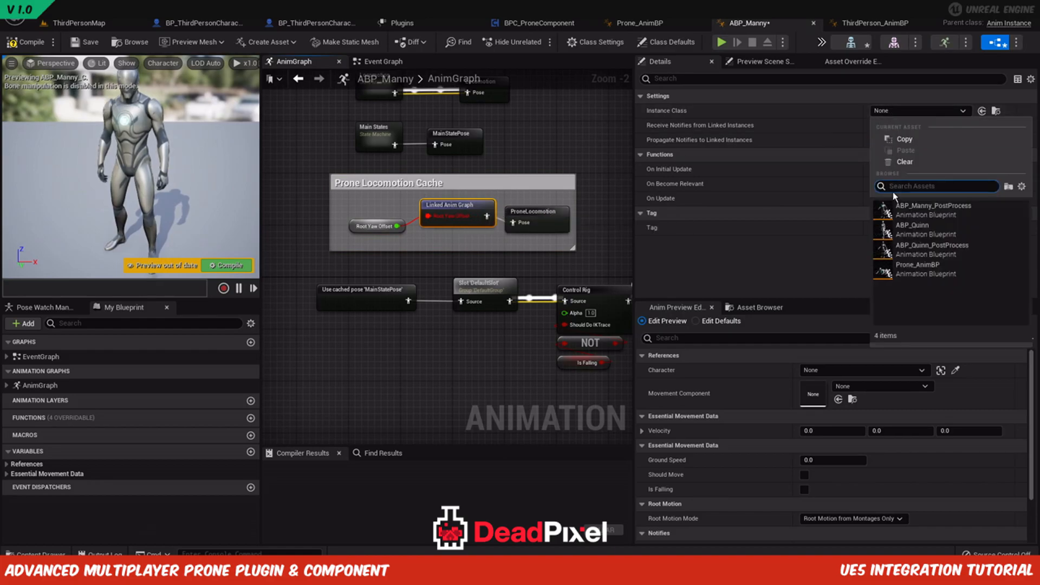
pyautogui.click(916, 268)
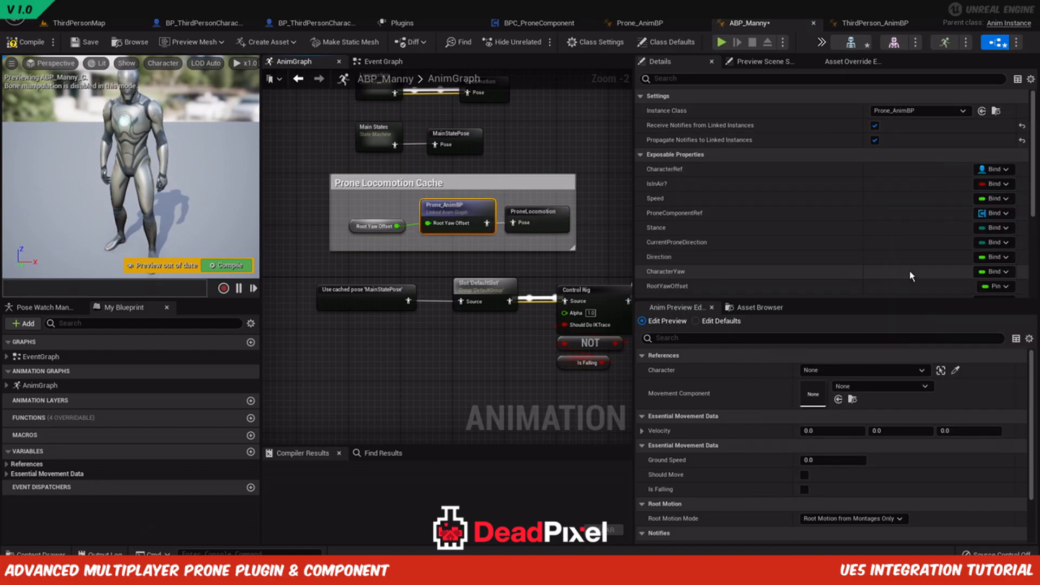
# Create the missing RootYawOffset variable from its pasted node, then compile and save ABP_Manny.
pyautogui.rightClick(356, 226)
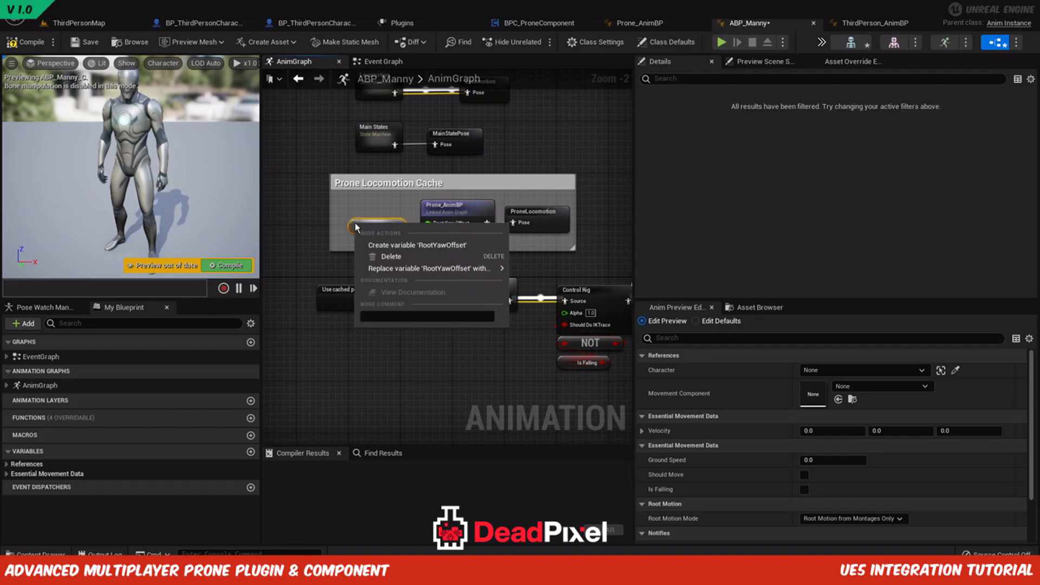
pyautogui.click(383, 245)
pyautogui.click(86, 42)
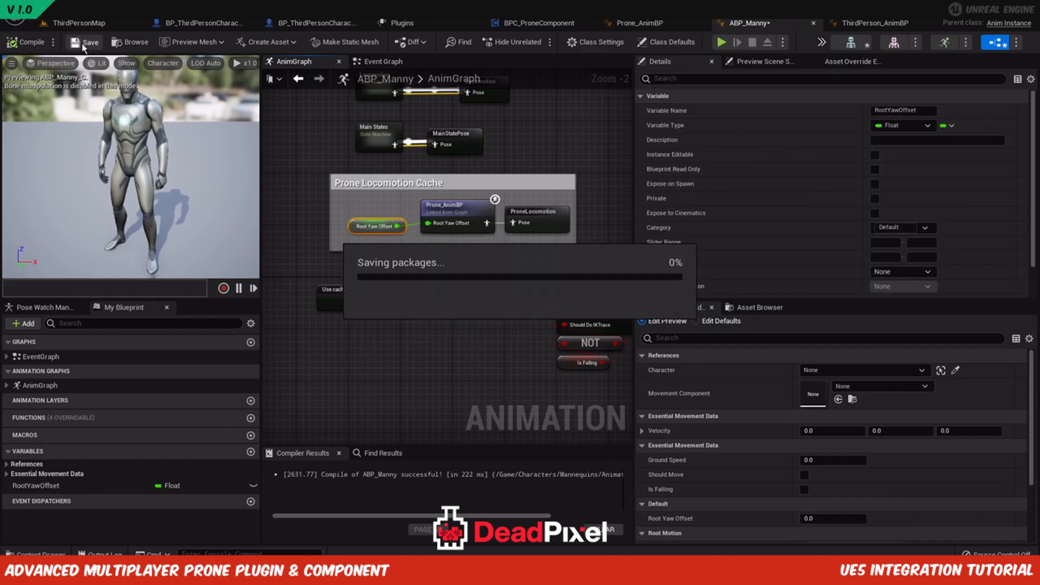
# Copy the Blend Poses (E_Stance) node with its Stance and cached 'ProneLocomotion' inputs from ThirdPerson_AnimBP into ABP_Manny below the main pose chain.
pyautogui.scroll(-2, 344, 218)
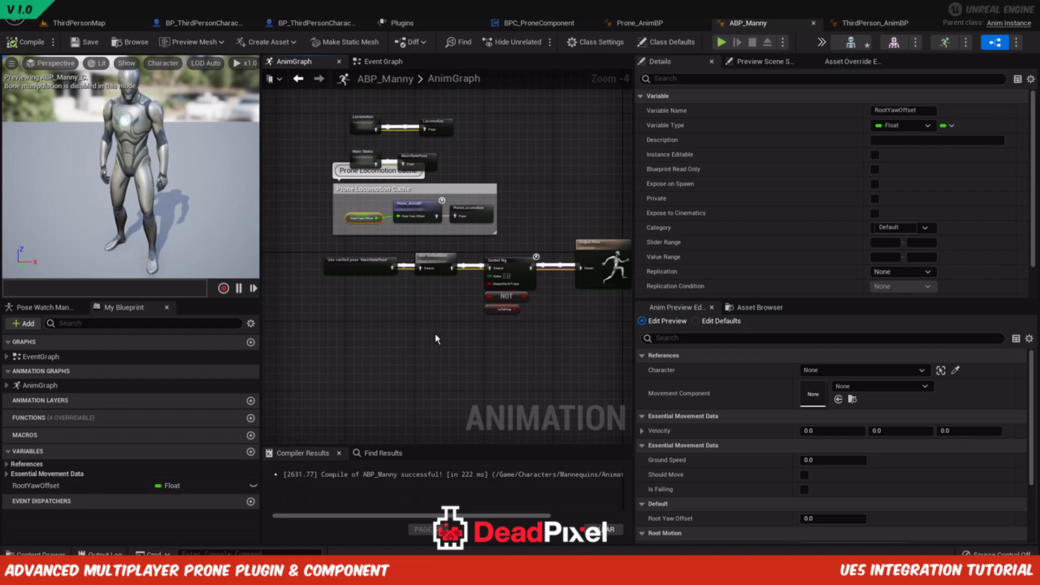
pyautogui.click(855, 30)
pyautogui.scroll(2, 441, 205)
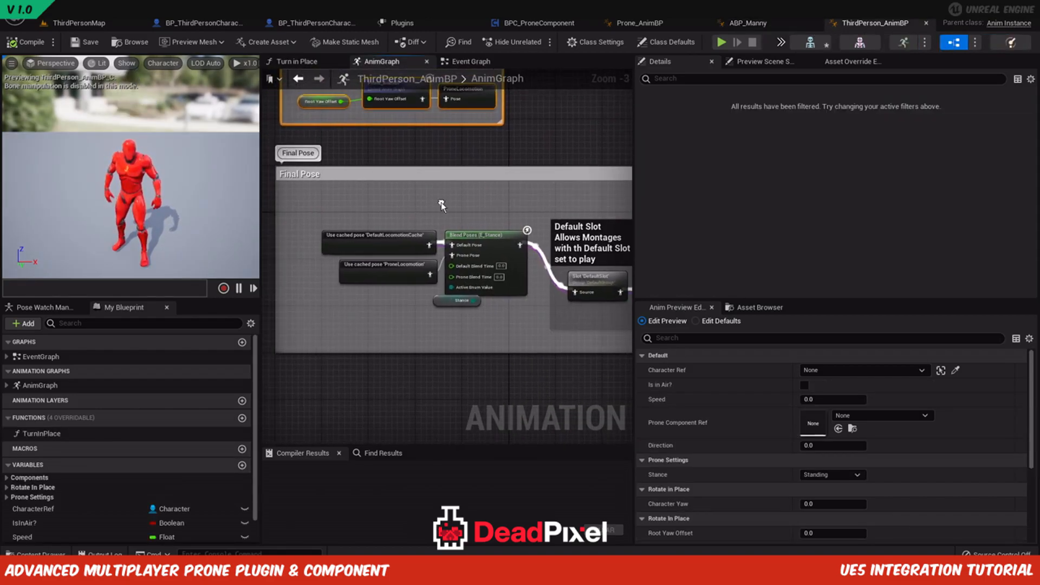
pyautogui.moveTo(404, 341); pyautogui.dragTo(502, 268)
pyautogui.click(748, 23)
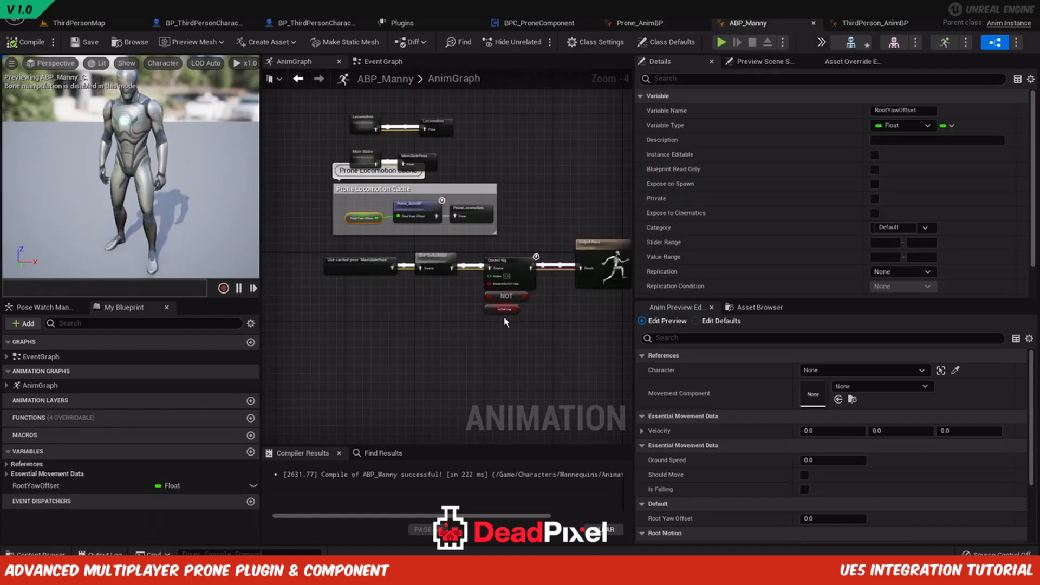
pyautogui.click(441, 298)
pyautogui.hotkey('ctrl', 'v')
pyautogui.scroll(1, 440, 207)
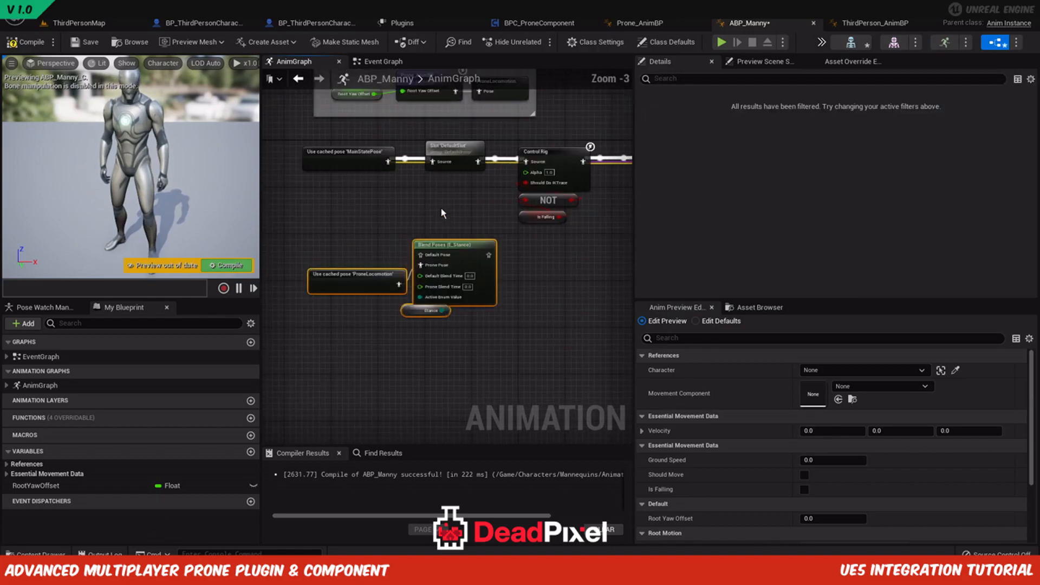
# Detach the Control Rig and DefaultSlot links, move DefaultSlot beside Blend Poses (E_Stance) and feed the blend output into its Source.
pyautogui.keyDown('alt'); pyautogui.click(578, 176); pyautogui.keyUp('alt')
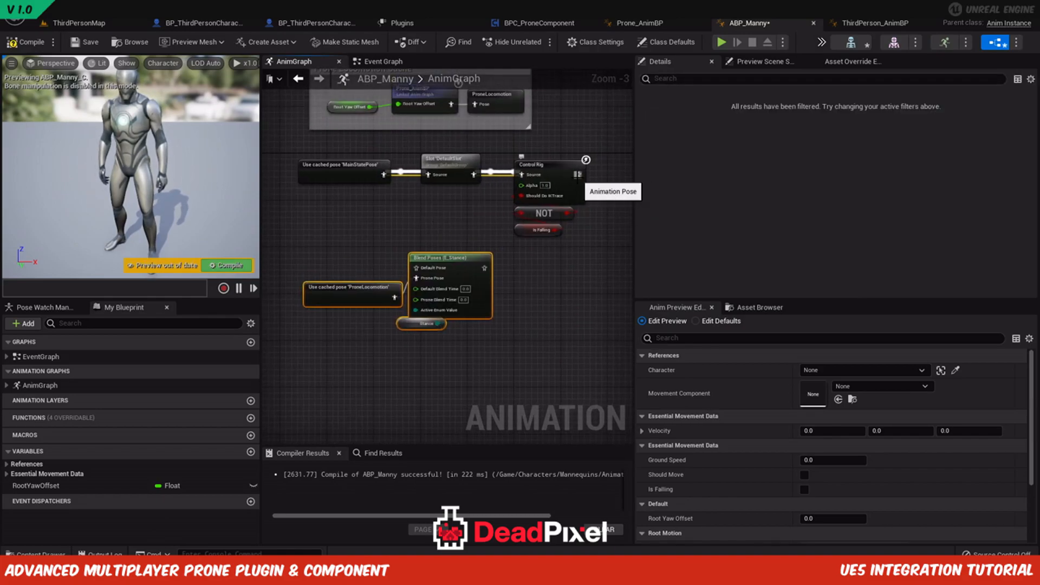
pyautogui.keyDown('alt'); pyautogui.click(472, 175); pyautogui.keyUp('alt')
pyautogui.moveTo(444, 158); pyautogui.dragTo(511, 239)
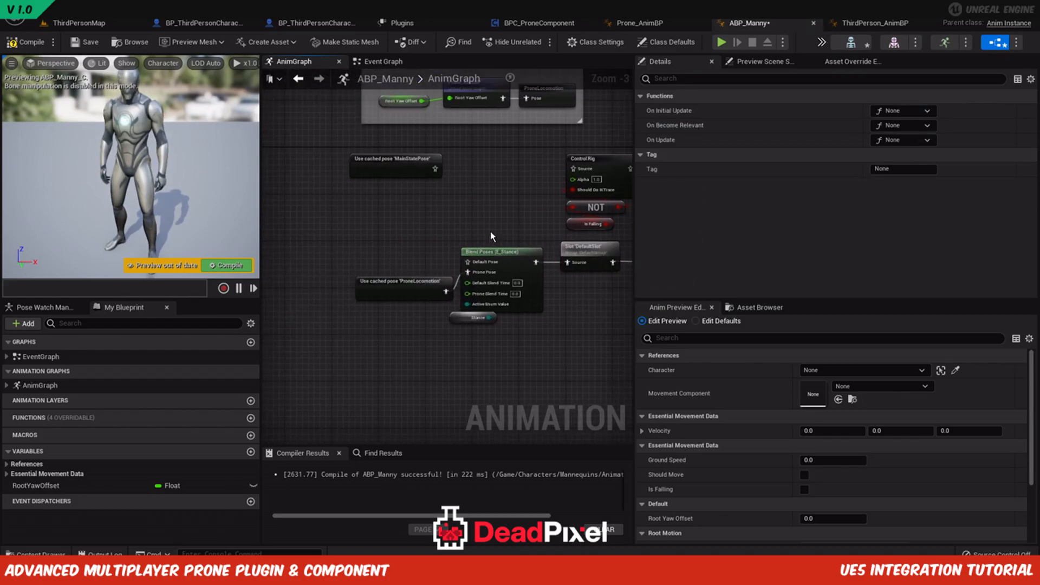
# Move the cached 'MainStatePose' and Control Rig nodes beside Blend Poses (E_Stance) and connect the Control Rig output to its Default Pose.
pyautogui.moveTo(371, 168); pyautogui.dragTo(317, 190)
pyautogui.moveTo(585, 224)
pyautogui.mouseDown()
pyautogui.moveTo(595, 224)
pyautogui.moveTo(583, 228)
pyautogui.mouseUp()
pyautogui.moveTo(595, 166); pyautogui.dragTo(426, 159)
pyautogui.moveTo(353, 203); pyautogui.dragTo(325, 167)
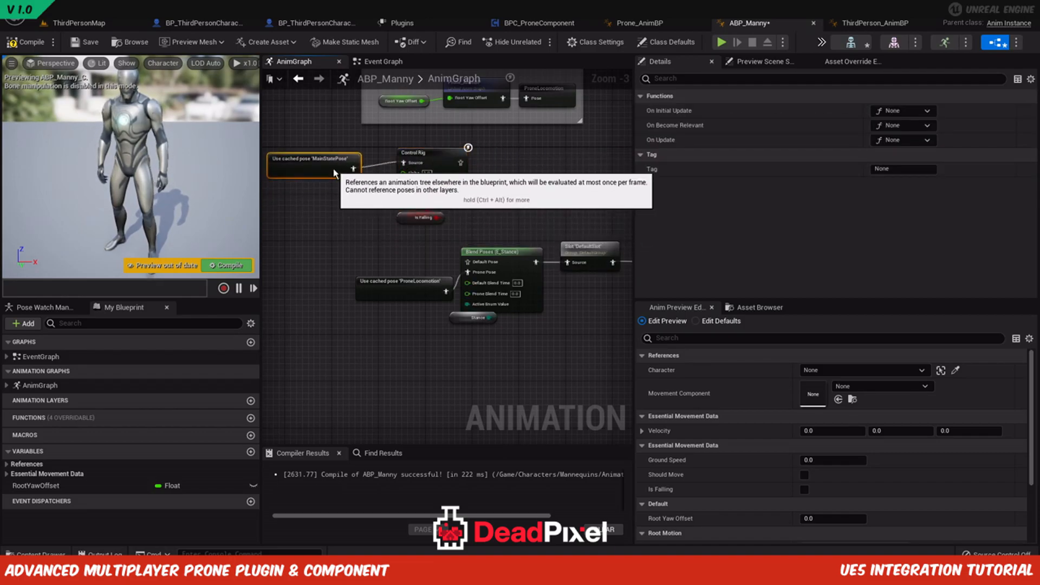
pyautogui.moveTo(294, 242); pyautogui.dragTo(468, 261)
pyautogui.moveTo(357, 256); pyautogui.dragTo(490, 222, button='right')
pyautogui.moveTo(455, 235); pyautogui.dragTo(455, 235)
pyautogui.moveTo(481, 168); pyautogui.dragTo(453, 244)
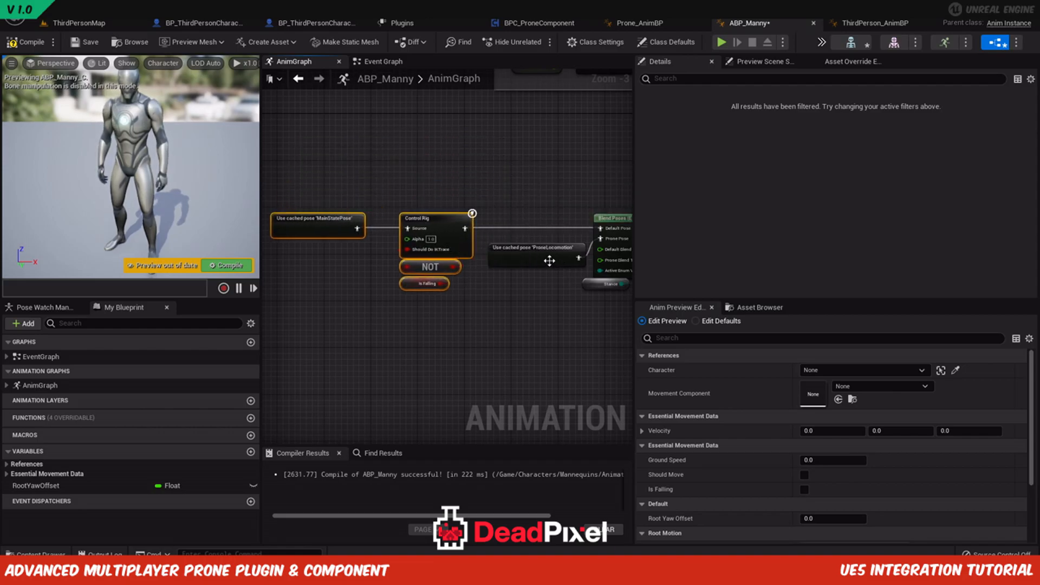
# Place the cached 'ProneLocomotion' node below the Control Rig group and shift the MainStatePose and Control Rig nodes closer to Blend Poses (E_Stance).
pyautogui.moveTo(550, 260); pyautogui.dragTo(479, 324)
pyautogui.click(603, 321)
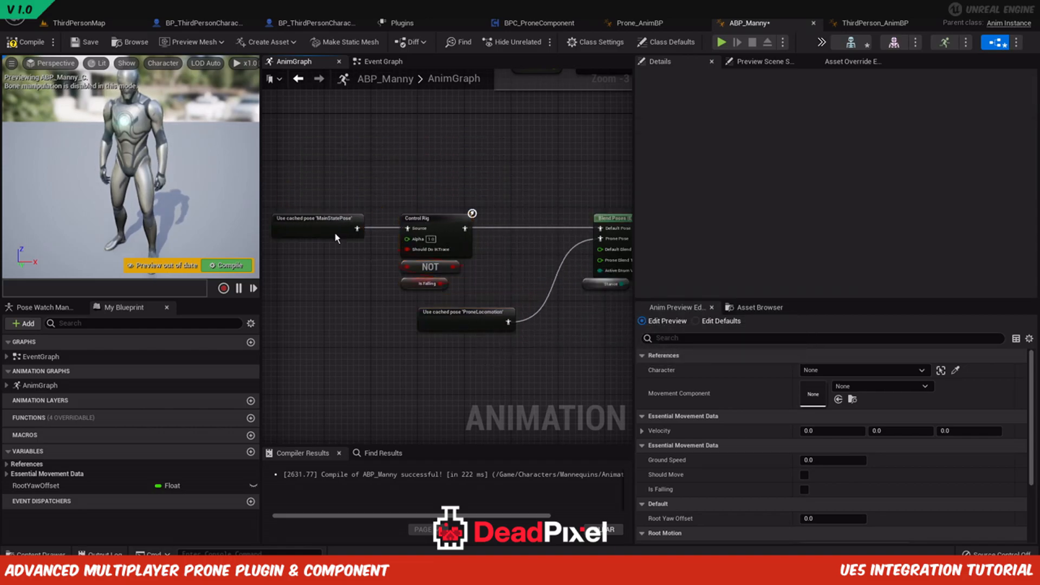
pyautogui.moveTo(425, 293); pyautogui.dragTo(425, 295)
pyautogui.moveTo(439, 226); pyautogui.dragTo(509, 226)
pyautogui.click(506, 170)
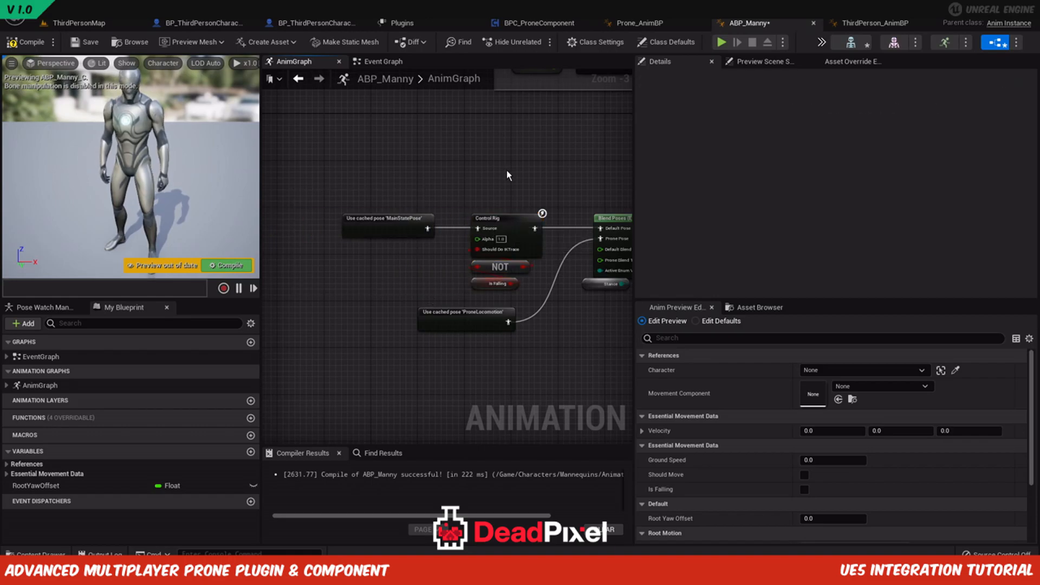
# Create the missing Stance variable from its pasted node in the AnimGraph, then compile ABP_Manny.
pyautogui.moveTo(624, 341); pyautogui.dragTo(531, 339, button='right')
pyautogui.scroll(2, 531, 339)
pyautogui.rightClick(485, 266)
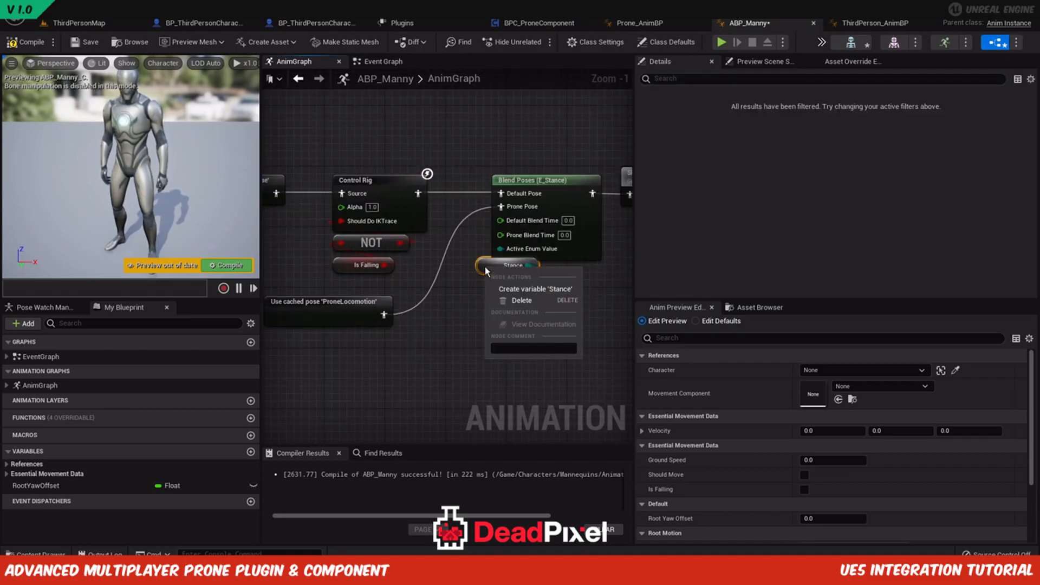
pyautogui.click(516, 288)
pyautogui.click(49, 45)
# Copy the Prone component reference and Current Stance comment blocks from ThirdPerson_AnimBP's Event Graph into ABP_Manny's Event Graph, below the Is Falling block.
pyautogui.scroll(-2, 417, 317)
pyautogui.moveTo(418, 317); pyautogui.dragTo(551, 333, button='right')
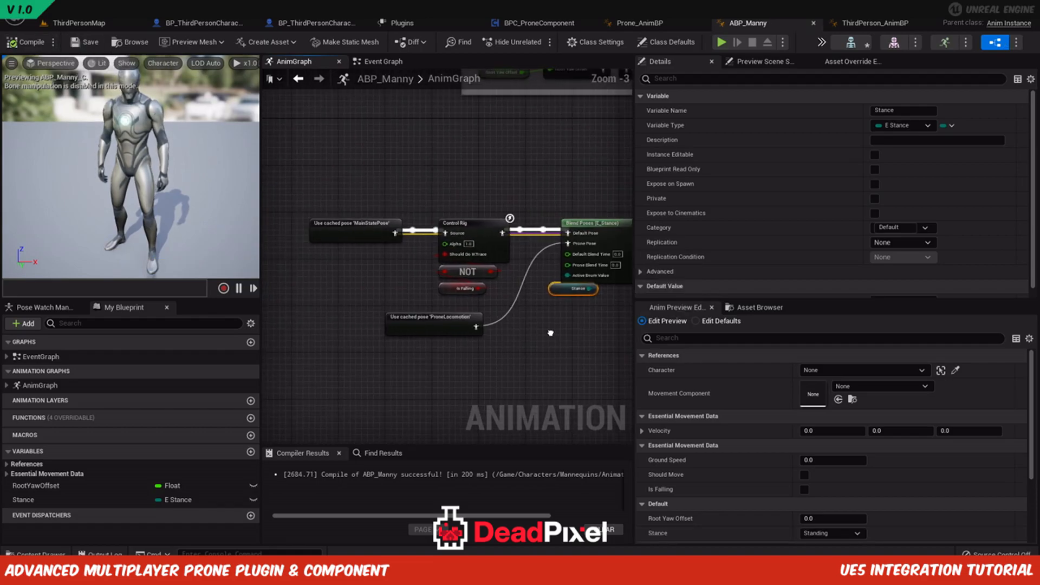
pyautogui.scroll(-2, 491, 292)
pyautogui.scroll(2, 519, 165)
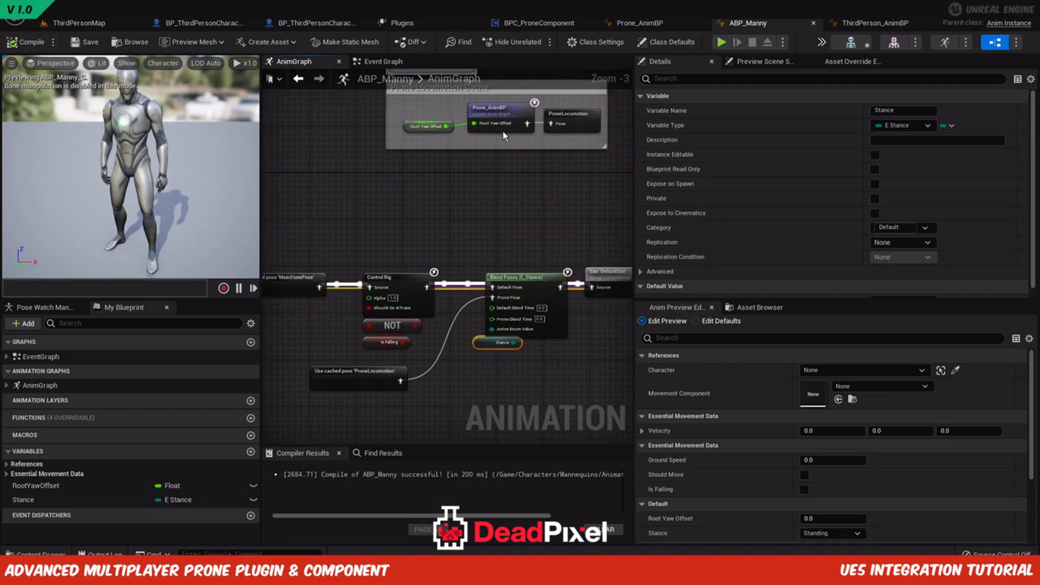
pyautogui.click(378, 62)
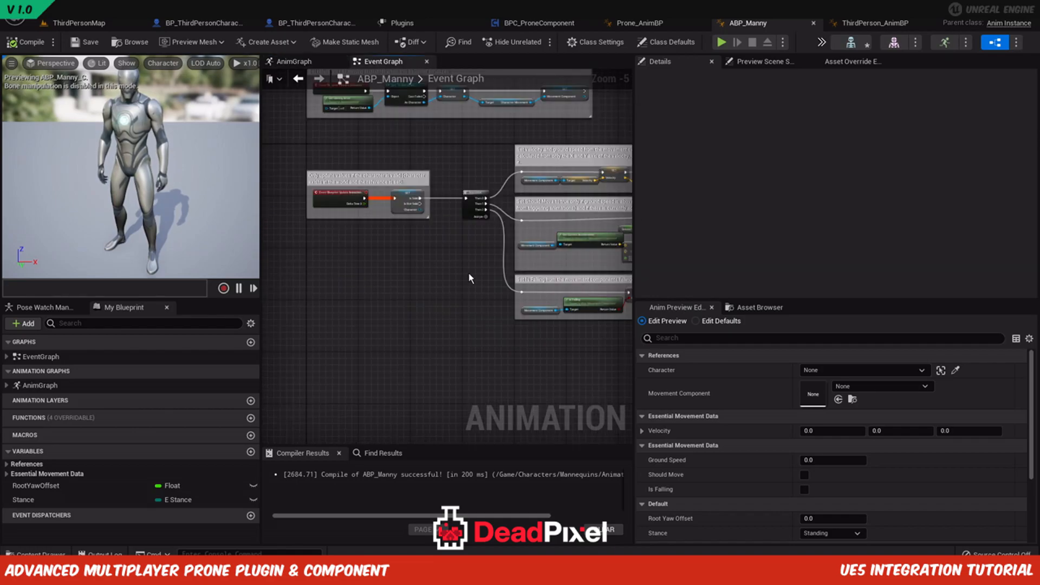
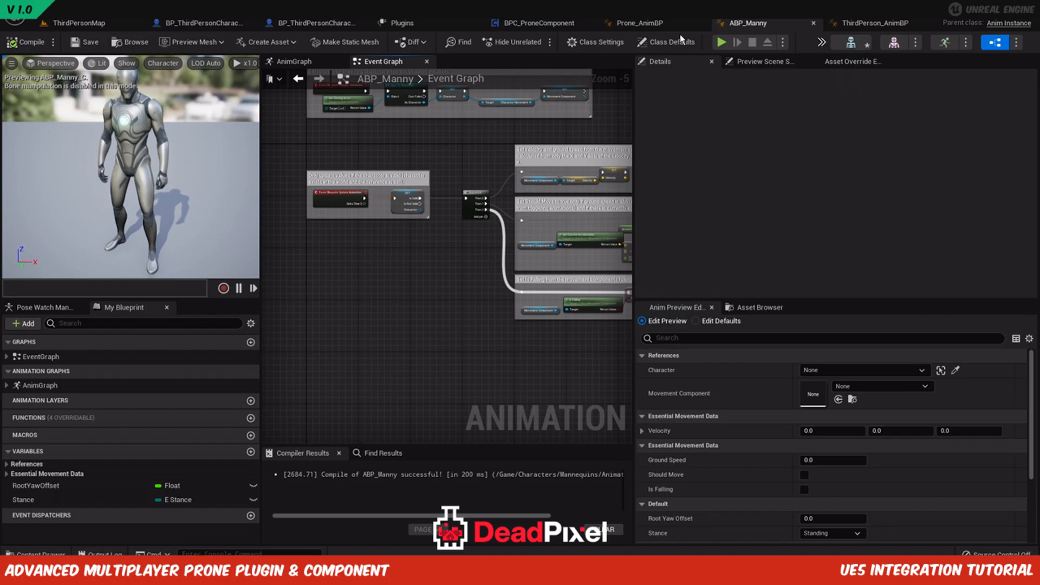
pyautogui.click(875, 23)
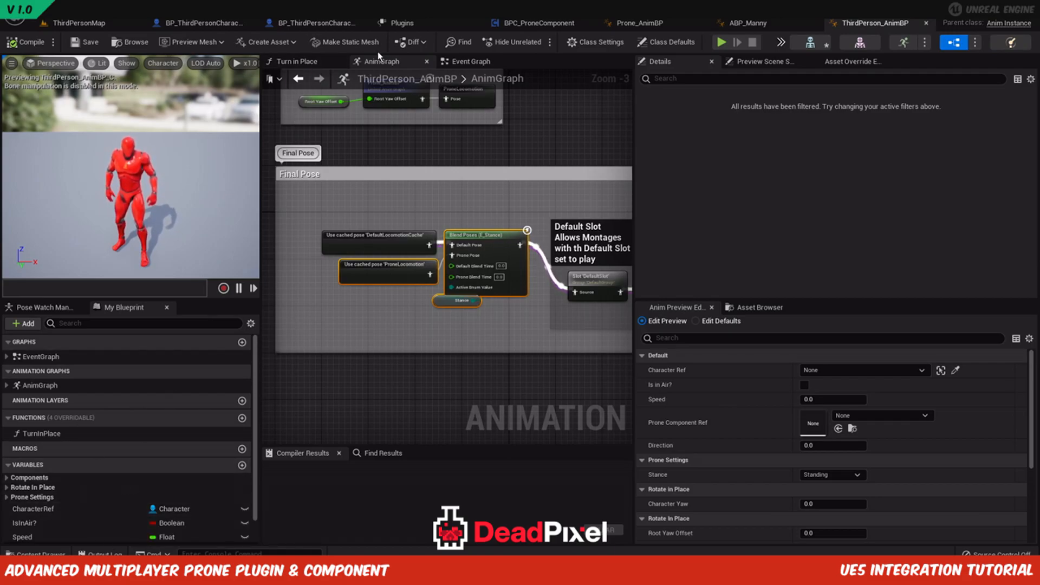
pyautogui.doubleClick(53, 358)
pyautogui.scroll(4, 486, 262)
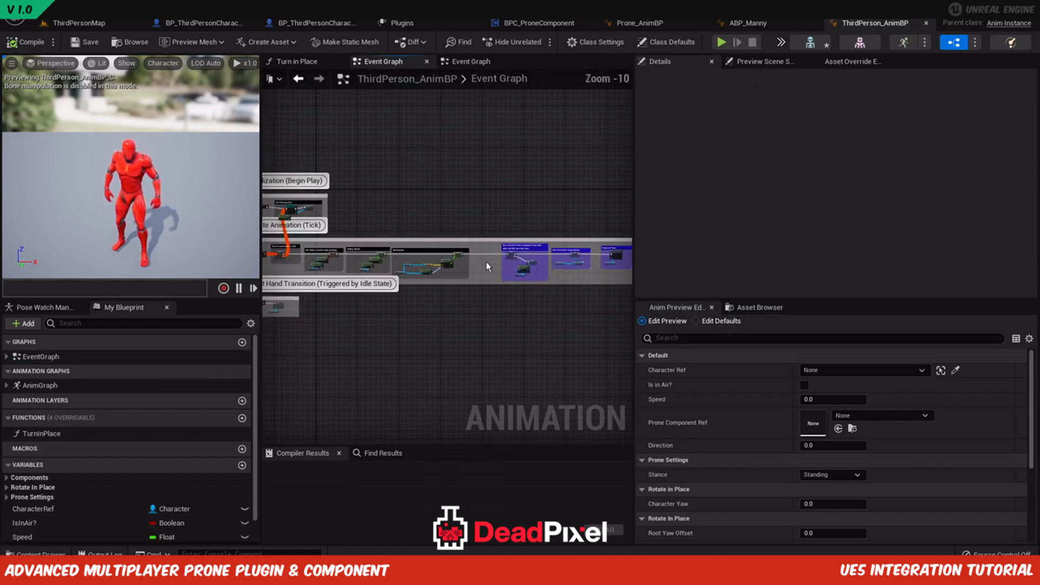
pyautogui.scroll(2, 503, 356)
pyautogui.moveTo(466, 313); pyautogui.dragTo(293, 354, button='right')
pyautogui.moveTo(298, 196); pyautogui.dragTo(529, 325)
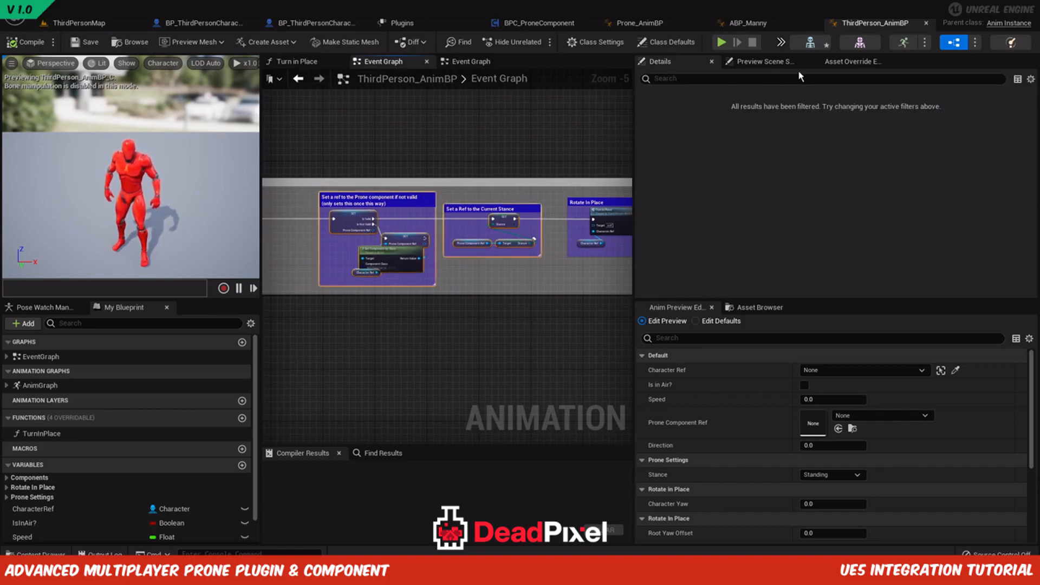
pyautogui.click(762, 22)
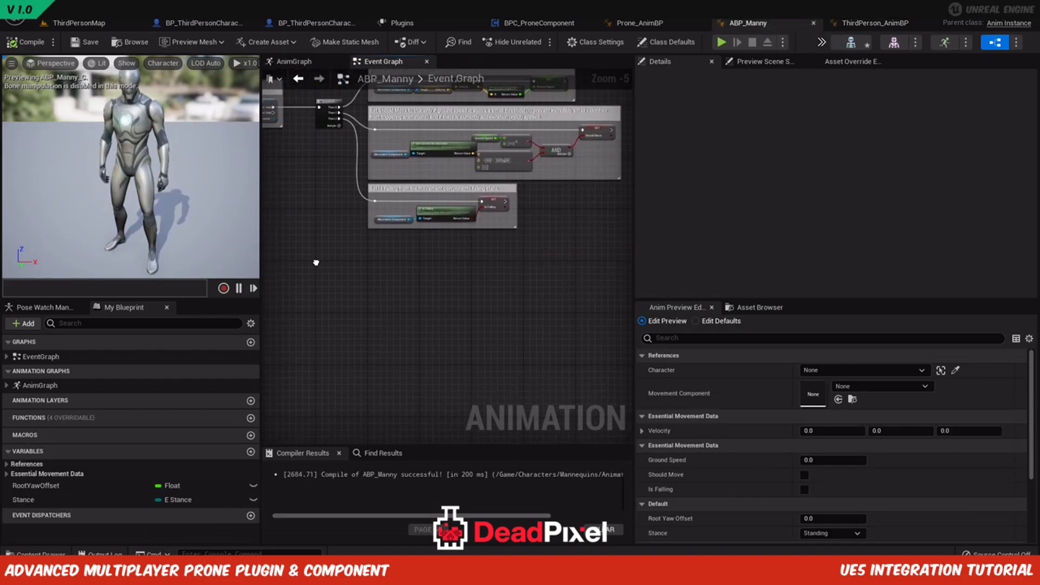
pyautogui.hotkey('ctrl', 'v')
pyautogui.moveTo(373, 242); pyautogui.dragTo(415, 248)
pyautogui.scroll(3, 415, 247)
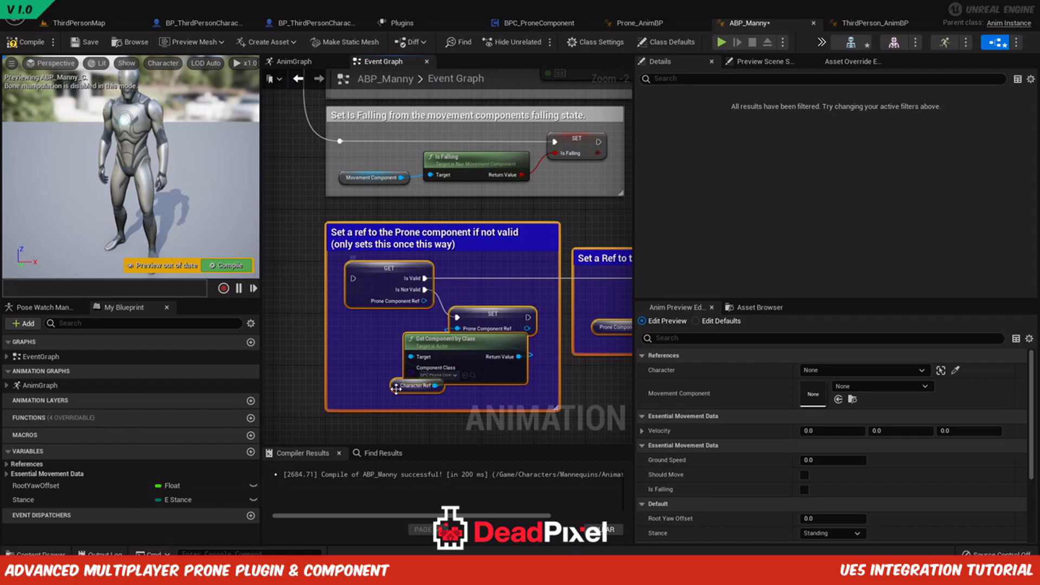
# Create the missing ProneComponentRef variable and replace the pasted Character Ref node with ABP_Manny's own Character variable.
pyautogui.rightClick(476, 316)
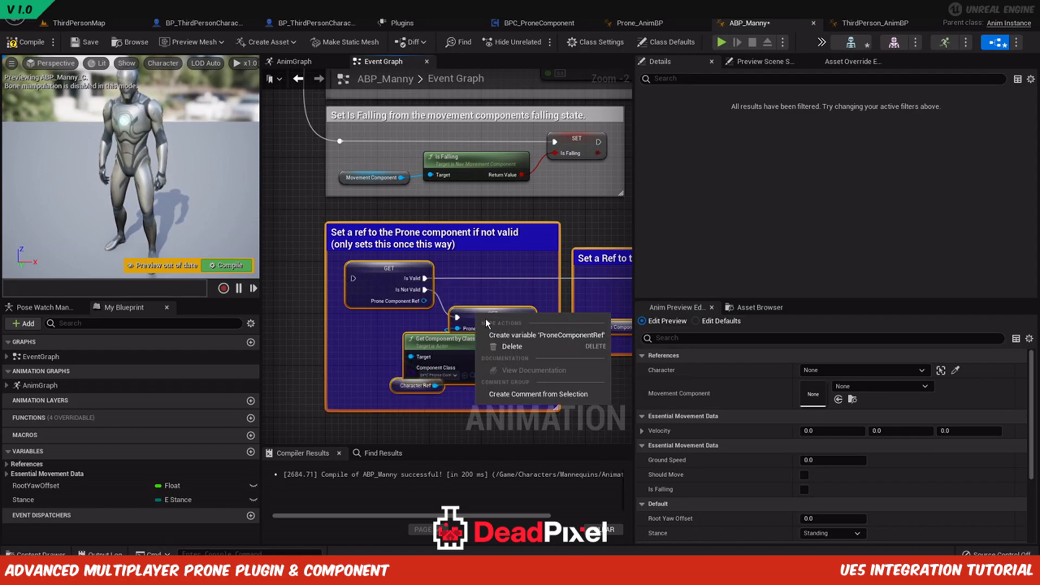
pyautogui.click(512, 335)
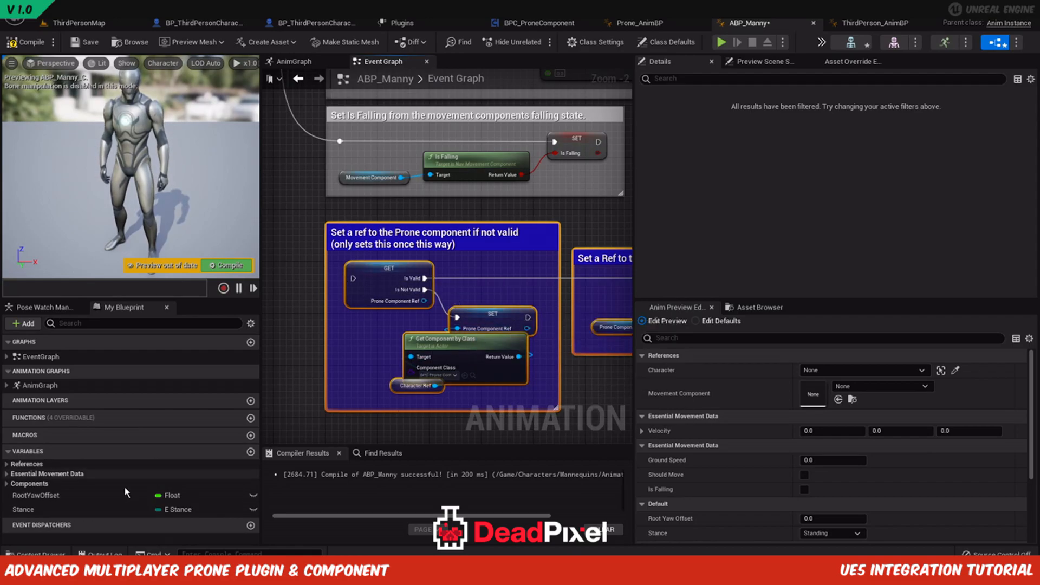
pyautogui.click(24, 464)
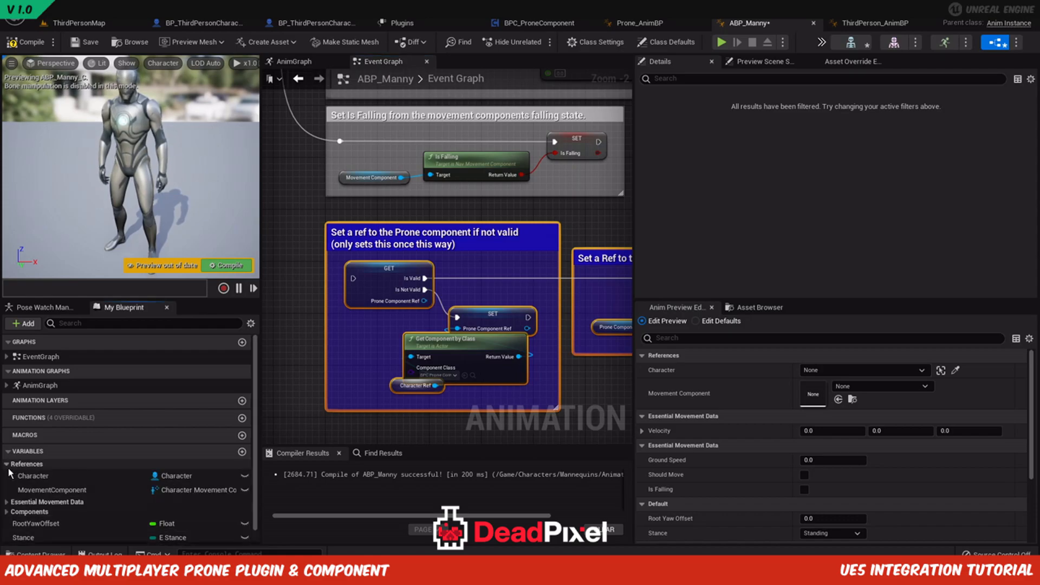
pyautogui.moveTo(33, 476); pyautogui.dragTo(298, 374)
pyautogui.moveTo(376, 391); pyautogui.dragTo(396, 383)
# Add a fourth output to the Sequence node, wire it to the Prone Component Ref validated Get, and compile the blueprint.
pyautogui.moveTo(313, 263); pyautogui.dragTo(400, 322, button='right')
pyautogui.moveTo(440, 336); pyautogui.dragTo(570, 357)
pyautogui.click(419, 200)
pyautogui.click(471, 166)
pyautogui.moveTo(491, 357); pyautogui.dragTo(295, 315, button='right')
pyautogui.scroll(-3, 295, 316)
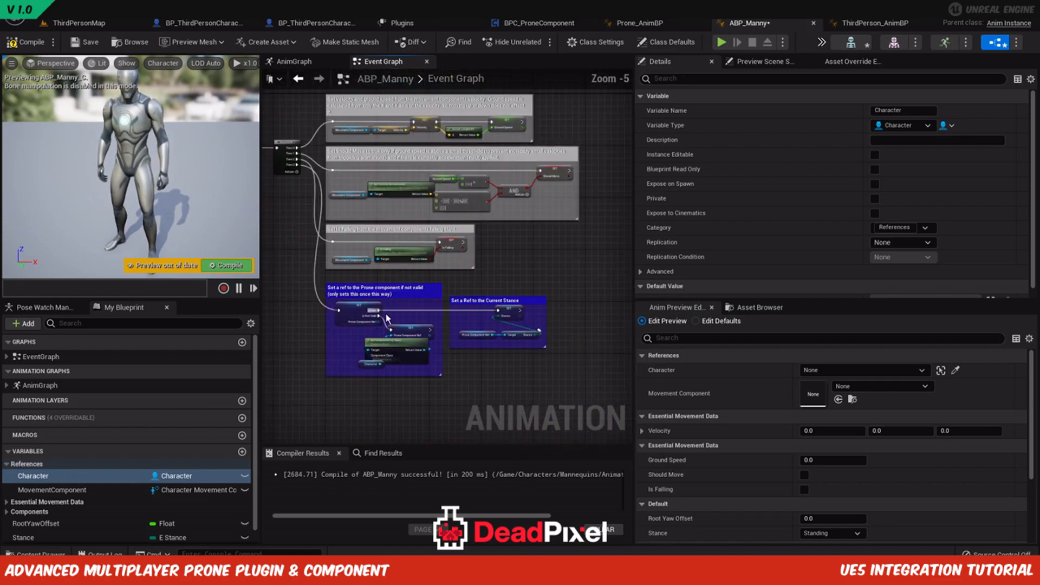
pyautogui.click(20, 43)
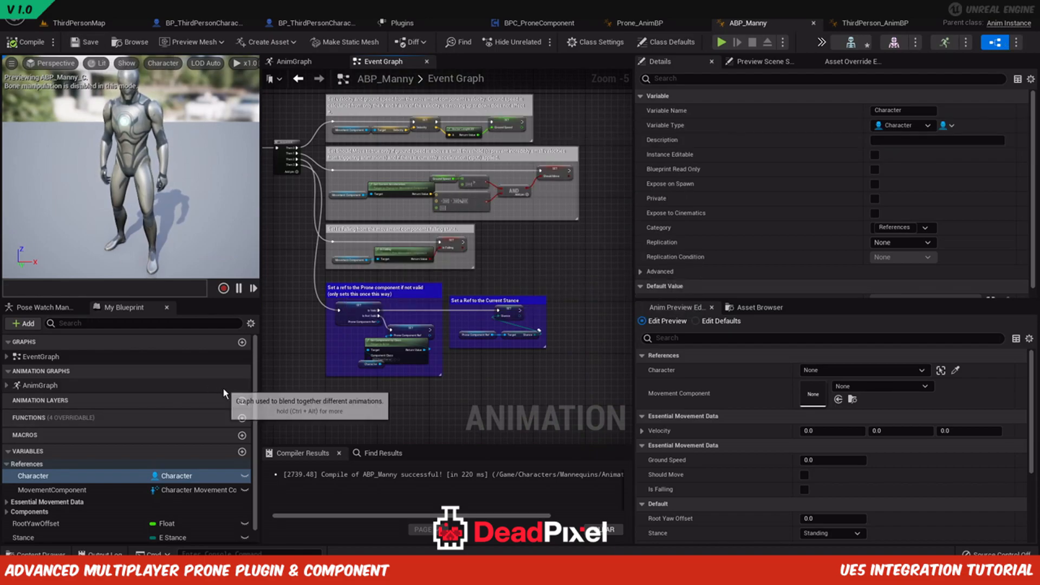
# Add a new function named TurnInPlace to ABP_Manny.
pyautogui.click(242, 418)
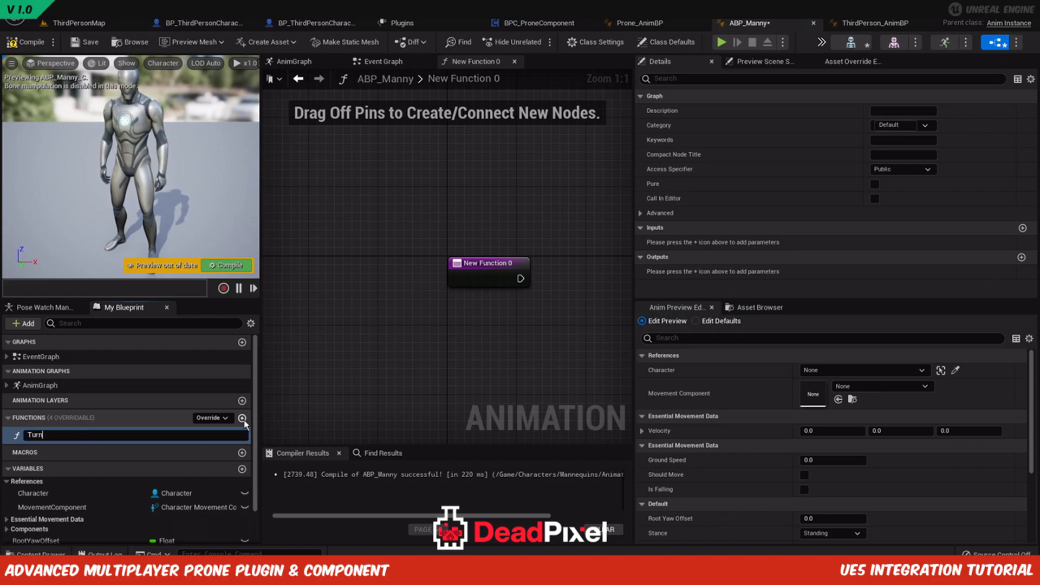
pyautogui.write('TurnInPlace')
pyautogui.press('Return')
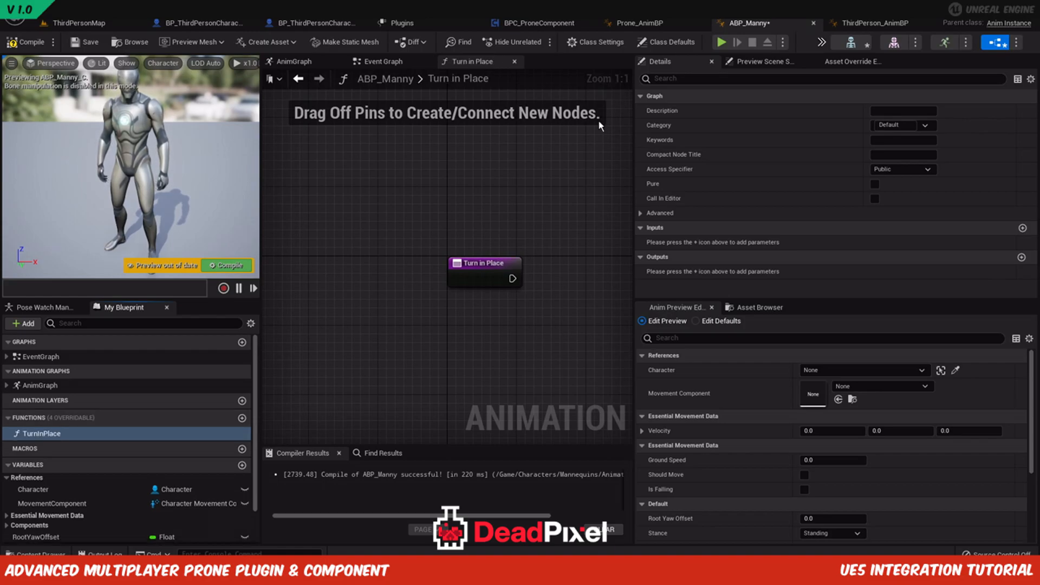
# Copy all nodes of ThirdPerson_AnimBP's Turn in Place function into ABP_Manny's TurnInPlace function and align them beside the entry node.
pyautogui.click(871, 28)
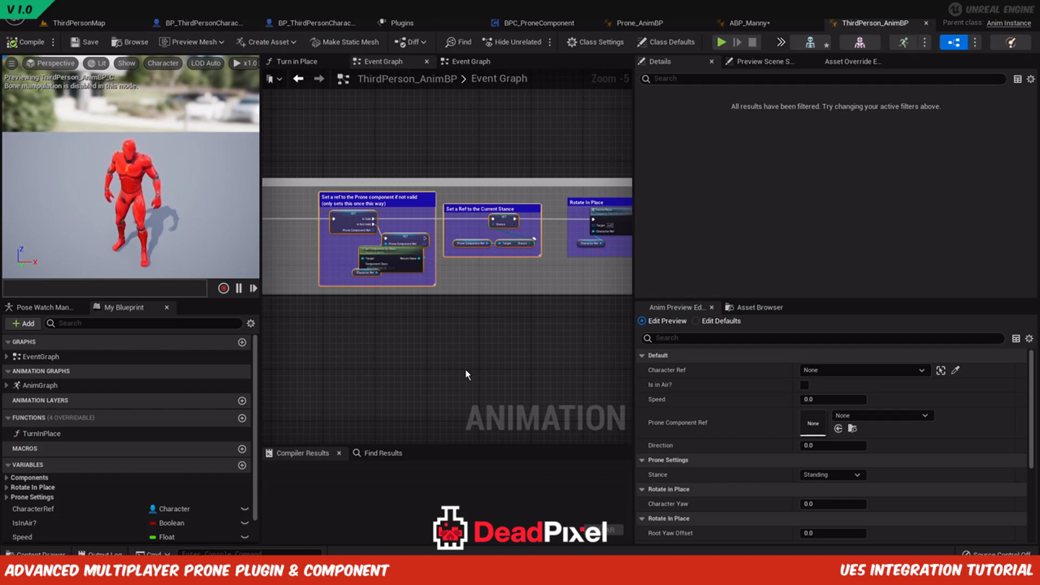
pyautogui.scroll(4, 570, 311)
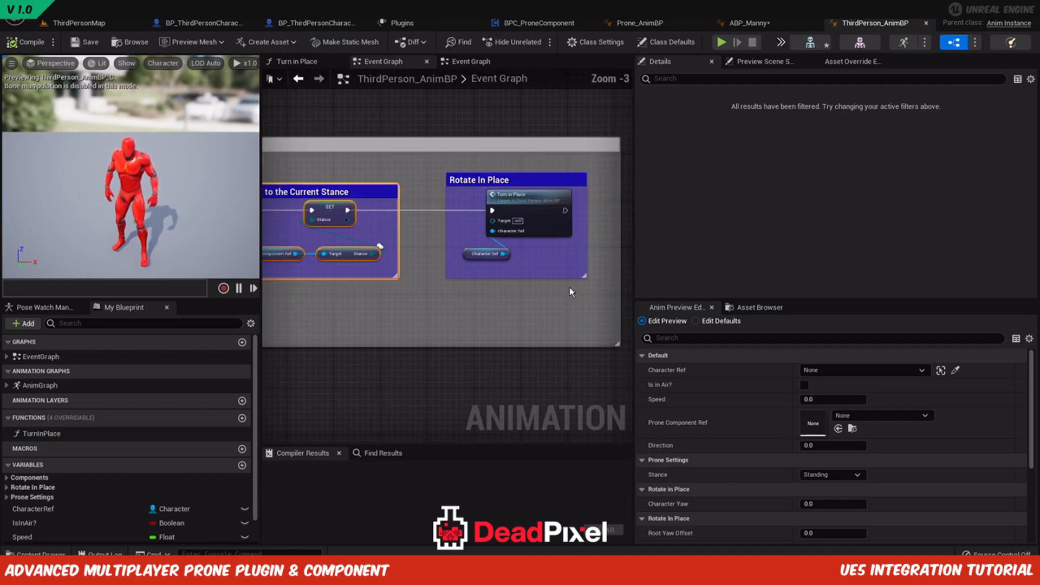
pyautogui.doubleClick(551, 210)
pyautogui.scroll(-5, 424, 266)
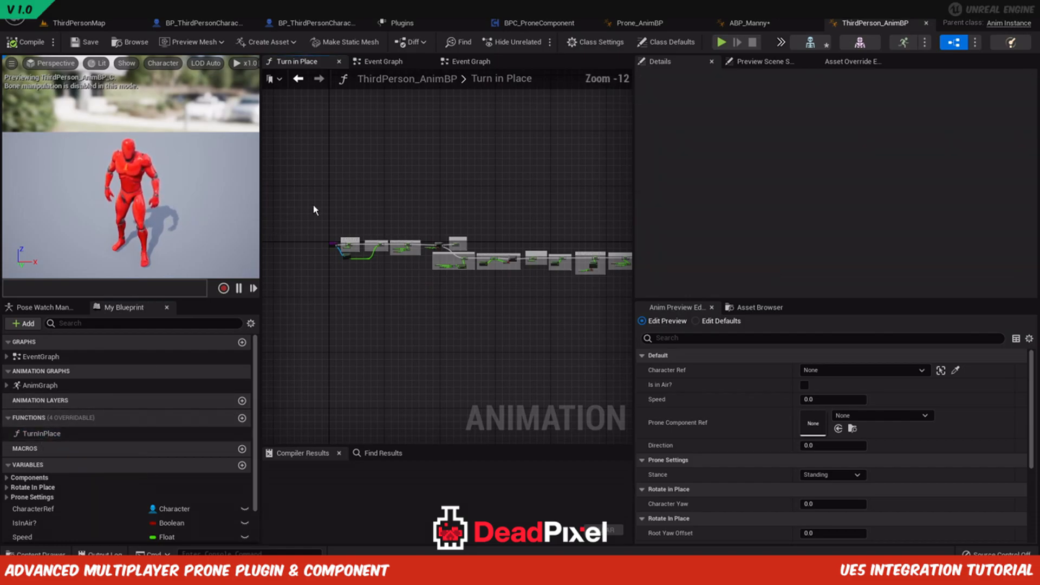
pyautogui.moveTo(544, 324); pyautogui.dragTo(555, 352)
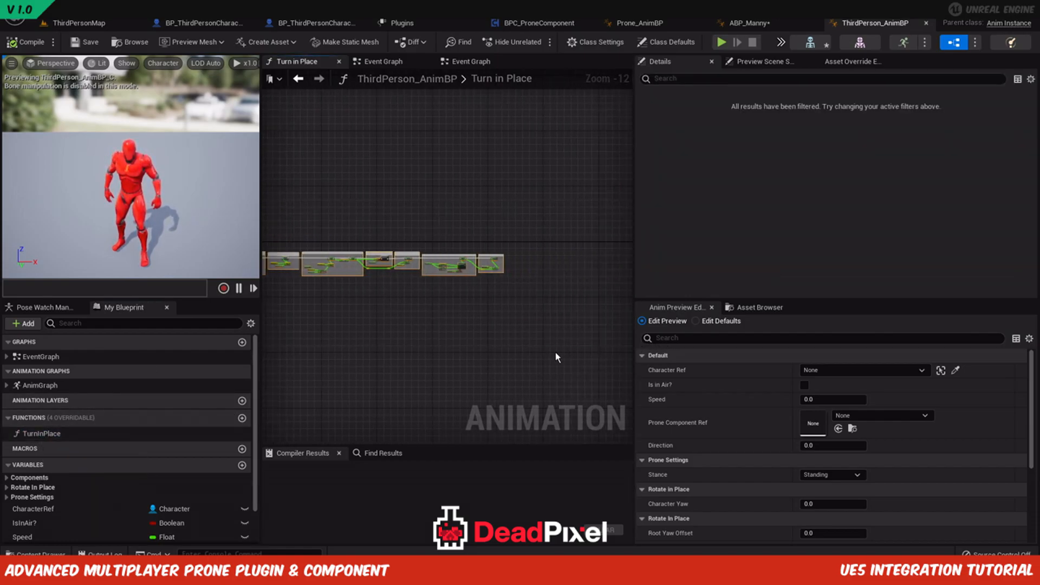
pyautogui.moveTo(353, 362); pyautogui.dragTo(561, 345, button='right')
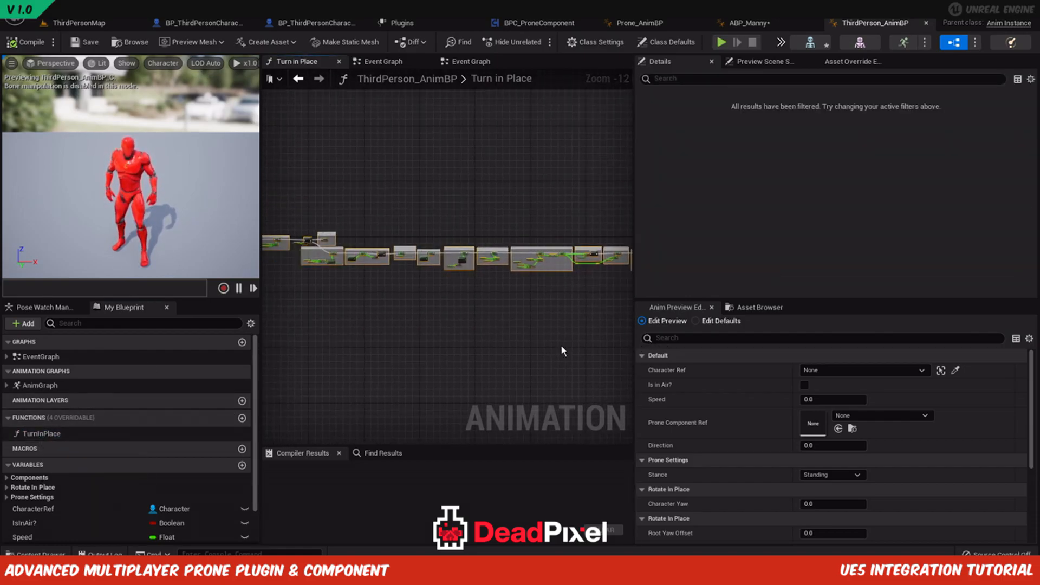
pyautogui.click(746, 25)
pyautogui.moveTo(447, 319); pyautogui.dragTo(413, 304, button='right')
pyautogui.hotkey('ctrl', 'v')
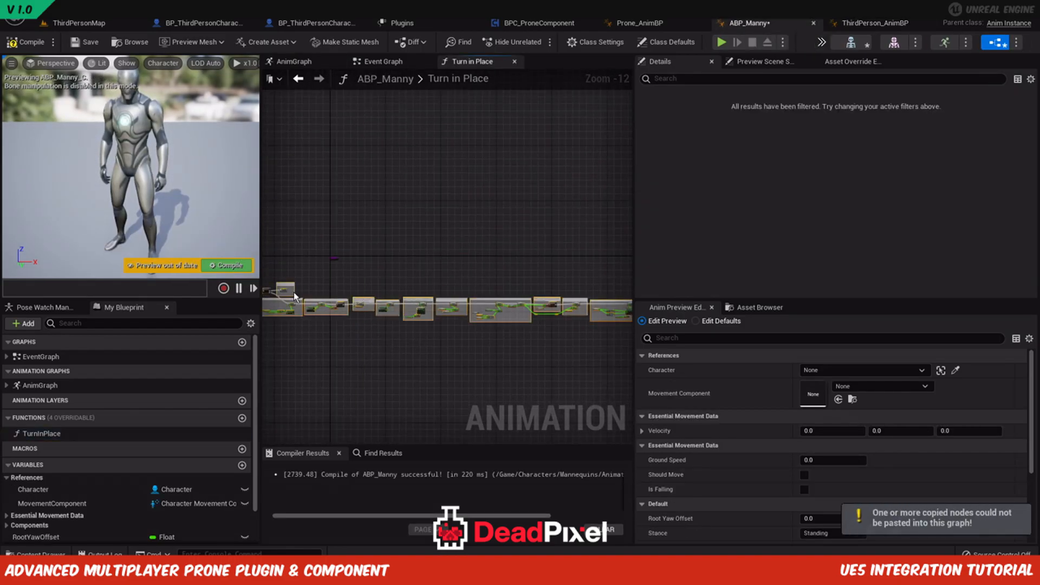
pyautogui.moveTo(274, 292); pyautogui.dragTo(453, 256)
# Connect the Turn in Place entry node's execution output to the Set Local Yaw Last Tick node.
pyautogui.scroll(1, 373, 264)
pyautogui.scroll(8, 372, 266)
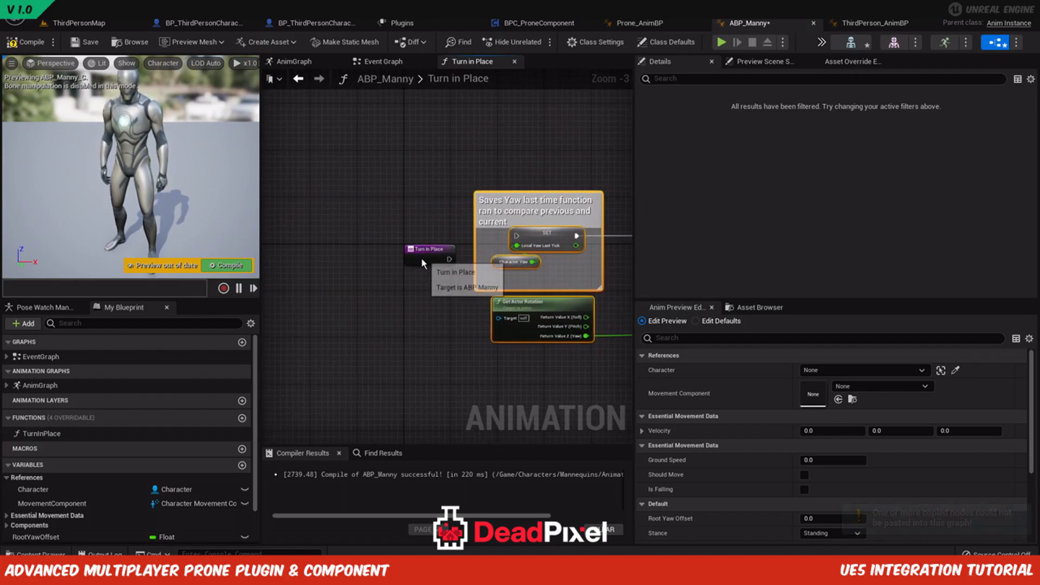
pyautogui.click(425, 234)
pyautogui.scroll(4, 425, 234)
pyautogui.moveTo(467, 238); pyautogui.dragTo(564, 241)
pyautogui.click(448, 279)
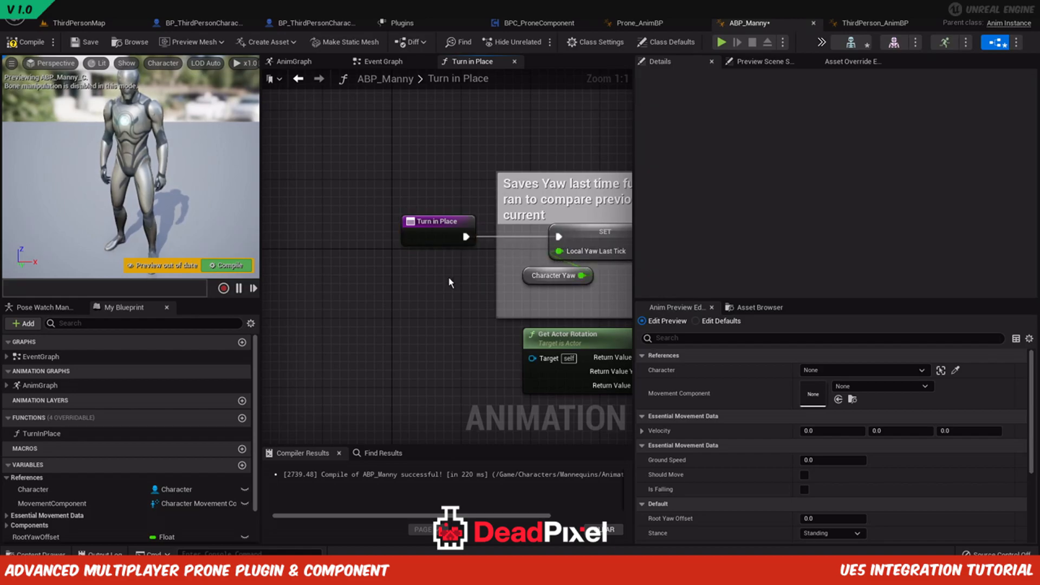
# Add an Actor input to TurnInPlace from Get Actor Rotation's Target and rename it Character.
pyautogui.moveTo(448, 279); pyautogui.dragTo(293, 253, button='right')
pyautogui.moveTo(371, 336); pyautogui.dragTo(487, 320, button='right')
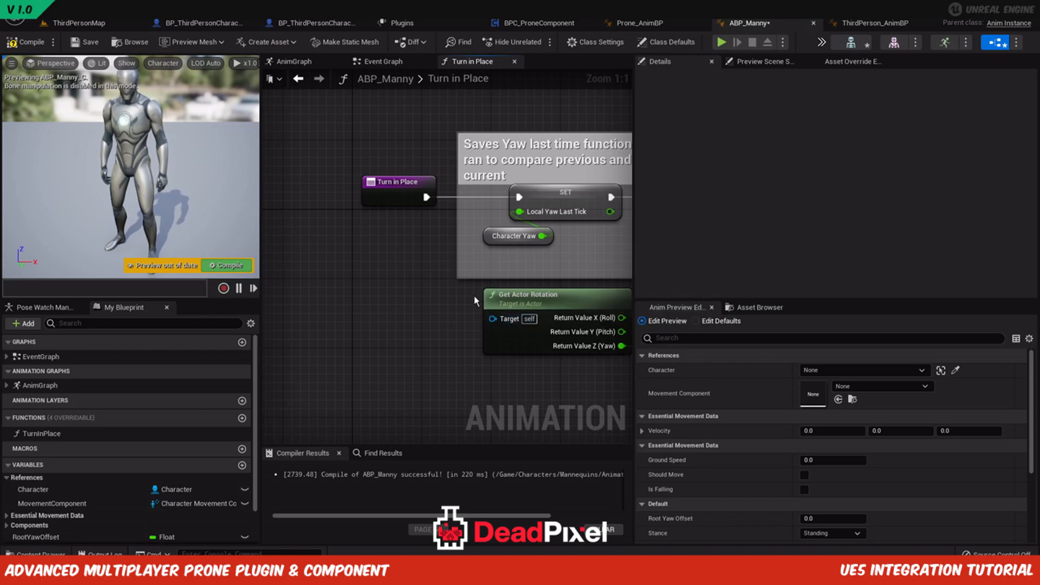
pyautogui.moveTo(493, 319); pyautogui.dragTo(403, 202)
pyautogui.click(396, 201)
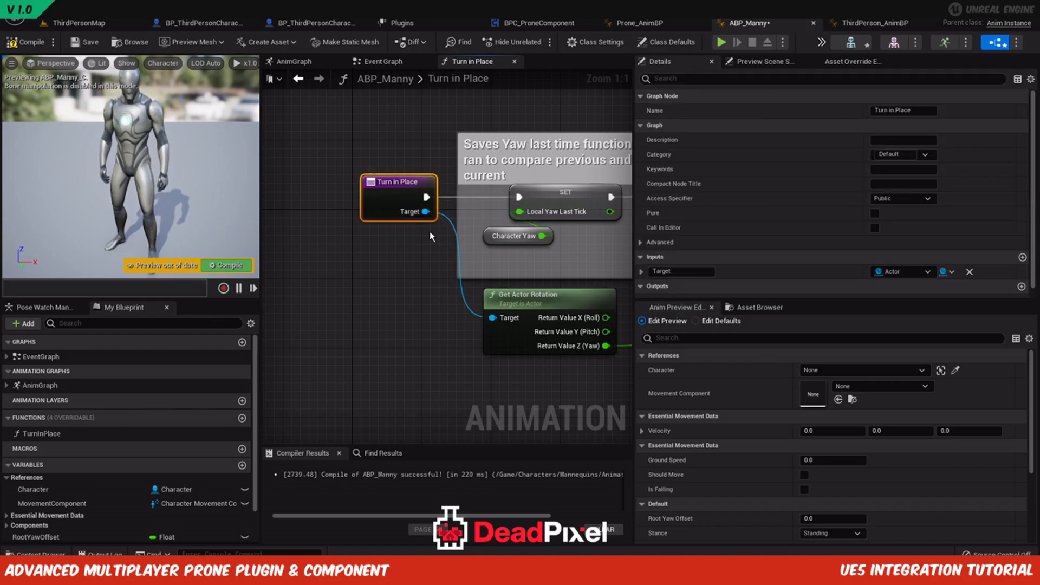
pyautogui.click(677, 271)
pyautogui.write('Character')
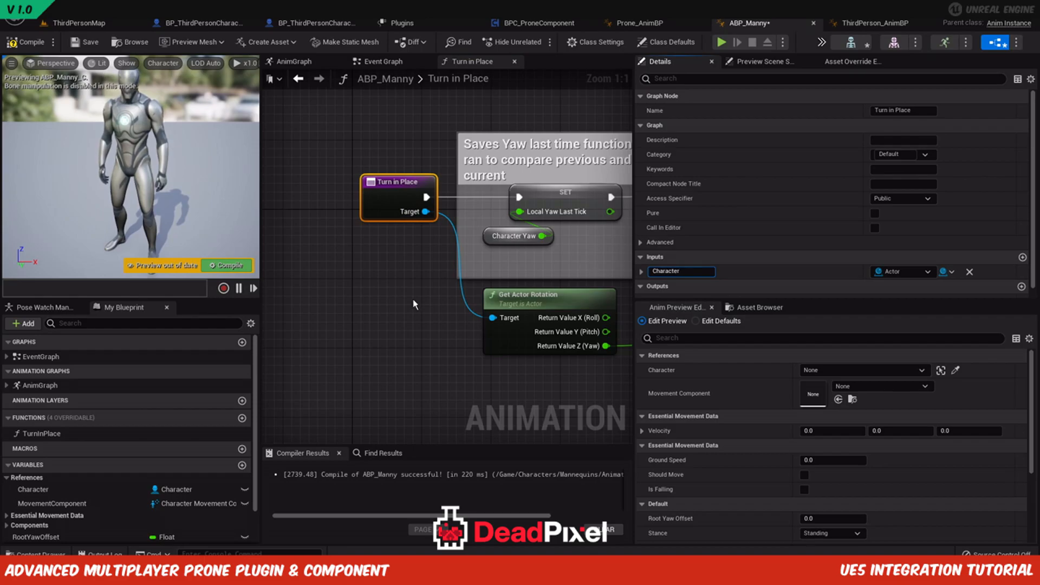
pyautogui.click(420, 281)
# In the Turn in Place function, create the missing CharacterYaw variable and the local variable LocalYawLastTick from their nodes.
pyautogui.moveTo(420, 281); pyautogui.dragTo(318, 278, button='right')
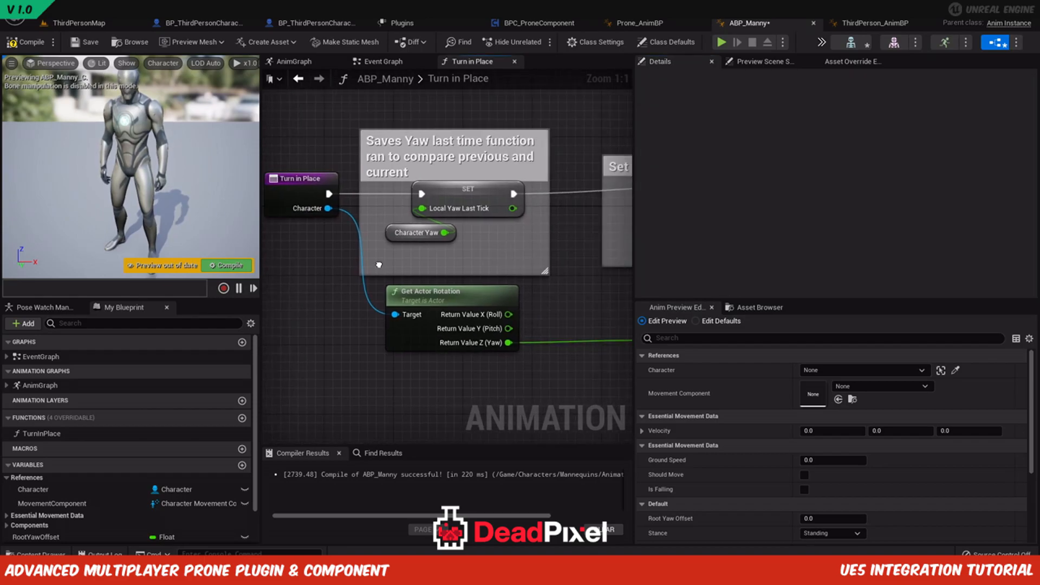
pyautogui.rightClick(386, 232)
pyautogui.click(416, 253)
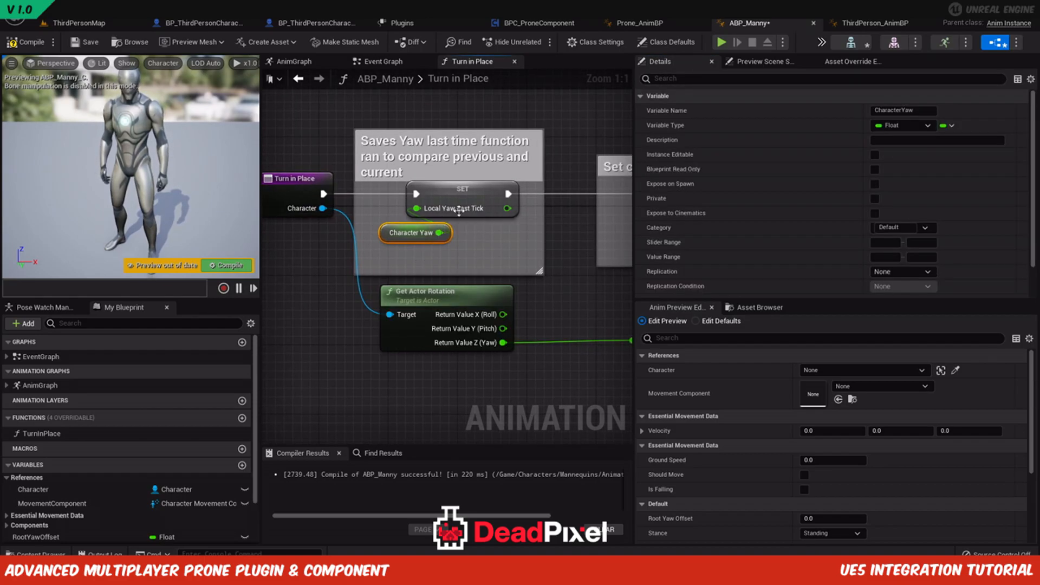
pyautogui.rightClick(468, 201)
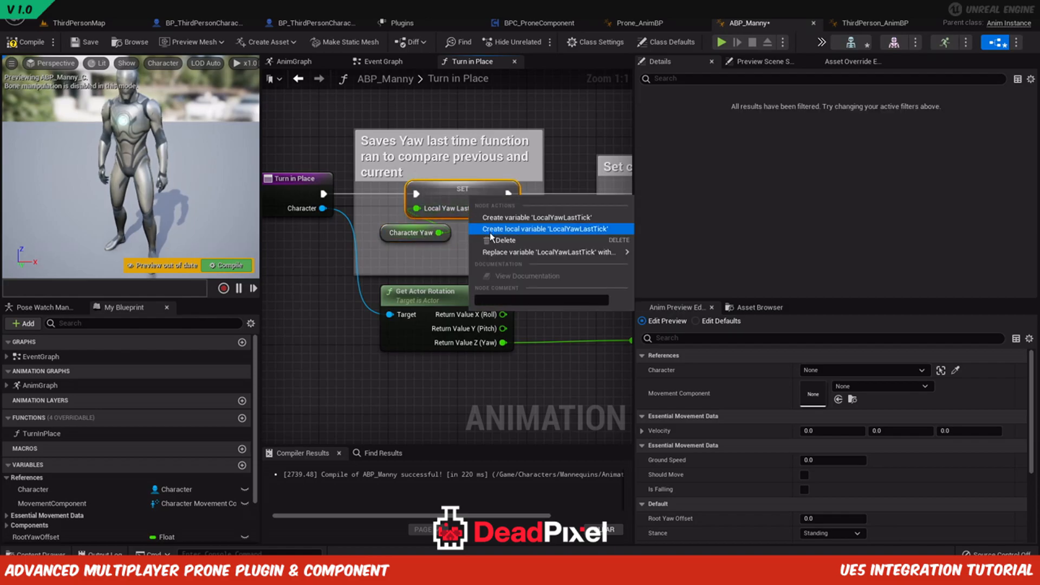
pyautogui.click(520, 232)
# Create the local variable LocalYawChangeOverFrame from the Set node in the frame-to-frame yaw section.
pyautogui.moveTo(546, 240); pyautogui.dragTo(252, 236, button='right')
pyautogui.rightClick(517, 188)
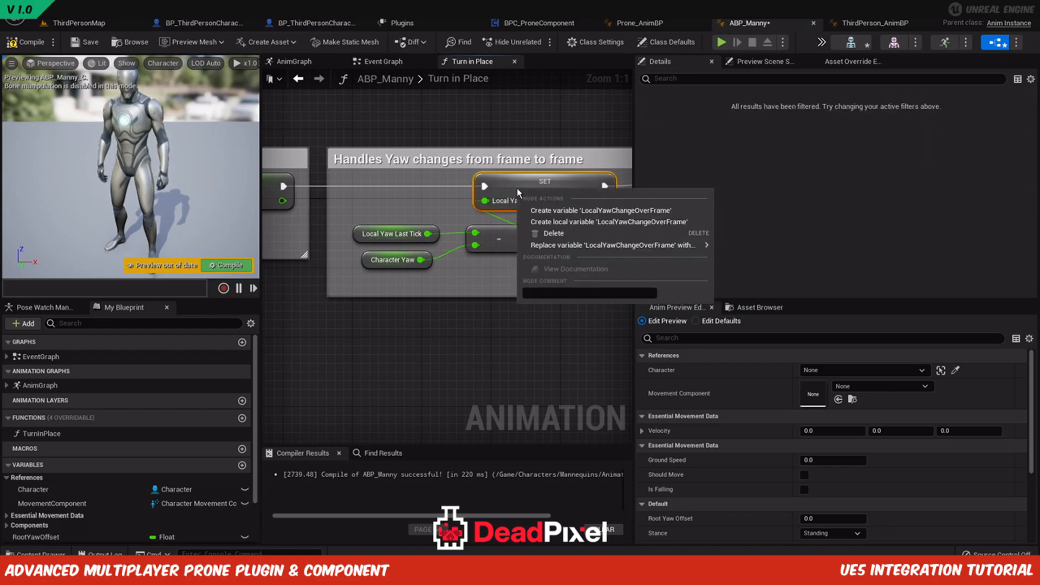
pyautogui.click(540, 226)
# Replace the missing Speed node in the movement check with the GroundSpeed variable.
pyautogui.moveTo(556, 262); pyautogui.dragTo(285, 262, button='right')
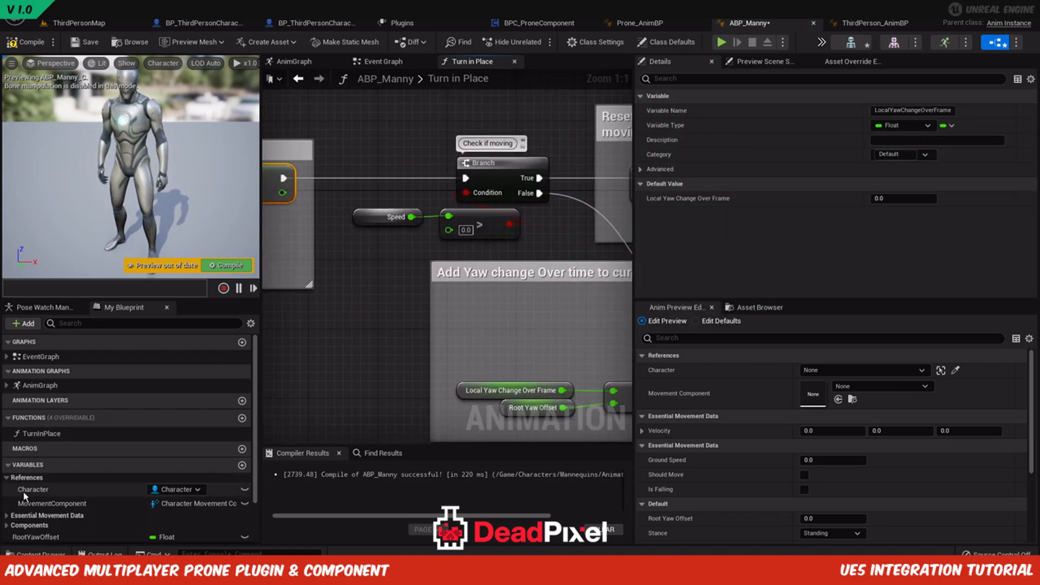
pyautogui.click(6, 515)
pyautogui.scroll(-2, 43, 487)
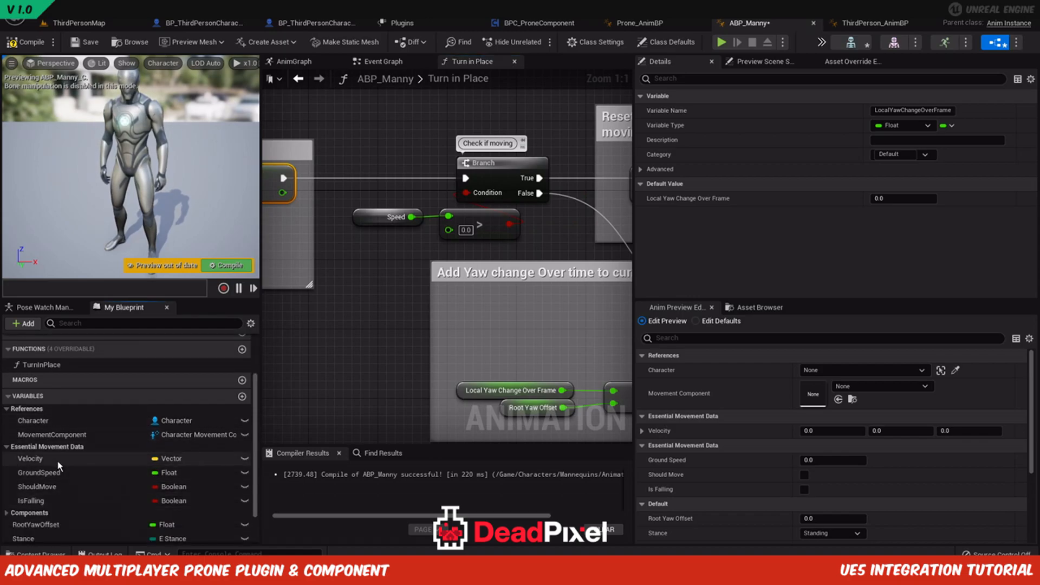
pyautogui.keyDown('ctrl'); pyautogui.moveTo(49, 472); pyautogui.dragTo(367, 218); pyautogui.keyUp('ctrl')
# Create the local variable LocalTurning from the Set node in the Turn In Place curve check.
pyautogui.moveTo(580, 306); pyautogui.dragTo(319, 275, button='right')
pyautogui.moveTo(551, 325); pyautogui.dragTo(264, 263, button='right')
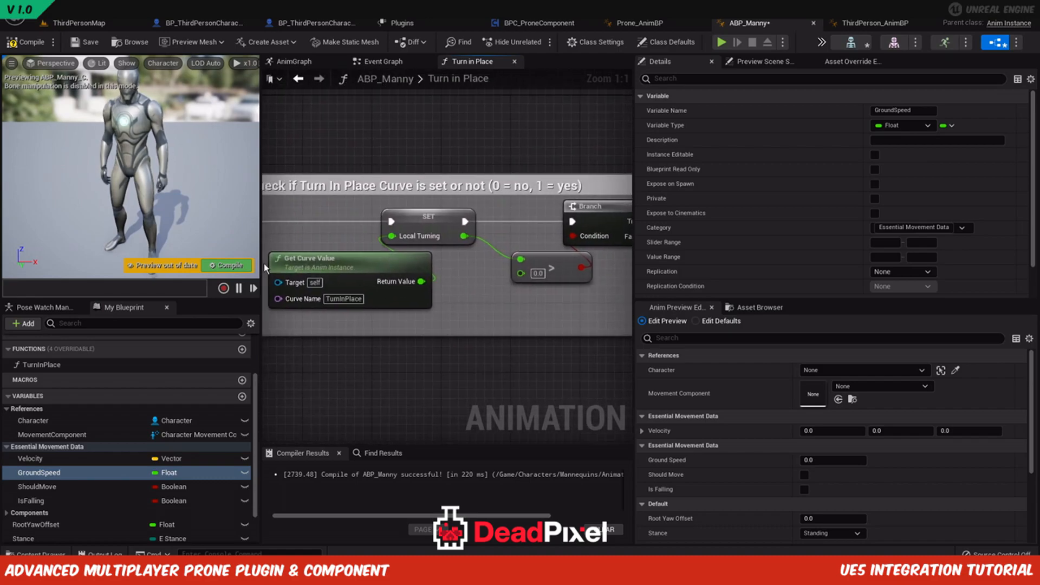
pyautogui.rightClick(418, 219)
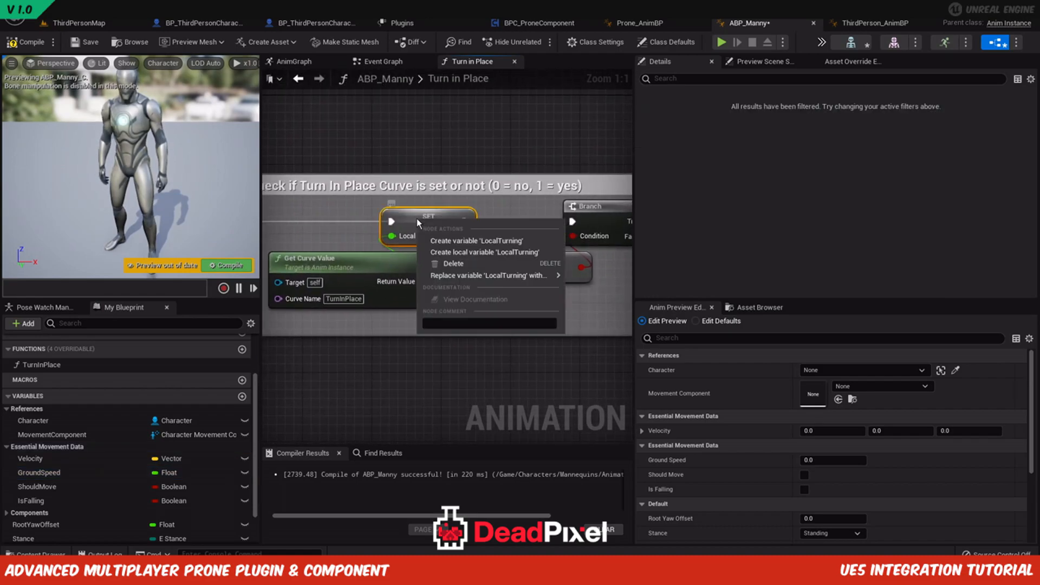
pyautogui.click(477, 252)
# Create the local variable LocalDistanceCurveLastFrame and the regular variable DistanceCurve from the nodes that save the distance curve.
pyautogui.moveTo(513, 302); pyautogui.dragTo(180, 295, button='right')
pyautogui.moveTo(497, 178); pyautogui.dragTo(462, 182, button='right')
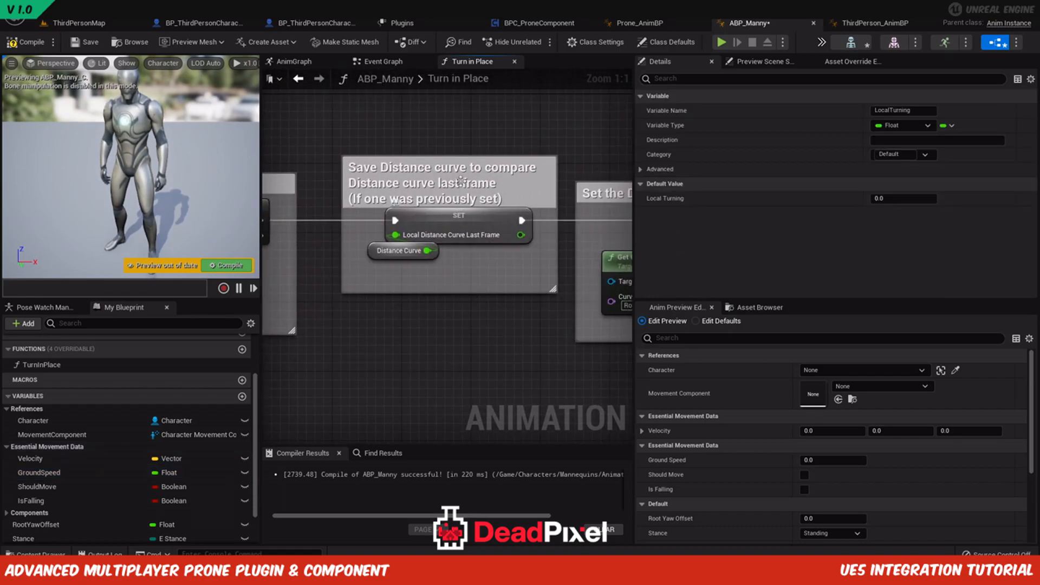
pyautogui.rightClick(449, 226)
pyautogui.click(493, 261)
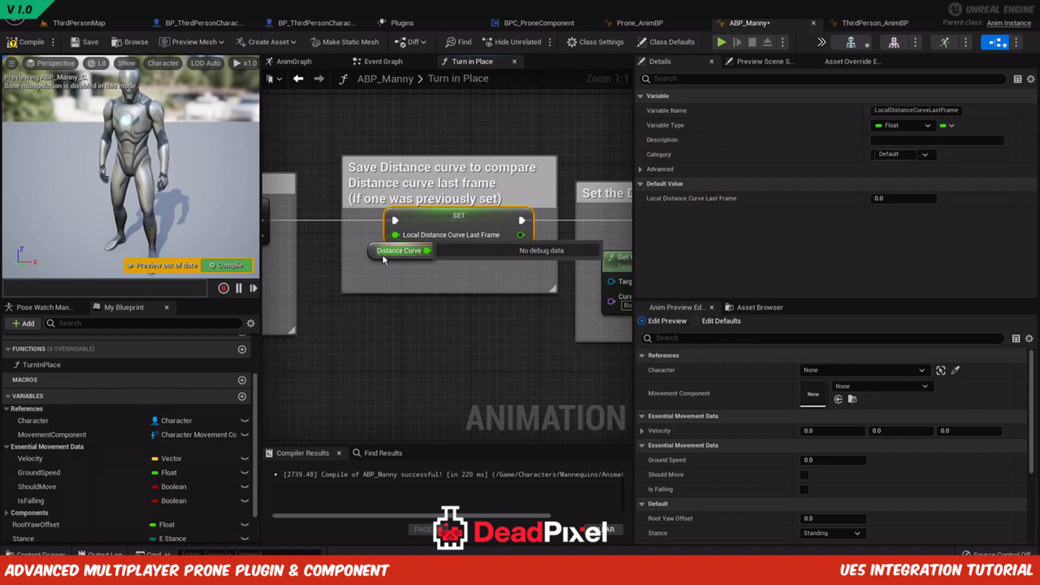
pyautogui.rightClick(372, 251)
pyautogui.click(403, 275)
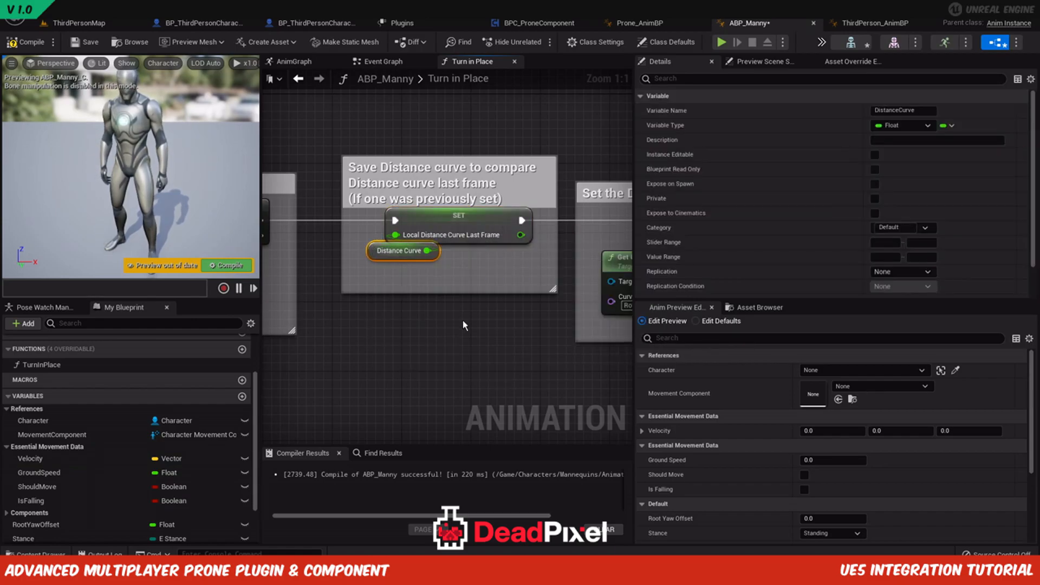
# Create the local variable LocalLeftOrRight from the Set node in the root offset check.
pyautogui.click(462, 320)
pyautogui.scroll(-2, 463, 320)
pyautogui.scroll(-1, 463, 322)
pyautogui.scroll(-3, 204, 448)
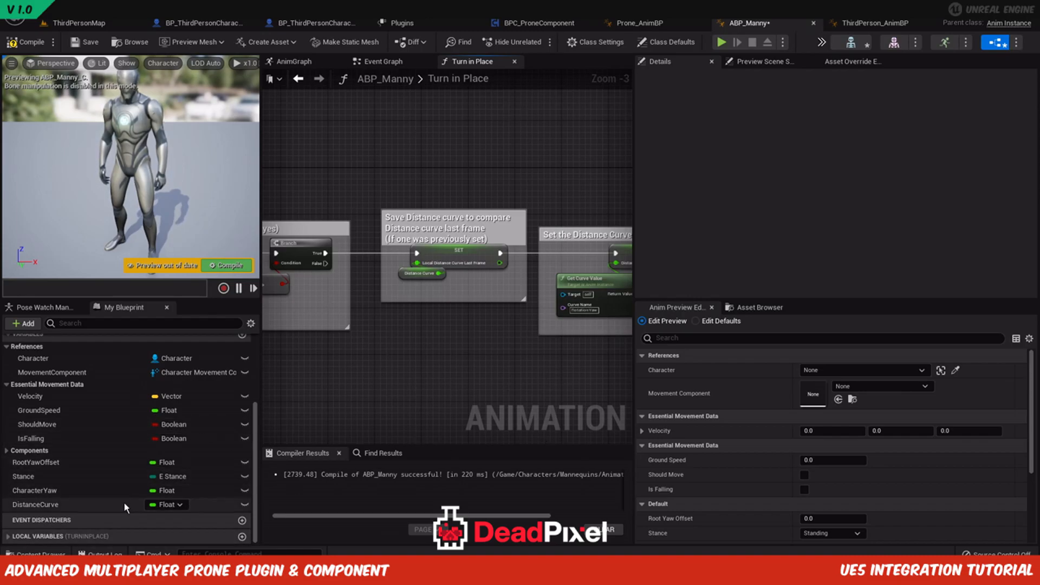
pyautogui.moveTo(472, 314); pyautogui.dragTo(325, 302, button='right')
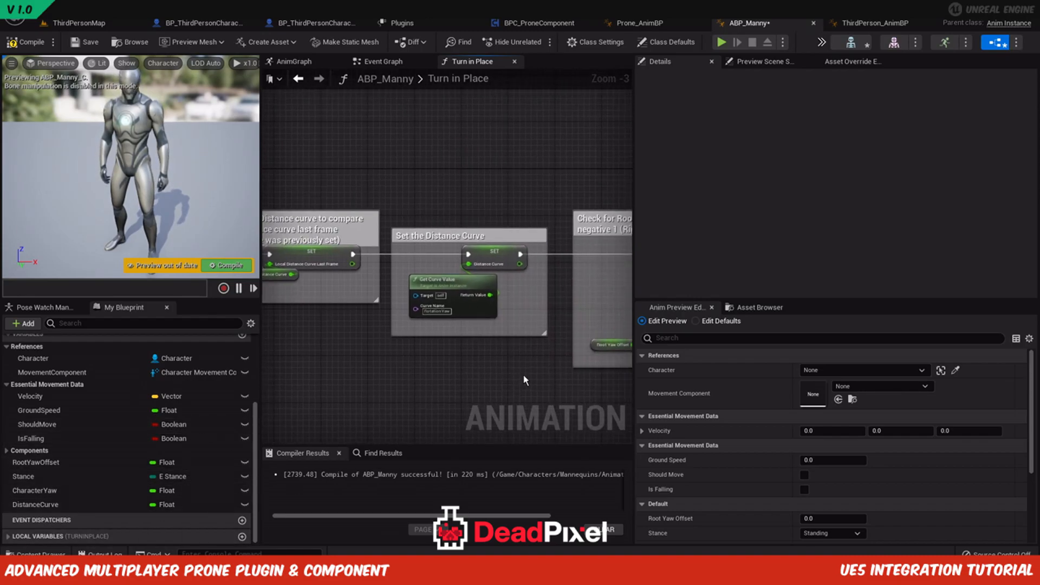
pyautogui.moveTo(389, 362); pyautogui.dragTo(151, 330, button='right')
pyautogui.rightClick(435, 243)
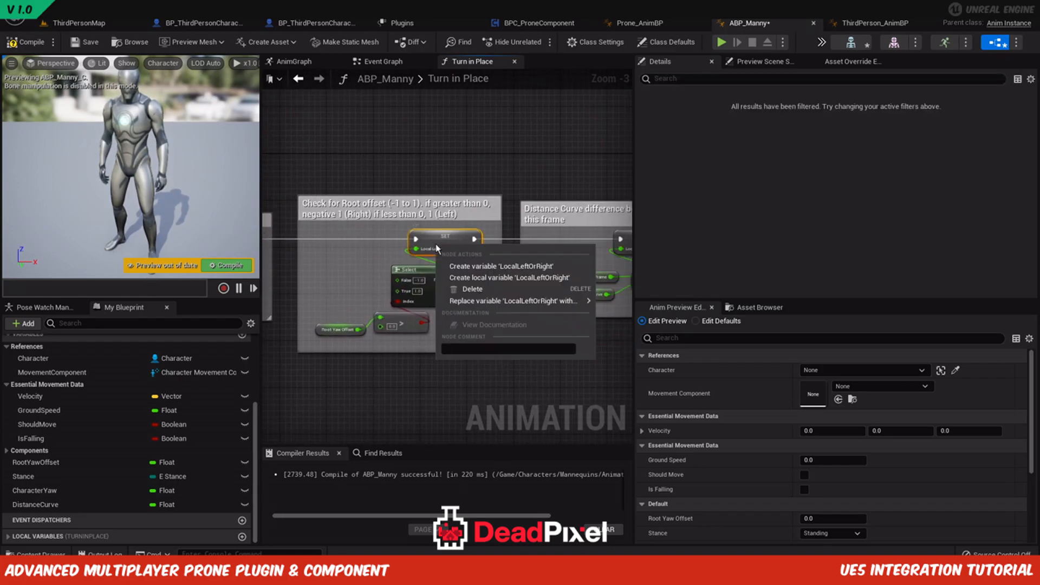
pyautogui.click(350, 291)
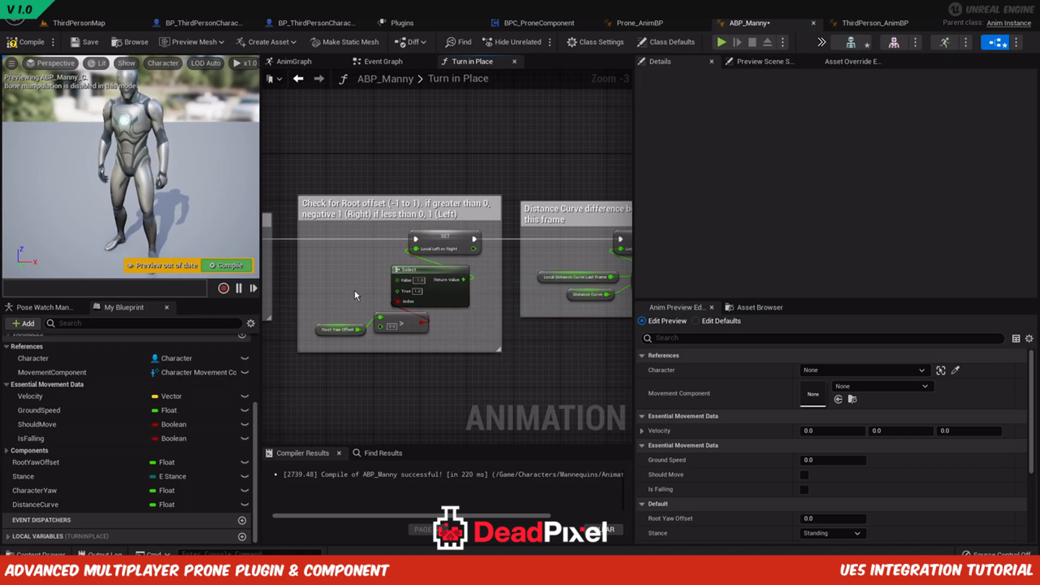
pyautogui.scroll(1, 350, 291)
pyautogui.rightClick(449, 239)
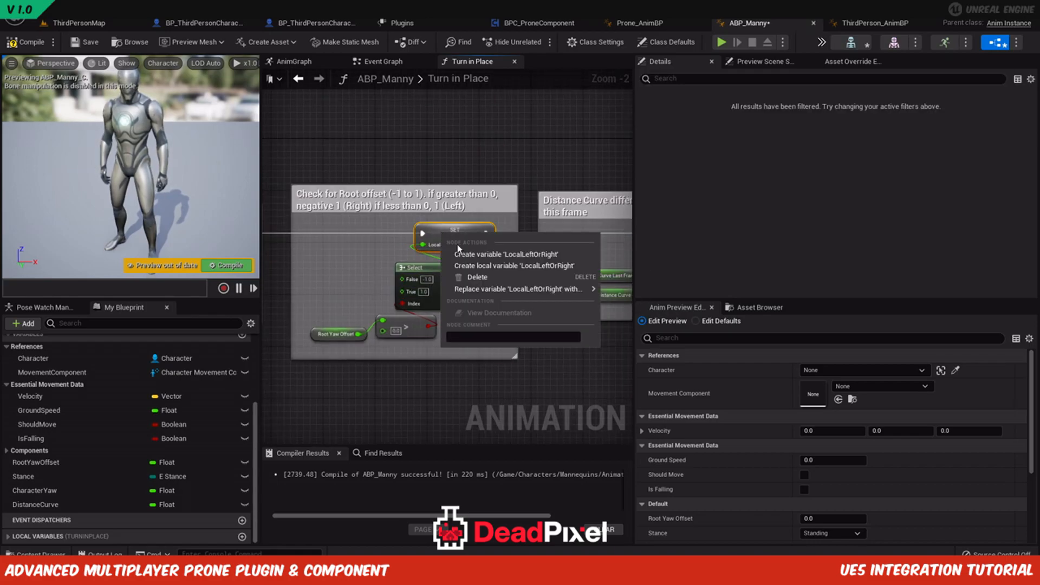
pyautogui.click(505, 266)
# Create local variables from the LocalDistanceCurveDifference Set node and the yaw offset Set node ahead of the max-angle check.
pyautogui.moveTo(538, 313); pyautogui.dragTo(213, 301, button='right')
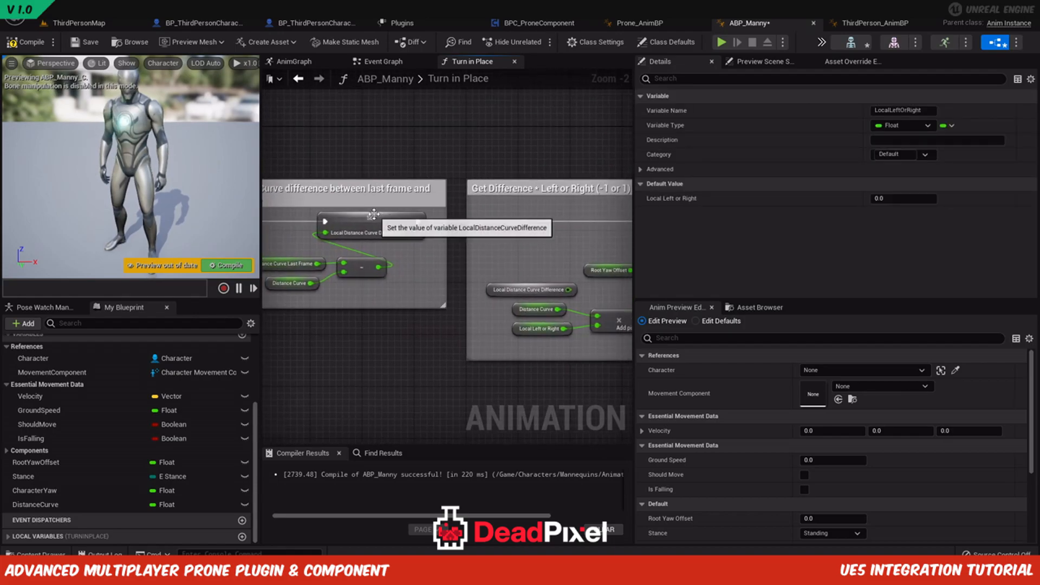
pyautogui.rightClick(374, 214)
pyautogui.click(421, 249)
pyautogui.moveTo(521, 262); pyautogui.dragTo(109, 251, button='right')
pyautogui.rightClick(449, 222)
pyautogui.click(480, 248)
# Create the variable MaxTurnInPlaceAngle from its node in the current offset check.
pyautogui.moveTo(531, 276); pyautogui.dragTo(391, 276, button='right')
pyautogui.rightClick(369, 258)
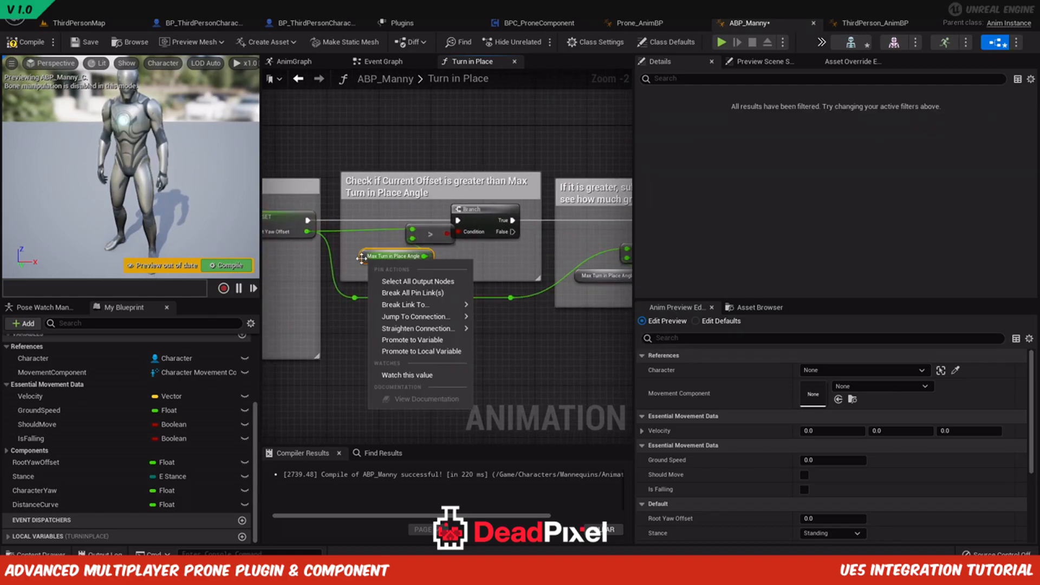
pyautogui.click(389, 275)
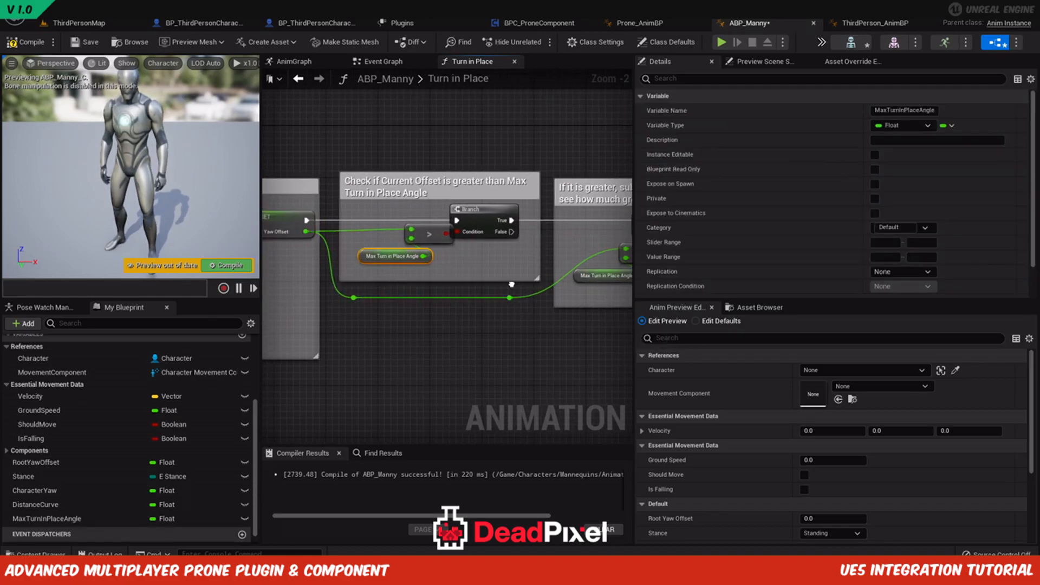
# Create the local variable LocalYawToSubtract from its Set node and compile ABP_Manny.
pyautogui.moveTo(553, 276); pyautogui.dragTo(369, 276, button='right')
pyautogui.rightClick(486, 233)
pyautogui.click(512, 265)
pyautogui.moveTo(513, 265); pyautogui.dragTo(404, 212, button='right')
pyautogui.click(28, 45)
pyautogui.scroll(-2, 336, 266)
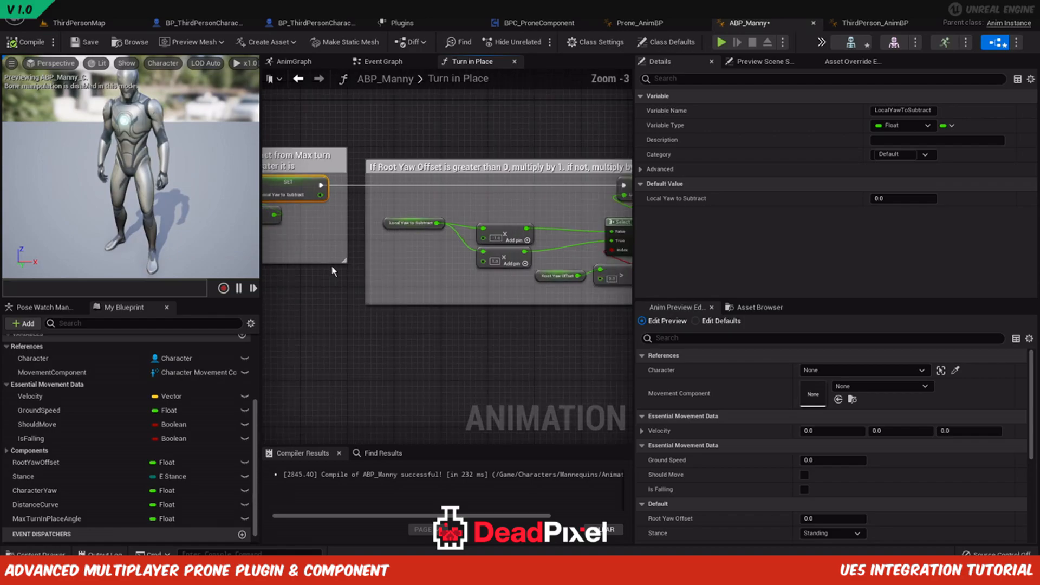
# Add a TurnInPlace function call to the Event Graph, beyond the Set a Ref to the Current Stance section.
pyautogui.click(377, 66)
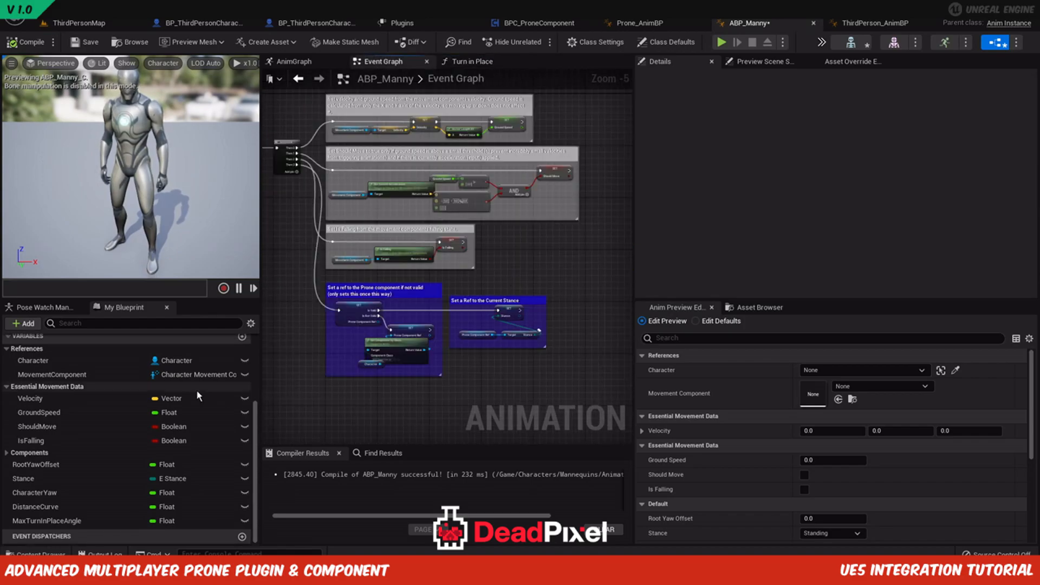
pyautogui.scroll(5, 41, 418)
pyautogui.click(39, 433)
pyautogui.moveTo(356, 378); pyautogui.dragTo(576, 304)
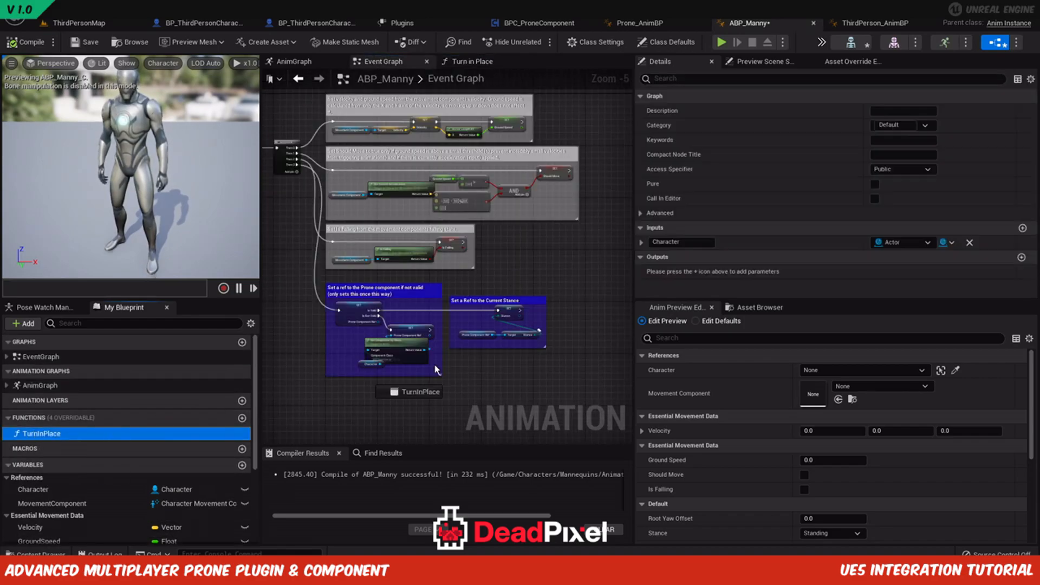
# Feed the Character reference variable into the Turn in Place call's Character input and place its node beneath the call.
pyautogui.scroll(4, 576, 303)
pyautogui.moveTo(545, 352); pyautogui.dragTo(506, 293, button='right')
pyautogui.moveTo(78, 491); pyautogui.dragTo(538, 286)
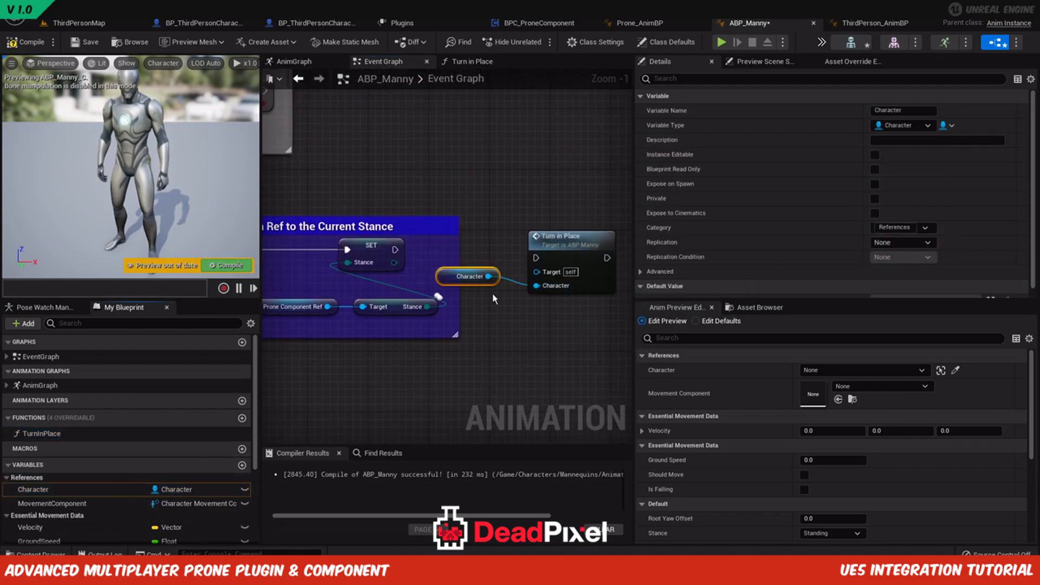
pyautogui.moveTo(461, 279); pyautogui.dragTo(537, 309)
# Connect the Set Stance node's execution output to Turn in Place, align the call with it, and compile the blueprint.
pyautogui.moveTo(395, 250); pyautogui.dragTo(566, 303)
pyautogui.moveTo(571, 258); pyautogui.dragTo(565, 249)
pyautogui.click(461, 187)
pyautogui.click(26, 42)
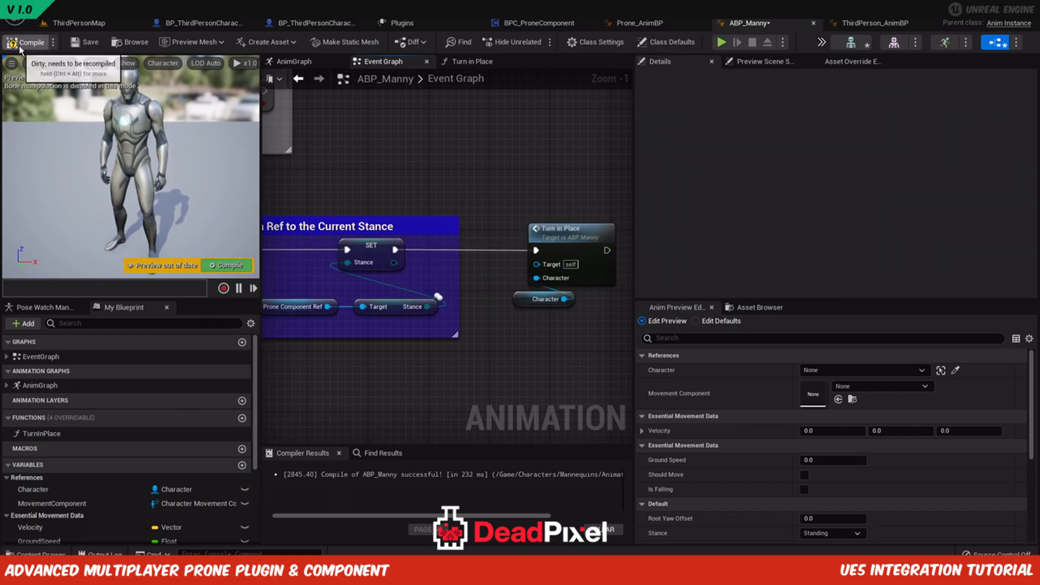
pyautogui.scroll(-4, 503, 365)
pyautogui.moveTo(367, 323); pyautogui.dragTo(498, 257, button='right')
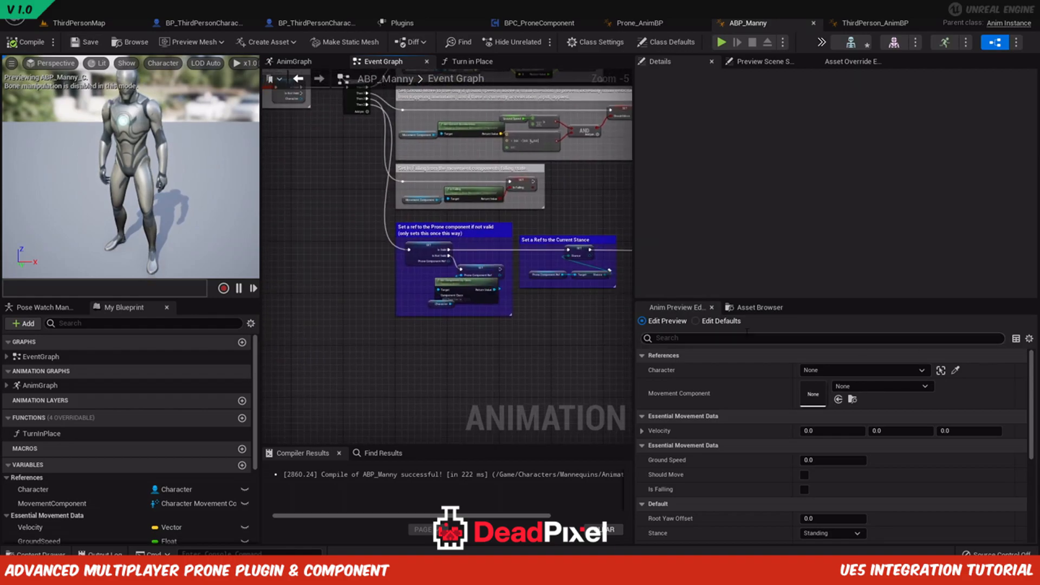
pyautogui.moveTo(356, 129); pyautogui.dragTo(326, 183, button='right')
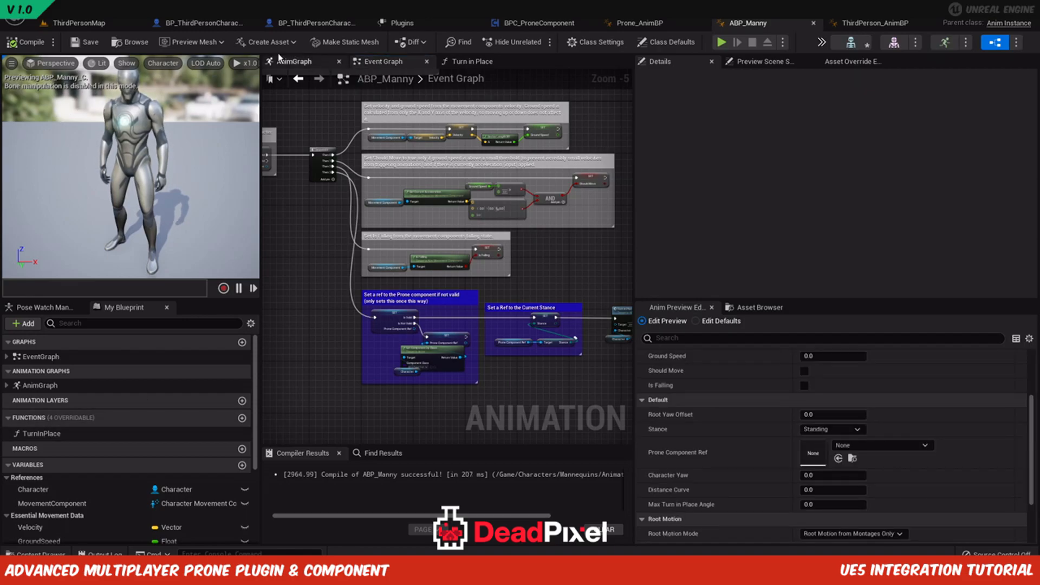
# Browse the plugin's EnterExit animations and Mannequin_UE4's Rigs folder in the ThirdPersonMap level's project content.
pyautogui.click(108, 24)
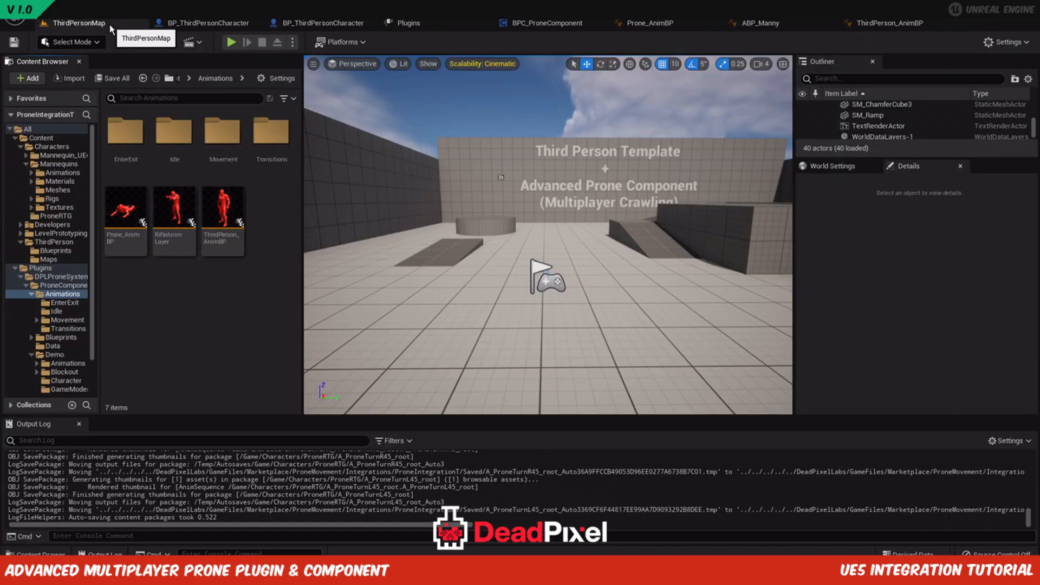
pyautogui.doubleClick(122, 155)
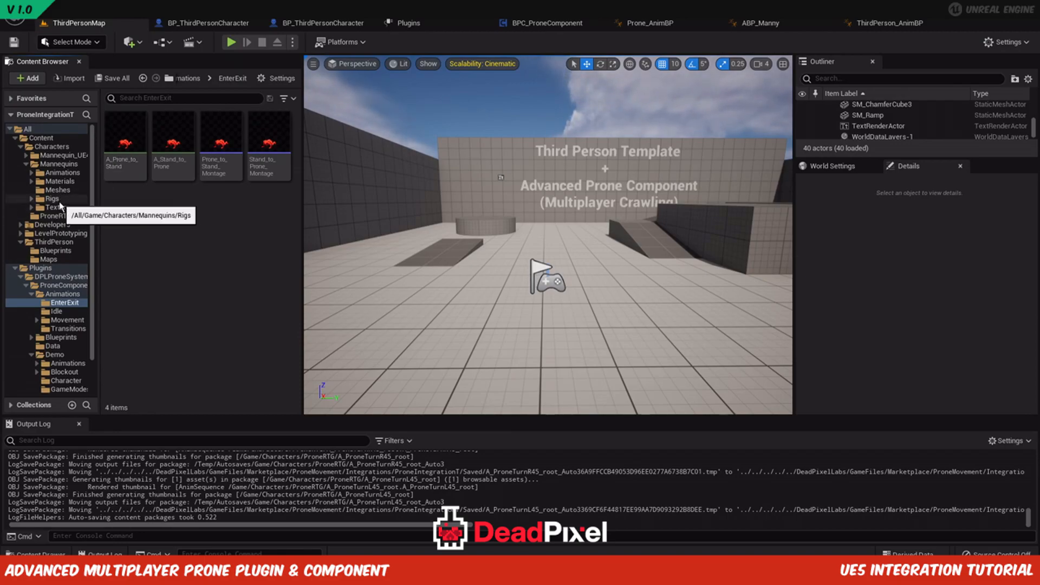
pyautogui.click(68, 157)
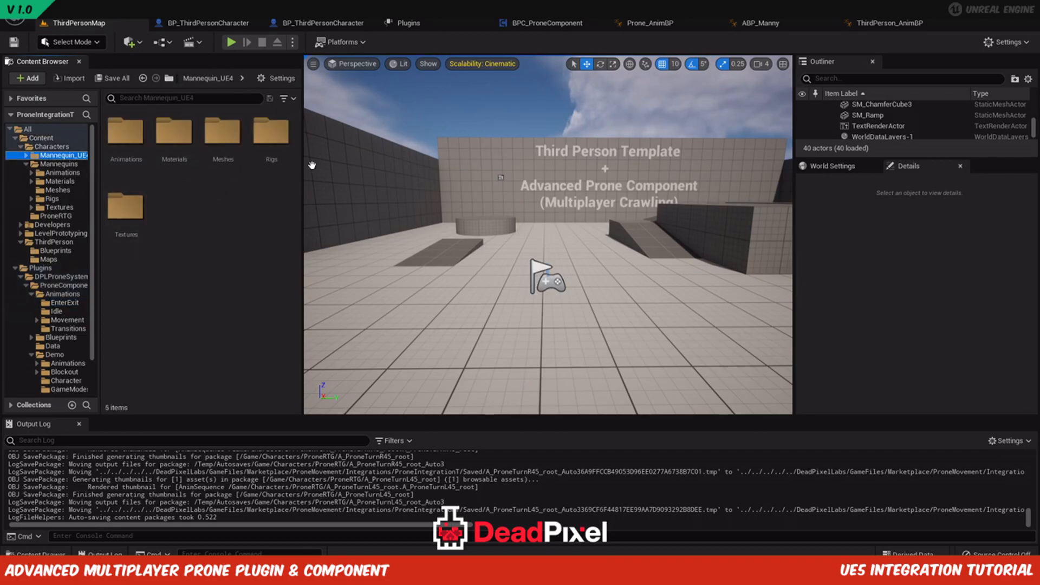
pyautogui.doubleClick(269, 162)
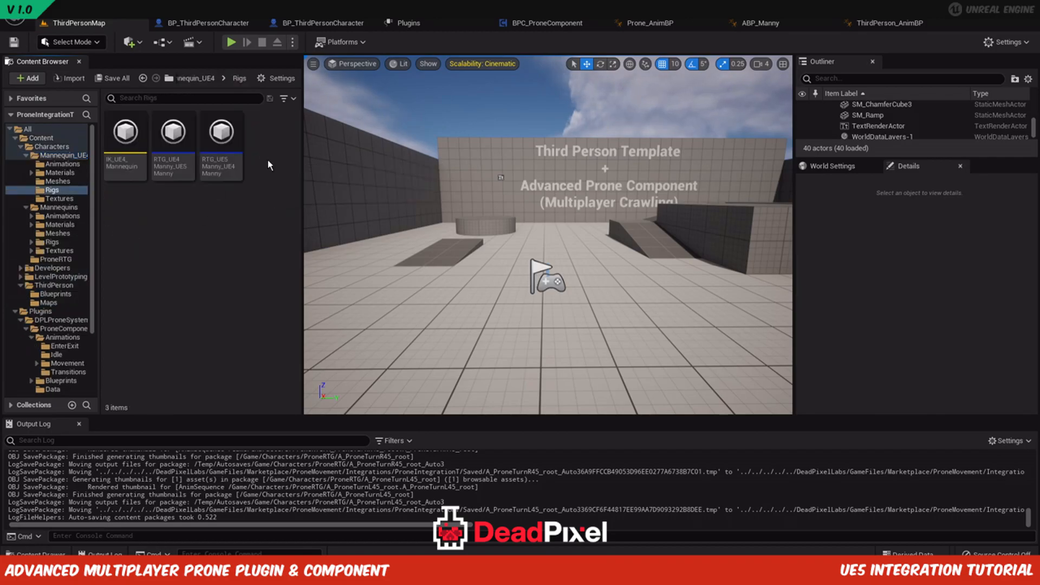
# Check the asset actions for A_Prone_to_Stand in EnterExit and open the UE4 Manny to UE5 Manny retargeter from Mannequin_UE4's Rigs folder.
pyautogui.click(54, 347)
pyautogui.rightClick(129, 163)
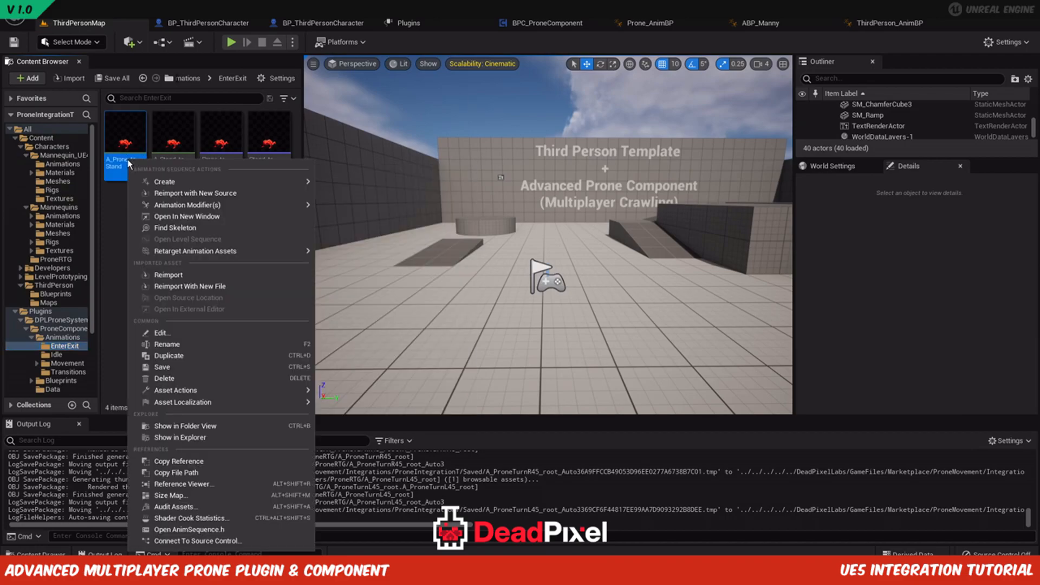
pyautogui.click(56, 189)
pyautogui.doubleClick(186, 157)
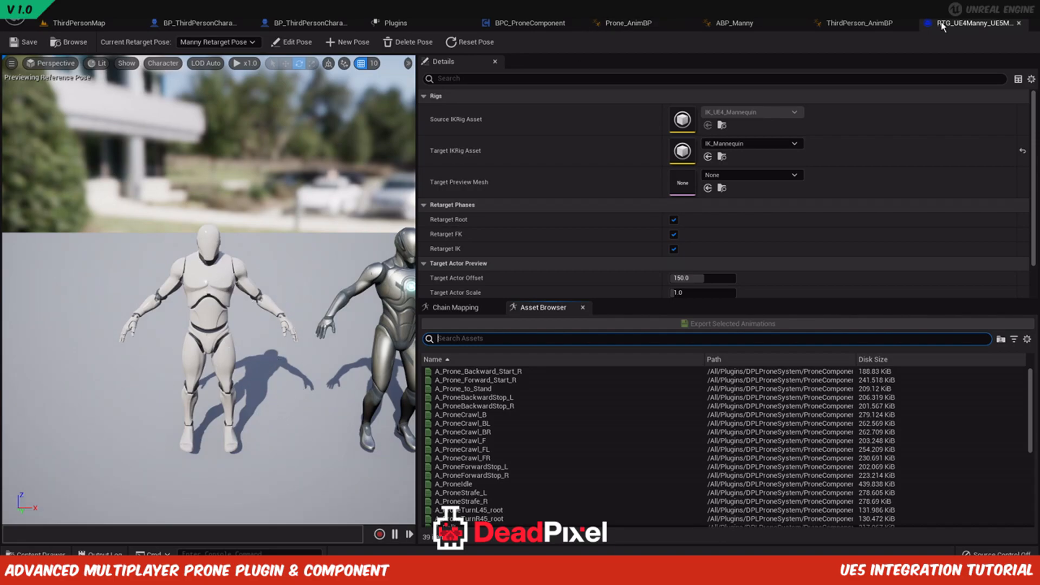
# Select A_Prone_to_Stand in the retargeter and look through the prone, roll and crouch animations available for export.
pyautogui.click(480, 389)
pyautogui.scroll(-1, 567, 452)
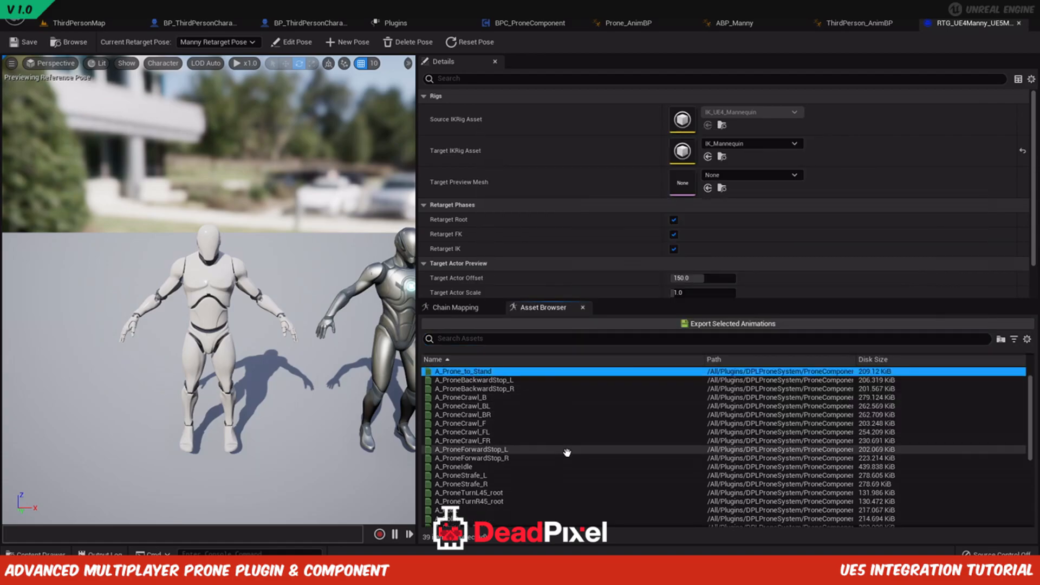
pyautogui.scroll(-5, 548, 458)
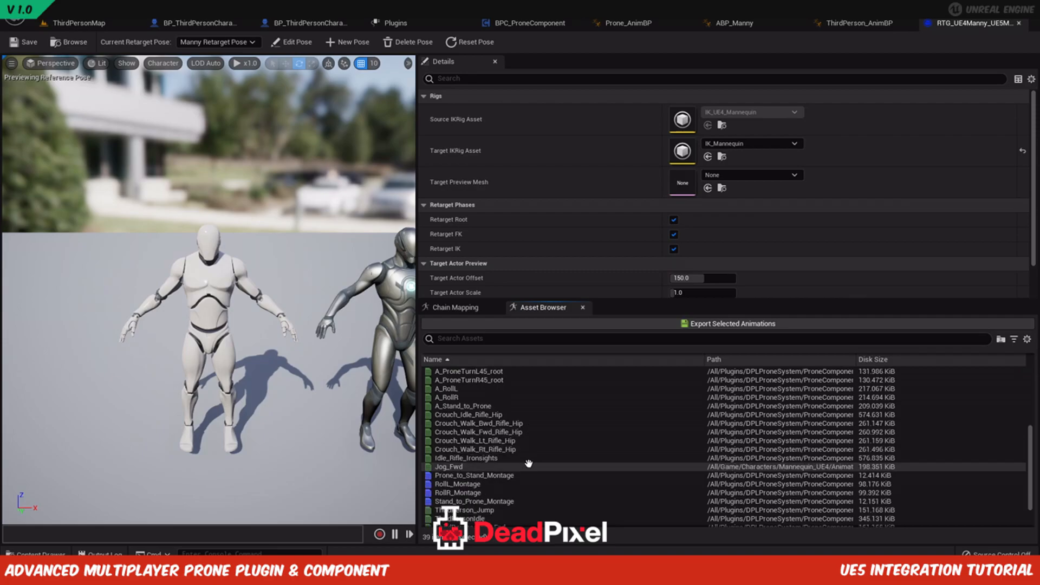
pyautogui.scroll(2, 504, 450)
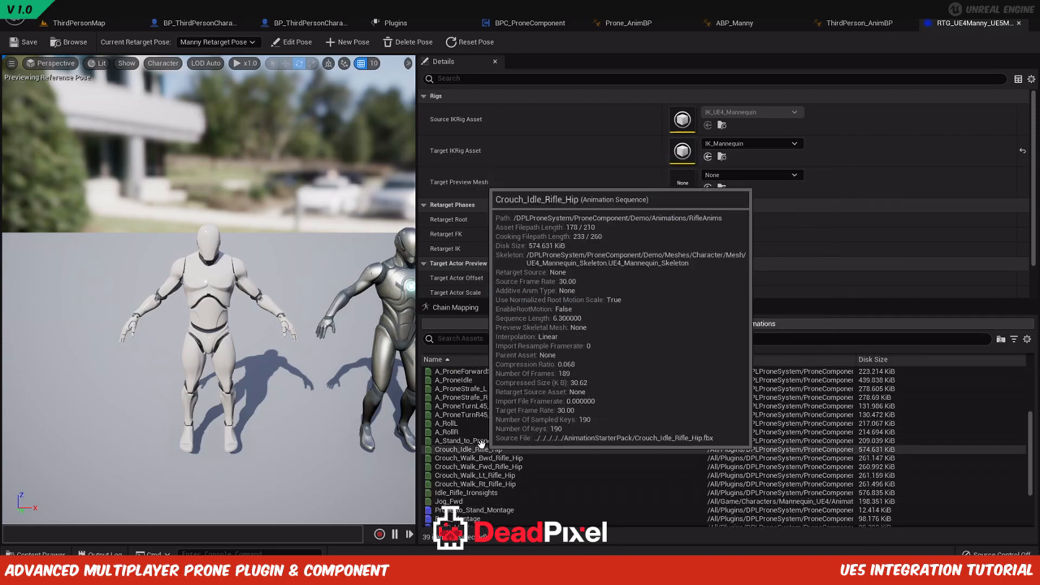
# Add A_Stand_to_Prone, A_RollR and A_RollL to the animation selection in the retargeter's asset list.
pyautogui.scroll(4, 504, 433)
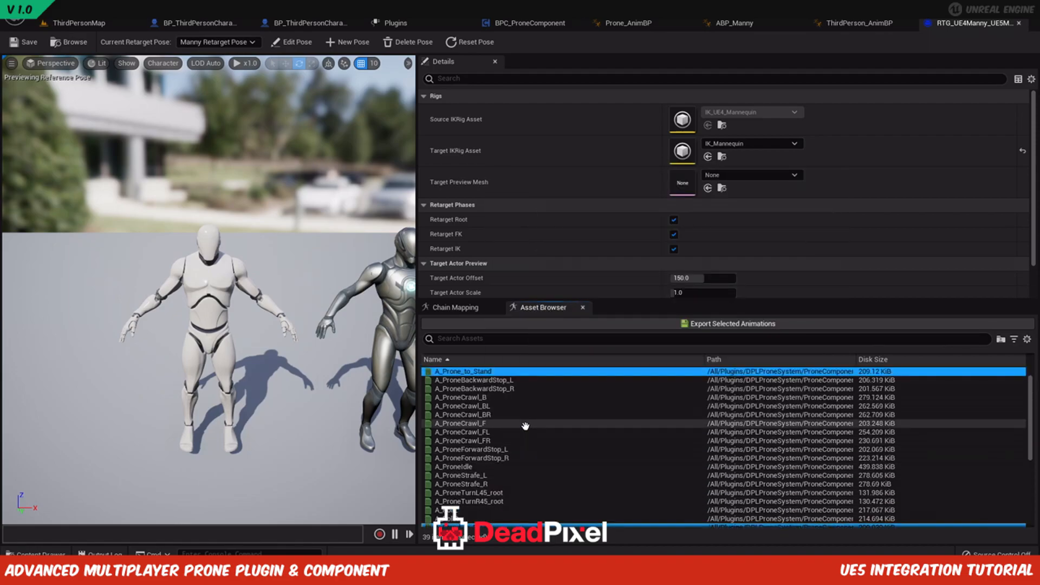
pyautogui.scroll(-3, 525, 426)
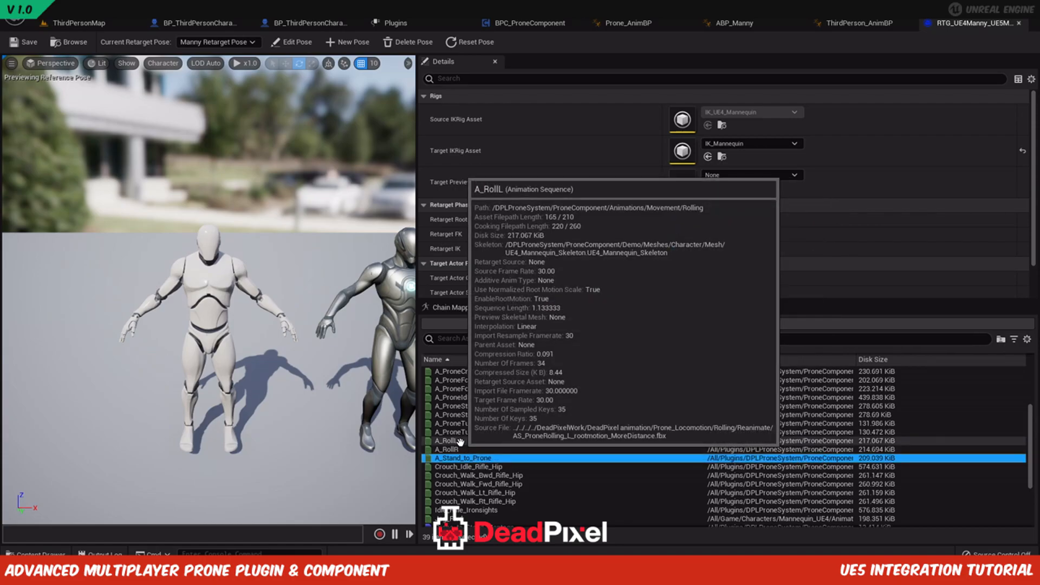
pyautogui.keyDown('ctrl'); pyautogui.click(460, 449); pyautogui.keyUp('ctrl')
pyautogui.keyDown('ctrl'); pyautogui.click(462, 441); pyautogui.keyUp('ctrl')
pyautogui.scroll(-3, 532, 462)
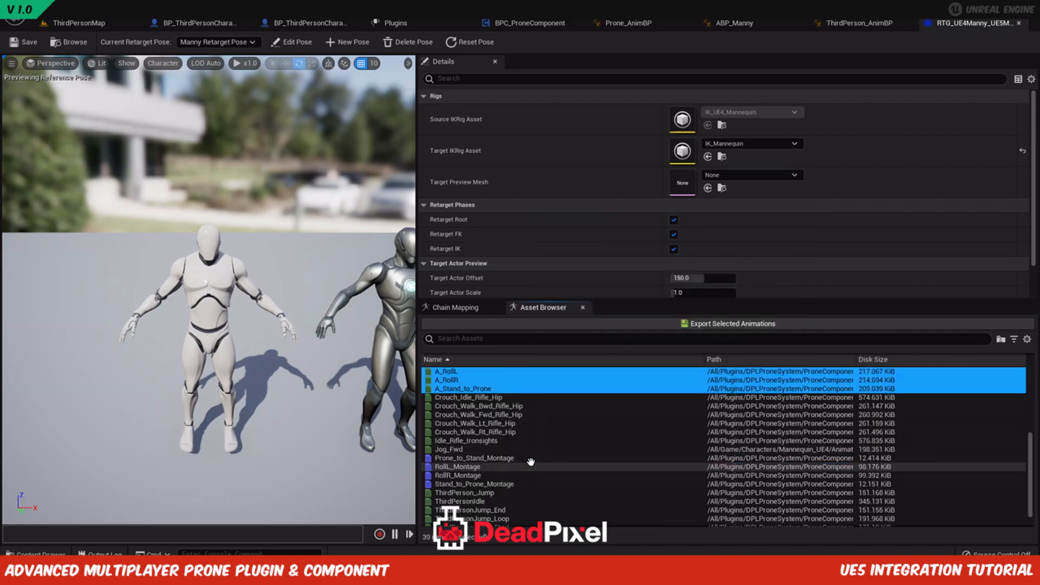
# Extend the selection with Prone_to_Stand_Montage, RollR_Montage, RollL_Montage and Stand_to_Prone_Montage, and check the selected assets.
pyautogui.keyDown('ctrl'); pyautogui.click(459, 458); pyautogui.keyUp('ctrl')
pyautogui.keyDown('ctrl'); pyautogui.click(459, 472); pyautogui.keyUp('ctrl')
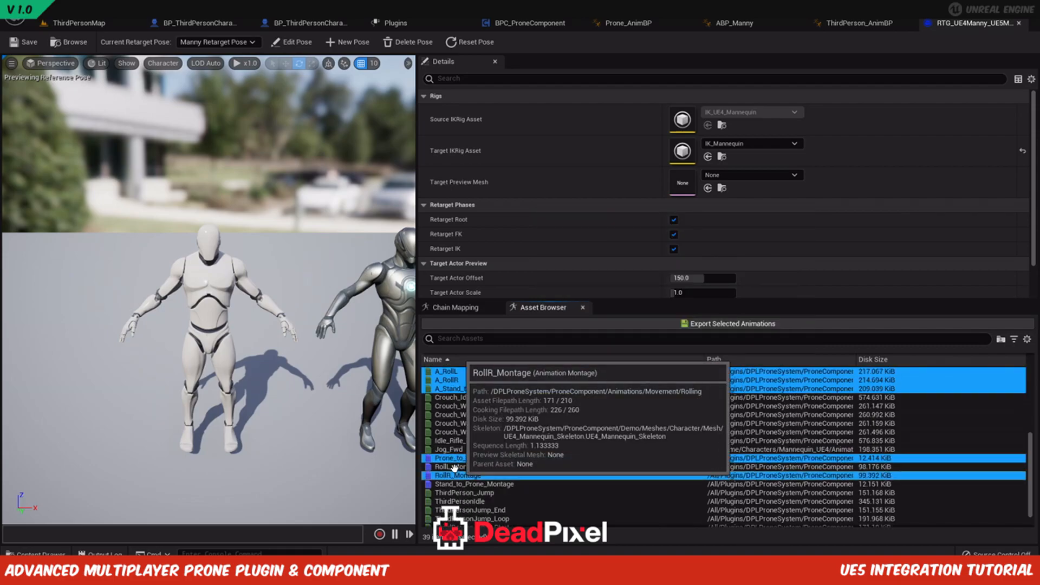
pyautogui.keyDown('ctrl'); pyautogui.click(458, 467); pyautogui.keyUp('ctrl')
pyautogui.keyDown('ctrl'); pyautogui.click(458, 484); pyautogui.keyUp('ctrl')
pyautogui.scroll(2, 481, 468)
pyautogui.scroll(2, 480, 468)
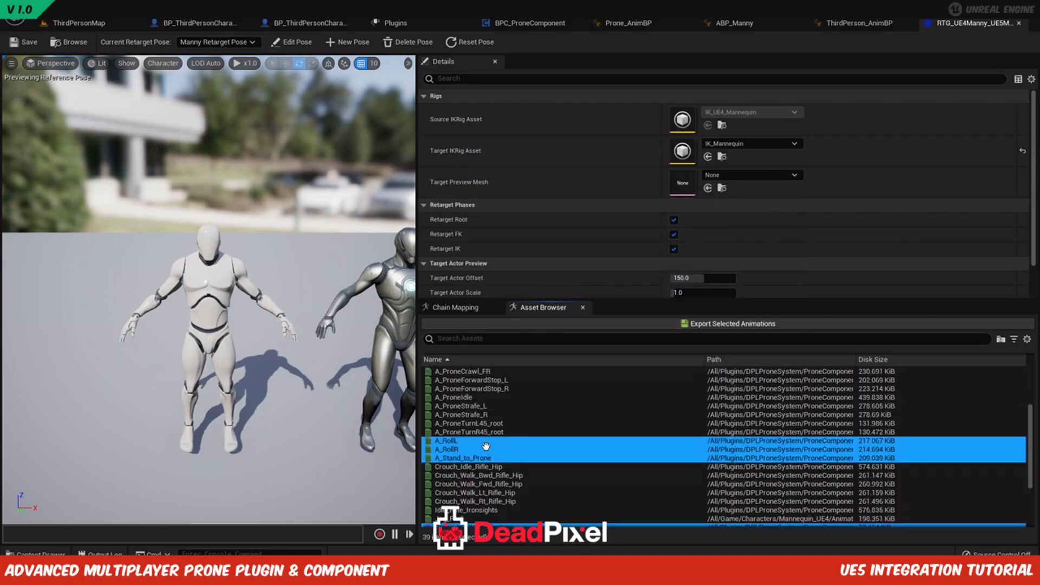
pyautogui.scroll(-5, 486, 446)
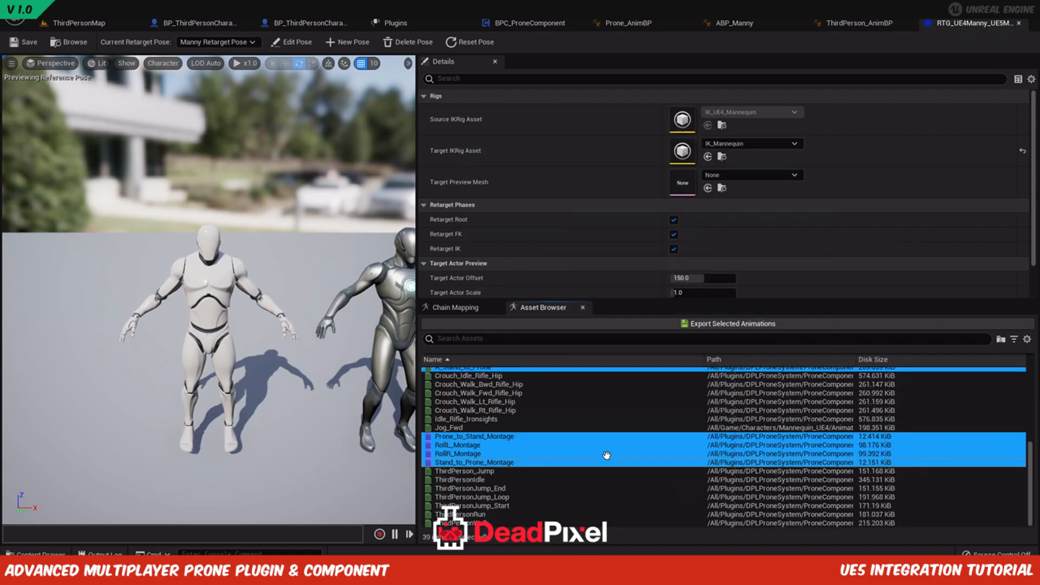
# Export the selected animations and montages into a new folder named MontageRTG inside Characters/ProneRTG.
pyautogui.click(705, 324)
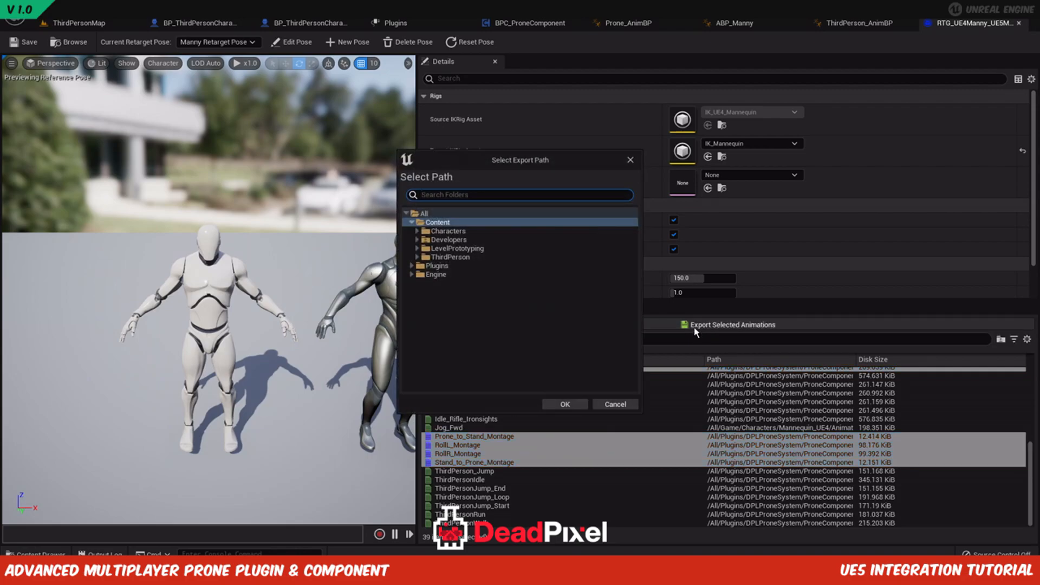
pyautogui.doubleClick(440, 231)
pyautogui.click(453, 256)
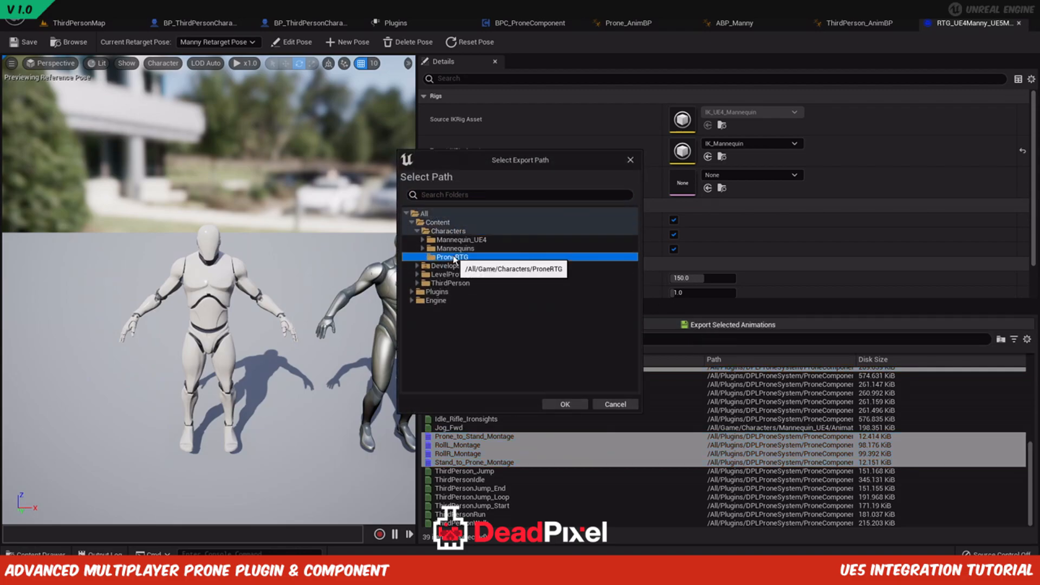
pyautogui.rightClick(453, 255)
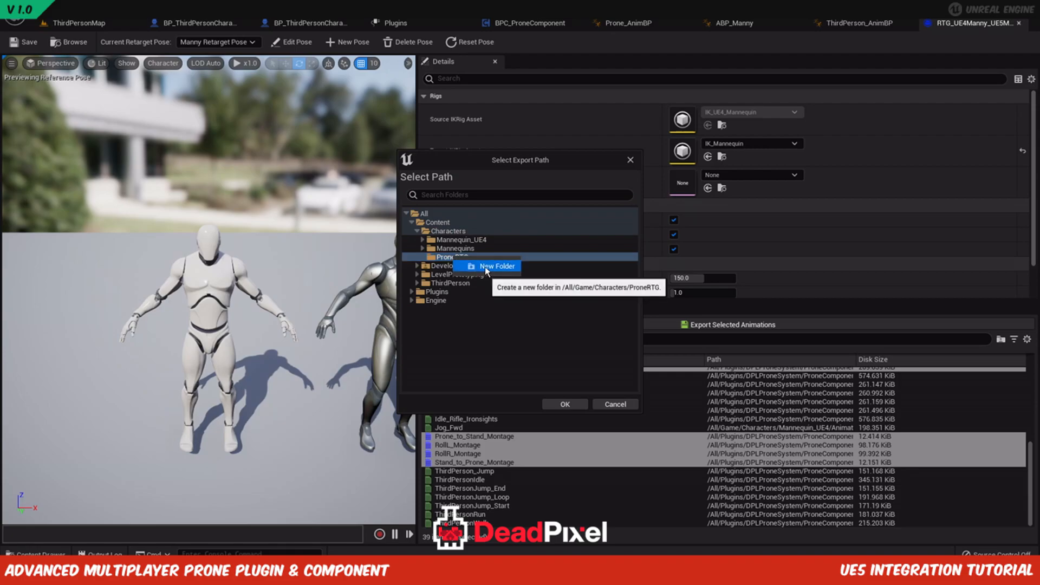
pyautogui.click(487, 266)
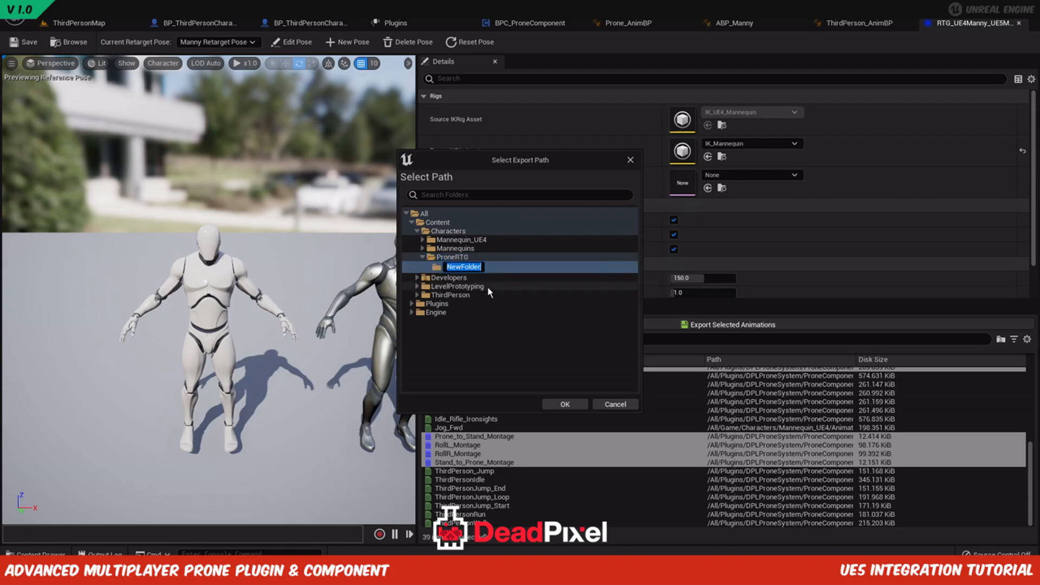
pyautogui.write('MontageRTG')
pyautogui.click(463, 267)
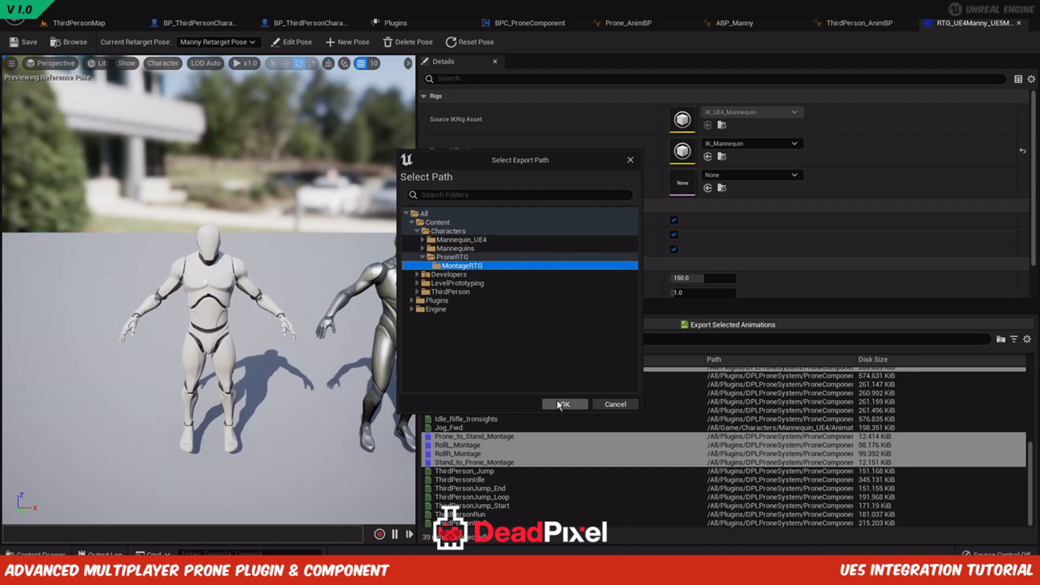
pyautogui.click(562, 404)
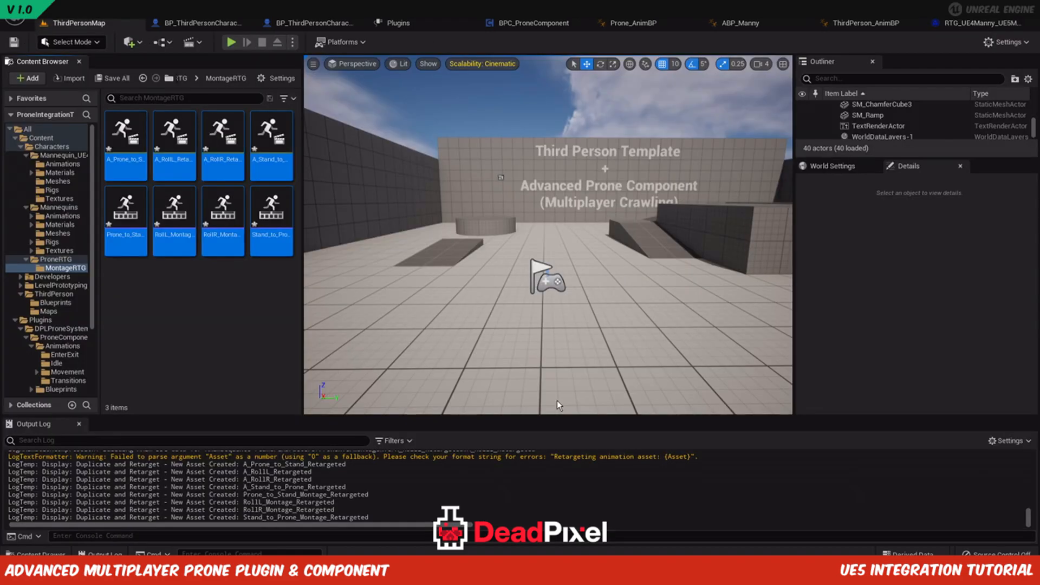
pyautogui.click(181, 304)
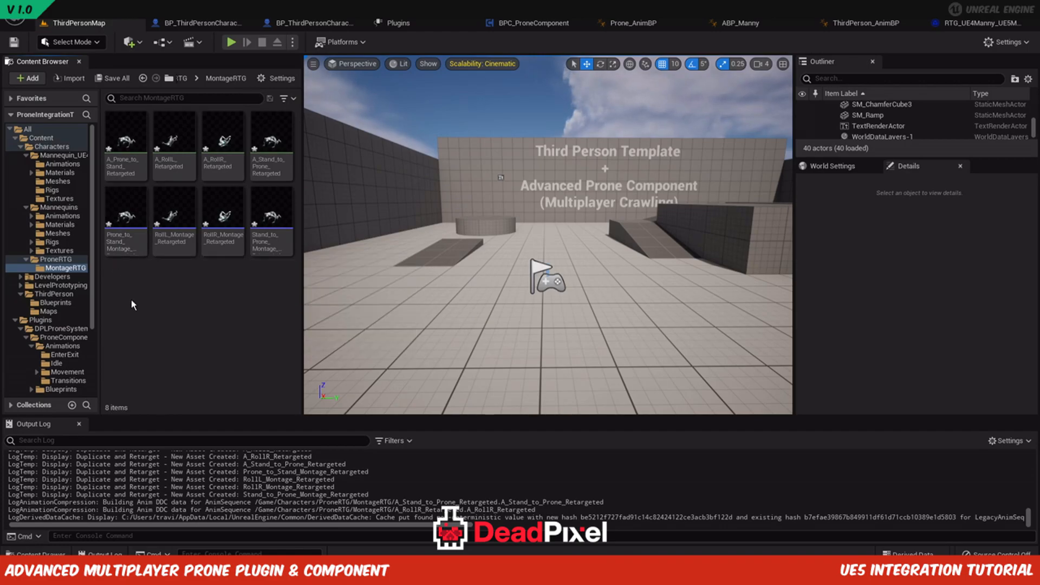
# Inspect the retargeted Stand_to_Prone and Prone_to_Stand montages and their notifies on Manny, closing each one and returning to ThirdPersonMap.
pyautogui.click(55, 165)
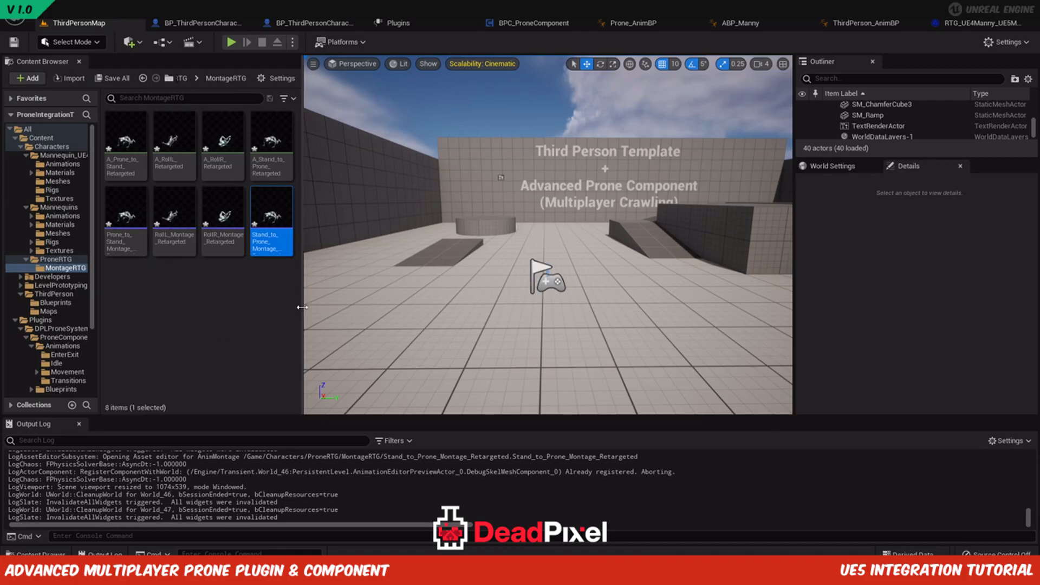
pyautogui.doubleClick(276, 235)
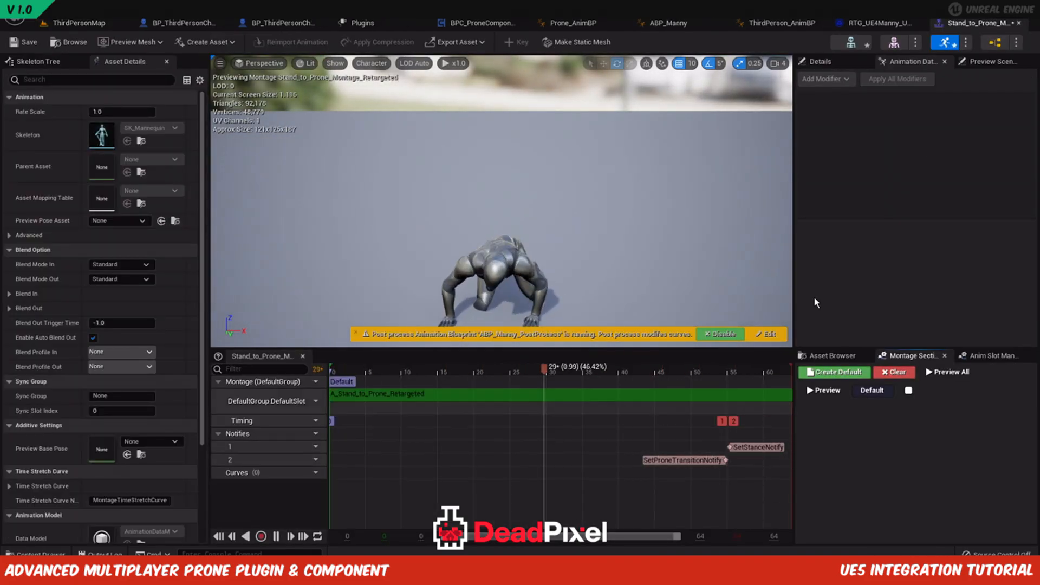
pyautogui.click(1018, 23)
pyautogui.click(60, 22)
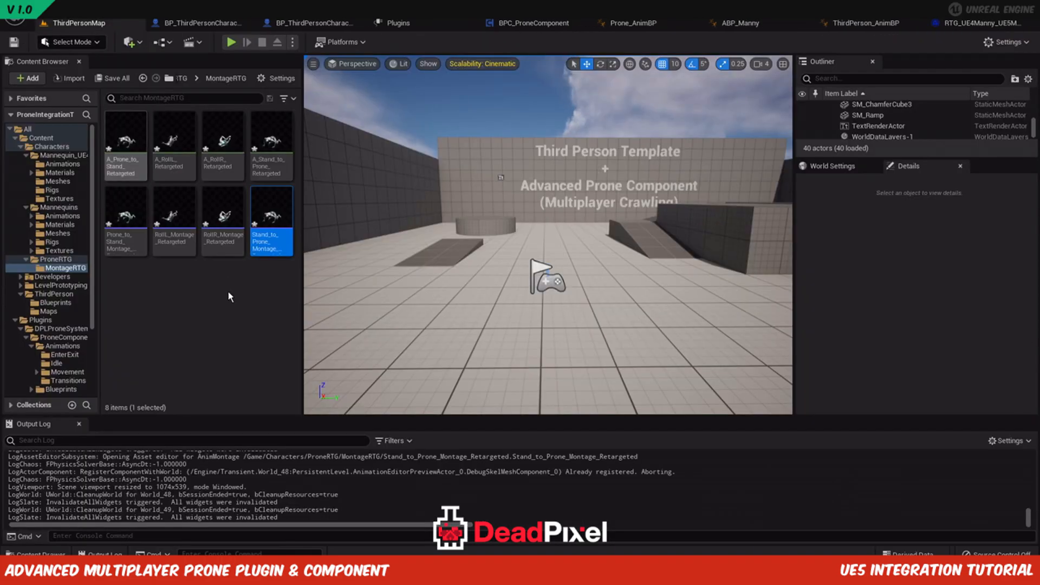
pyautogui.doubleClick(121, 234)
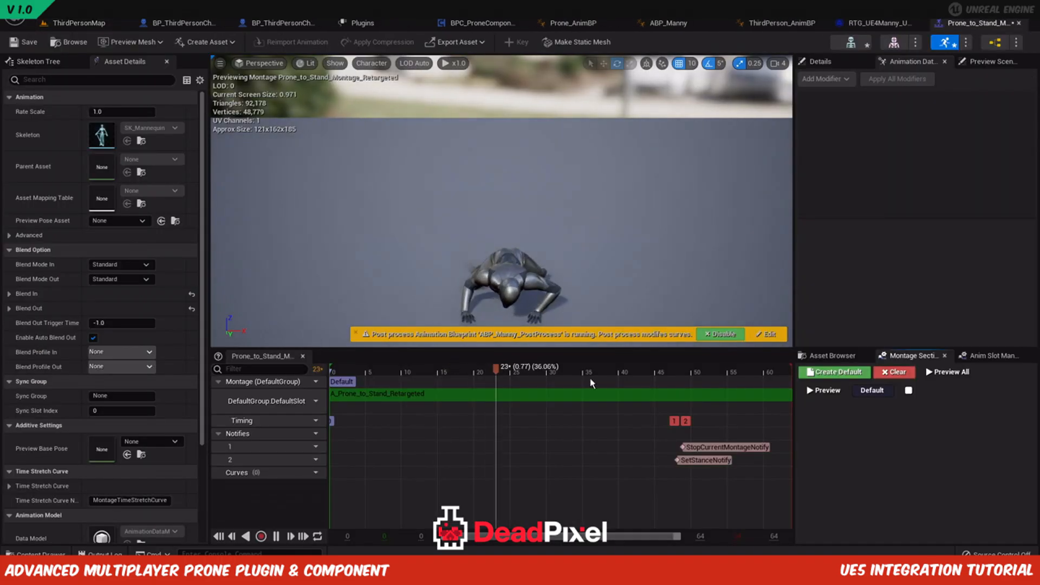
pyautogui.click(1019, 23)
pyautogui.click(100, 23)
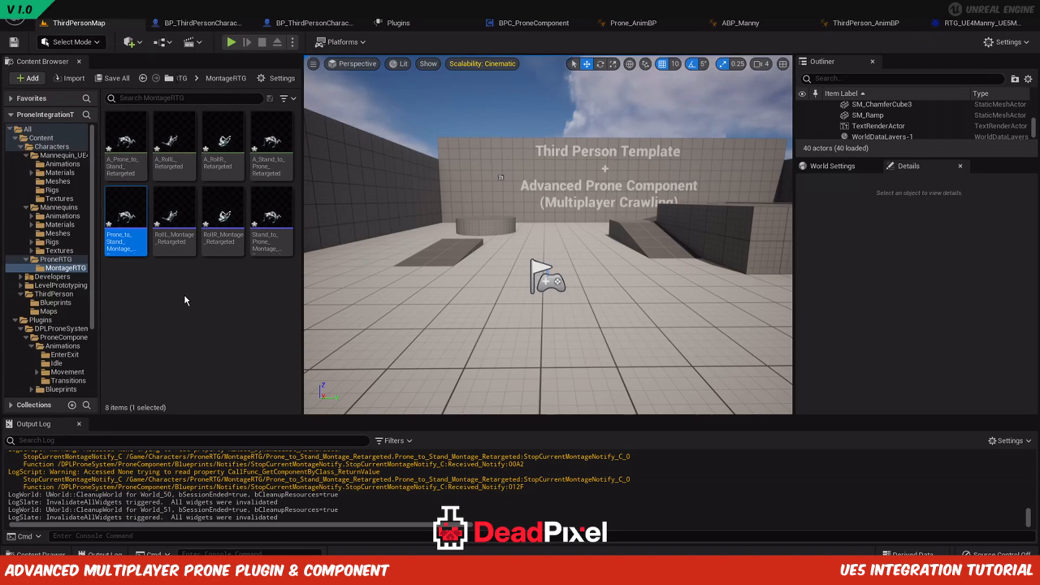
# Inspect the retargeted RollL montage and its notify track, close it and return to the MontageRTG folder in ThirdPersonMap.
pyautogui.doubleClick(181, 250)
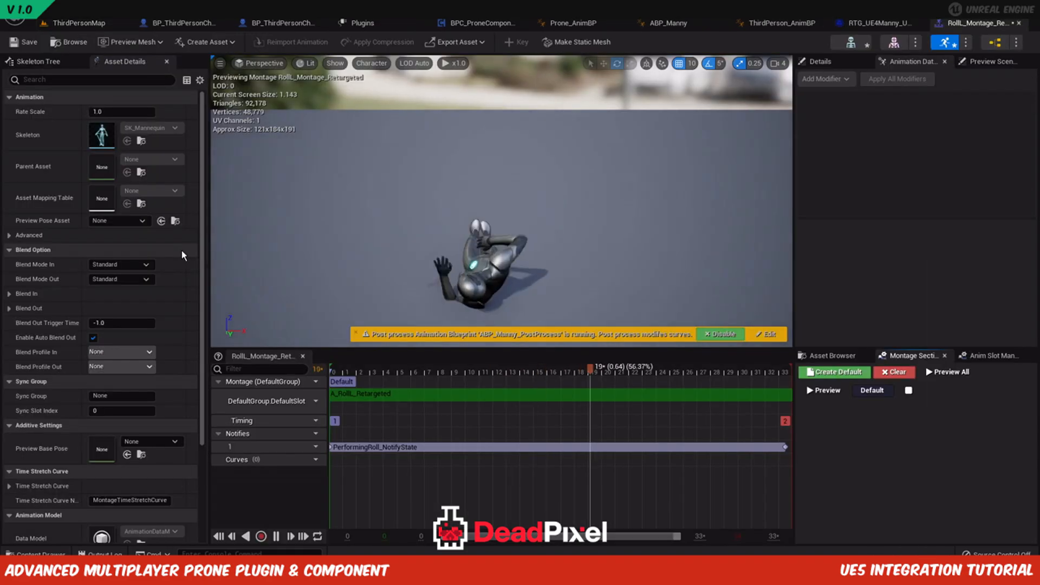
pyautogui.click(1019, 22)
pyautogui.click(81, 23)
pyautogui.click(226, 306)
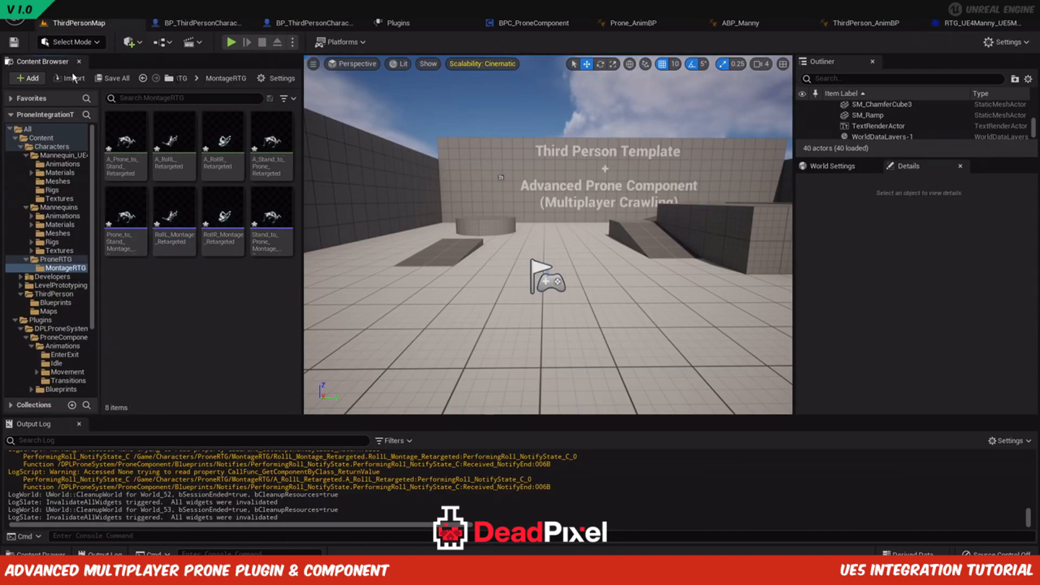
# Save all modified content, including the retargeted prone animations and montages.
pyautogui.click(114, 79)
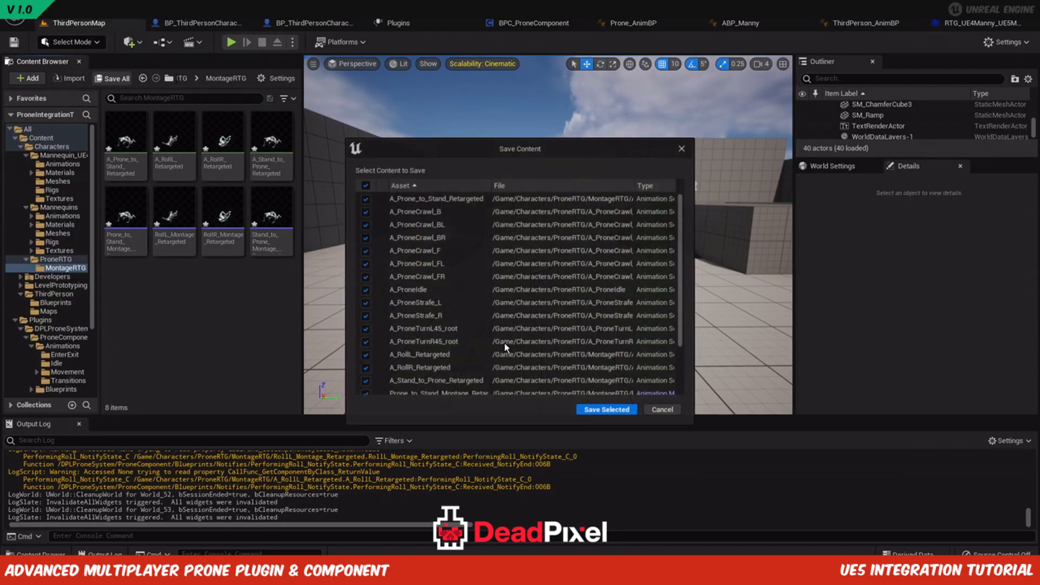
# Save all the selected modified assets and open the Anims variable category in BPC_ProneComponent.
pyautogui.click(605, 412)
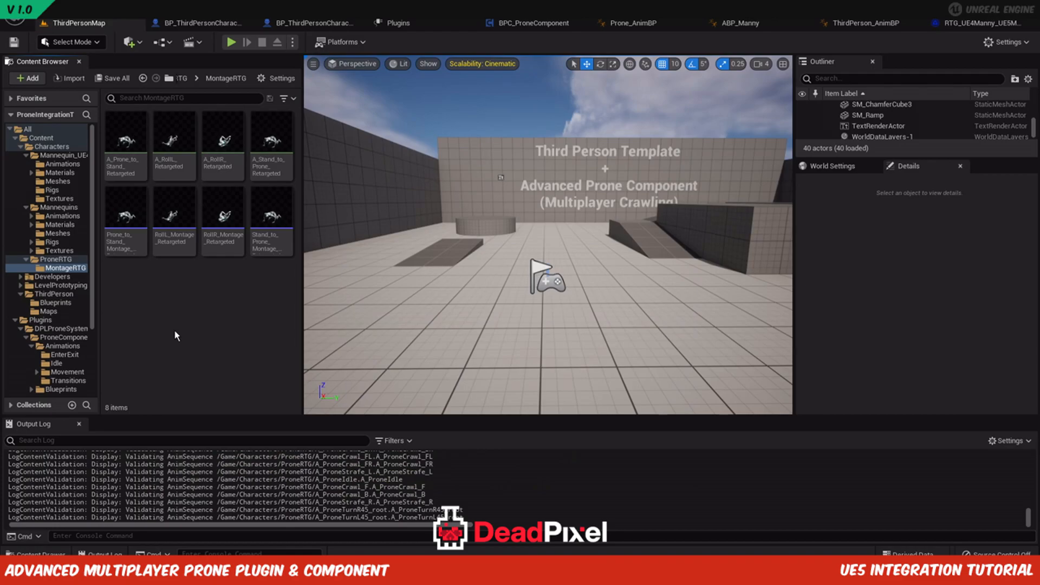
pyautogui.click(528, 24)
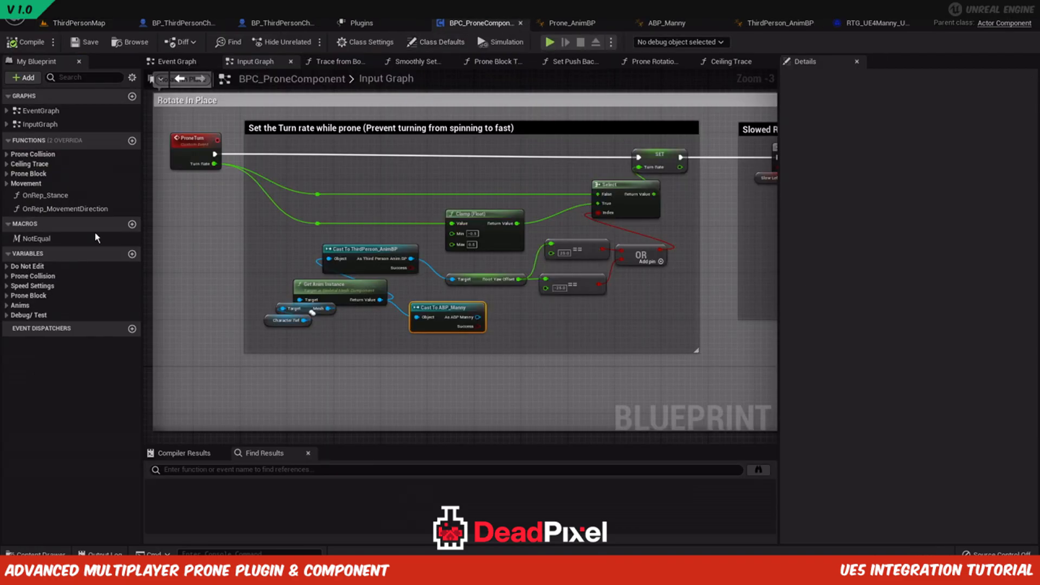
pyautogui.click(6, 306)
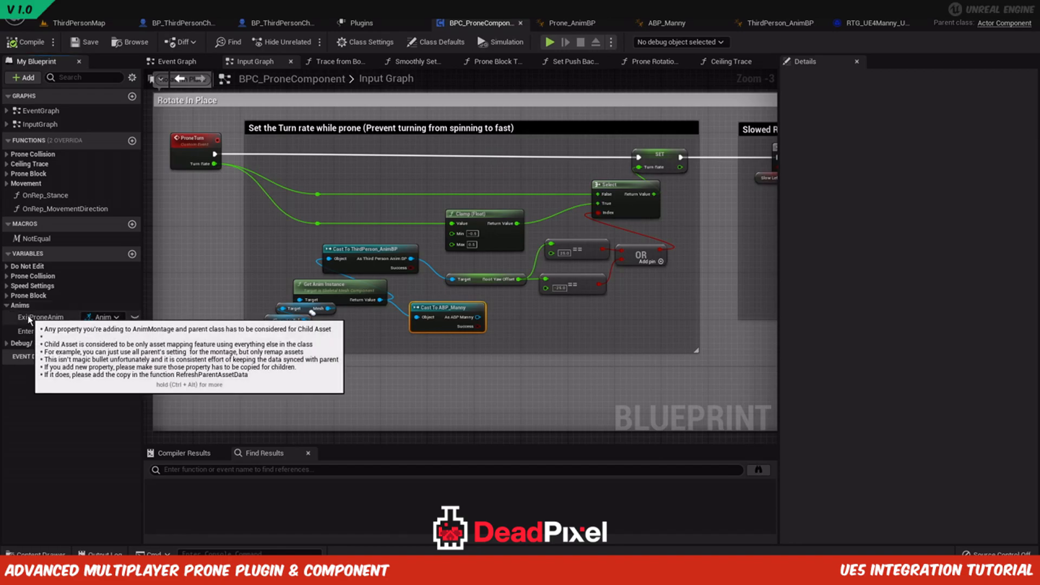
pyautogui.click(57, 320)
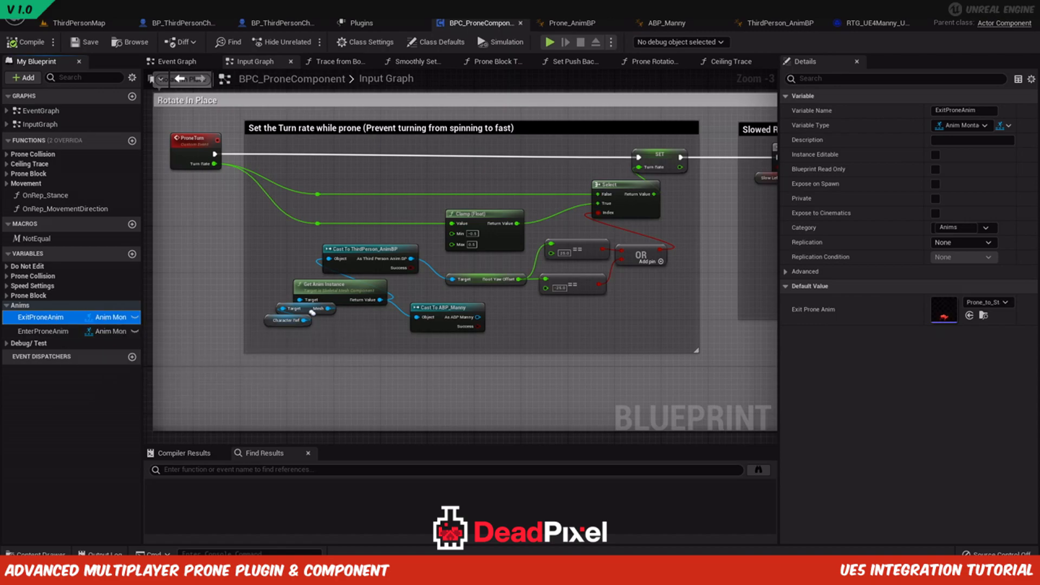
pyautogui.click(8, 307)
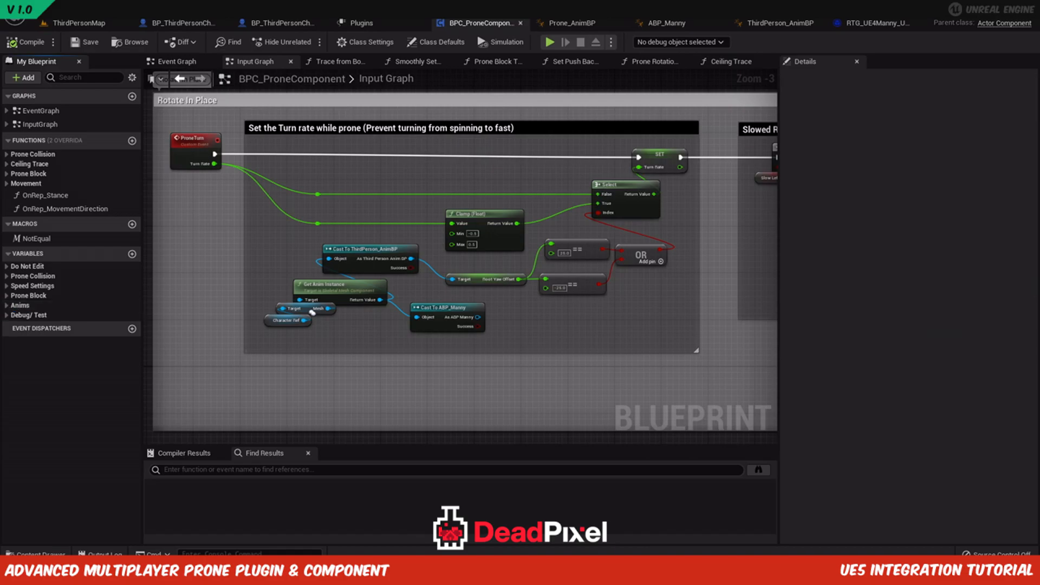
pyautogui.click(8, 307)
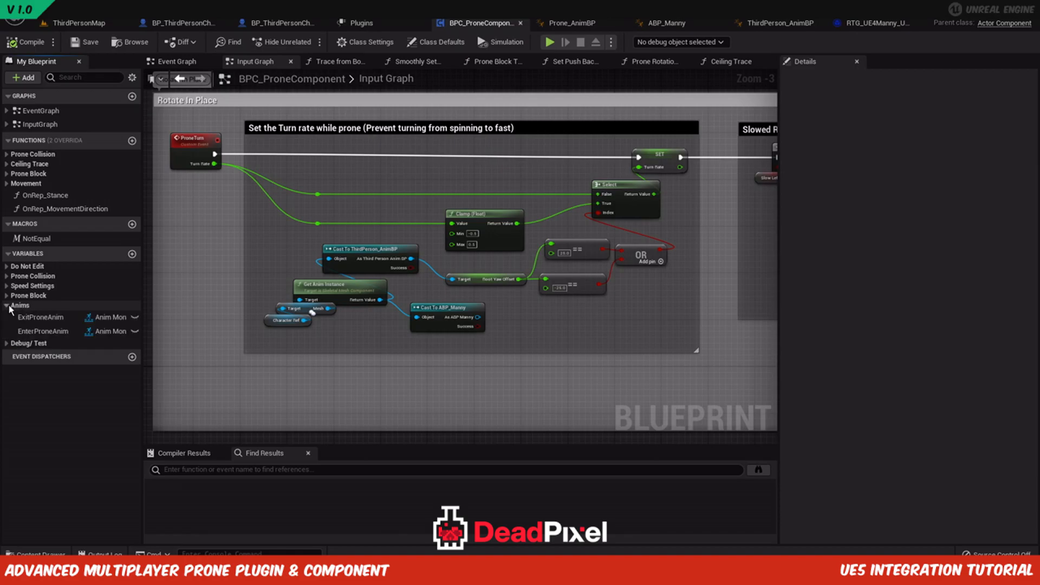
# Set the default value of the EnterProneAnim variable to Stand_to_Prone_Montage_Retargeted.
pyautogui.click(47, 334)
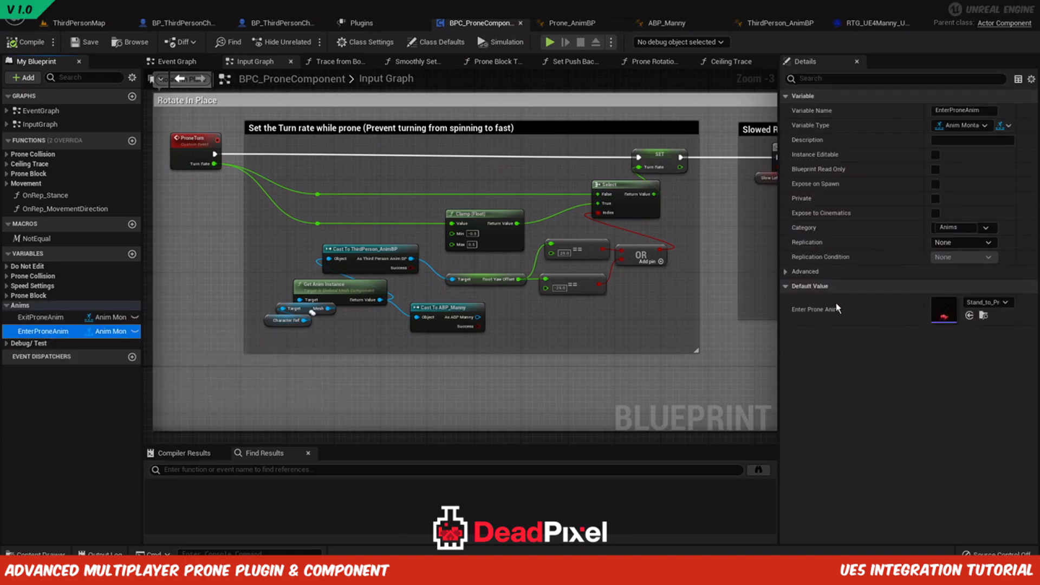
pyautogui.click(983, 302)
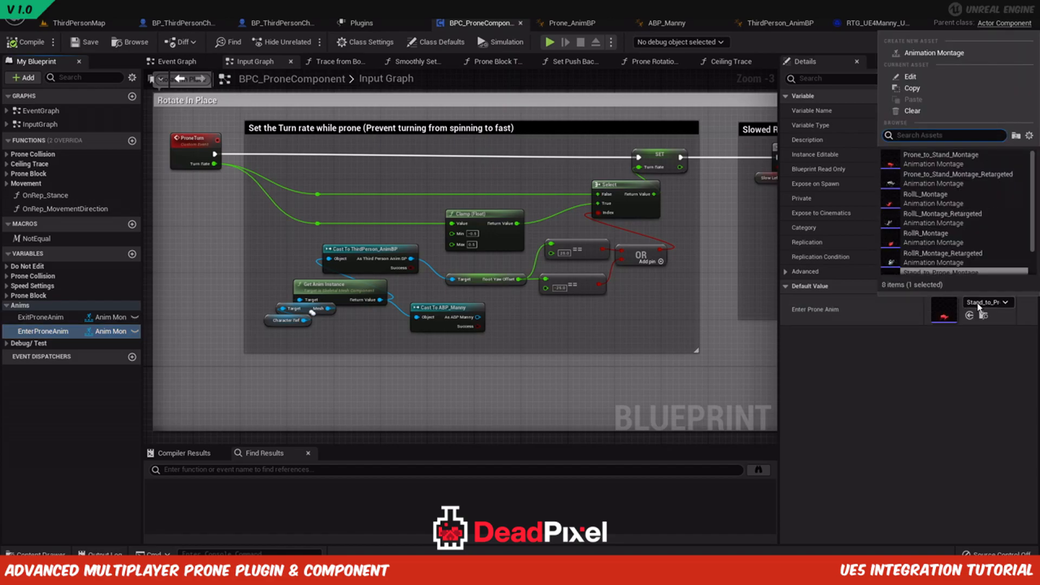
pyautogui.write('stand')
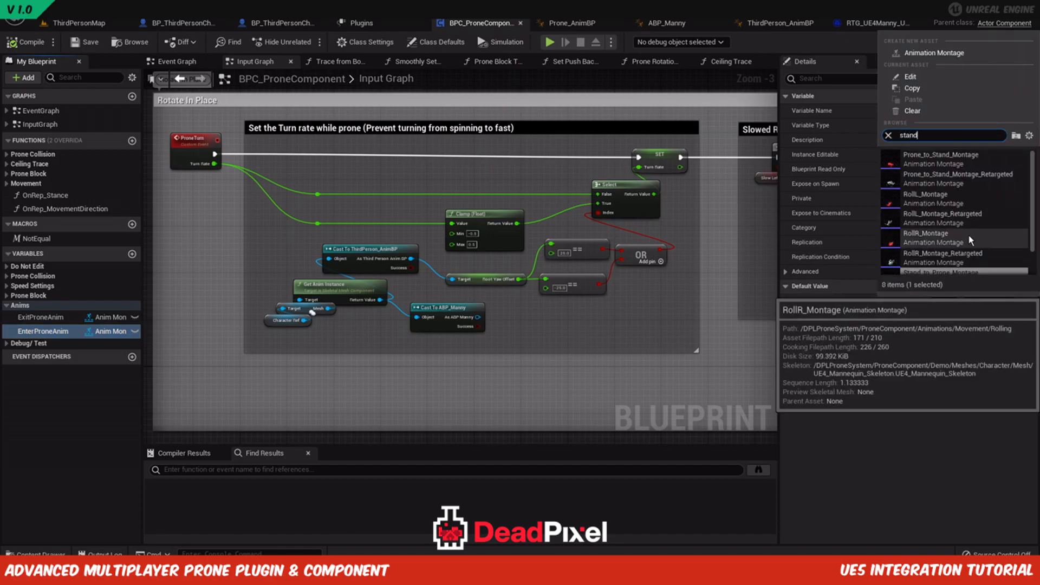
pyautogui.write('_to')
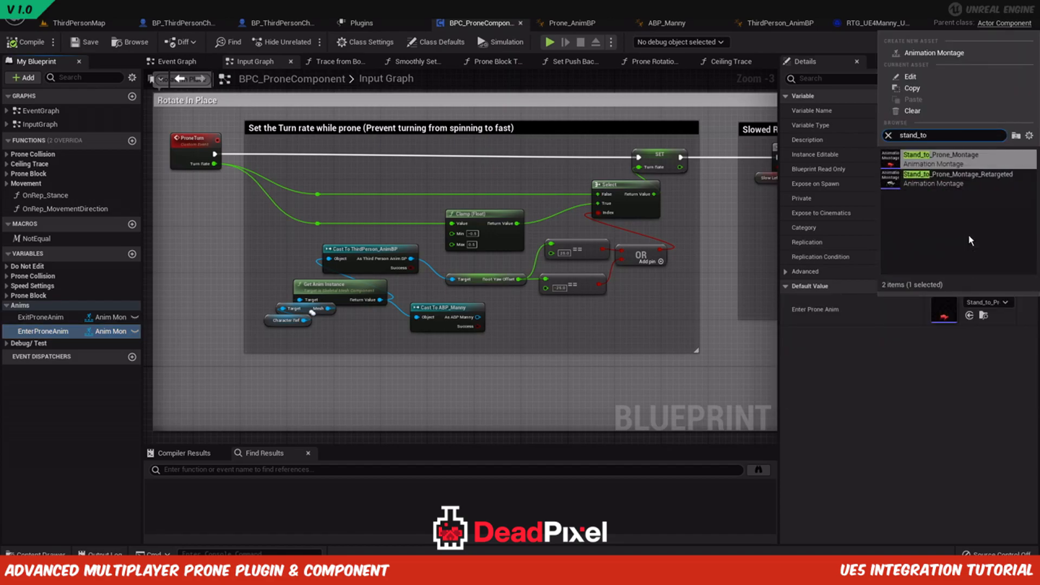
pyautogui.click(959, 180)
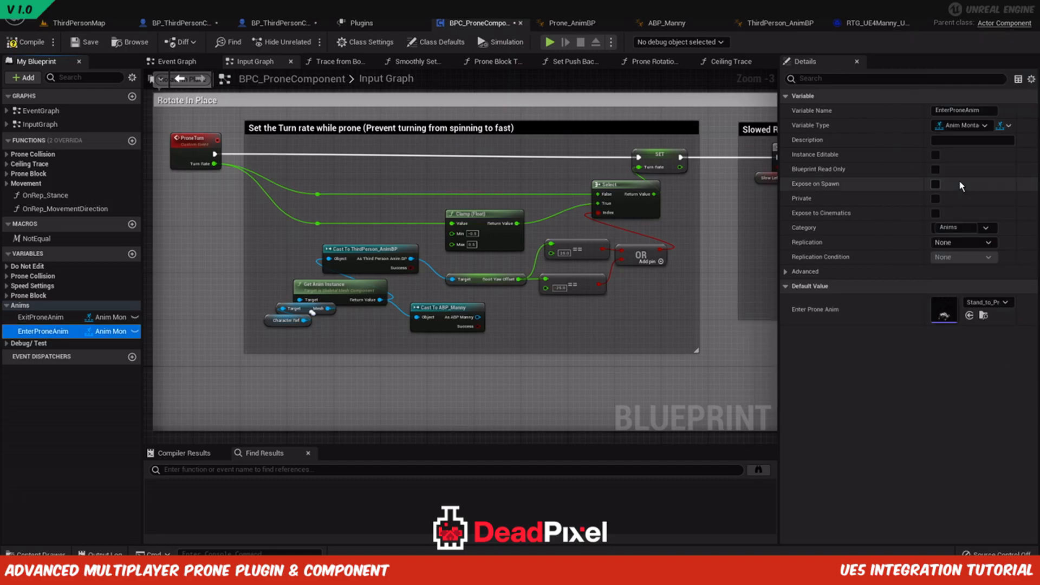
# Set the default value of ExitProneAnim to Prone_to_Stand_Montage_Retargeted, and compile and save the blueprint.
pyautogui.click(40, 317)
pyautogui.click(982, 303)
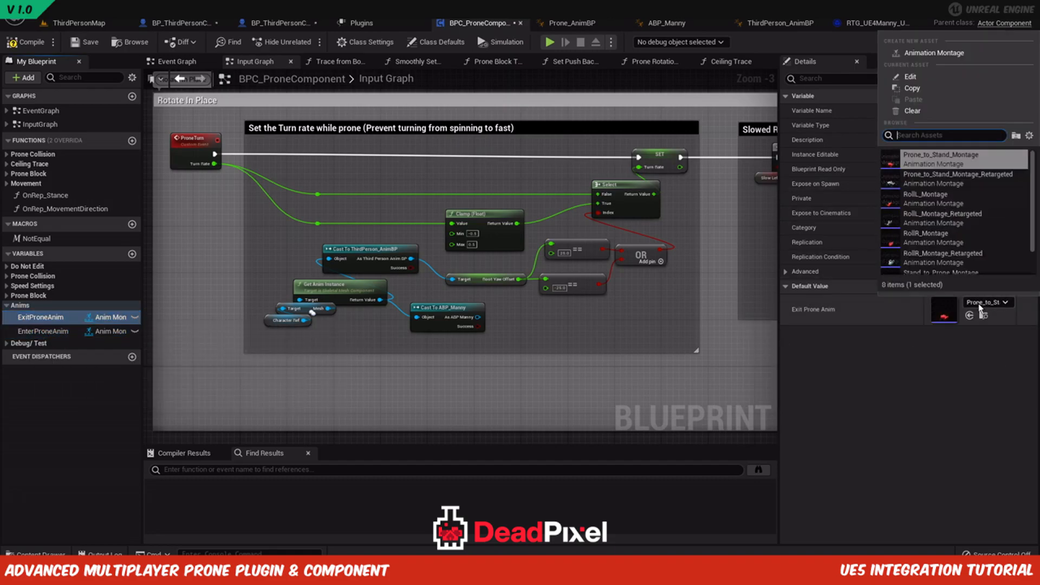
pyautogui.write('stand')
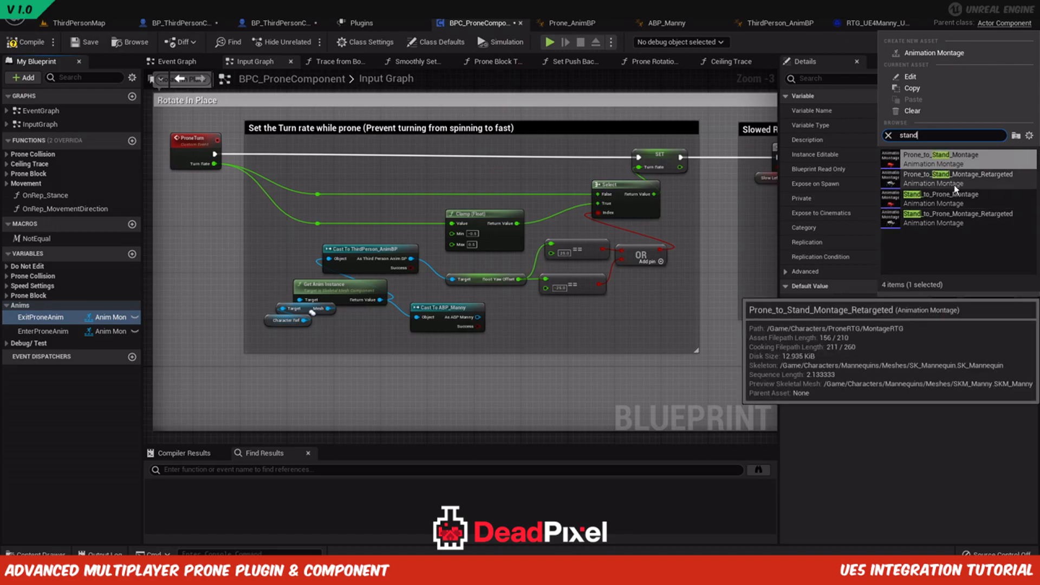
pyautogui.click(930, 183)
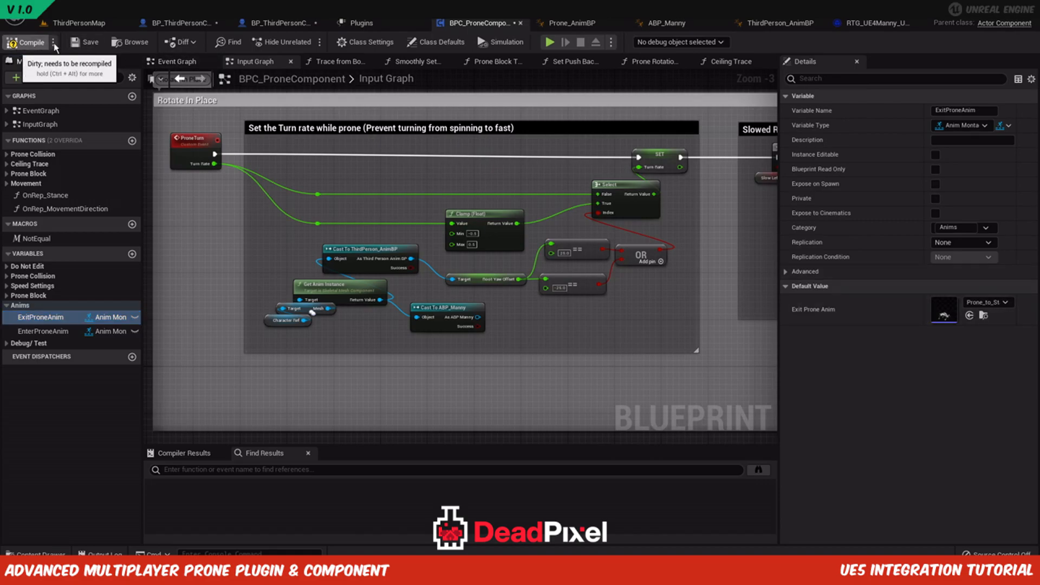
pyautogui.click(85, 43)
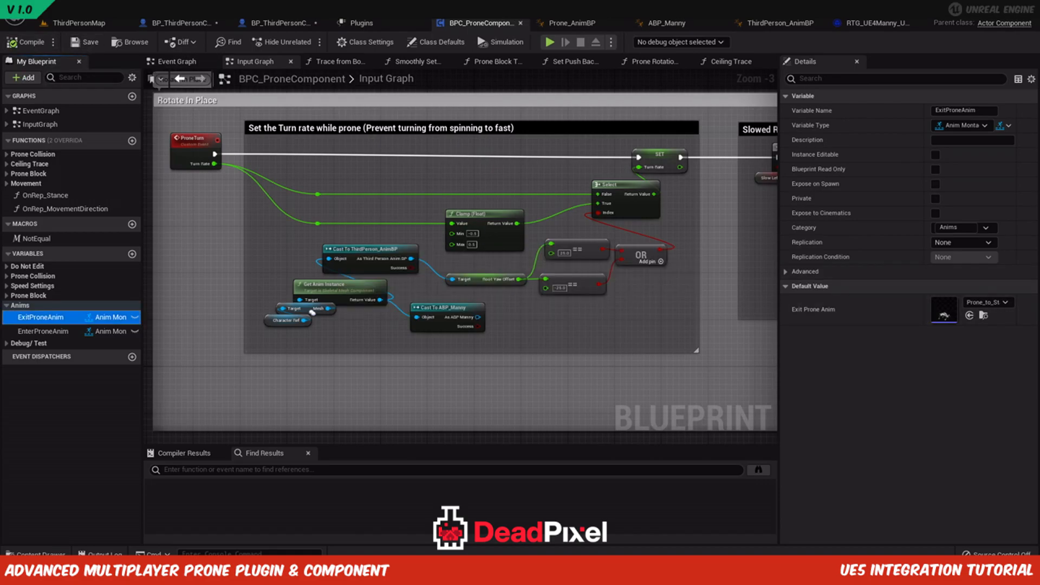
# Compile the blueprint and set the default value of the RollLeftAnim variable to RollL_Montage_Retargeted.
pyautogui.scroll(-1, 313, 314)
pyautogui.moveTo(312, 313); pyautogui.dragTo(223, 197, button='right')
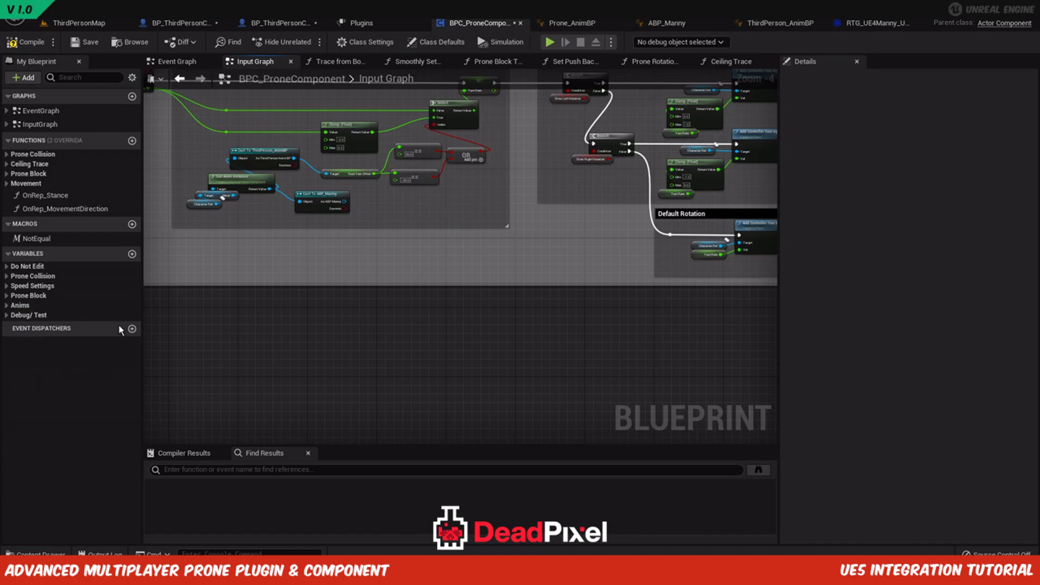
pyautogui.click(6, 306)
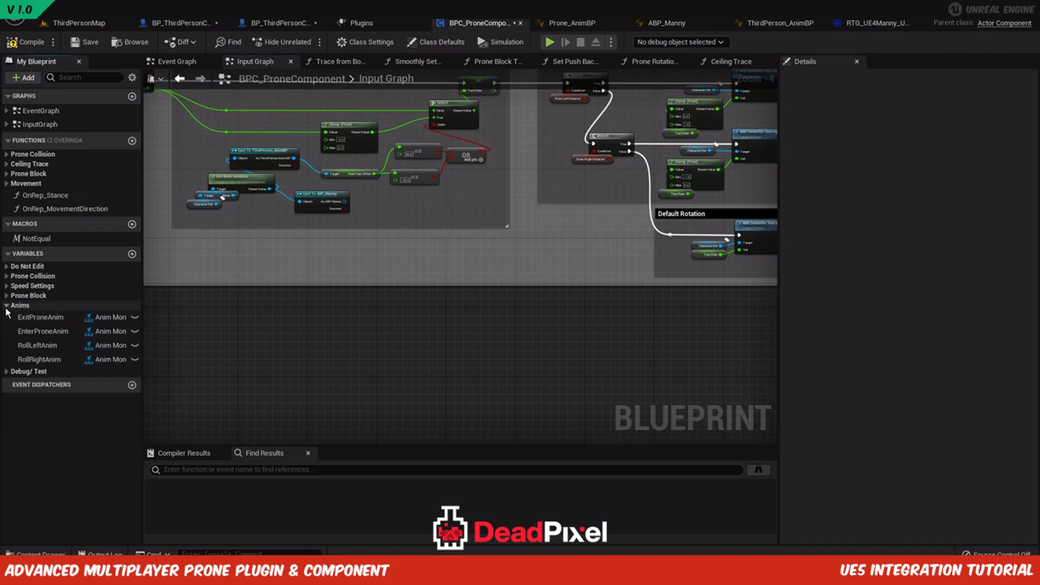
pyautogui.click(46, 349)
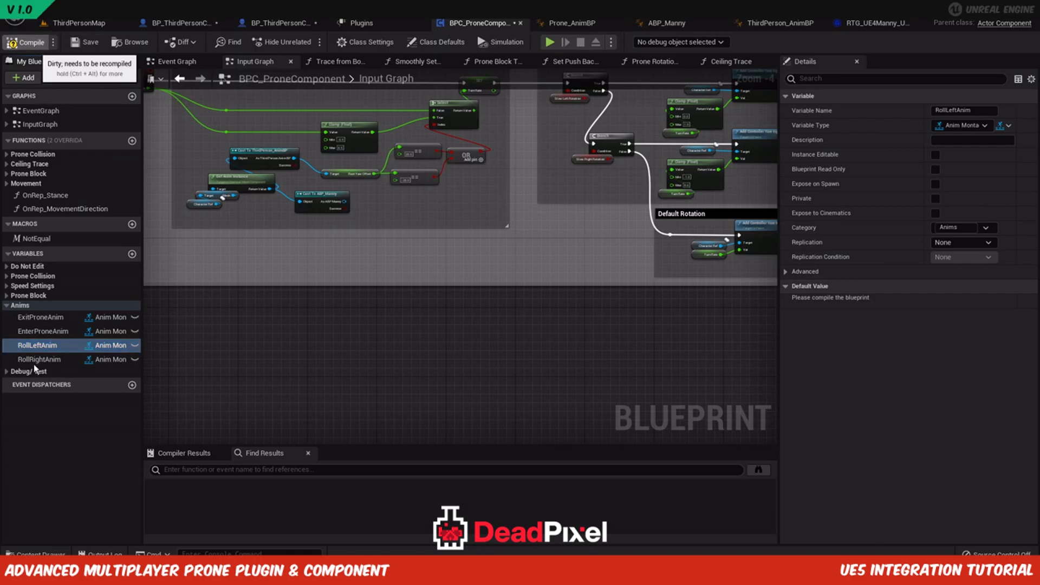
pyautogui.click(31, 43)
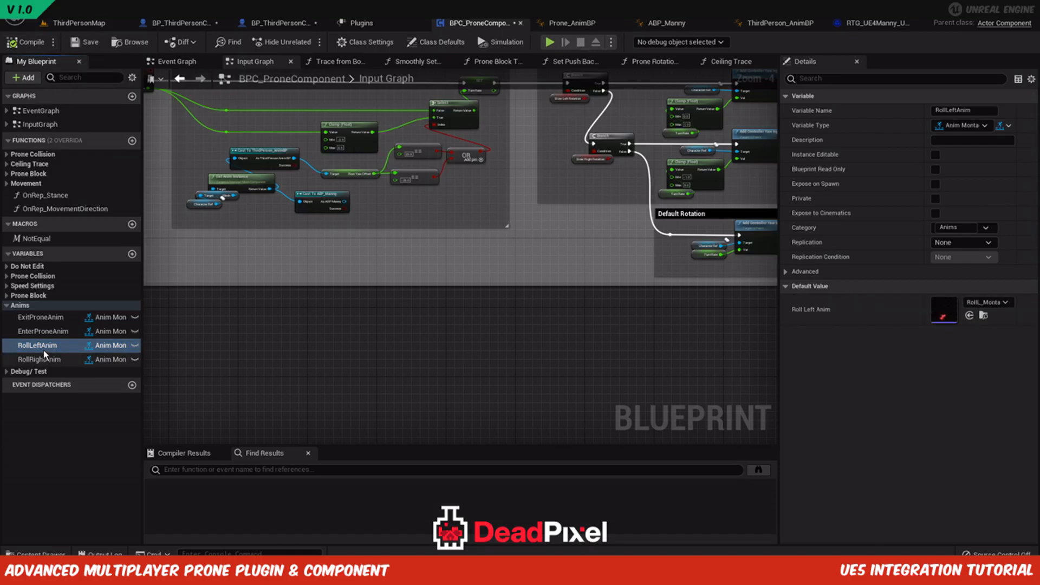
pyautogui.click(986, 302)
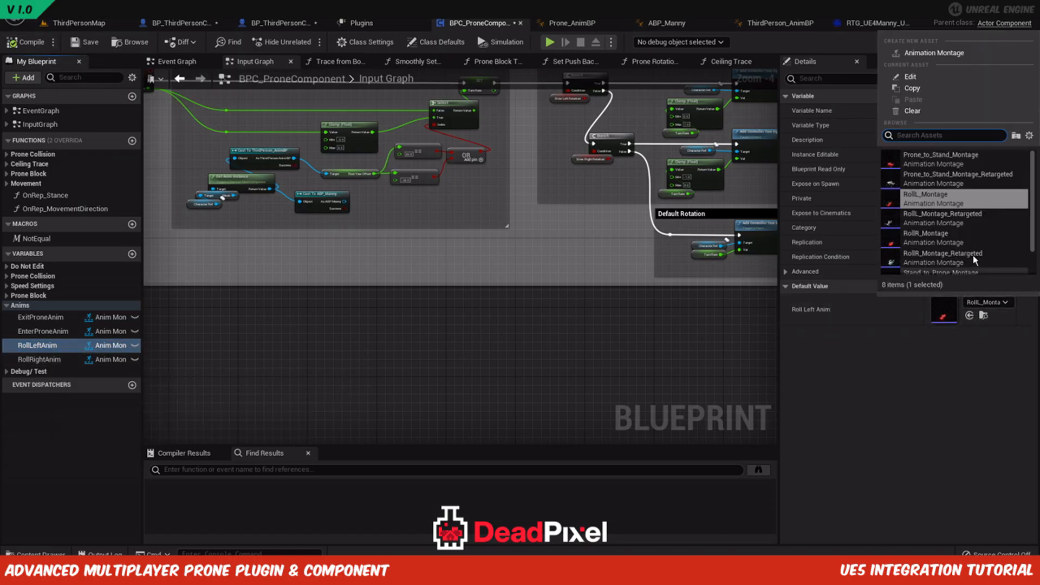
pyautogui.click(919, 218)
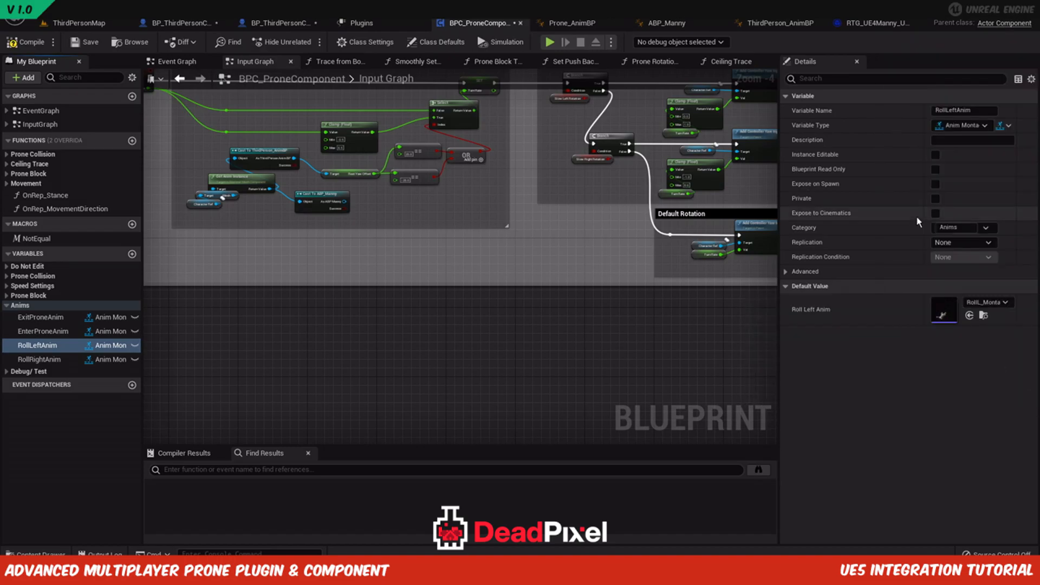
# Set the default value of the RollRightAnim variable to RollR_Montage_Retargeted and compile the blueprint.
pyautogui.click(62, 360)
pyautogui.click(974, 301)
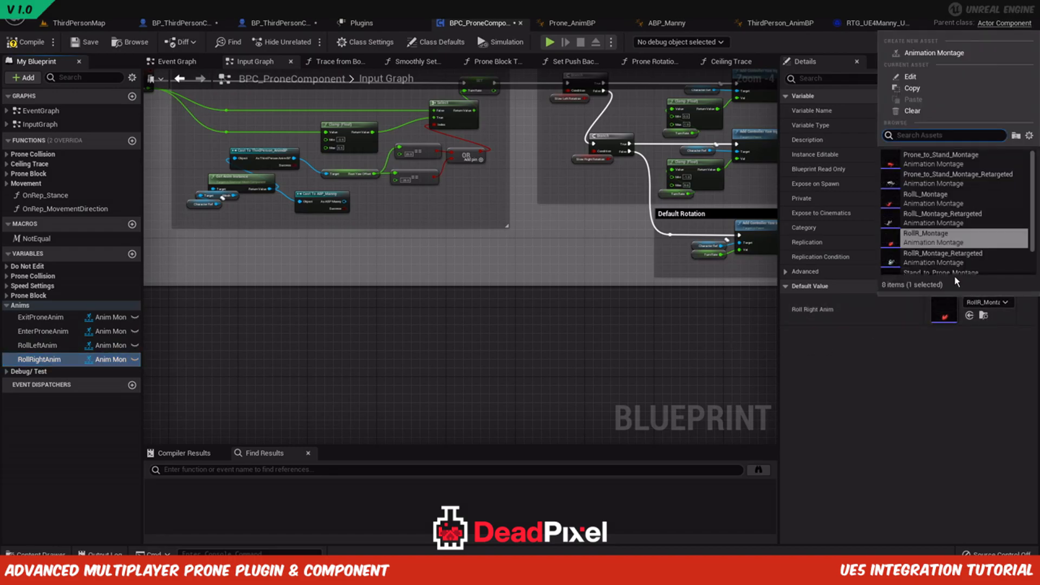
pyautogui.click(943, 257)
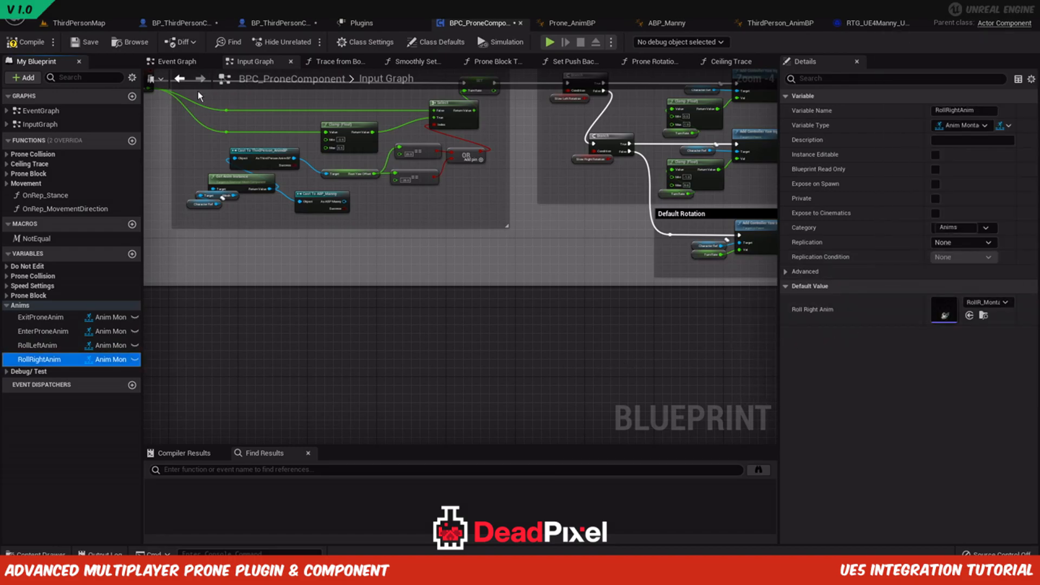
pyautogui.click(32, 42)
# Add a Get Root Yaw Offset node from the As ABP Manny output of Cast To ABP_Manny in the Input Graph.
pyautogui.moveTo(624, 340); pyautogui.dragTo(815, 405, button='right')
pyautogui.moveTo(553, 348); pyautogui.dragTo(553, 348, button='right')
pyautogui.moveTo(358, 183); pyautogui.dragTo(329, 215, button='right')
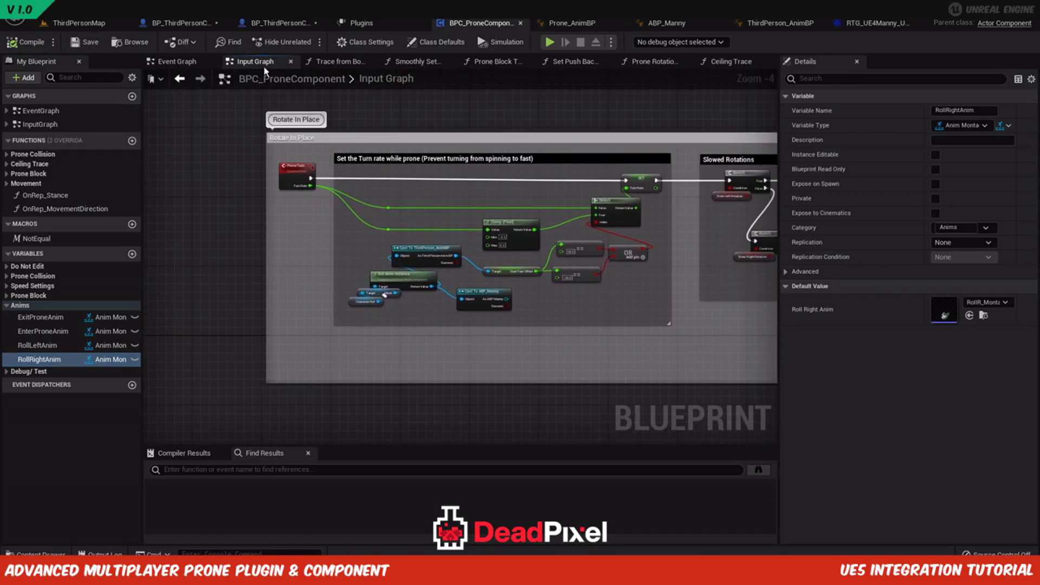
pyautogui.doubleClick(32, 127)
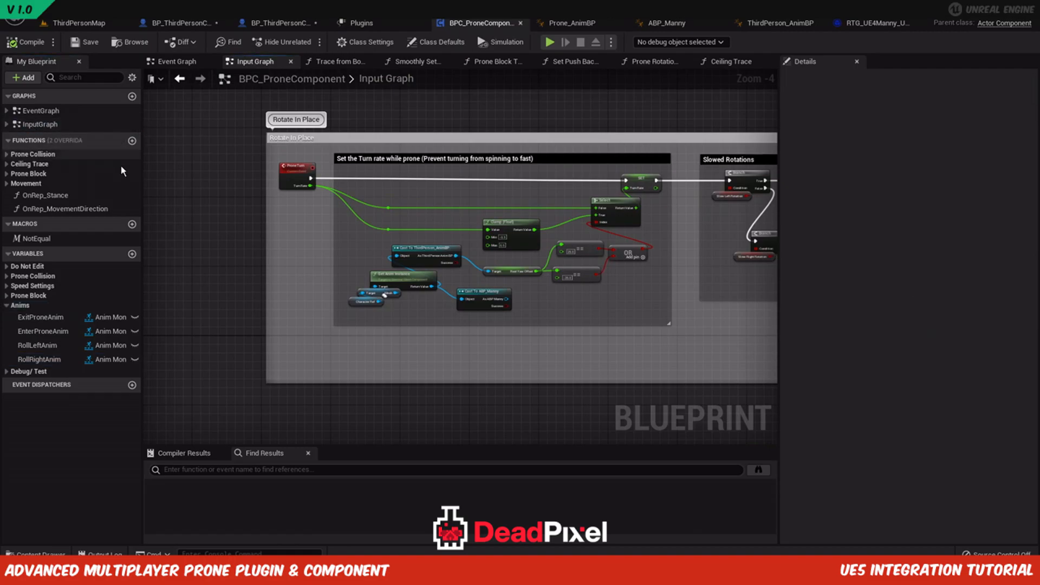
pyautogui.scroll(1, 331, 253)
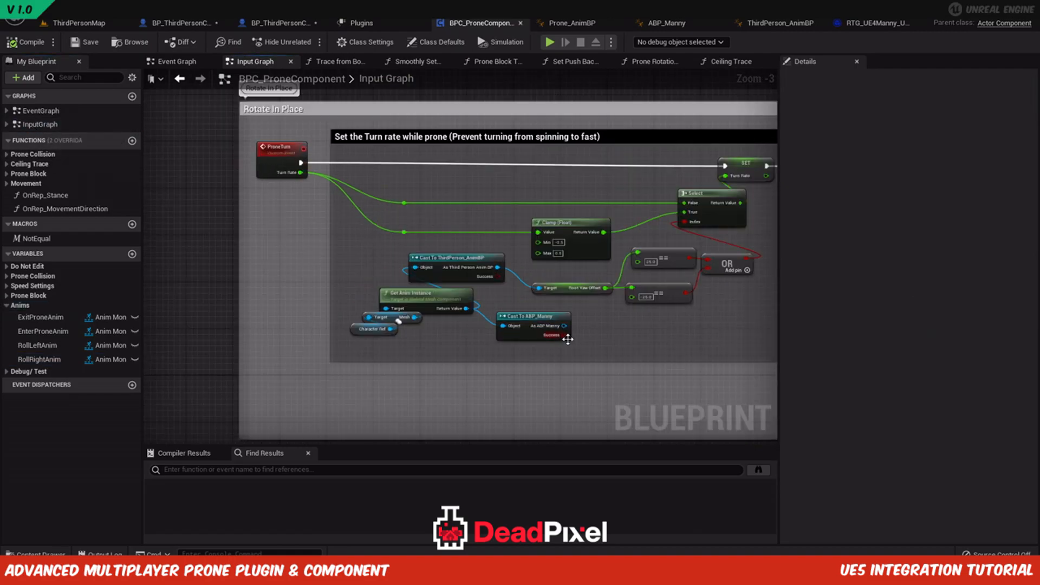
pyautogui.scroll(2, 564, 340)
pyautogui.moveTo(494, 308); pyautogui.dragTo(531, 339)
pyautogui.write('root')
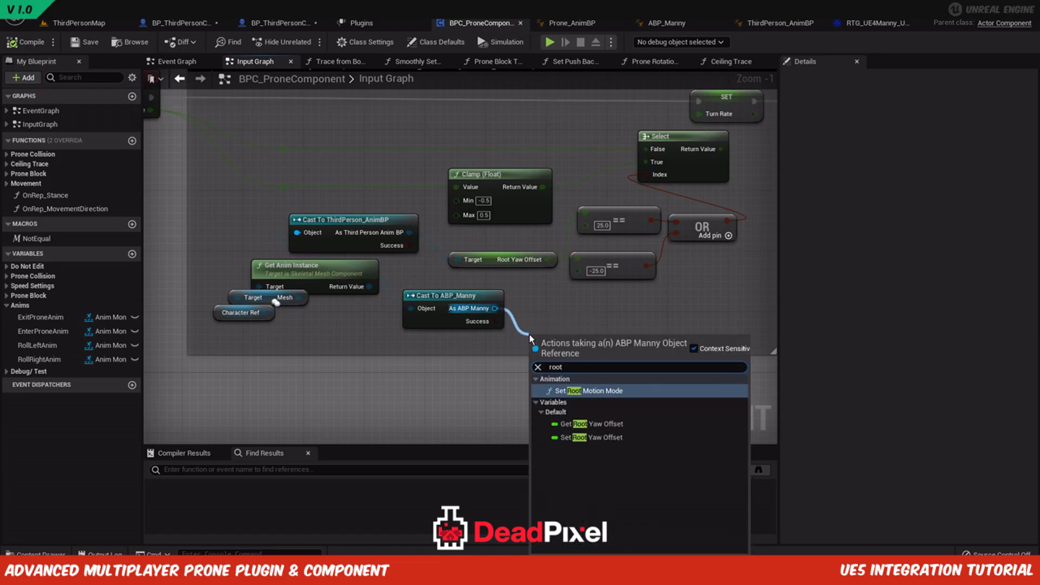
pyautogui.press('Down')
pyautogui.press('Return')
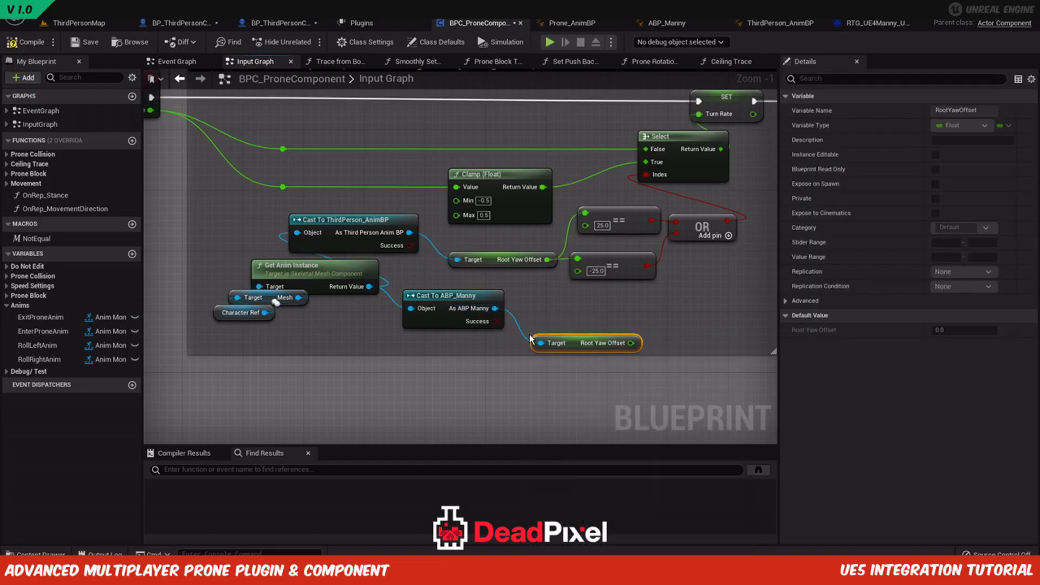
# Wire the new Root Yaw Offset to both equality nodes (25.0 and -25.0), replacing the old Root Yaw Offset node in its place.
pyautogui.moveTo(629, 343); pyautogui.dragTo(591, 214)
pyautogui.moveTo(624, 345); pyautogui.dragTo(578, 259)
pyautogui.press('Delete')
pyautogui.moveTo(581, 347); pyautogui.dragTo(489, 278)
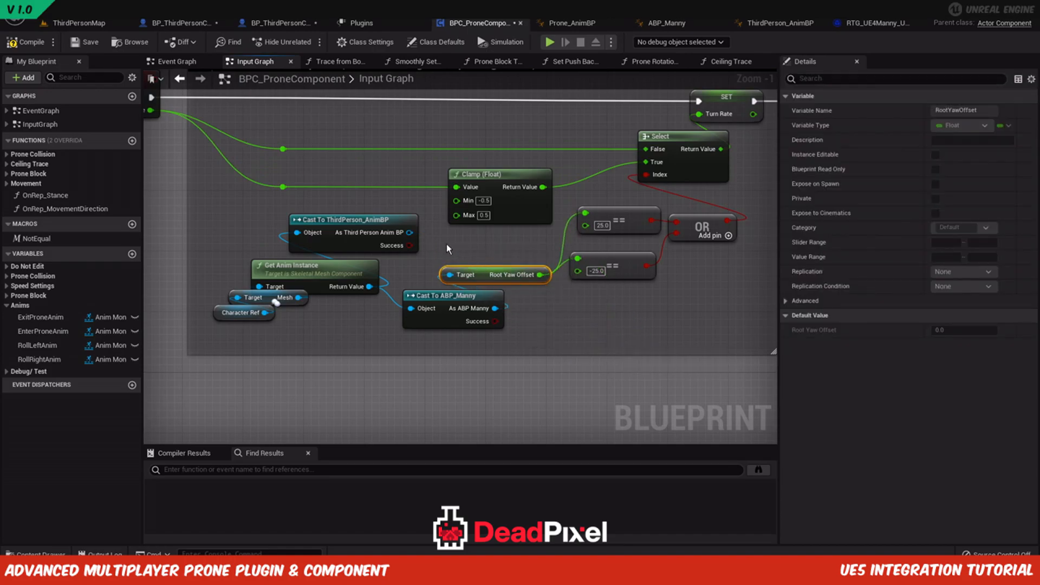
# Delete the Cast To ThirdPerson_AnimBP node, and compile and save BPC_ProneComponent.
pyautogui.click(360, 243)
pyautogui.press('Delete')
pyautogui.moveTo(293, 320); pyautogui.dragTo(336, 357, button='right')
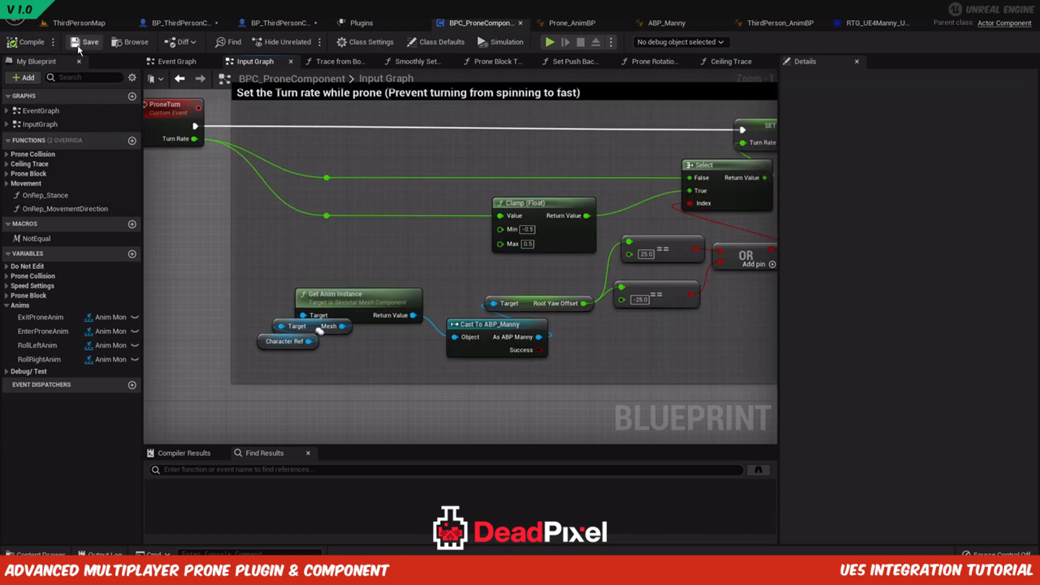
pyautogui.scroll(-5, 448, 329)
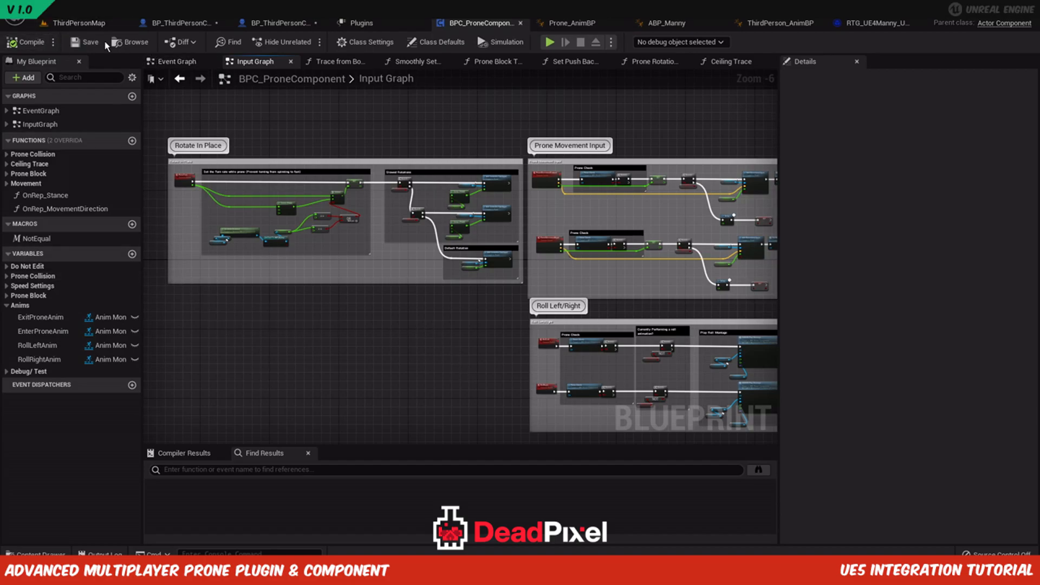
# Return to ThirdPersonMap and save all remaining modified content.
pyautogui.click(87, 26)
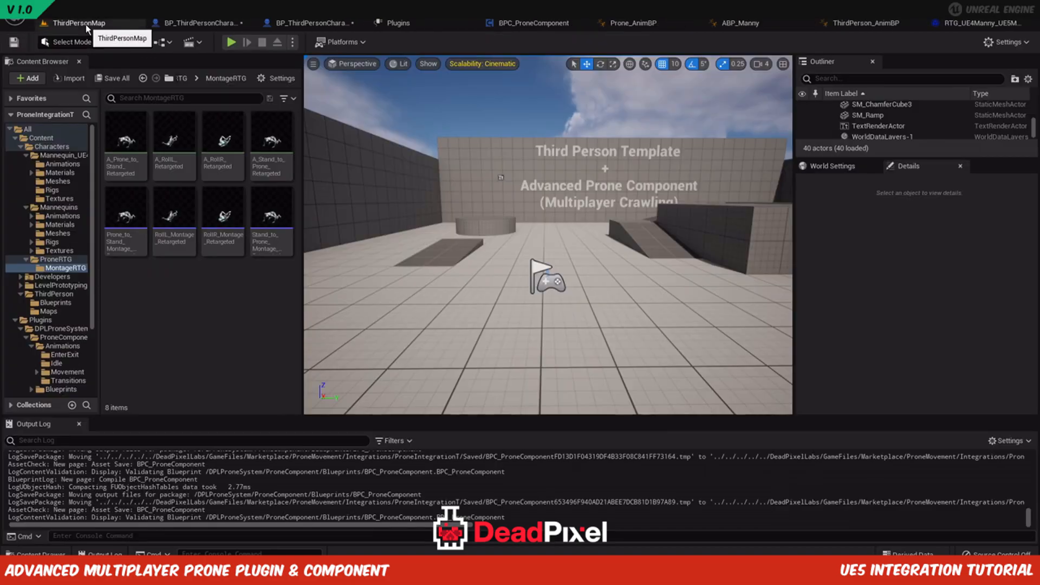
pyautogui.click(111, 80)
pyautogui.click(605, 411)
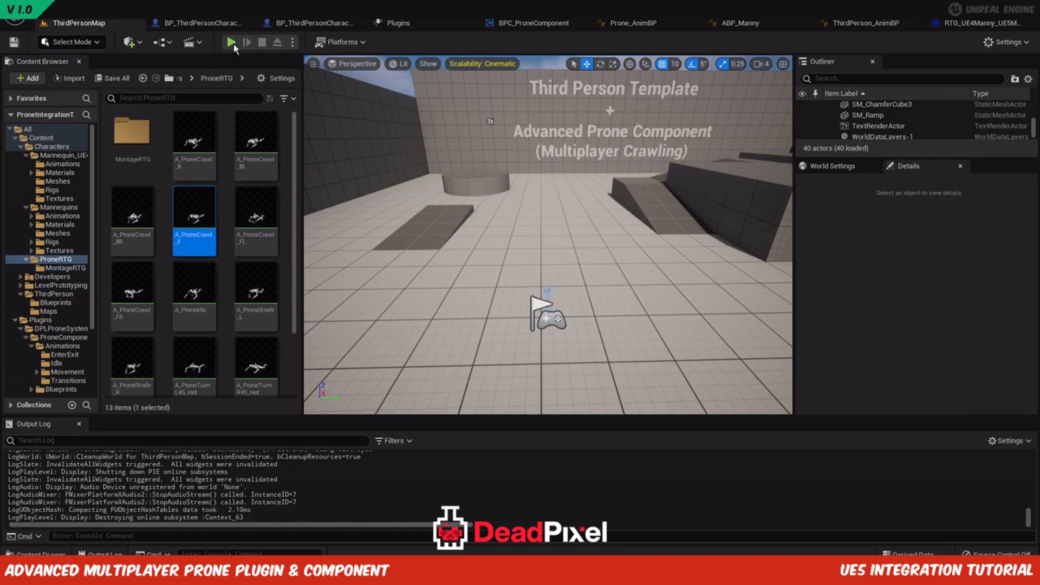
# Play ThirdPersonMap to test going prone, crawling forward and standing back up, and stop the play session.
pyautogui.click(232, 44)
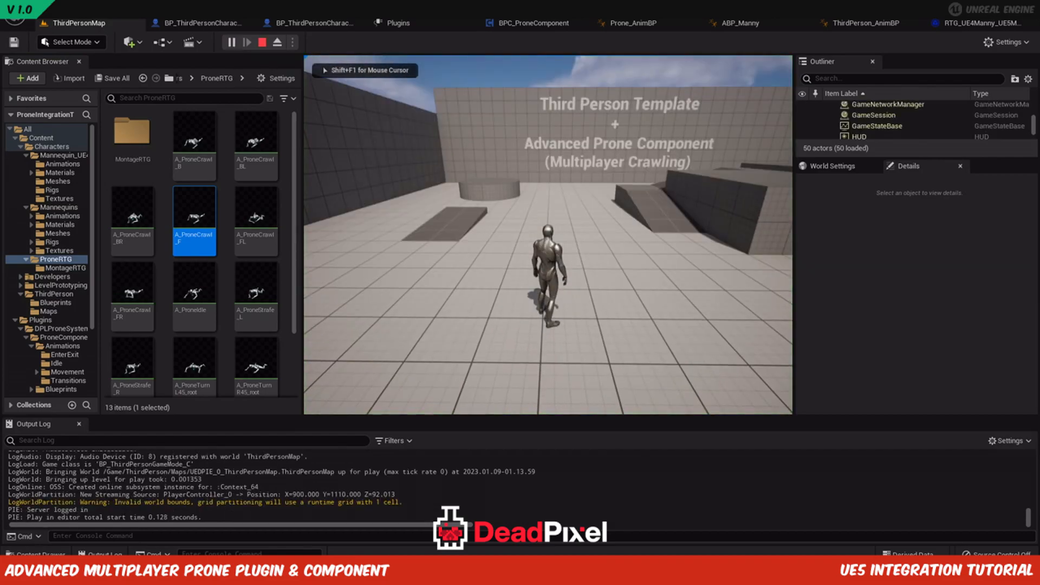
pyautogui.press('z')
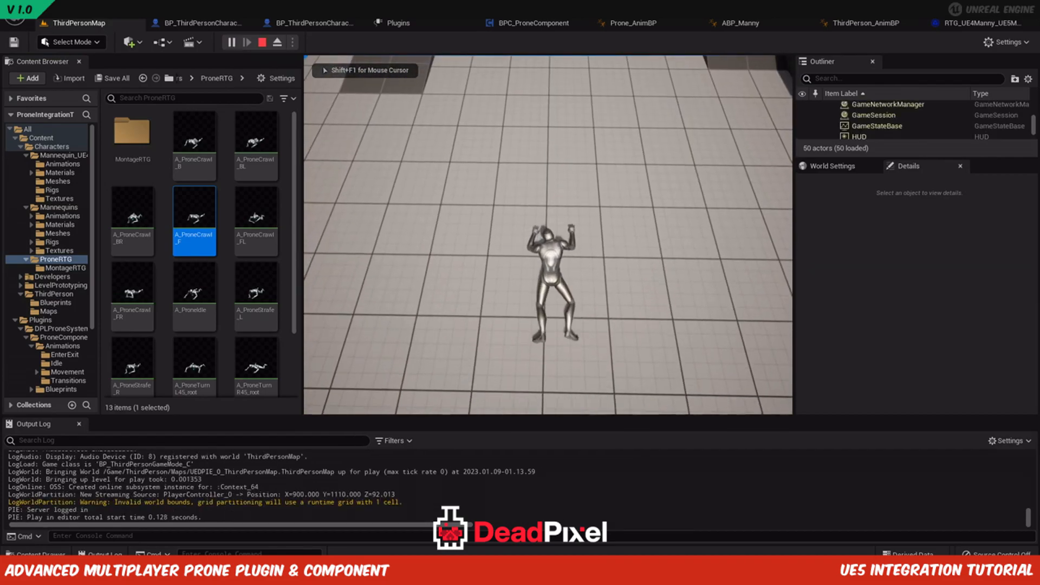
pyautogui.press('w')
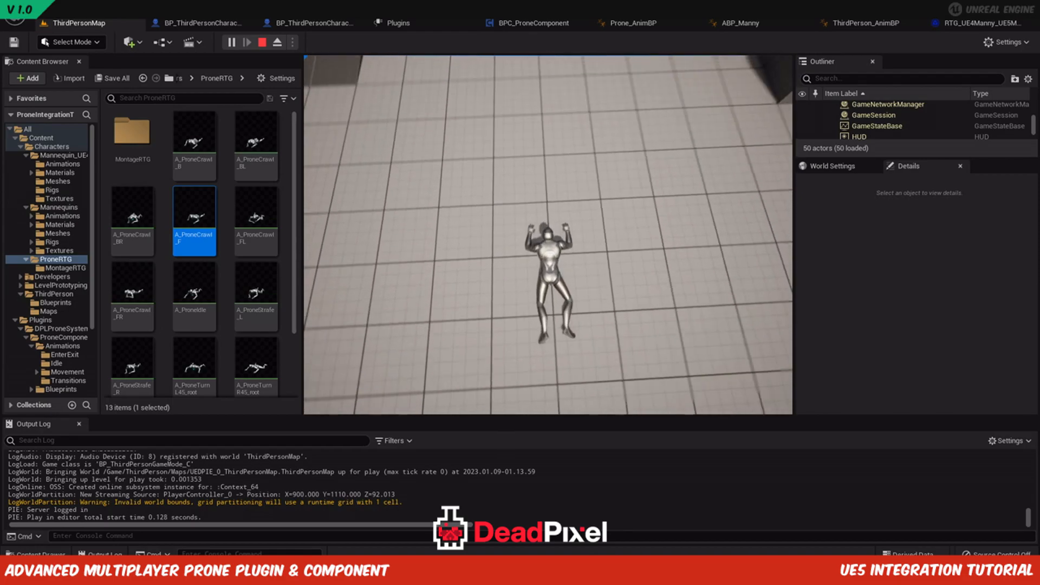
pyautogui.press('z')
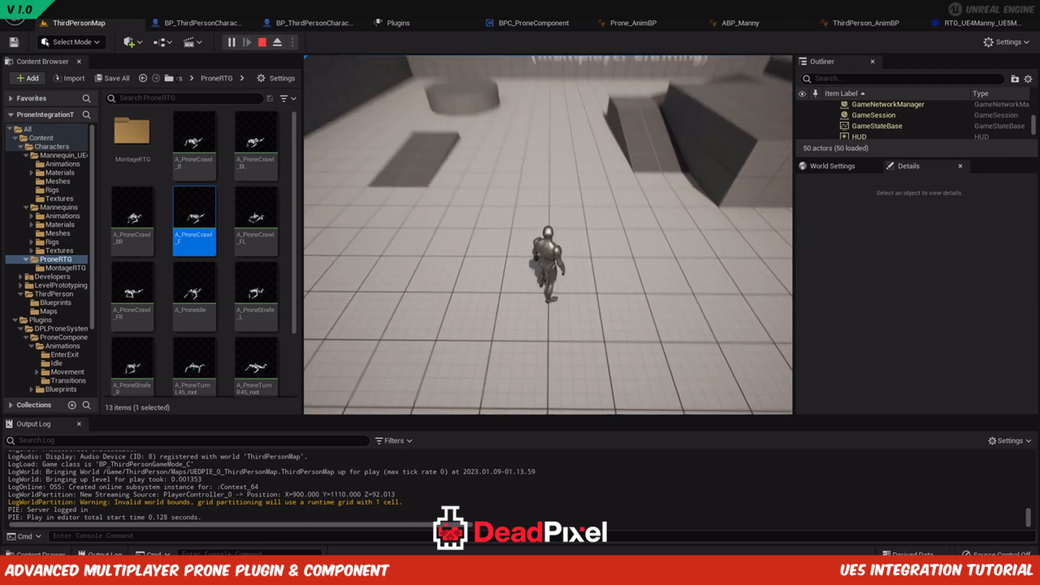
pyautogui.hotkey('shift', 'F1')
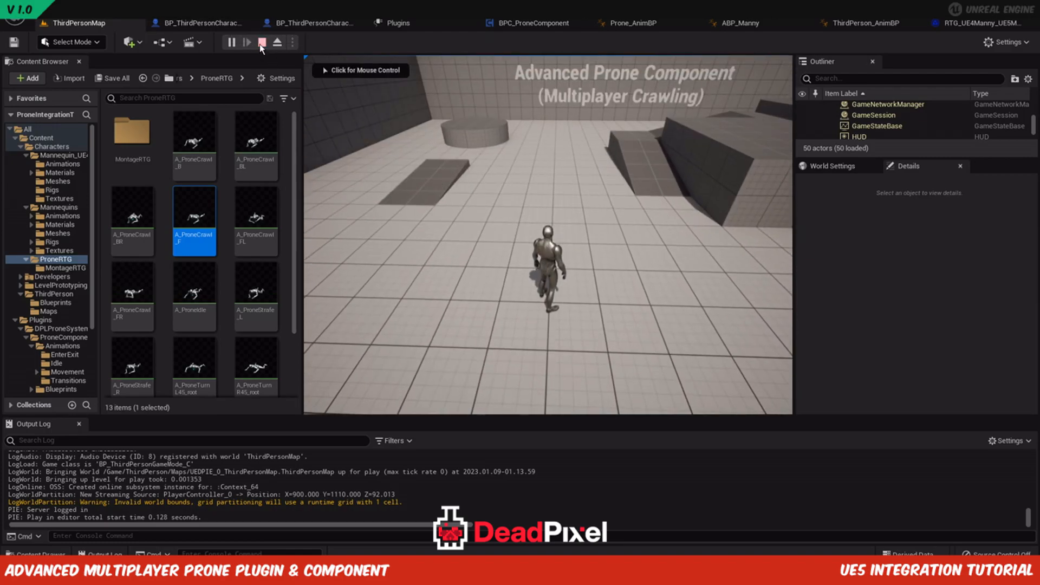
pyautogui.click(262, 43)
# In BP_ThirdPersonCharacter's Event Graph, wire Get Forward Vector's Return Value to World Direction on Prone Movement Forward and reposition the control rotation and vector nodes.
pyautogui.click(309, 25)
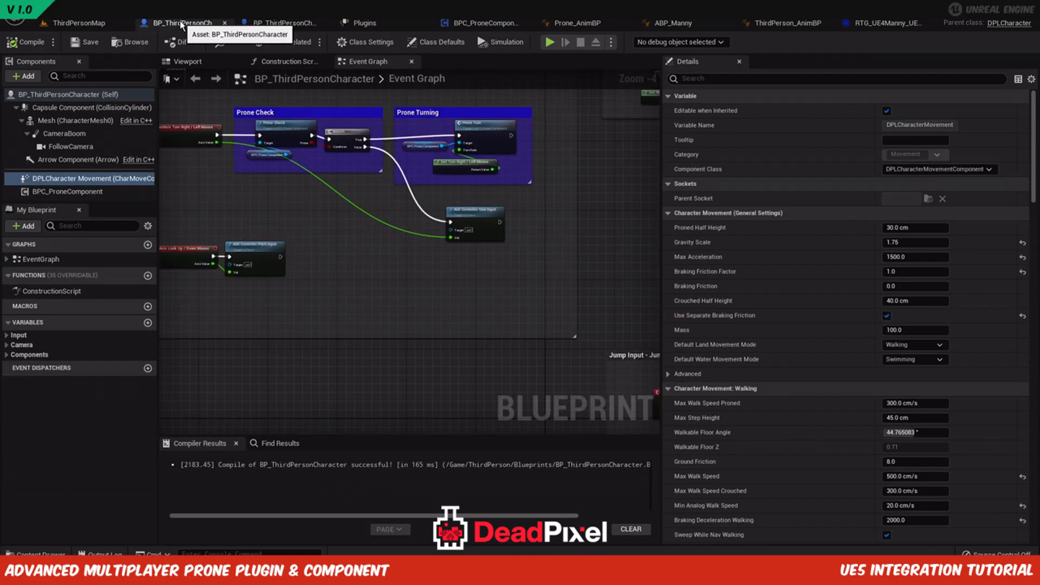
pyautogui.scroll(-2, 226, 187)
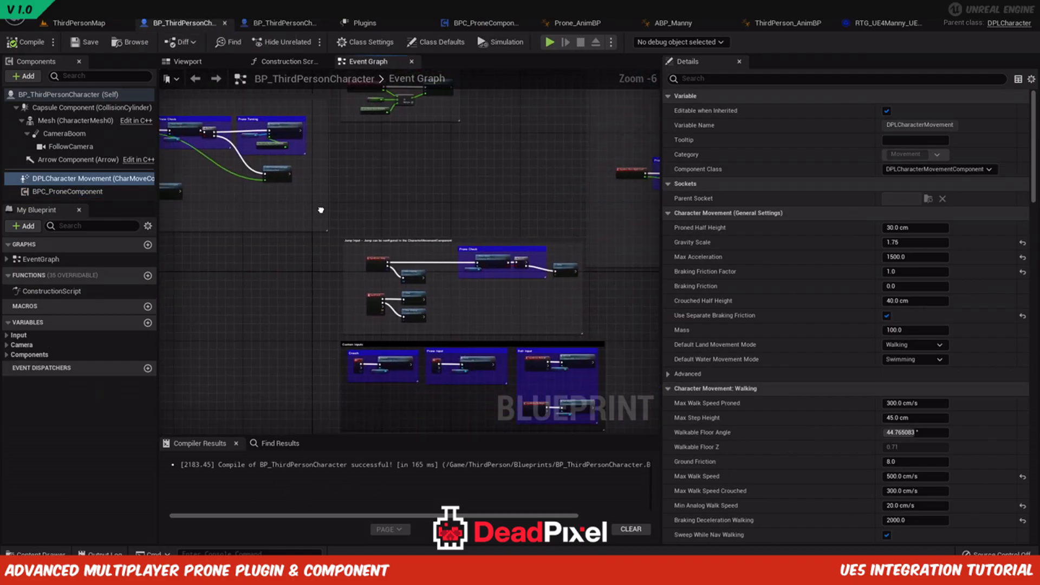
pyautogui.moveTo(510, 236)
pyautogui.mouseDown(button='right')
pyautogui.moveTo(334, 211)
pyautogui.moveTo(176, 267)
pyautogui.mouseUp(button='right')
pyautogui.scroll(2, 335, 157)
pyautogui.moveTo(380, 132); pyautogui.dragTo(194, 213, button='right')
pyautogui.scroll(1, 433, 244)
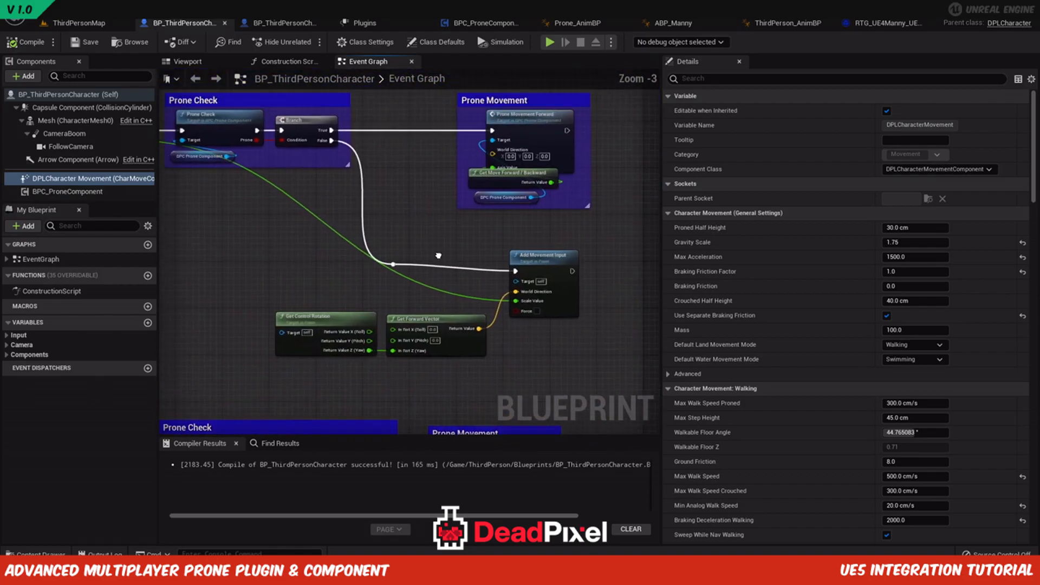
pyautogui.moveTo(486, 340); pyautogui.dragTo(452, 236)
pyautogui.moveTo(485, 177); pyautogui.dragTo(500, 166)
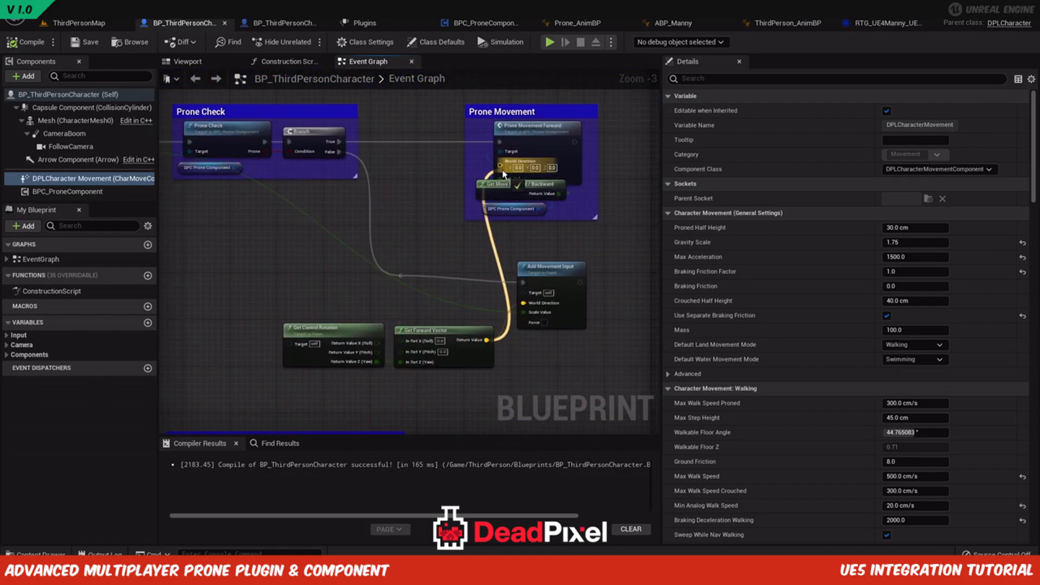
pyautogui.moveTo(339, 292); pyautogui.dragTo(381, 324)
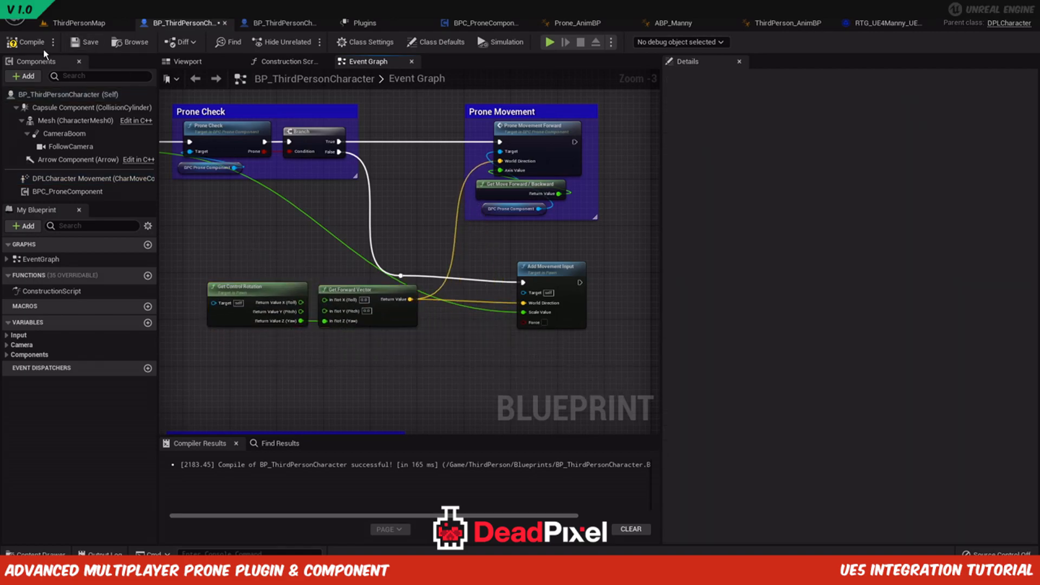
# Start a play session from the blueprint, put the character prone and test crawling forward and to the left in third person.
pyautogui.click(550, 41)
pyautogui.press('z')
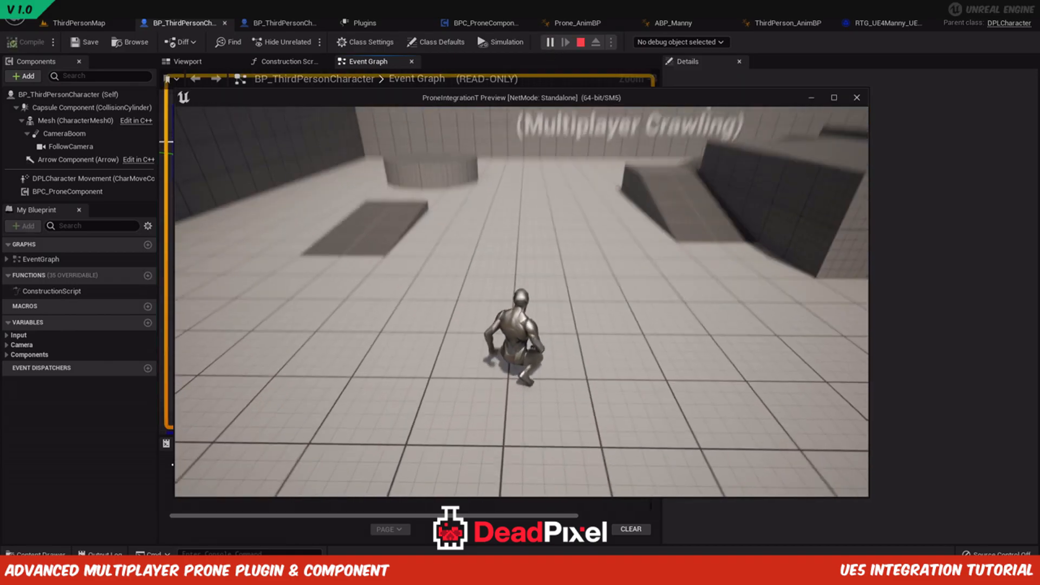
pyautogui.press('w')
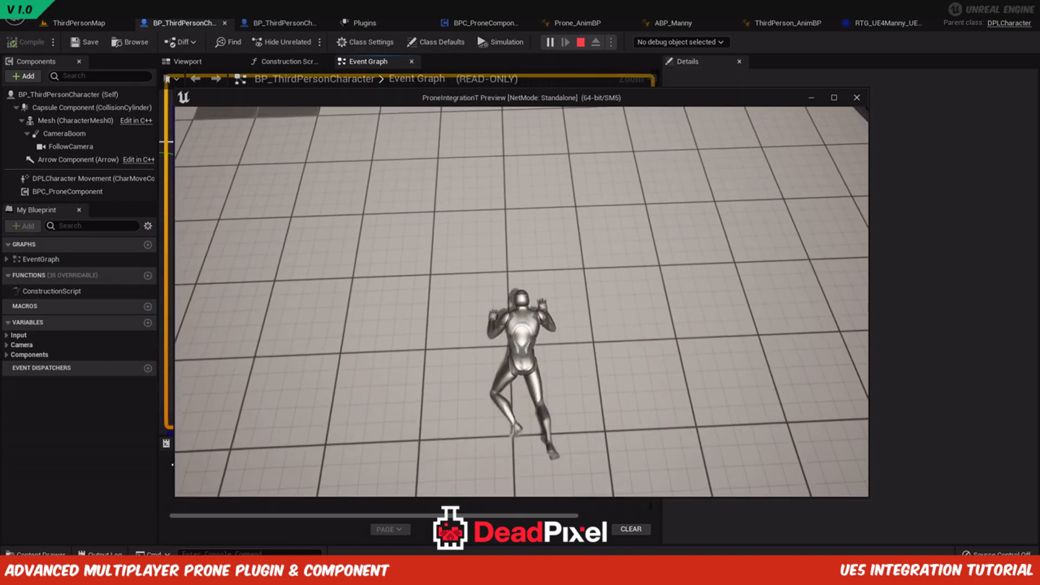
pyautogui.press('a')
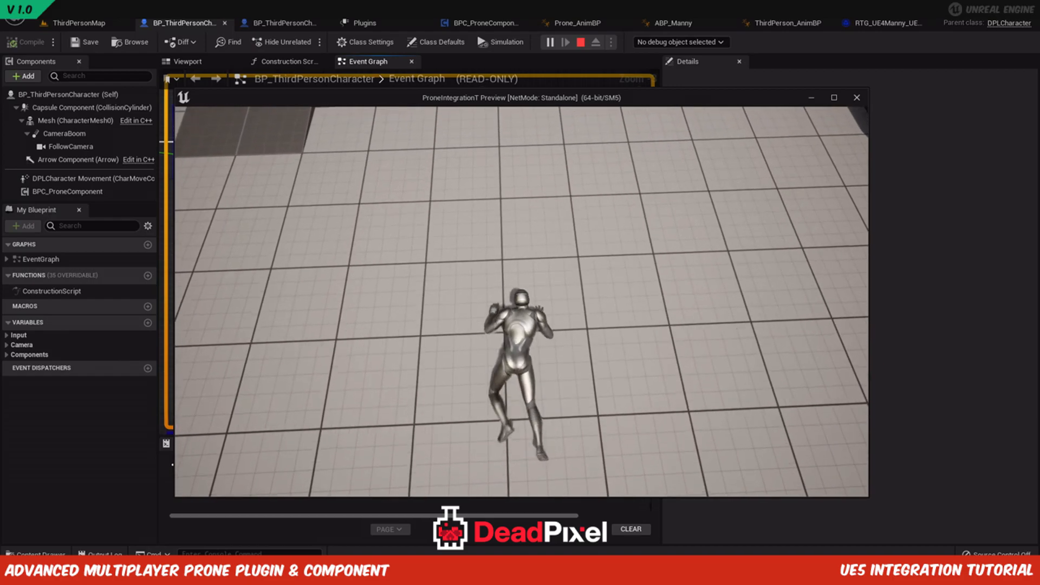
pyautogui.press('w')
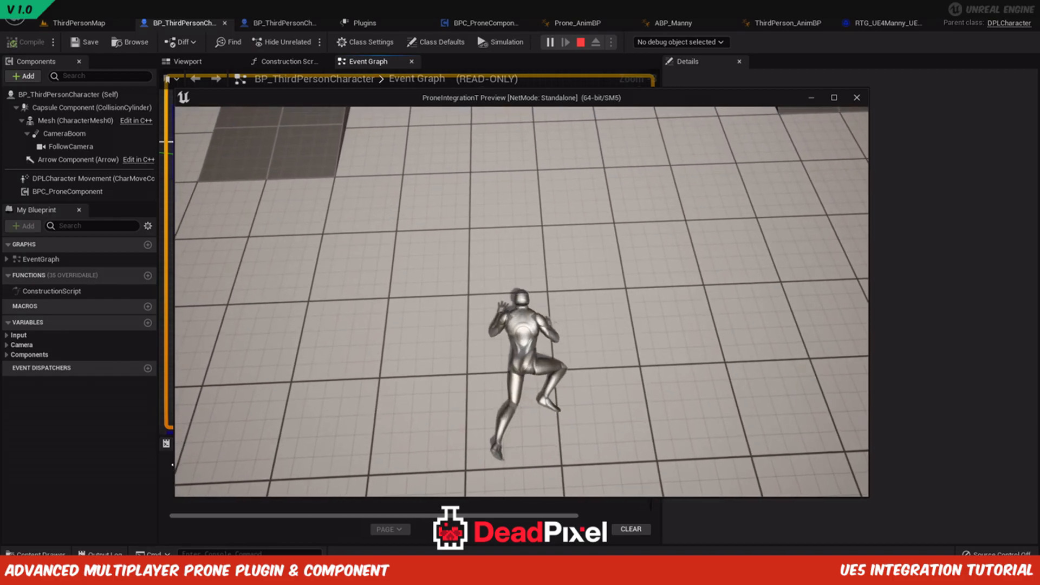
# Switch to the first-person view, test prone movement in all directions and the prone toggle, and stop the play session.
pyautogui.press('v')
pyautogui.press('w')
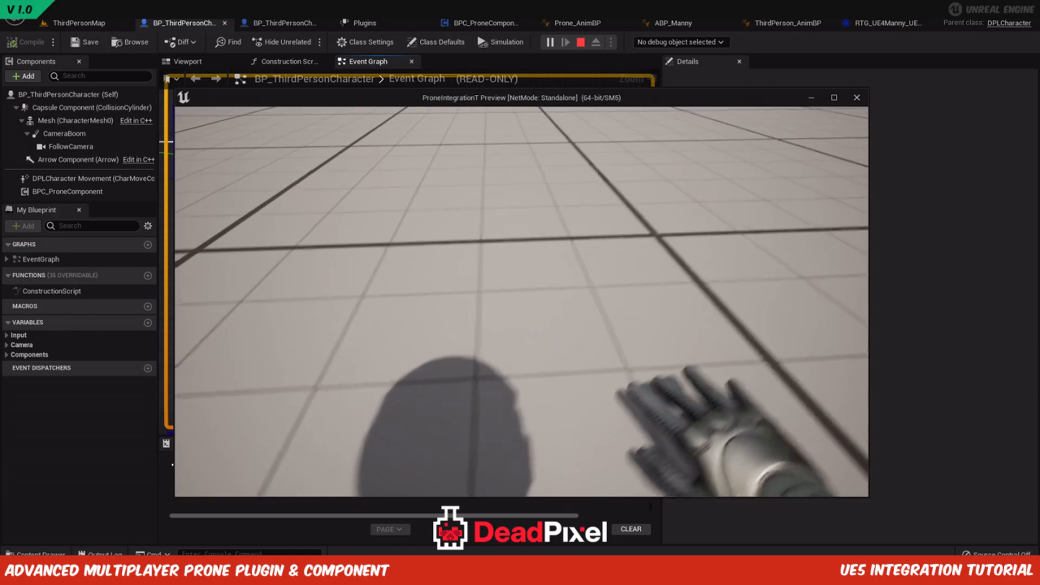
pyautogui.press('d')
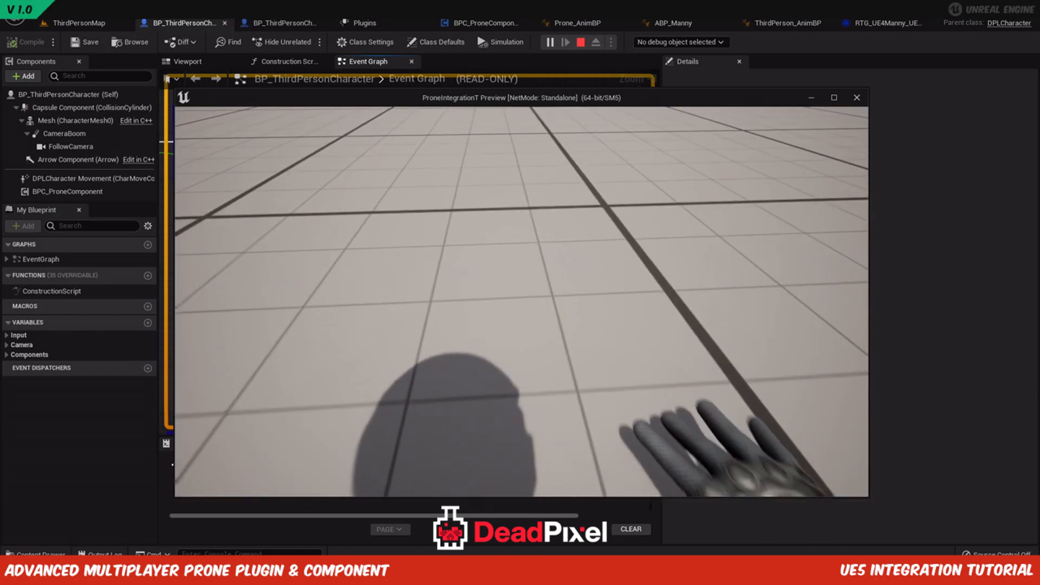
pyautogui.press('a')
pyautogui.press('s')
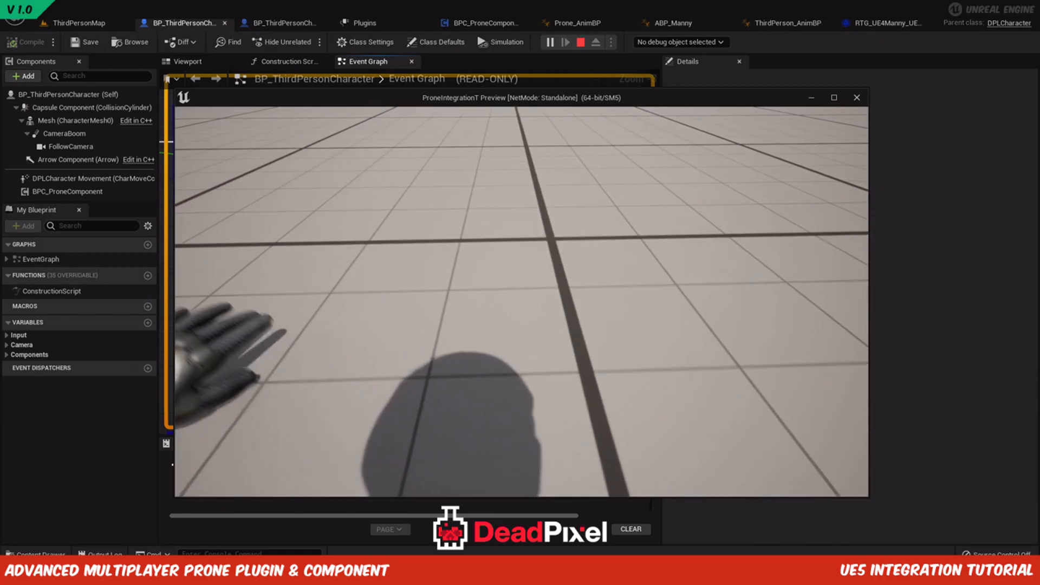
pyautogui.press('d')
pyautogui.press('z')
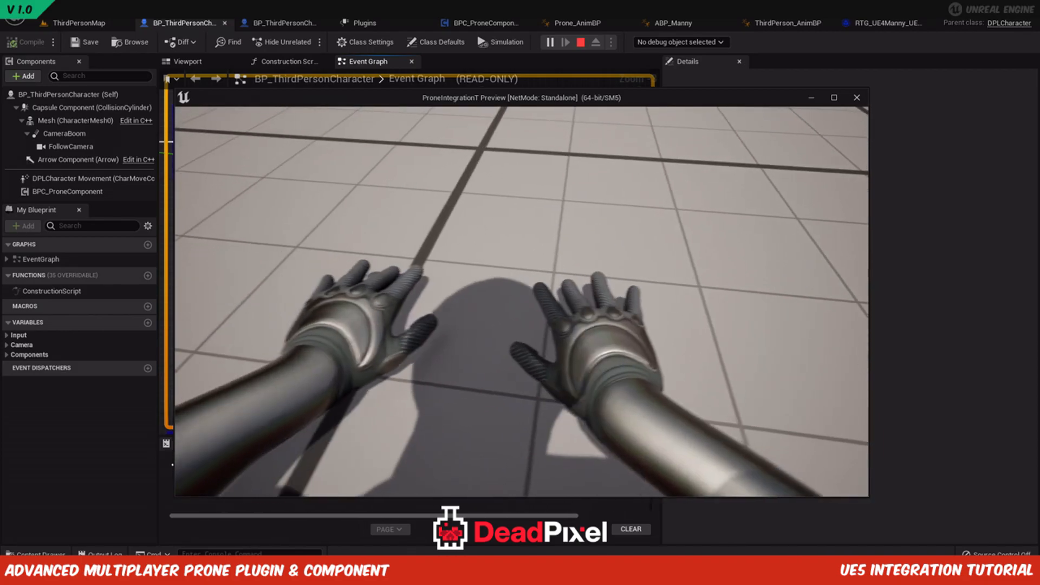
pyautogui.press('w')
pyautogui.press('w')
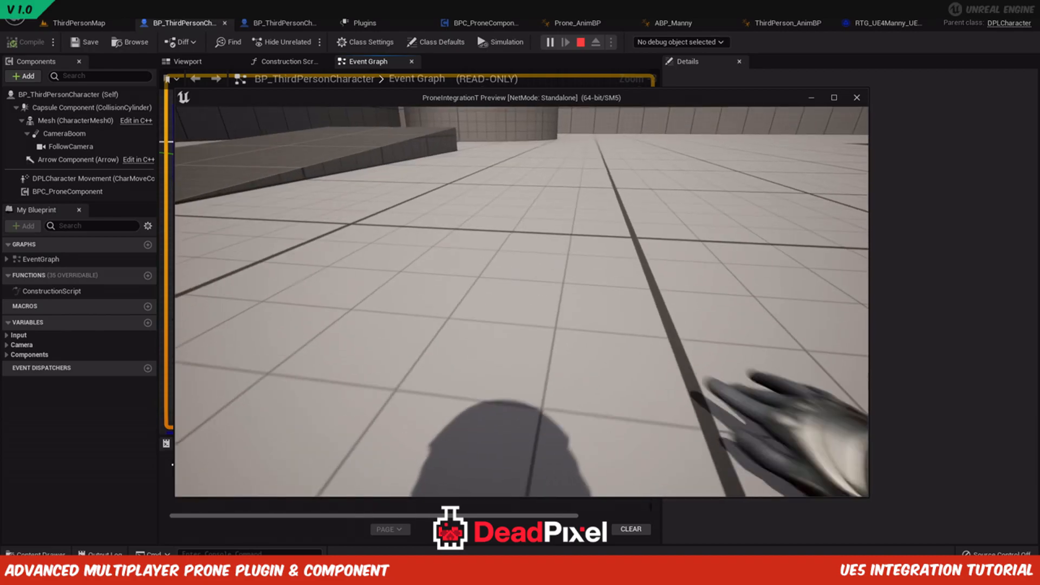
pyautogui.press('w')
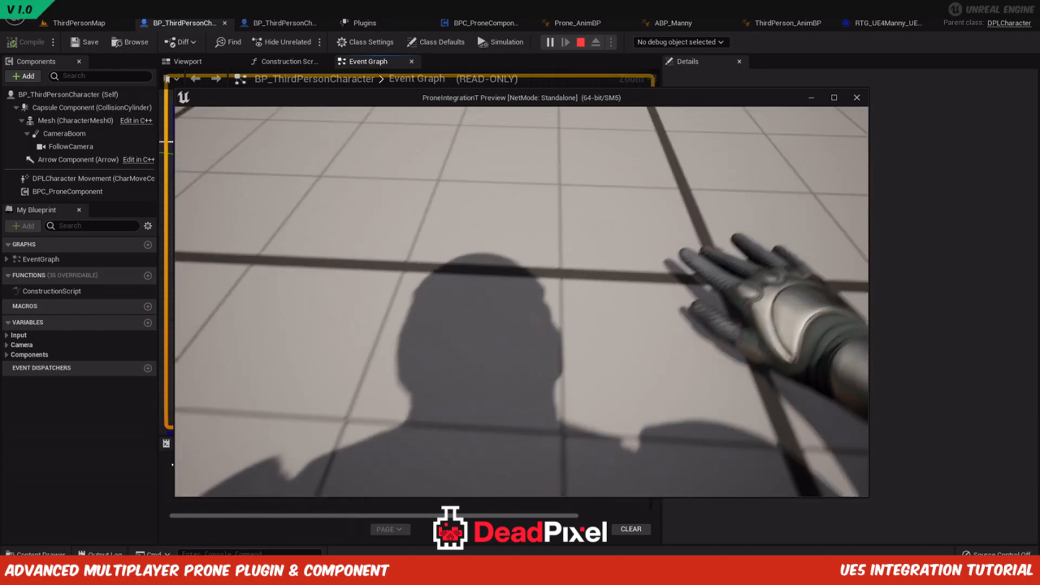
pyautogui.hotkey('shift', 'F1')
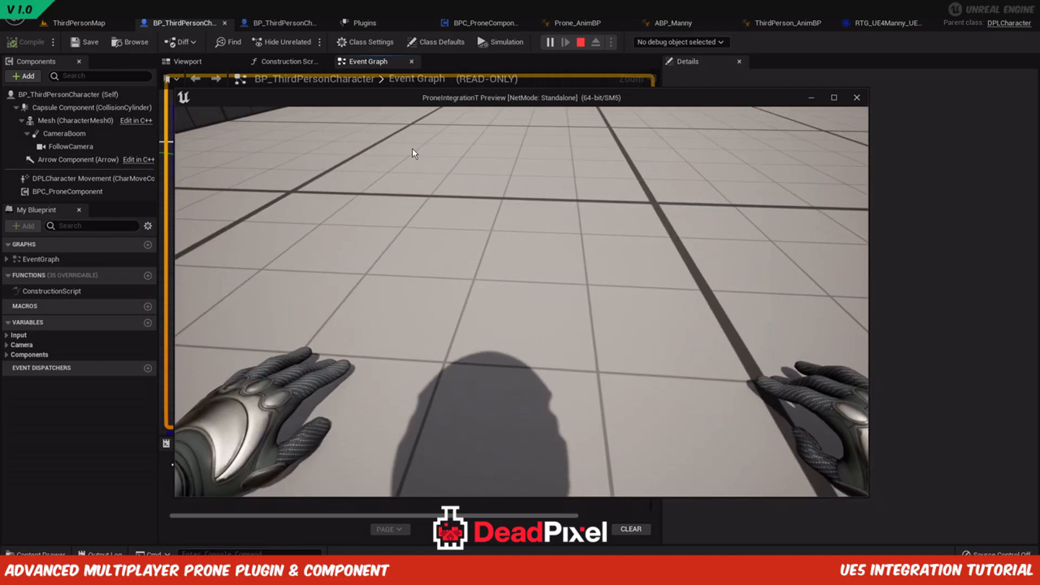
pyautogui.click(580, 45)
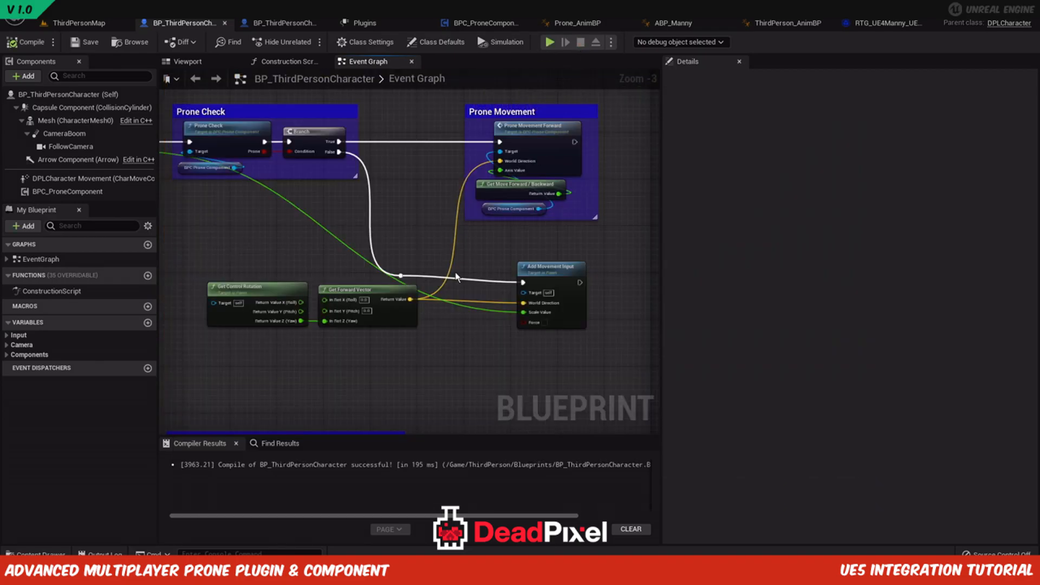
pyautogui.scroll(-3, 268, 261)
pyautogui.moveTo(285, 354); pyautogui.dragTo(304, 264, button='right')
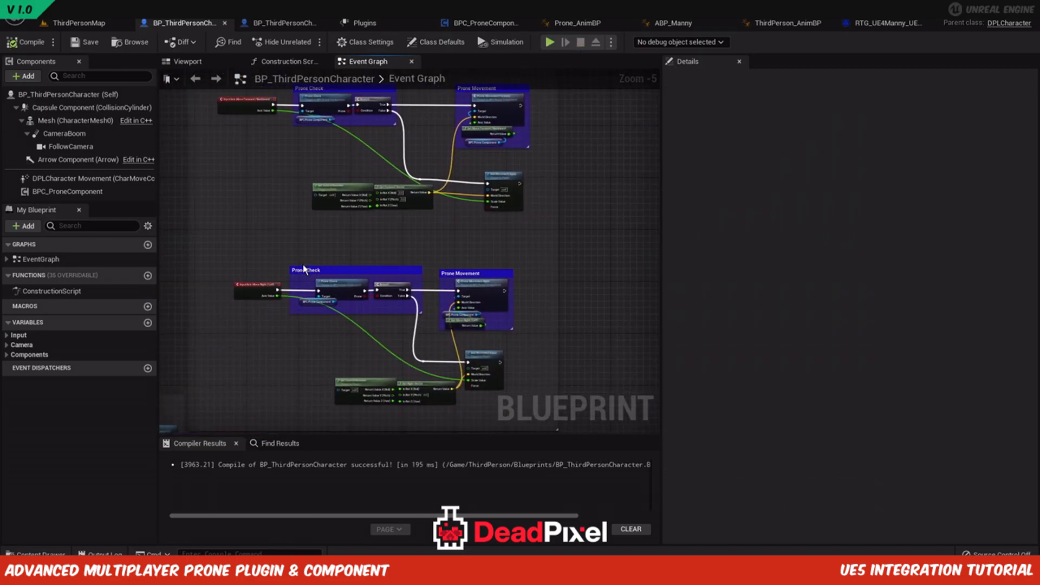
pyautogui.scroll(-2, 303, 264)
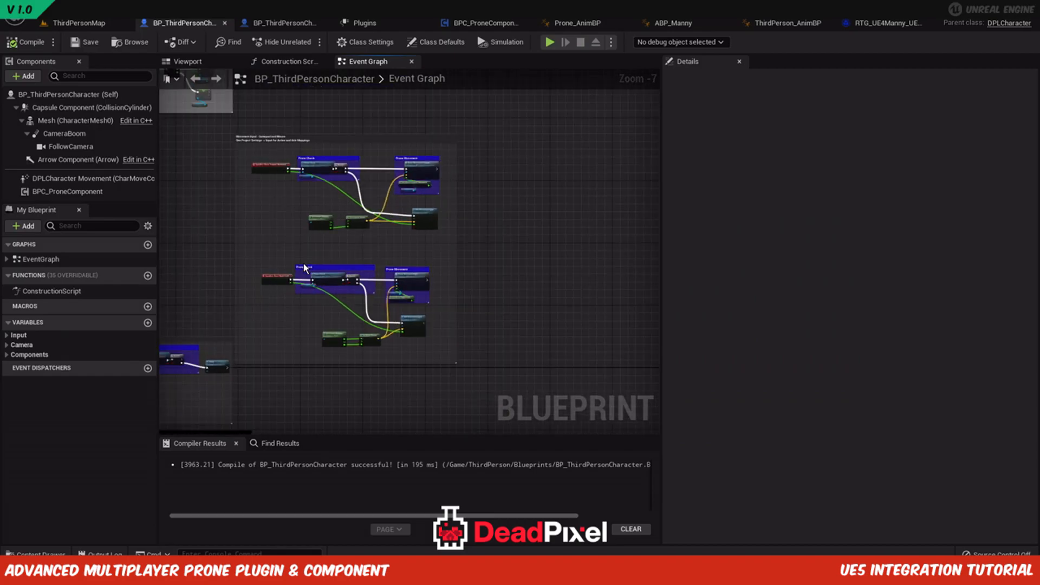
pyautogui.moveTo(207, 195); pyautogui.dragTo(236, 199, button='right')
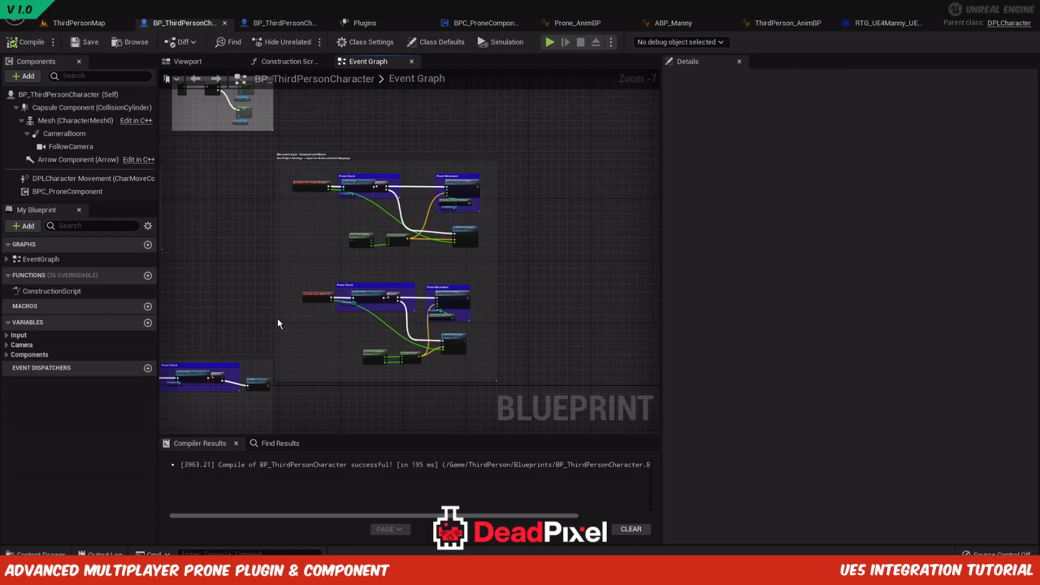
# Return to ThirdPersonMap, play the level again to test the character in prone, and stop the session.
pyautogui.click(100, 27)
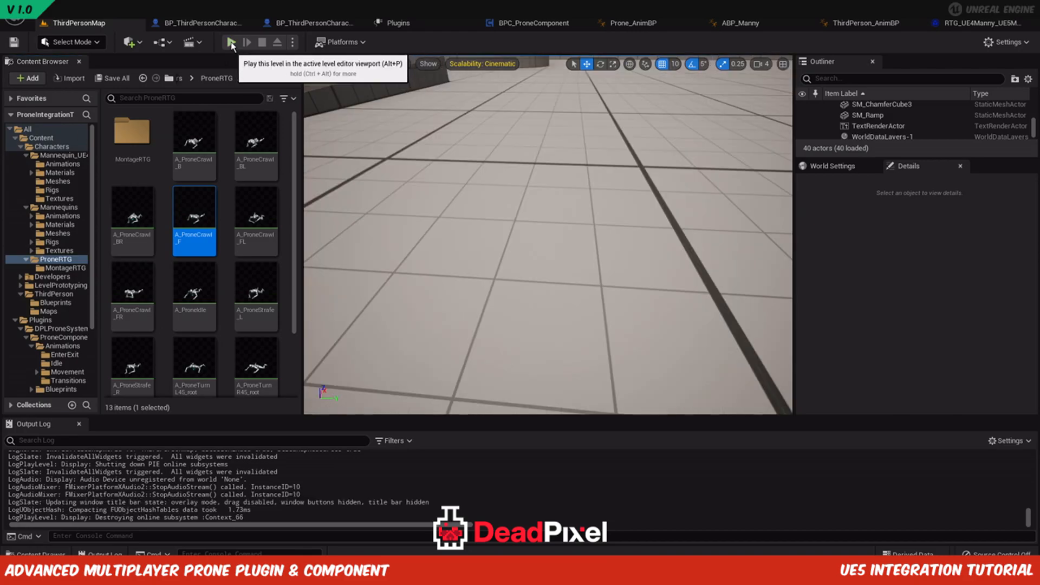
pyautogui.click(231, 42)
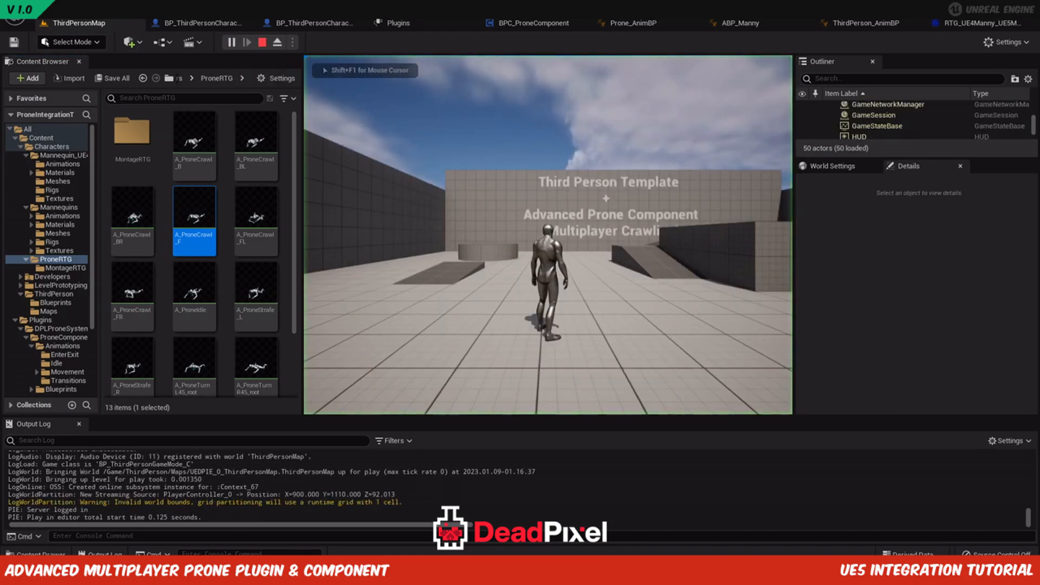
pyautogui.press('w')
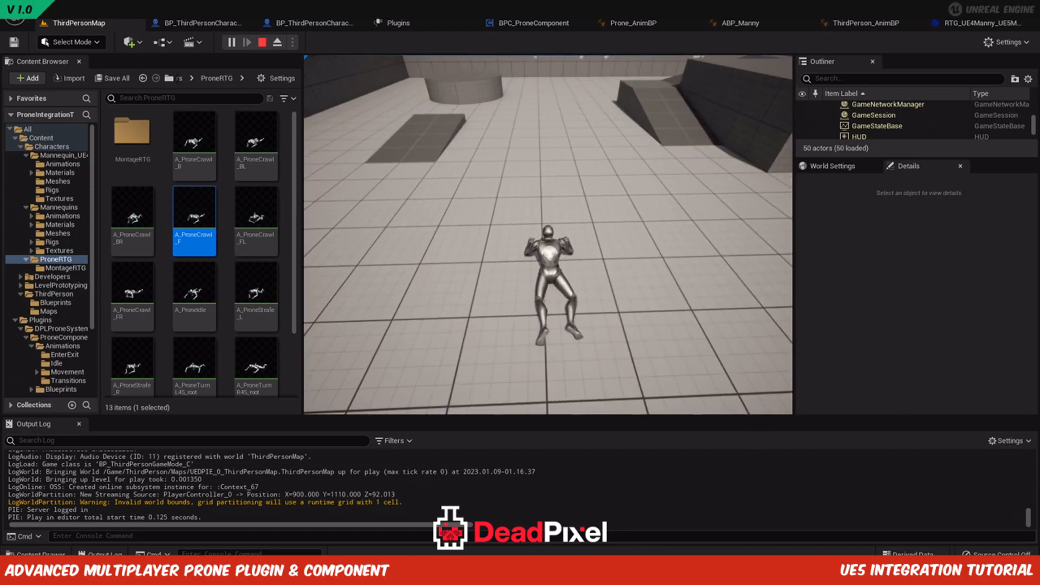
pyautogui.click(263, 42)
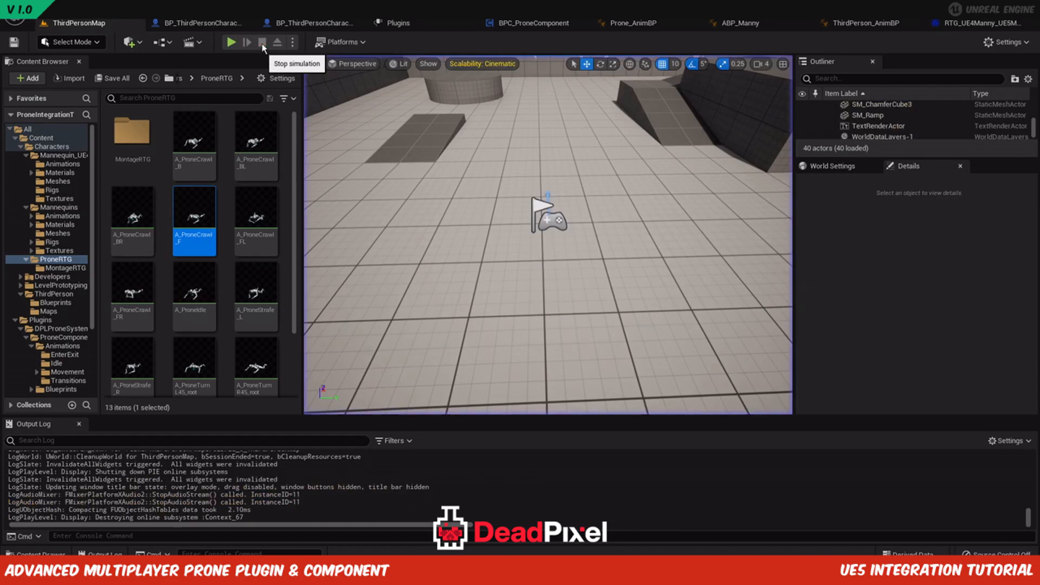
# Open the A_ProneTurnL45_root animation sequence from the ProneRTG folder.
pyautogui.click(220, 339)
pyautogui.scroll(-3, 207, 324)
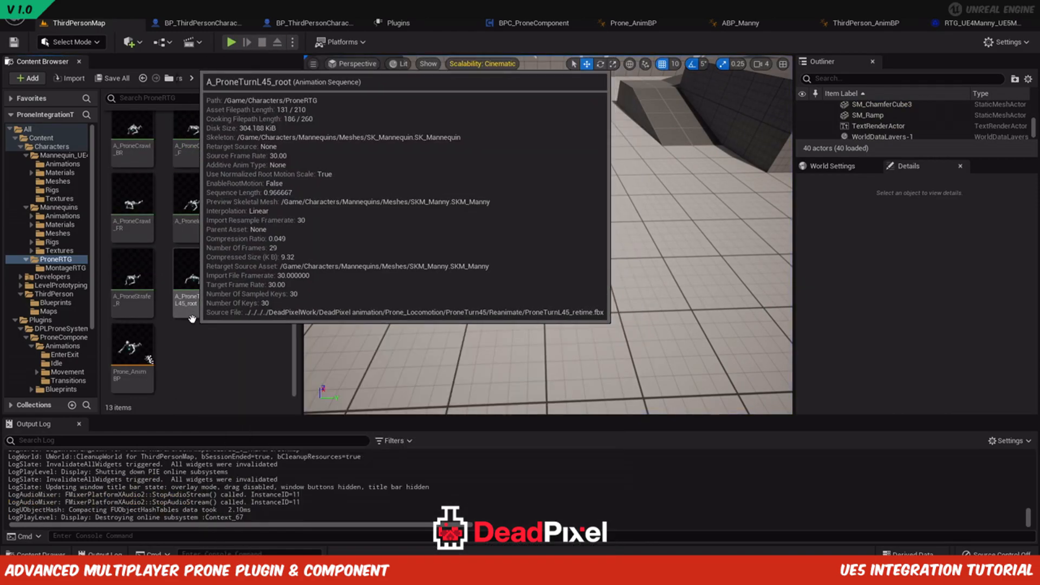
pyautogui.doubleClick(190, 293)
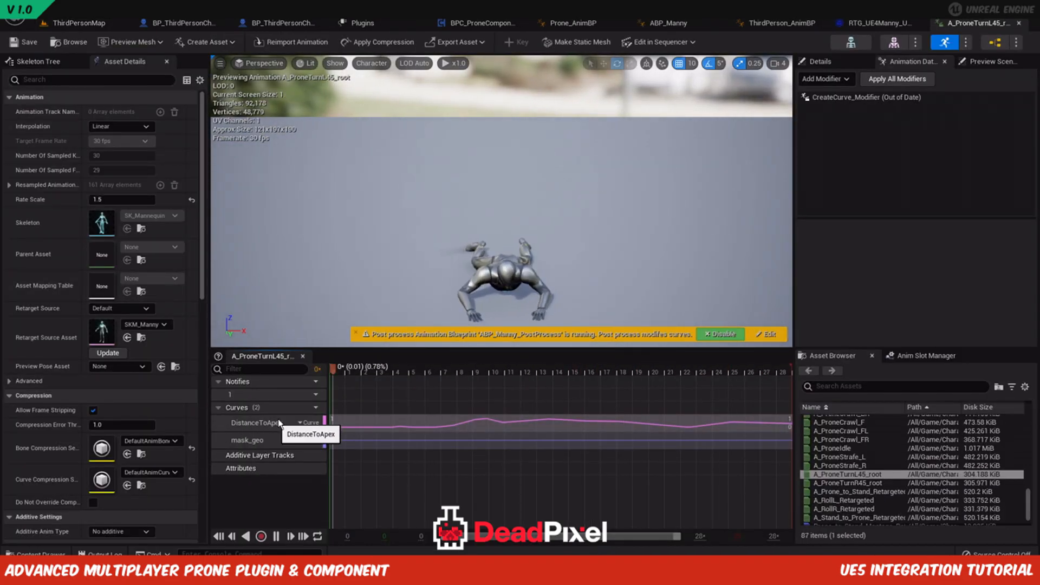
# Examine the names of the available curves that can be added to the A_ProneTurnL45_root animation.
pyautogui.click(309, 407)
pyautogui.moveTo(341, 436)
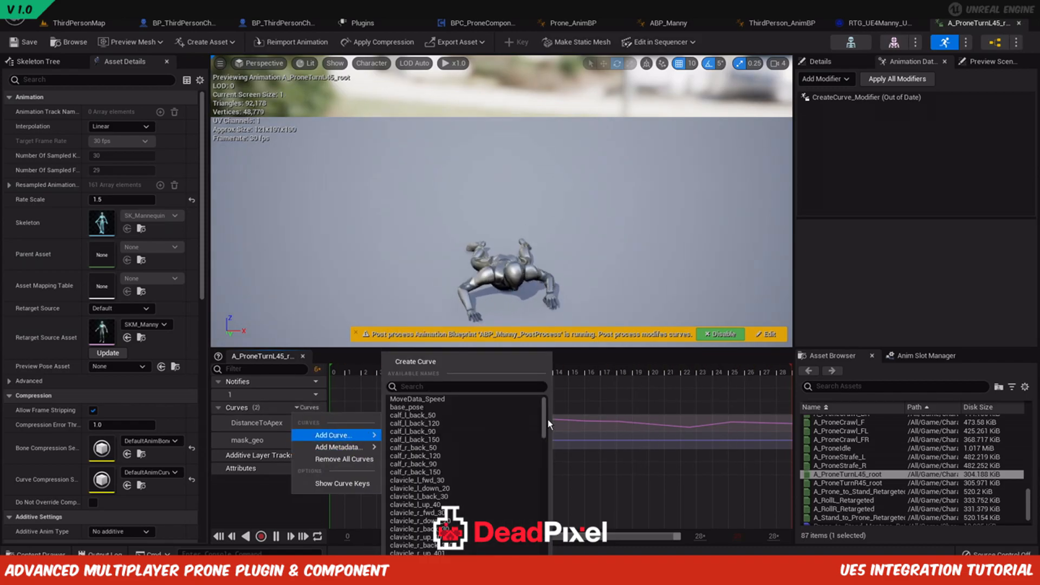
pyautogui.moveTo(544, 420); pyautogui.dragTo(545, 537)
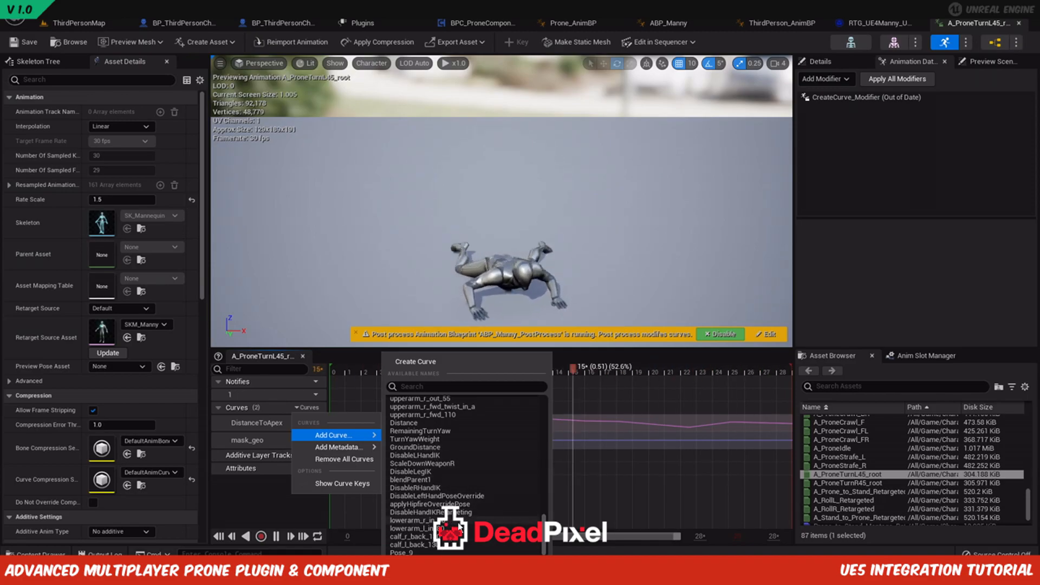
pyautogui.scroll(2, 460, 525)
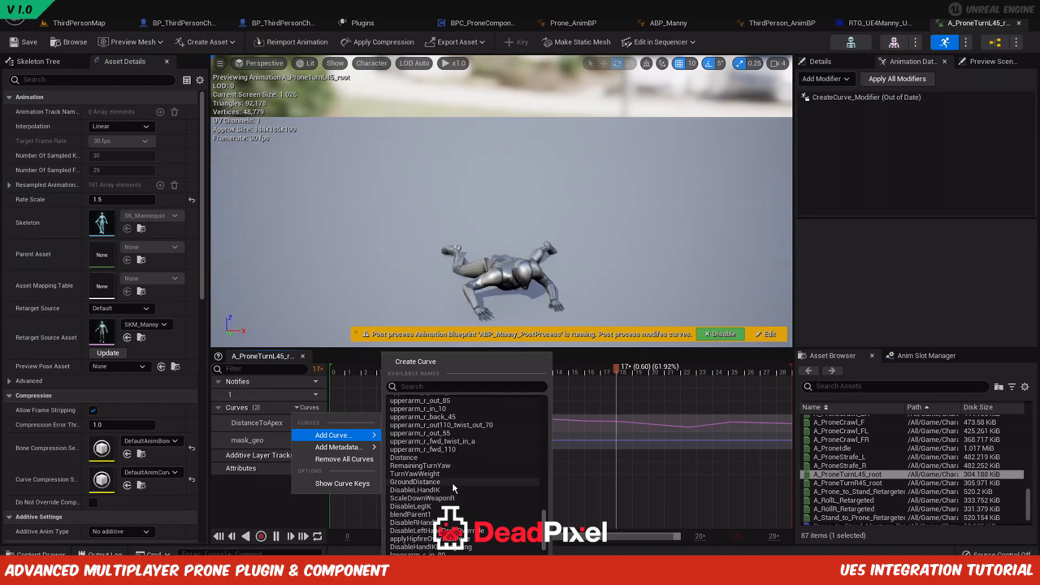
pyautogui.scroll(2, 453, 485)
pyautogui.scroll(10, 452, 483)
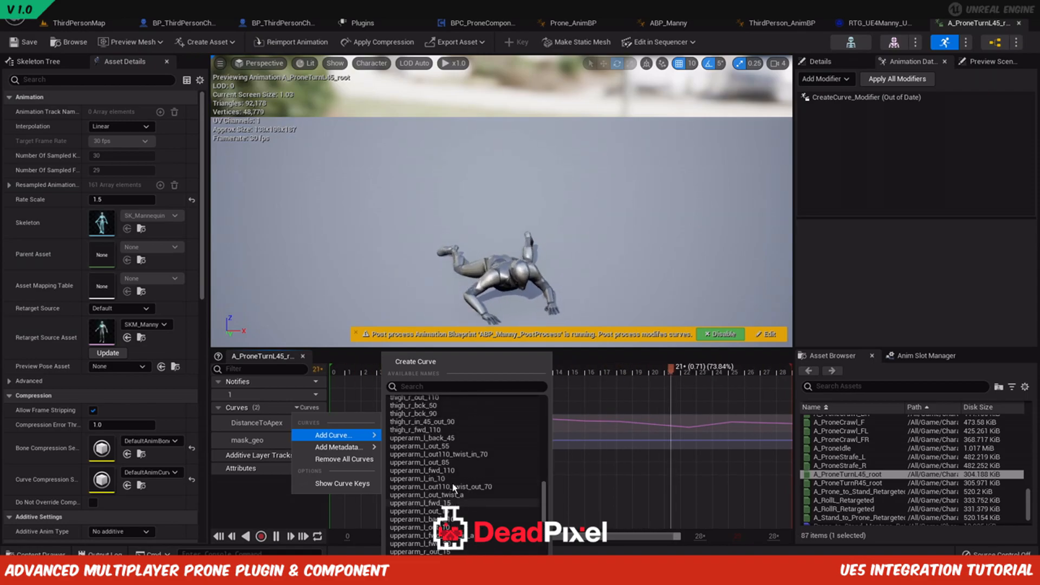
pyautogui.scroll(10, 453, 486)
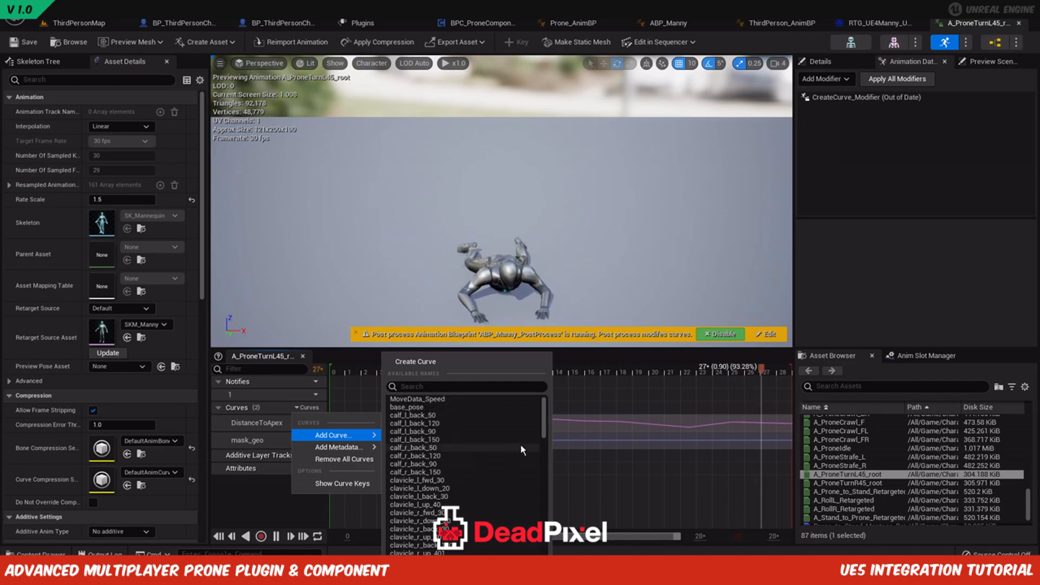
pyautogui.moveTo(544, 437); pyautogui.dragTo(565, 554)
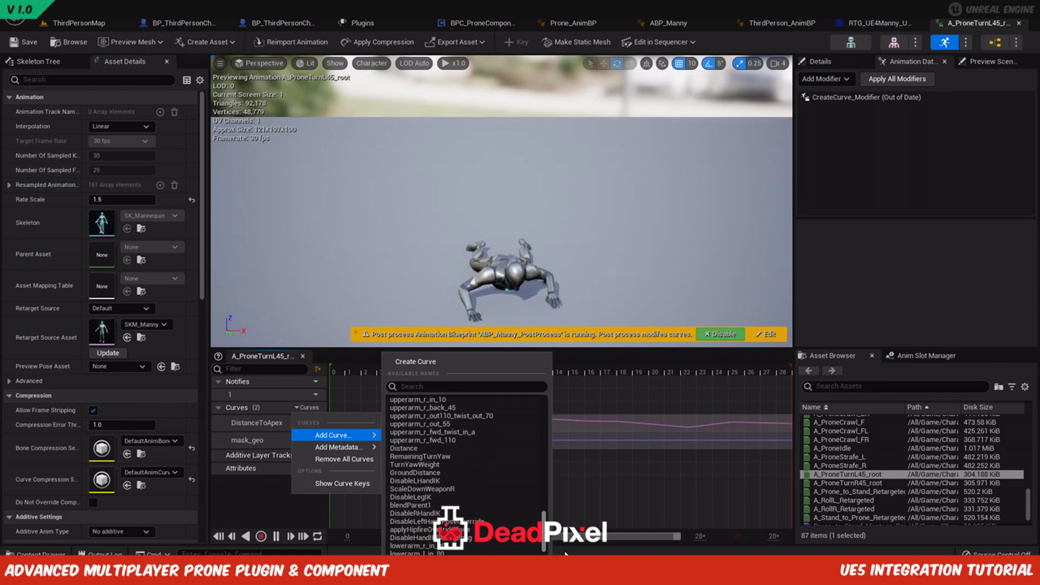
pyautogui.moveTo(565, 554); pyautogui.dragTo(567, 561)
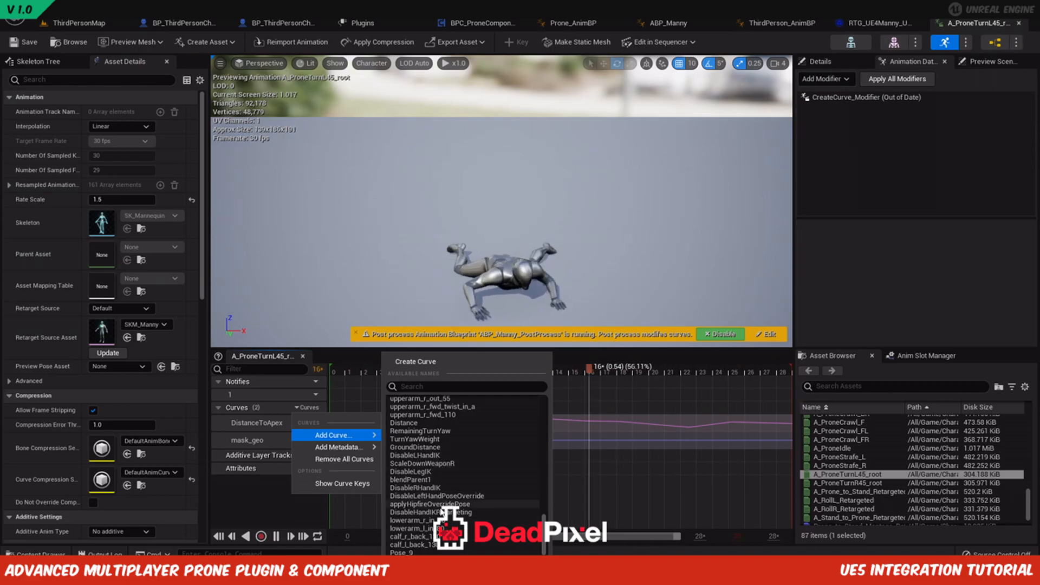
# Rename the DistanceToApex curve of the A_ProneTurnL45_root animation to RotationYaw.
pyautogui.click(248, 425)
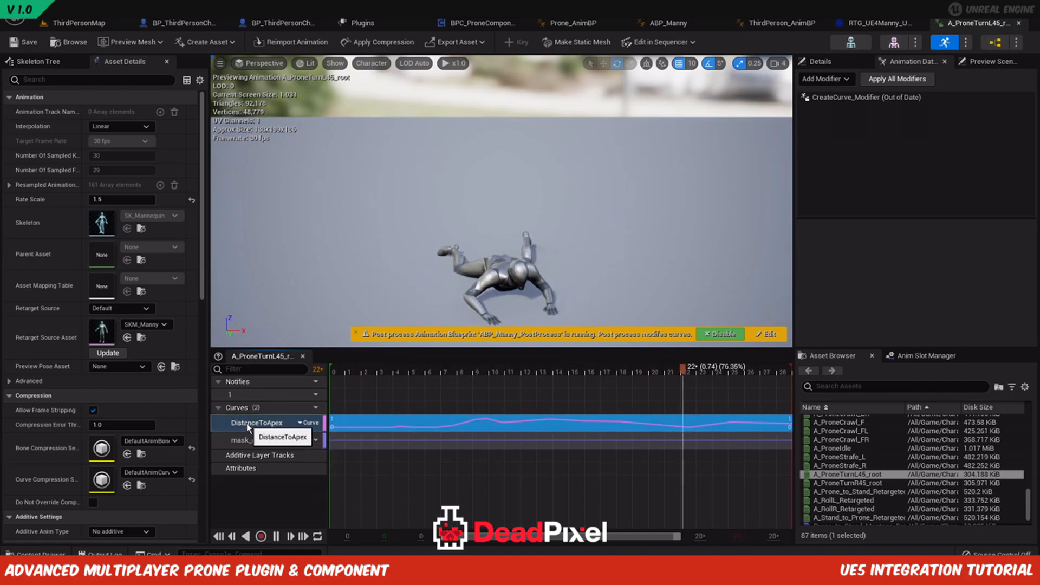
pyautogui.doubleClick(247, 425)
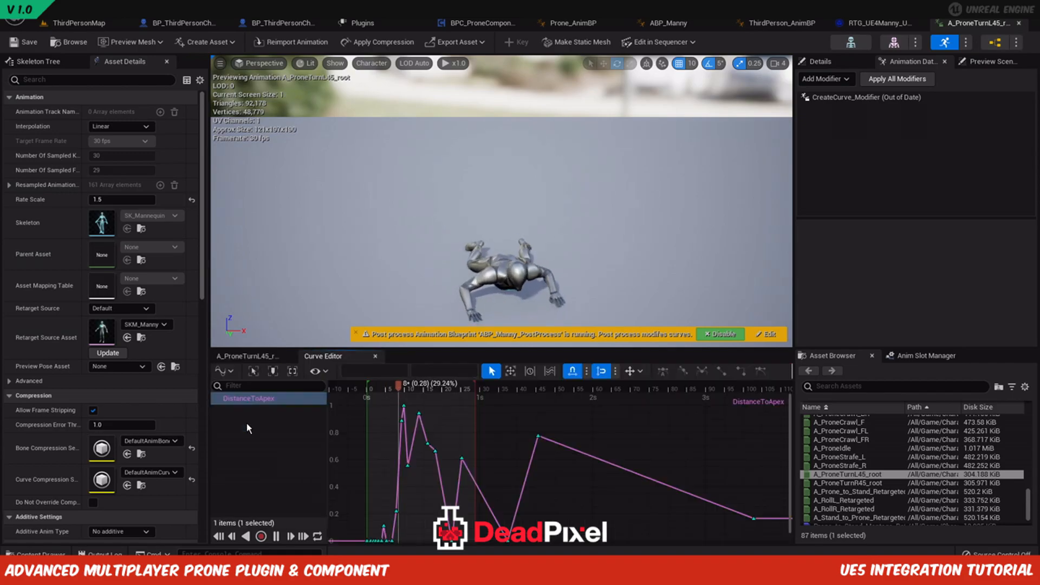
pyautogui.click(248, 356)
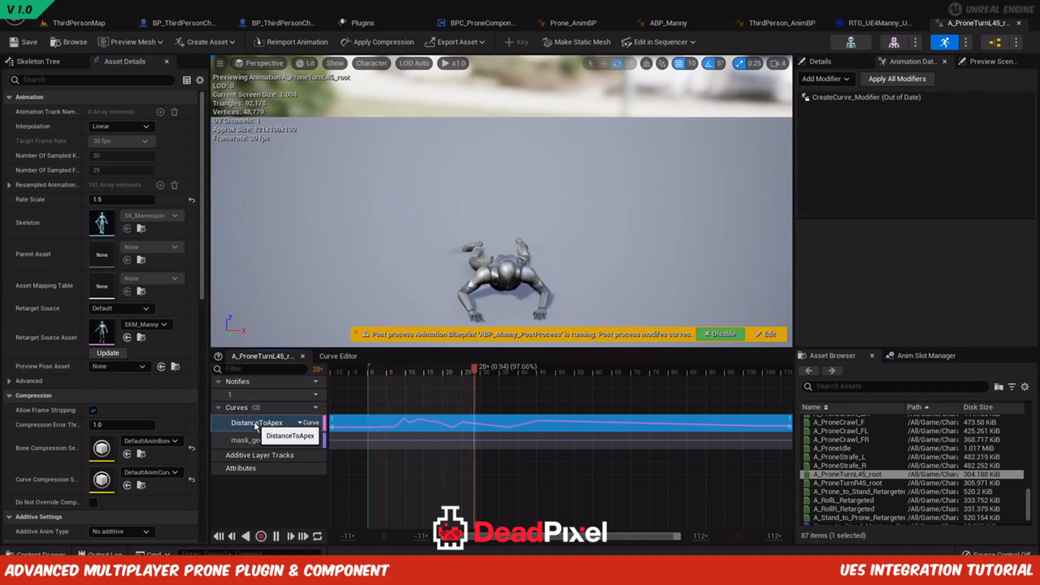
pyautogui.click(255, 422)
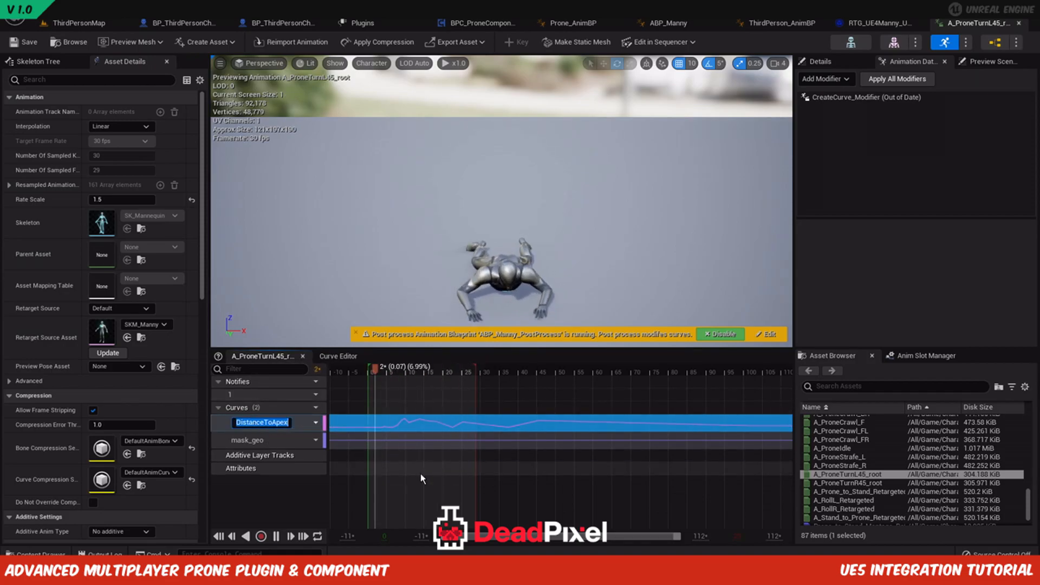
pyautogui.write('Rotation')
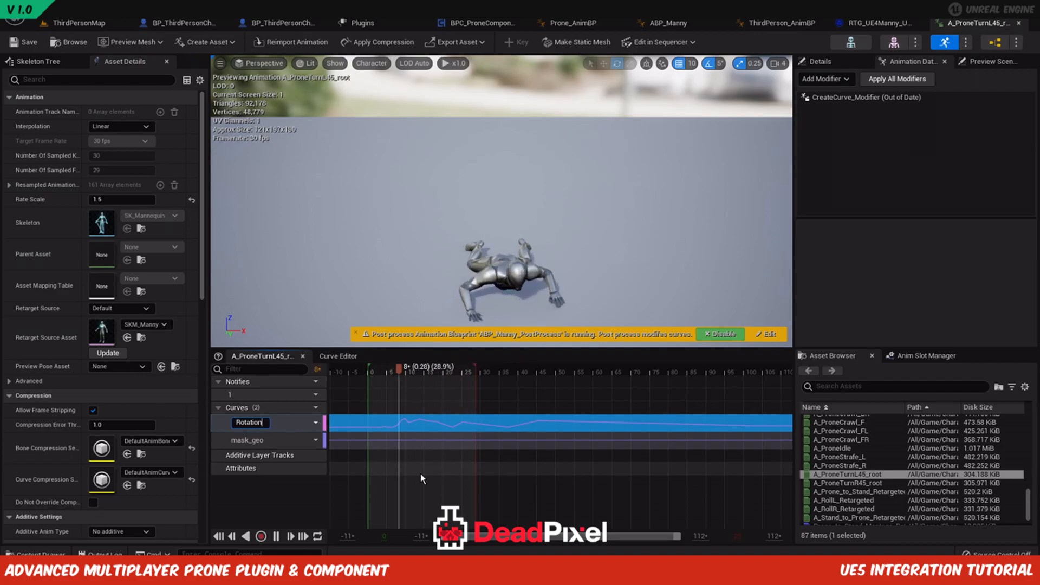
pyautogui.write('Yaw')
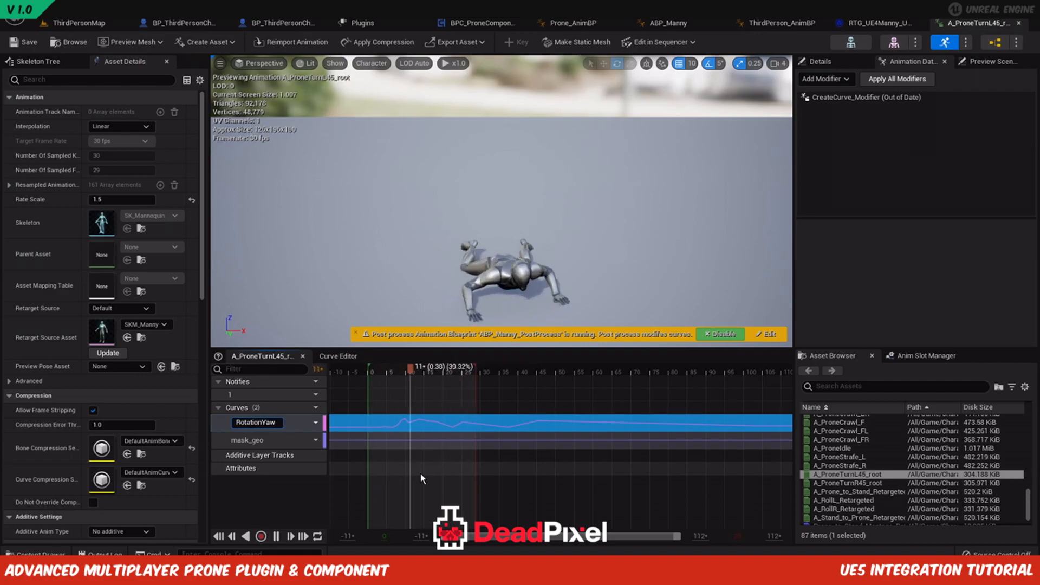
pyautogui.press('Return')
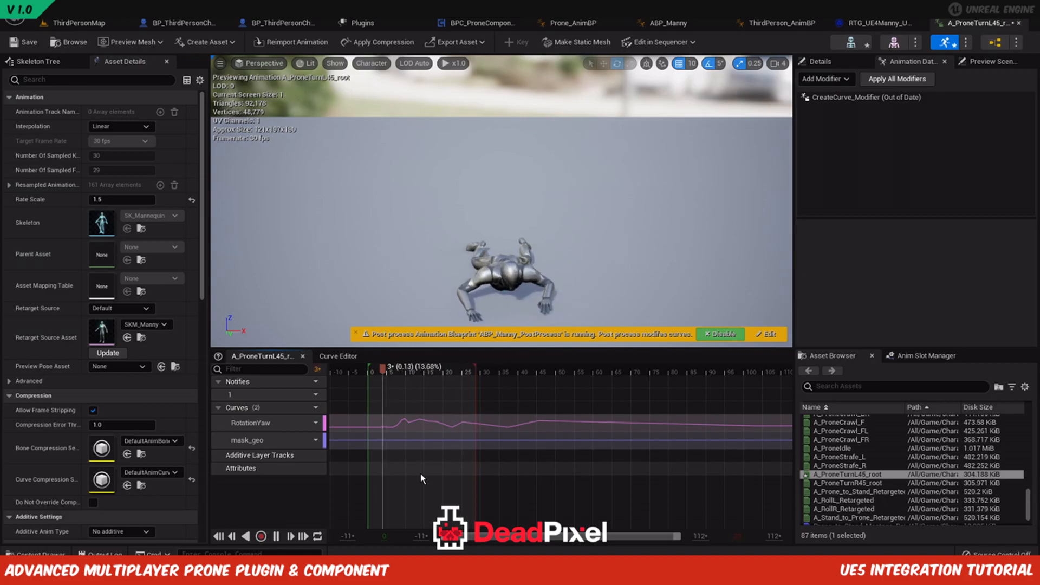
# Rename the mask_geo curve to TurnInPlace and save the A_ProneTurnL45_root animation.
pyautogui.click(255, 442)
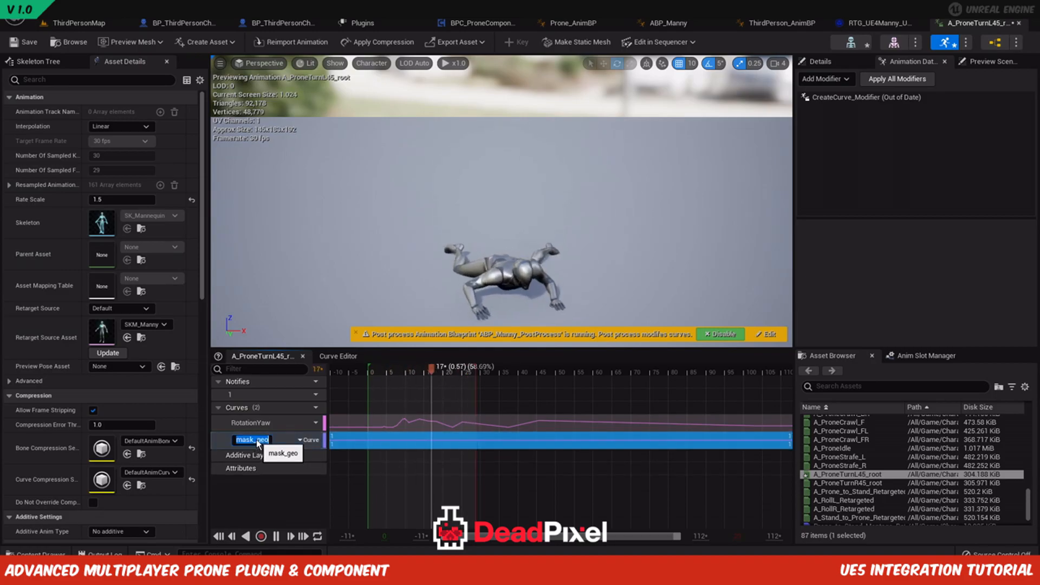
pyautogui.write('TurnInPlace')
pyautogui.press('Return')
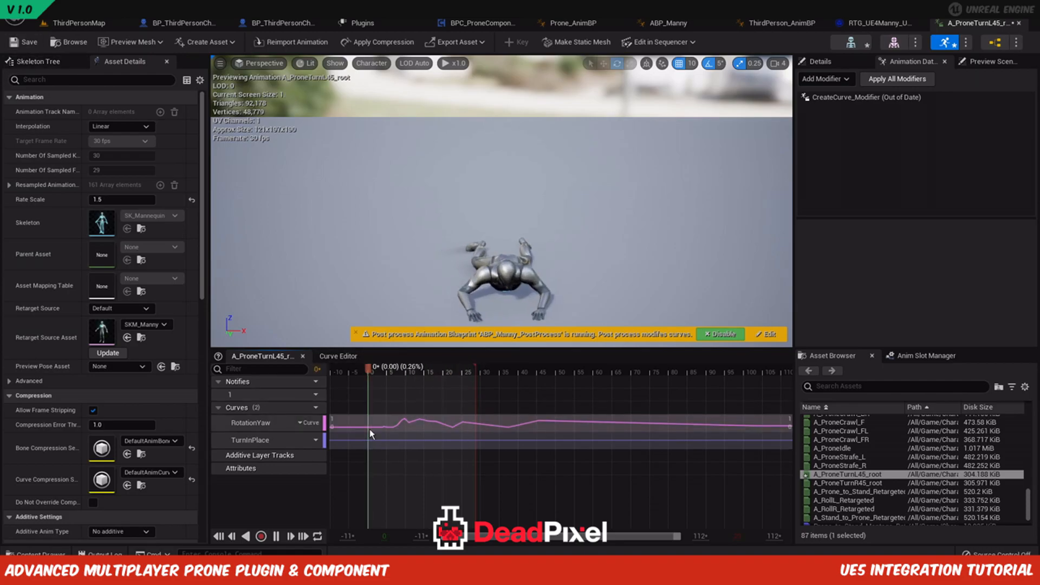
pyautogui.click(29, 44)
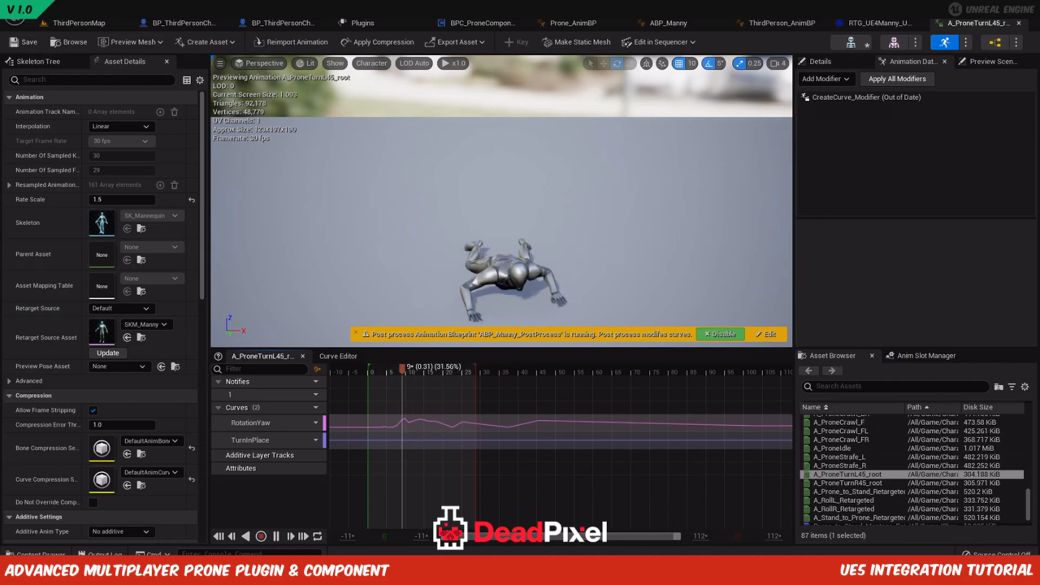
# Open the A_ProneTurnR45_root animation sequence from the ProneRTG folder.
pyautogui.click(79, 22)
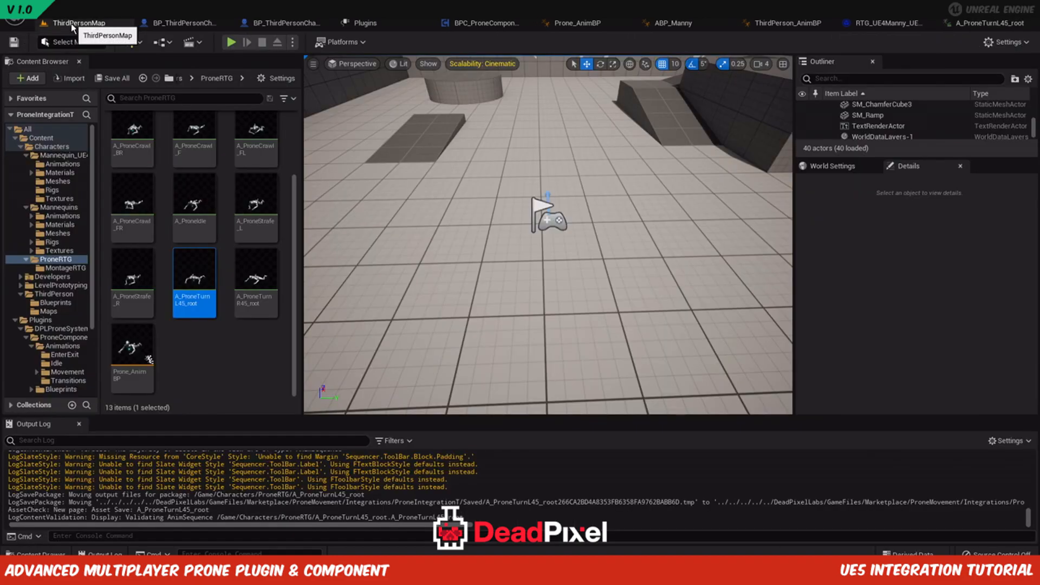
pyautogui.doubleClick(258, 288)
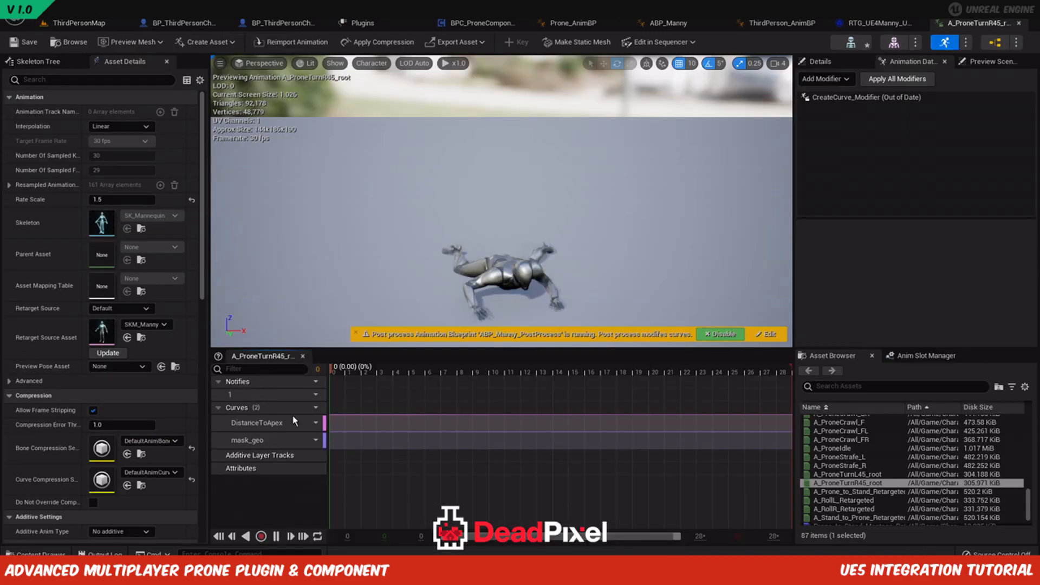
# Add the existing RotationYaw curve to the A_ProneTurnR45_root animation.
pyautogui.click(315, 407)
pyautogui.moveTo(352, 435)
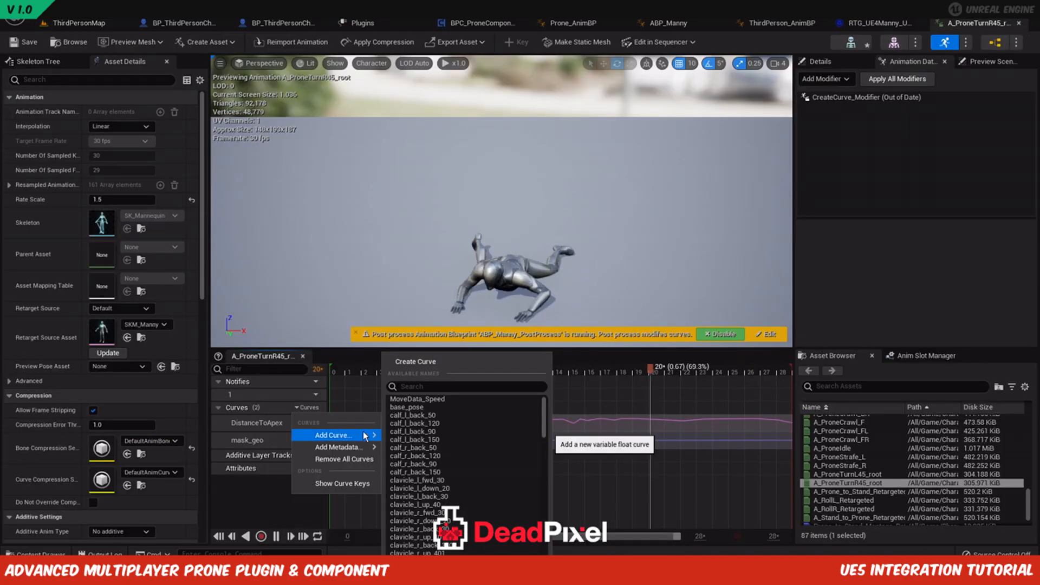
pyautogui.moveTo(546, 415); pyautogui.dragTo(555, 547)
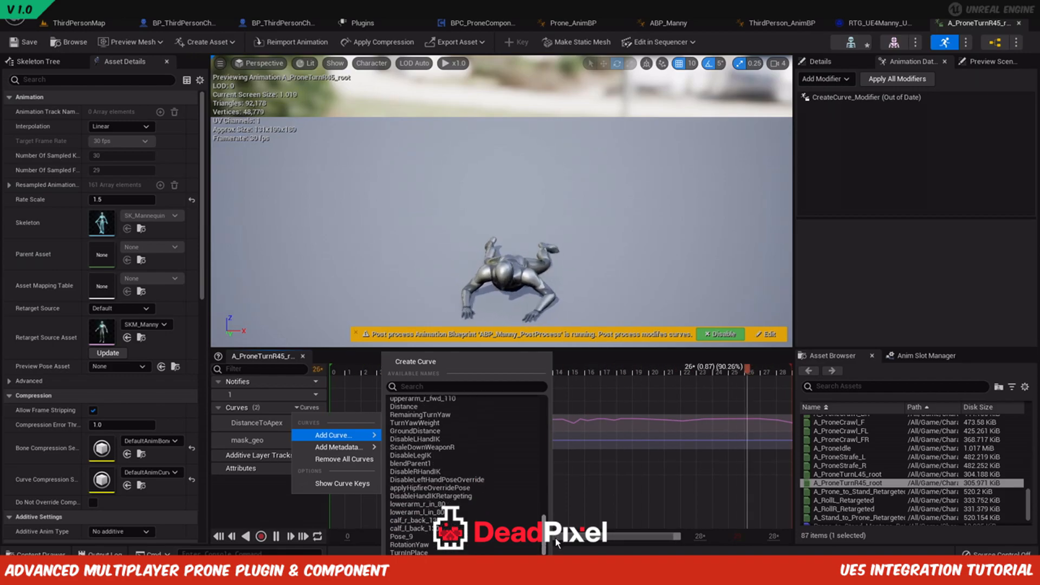
pyautogui.click(410, 544)
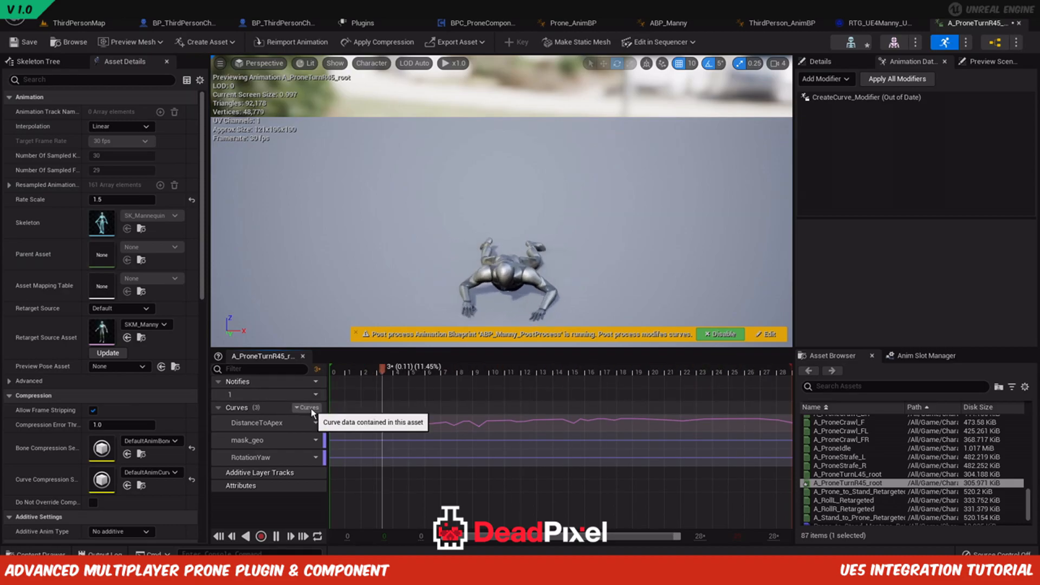
# Remove the DistanceToApex curve from the right-turn animation and undo the removal.
pyautogui.click(271, 430)
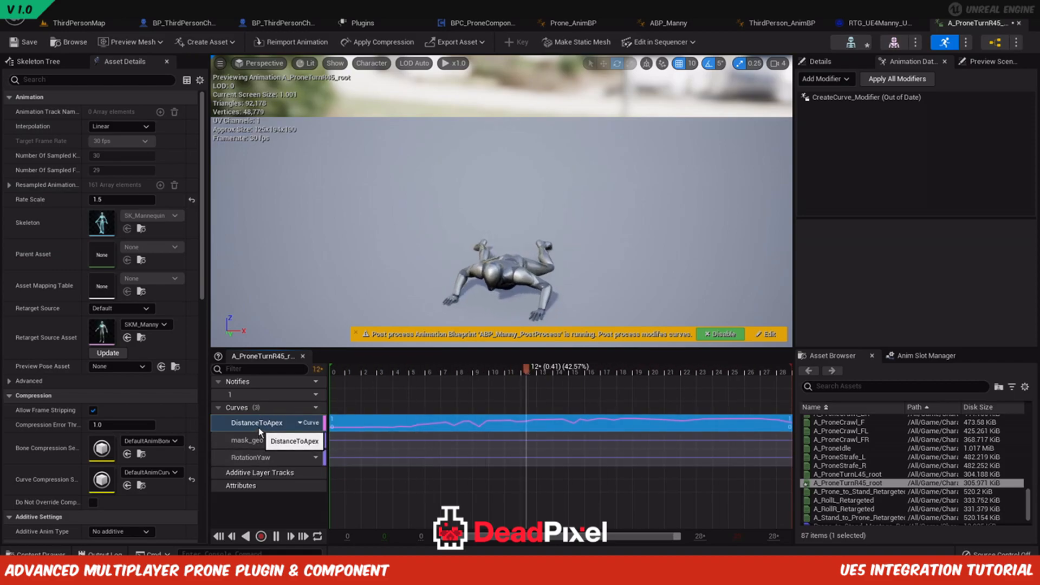
pyautogui.click(308, 423)
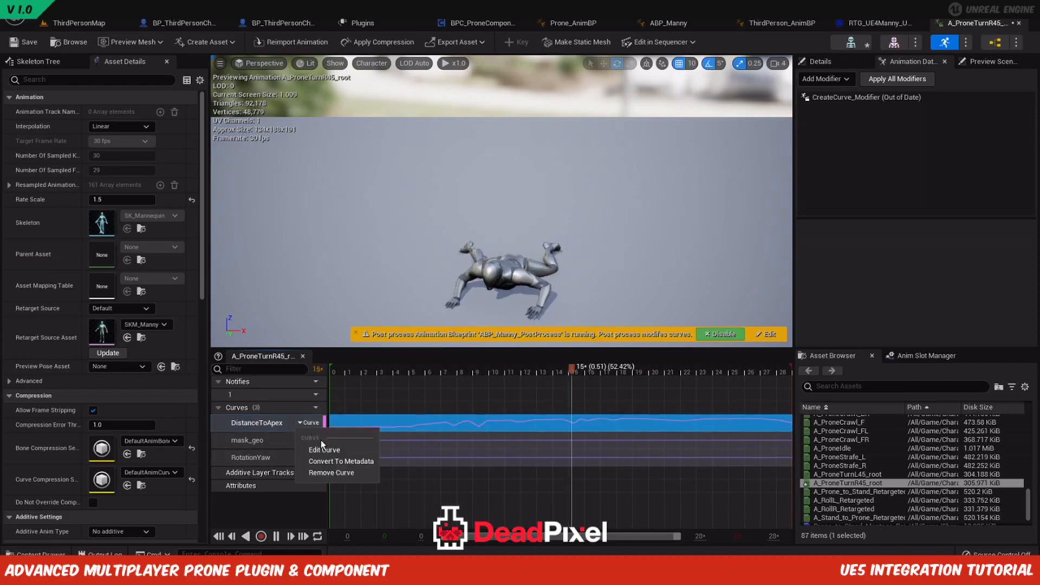
pyautogui.click(327, 473)
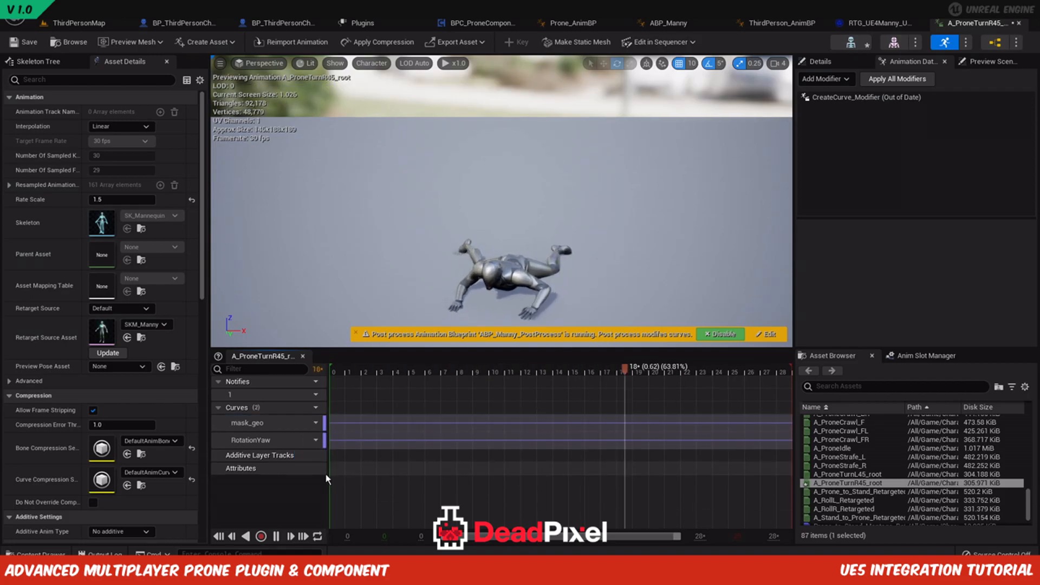
pyautogui.hotkey('ctrl', 'z')
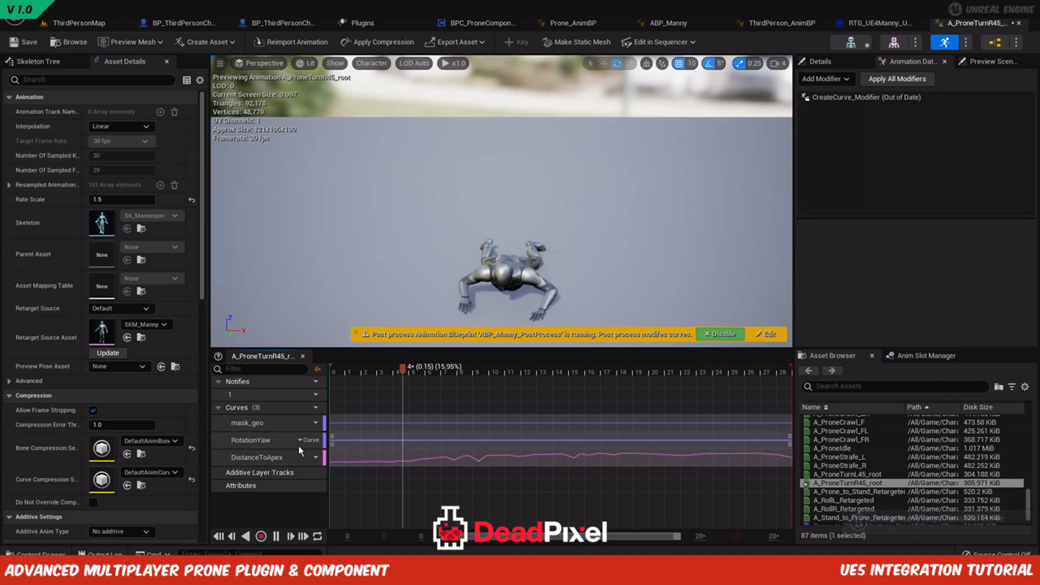
# Remove the added RotationYaw curve and try to rename the DistanceToApex curve to RotationYaw.
pyautogui.click(307, 455)
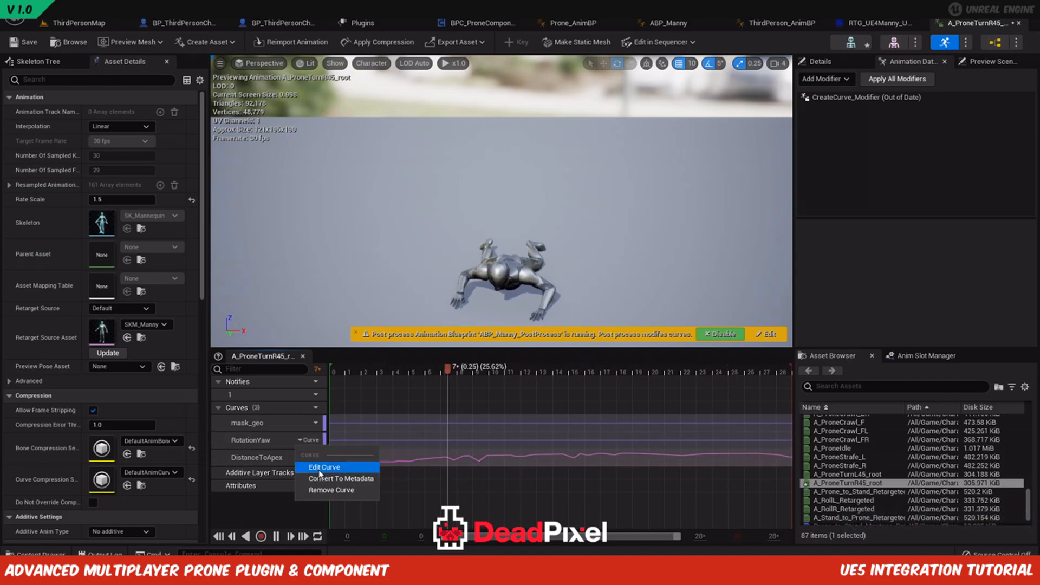
pyautogui.click(321, 490)
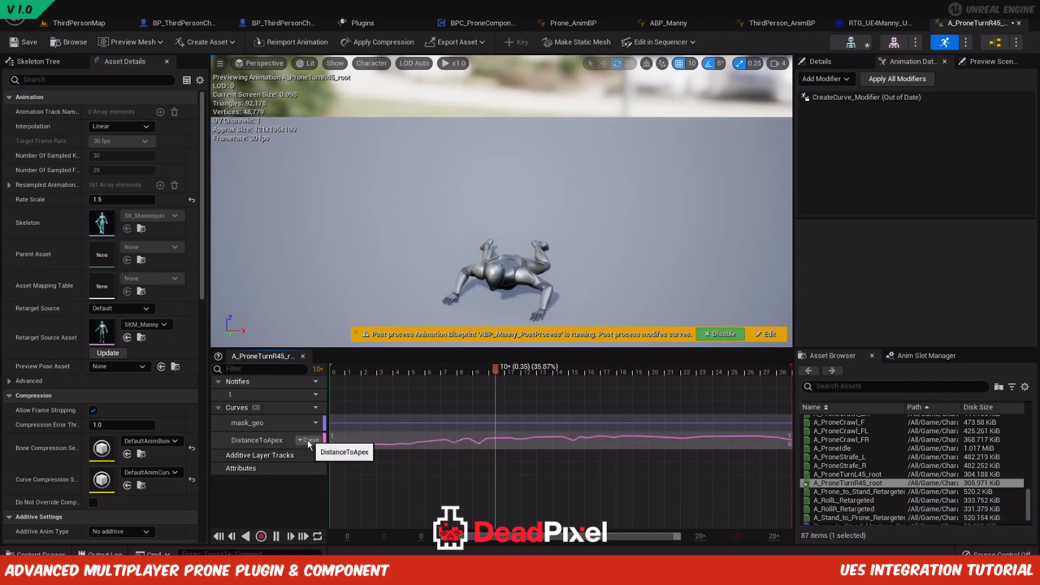
pyautogui.click(249, 441)
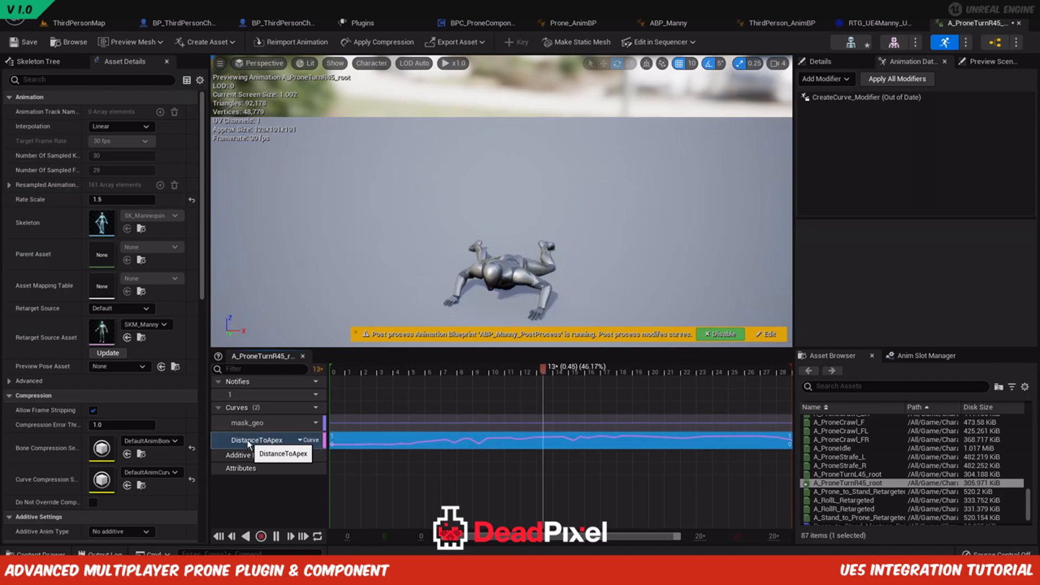
pyautogui.doubleClick(249, 441)
pyautogui.write('Rotation')
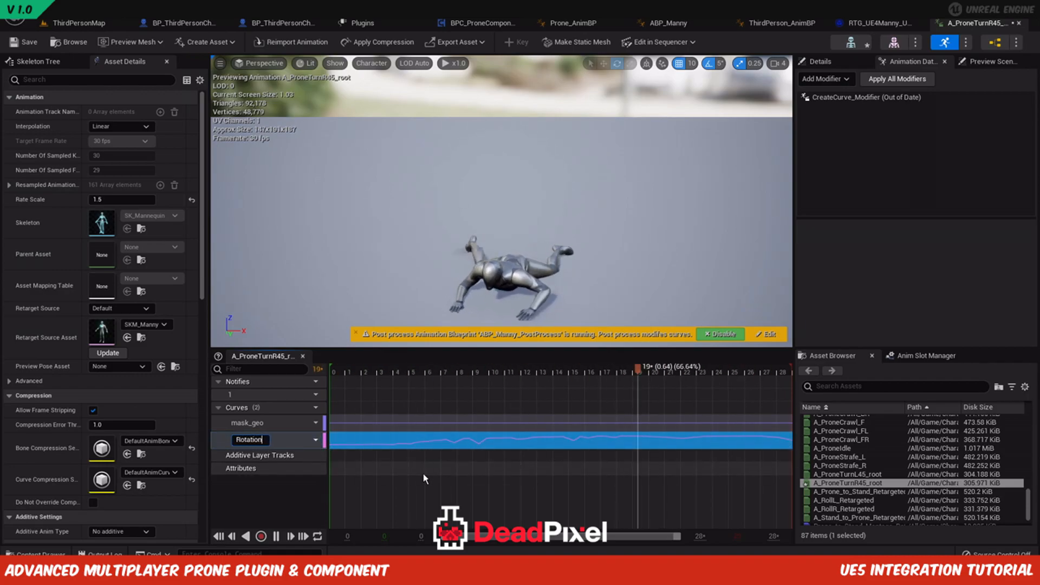
pyautogui.write('Yaw')
pyautogui.press('Return')
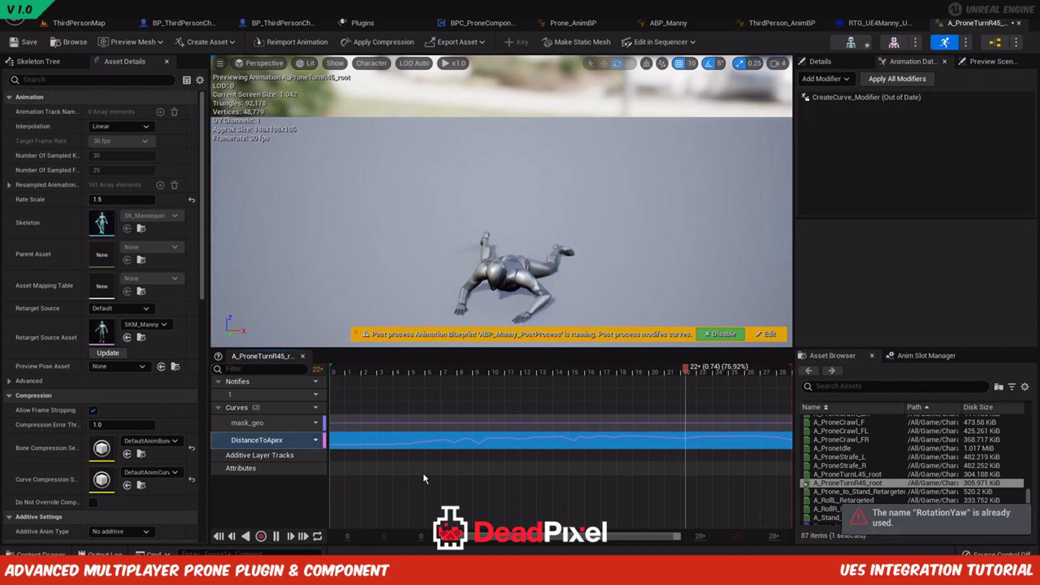
# Add the existing RotationYaw curve to A_ProneTurnR45_root alongside the DistanceToApex curve.
pyautogui.click(315, 407)
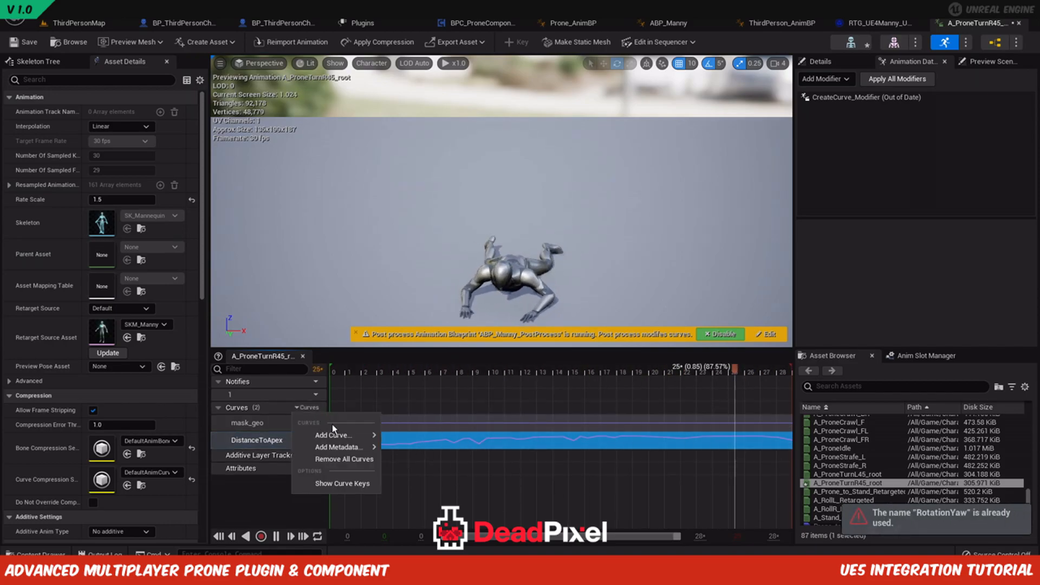
pyautogui.moveTo(349, 435)
pyautogui.moveTo(543, 423); pyautogui.dragTo(543, 534)
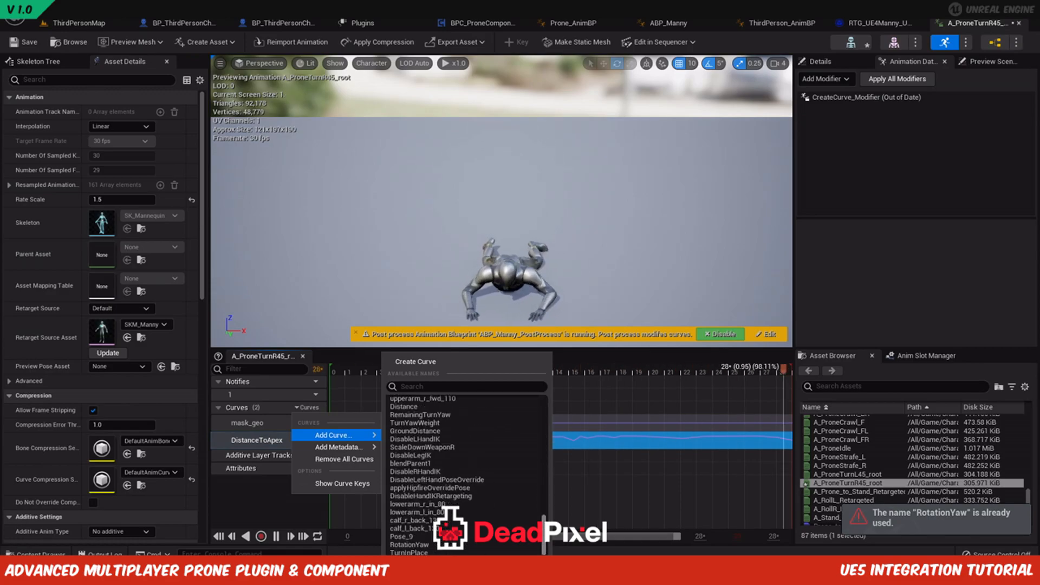
pyautogui.click(418, 545)
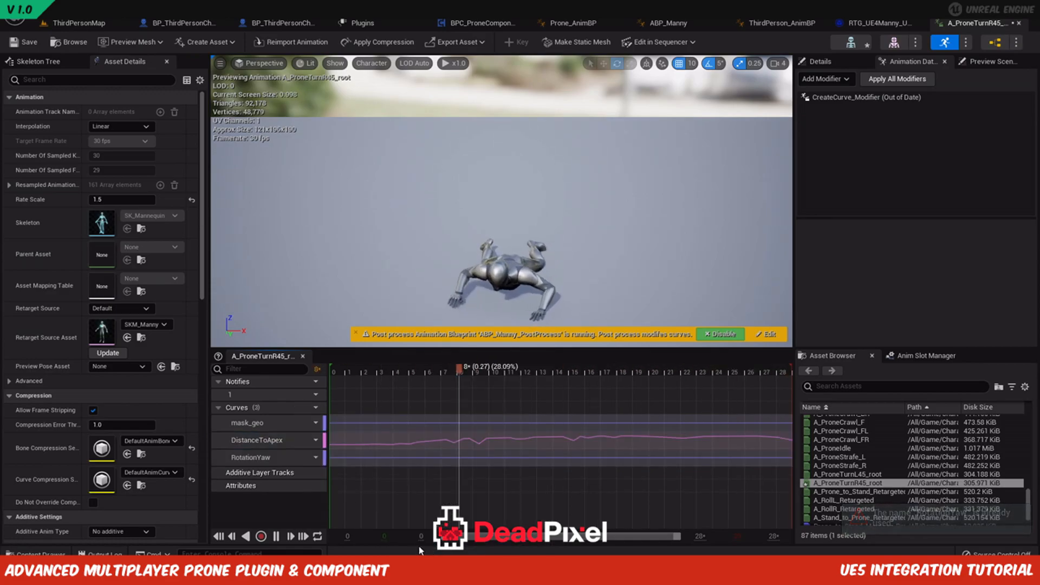
# Try removing the RotationYaw curve and the DistanceToApex curve one at a time, undoing each removal.
pyautogui.click(305, 455)
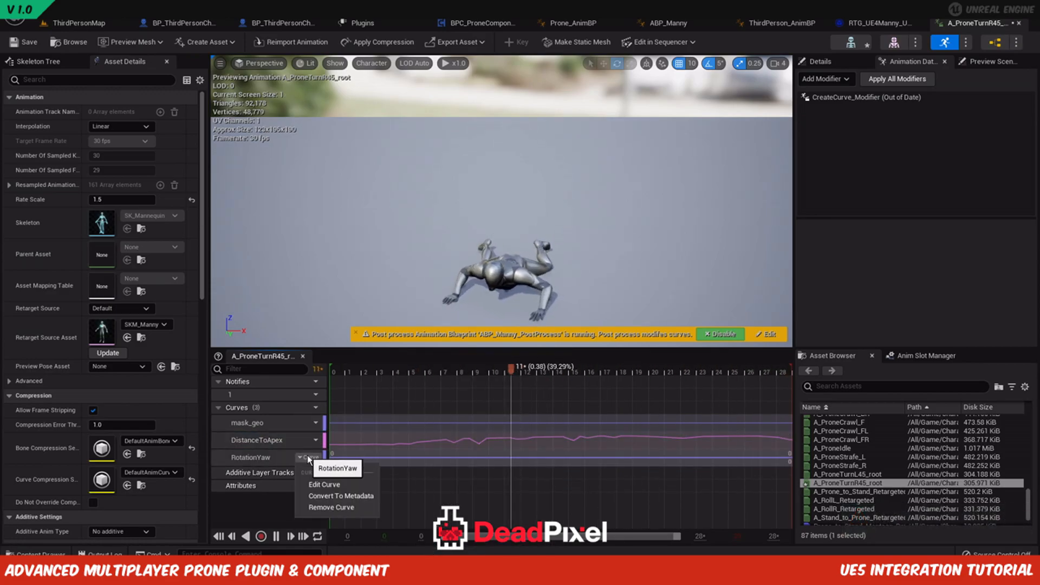
pyautogui.click(327, 509)
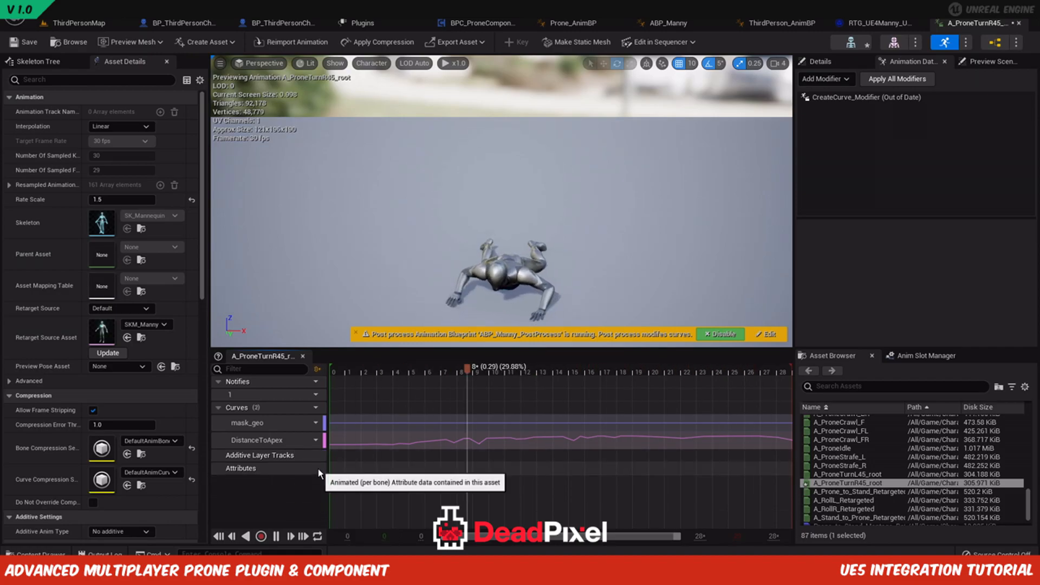
pyautogui.hotkey('ctrl', 'z')
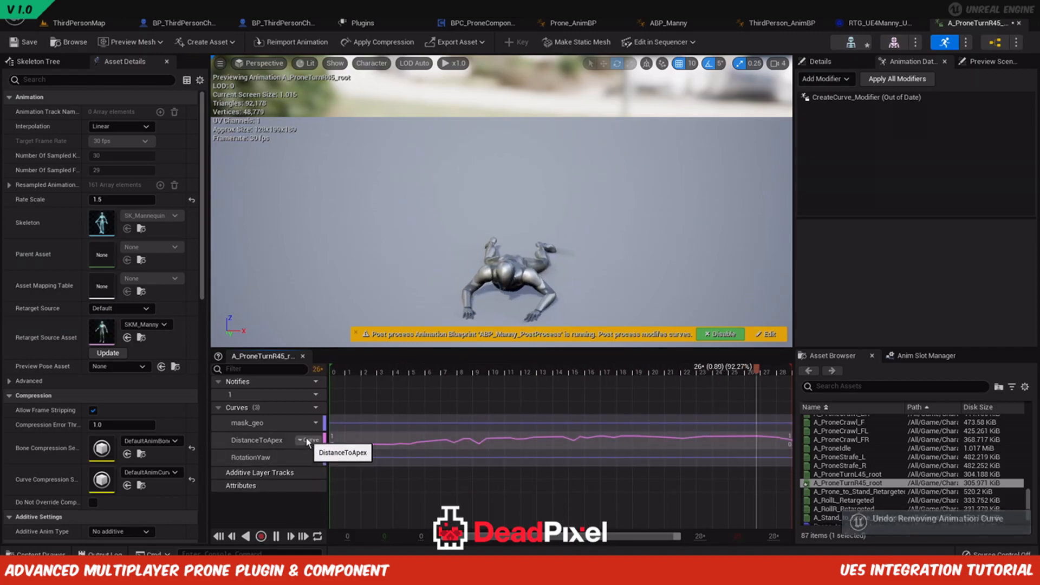
pyautogui.click(307, 439)
pyautogui.click(308, 440)
pyautogui.click(327, 491)
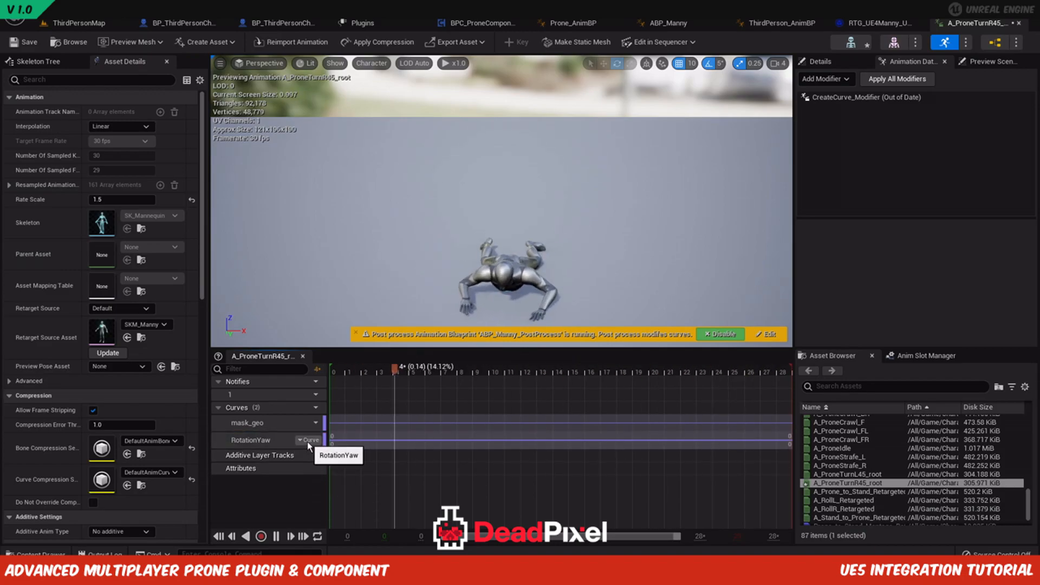
pyautogui.hotkey('ctrl', 'z')
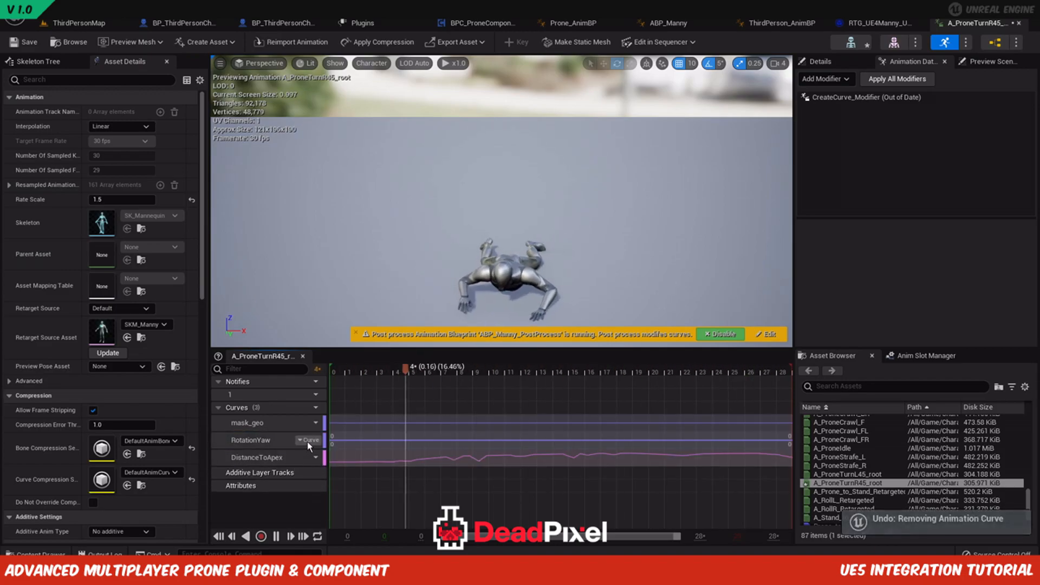
# Remove both the DistanceToApex and RotationYaw curves and undo both removals.
pyautogui.click(308, 457)
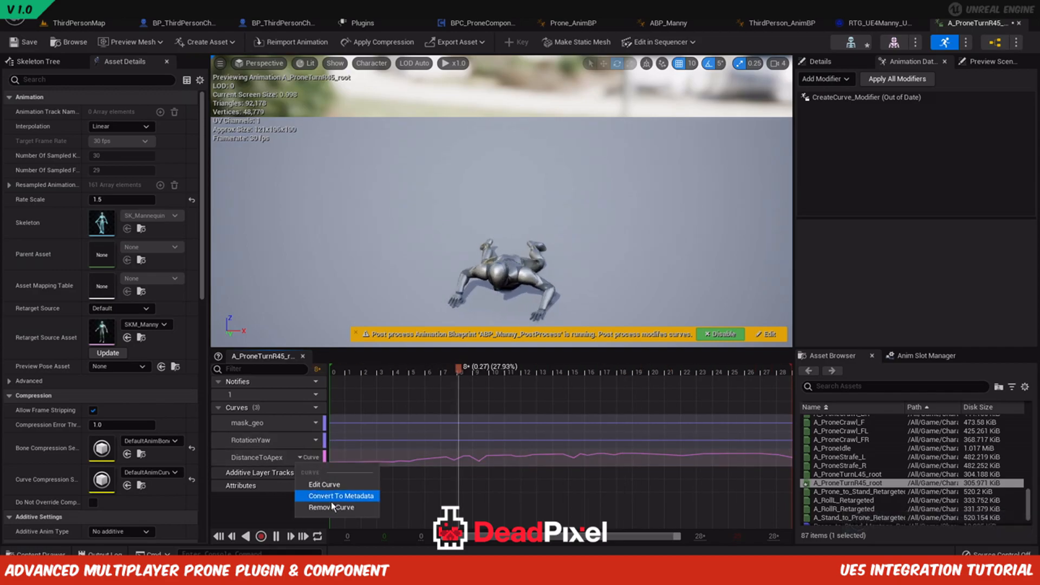
pyautogui.click(331, 508)
pyautogui.click(301, 441)
pyautogui.click(313, 489)
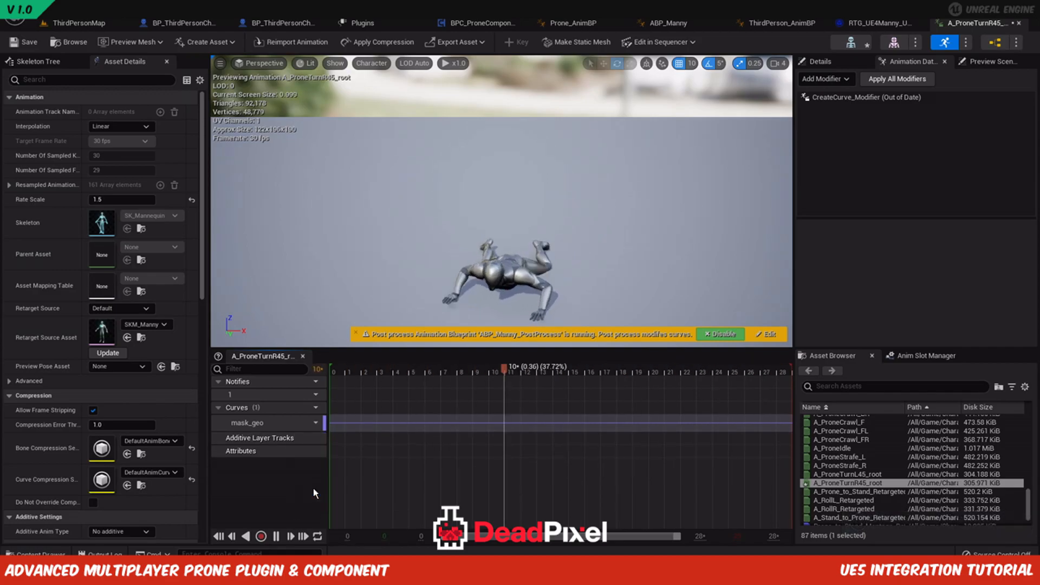
pyautogui.hotkey('ctrl', 'z')
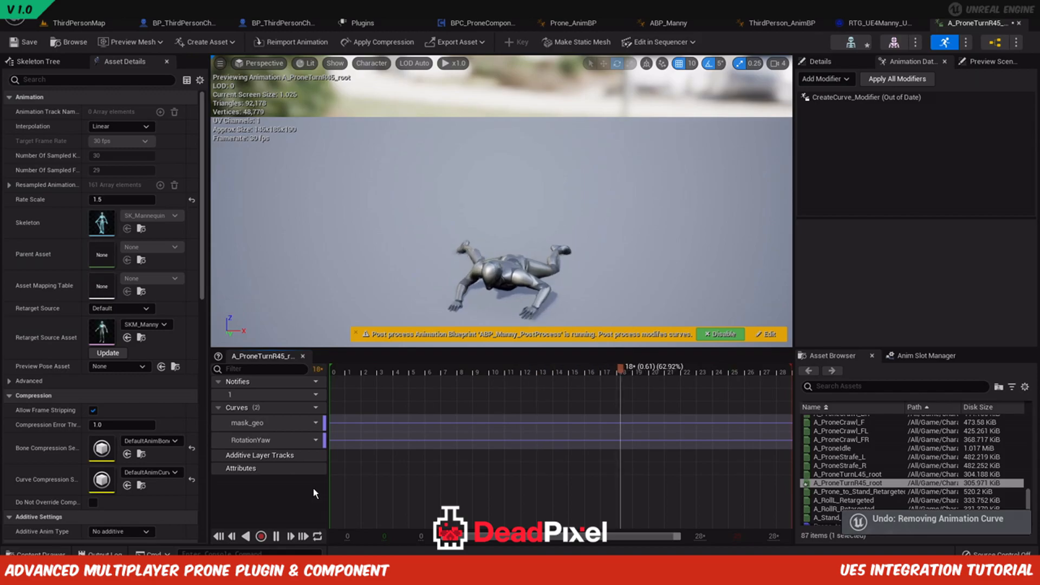
pyautogui.hotkey('ctrl', 'z')
# Remove the RotationYaw and DistanceToApex curves from the right-turn animation, keeping only mask_geo.
pyautogui.click(307, 441)
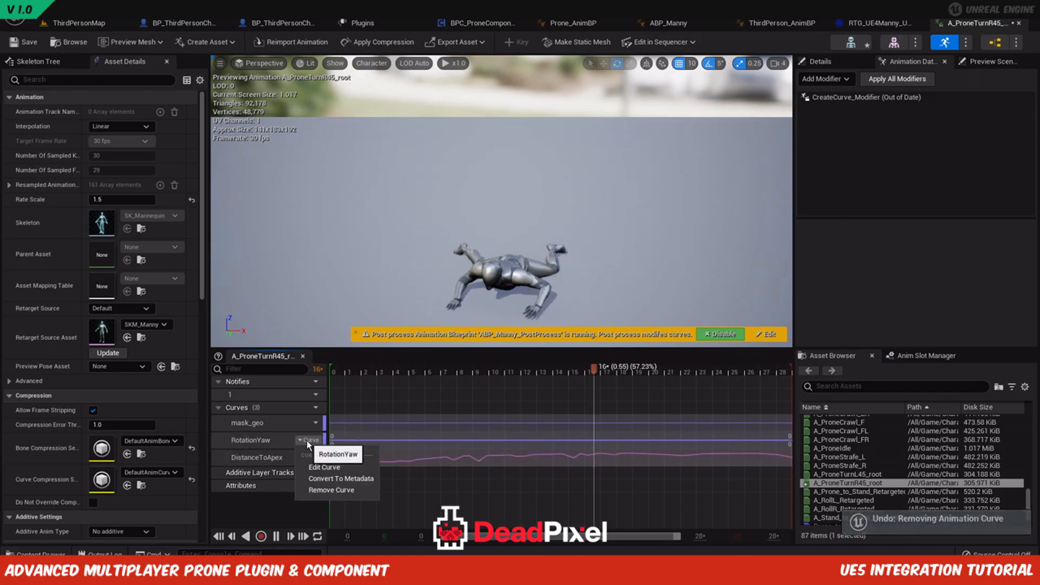
pyautogui.click(306, 491)
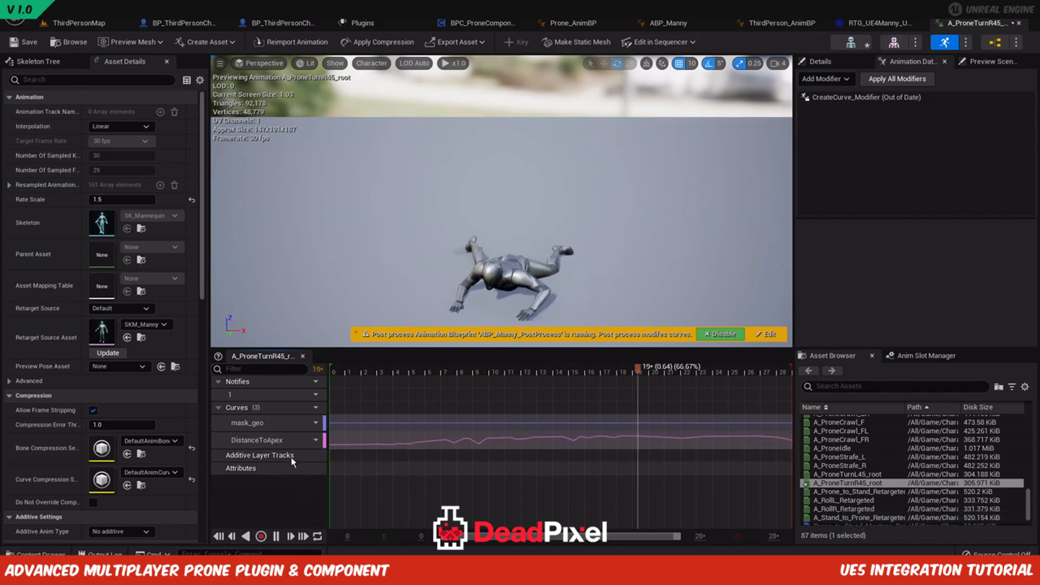
pyautogui.click(307, 440)
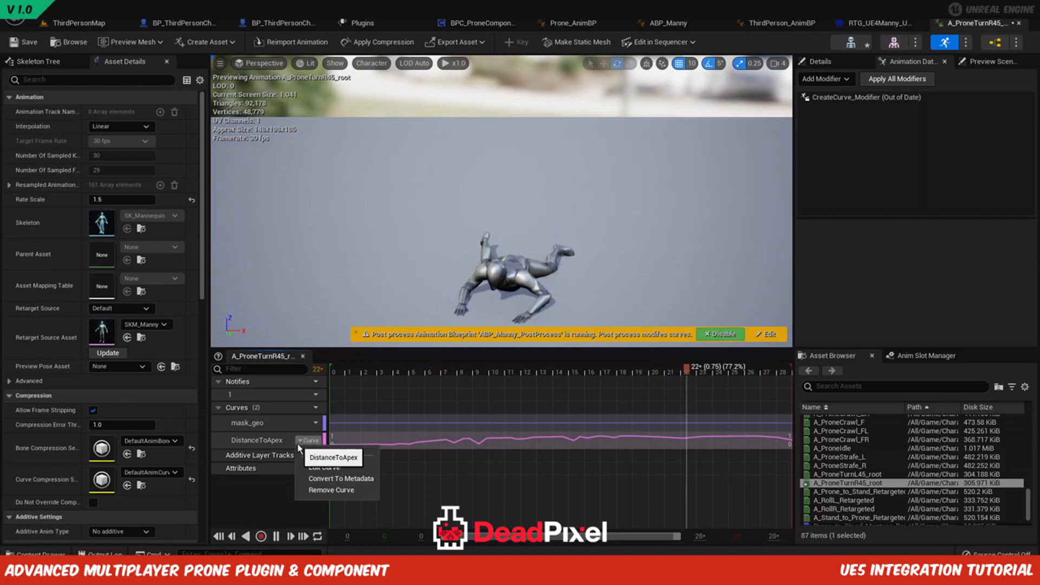
pyautogui.click(311, 487)
# Add the existing RotationYaw curve to the A_ProneTurnR45_root animation.
pyautogui.click(305, 408)
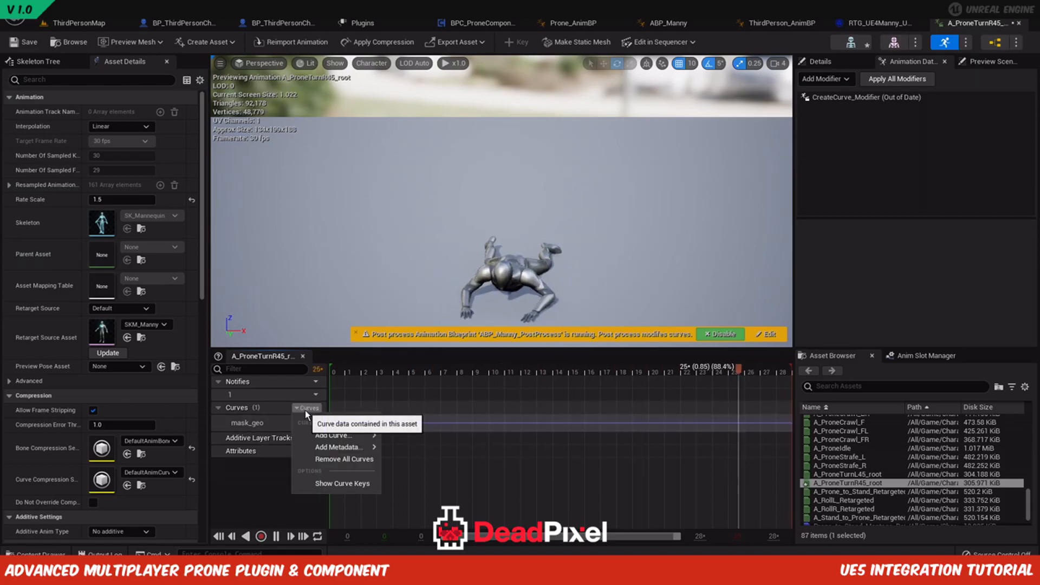
pyautogui.moveTo(336, 435)
pyautogui.scroll(-15, 546, 435)
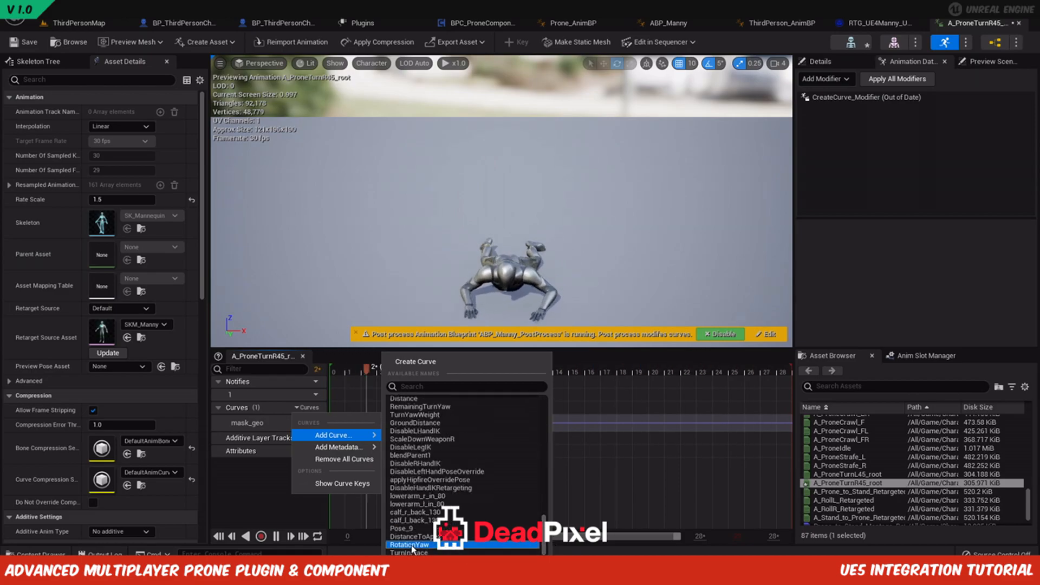
pyautogui.click(412, 545)
pyautogui.click(286, 441)
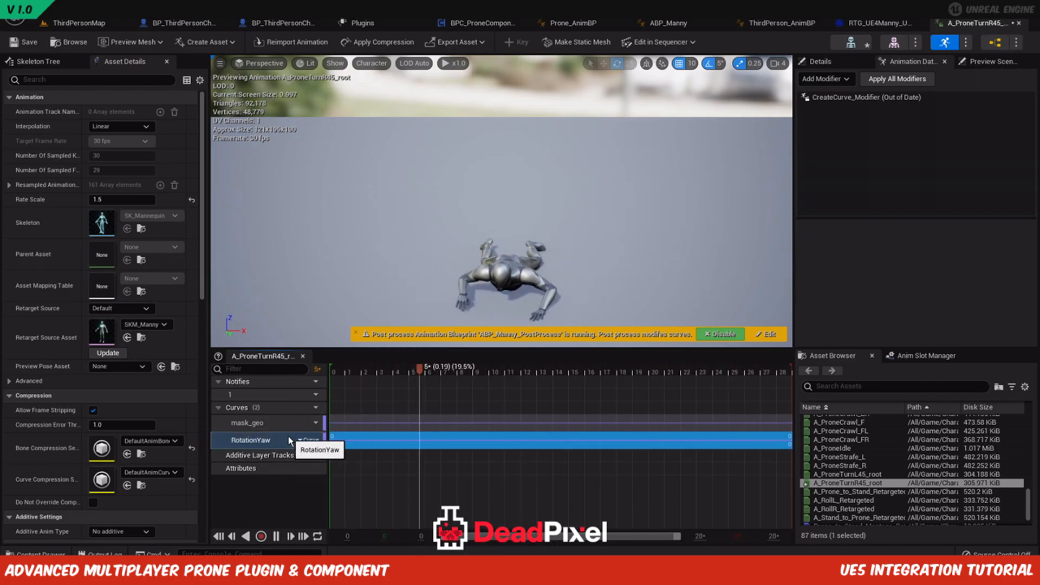
# Remove the mask_geo curve from the A_ProneTurnR45_root animation.
pyautogui.rightClick(843, 98)
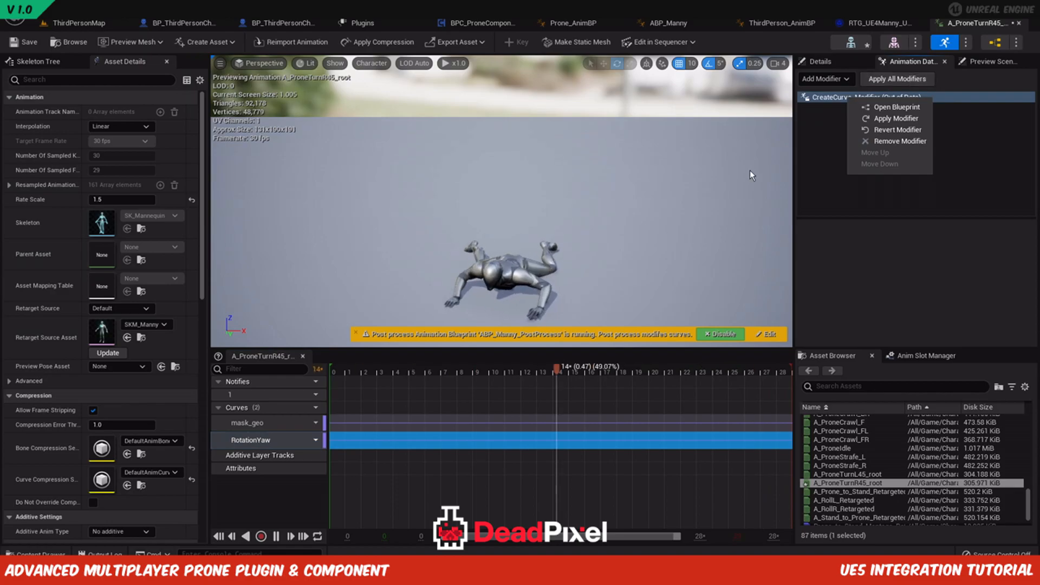
pyautogui.click(304, 423)
pyautogui.click(338, 473)
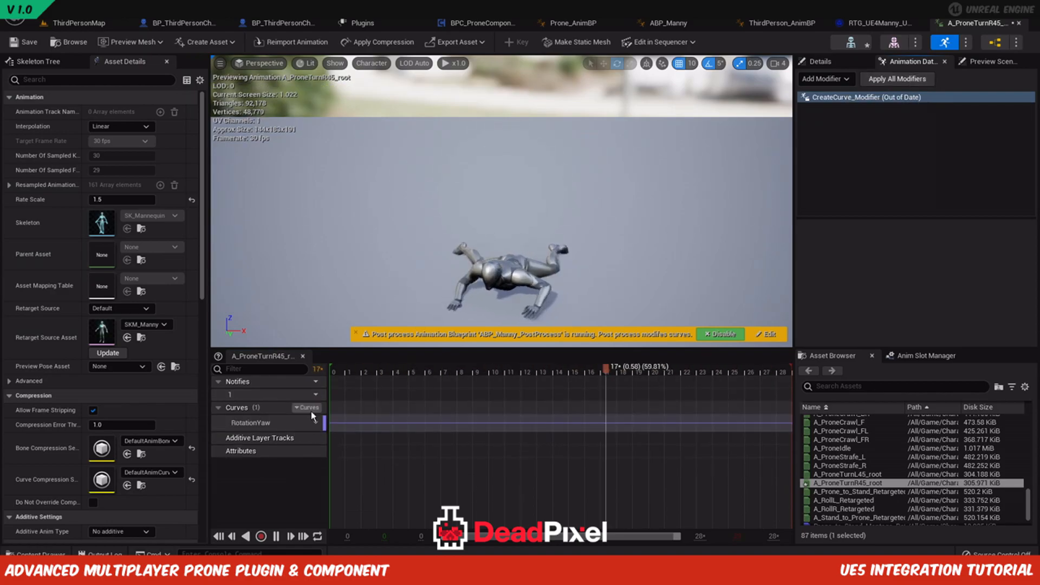
# Add the existing TurnInPlace curve to the animation and open it briefly in the curve editor.
pyautogui.click(307, 407)
pyautogui.moveTo(347, 437)
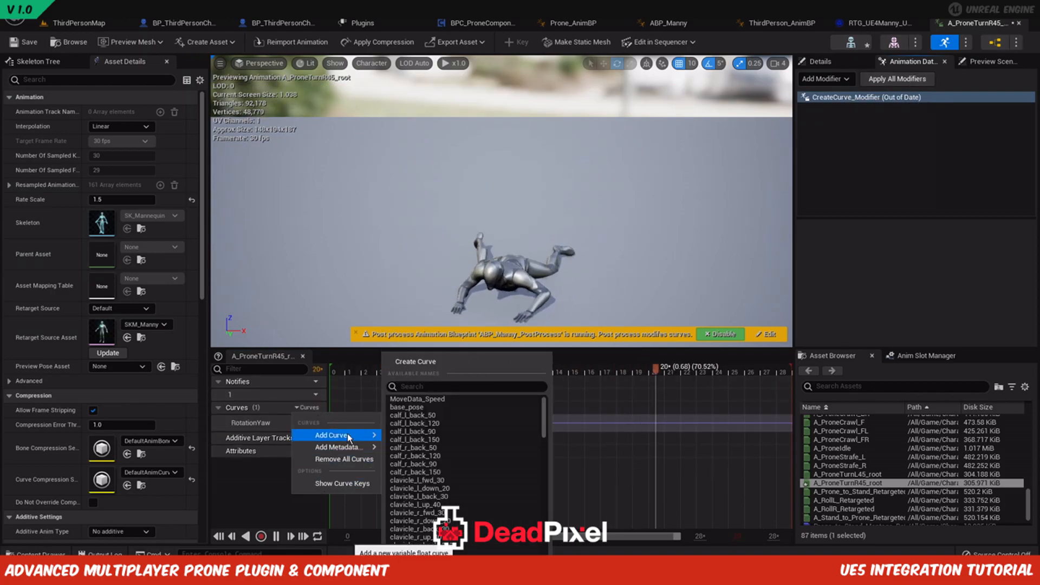
pyautogui.moveTo(545, 426); pyautogui.dragTo(545, 551)
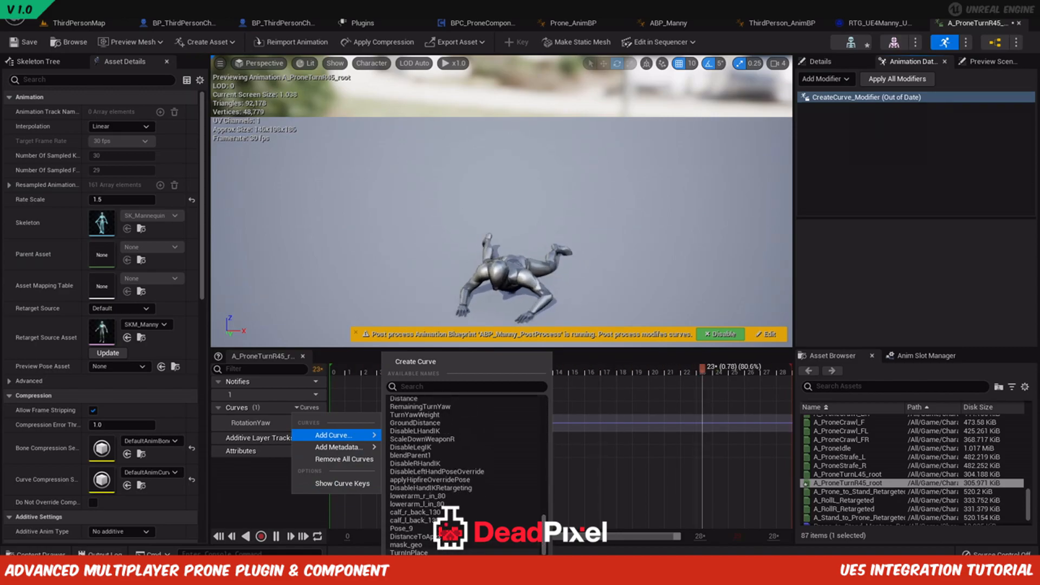
pyautogui.click(409, 553)
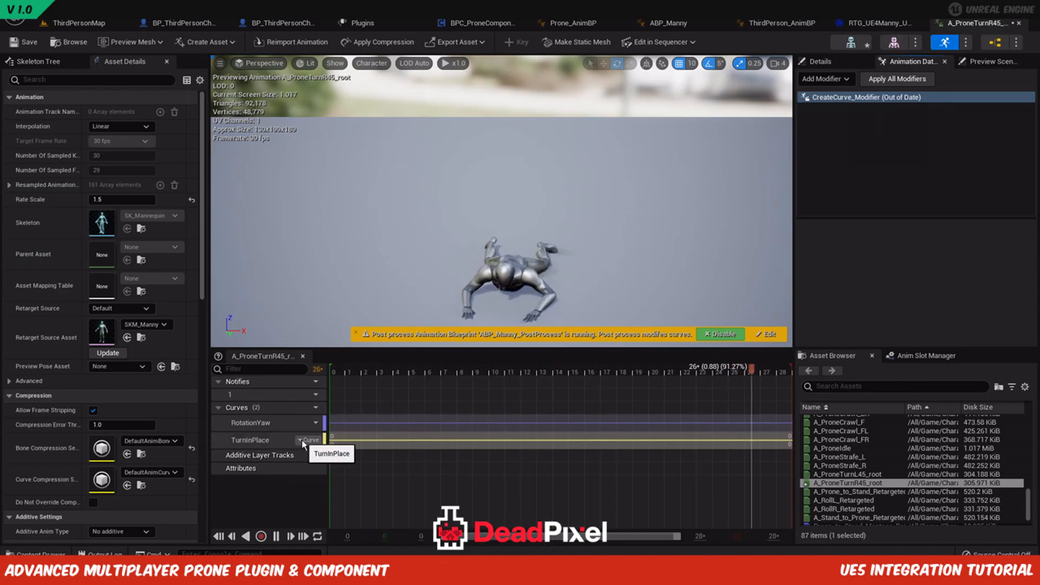
pyautogui.doubleClick(346, 441)
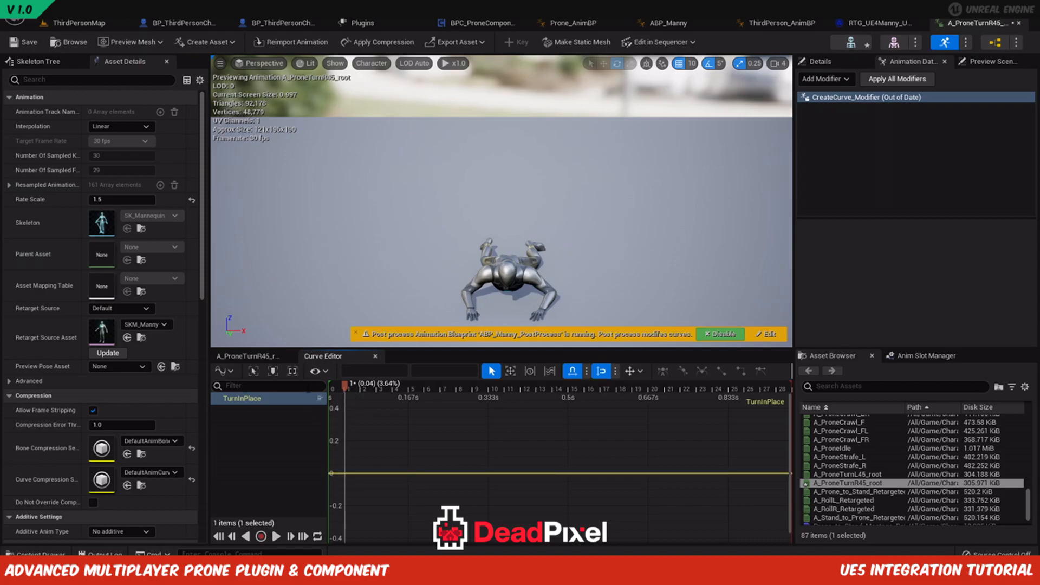
pyautogui.click(255, 356)
# Undo the addition of the TurnInPlace curve and the removal of the mask_geo curve.
pyautogui.click(309, 440)
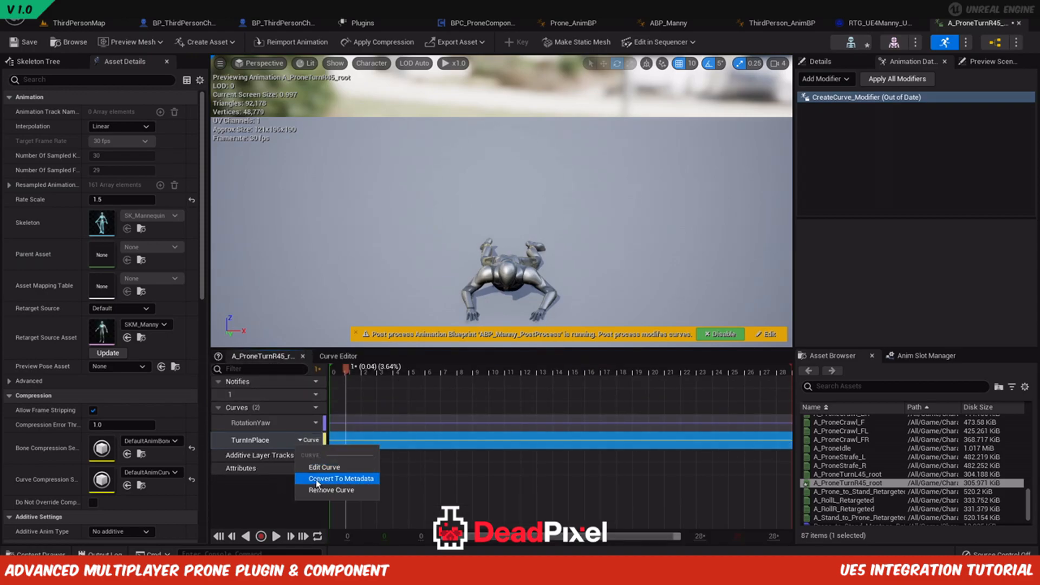
pyautogui.click(257, 489)
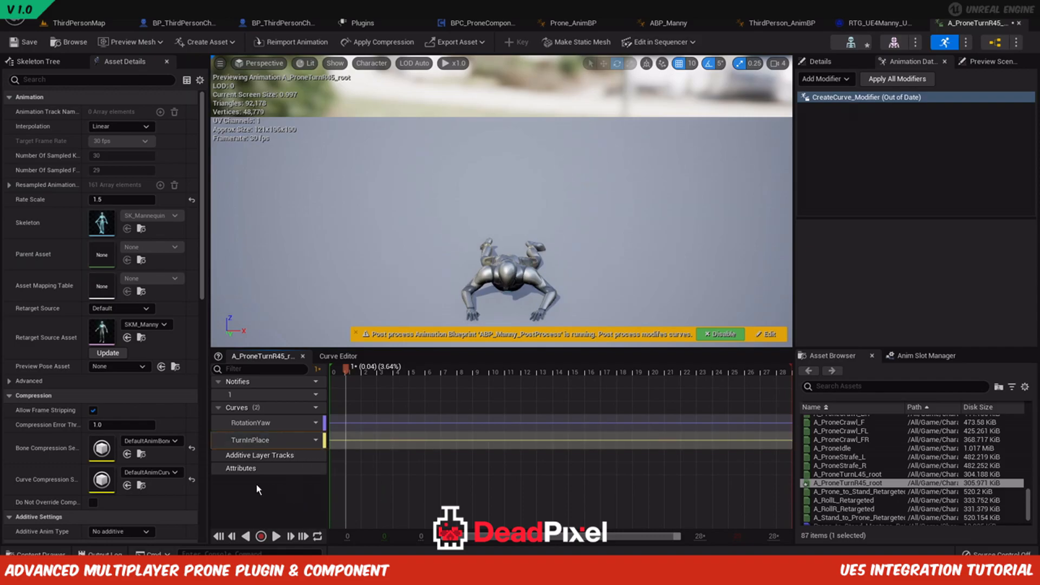
pyautogui.hotkey('ctrl', 'z')
pyautogui.hotkey('ctrl', 'z')
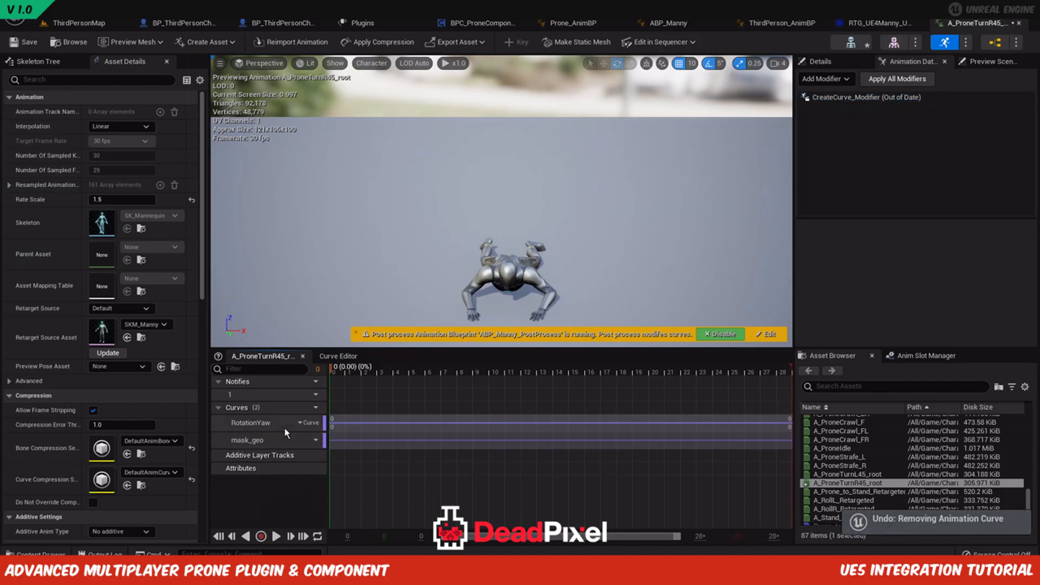
# Try to rename the mask_geo curve to TurnInPlace.
pyautogui.click(316, 408)
pyautogui.moveTo(360, 436)
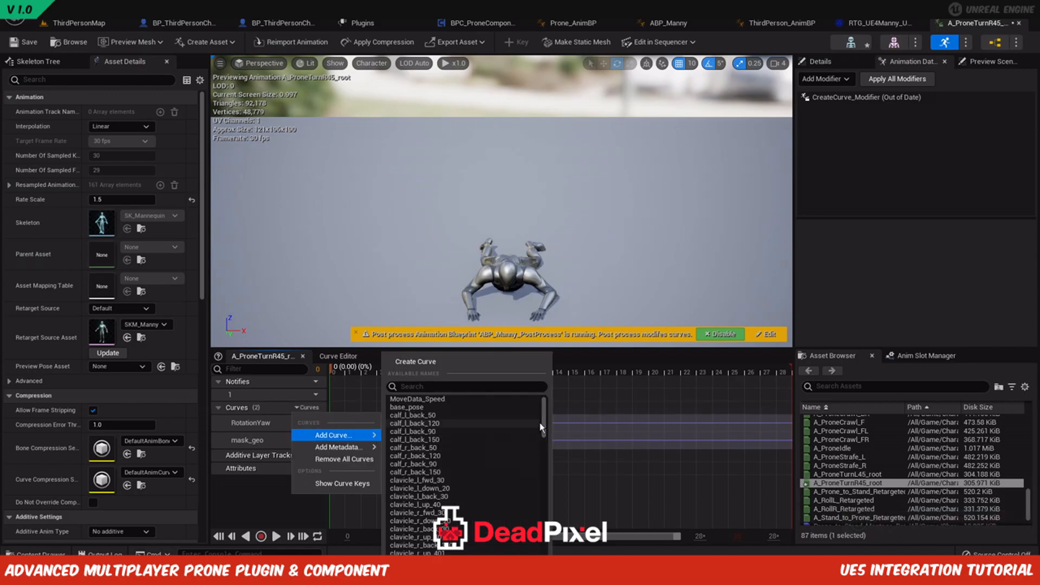
pyautogui.click(540, 425)
pyautogui.hotkey('ctrl', 'z')
pyautogui.doubleClick(250, 440)
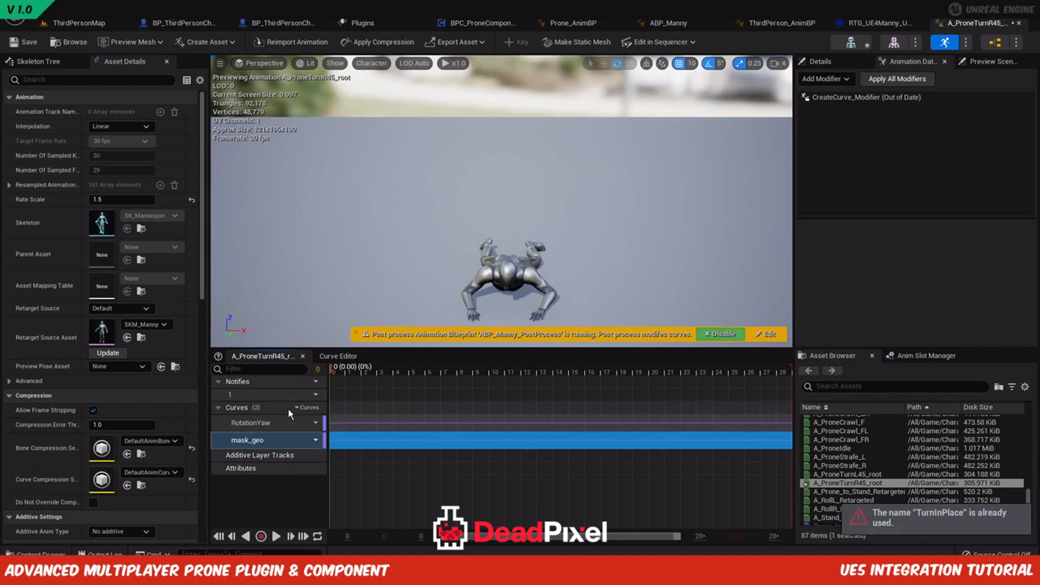
# Add the existing TurnInPlace curve to the right-turn animation below mask_geo.
pyautogui.click(310, 408)
pyautogui.moveTo(337, 435)
pyautogui.moveTo(540, 425); pyautogui.dragTo(545, 544)
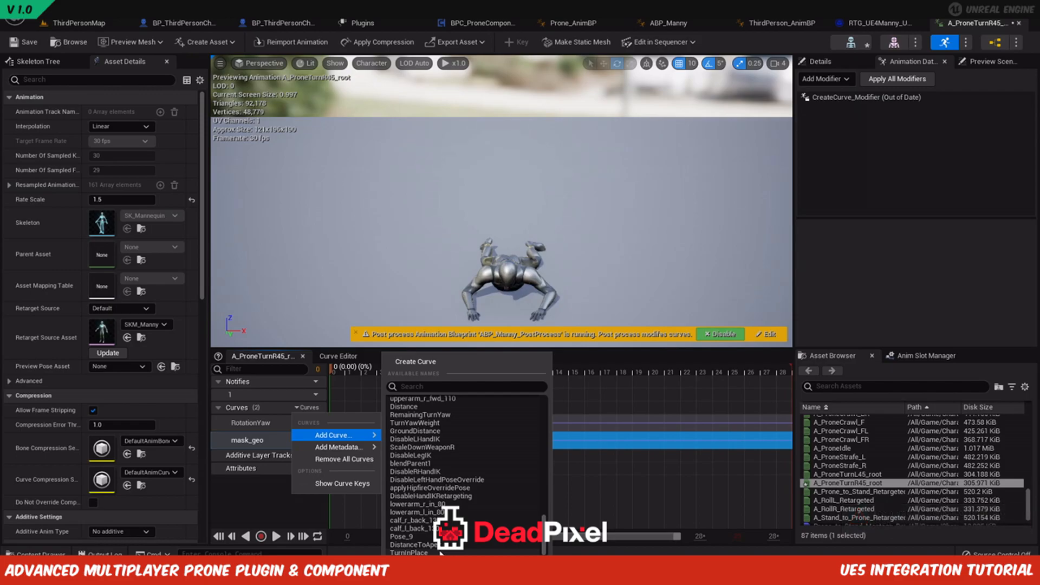
pyautogui.click(440, 553)
# Using the mask_geo curve's key as reference, add a key to the TurnInPlace curve at time 0.0 with value 1.0.
pyautogui.doubleClick(339, 438)
pyautogui.scroll(-10, 380, 444)
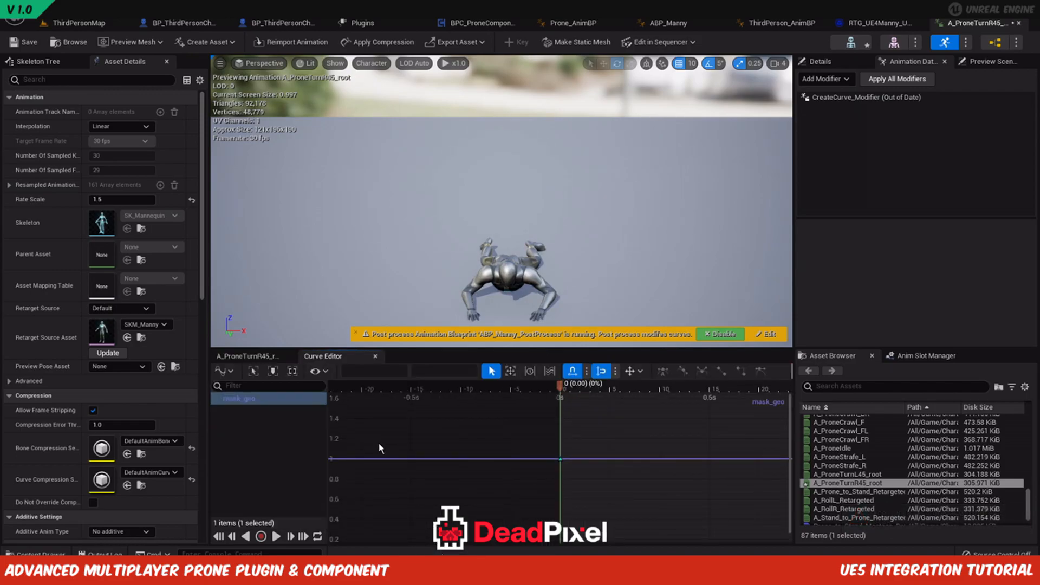
pyautogui.moveTo(523, 426); pyautogui.dragTo(596, 490)
pyautogui.click(244, 356)
pyautogui.doubleClick(331, 458)
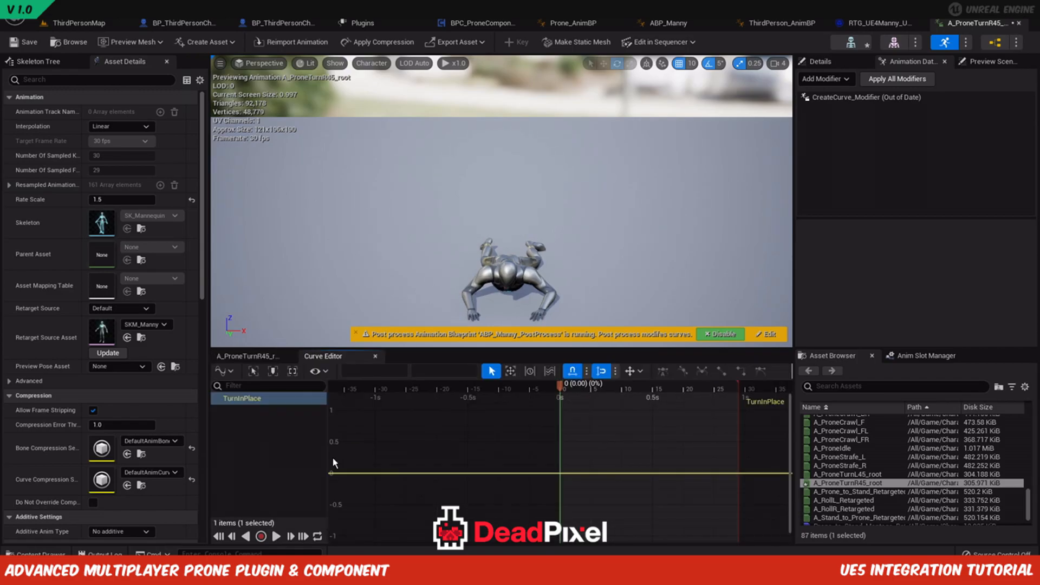
pyautogui.middleClick(564, 443)
pyautogui.scroll(-2, 596, 428)
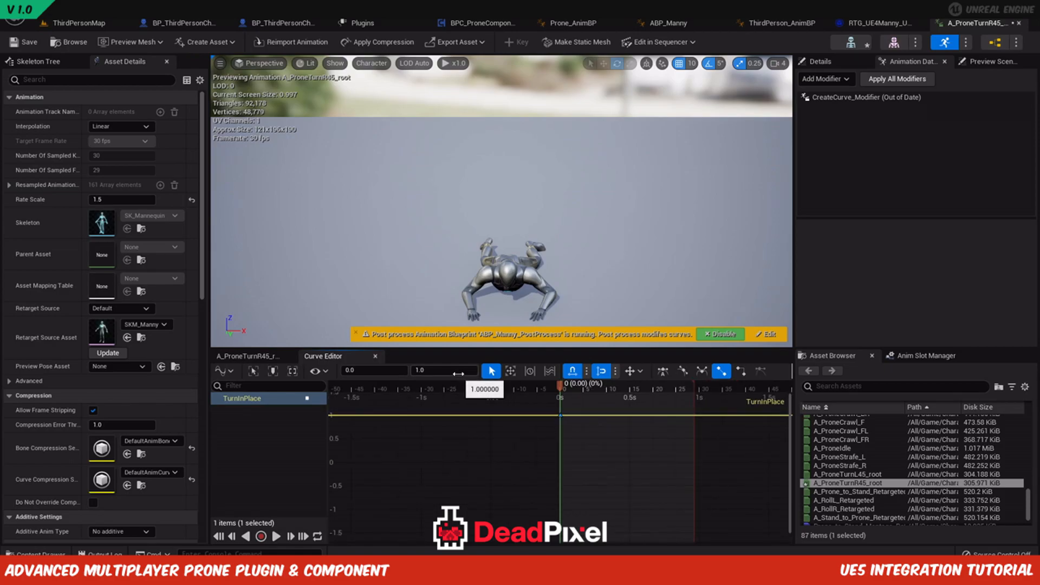
pyautogui.click(259, 356)
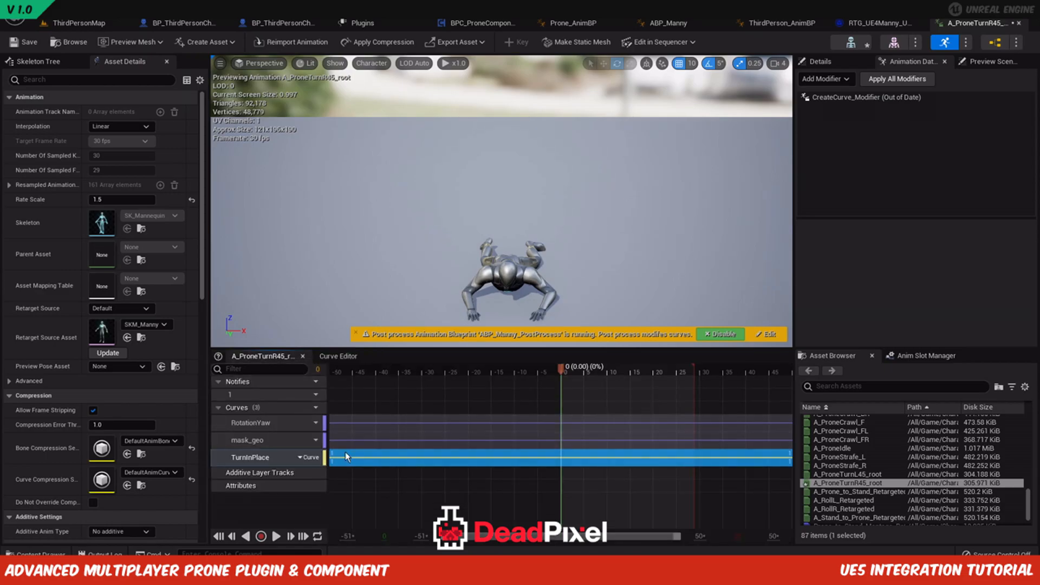
# Remove the mask_geo curve, leaving the RotationYaw and TurnInPlace curves in the animation.
pyautogui.click(286, 440)
pyautogui.click(307, 440)
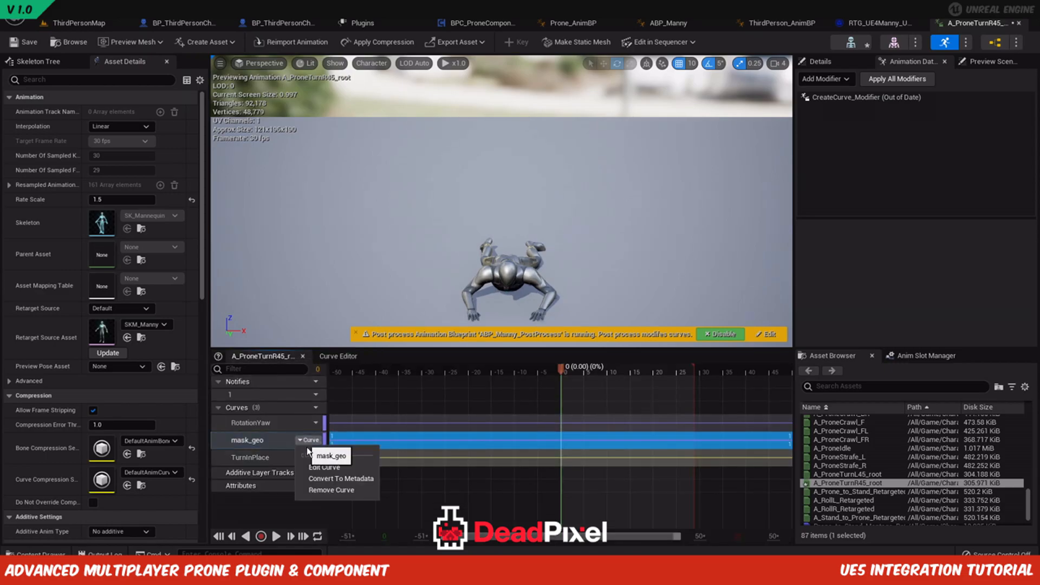
pyautogui.click(321, 491)
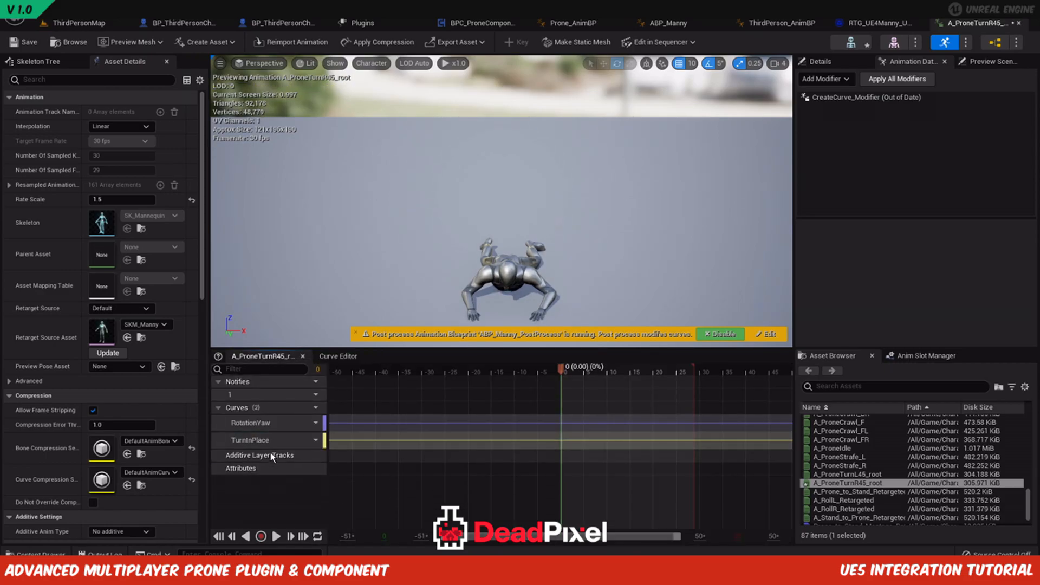
# Reapply CreateCurve_Modifier to the right-turn animation despite the curve warning, and play the animation to check it.
pyautogui.click(270, 424)
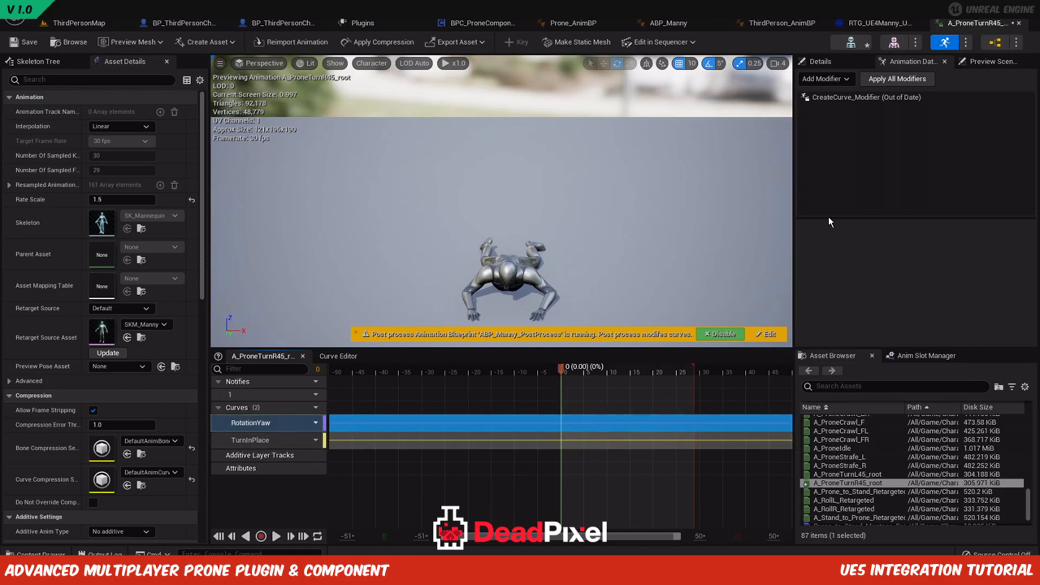
pyautogui.rightClick(863, 98)
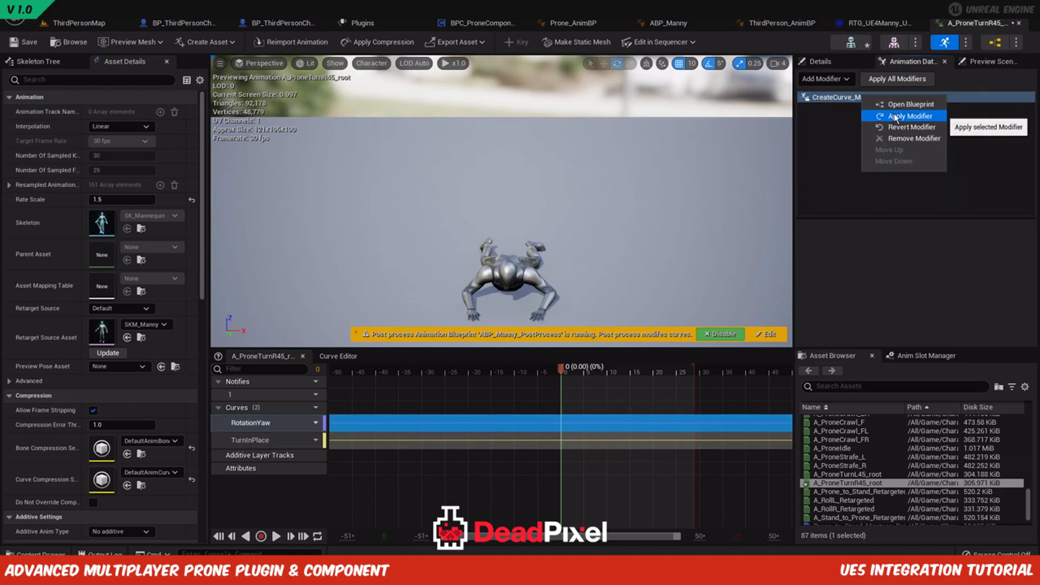
pyautogui.click(896, 116)
pyautogui.click(499, 326)
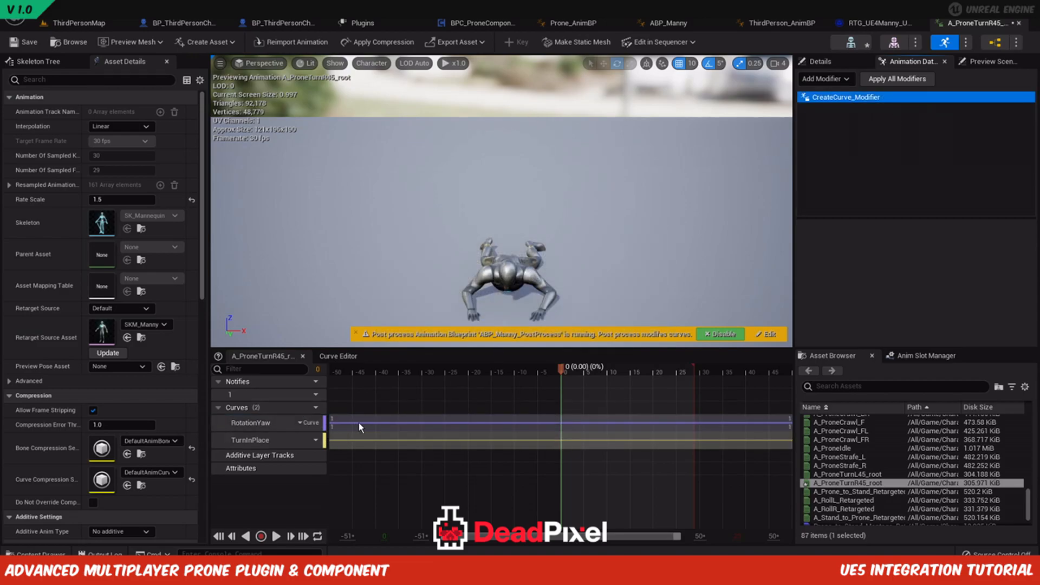
pyautogui.moveTo(561, 368); pyautogui.dragTo(451, 376)
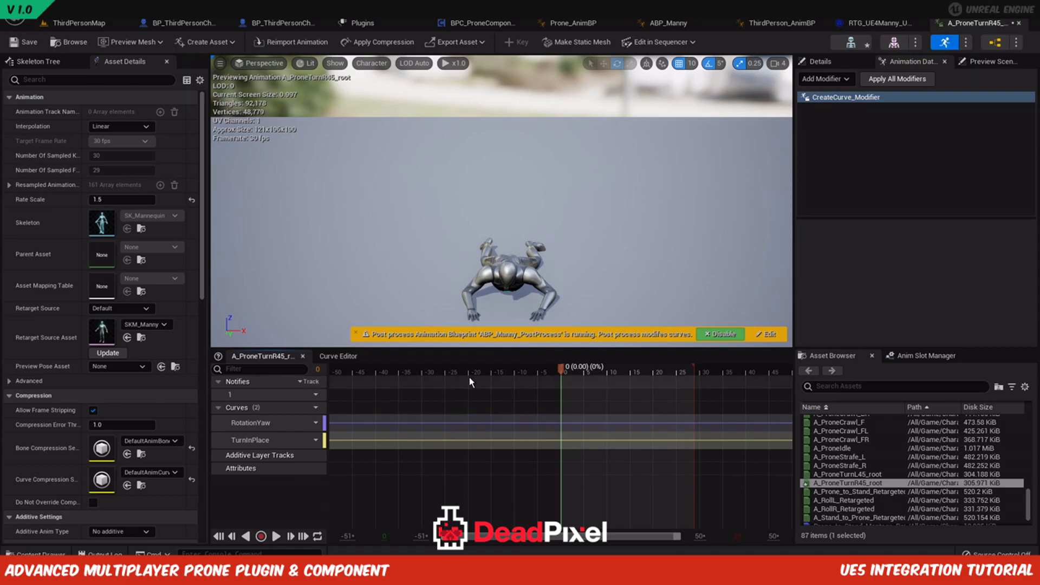
pyautogui.click(276, 537)
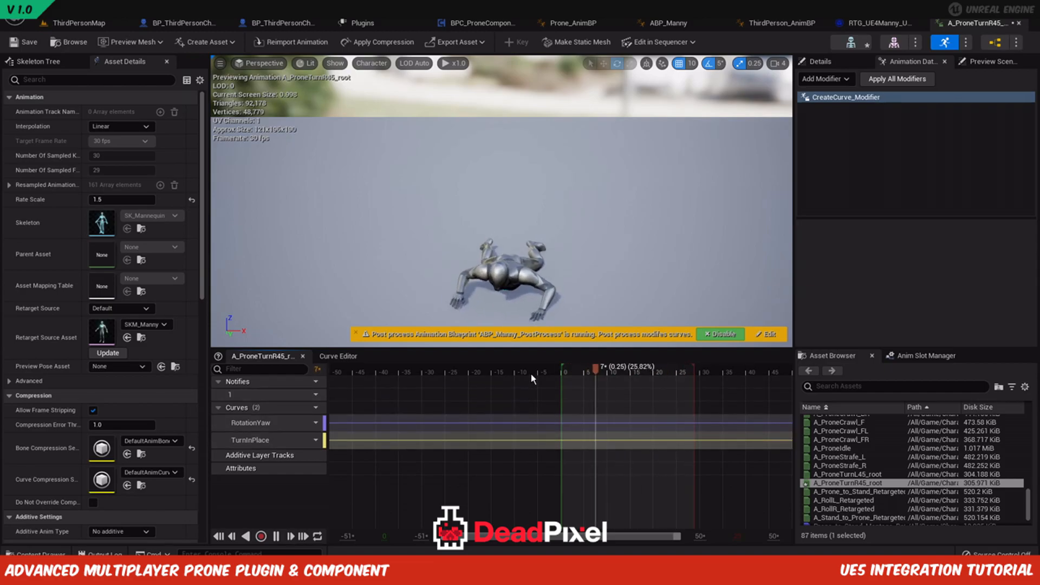
# Apply CreateCurve_Modifier once more with RotationYaw selected, inspect RotationYaw in the curve editor, and save the animation.
pyautogui.click(271, 423)
pyautogui.rightClick(856, 98)
pyautogui.click(873, 114)
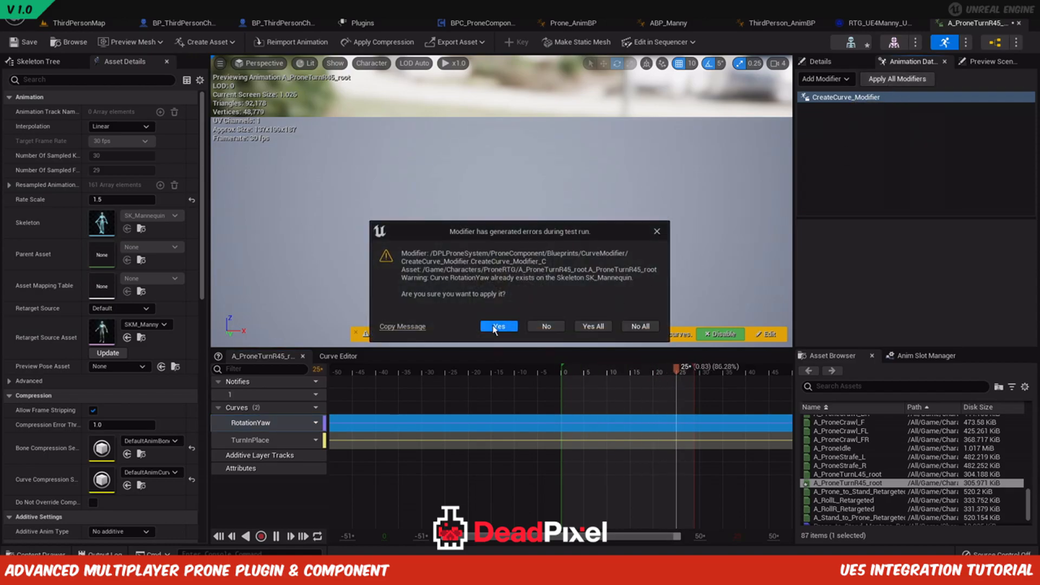
pyautogui.click(497, 326)
pyautogui.doubleClick(632, 423)
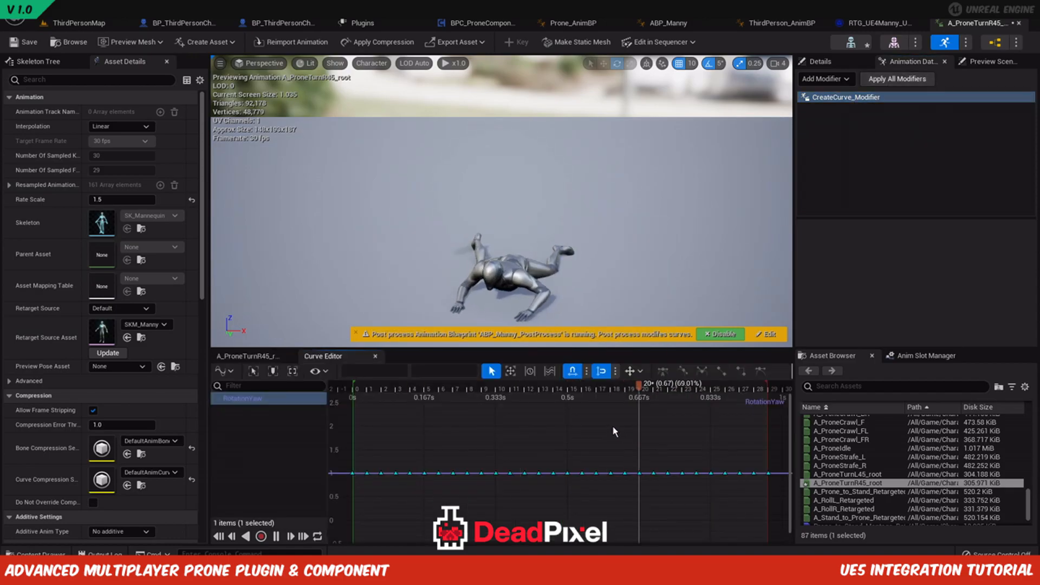
pyautogui.click(266, 357)
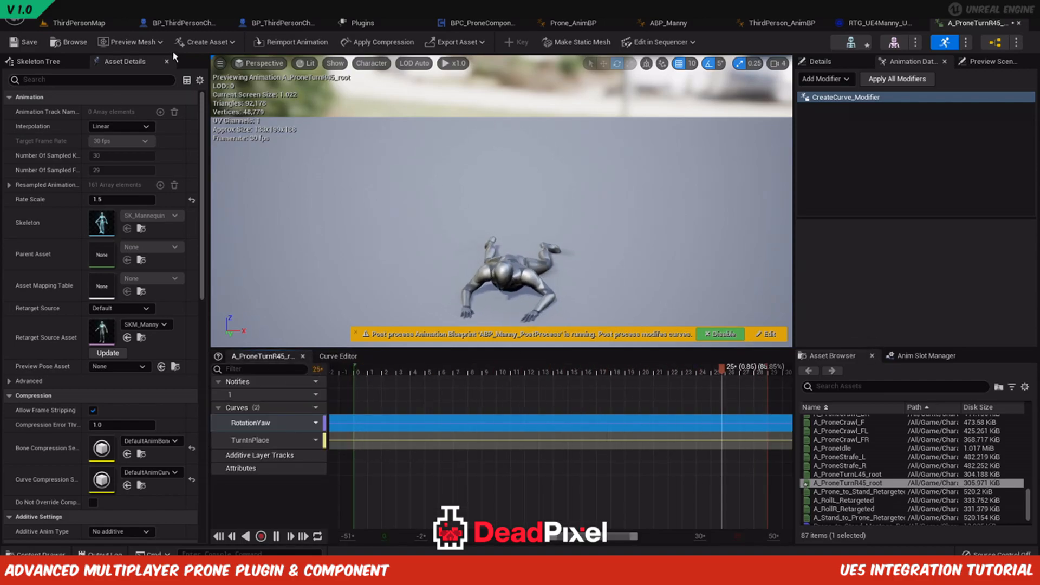
pyautogui.click(32, 45)
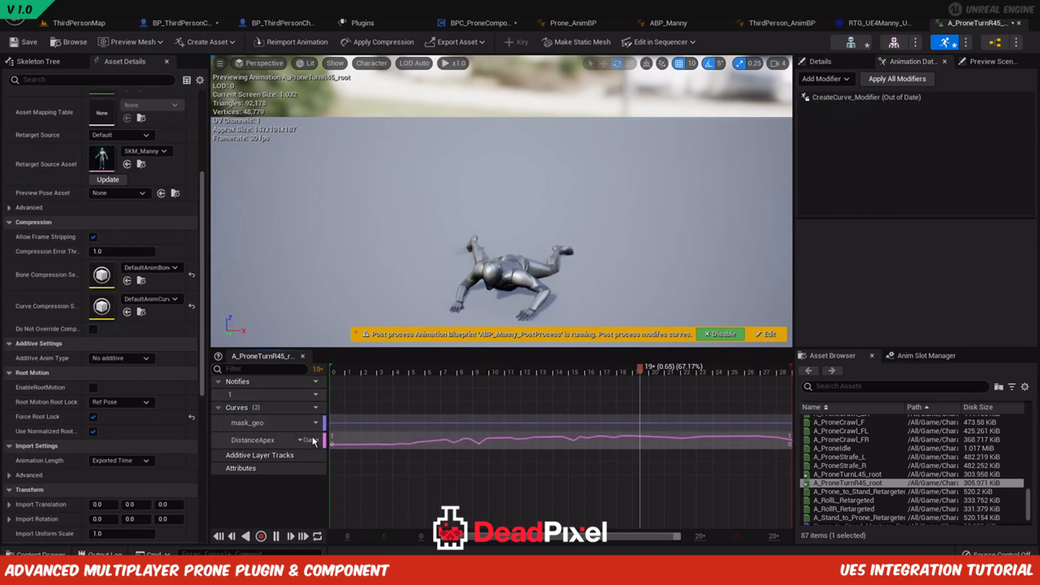
# Add the existing TurnInPlace curve to the animation alongside mask_geo and DistanceApex.
pyautogui.click(307, 407)
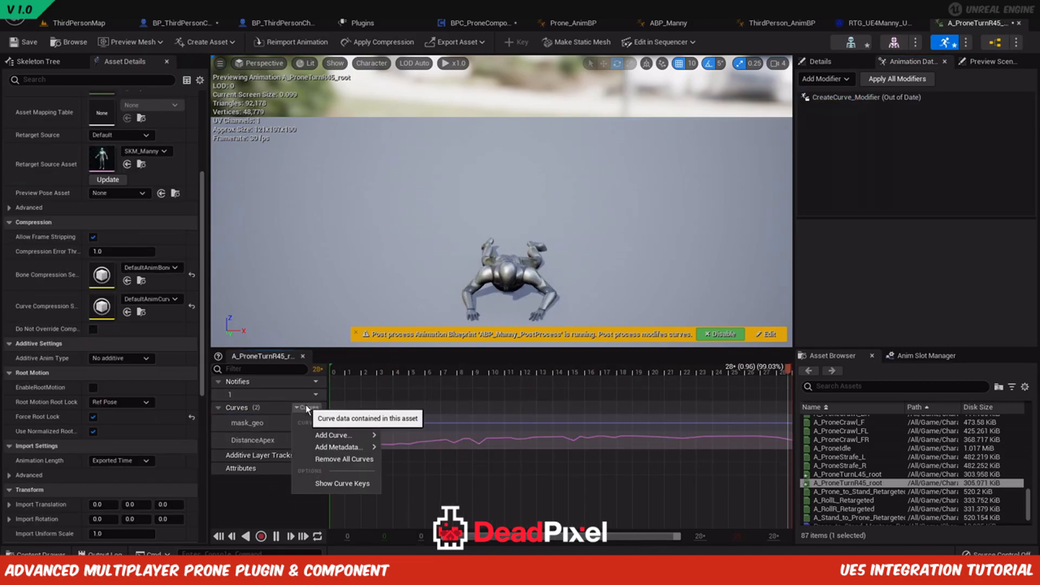
pyautogui.click(349, 436)
pyautogui.scroll(-10, 534, 511)
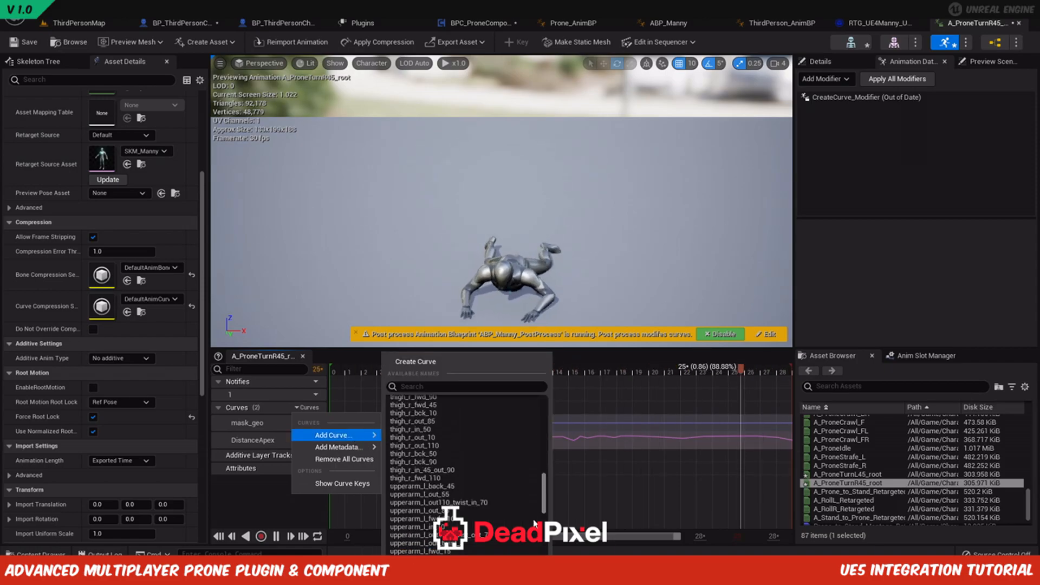
pyautogui.click(408, 553)
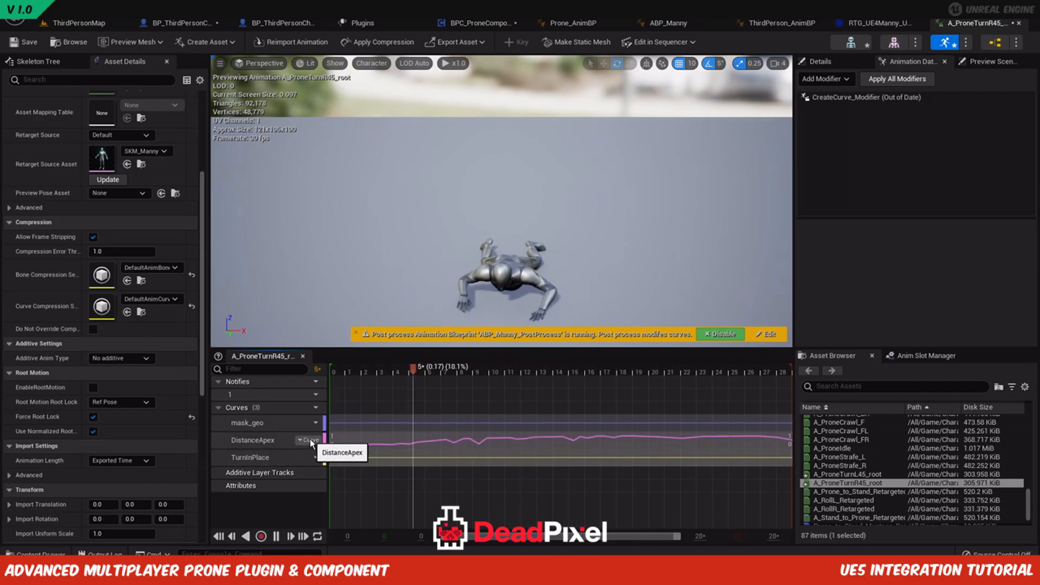
# Rename the DistanceApex curve to TurnInPlace.
pyautogui.click(252, 442)
pyautogui.doubleClick(257, 440)
pyautogui.write('Tur')
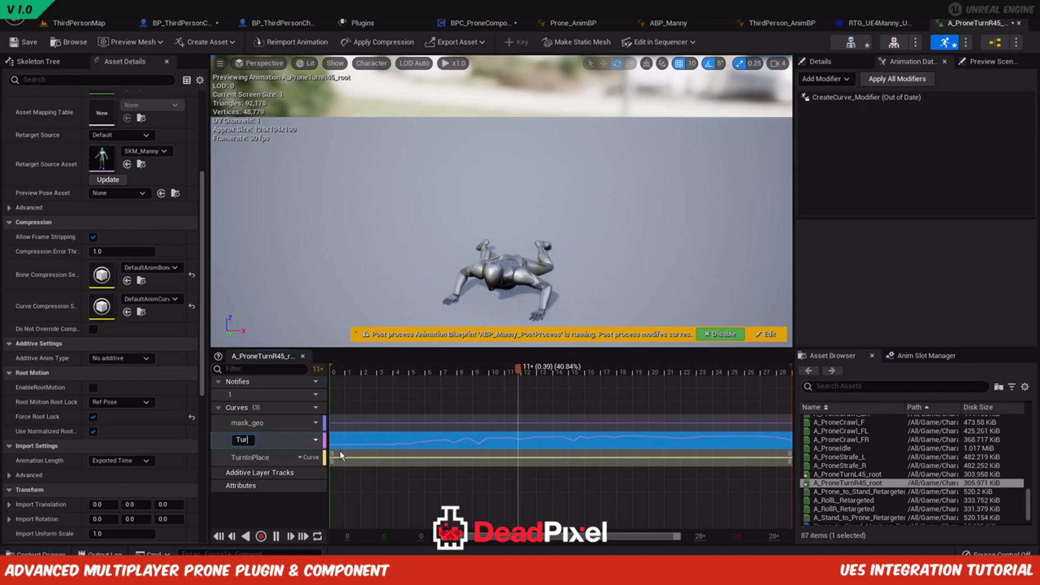
pyautogui.write('nInPlace')
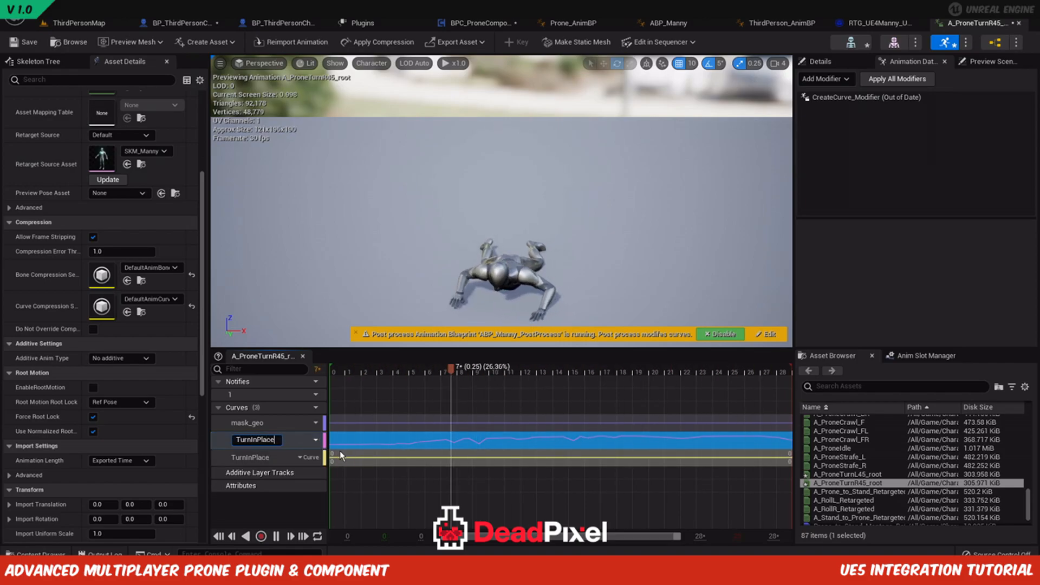
pyautogui.press('Return')
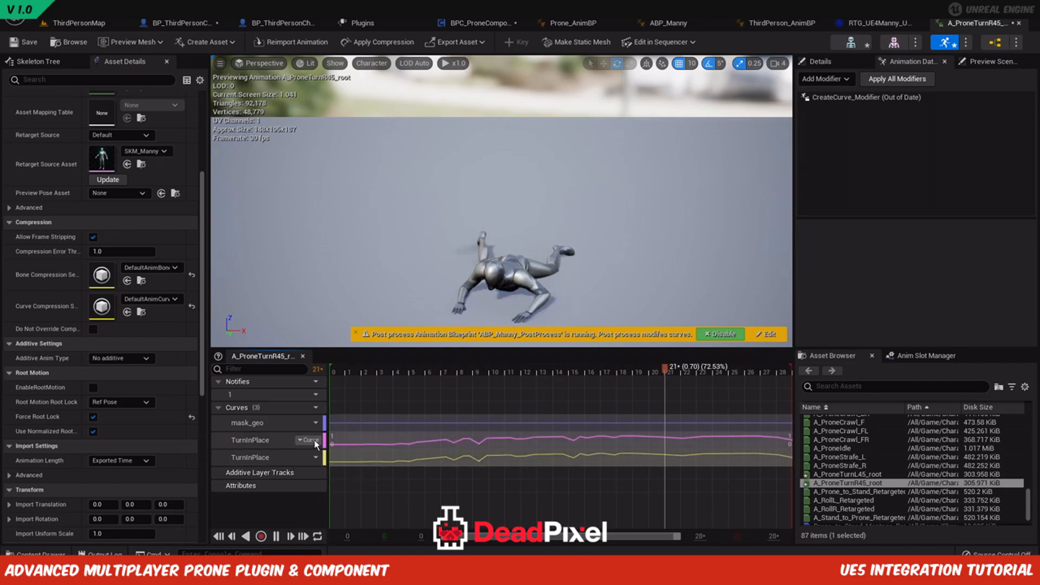
# Remove the duplicate TurnInPlace curve, undo once to keep a single TurnInPlace curve, and save the animation.
pyautogui.click(312, 440)
pyautogui.click(319, 491)
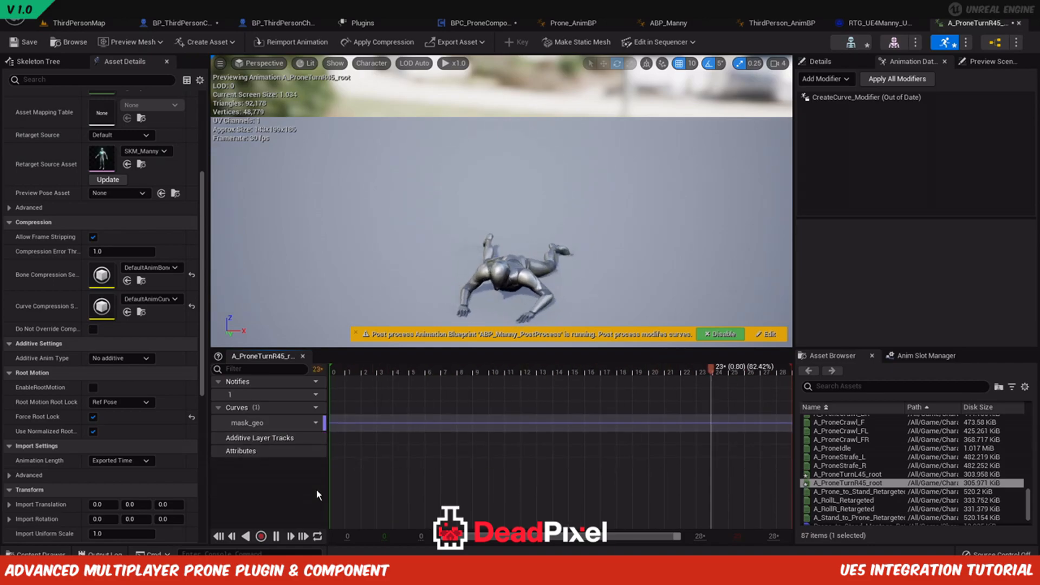
pyautogui.hotkey('ctrl', 'z')
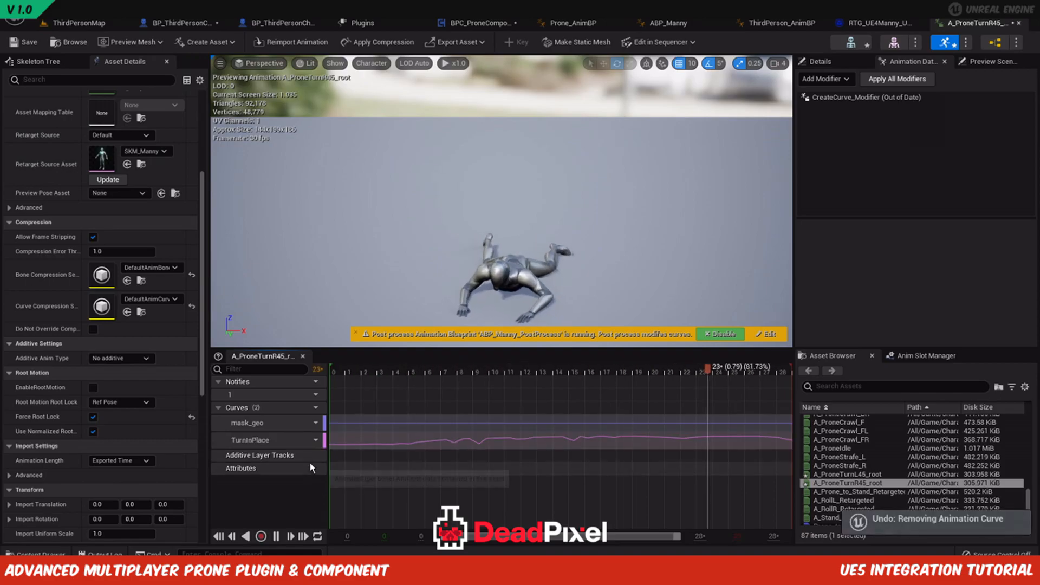
pyautogui.click(66, 12)
pyautogui.click(66, 12)
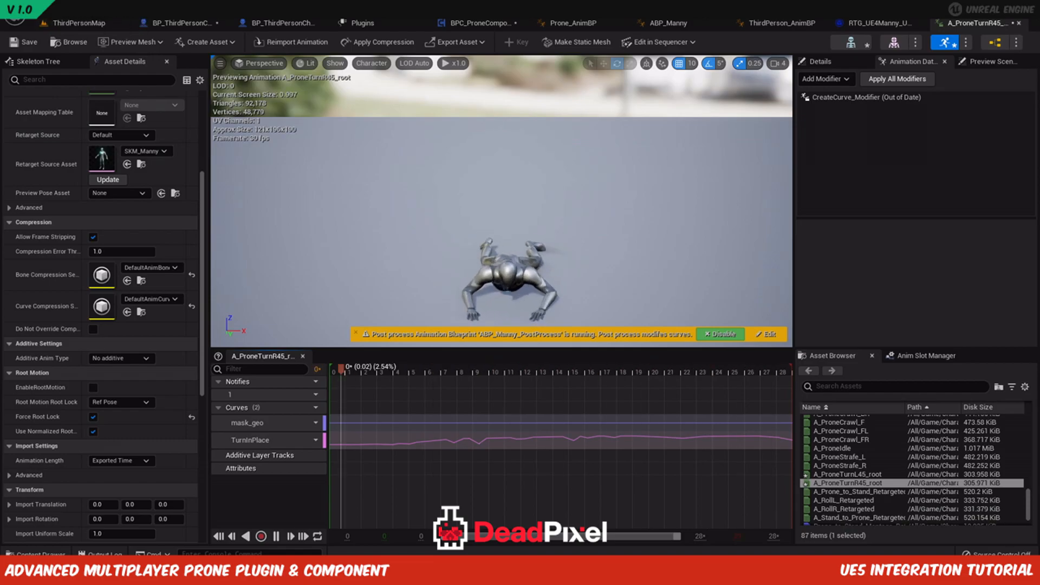
pyautogui.click(29, 43)
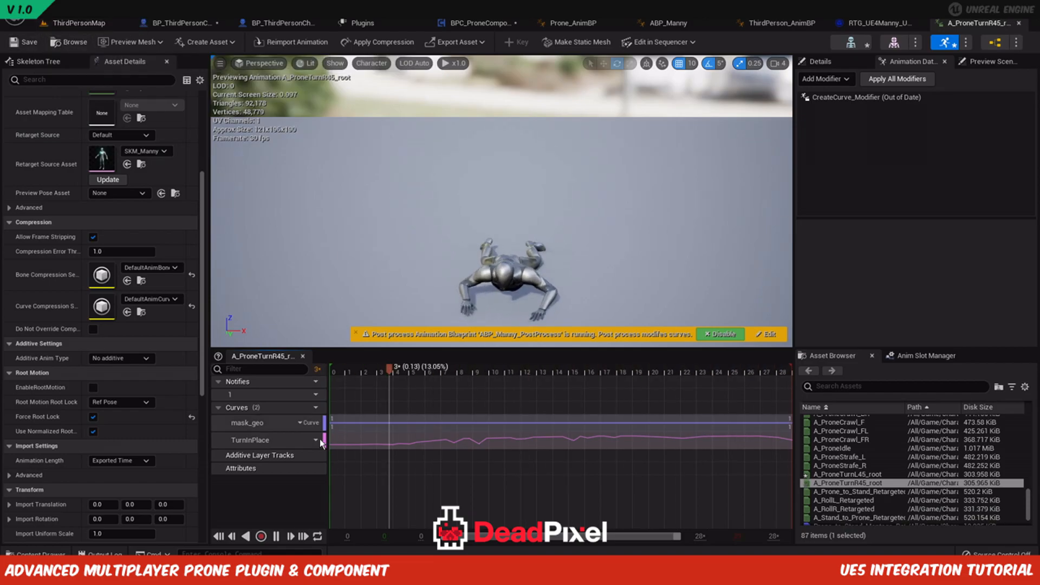
pyautogui.click(252, 424)
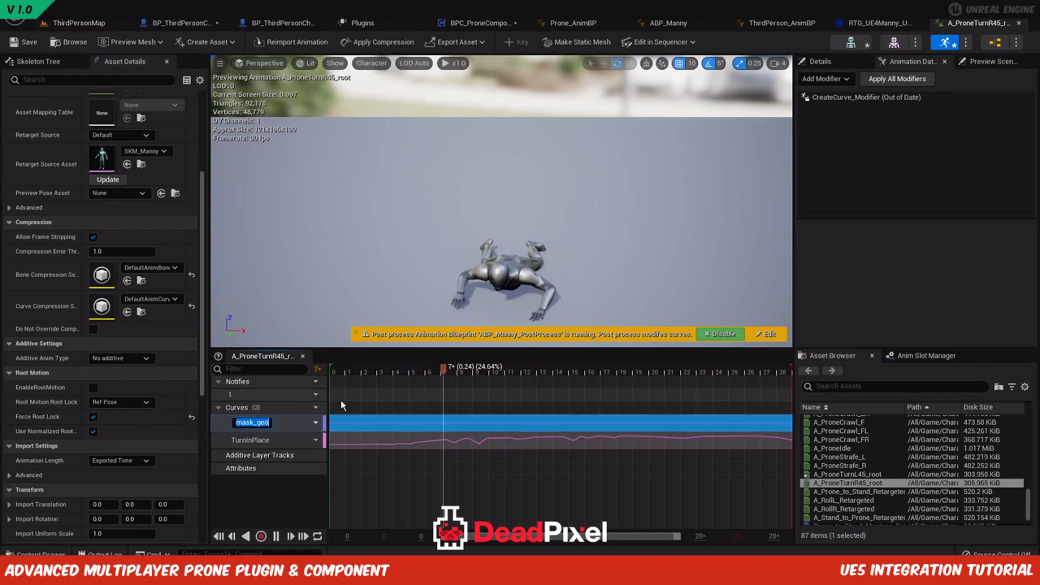
pyautogui.click(306, 407)
pyautogui.moveTo(353, 437)
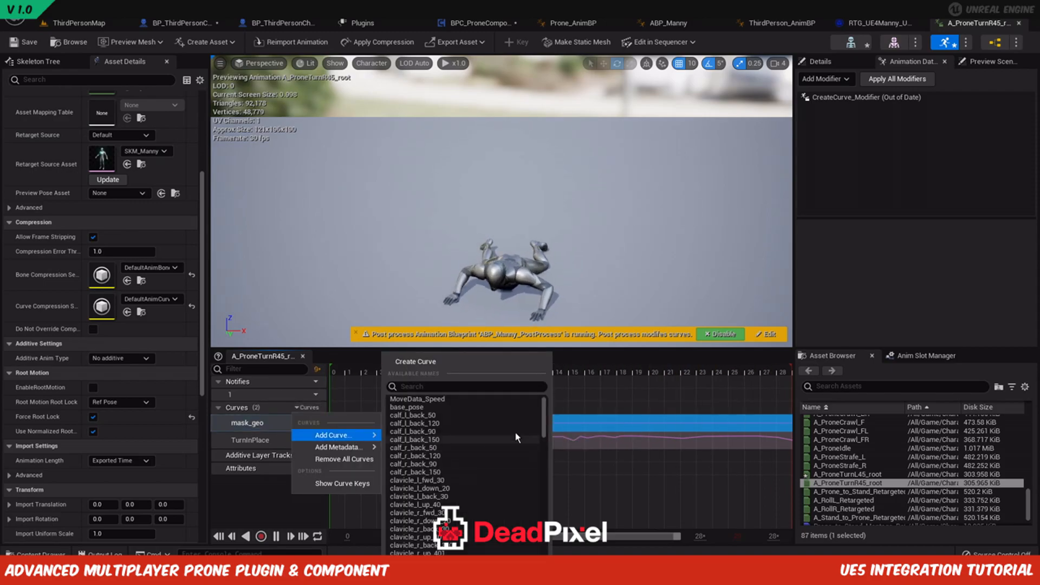
pyautogui.moveTo(545, 419); pyautogui.dragTo(545, 535)
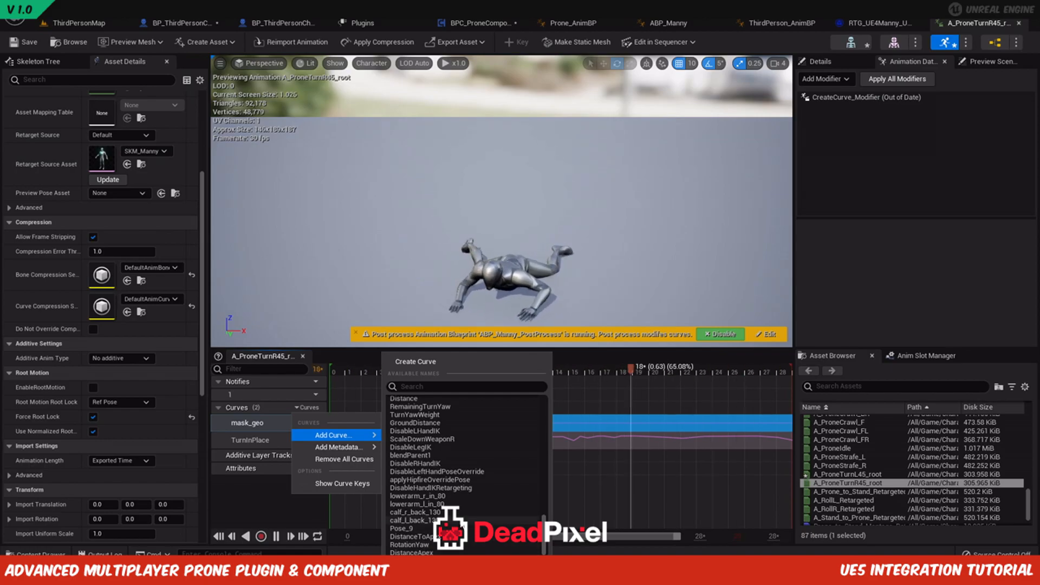
pyautogui.click(250, 441)
pyautogui.hotkey('ctrl', 'z')
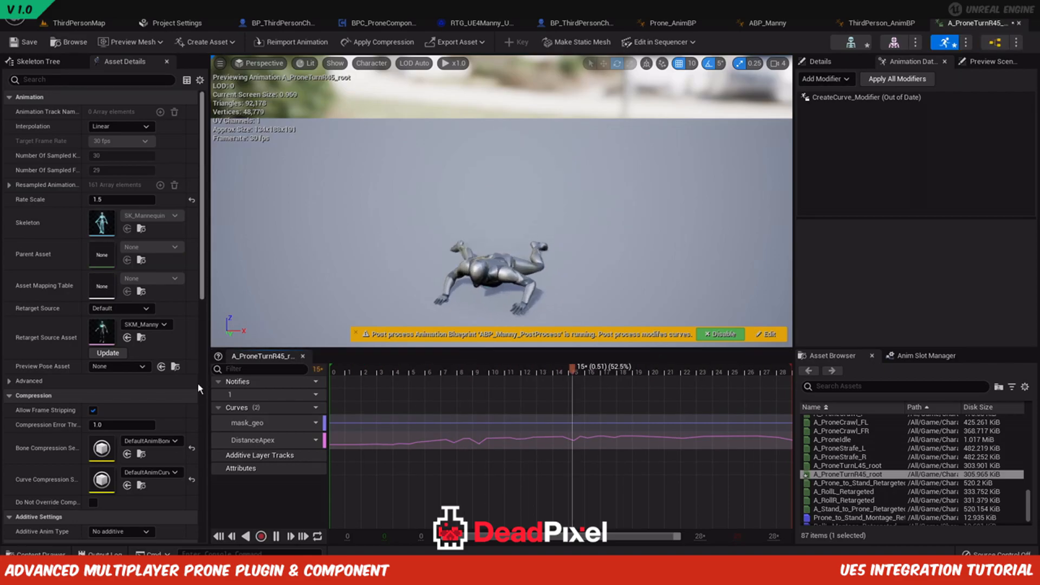
# Add the existing RotationYaw curve to the right-turn animation below DistanceApex.
pyautogui.click(253, 442)
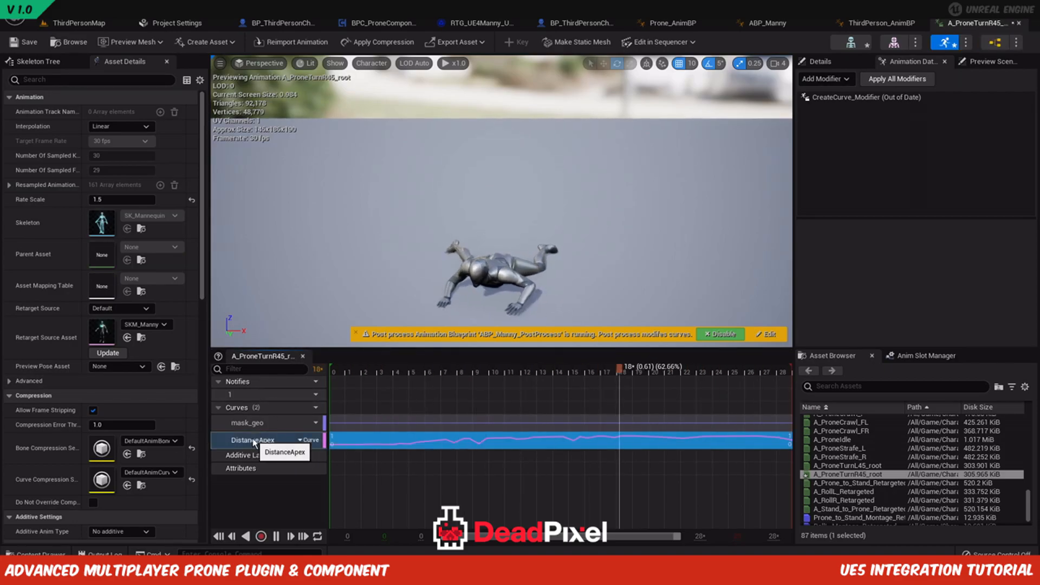
pyautogui.click(252, 442)
pyautogui.click(312, 407)
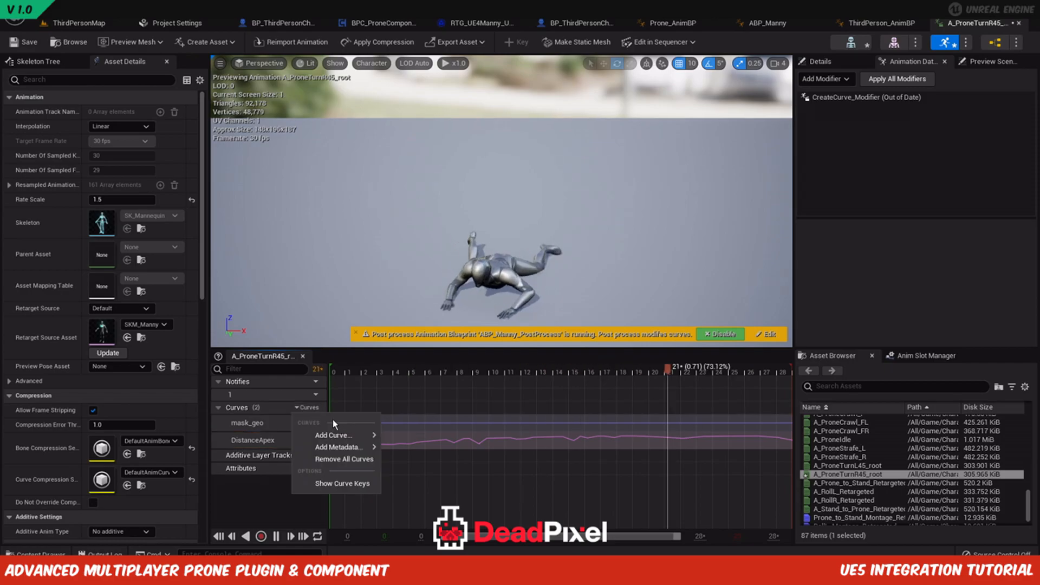
pyautogui.moveTo(341, 448)
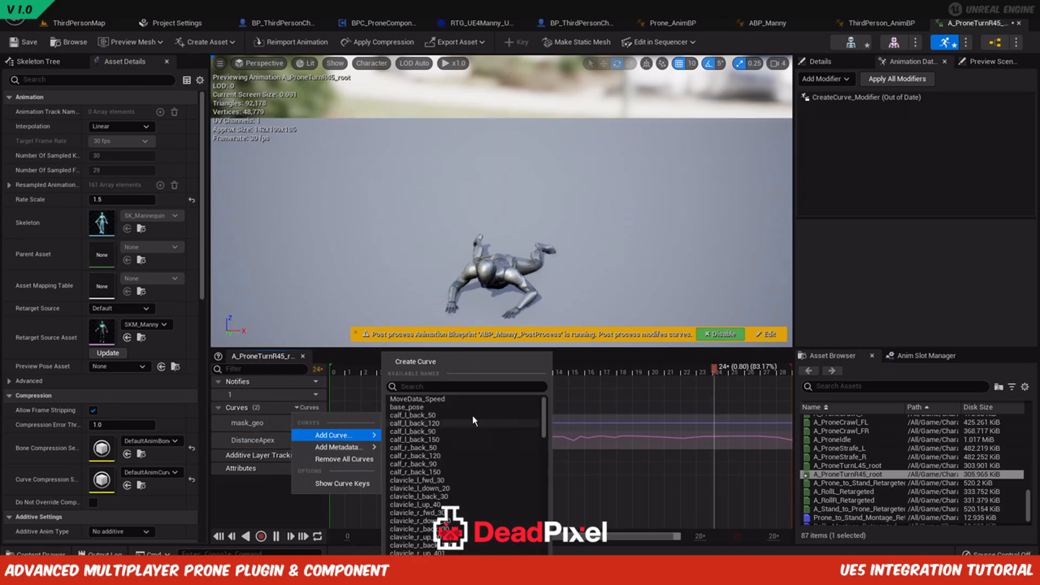
pyautogui.moveTo(544, 430); pyautogui.dragTo(544, 552)
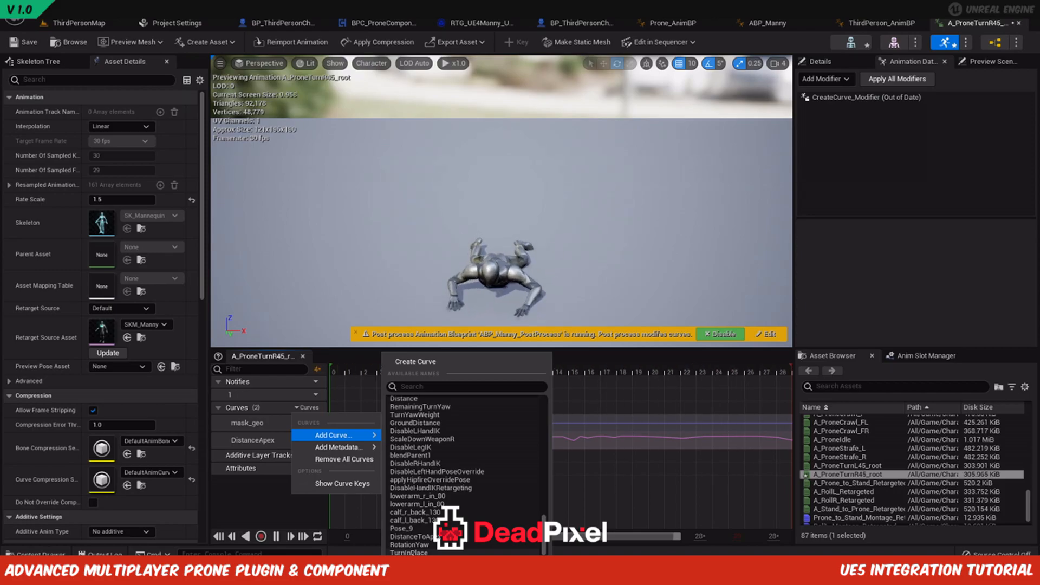
pyautogui.click(418, 545)
# Rename the DistanceApex curve to RotationYaw.
pyautogui.click(252, 443)
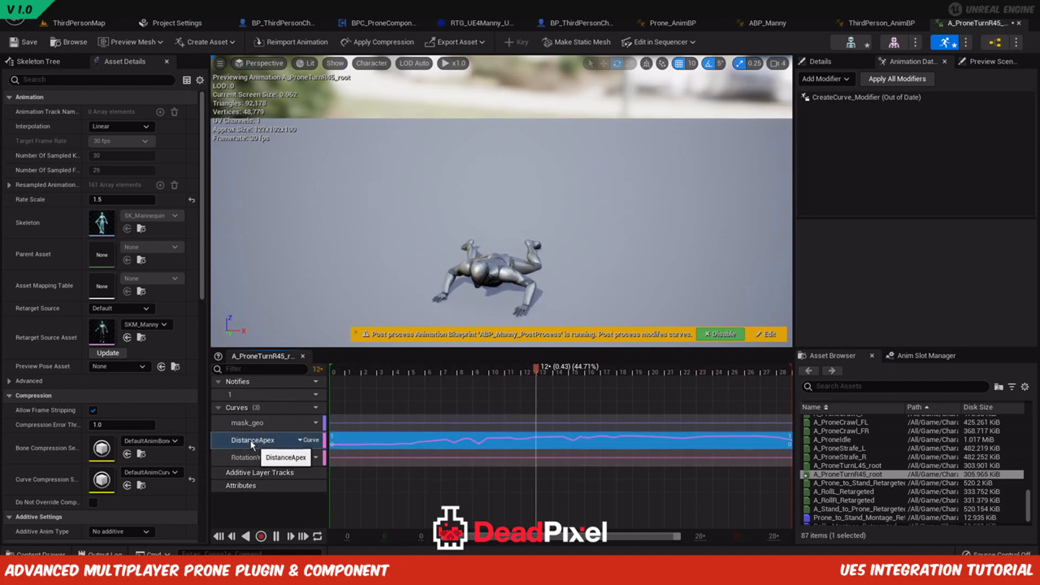
pyautogui.doubleClick(252, 442)
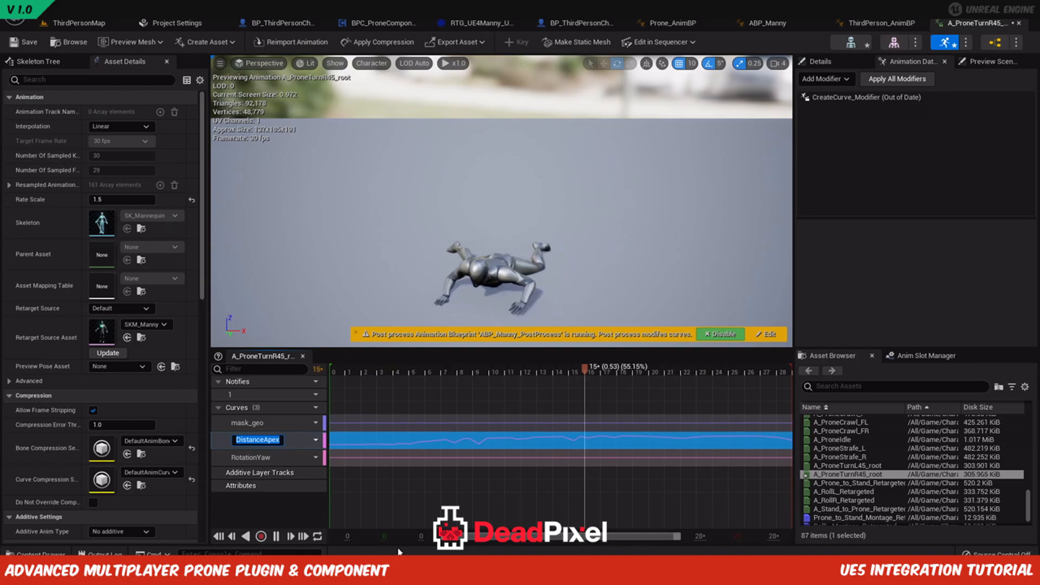
pyautogui.write('Rotation')
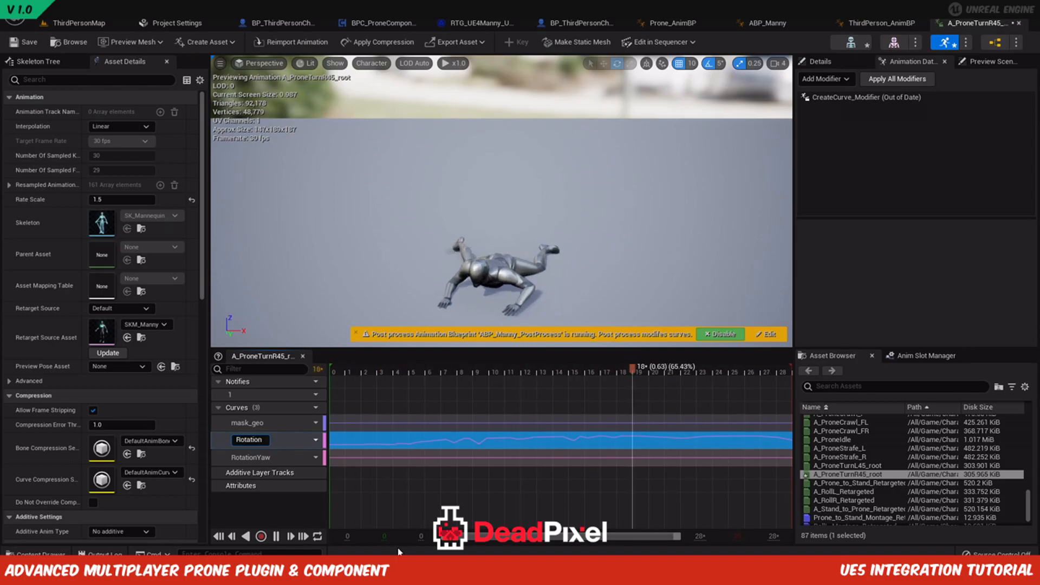
pyautogui.write('Yaw')
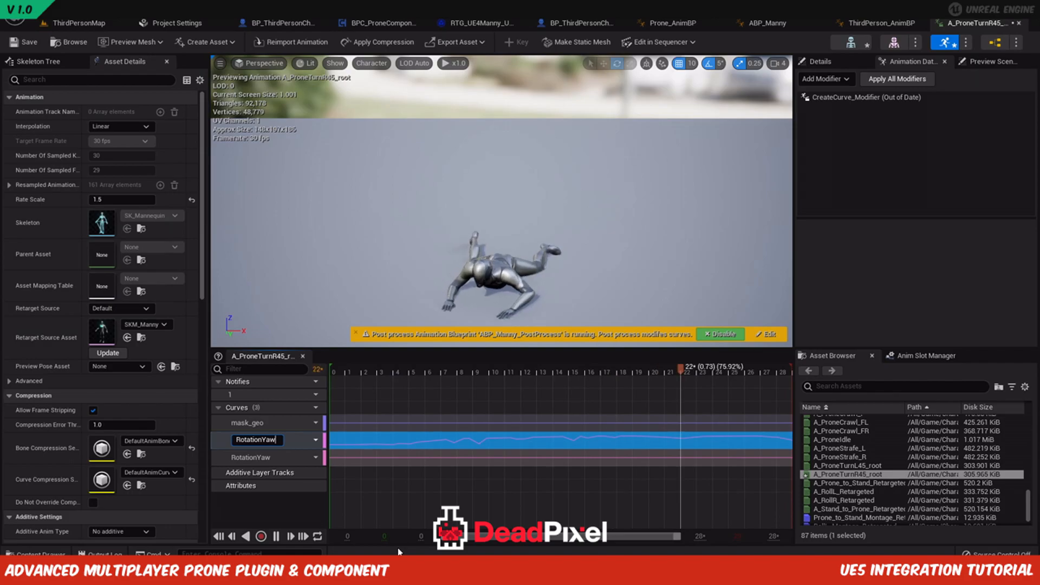
pyautogui.press('Return')
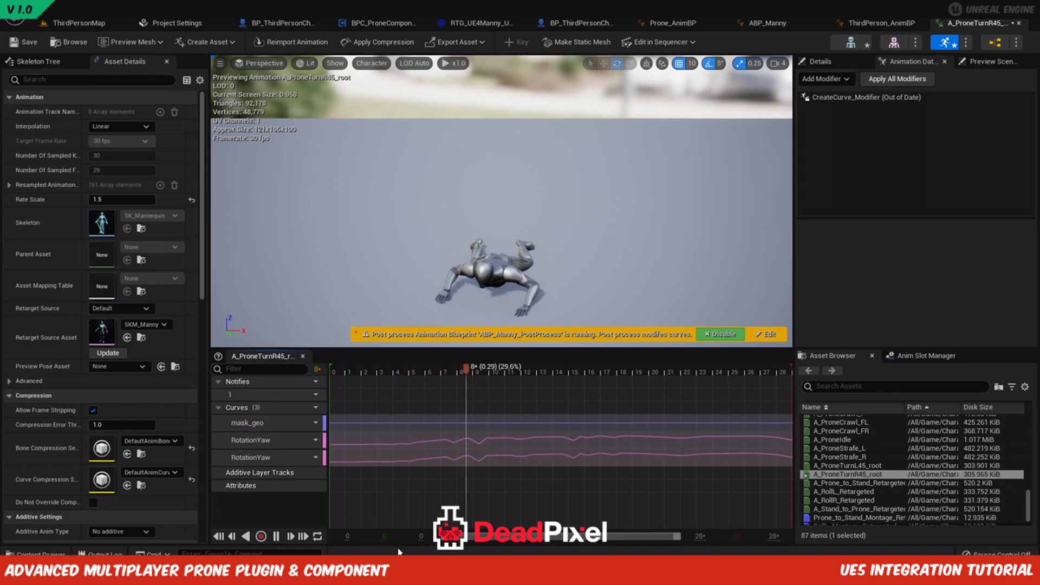
# Remove the duplicate RotationYaw curve and undo once to keep a single RotationYaw curve beside mask_geo.
pyautogui.click(305, 456)
pyautogui.click(331, 508)
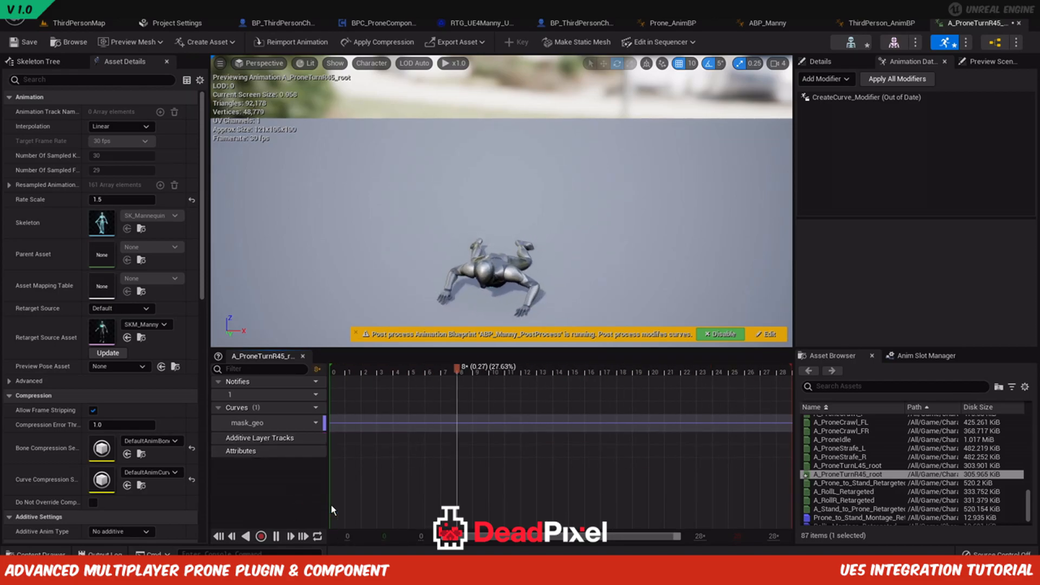
pyautogui.hotkey('ctrl', 'z')
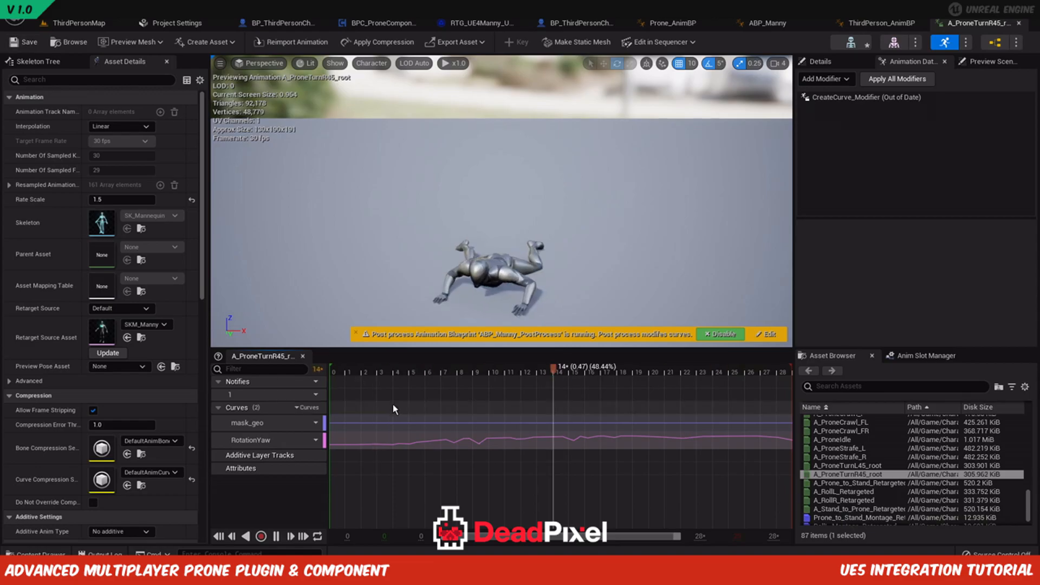
# Return to ThirdPersonMap and start playing in the editor to test the prone turn animations.
pyautogui.click(101, 22)
pyautogui.click(231, 43)
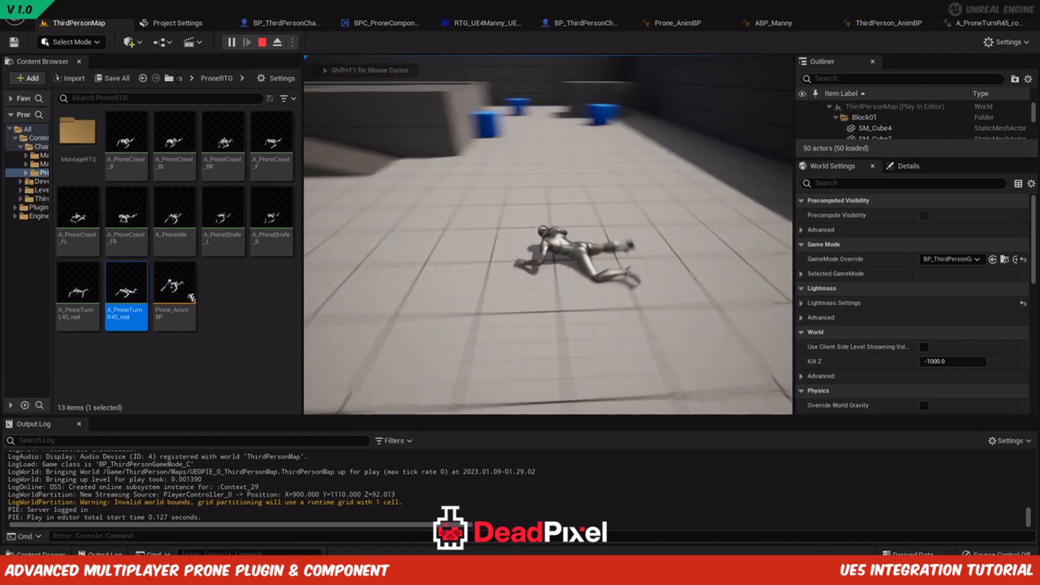
# Stop the play session and apply the out-of-date CreateCurve_Modifier to A_ProneTurnR45_root, accepting the warning.
pyautogui.hotkey('shift', 'F1')
pyautogui.click(262, 43)
pyautogui.click(999, 25)
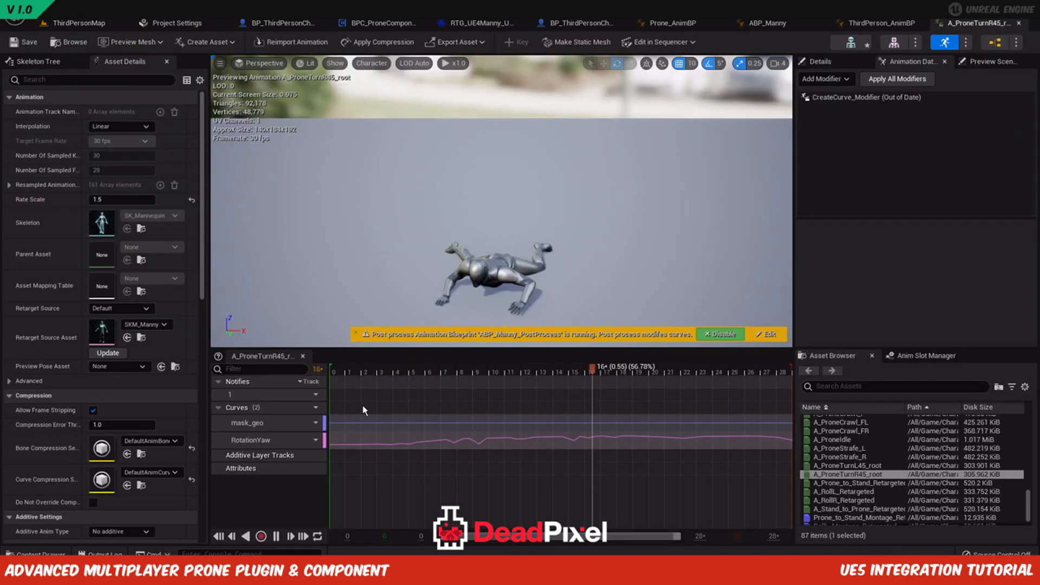
pyautogui.rightClick(889, 99)
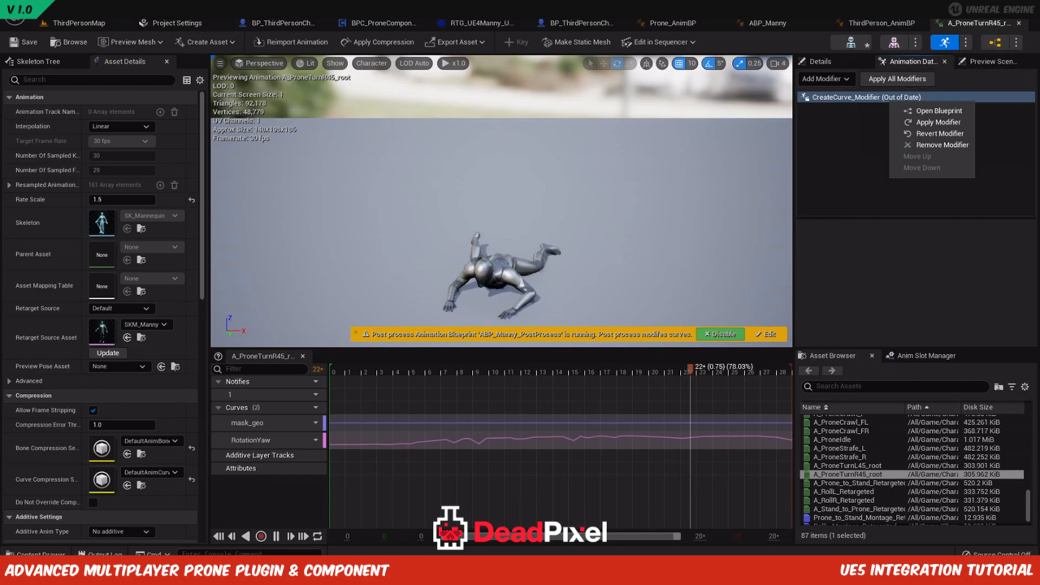
pyautogui.click(123, 9)
pyautogui.click(163, 167)
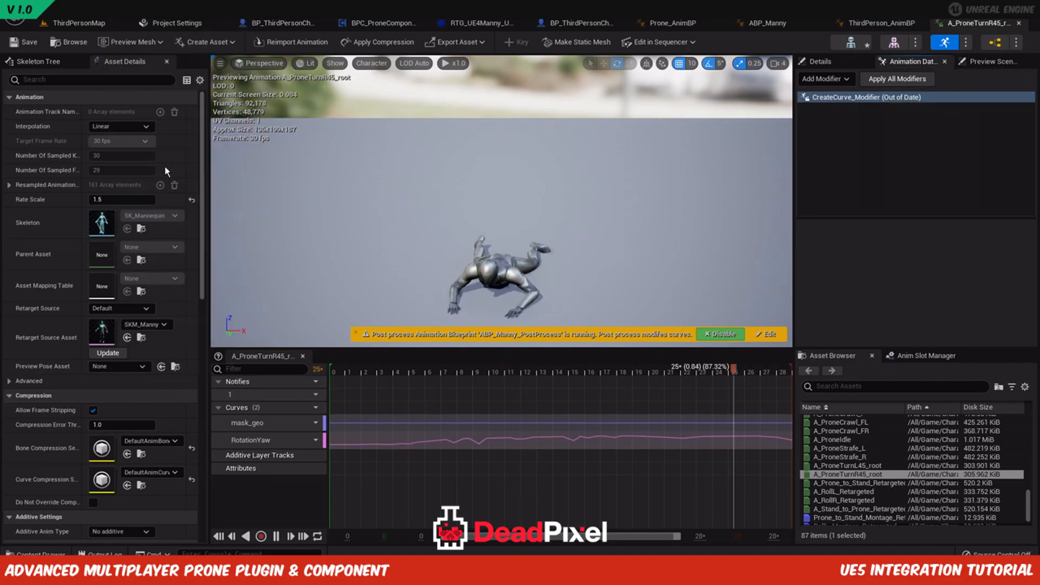
pyautogui.rightClick(893, 98)
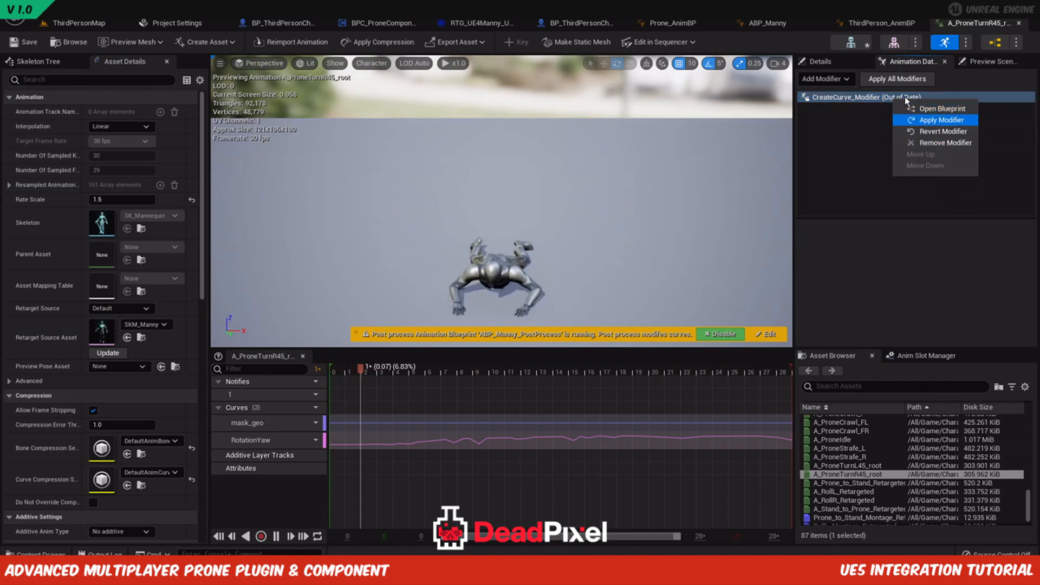
pyautogui.click(892, 81)
pyautogui.click(499, 326)
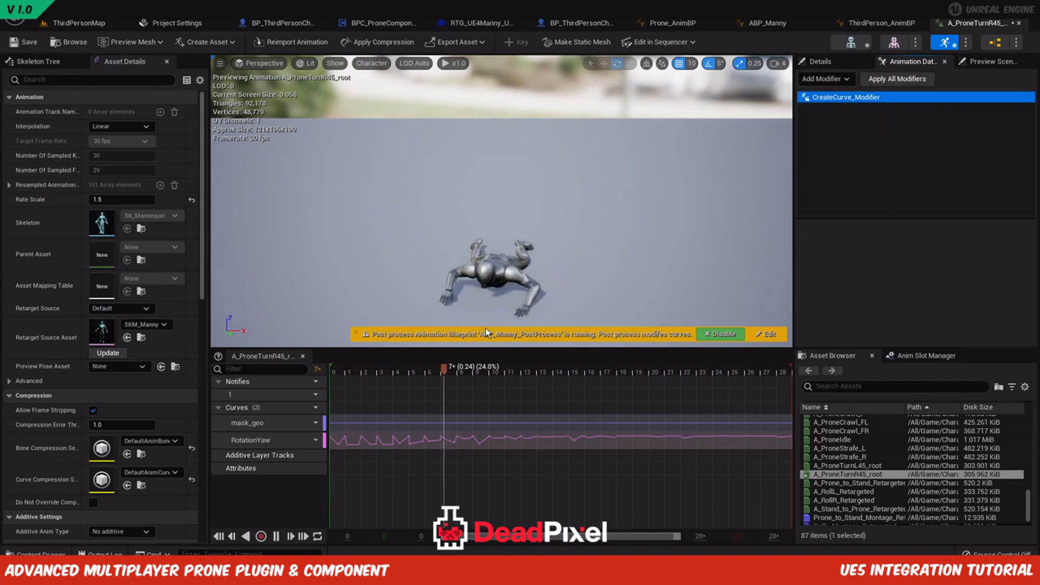
# Open A_ProneTurnL45_root and apply all its animation modifiers, accepting the warning.
pyautogui.click(79, 23)
pyautogui.doubleClick(81, 308)
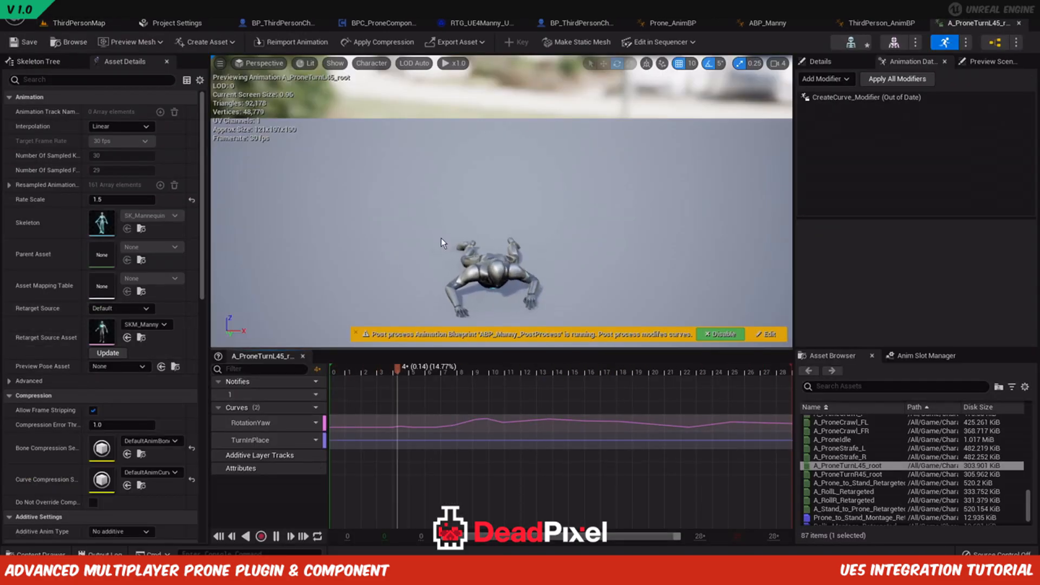
pyautogui.click(898, 79)
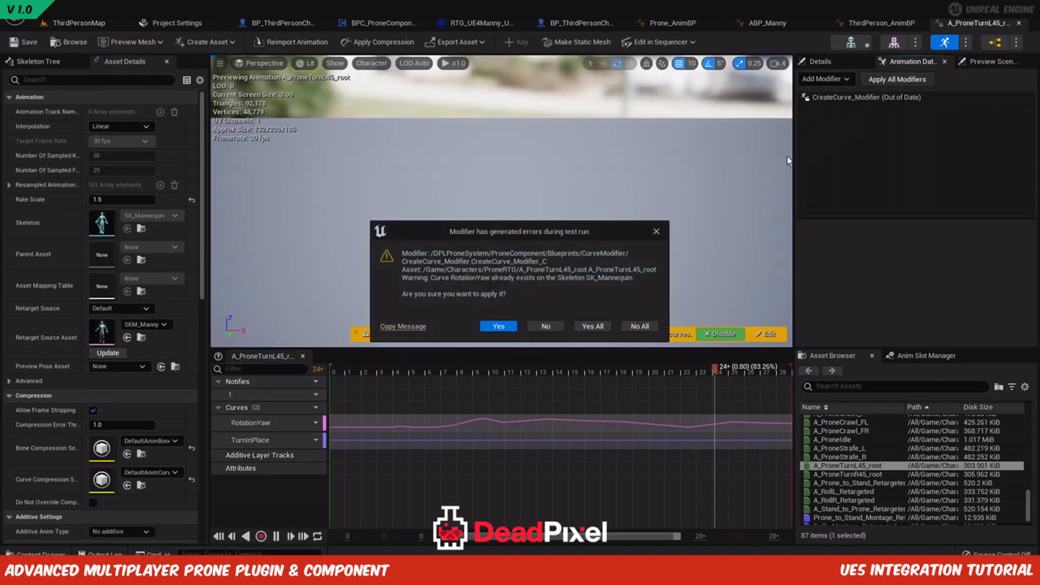
pyautogui.click(505, 326)
# Play ThirdPersonMap in the editor, go prone to test turning in place, and stop the session.
pyautogui.click(100, 24)
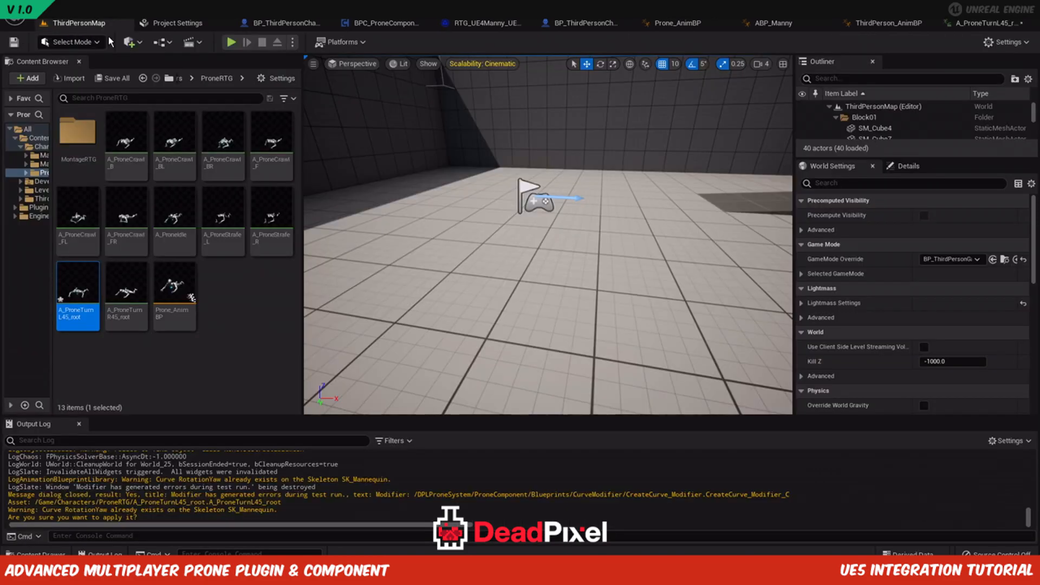
pyautogui.click(228, 43)
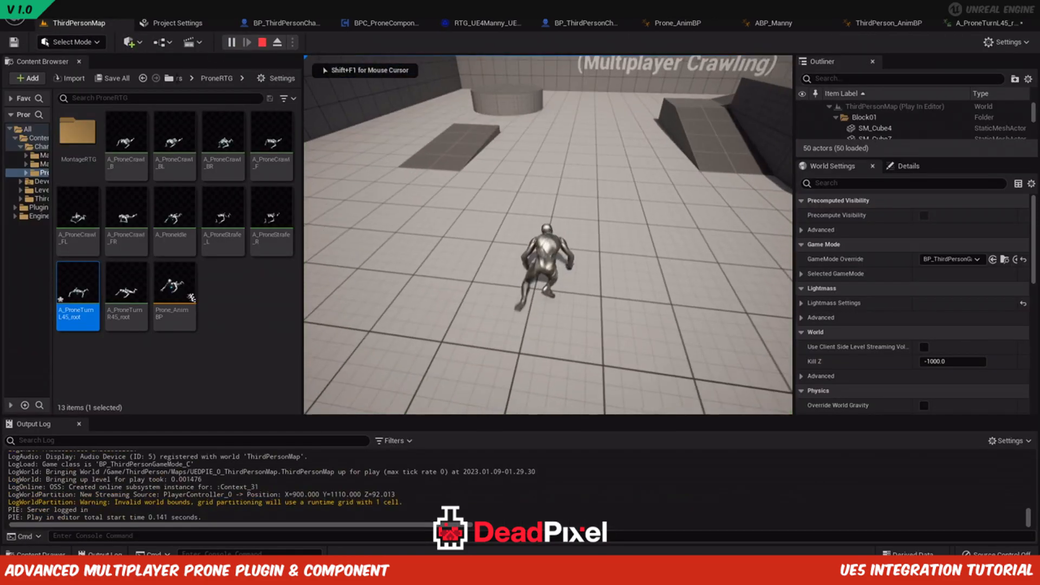
pyautogui.press('z')
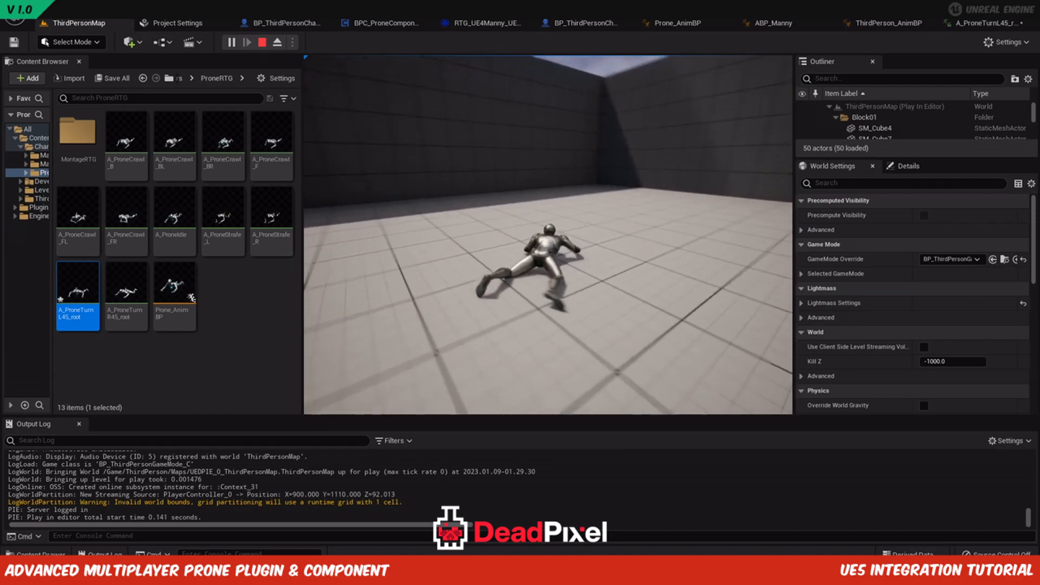
pyautogui.hotkey('shift', 'F1')
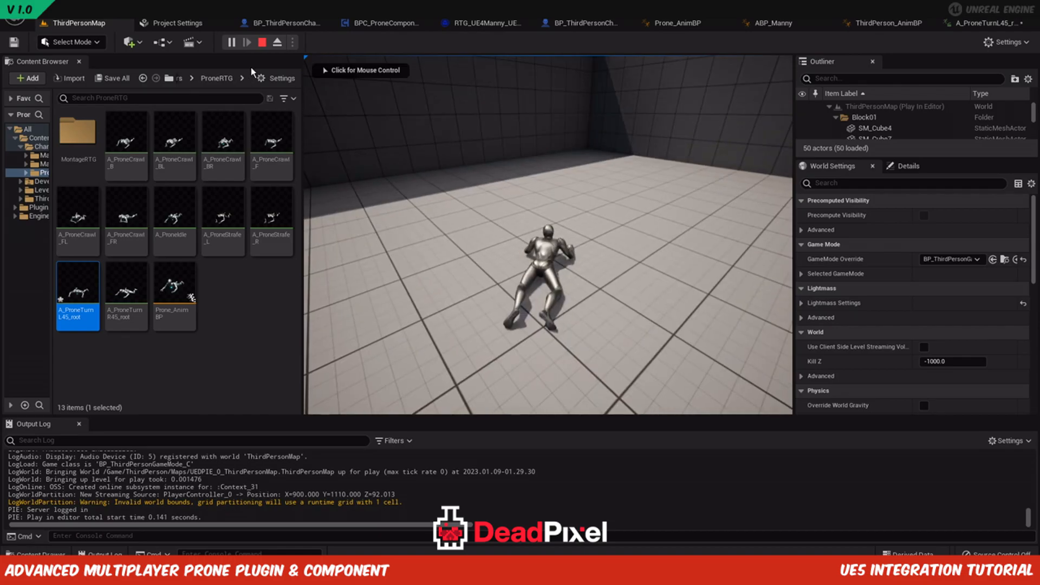
pyautogui.click(261, 42)
# Open A_ProneTurnR45_root and add the existing TurnInPlace curve to its curves.
pyautogui.doubleClick(127, 293)
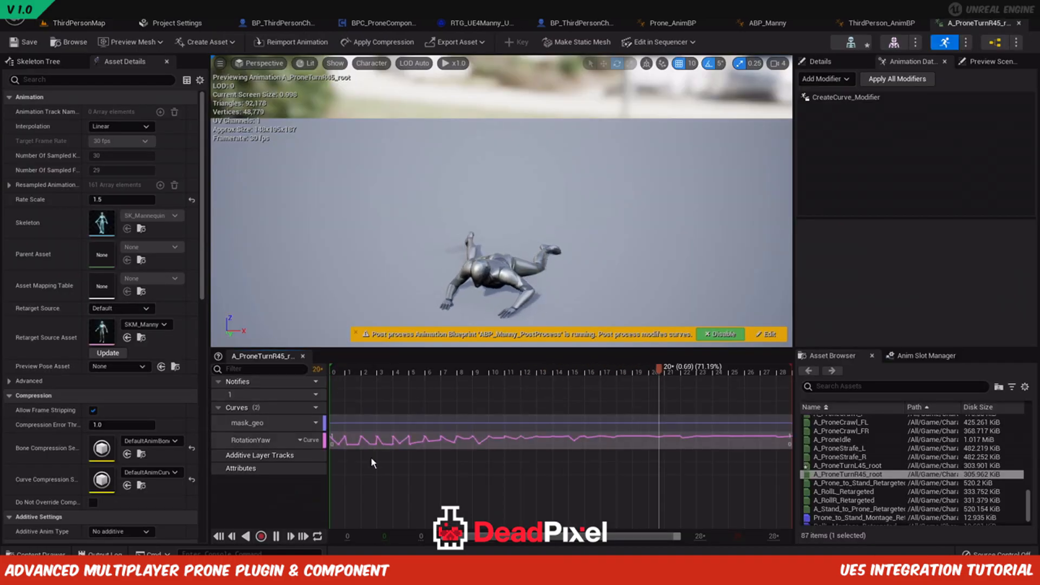
pyautogui.click(262, 424)
pyautogui.click(308, 408)
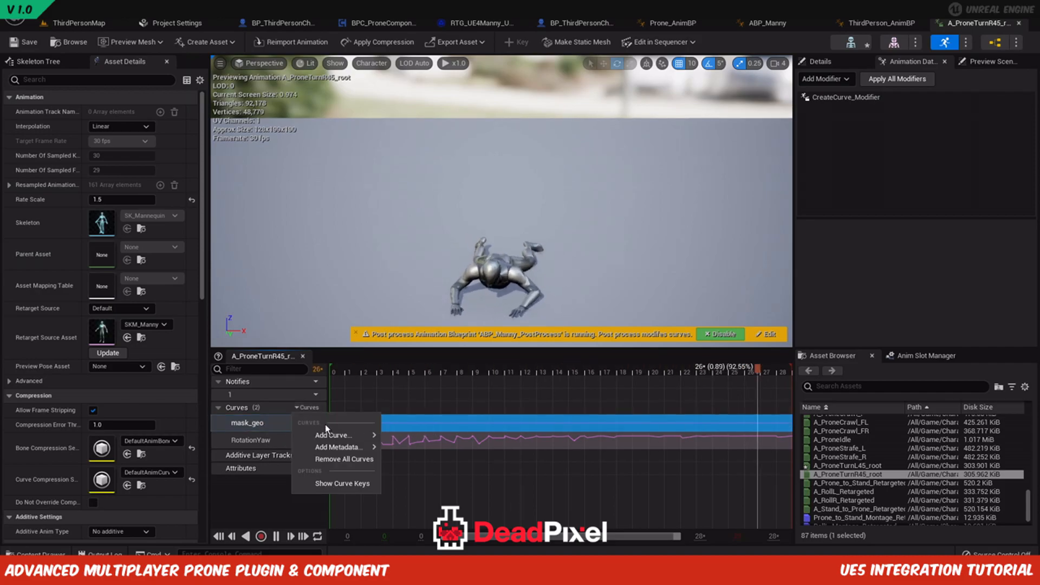
pyautogui.moveTo(333, 435)
pyautogui.moveTo(544, 433); pyautogui.dragTo(544, 550)
pyautogui.click(428, 544)
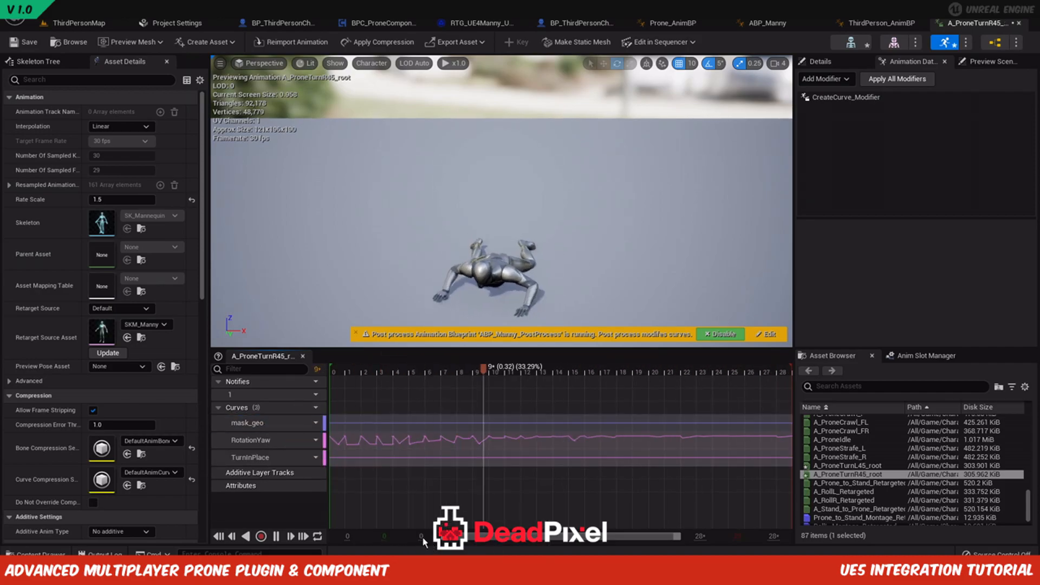
# Rename the mask_geo curve of A_ProneTurnR45_root to TurnInPlace.
pyautogui.doubleClick(258, 425)
pyautogui.write('TurnInPlace')
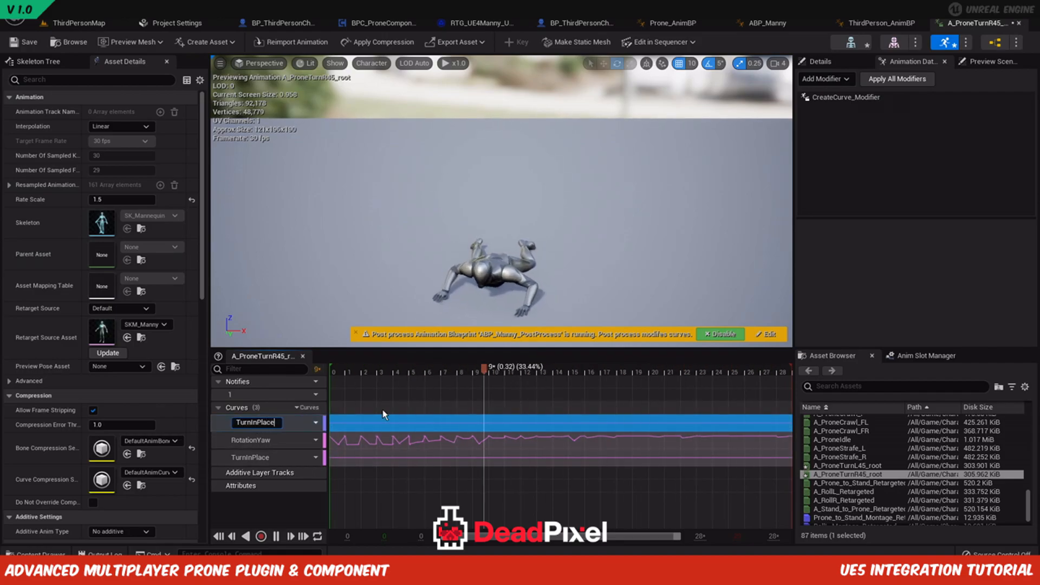
pyautogui.press('Return')
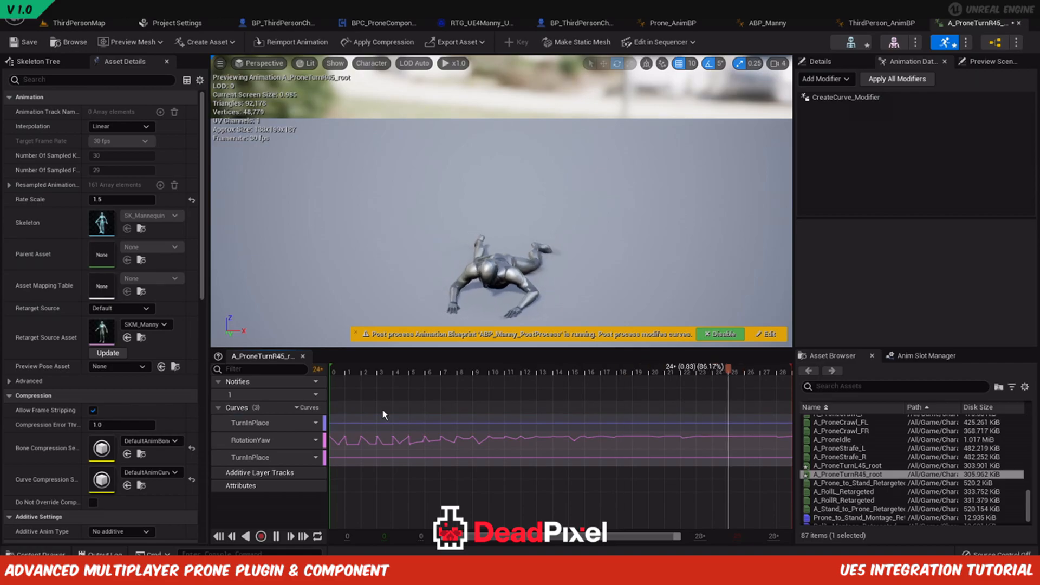
# Remove the duplicate TurnInPlace curve and undo once to keep a single TurnInPlace curve beside RotationYaw.
pyautogui.click(310, 458)
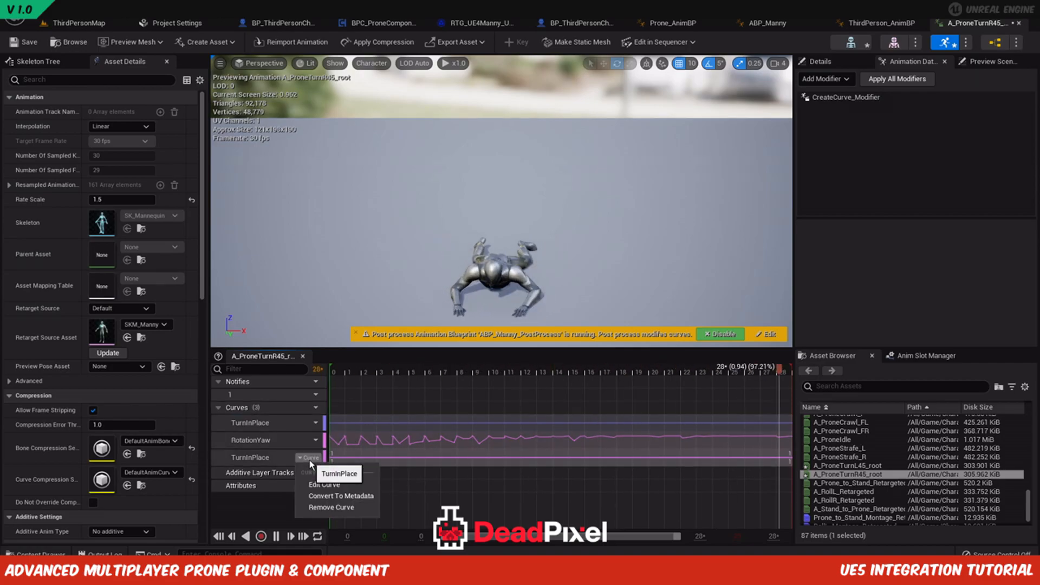
pyautogui.click(325, 507)
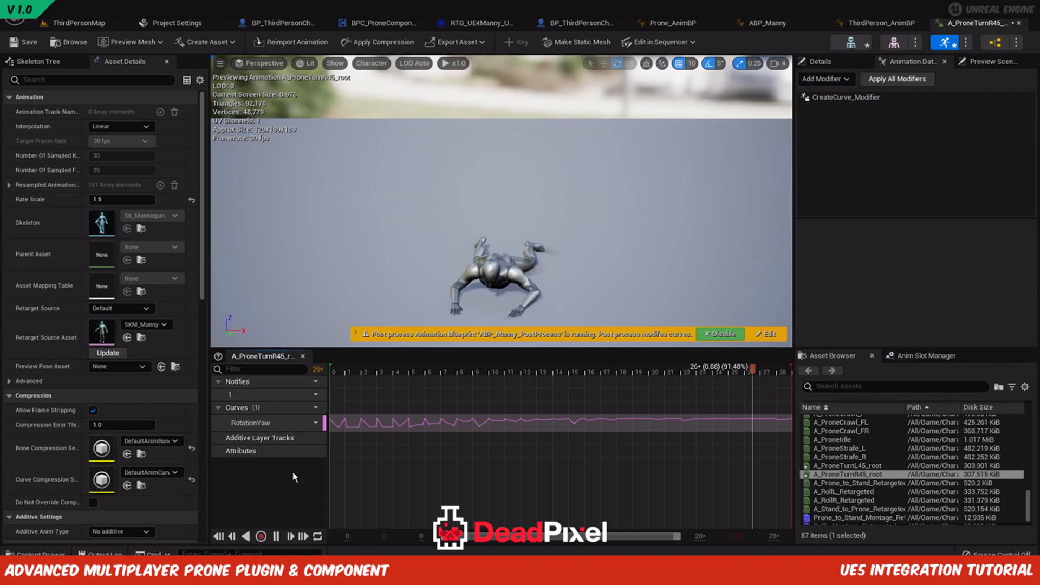
pyautogui.hotkey('ctrl', 'z')
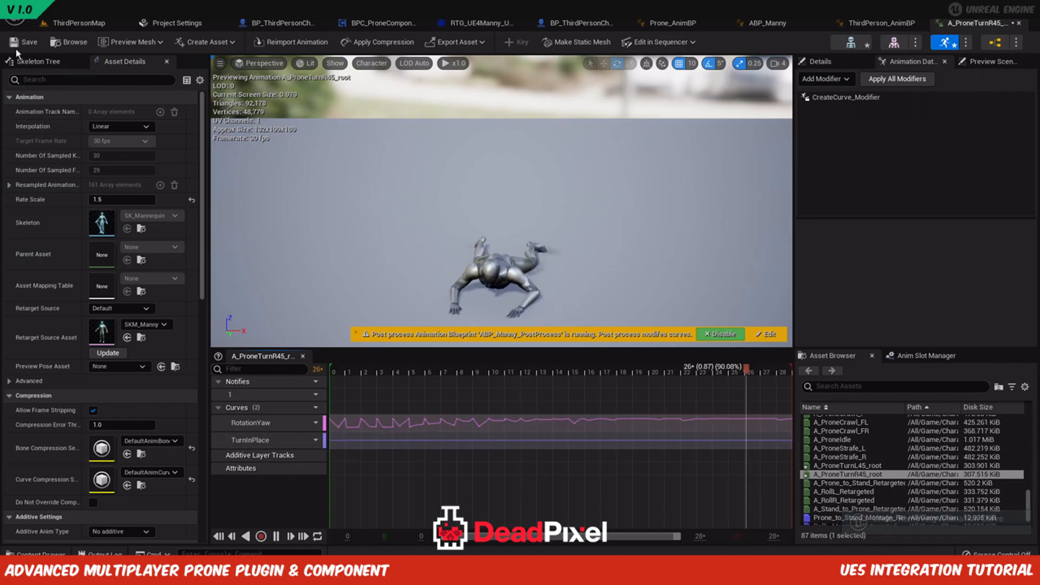
# Return to ThirdPersonMap, play in the editor to test prone turning with the updated curves, and stop the session.
pyautogui.click(59, 24)
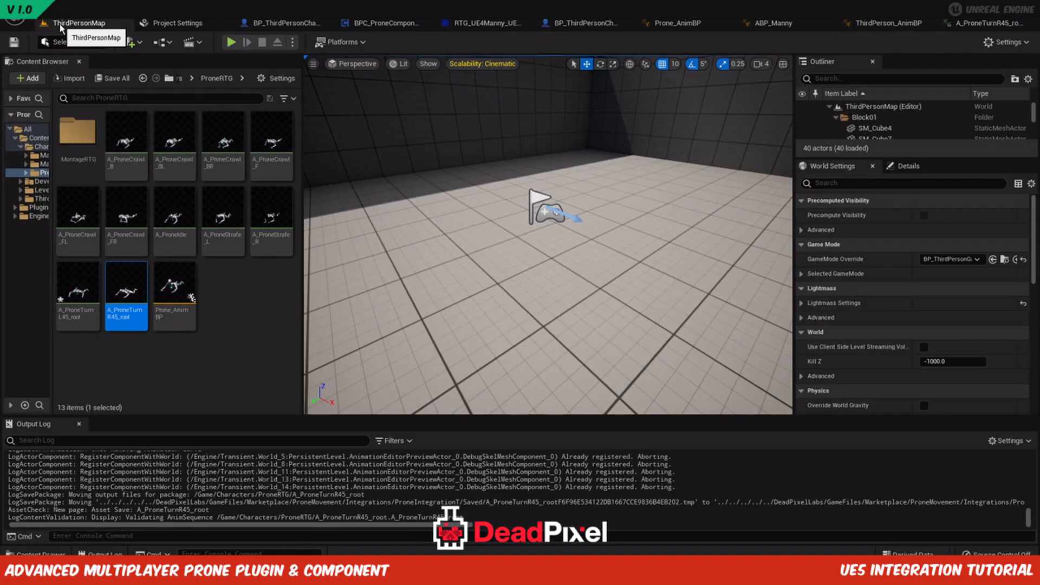
pyautogui.click(232, 43)
pyautogui.press('z')
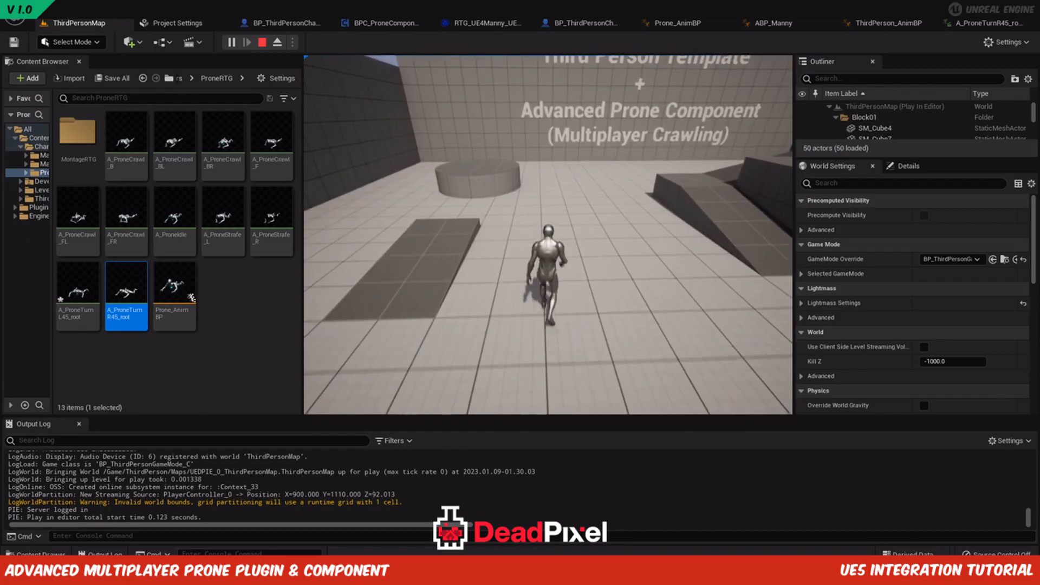
pyautogui.click(261, 42)
# Save all modified content from ThirdPersonMap, including A_ProneTurnL45_root and SK_Mannequin.
pyautogui.click(983, 23)
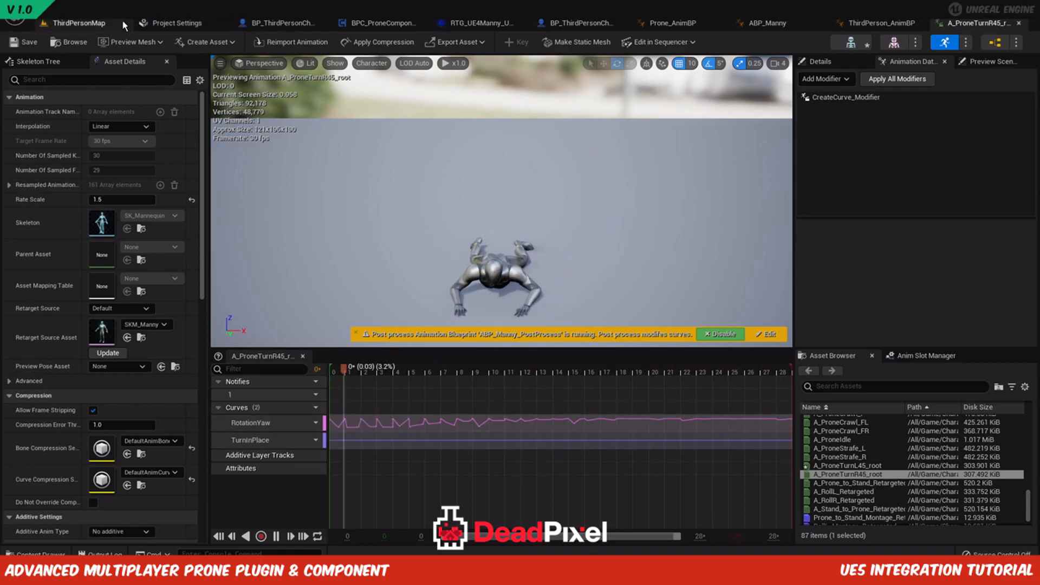
pyautogui.click(86, 23)
pyautogui.click(113, 79)
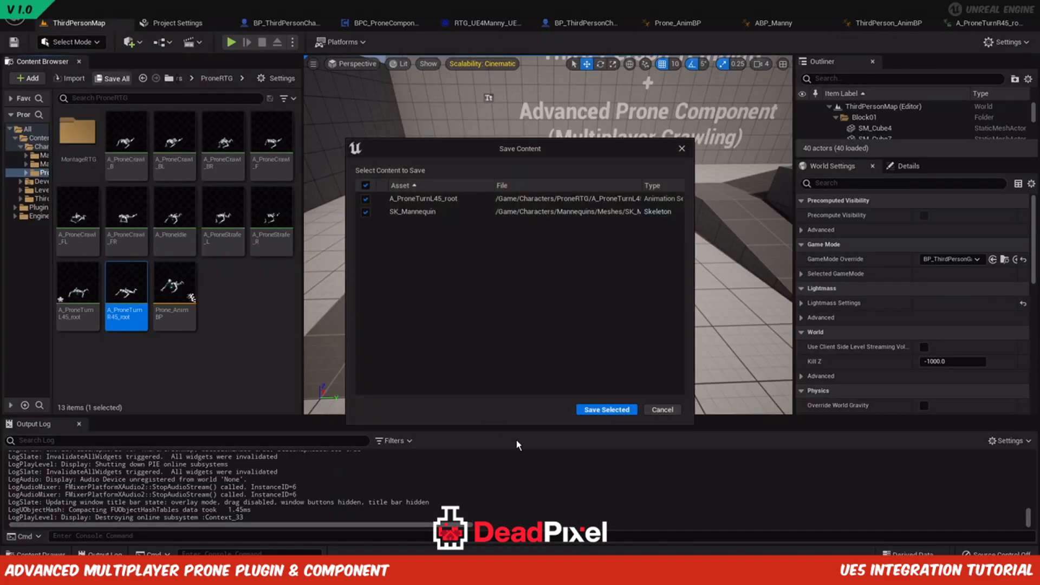
pyautogui.click(606, 407)
pyautogui.click(256, 398)
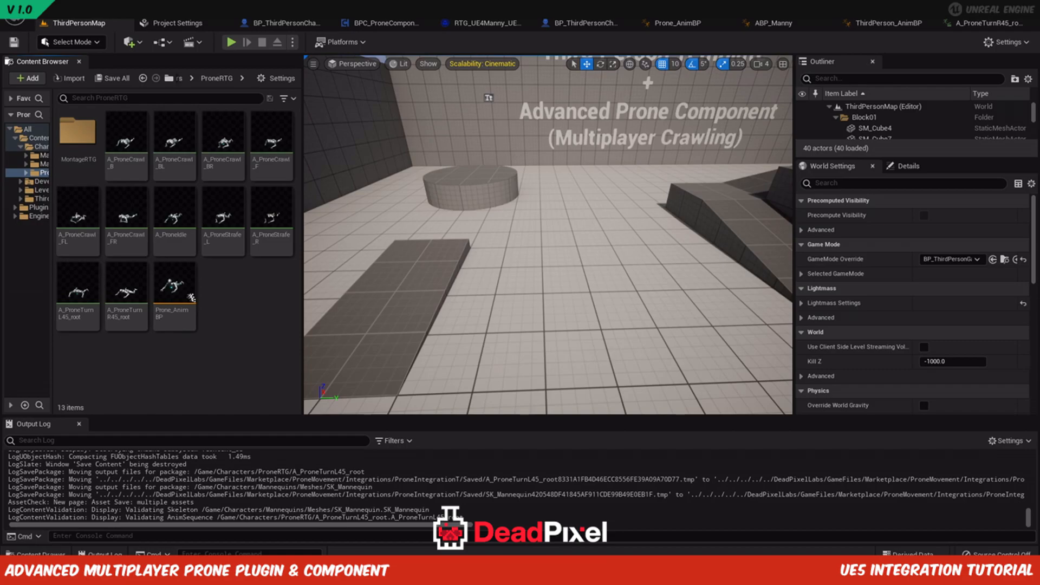
# Switch to ABP_Manny's AnimGraph and open the Locomotion state machine.
pyautogui.click(774, 23)
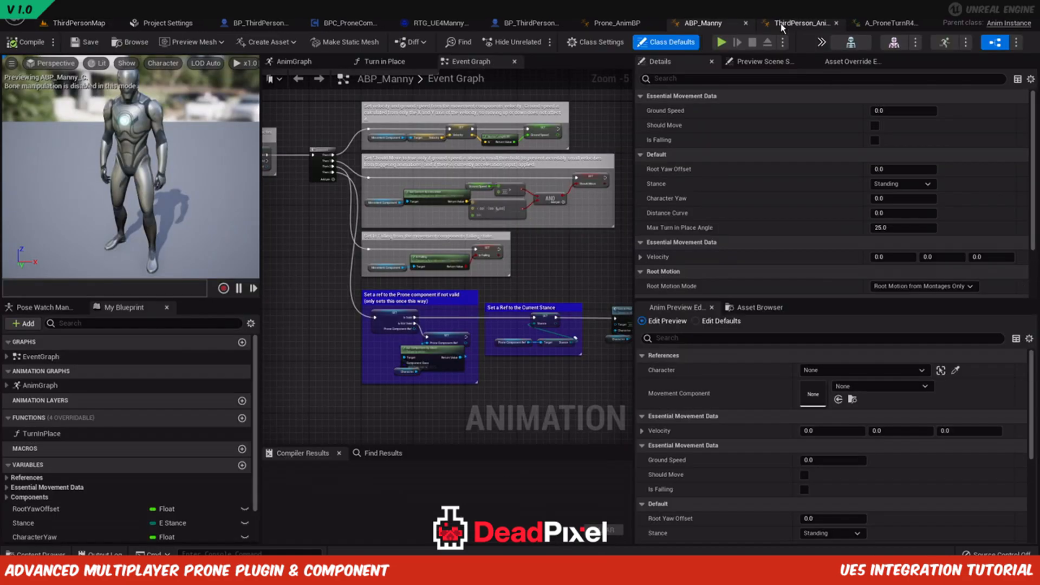
pyautogui.moveTo(290, 208); pyautogui.dragTo(449, 383, button='right')
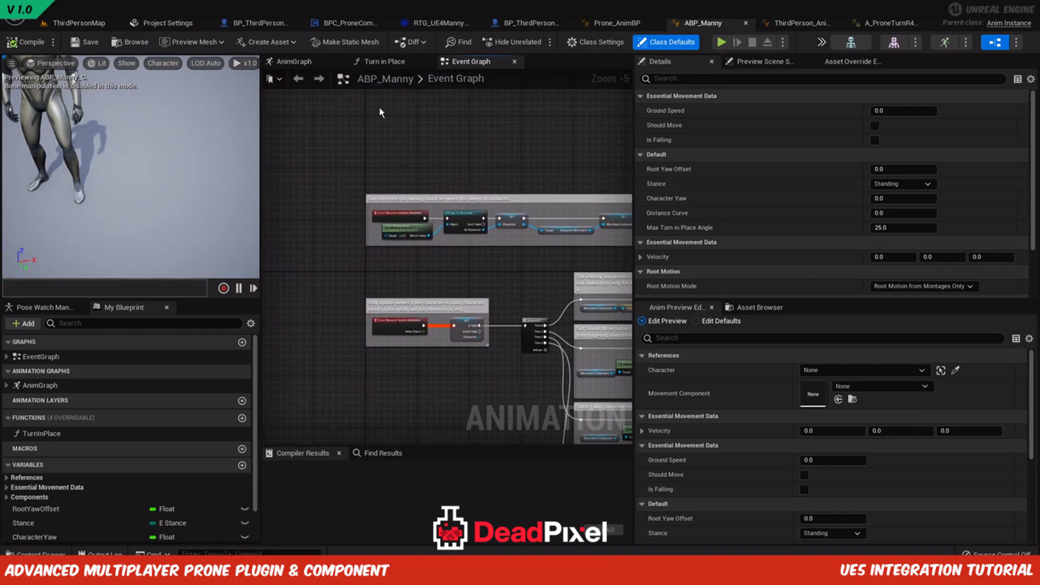
pyautogui.click(294, 61)
pyautogui.moveTo(357, 198); pyautogui.dragTo(382, 385, button='right')
pyautogui.scroll(2, 484, 217)
pyautogui.click(438, 177)
pyautogui.doubleClick(438, 177)
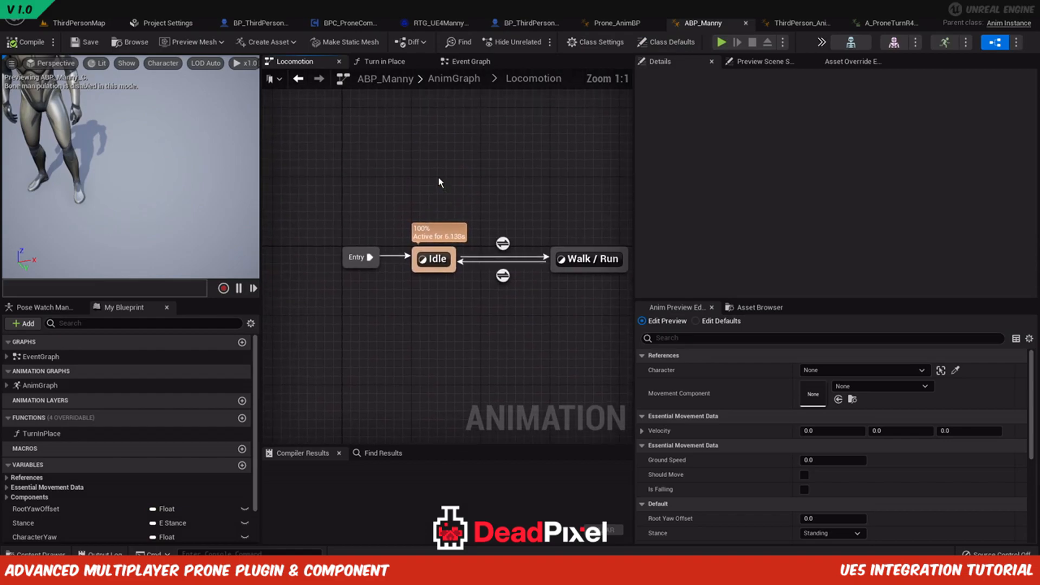
# Add a state named Crouched with a transition from Idle, and draw a return transition back to Idle.
pyautogui.moveTo(415, 228); pyautogui.dragTo(390, 335)
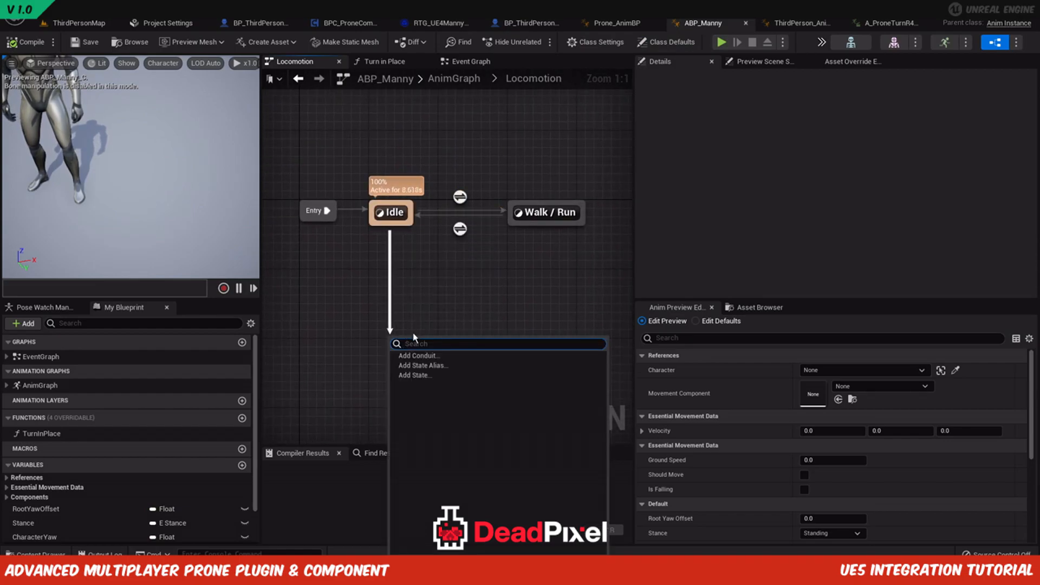
pyautogui.click(415, 376)
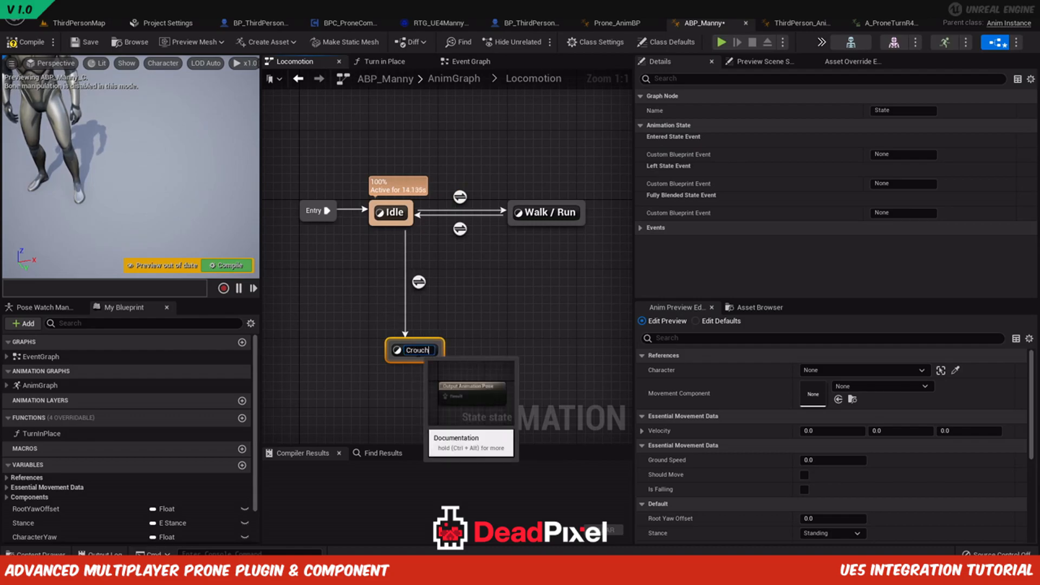
pyautogui.write('Crouched')
pyautogui.press('Return')
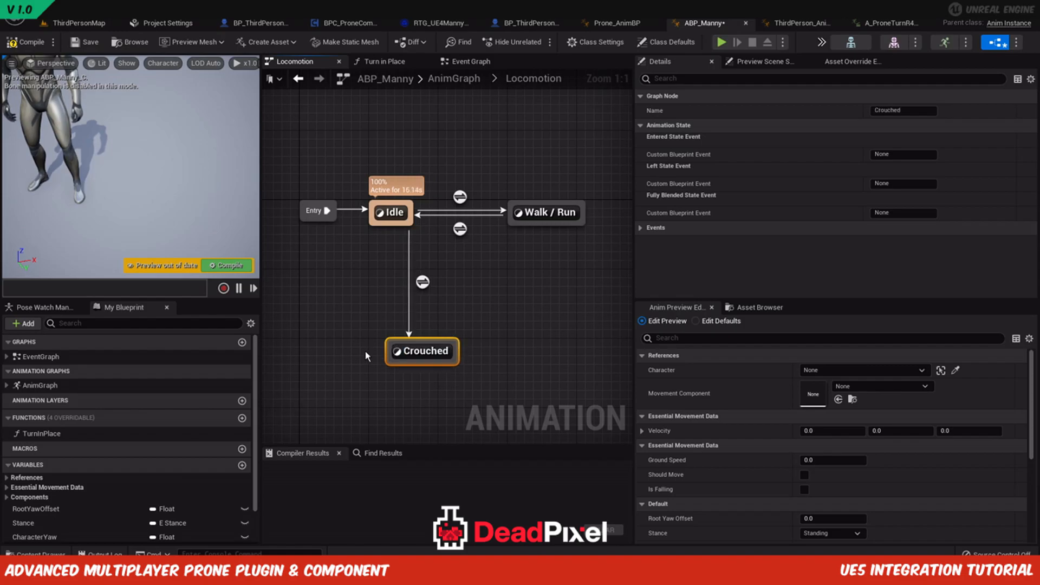
pyautogui.click(365, 351)
pyautogui.moveTo(401, 343); pyautogui.dragTo(408, 227)
# In the Idle to Crouched transition rule, get the Stance variable and feed it into an Equal node.
pyautogui.click(422, 282)
pyautogui.doubleClick(423, 284)
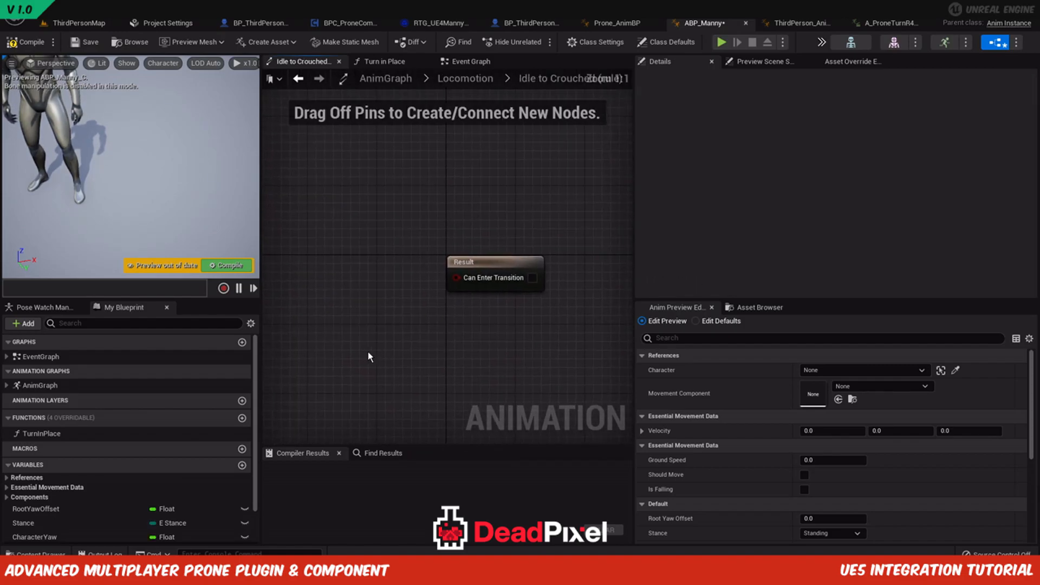
pyautogui.rightClick(363, 352)
pyautogui.write('stance')
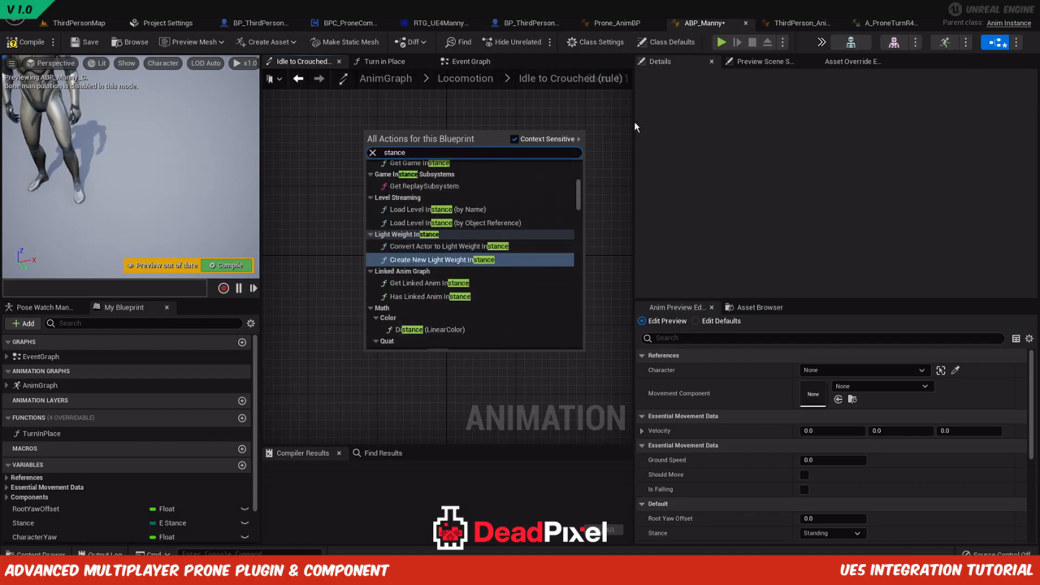
pyautogui.moveTo(580, 203); pyautogui.dragTo(581, 352)
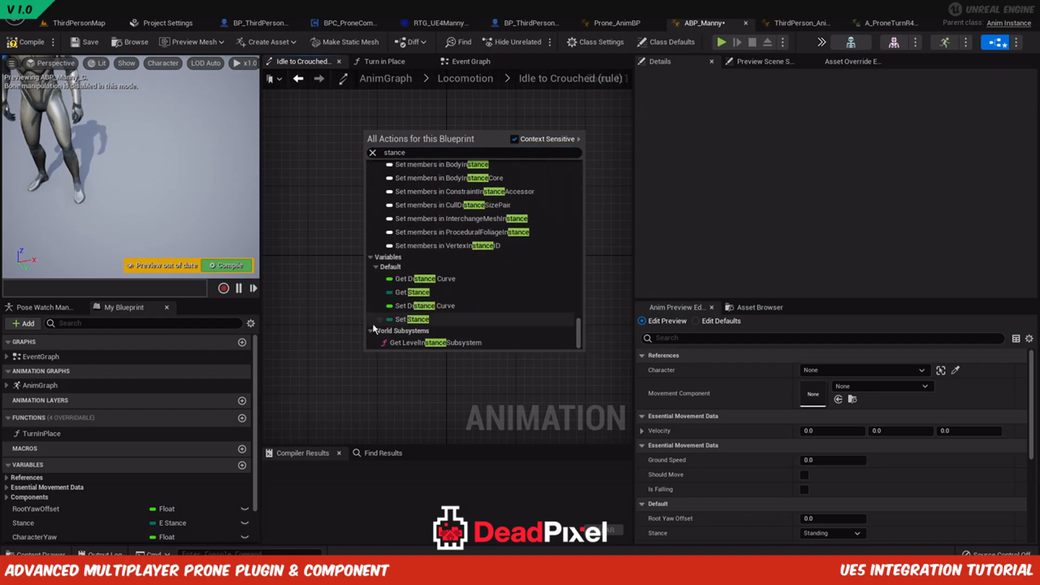
pyautogui.click(412, 292)
pyautogui.moveTo(401, 357)
pyautogui.mouseDown()
pyautogui.moveTo(310, 336)
pyautogui.moveTo(408, 382)
pyautogui.moveTo(401, 376)
pyautogui.mouseUp()
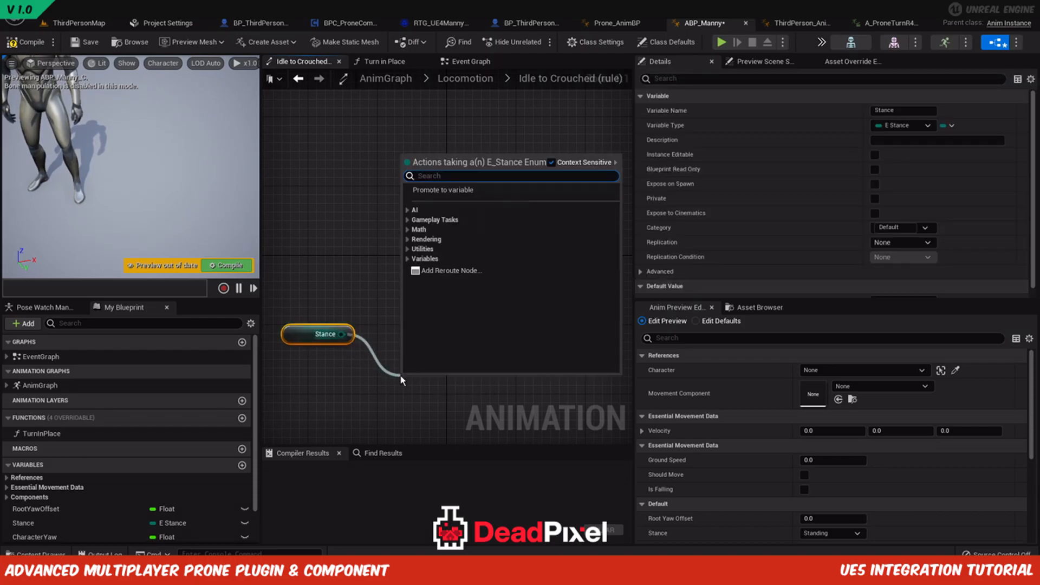
pyautogui.write('==')
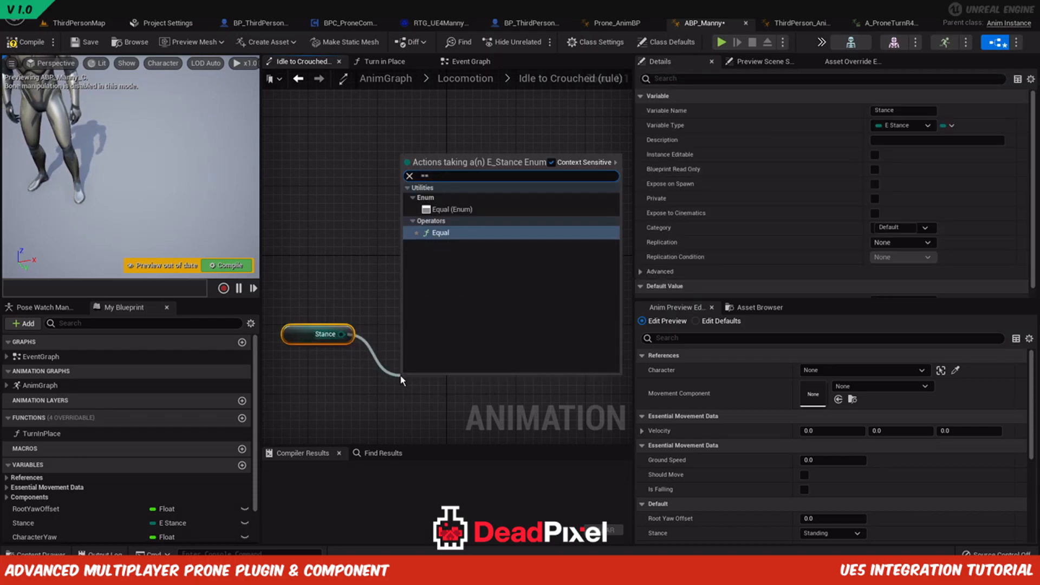
pyautogui.press('Return')
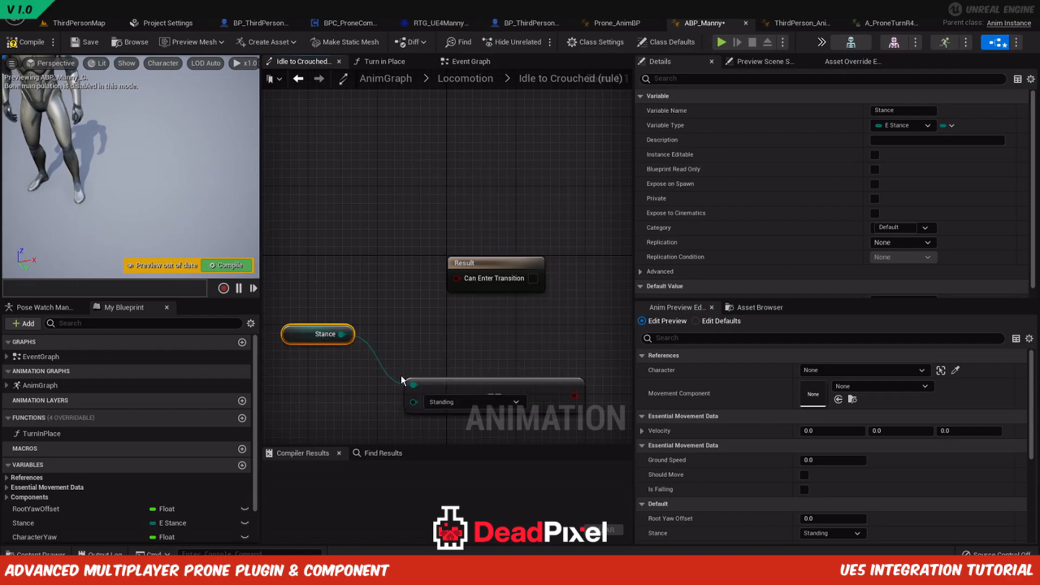
# Compare Stance with Crouching, connect the Equal result to Can Enter Transition, tidy the nodes and compile.
pyautogui.click(442, 402)
pyautogui.click(439, 420)
pyautogui.moveTo(574, 396); pyautogui.dragTo(457, 277)
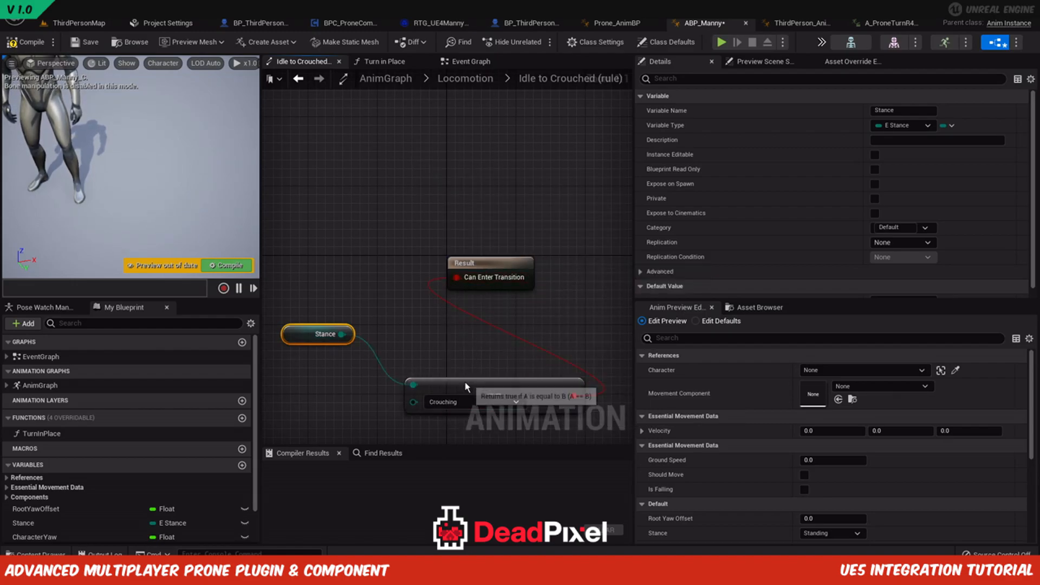
pyautogui.moveTo(465, 383); pyautogui.dragTo(430, 294)
pyautogui.moveTo(304, 328); pyautogui.dragTo(338, 345)
pyautogui.click(25, 42)
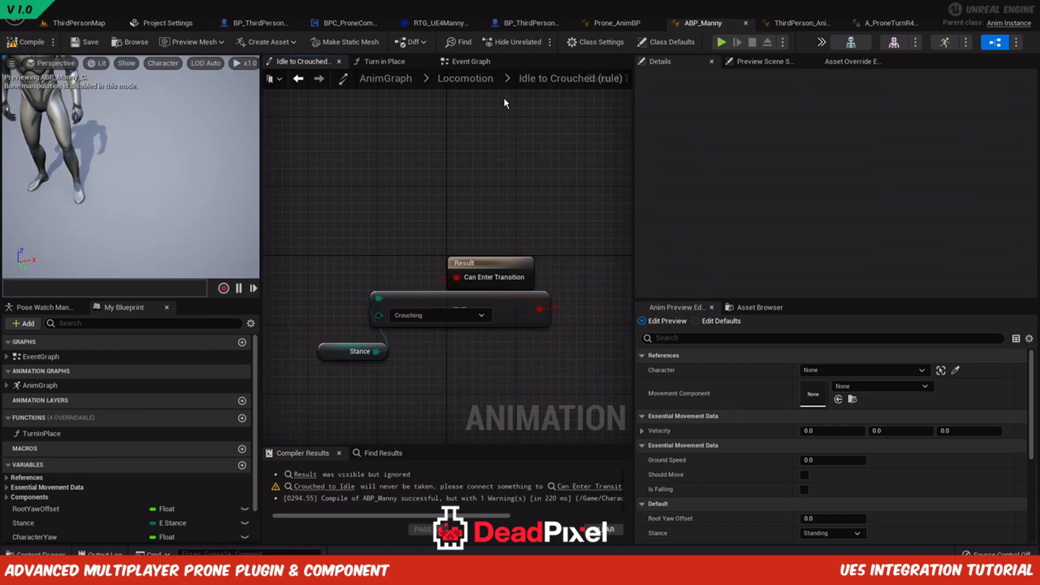
# In the Crouched to Idle transition rule, get the Stance variable and feed it into a Not Equal node.
pyautogui.click(466, 78)
pyautogui.doubleClick(434, 274)
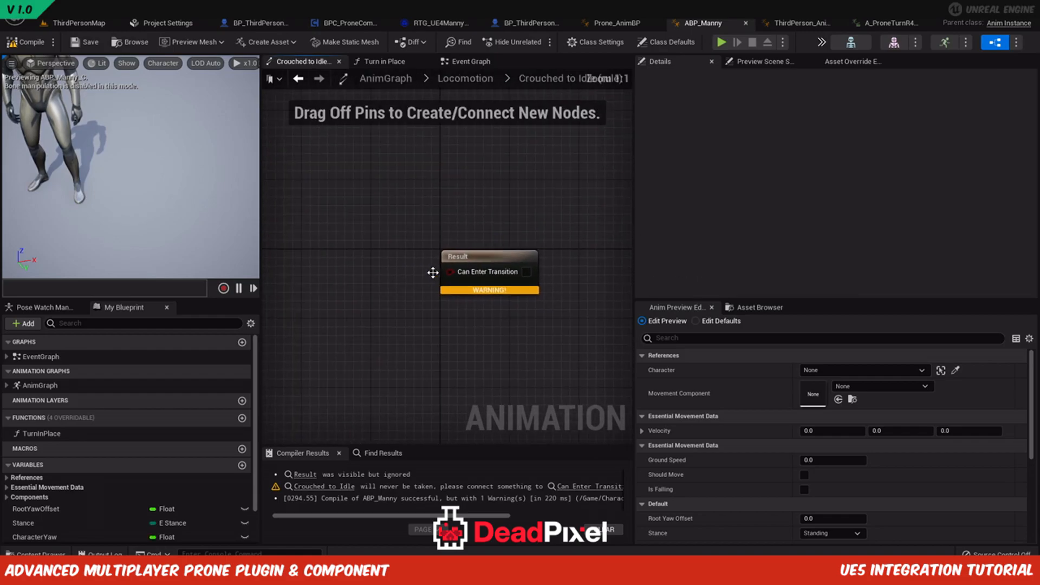
pyautogui.rightClick(385, 333)
pyautogui.moveTo(32, 523); pyautogui.dragTo(441, 304)
pyautogui.click(419, 351)
pyautogui.write('!=')
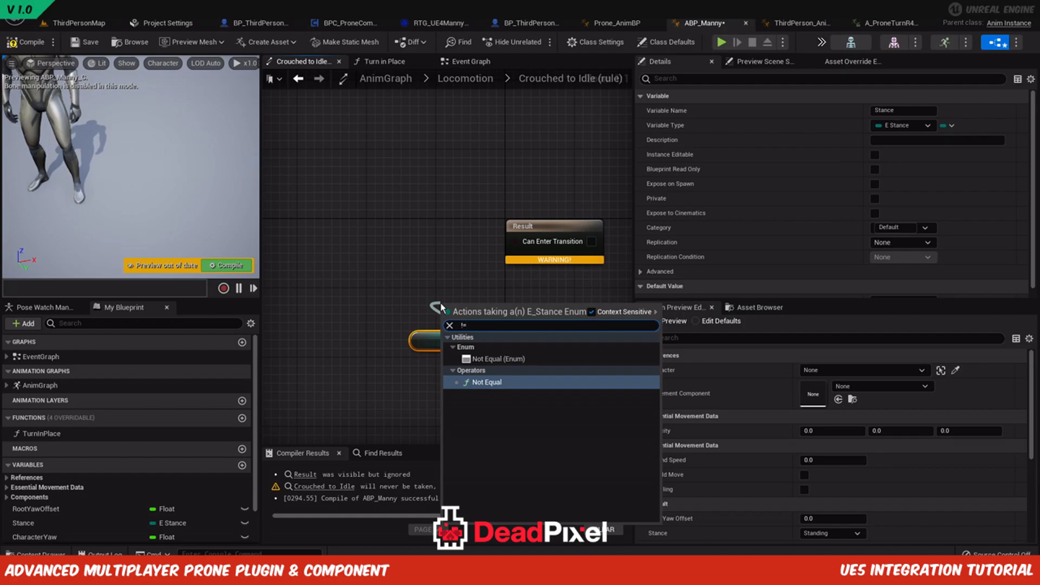
pyautogui.press('Up')
pyautogui.press('Return')
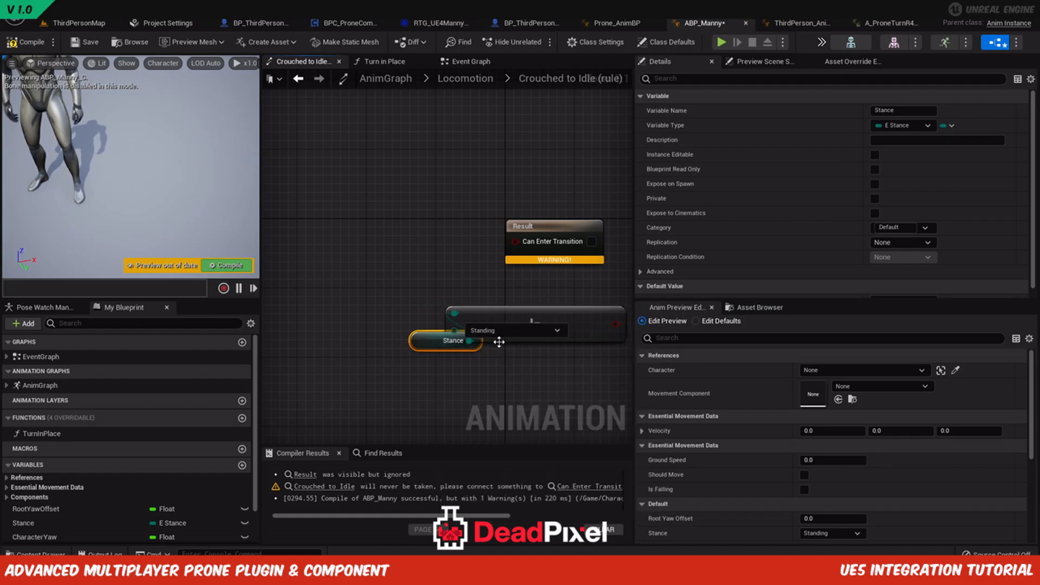
# Set the Not Equal comparison to Crouching, connect it to Can Enter Transition, tidy the nodes and compile.
pyautogui.click(512, 330)
pyautogui.click(488, 347)
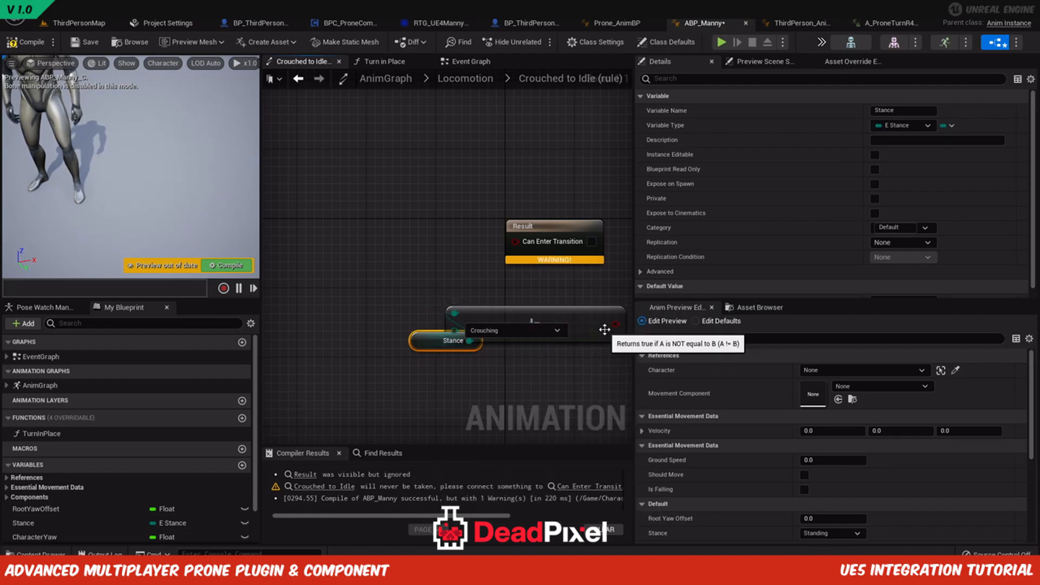
pyautogui.moveTo(616, 323); pyautogui.dragTo(516, 242)
pyautogui.moveTo(495, 309); pyautogui.dragTo(362, 227)
pyautogui.moveTo(425, 337); pyautogui.dragTo(298, 268)
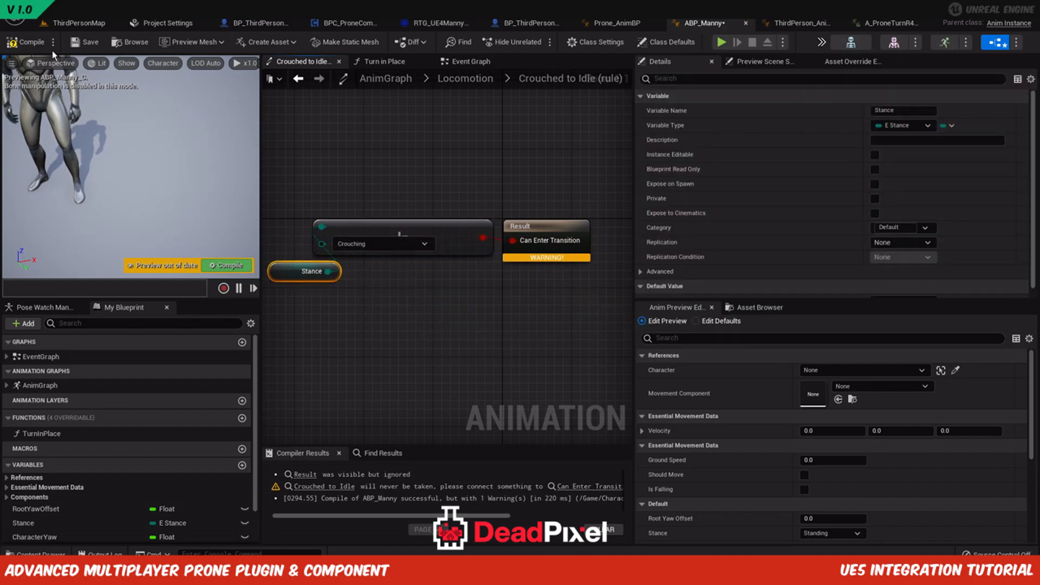
pyautogui.click(31, 44)
# Return to the Locomotion state machine and move the Crouched state closer beneath Idle.
pyautogui.click(449, 78)
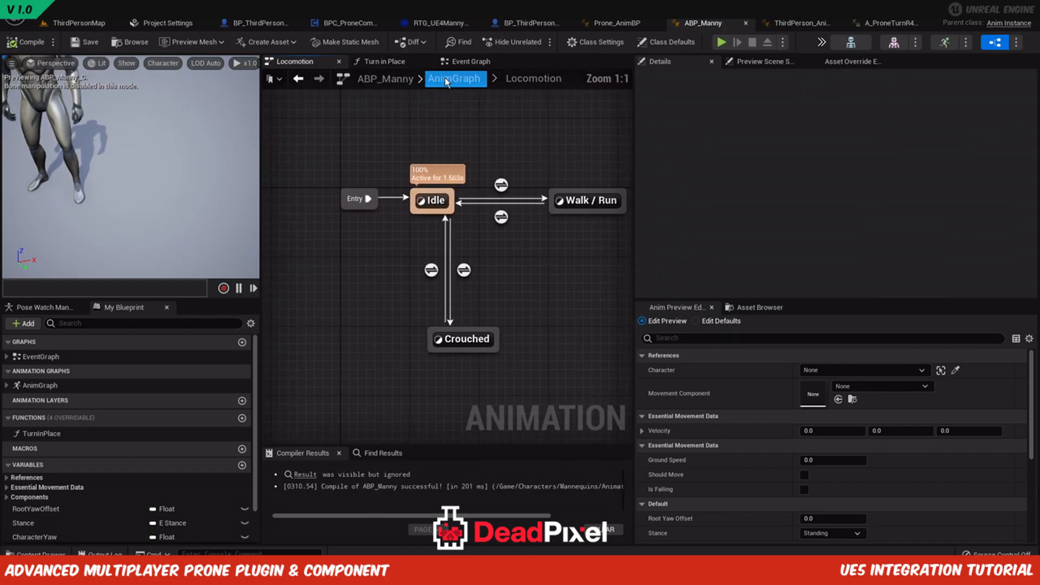
pyautogui.moveTo(474, 343); pyautogui.dragTo(448, 291)
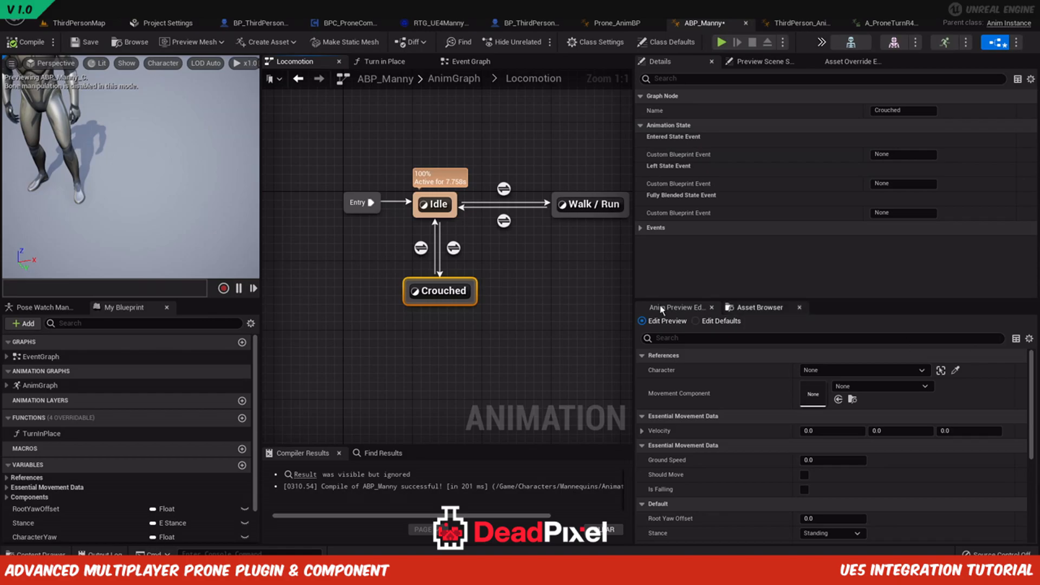
# In the AnimGraph, add a Crouching element pin to the Blend Poses (E_Stance) node and set its blend time to 0.
pyautogui.click(455, 62)
pyautogui.moveTo(516, 389); pyautogui.dragTo(349, 134, button='right')
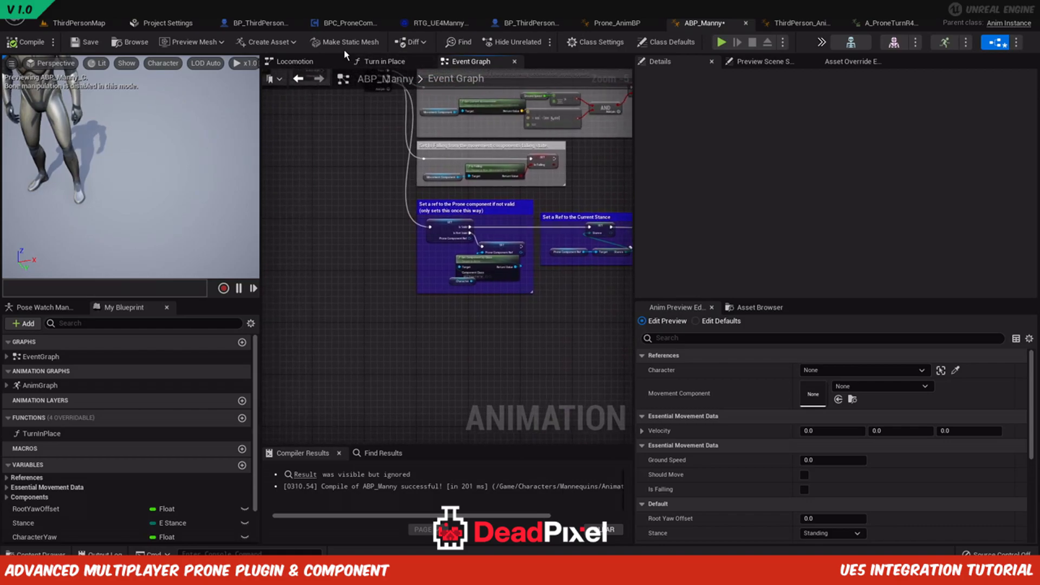
pyautogui.click(332, 59)
pyautogui.click(454, 79)
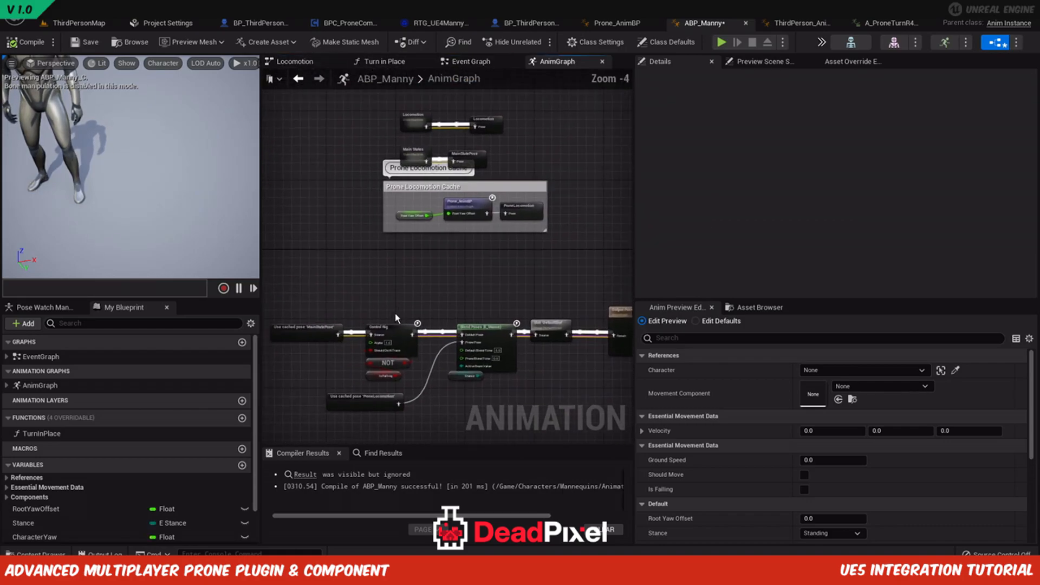
pyautogui.rightClick(527, 207)
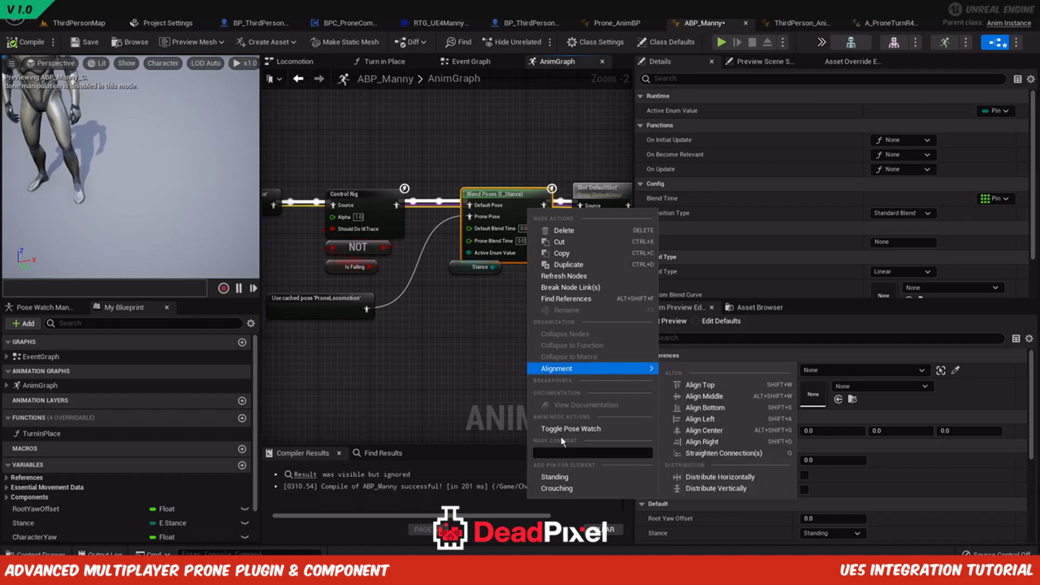
pyautogui.click(559, 488)
pyautogui.moveTo(443, 262); pyautogui.dragTo(487, 203, button='right')
pyautogui.moveTo(491, 206); pyautogui.dragTo(499, 250)
pyautogui.click(525, 210)
pyautogui.write('0')
pyautogui.click(472, 306)
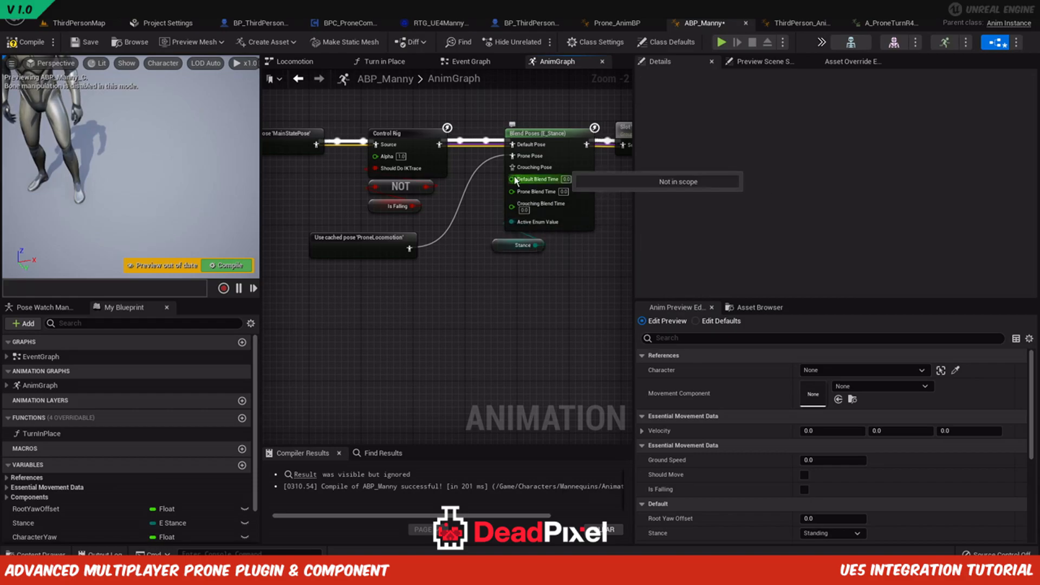
# Duplicate the cached 'MainStatePose' node, place it below 'ProneLocomotion' and connect it to Crouching Pose.
pyautogui.moveTo(510, 182); pyautogui.dragTo(564, 193, button='right')
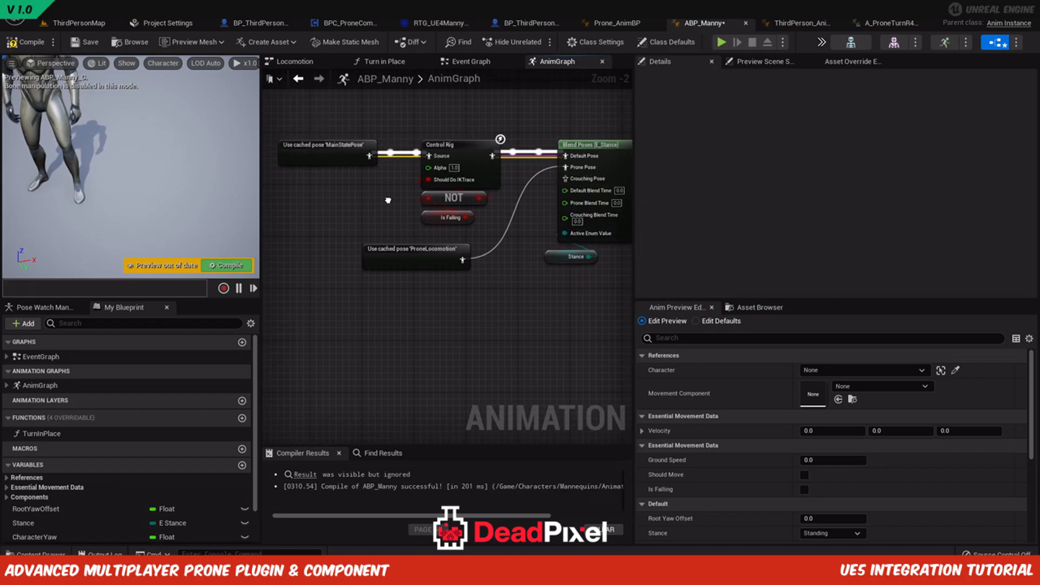
pyautogui.click(340, 158)
pyautogui.hotkey('ctrl', 'c')
pyautogui.hotkey('ctrl', 'v')
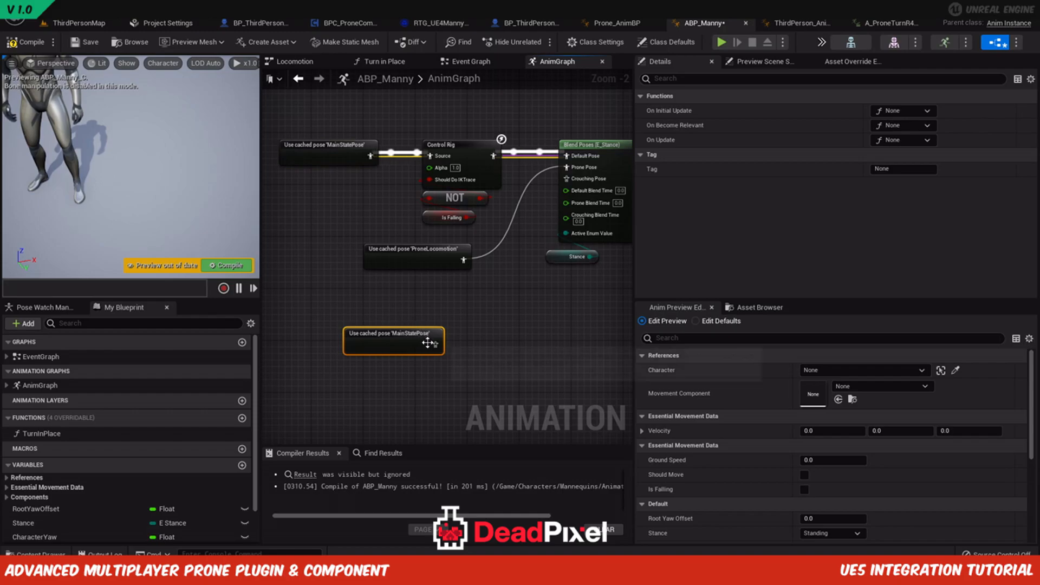
pyautogui.moveTo(434, 347); pyautogui.dragTo(451, 295)
pyautogui.click(408, 347)
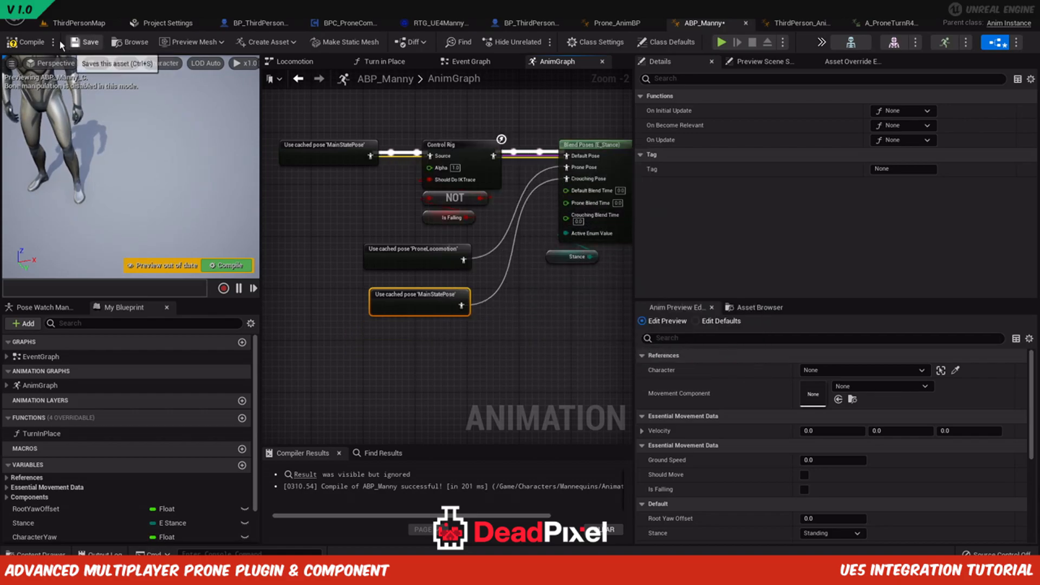
# Compile ABP_Manny, play in the editor to test the character, and stop the session.
pyautogui.click(721, 41)
pyautogui.click(512, 230)
pyautogui.press('space')
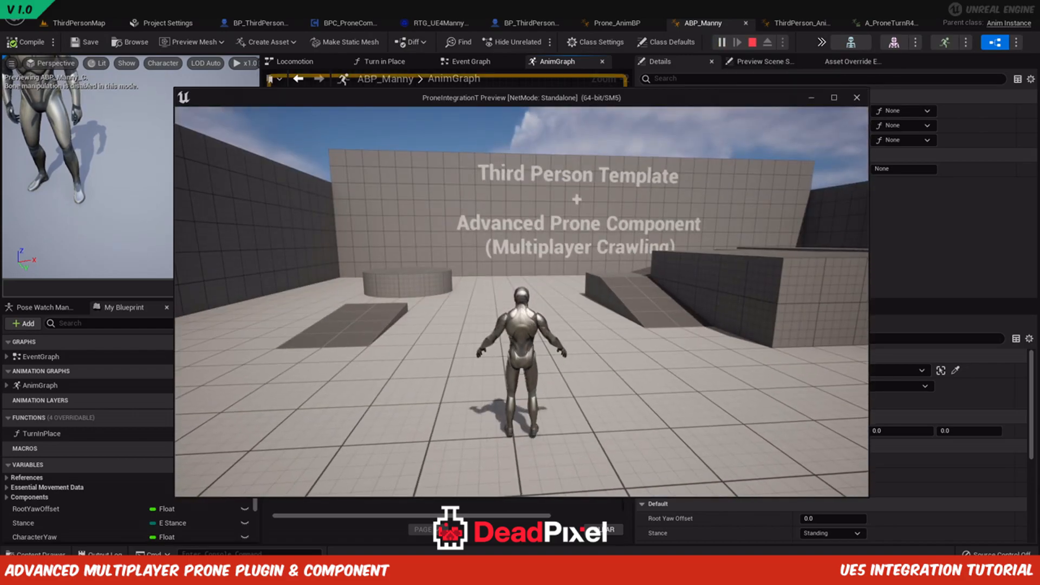
pyautogui.hotkey('shift', 'F1')
pyautogui.click(752, 42)
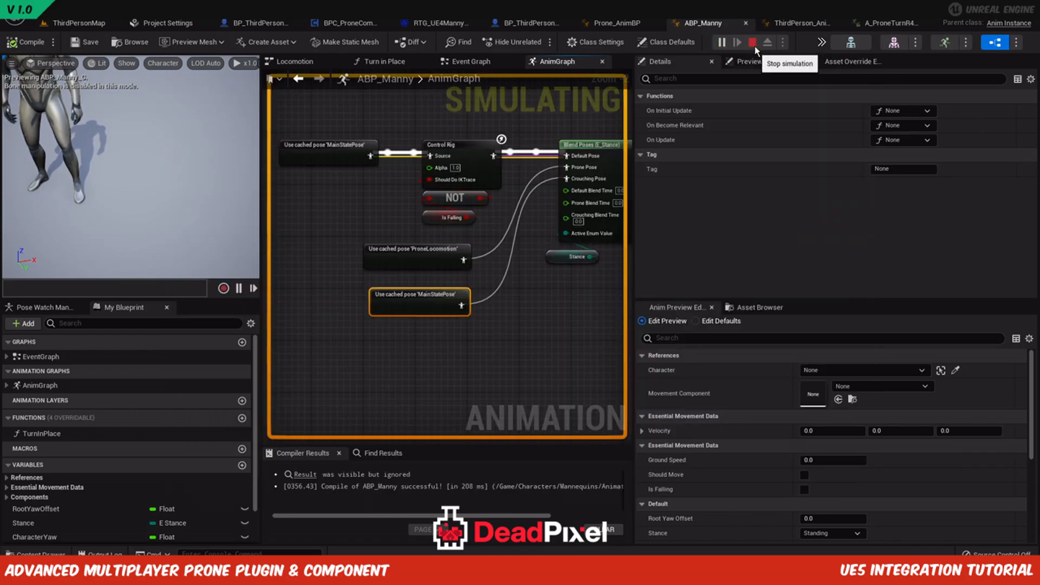
# Switch to ThirdPerson_AnimBP, open the Crouching state in DefaultLocomotion and copy all its nodes except the output pose.
pyautogui.click(802, 23)
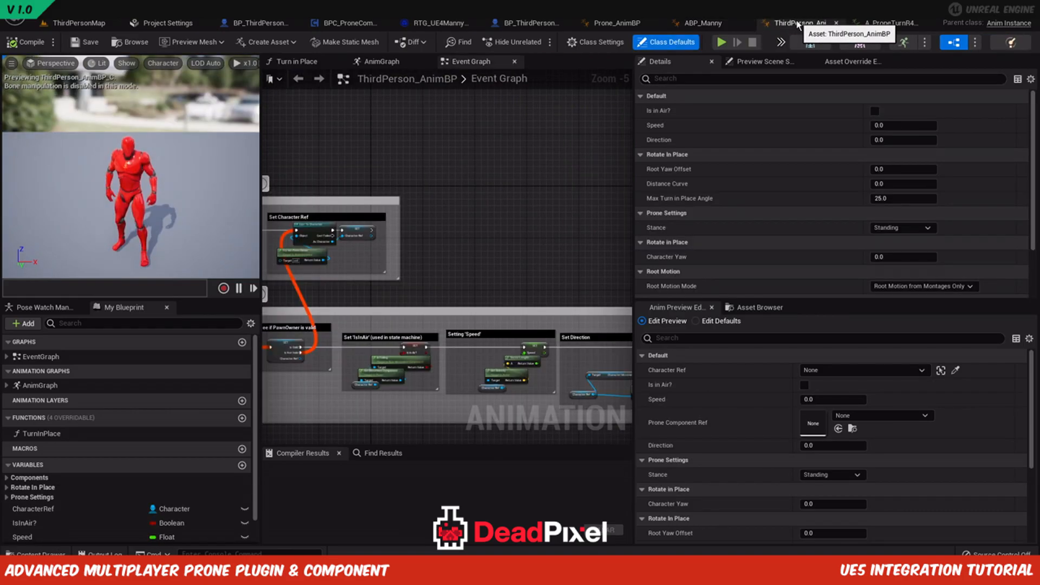
pyautogui.click(379, 61)
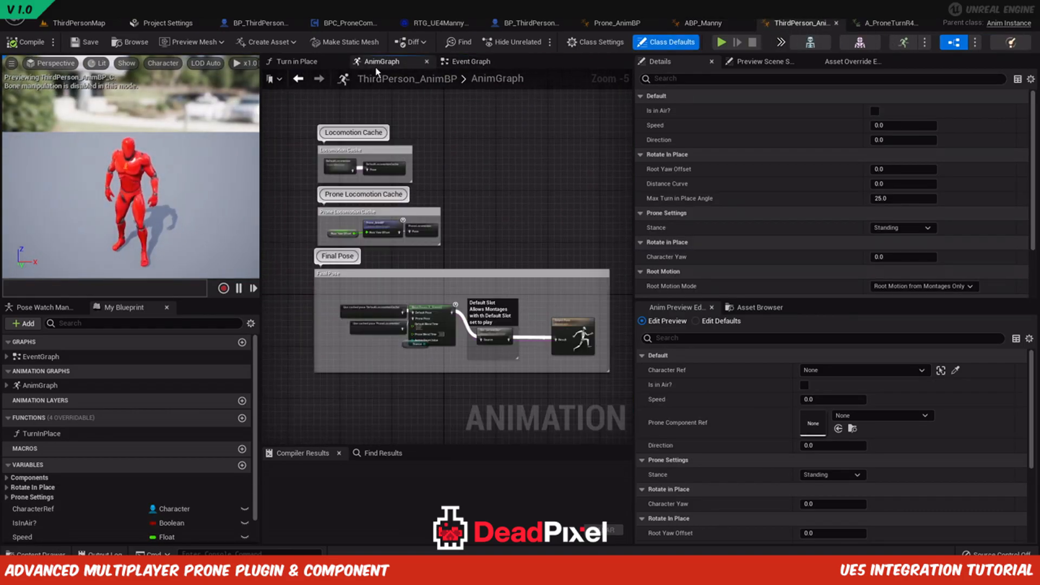
pyautogui.doubleClick(339, 167)
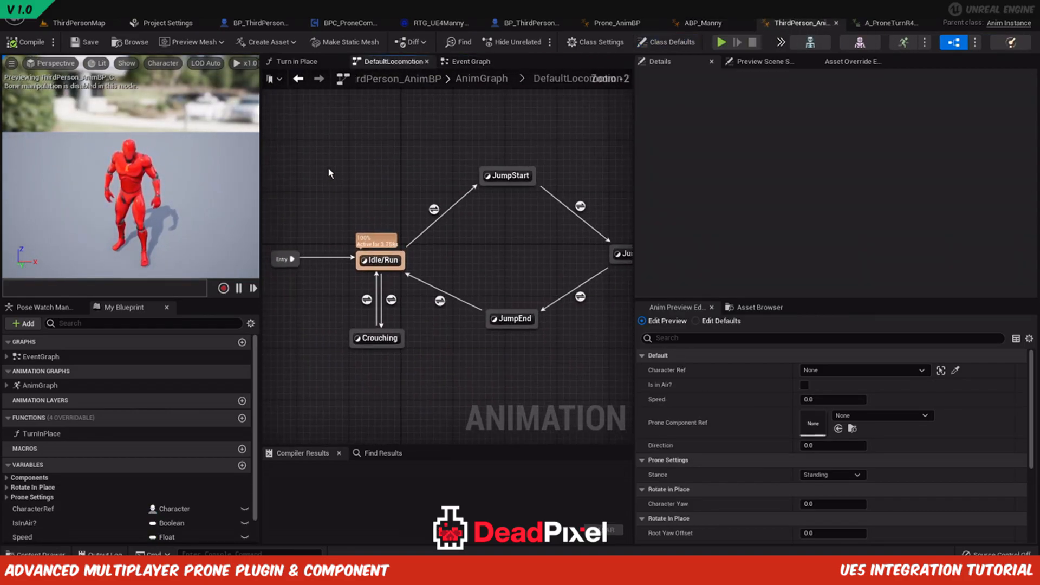
pyautogui.doubleClick(375, 351)
pyautogui.moveTo(321, 171); pyautogui.dragTo(466, 309)
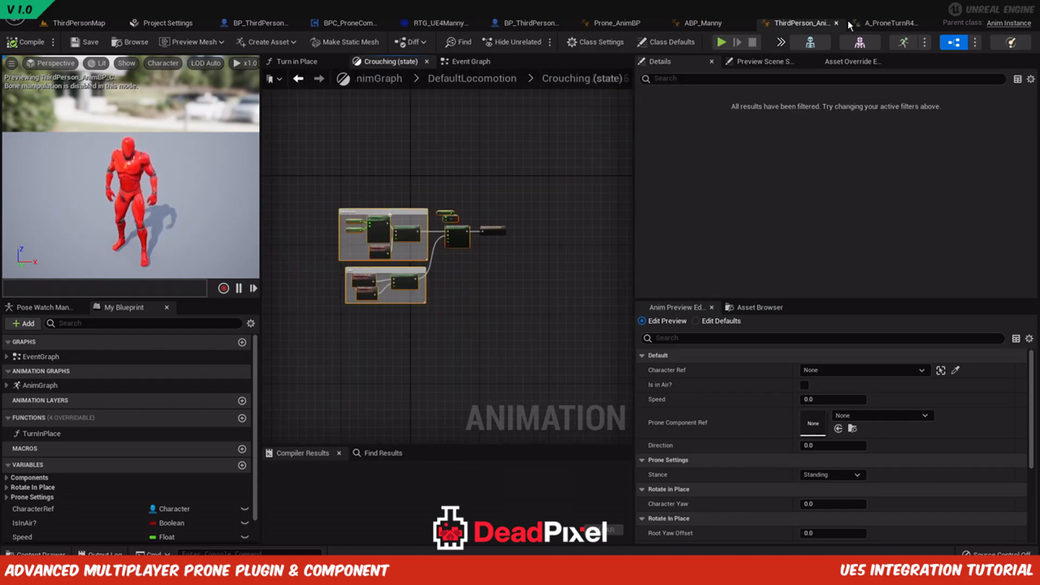
# Paste the copied crouching nodes into ABP_Manny's Crouched state and place them beside the Output Animation Pose.
pyautogui.click(707, 24)
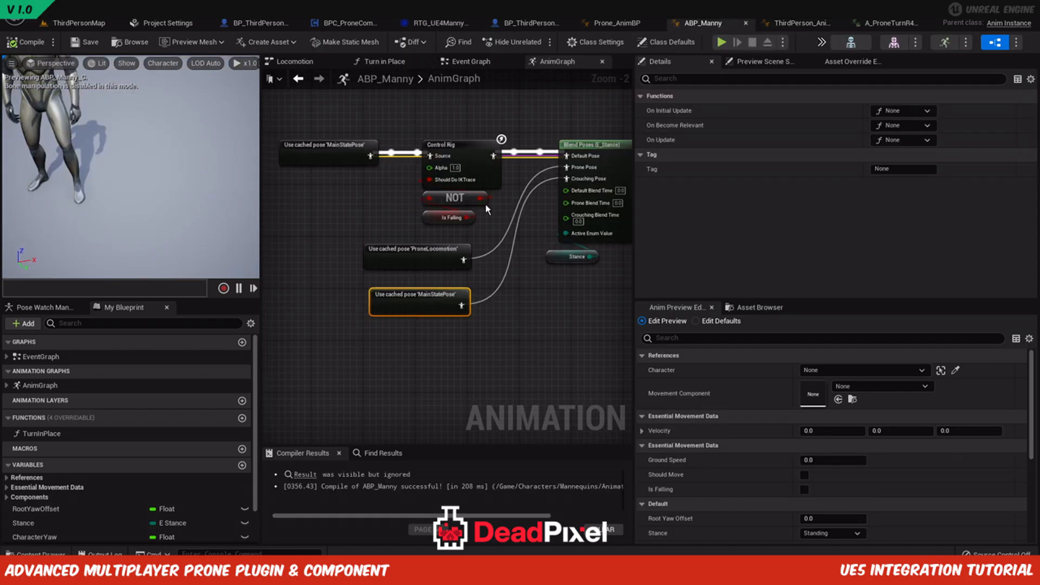
pyautogui.click(467, 61)
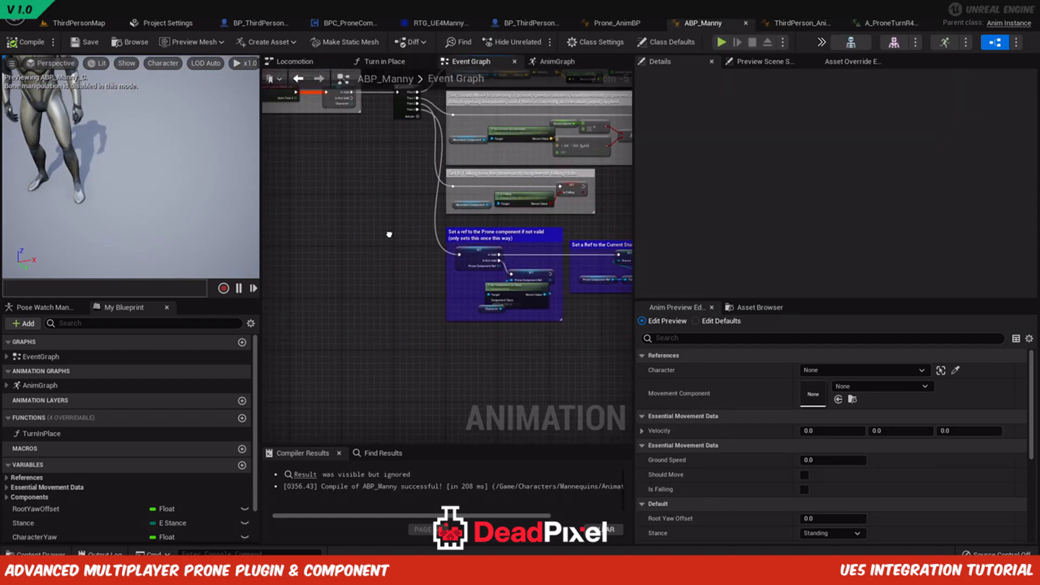
pyautogui.click(385, 62)
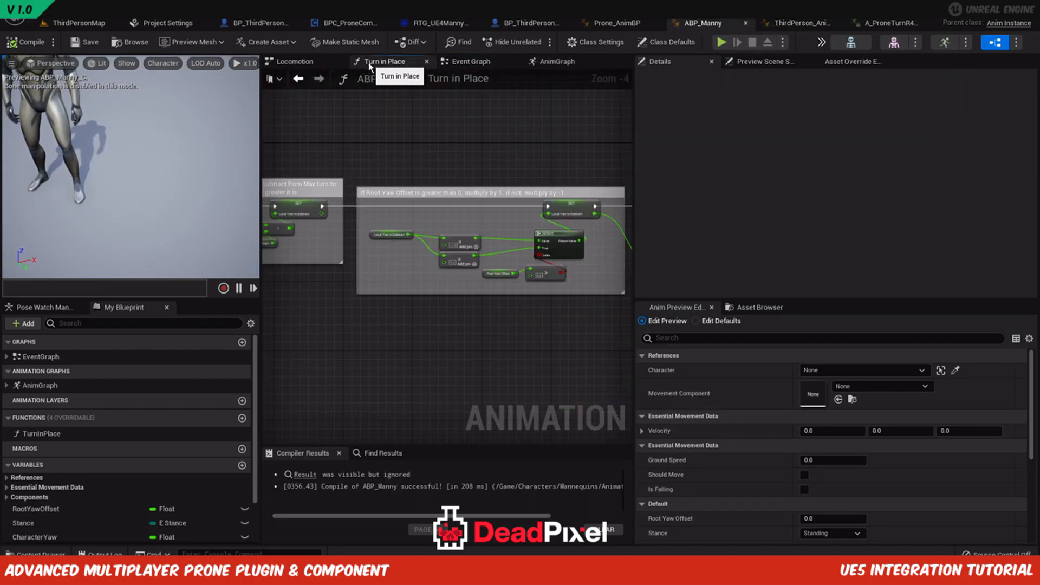
pyautogui.click(288, 61)
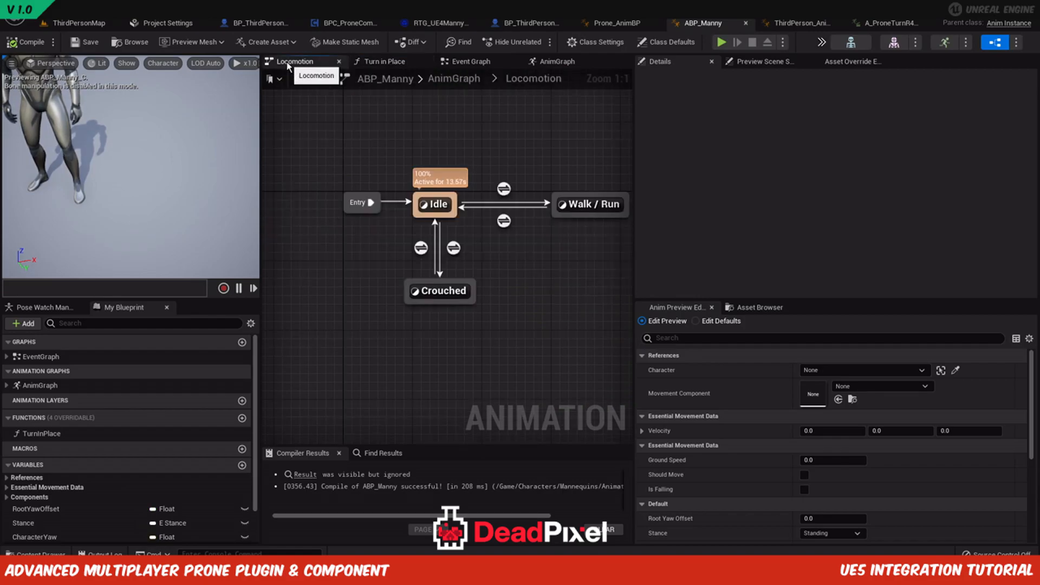
pyautogui.doubleClick(439, 291)
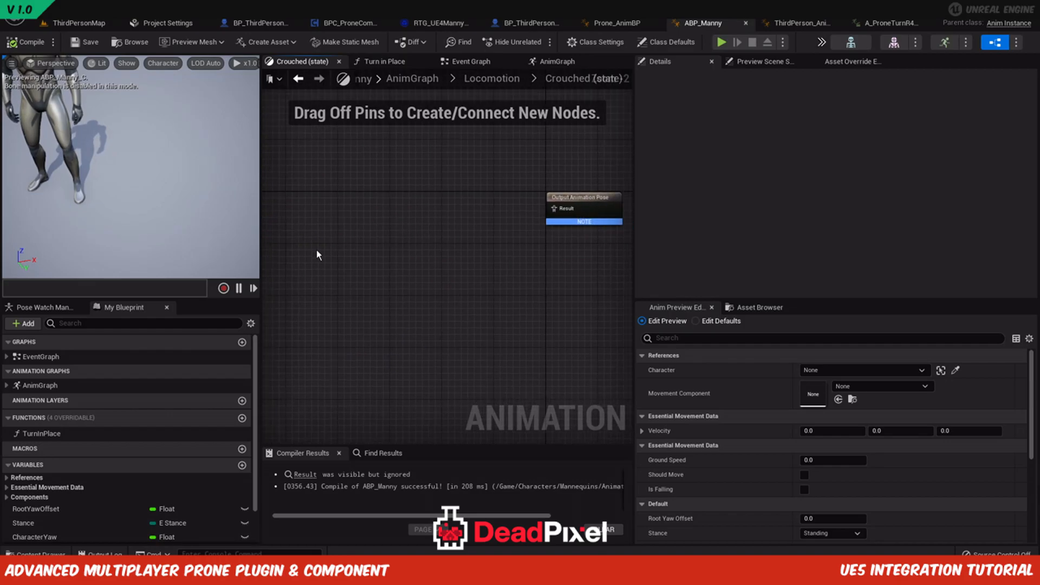
pyautogui.hotkey('ctrl', 'v')
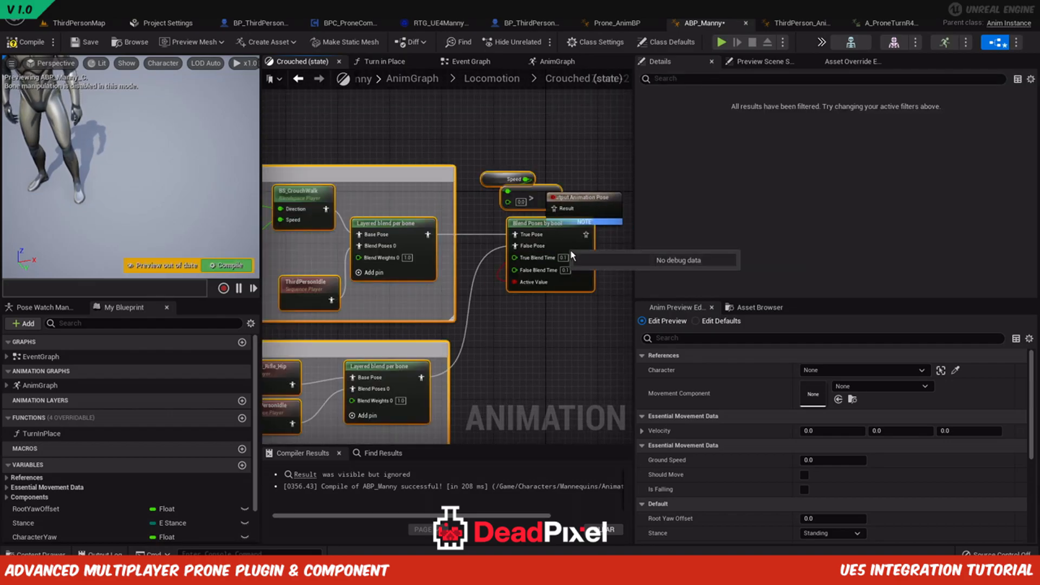
pyautogui.moveTo(571, 252); pyautogui.dragTo(506, 219)
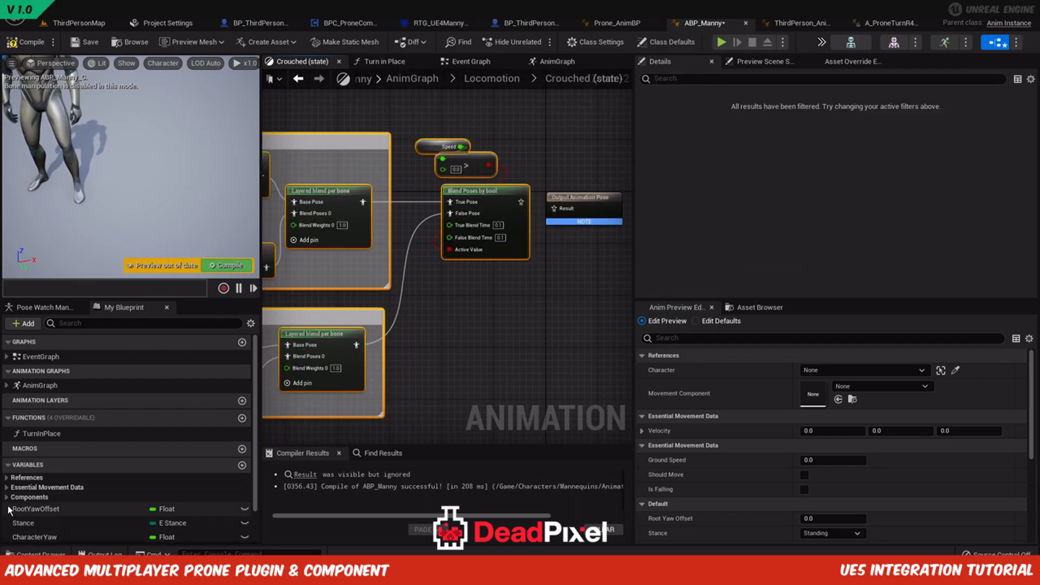
# Replace the Speed variable feeding the greater-than comparison with GroundSpeed and connect Blend Poses by bool to the Output Animation Pose.
pyautogui.click(7, 477)
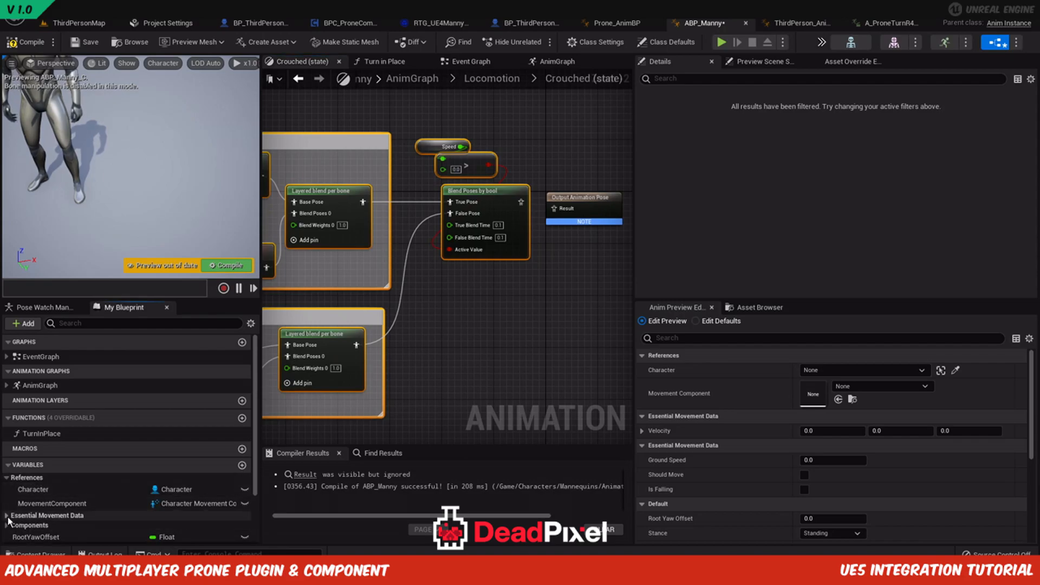
pyautogui.click(7, 516)
pyautogui.moveTo(48, 507); pyautogui.dragTo(426, 149)
pyautogui.moveTo(424, 336); pyautogui.dragTo(353, 346, button='right')
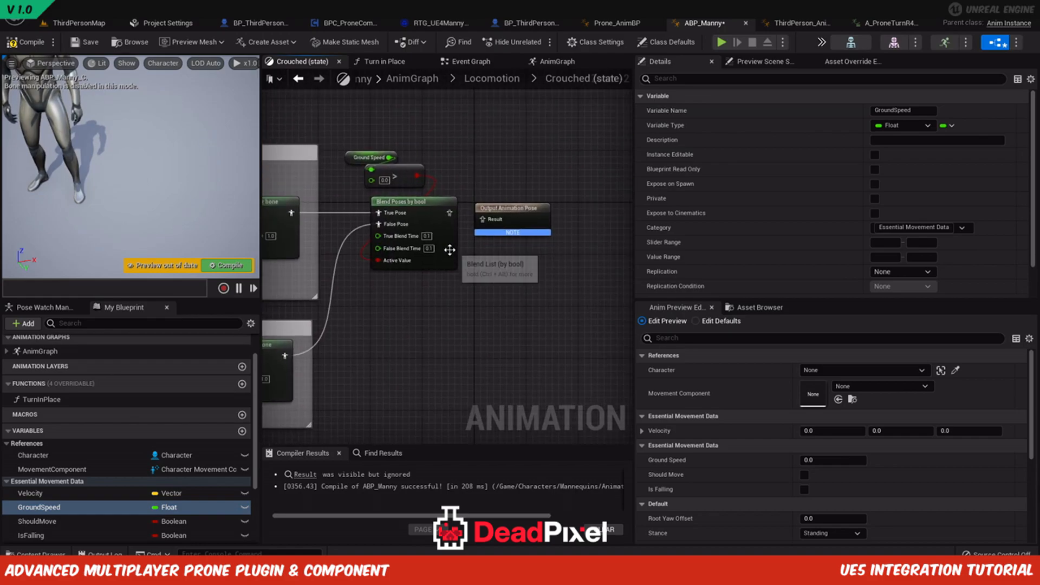
pyautogui.moveTo(519, 223); pyautogui.dragTo(525, 215)
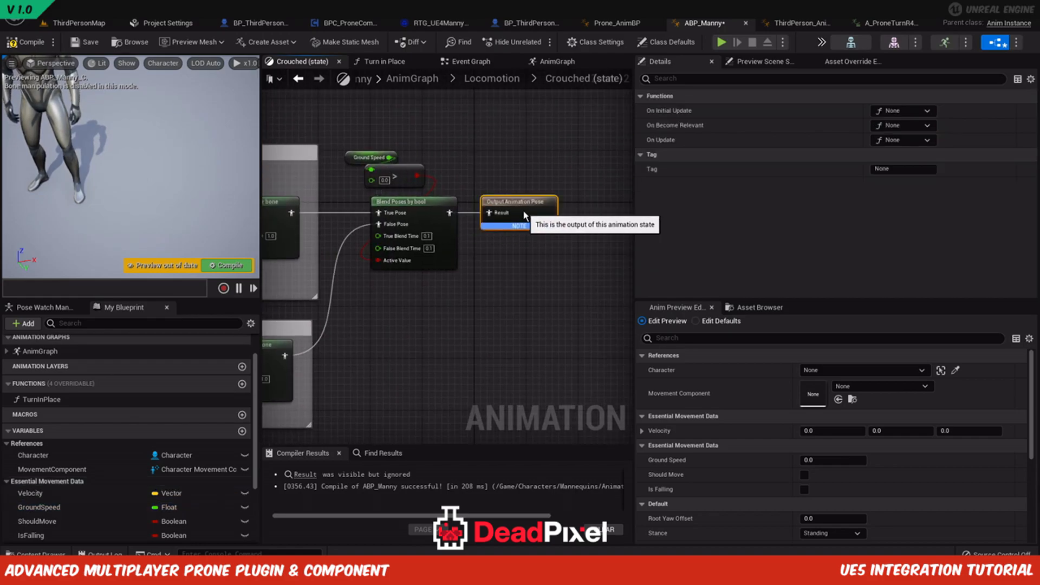
# Replace the Speed variable feeding BS_CrouchWalk in the Movement group with GroundSpeed, then compile ABP_Manny.
pyautogui.moveTo(385, 350); pyautogui.dragTo(655, 340, button='right')
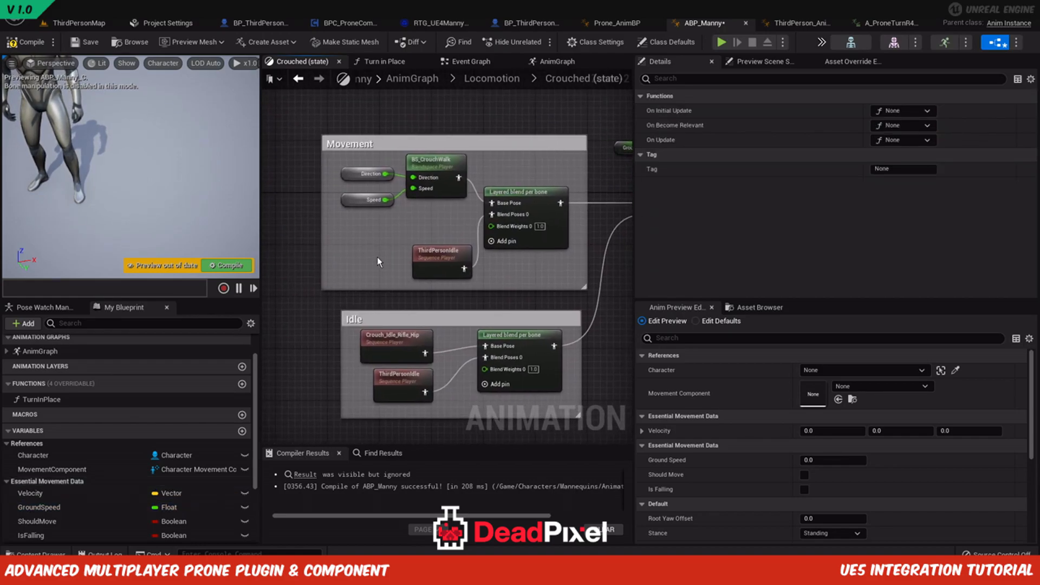
pyautogui.moveTo(377, 258); pyautogui.dragTo(324, 260, button='right')
pyautogui.moveTo(39, 507); pyautogui.dragTo(302, 199)
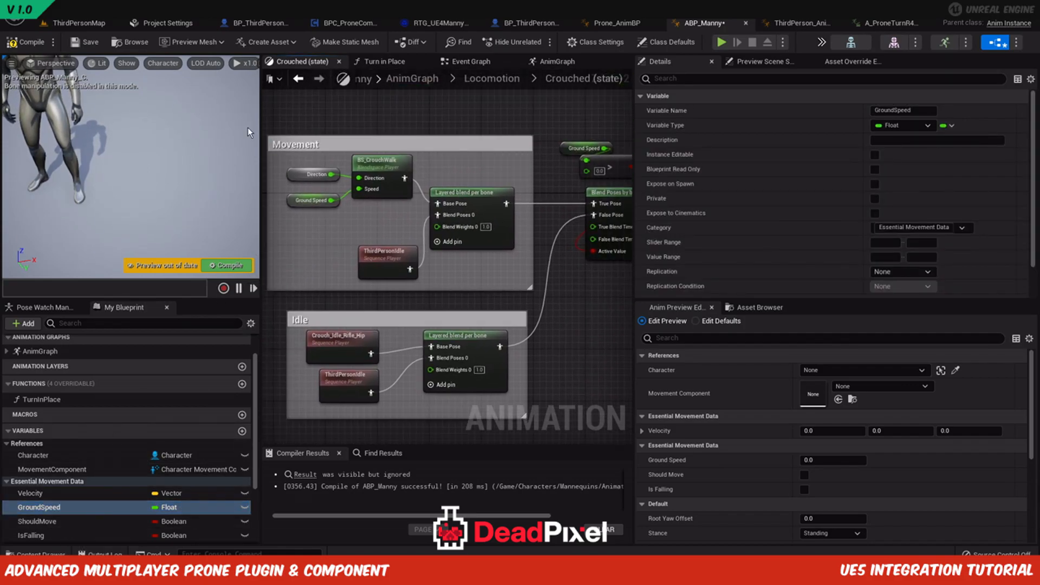
pyautogui.click(27, 42)
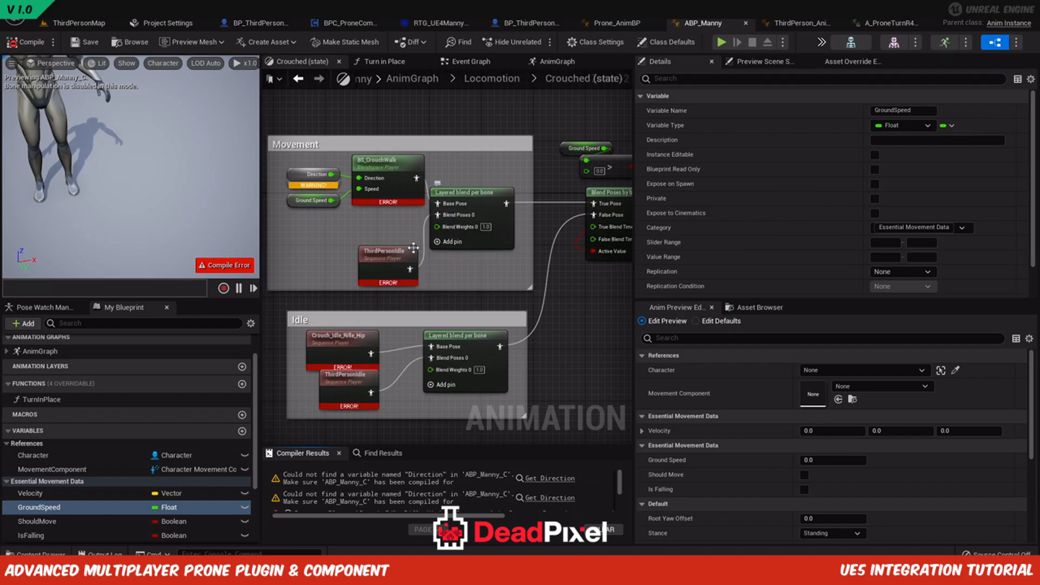
# Detach ThirdPersonIdle from the Movement group's layered blend and feed its Blend Poses 0 with a new MM_Idle sequence player placed beside it.
pyautogui.click(378, 268)
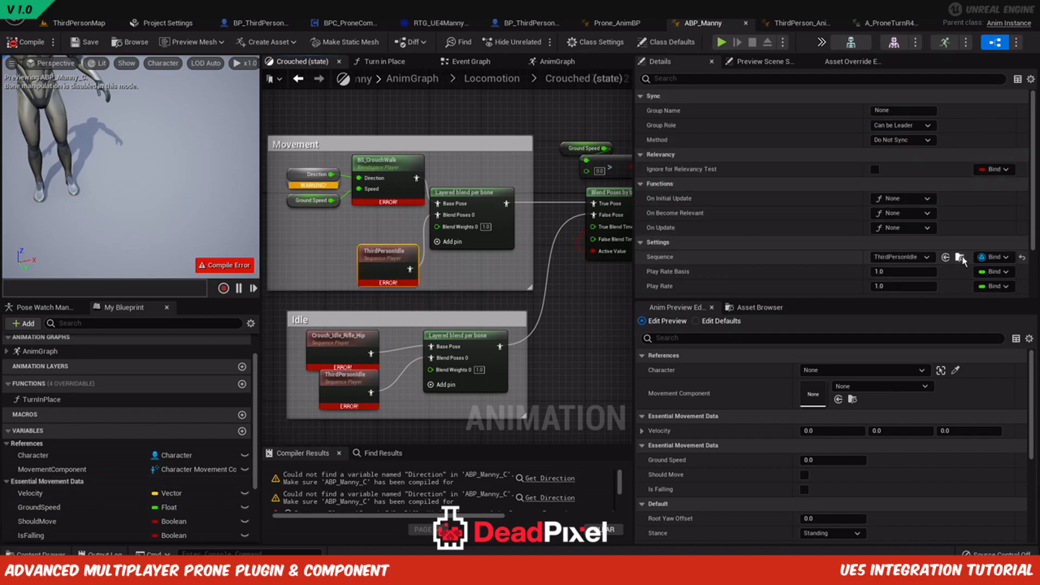
pyautogui.click(332, 263)
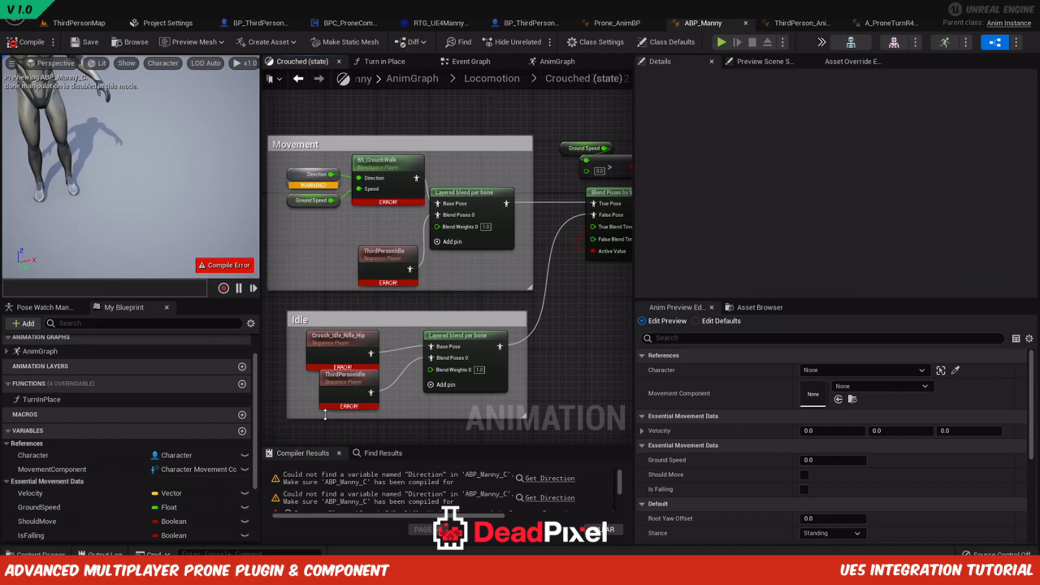
pyautogui.click(300, 182)
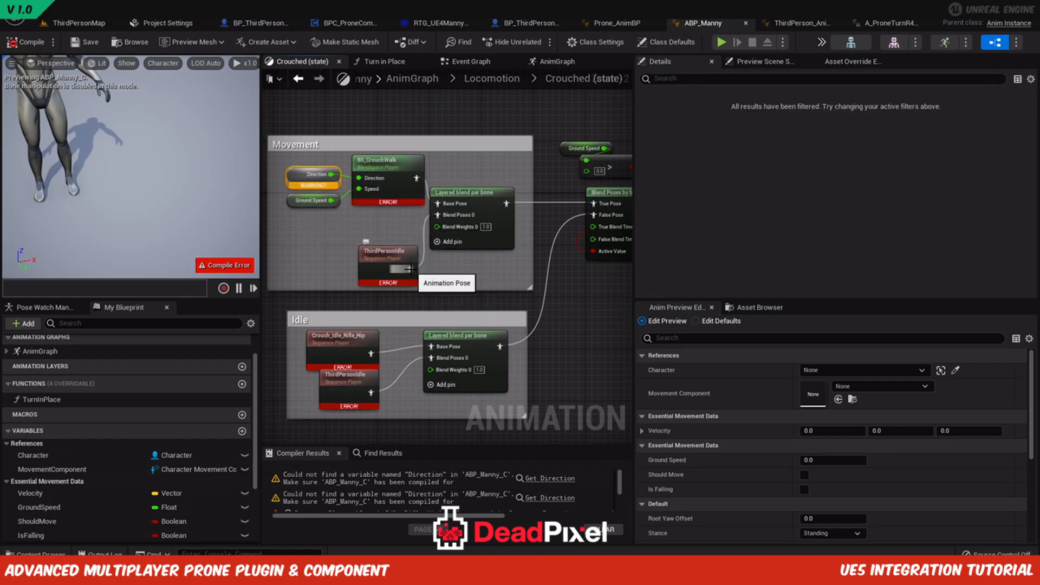
pyautogui.keyDown('alt'); pyautogui.click(438, 215); pyautogui.keyUp('alt')
pyautogui.moveTo(438, 215); pyautogui.dragTo(337, 242)
pyautogui.write('thir')
pyautogui.press('BackSpace')
pyautogui.press('BackSpace')
pyautogui.press('BackSpace')
pyautogui.press('BackSpace')
pyautogui.write('idle')
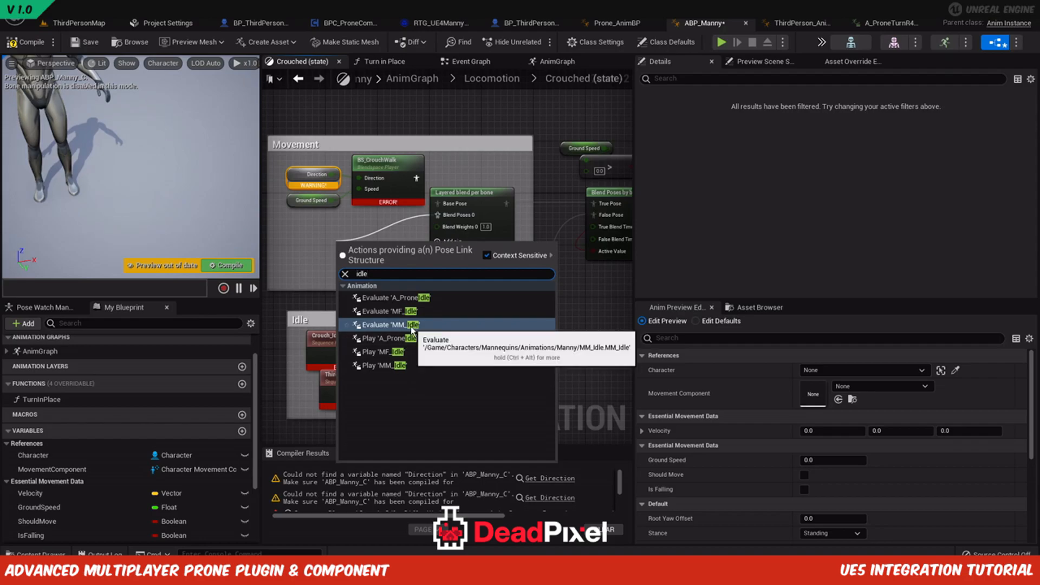
pyautogui.click(382, 364)
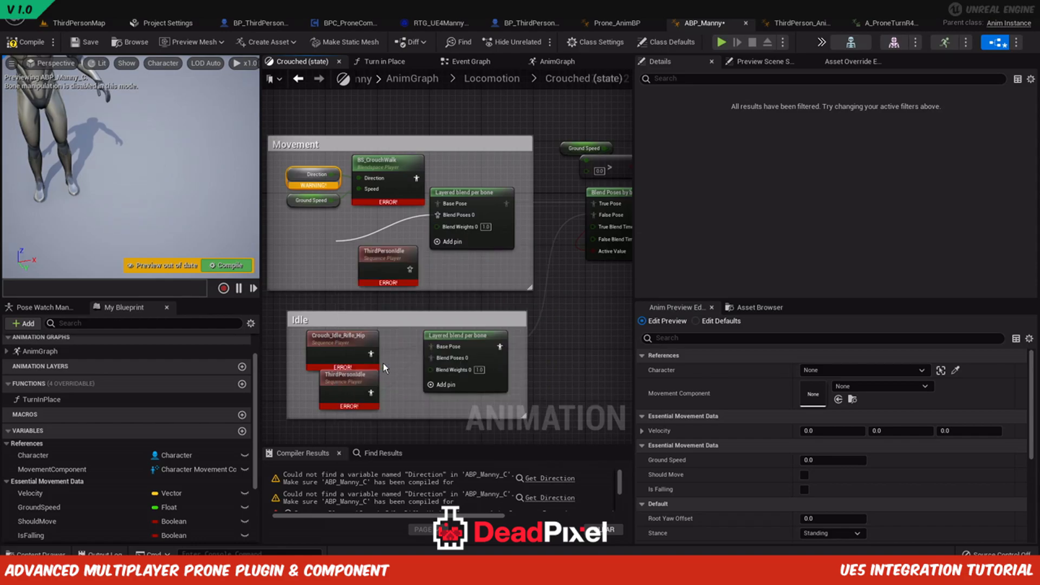
pyautogui.moveTo(340, 248); pyautogui.dragTo(299, 264)
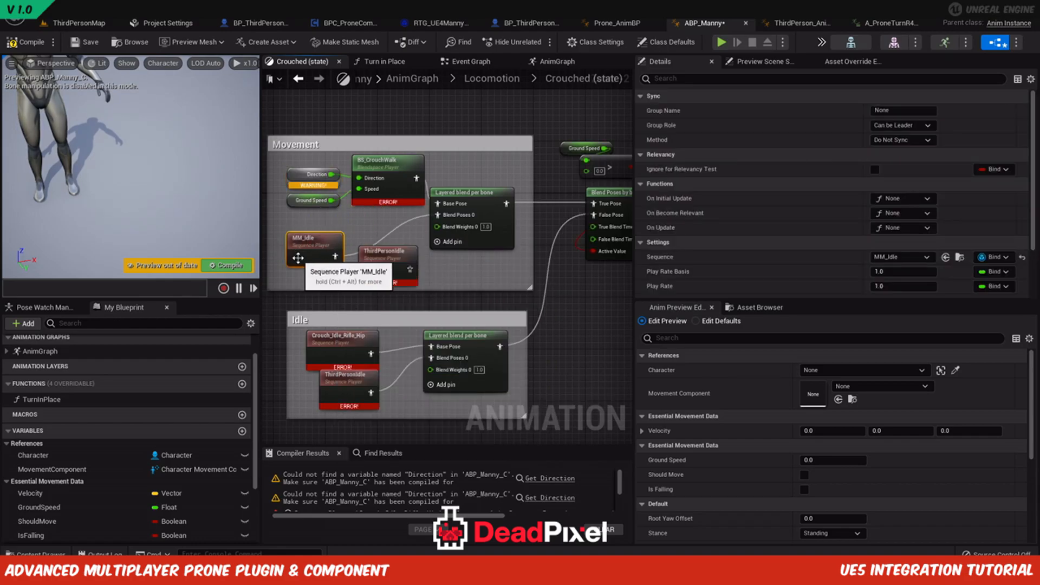
# Duplicate the MM_Idle player, connect it to the Idle group's Blend Poses 0, and delete both ThirdPersonIdle nodes.
pyautogui.moveTo(337, 440); pyautogui.dragTo(342, 382, button='right')
pyautogui.hotkey('ctrl', 'c')
pyautogui.hotkey('ctrl', 'v')
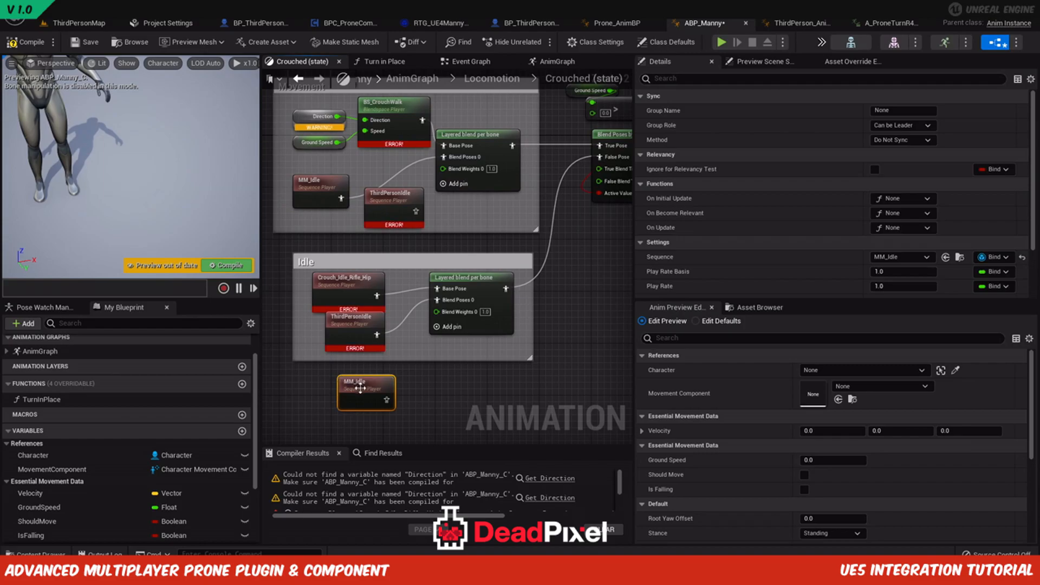
pyautogui.moveTo(394, 400); pyautogui.dragTo(441, 304)
pyautogui.click(341, 327)
pyautogui.press('Delete')
pyautogui.click(401, 216)
pyautogui.press('Delete')
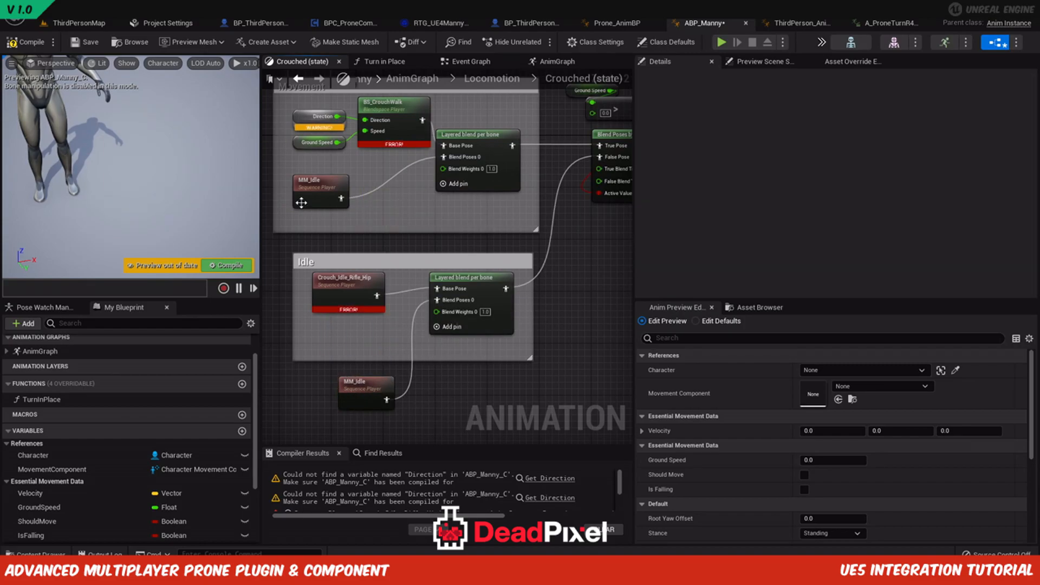
# Compile ABP_Manny and move the duplicated MM_Idle node up into the Idle group.
pyautogui.click(16, 49)
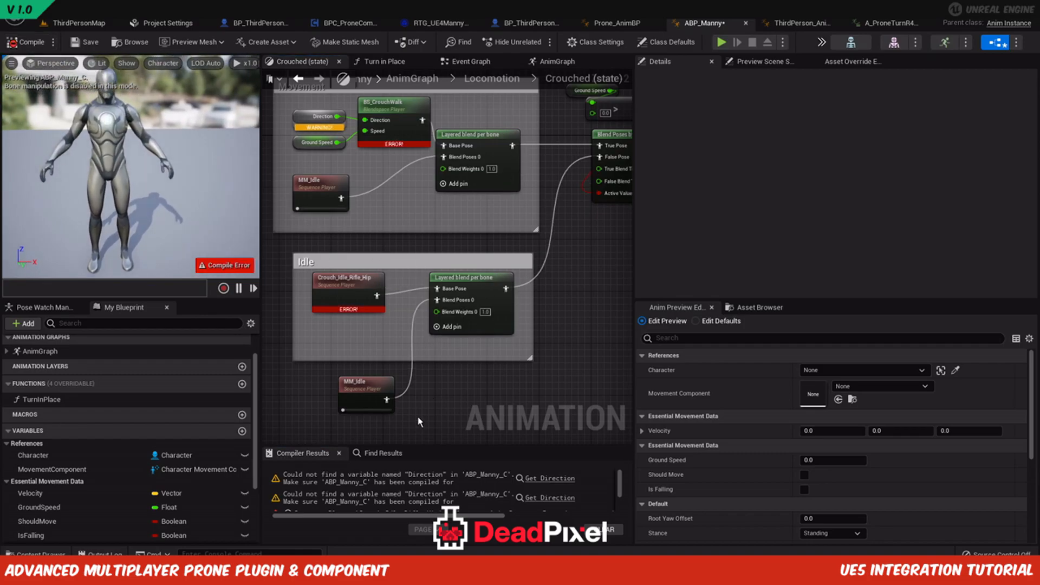
pyautogui.moveTo(375, 406); pyautogui.dragTo(375, 360)
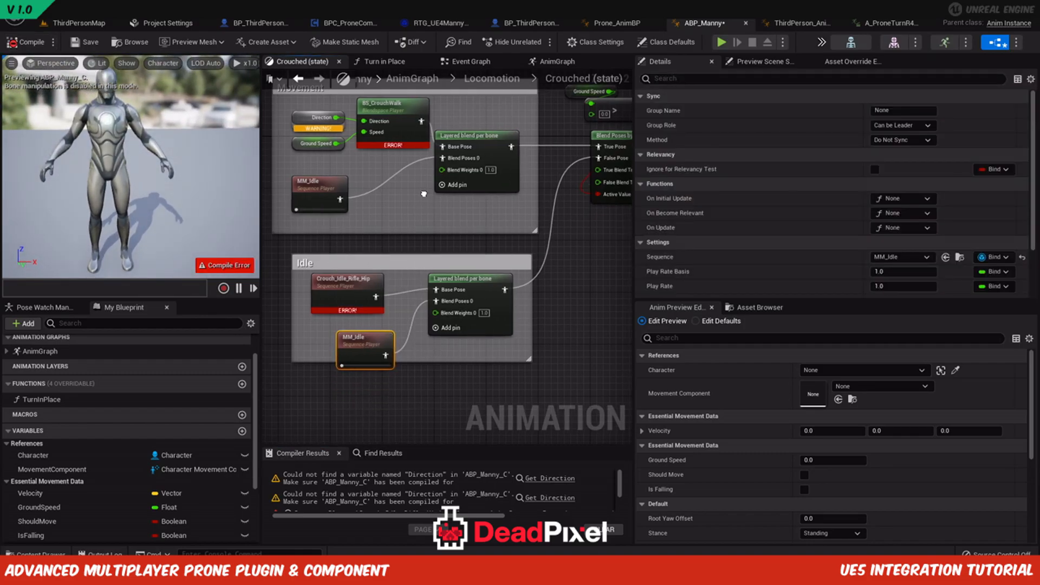
pyautogui.moveTo(424, 193); pyautogui.dragTo(402, 246, button='right')
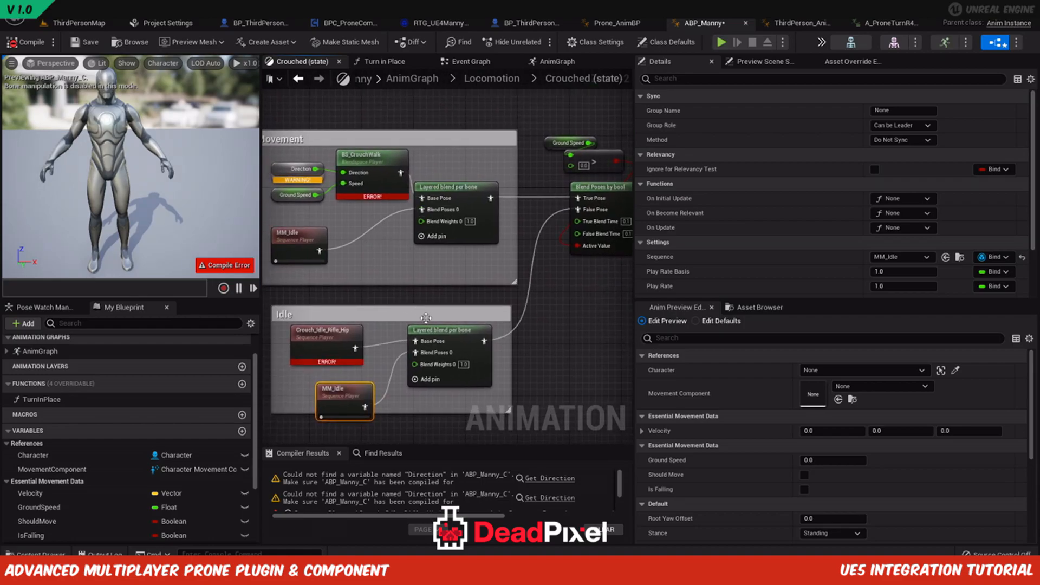
pyautogui.scroll(-2, 540, 319)
pyautogui.moveTo(539, 321); pyautogui.dragTo(481, 298, button='right')
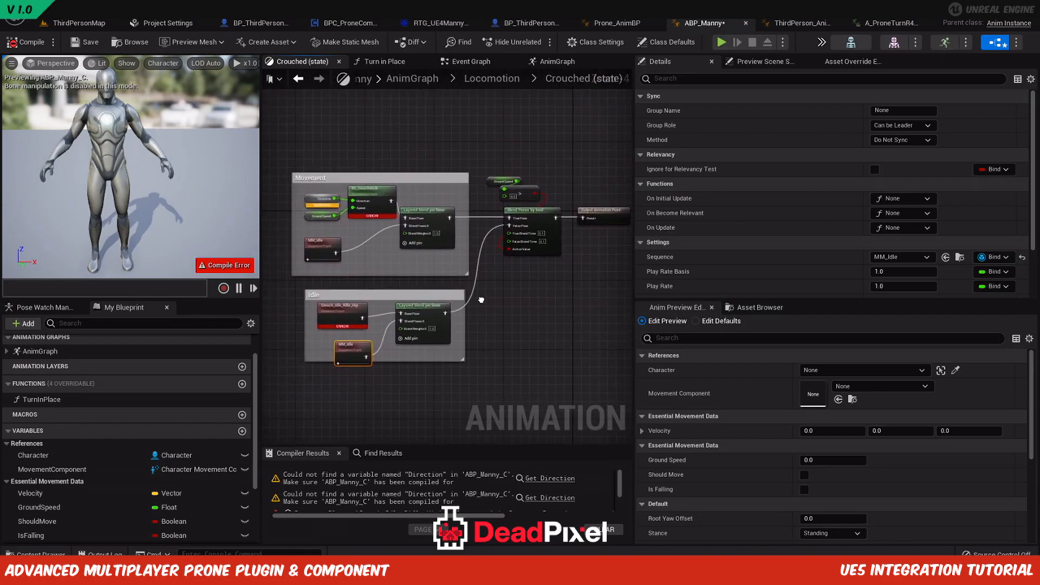
pyautogui.click(363, 205)
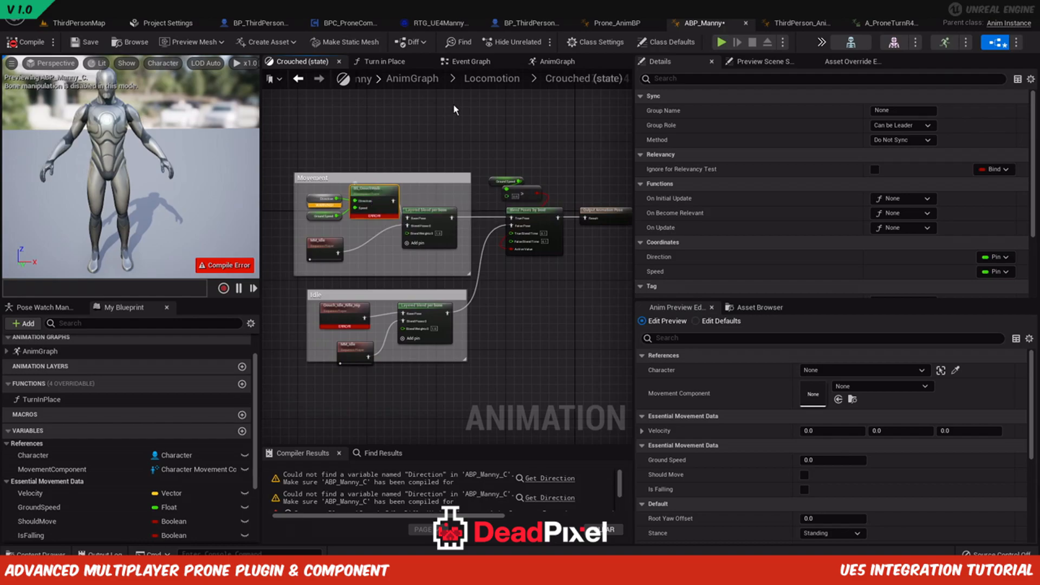
# Switch to ThirdPerson_AnimBP's Event Graph and copy the whole Set Direction comment group.
pyautogui.click(472, 62)
pyautogui.click(801, 23)
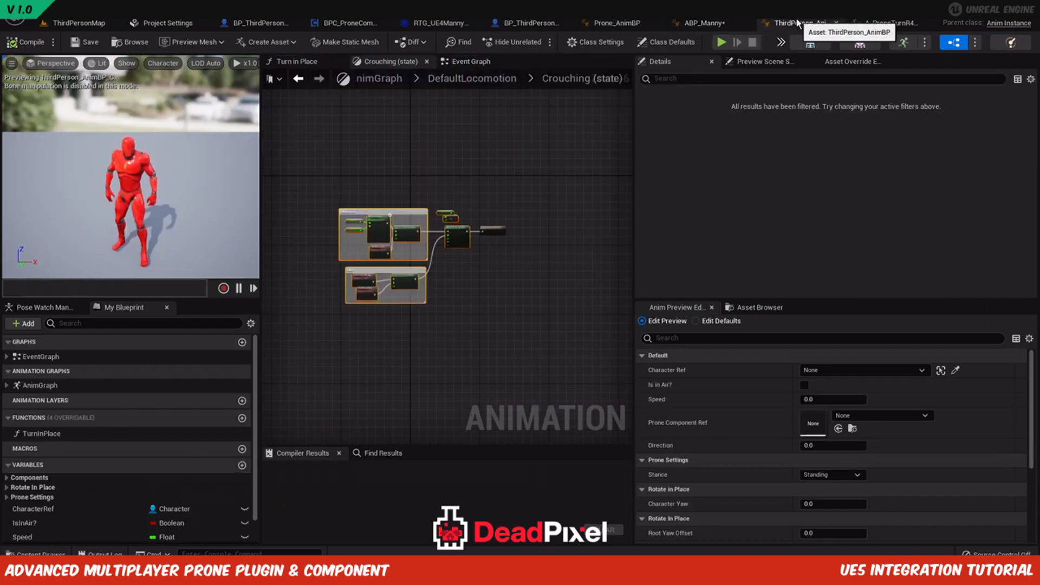
pyautogui.click(461, 62)
pyautogui.scroll(3, 382, 234)
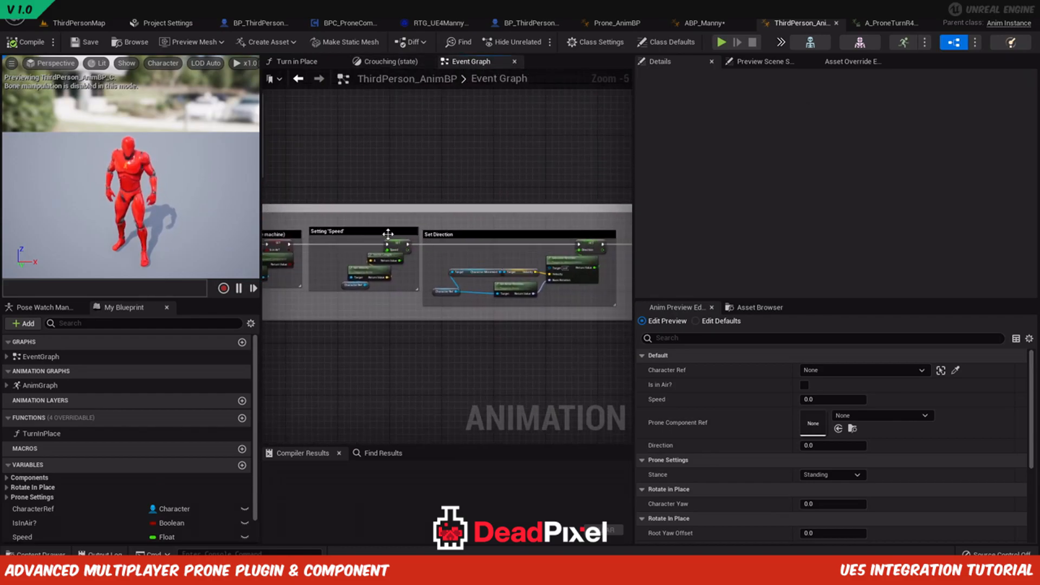
pyautogui.moveTo(382, 234); pyautogui.dragTo(308, 225, button='right')
pyautogui.click(408, 261)
pyautogui.moveTo(525, 313); pyautogui.dragTo(523, 311)
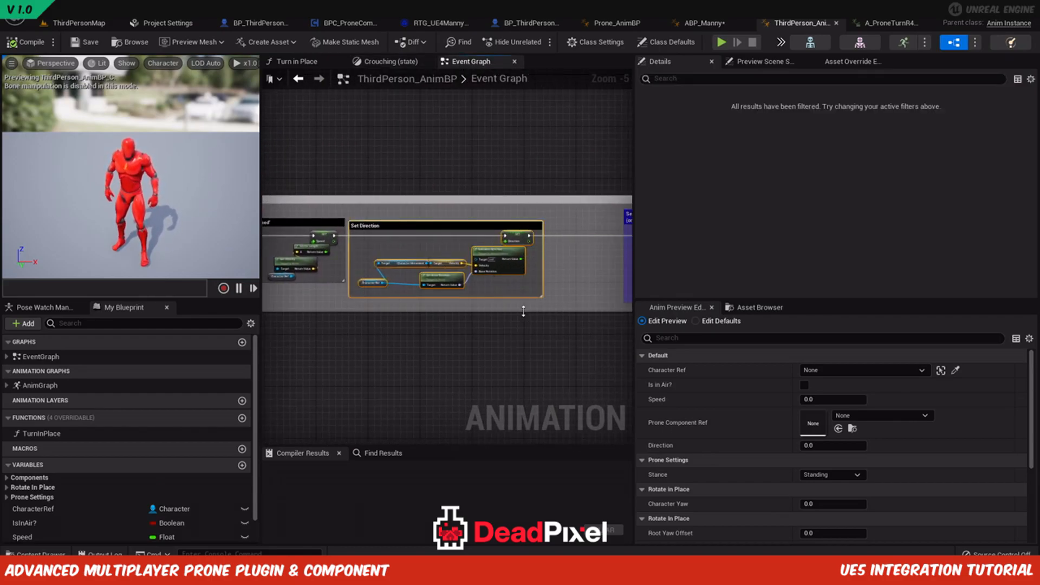
# Paste the Set Direction group into ABP_Manny's Event Graph and align it below the Prone component reference group.
pyautogui.click(699, 22)
pyautogui.moveTo(514, 420); pyautogui.dragTo(398, 266, button='right')
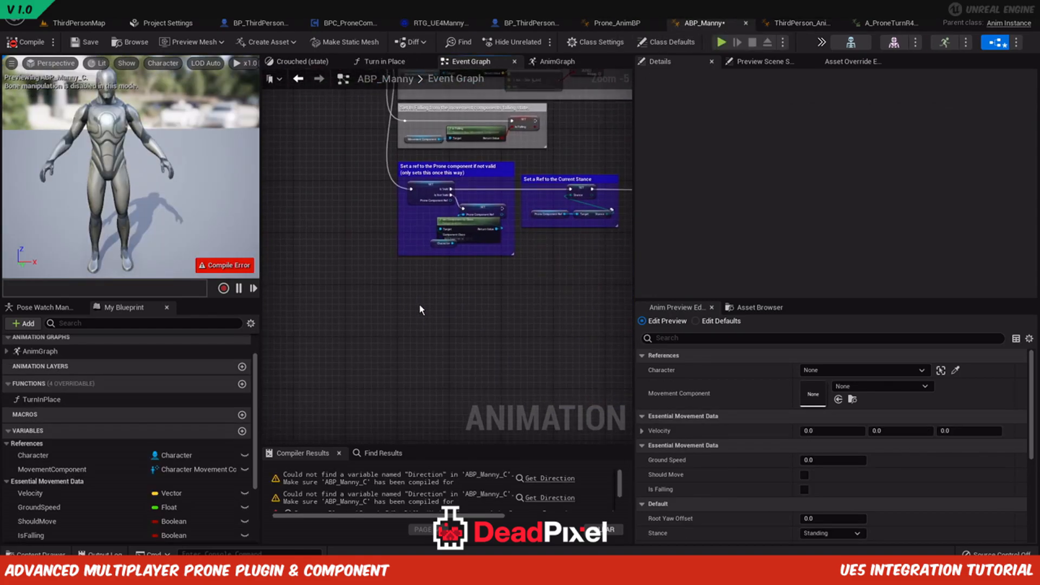
pyautogui.scroll(-1, 379, 271)
pyautogui.hotkey('ctrl', 'v')
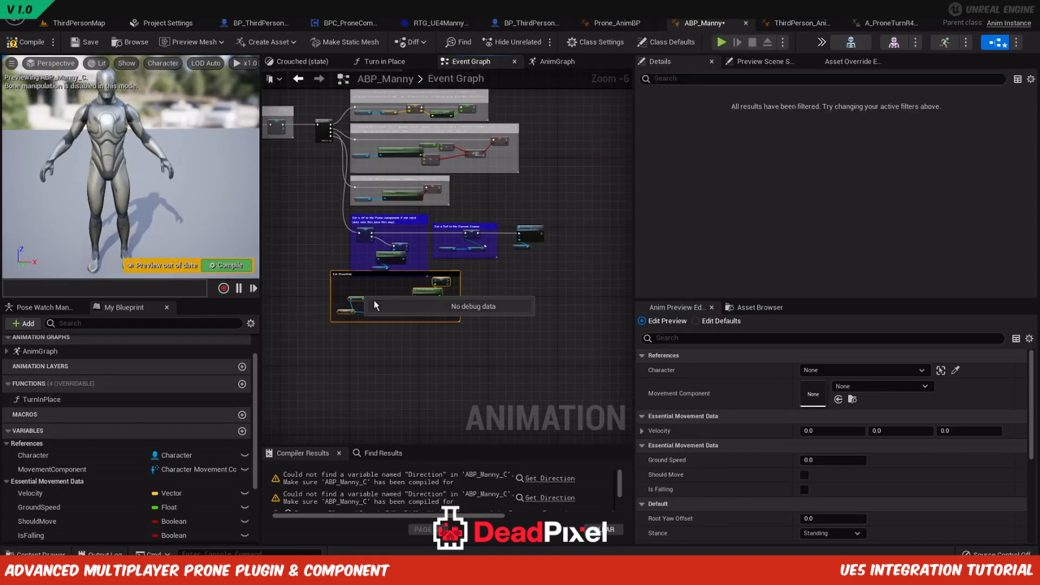
pyautogui.scroll(2, 360, 252)
pyautogui.moveTo(360, 250); pyautogui.dragTo(399, 281)
# Create the missing Direction variable from the pasted SET node and replace the Character Ref node with the Character variable.
pyautogui.rightClick(598, 300)
pyautogui.click(616, 319)
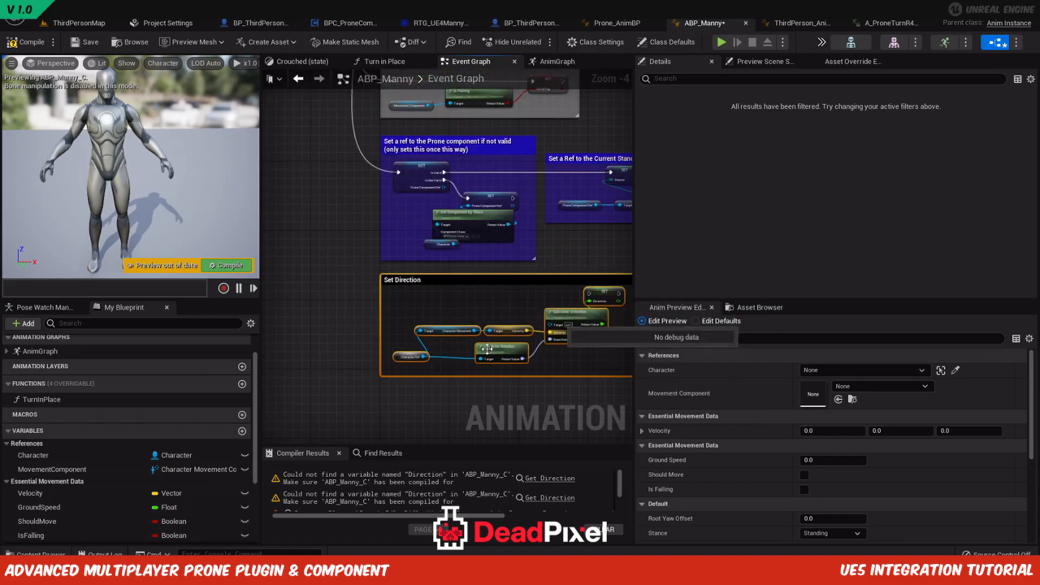
pyautogui.scroll(2, 390, 374)
pyautogui.moveTo(49, 455); pyautogui.dragTo(358, 385)
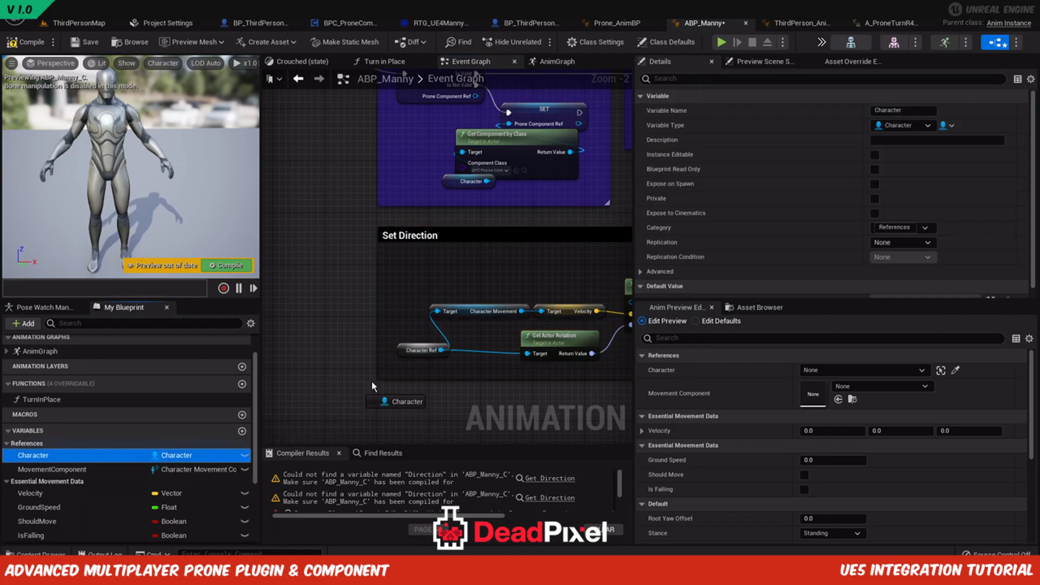
# Connect the Direction SET node to a new Sequence output pin, add a reroute point on the wire, and compile ABP_Manny.
pyautogui.moveTo(494, 260); pyautogui.dragTo(317, 301, button='right')
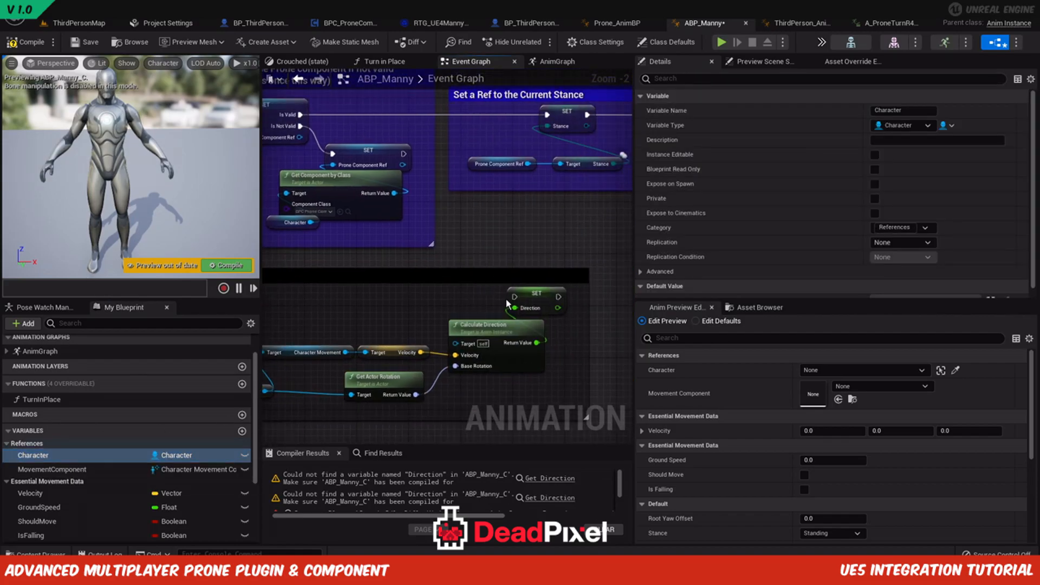
pyautogui.moveTo(516, 298); pyautogui.dragTo(467, 224)
pyautogui.click(369, 185)
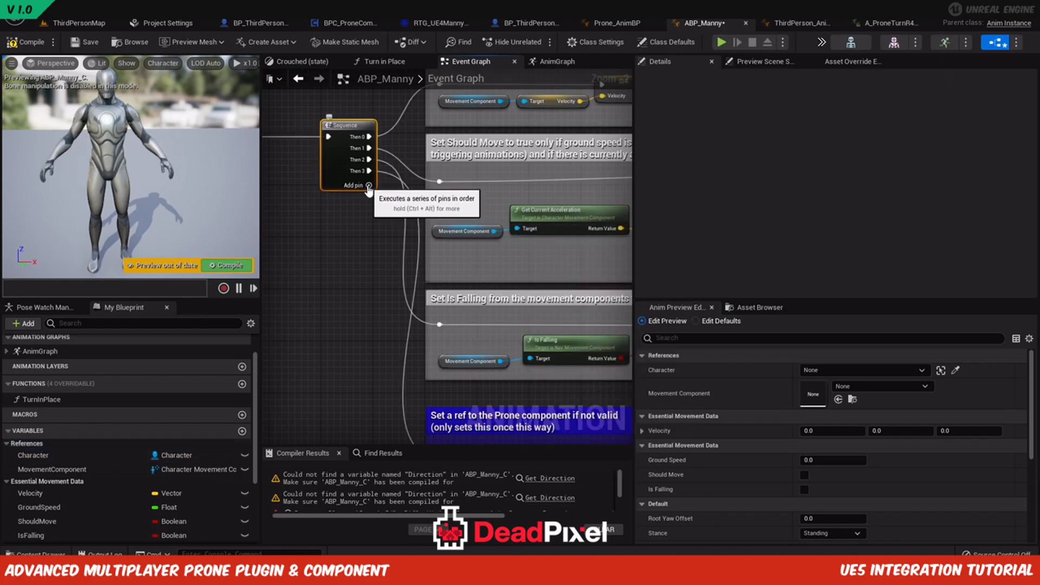
pyautogui.moveTo(369, 182); pyautogui.dragTo(363, 270)
pyautogui.doubleClick(435, 254)
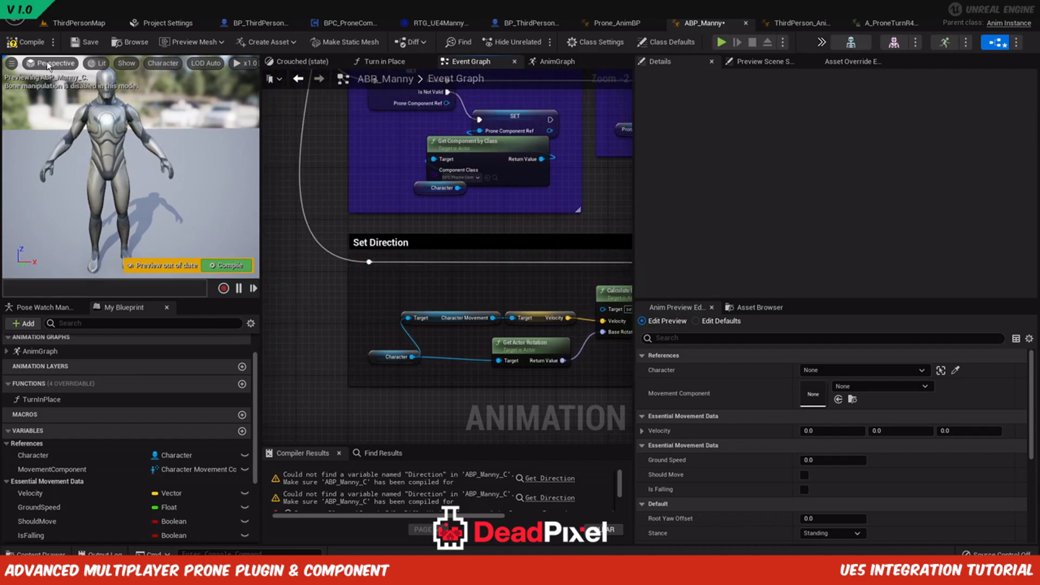
pyautogui.click(22, 48)
pyautogui.scroll(-2, 302, 254)
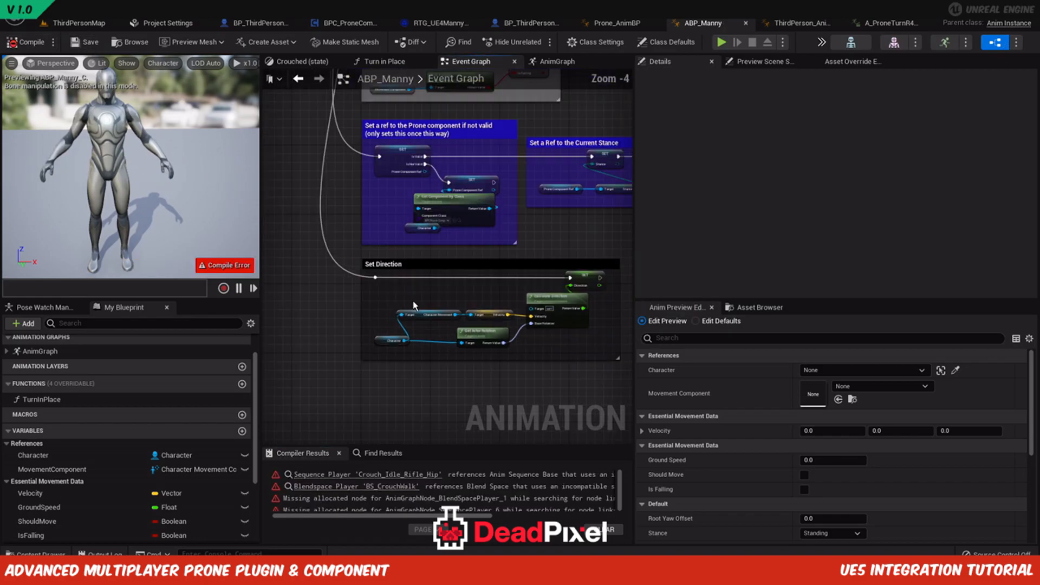
# Inspect the failing crouch nodes from the compiler results and locate the BS_CrouchWalk blend space asset in the Content Browser.
pyautogui.click(404, 475)
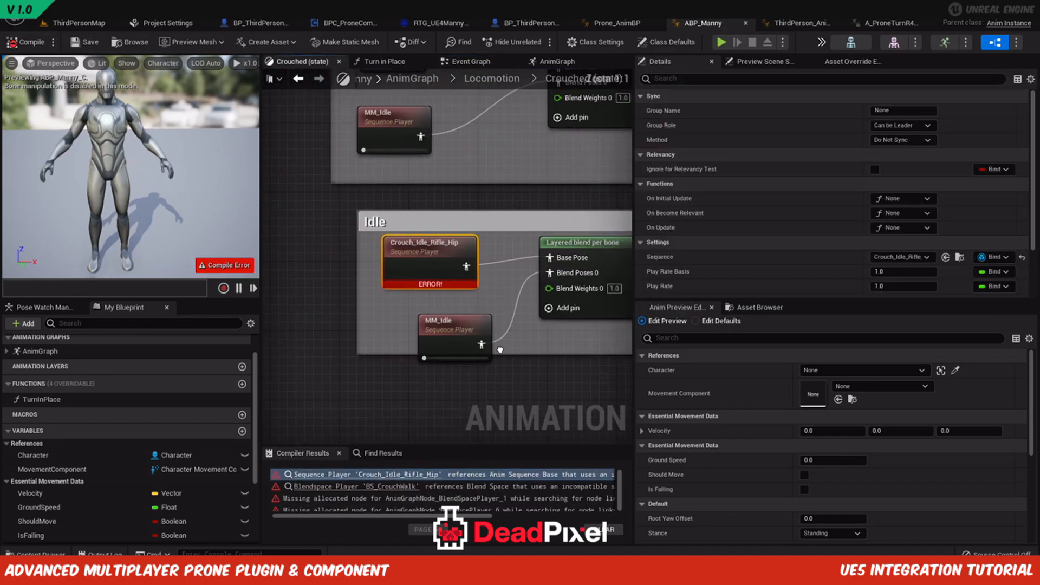
pyautogui.click(416, 129)
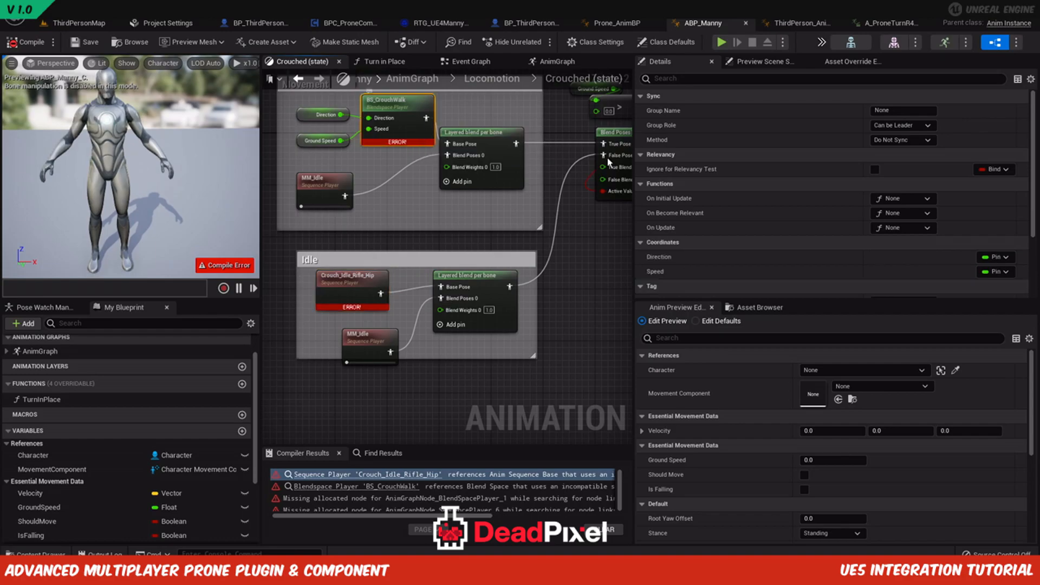
pyautogui.scroll(-4, 934, 269)
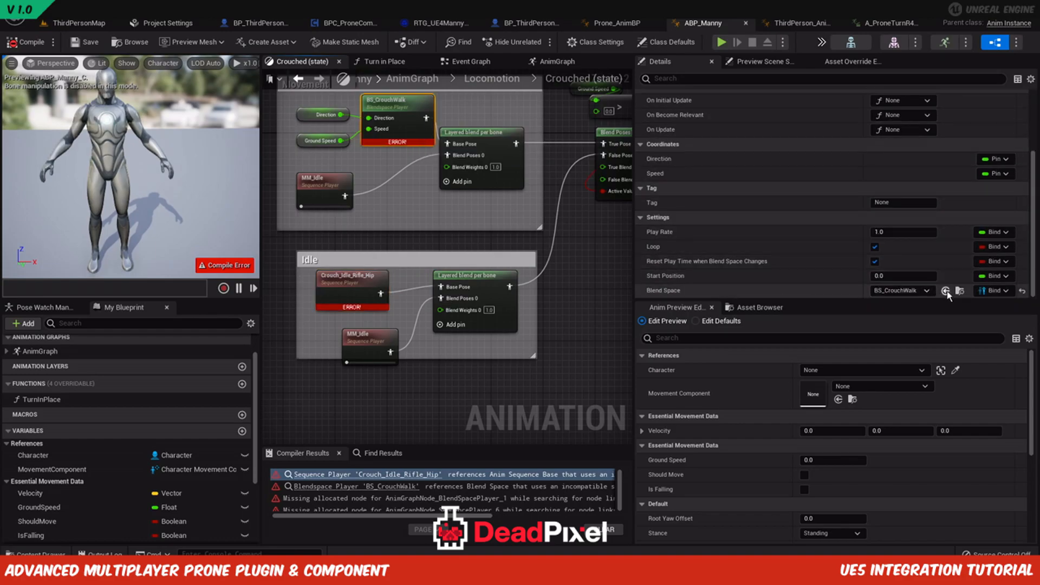
pyautogui.click(959, 290)
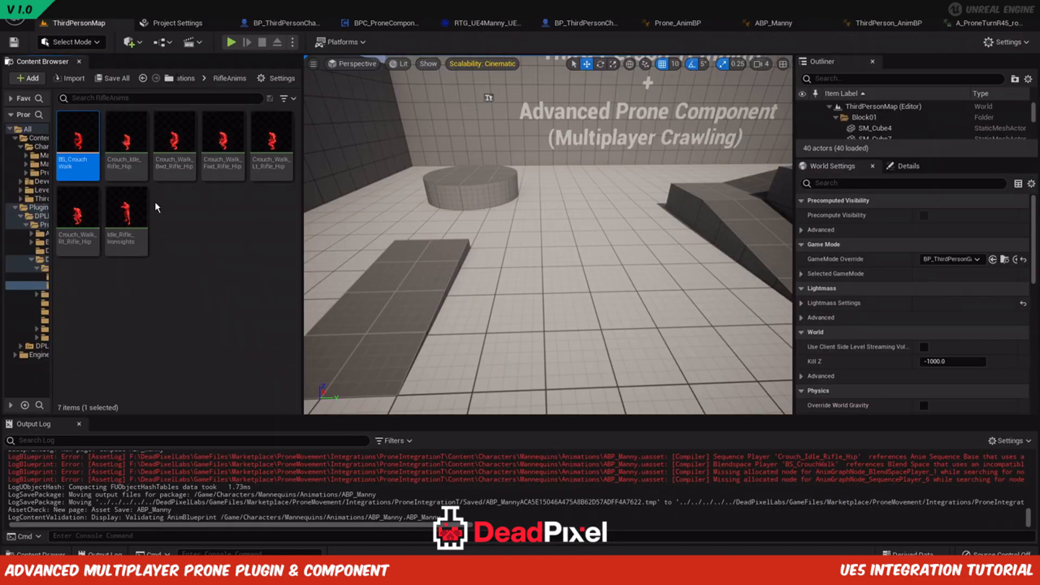
# Start duplicating and retargeting BS_CrouchWalk with the RTG_UE4Manny_UE5Manny IK Retargeter.
pyautogui.rightClick(94, 160)
pyautogui.moveTo(174, 201)
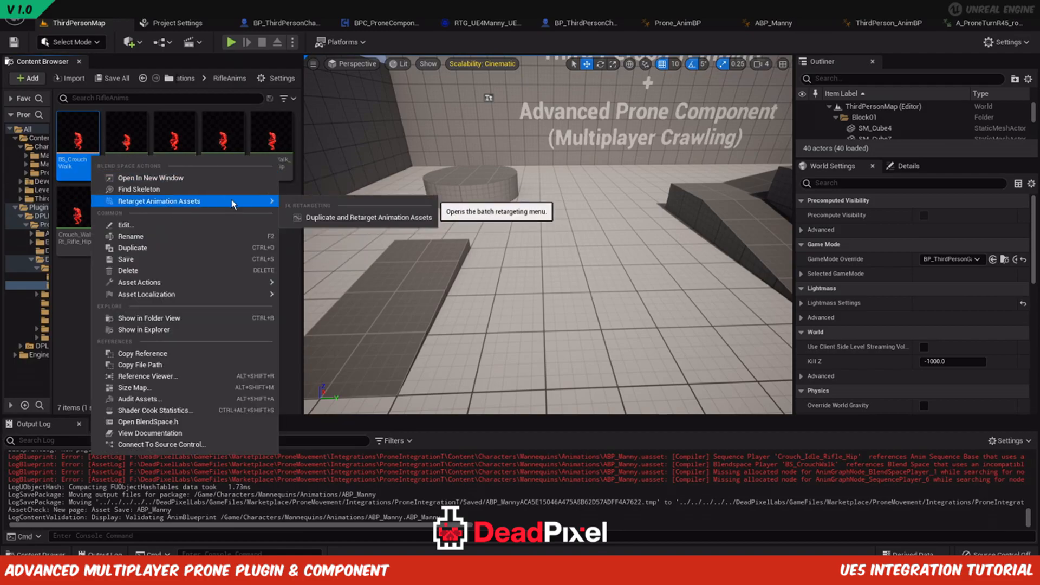
pyautogui.click(333, 206)
pyautogui.click(699, 213)
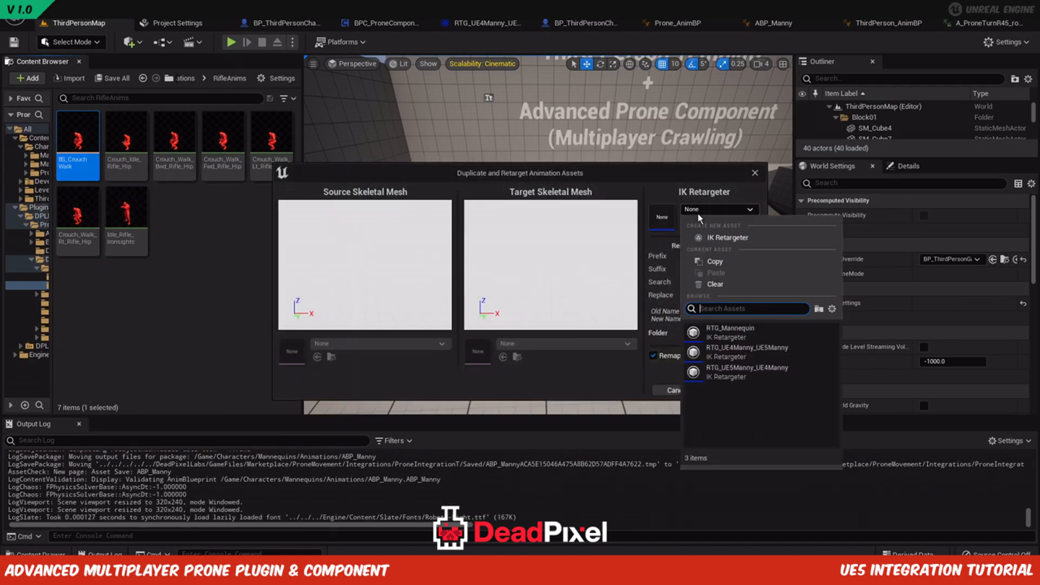
pyautogui.click(729, 346)
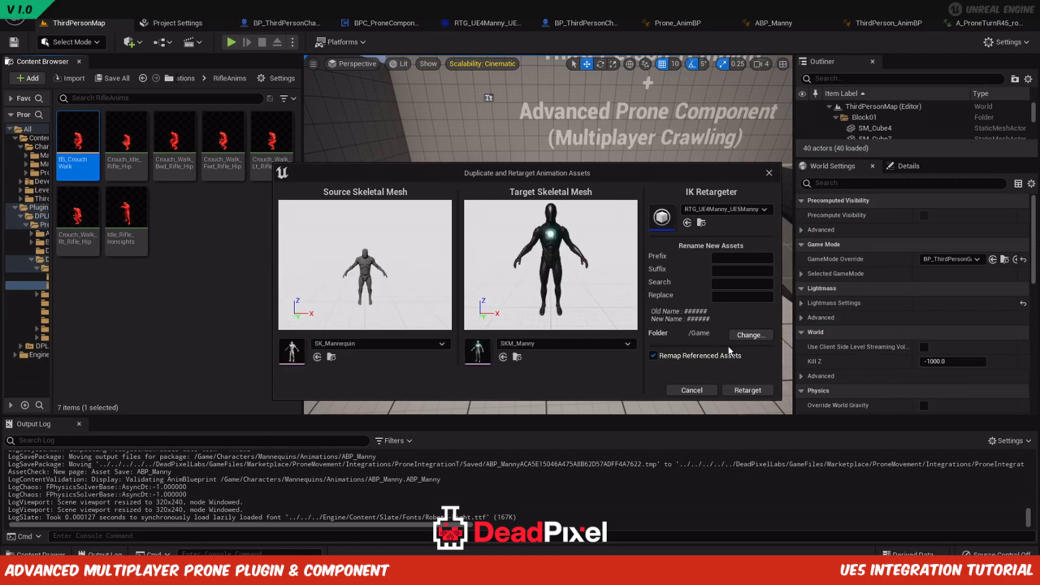
# Create a CrouchedRTG folder inside Characters/ProneRTG, set it as the export path, and retarget BS_CrouchWalk into it.
pyautogui.click(748, 336)
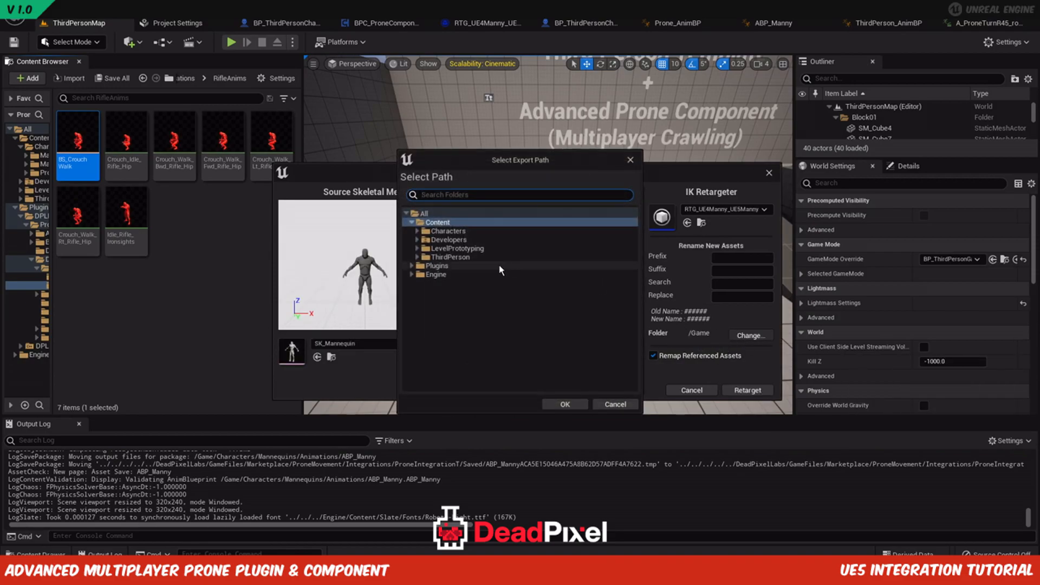
pyautogui.doubleClick(450, 231)
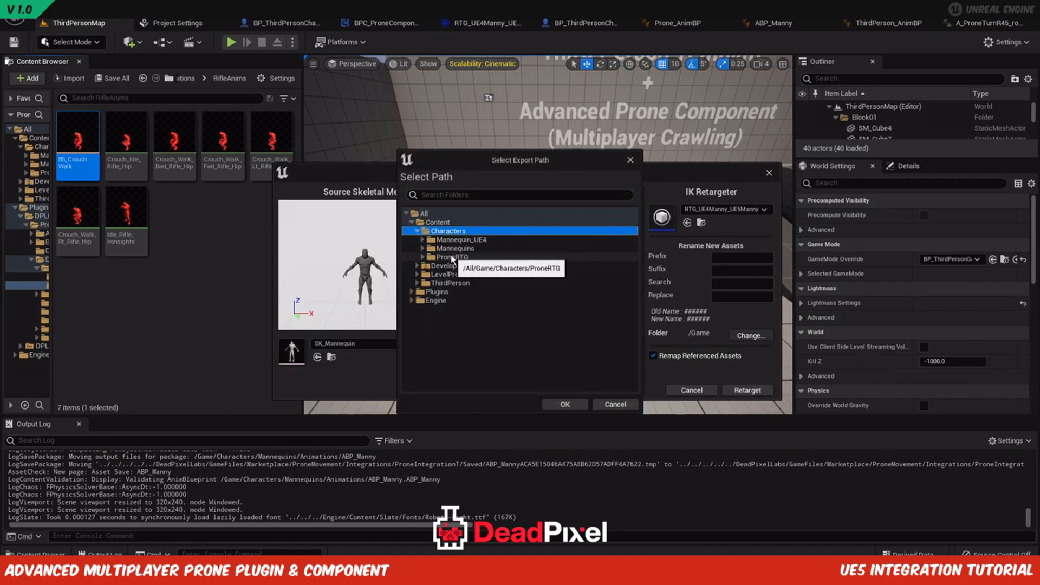
pyautogui.doubleClick(450, 258)
pyautogui.rightClick(460, 257)
pyautogui.click(501, 268)
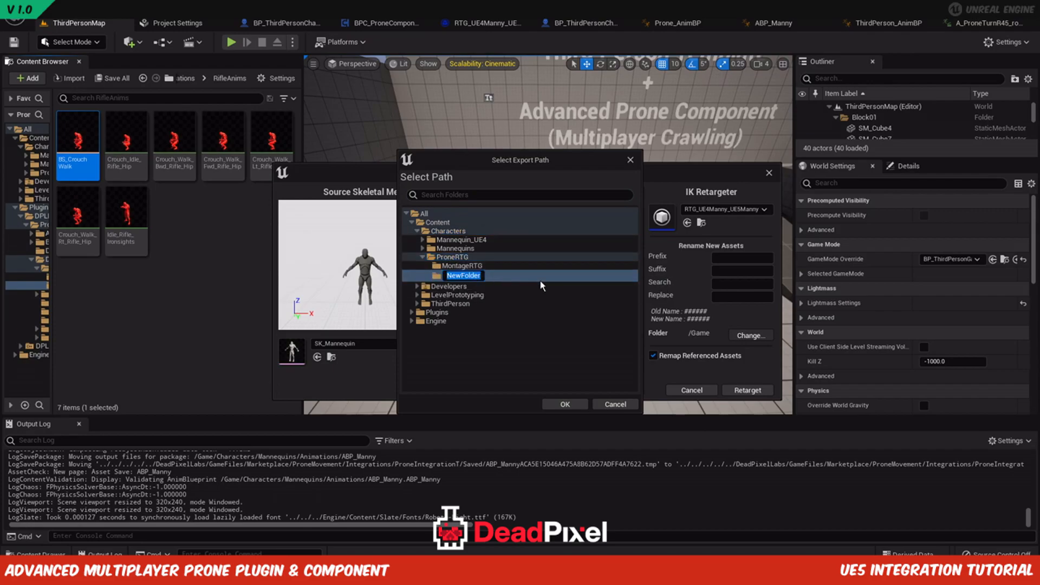
pyautogui.write('CrouchedRTG')
pyautogui.press('Return')
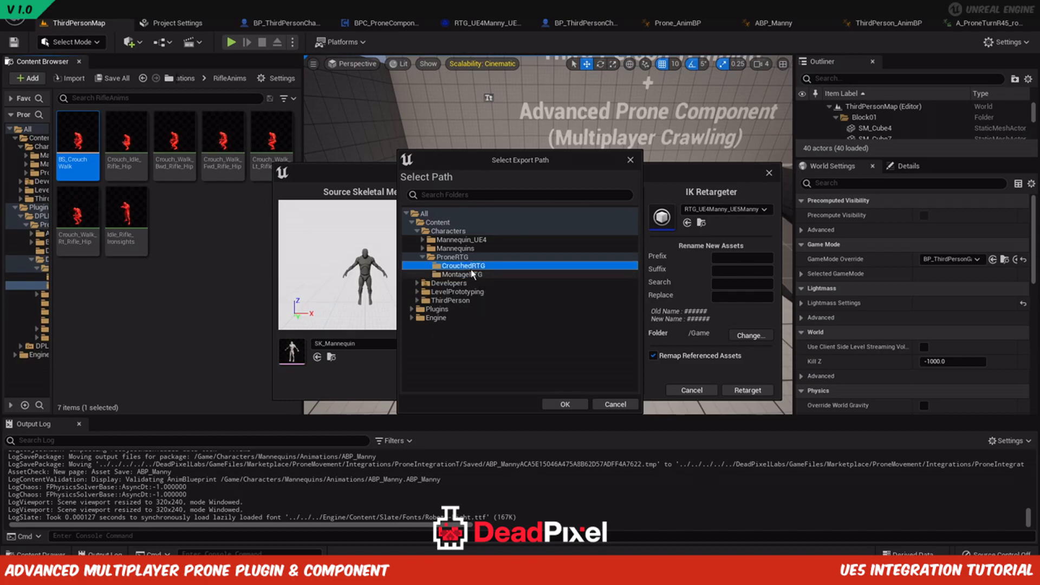
pyautogui.click(564, 404)
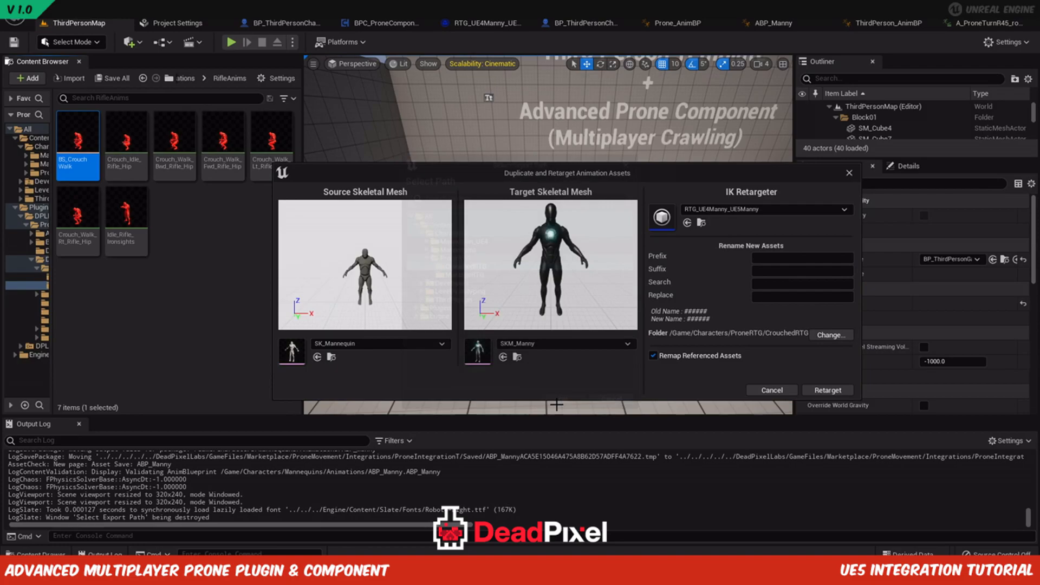
pyautogui.click(815, 392)
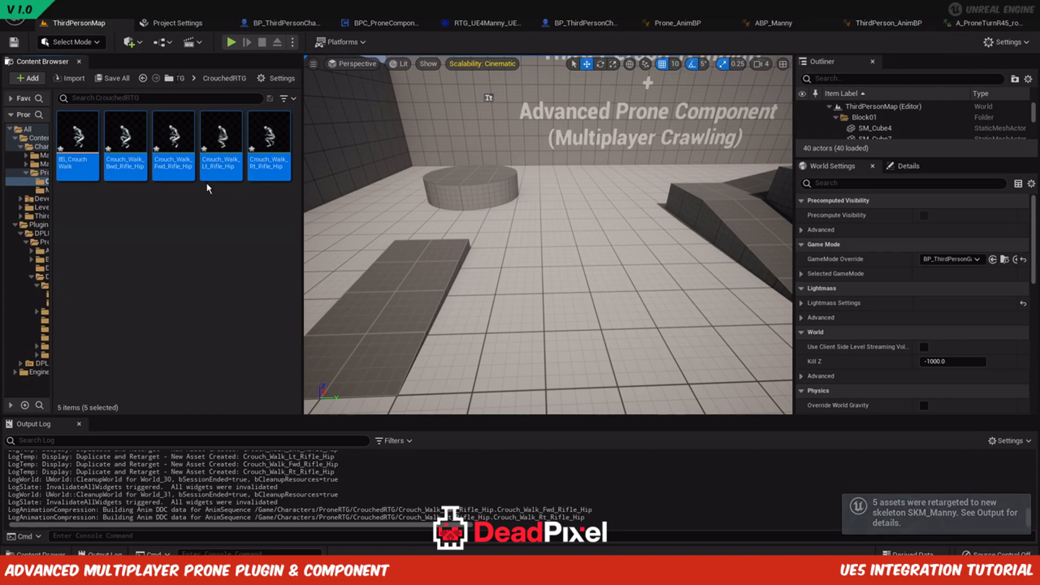
# Assign the retargeted BS_CrouchWalk from CrouchedRTG to ABP_Manny's crouch Blendspace Player in the Movement group and compile.
pyautogui.click(78, 142)
pyautogui.click(778, 23)
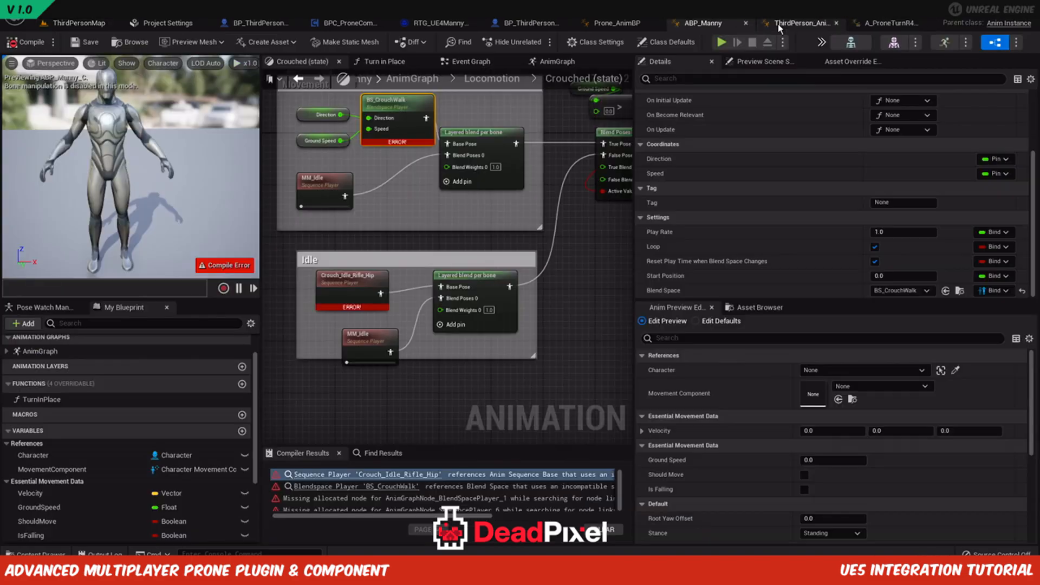
pyautogui.scroll(3, 425, 195)
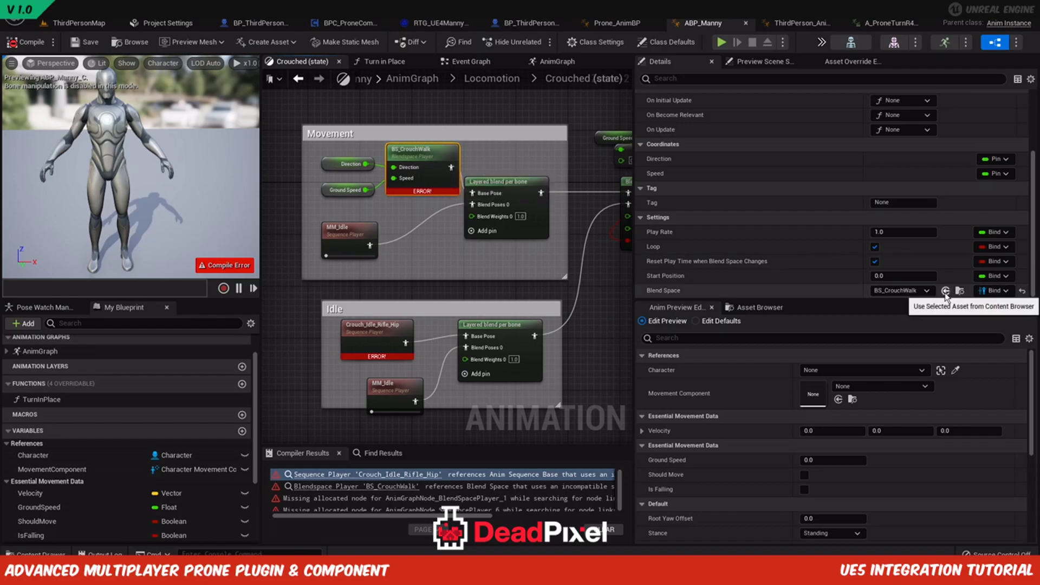
pyautogui.click(77, 23)
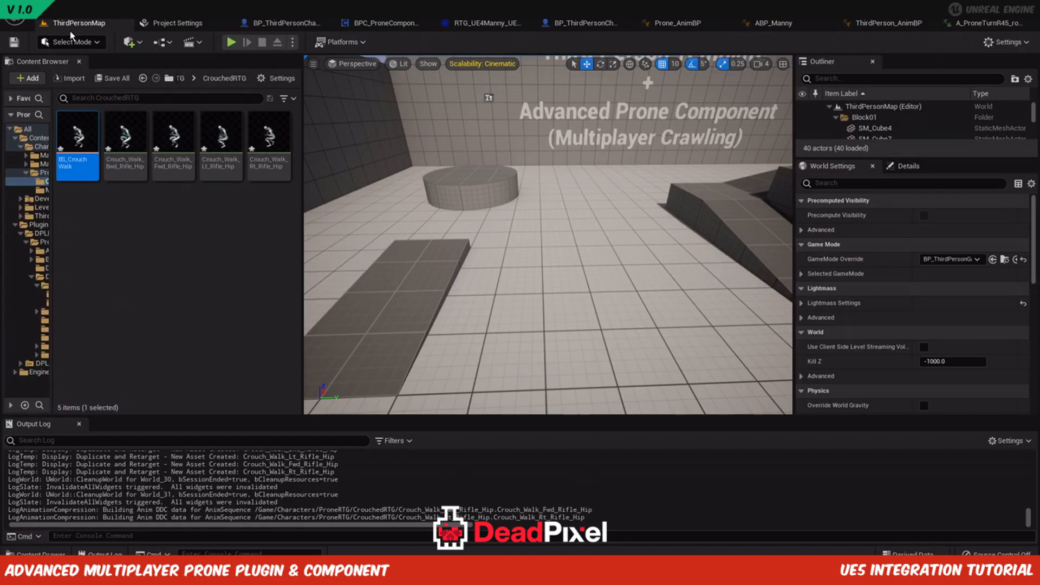
pyautogui.click(89, 171)
pyautogui.click(786, 30)
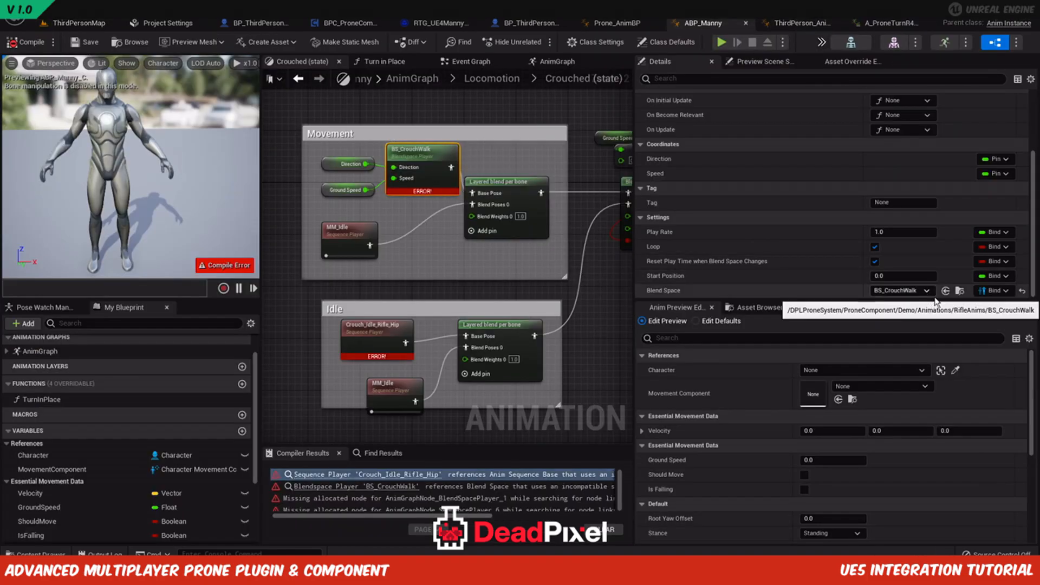
pyautogui.click(25, 43)
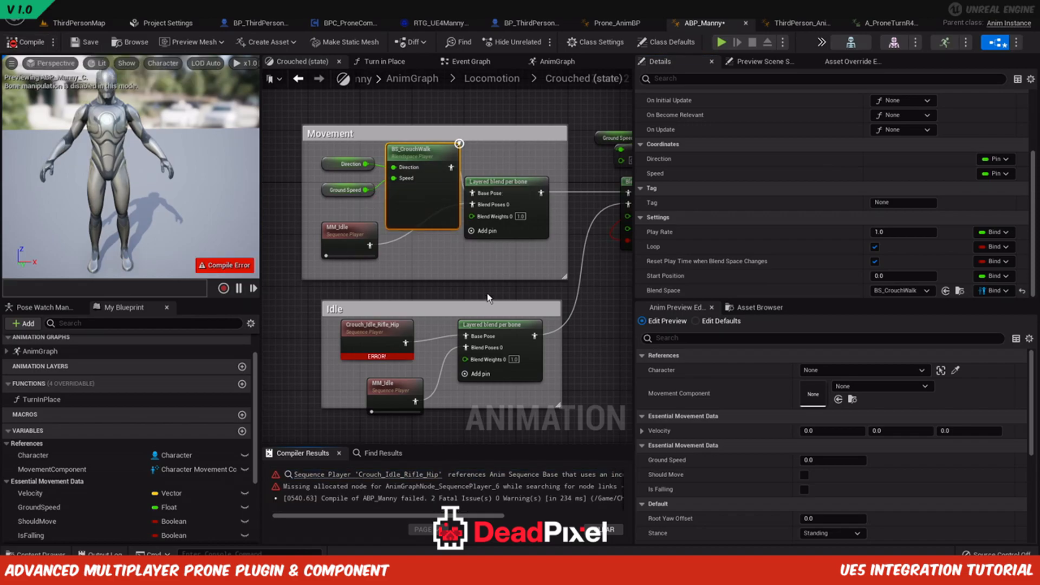
# Select the Crouch_Idle_Rifle_Hip sequence player in the Idle group and locate its source animation in the Content Browser.
pyautogui.moveTo(483, 272); pyautogui.dragTo(479, 235, button='right')
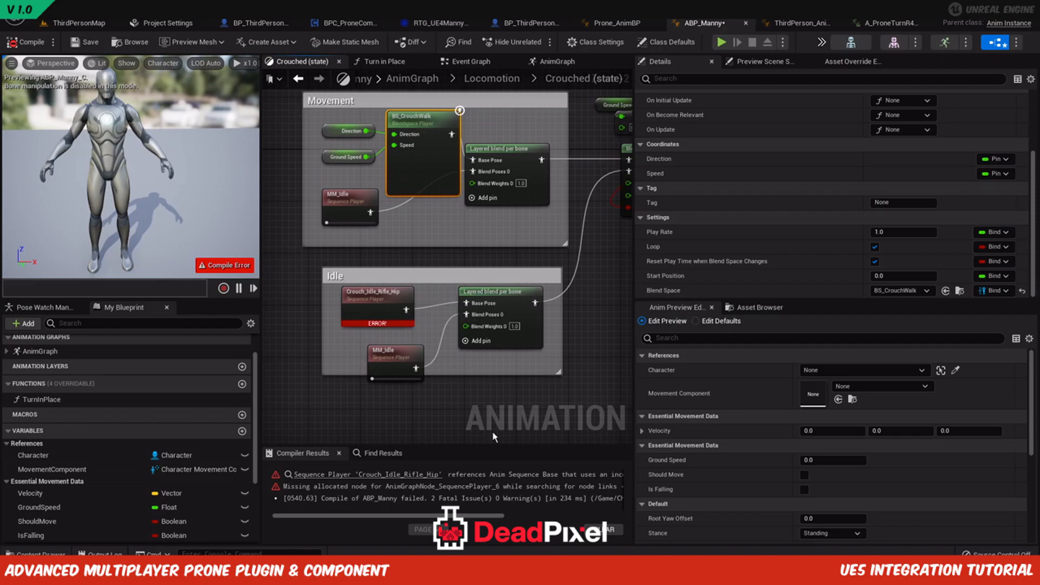
pyautogui.click(354, 312)
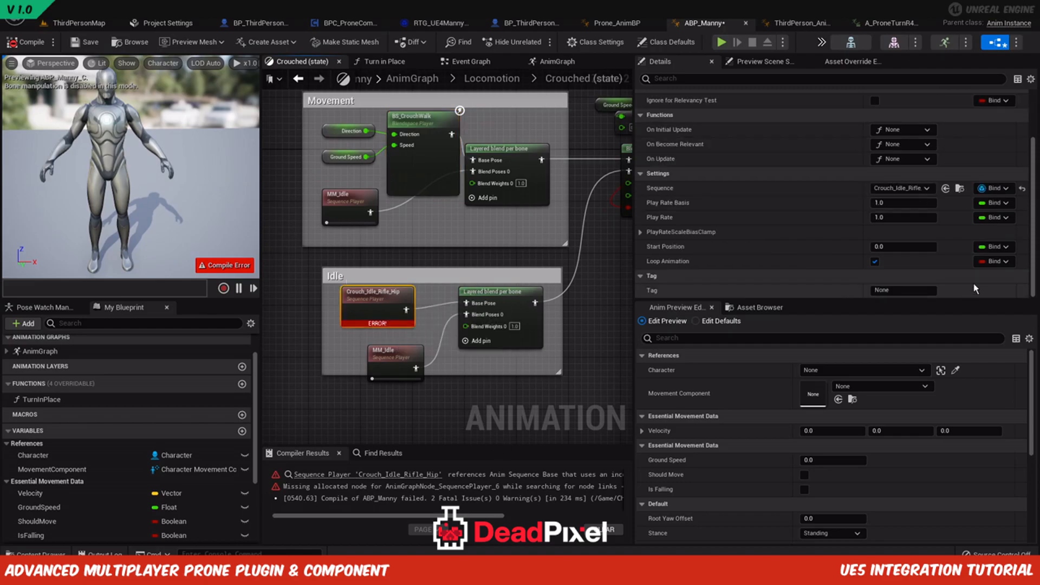
pyautogui.click(962, 190)
pyautogui.moveTo(141, 161)
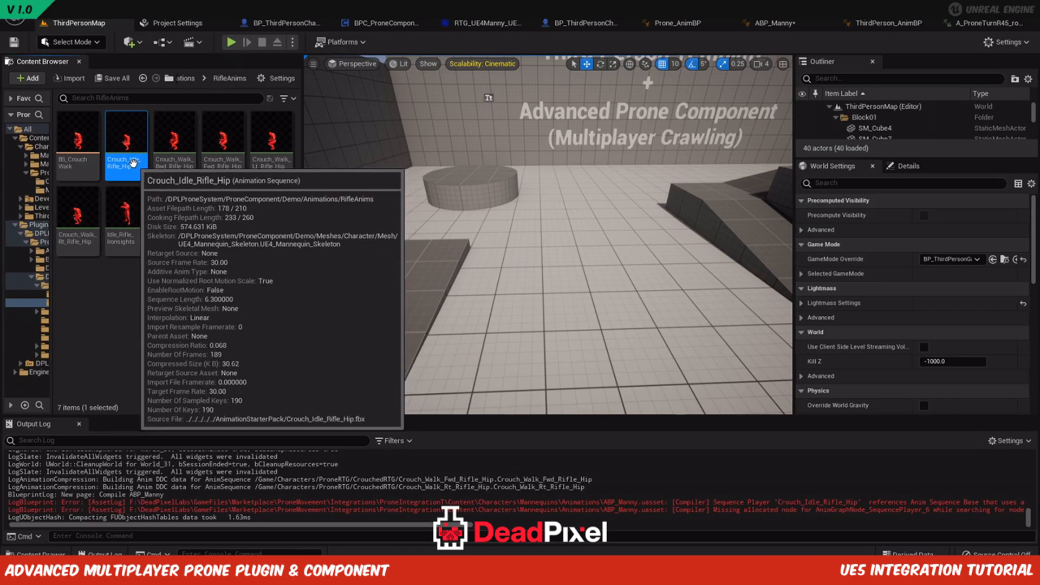
# Start duplicating and retargeting Crouch_Idle_Rifle_Hip with the RTG_UE4Manny_UE5Manny IK Retargeter.
pyautogui.rightClick(138, 164)
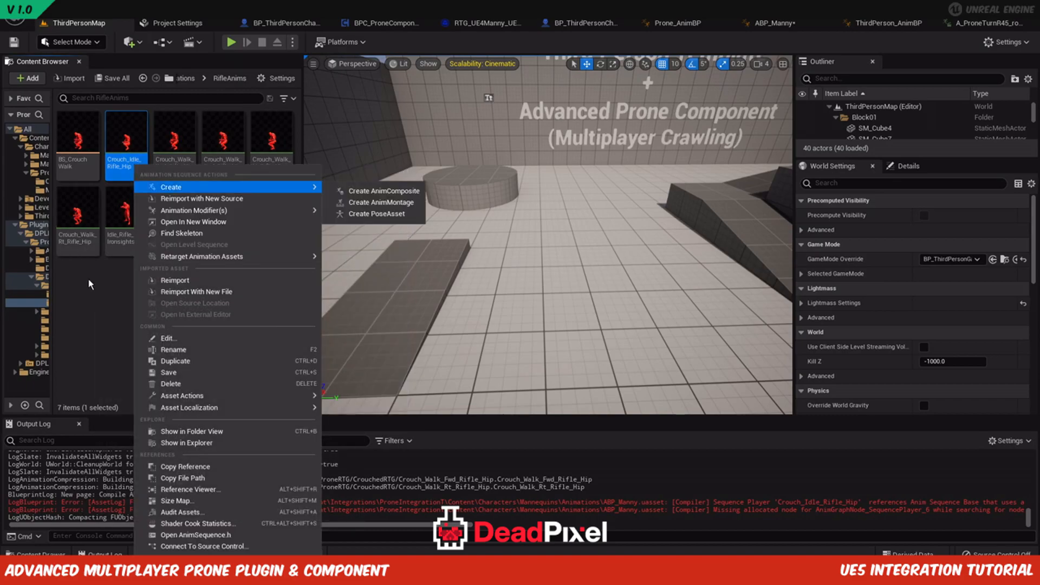
pyautogui.click(88, 278)
pyautogui.rightClick(132, 159)
pyautogui.moveTo(243, 183)
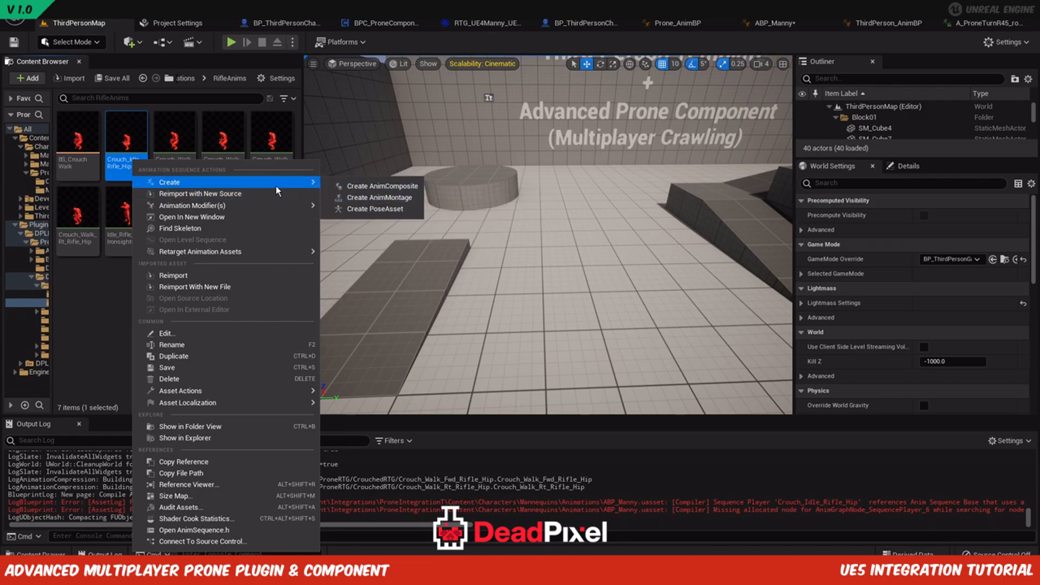
pyautogui.moveTo(230, 252)
pyautogui.click(409, 262)
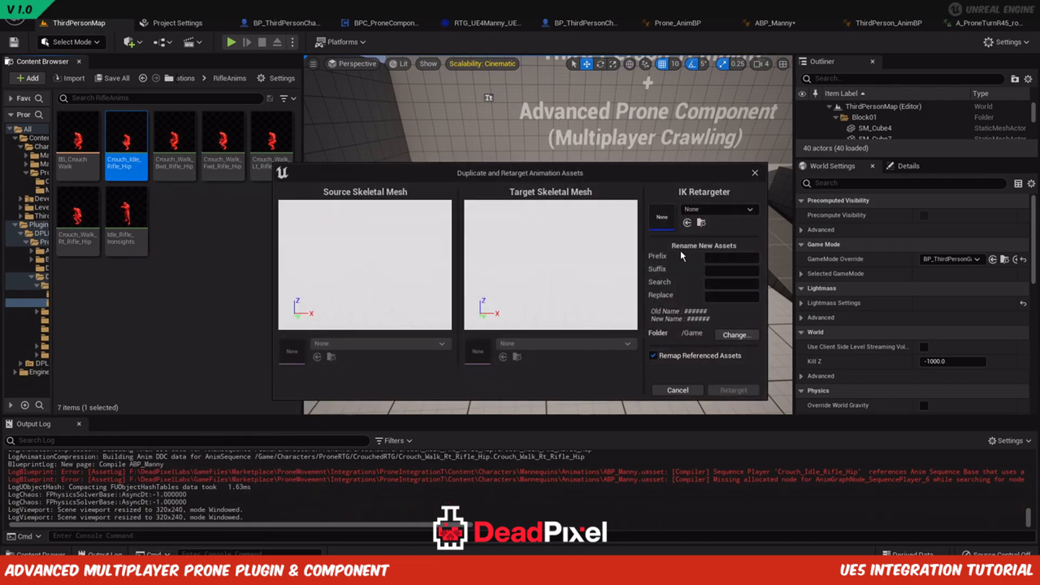
pyautogui.click(696, 210)
pyautogui.click(727, 351)
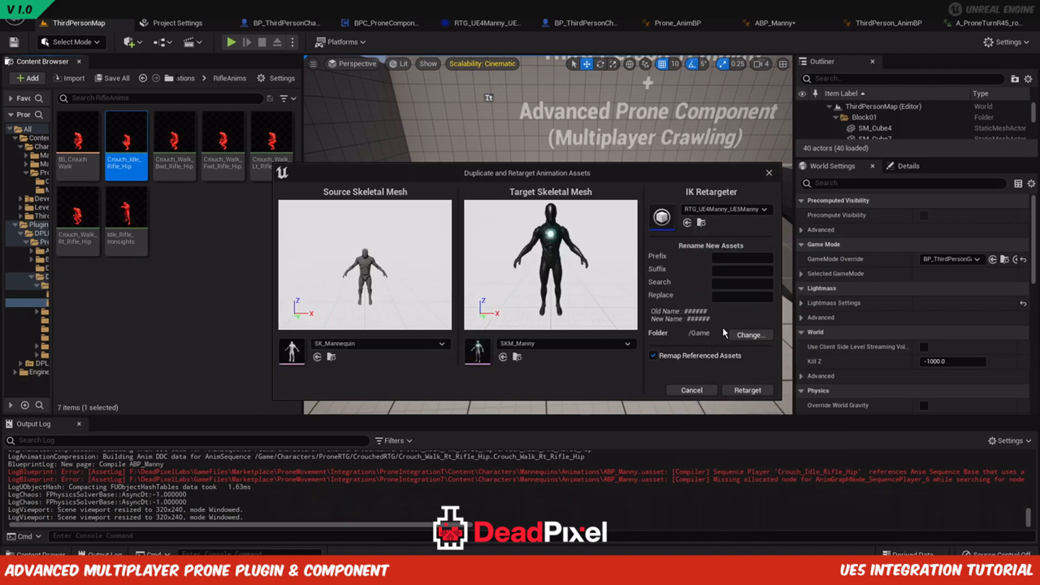
# Set the export path to Characters/ProneRTG/CrouchedRTG and retarget Crouch_Idle_Rifle_Hip into it.
pyautogui.click(750, 335)
pyautogui.doubleClick(448, 230)
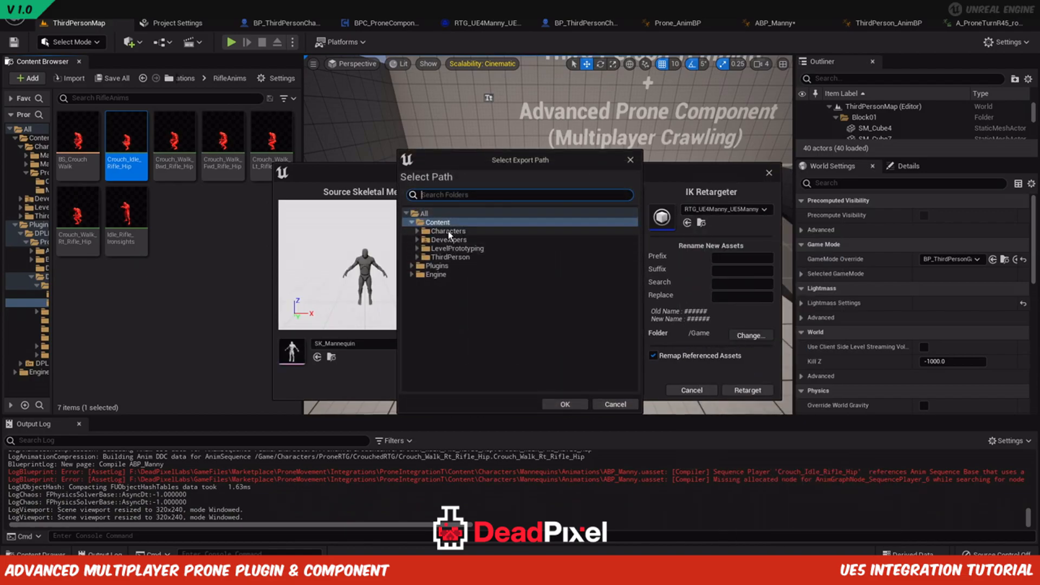
pyautogui.doubleClick(452, 257)
pyautogui.click(463, 265)
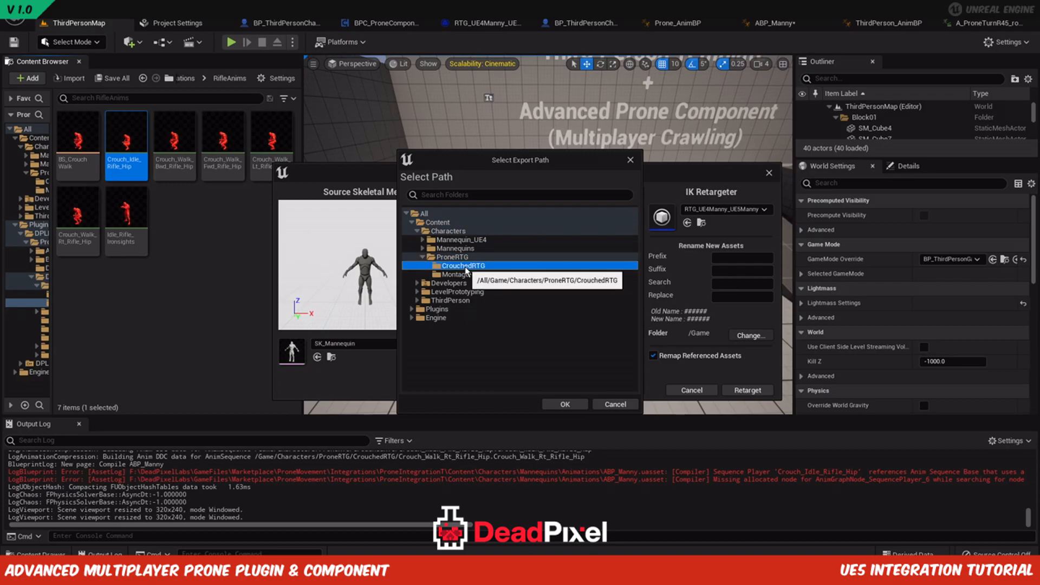
pyautogui.click(562, 402)
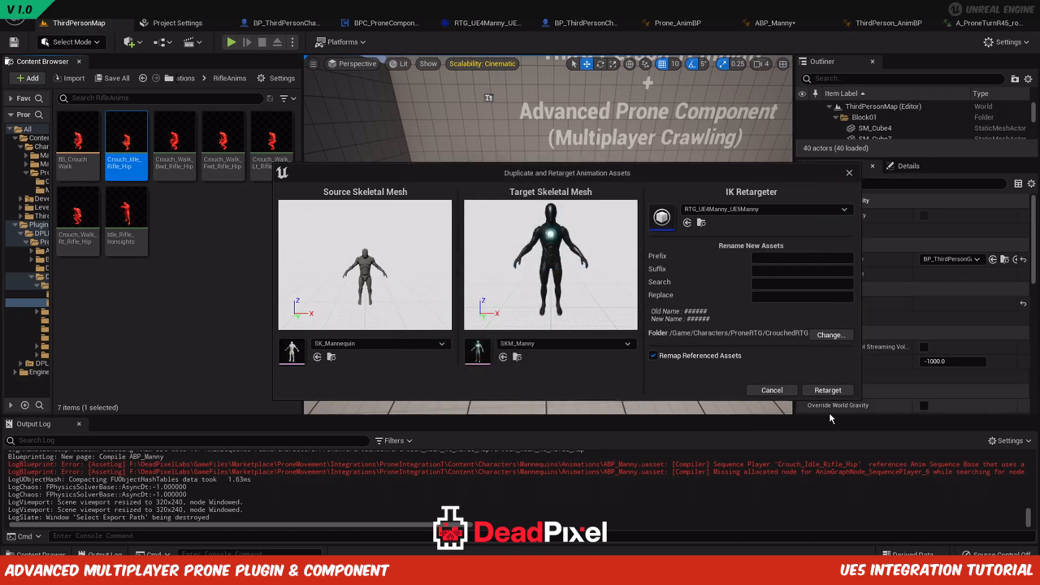
pyautogui.click(824, 388)
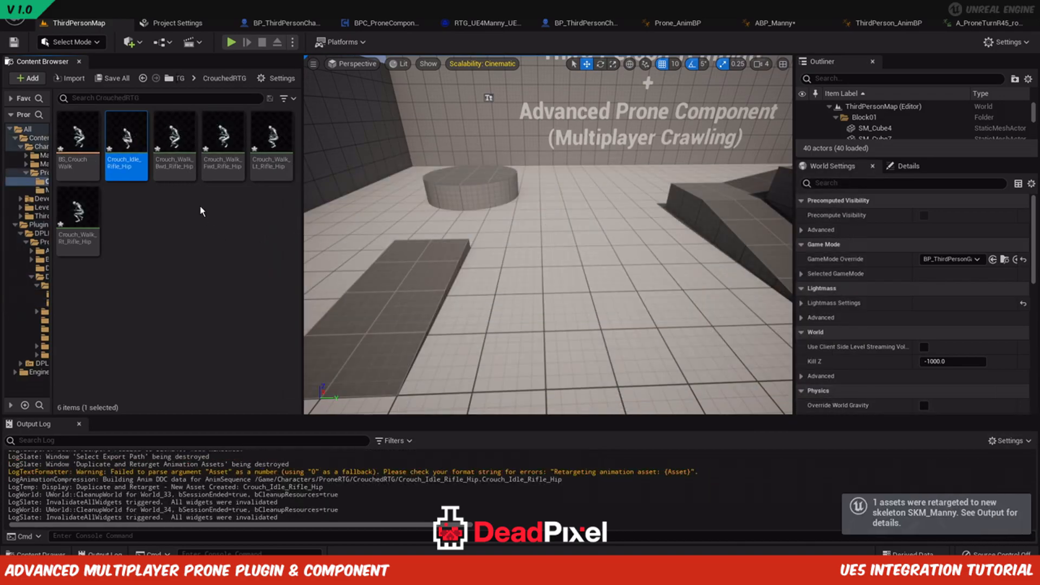
# Assign the retargeted Crouch_Idle_Rifle_Hip to ABP_Manny's idle sequence player, compile, and save the animation blueprint.
pyautogui.click(878, 23)
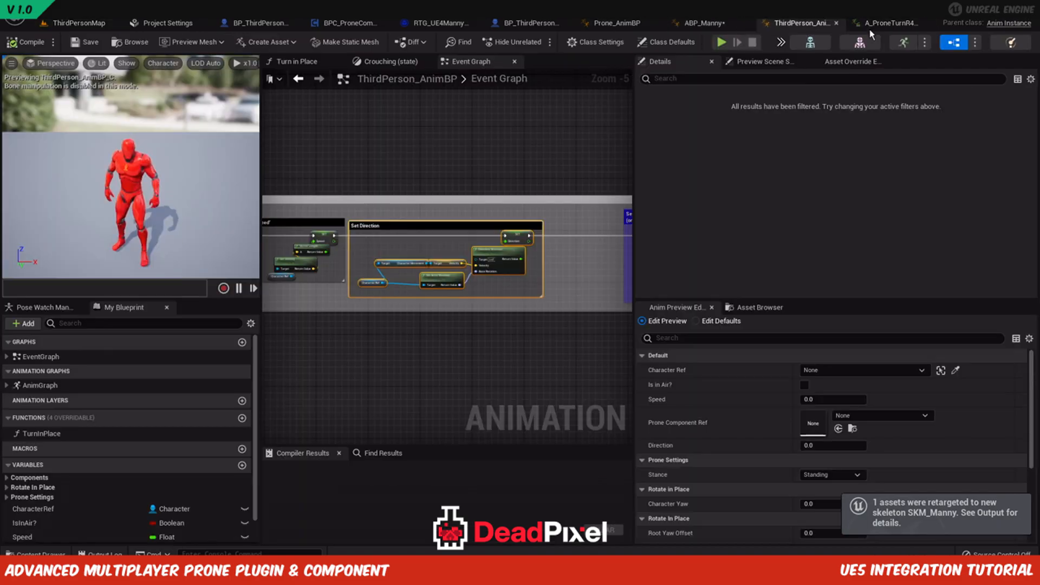
pyautogui.click(79, 23)
pyautogui.click(127, 138)
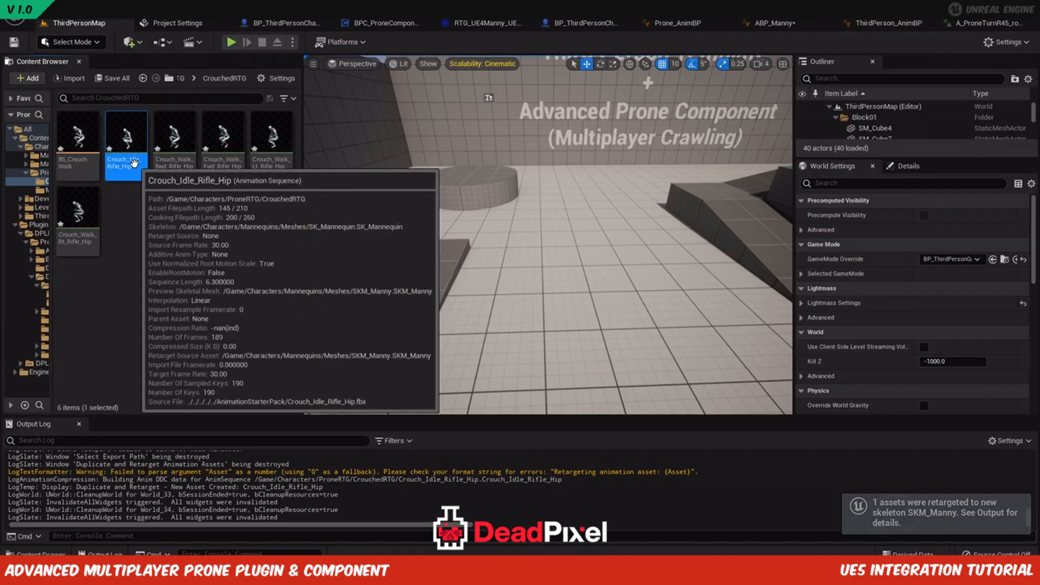
pyautogui.click(792, 23)
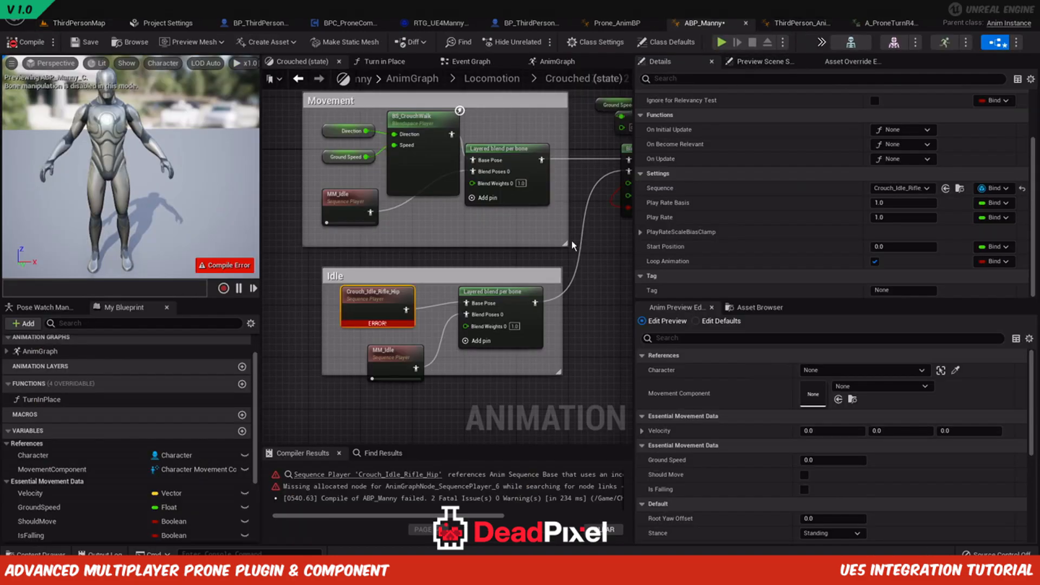
pyautogui.click(946, 188)
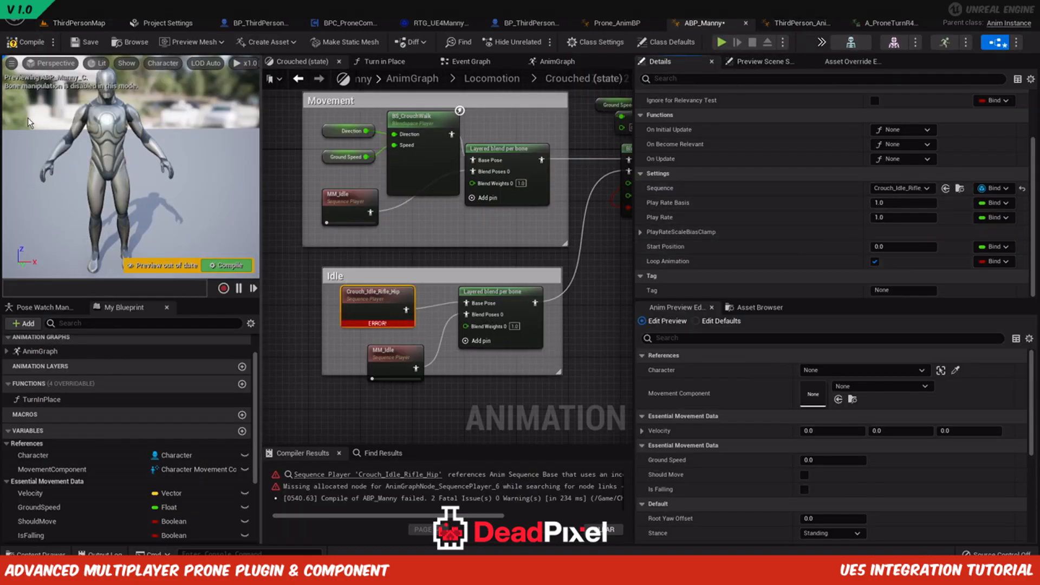
pyautogui.click(26, 42)
pyautogui.click(76, 41)
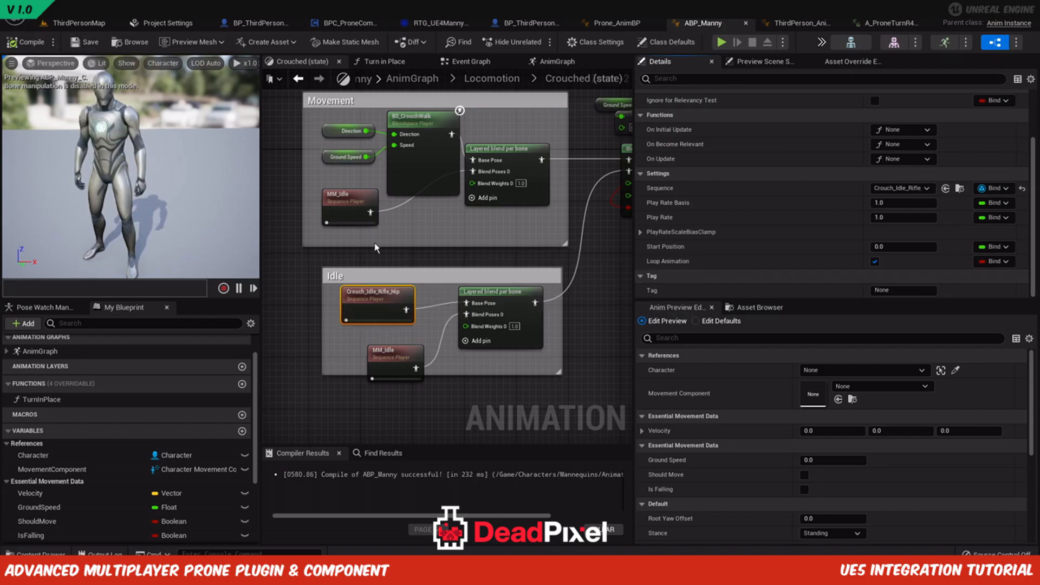
pyautogui.scroll(-3, 412, 268)
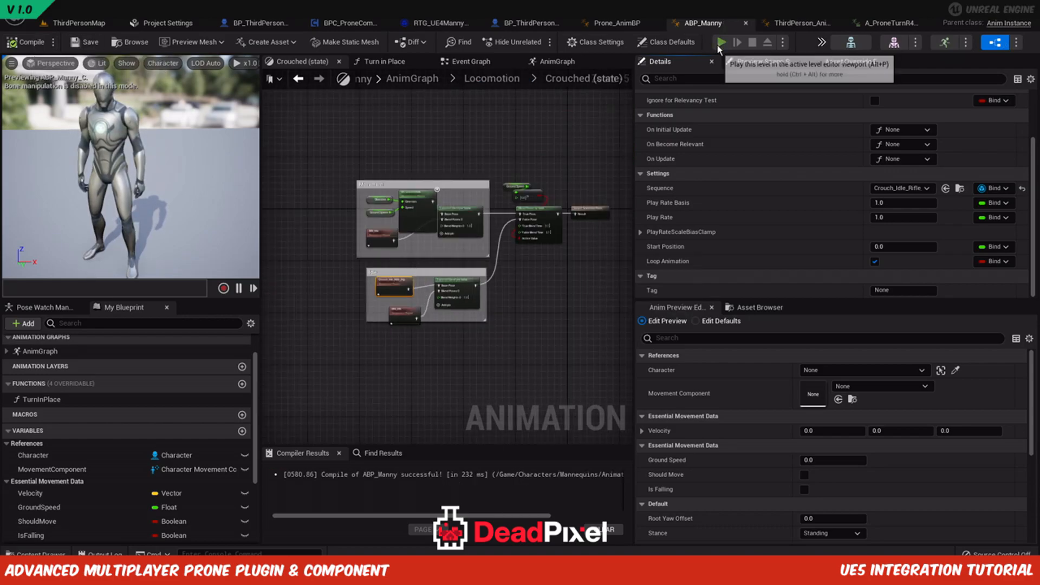
# Play the level and test the character's crouching by toggling crouch while standing still and walking forward.
pyautogui.click(721, 42)
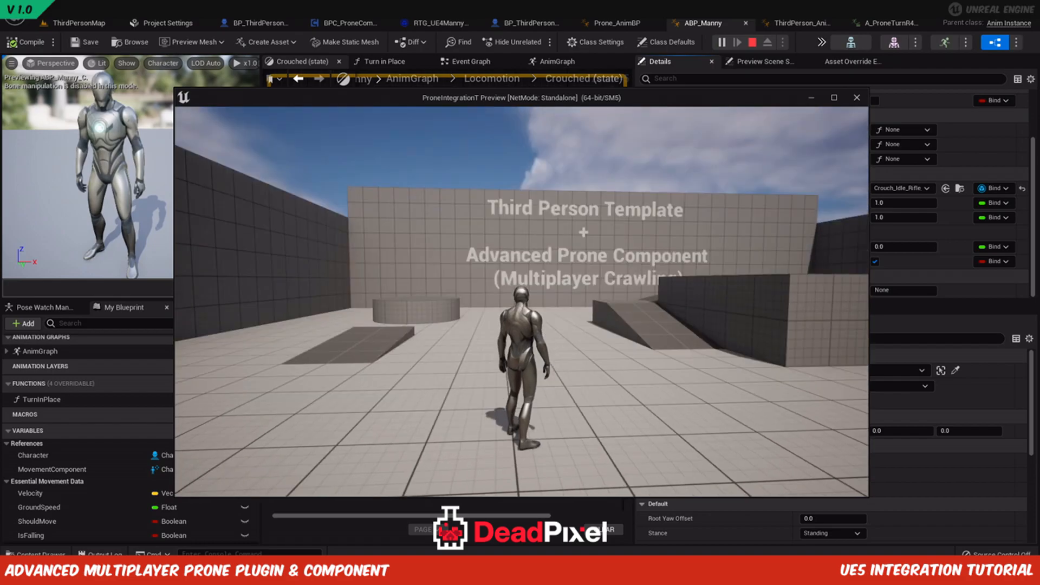
pyautogui.press('c')
pyautogui.press('c')
pyautogui.press('c')
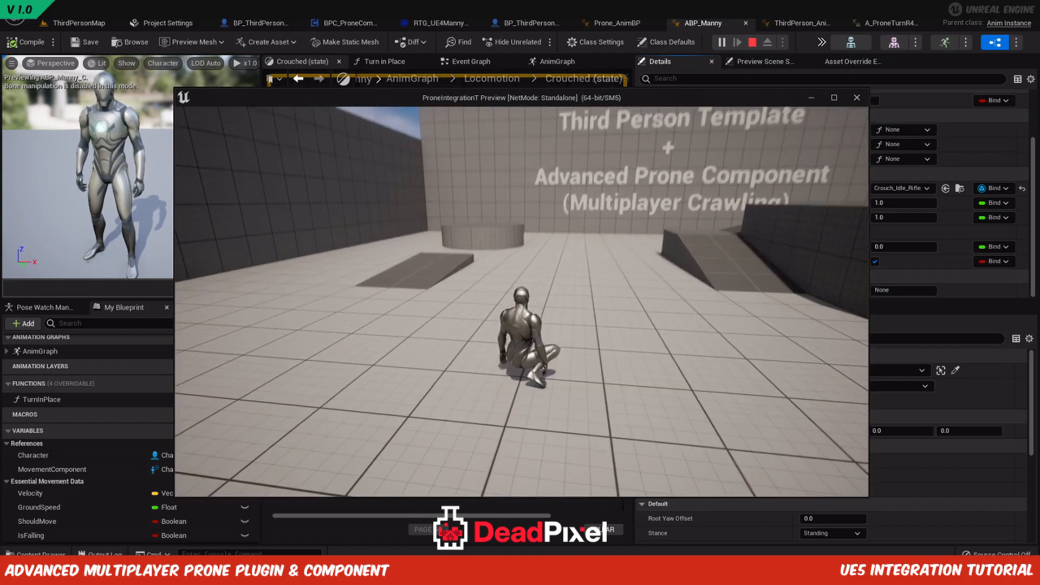
pyautogui.press('c')
pyautogui.press('w')
pyautogui.press('c')
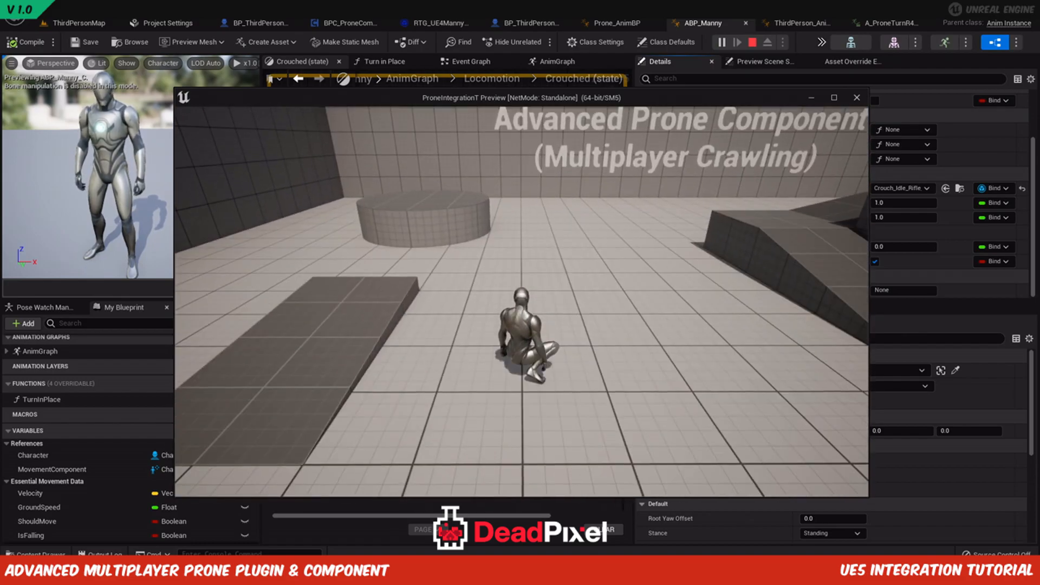
pyautogui.press('c')
pyautogui.press('w')
pyautogui.press('c')
pyautogui.press('c')
pyautogui.press('c')
pyautogui.press('c')
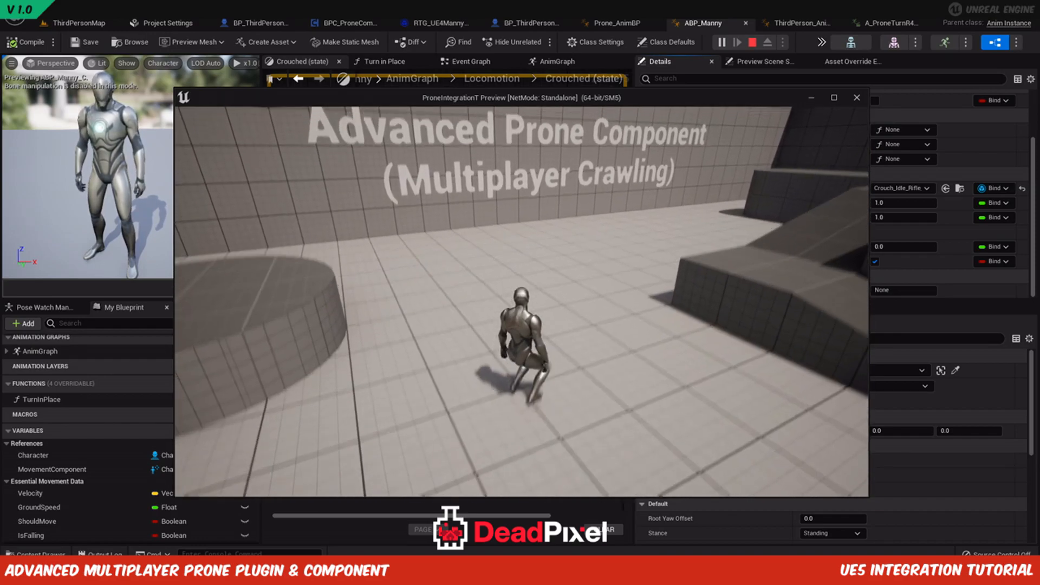
pyautogui.press('w')
pyautogui.press('c')
pyautogui.press('c')
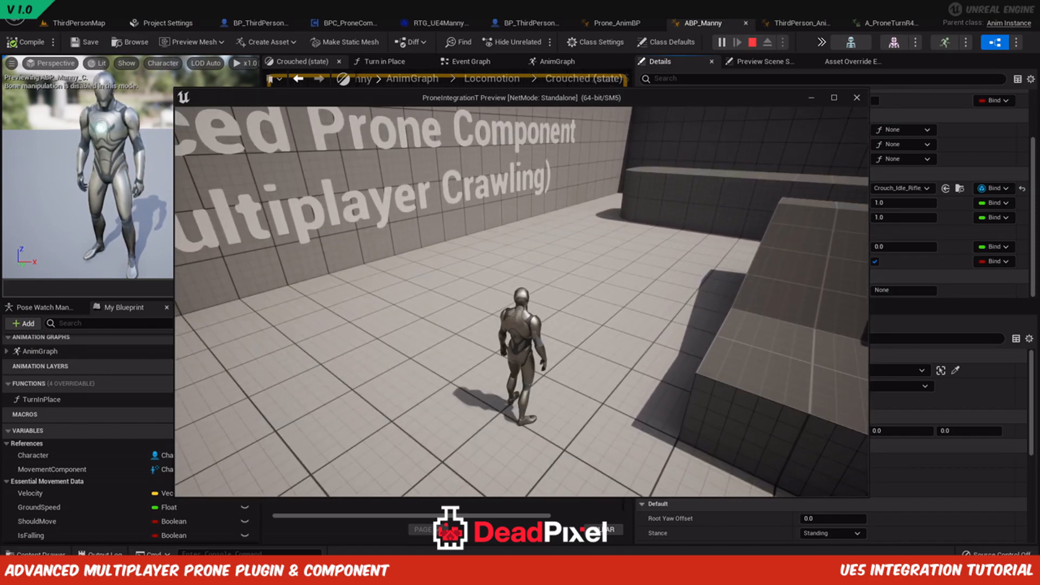
pyautogui.press('c')
pyautogui.press('c')
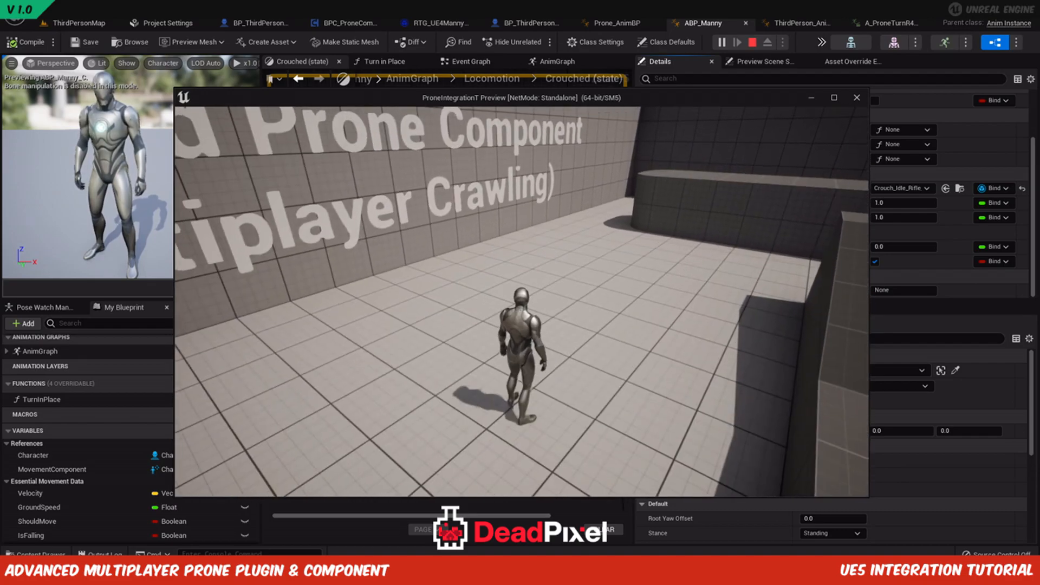
# Test moving the character in different stances, return it from crouching to standing, and stop the play session.
pyautogui.press('w')
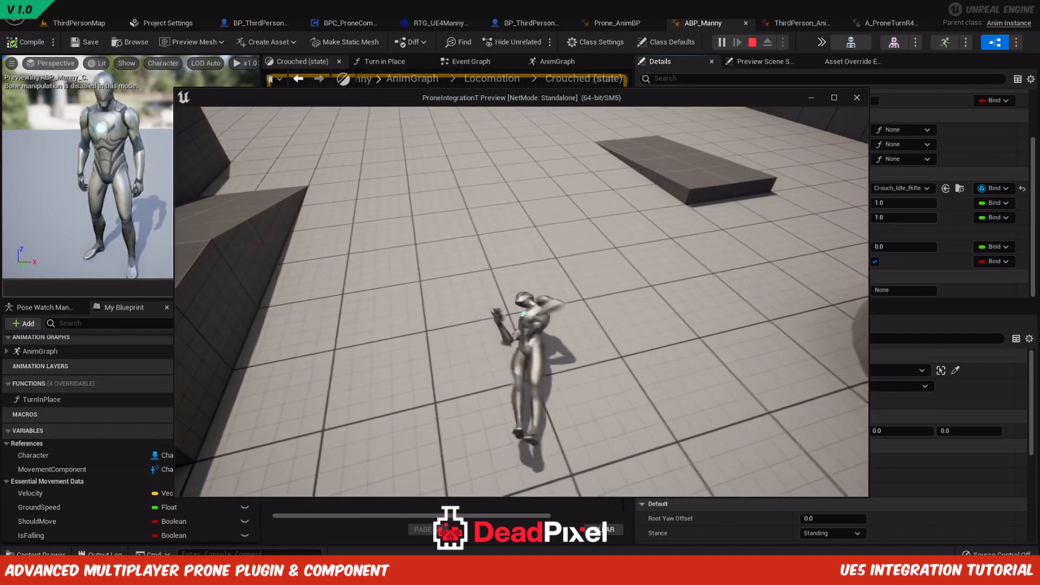
pyautogui.press('a')
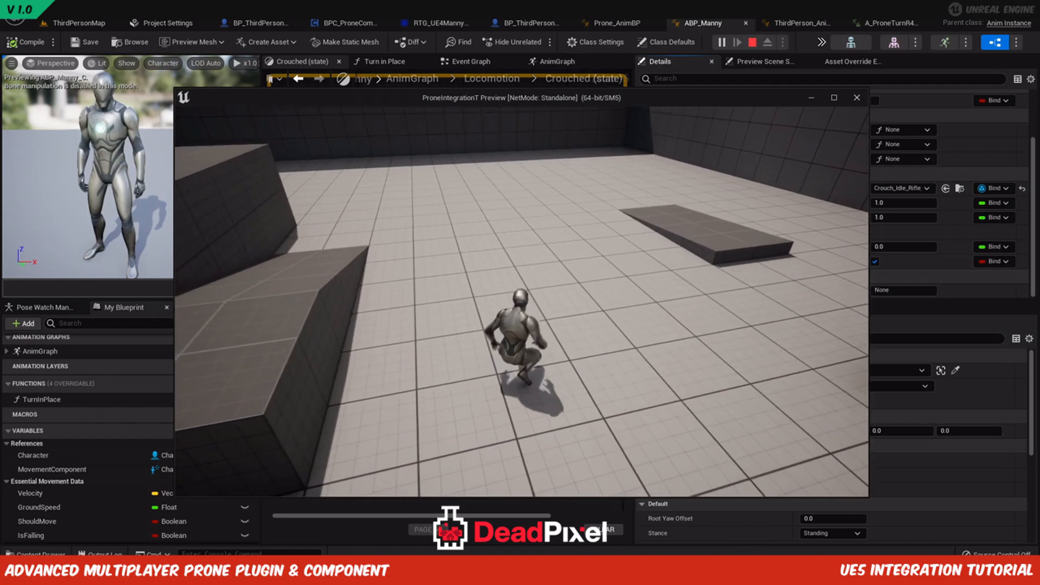
pyautogui.press('c')
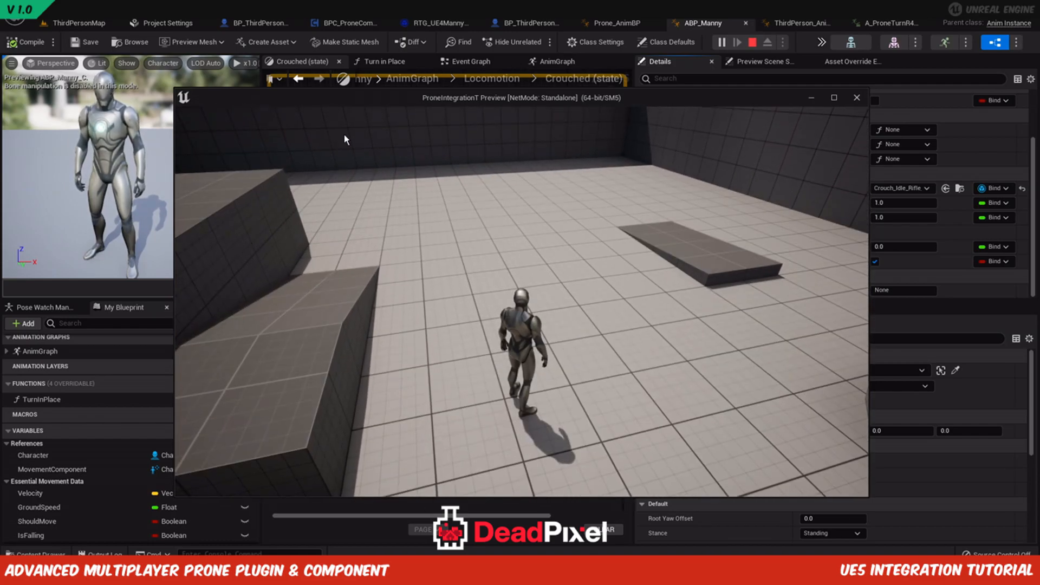
pyautogui.click(753, 45)
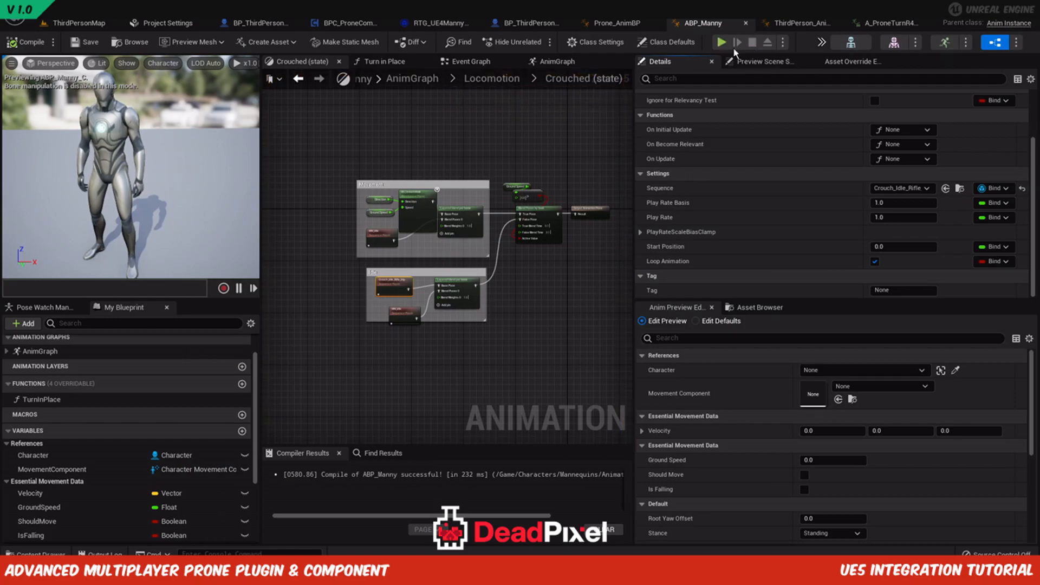
# Return to the ThirdPersonMap level editor and browse to the DPLProneSystem Content plugin folder in the Content Browser.
pyautogui.click(55, 24)
pyautogui.moveTo(53, 329); pyautogui.dragTo(118, 335)
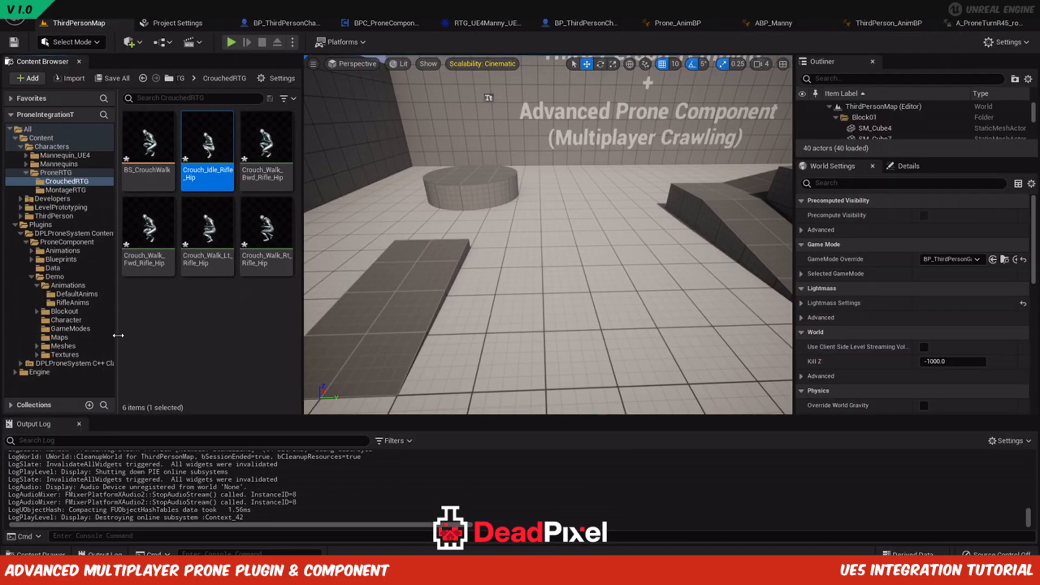
pyautogui.click(65, 373)
pyautogui.click(64, 363)
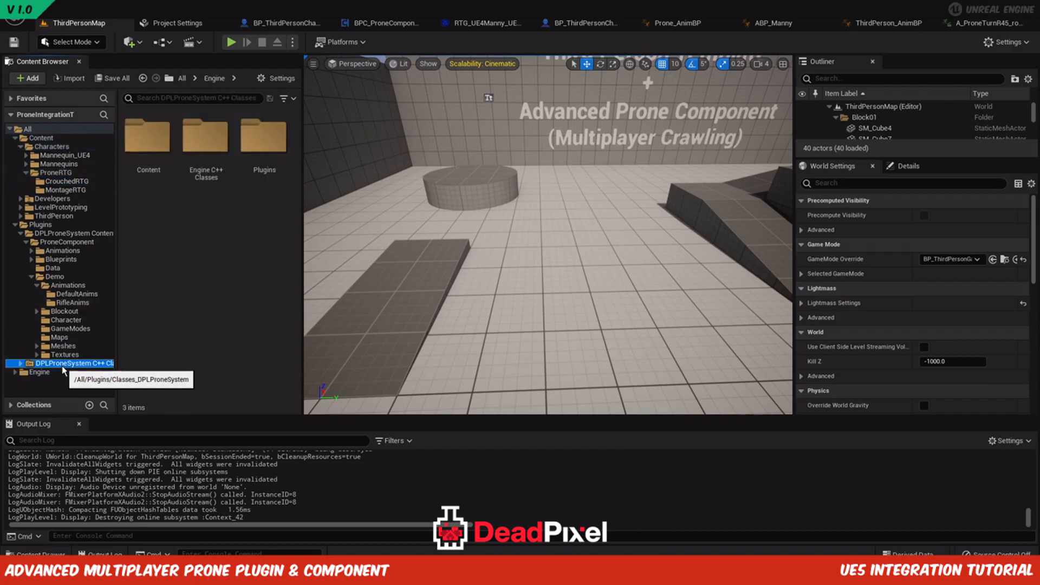
pyautogui.doubleClick(151, 157)
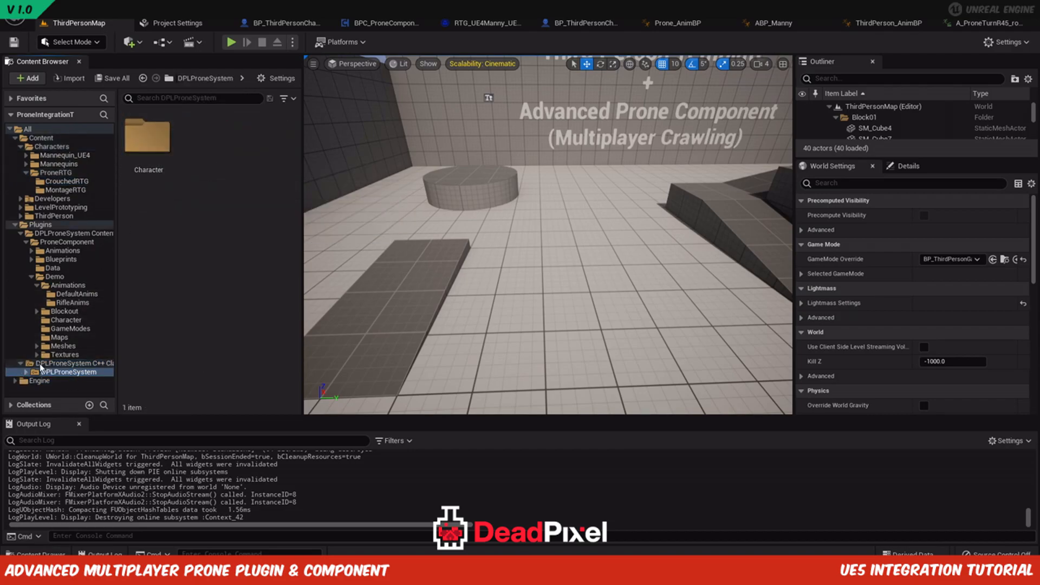
pyautogui.click(47, 233)
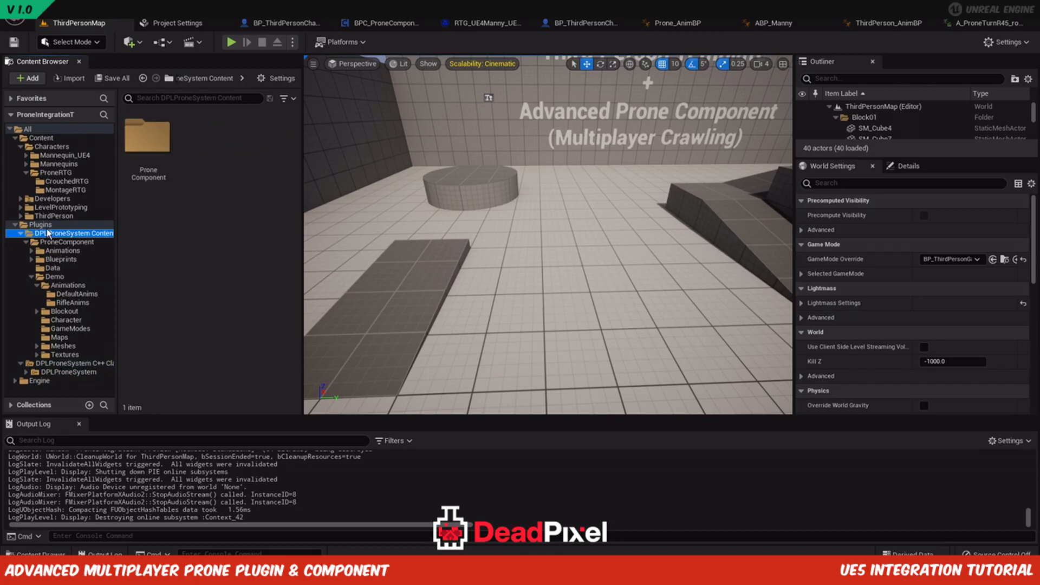
pyautogui.click(42, 225)
pyautogui.click(48, 233)
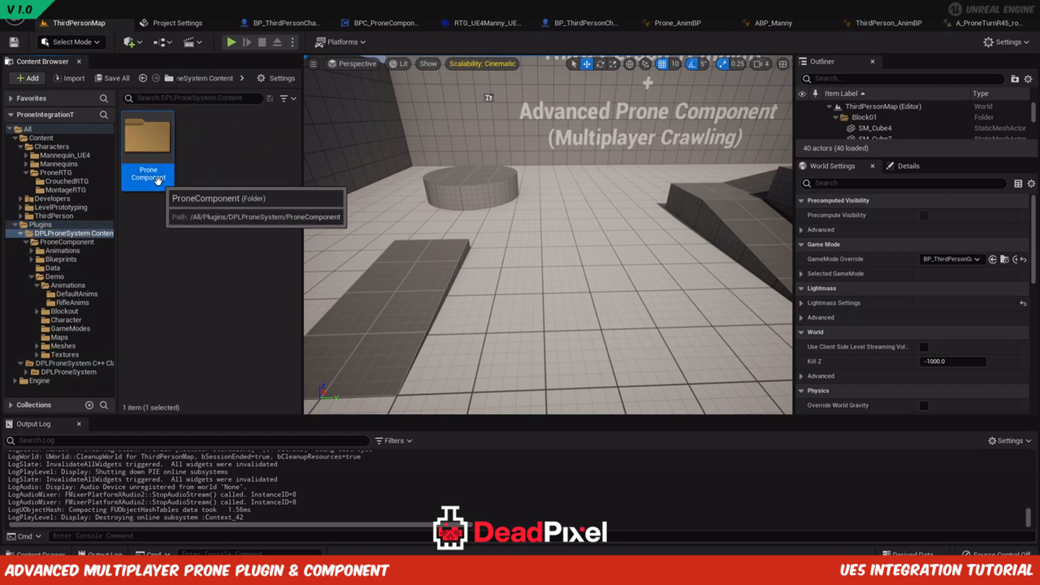
# Open the ProneShowcaseMap level from the plugin's ProneComponent/Demo/Maps folder.
pyautogui.doubleClick(148, 139)
pyautogui.doubleClick(148, 222)
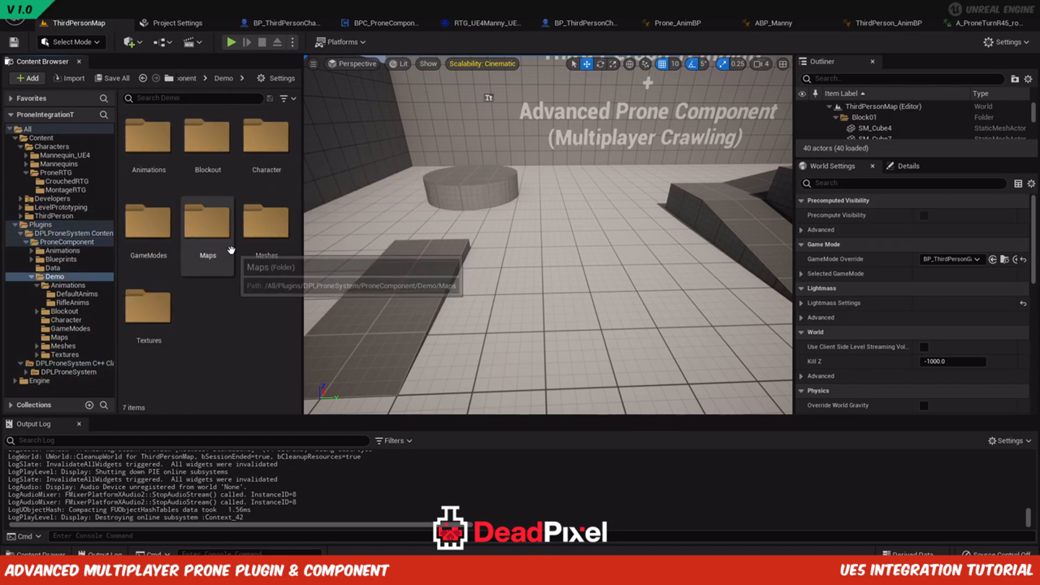
pyautogui.doubleClick(205, 231)
pyautogui.doubleClick(151, 178)
pyautogui.click(549, 407)
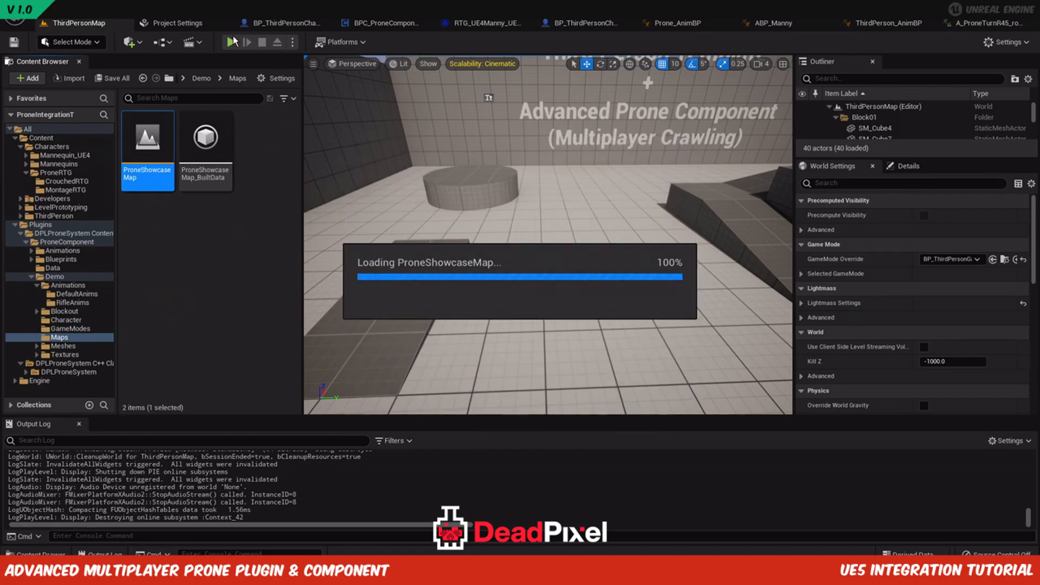
# Play ProneShowcaseMap with its default game mode, test the red demo character's movement, crouch and prone, and stop the session.
pyautogui.click(232, 42)
pyautogui.click(441, 234)
pyautogui.press('w')
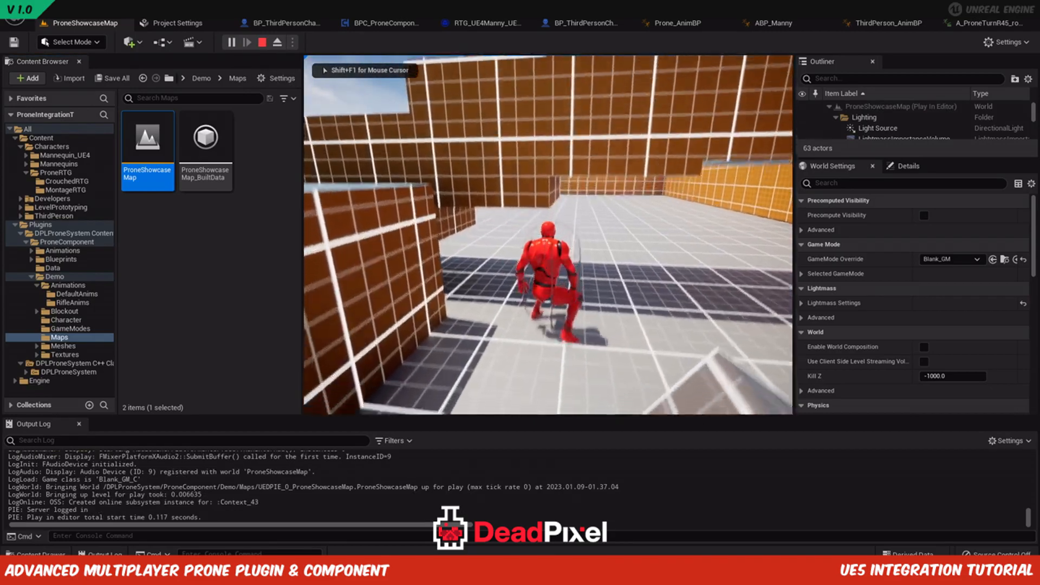
pyautogui.press('c')
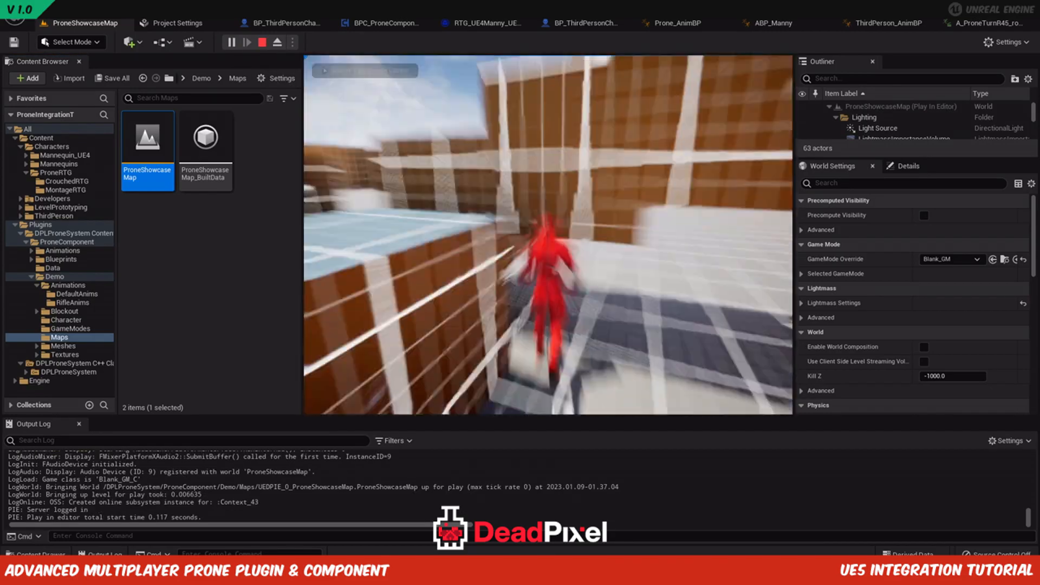
pyautogui.press('z')
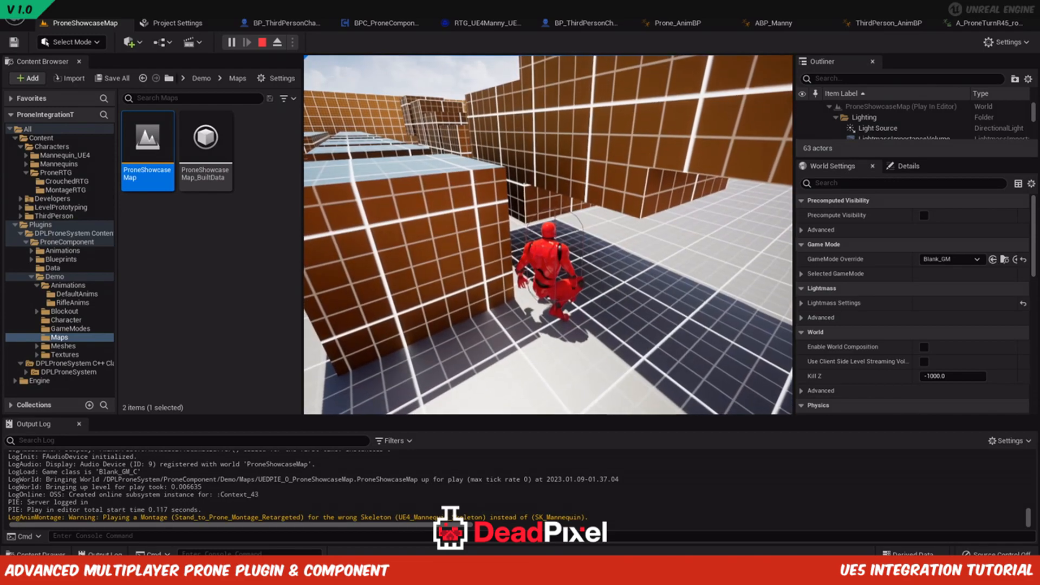
pyautogui.press('c')
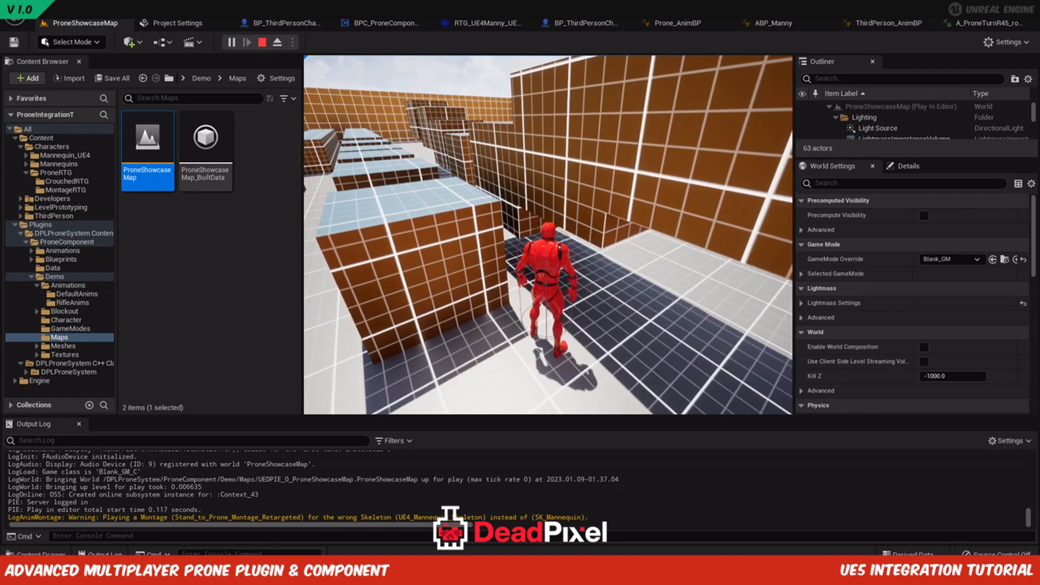
pyautogui.hotkey('shift', 'F1')
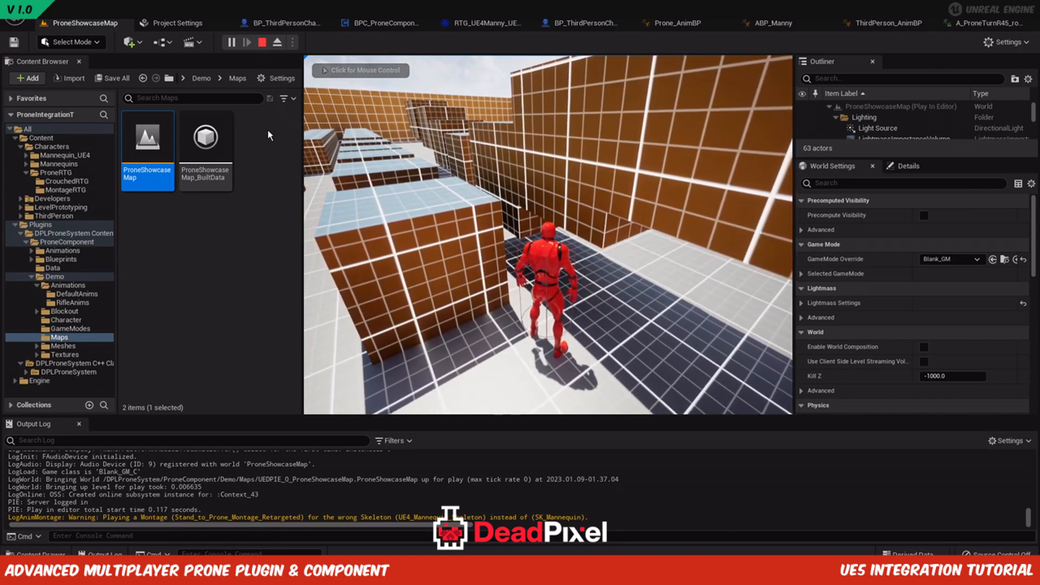
pyautogui.click(262, 42)
# Set ProneShowcaseMap's GameMode Override to BP_ThirdPersonGameMode and start playing the level.
pyautogui.click(951, 259)
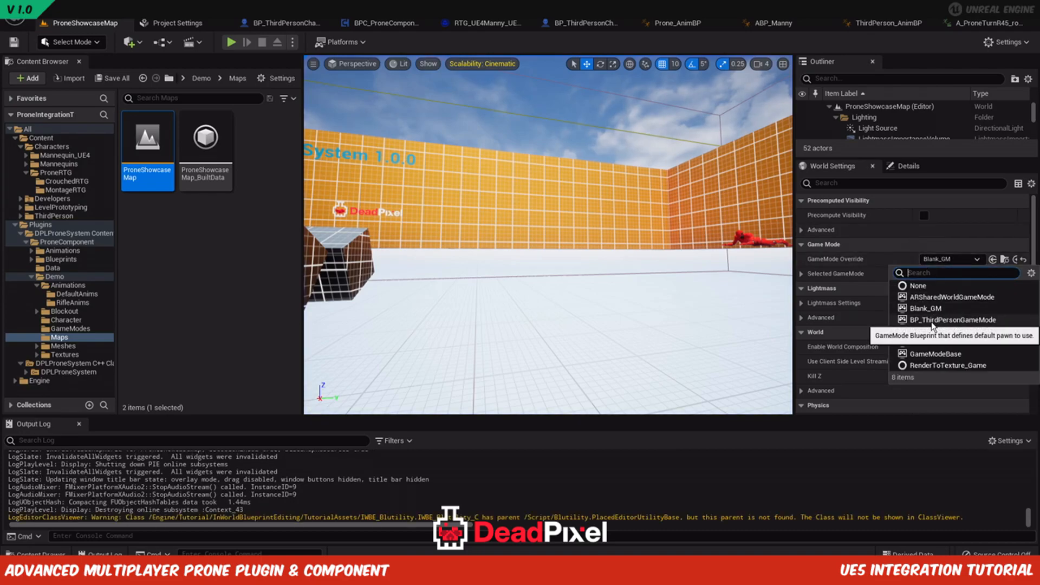
pyautogui.click(953, 316)
pyautogui.click(232, 42)
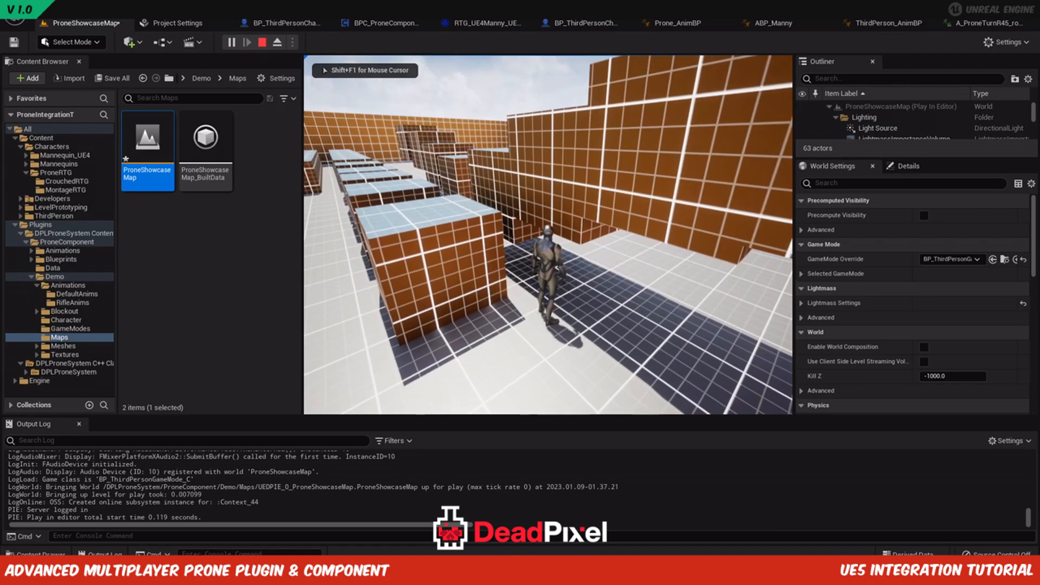
# Test Manny's prone stance and crawling around the showcase obstacles, and stop the play session.
pyautogui.press('w')
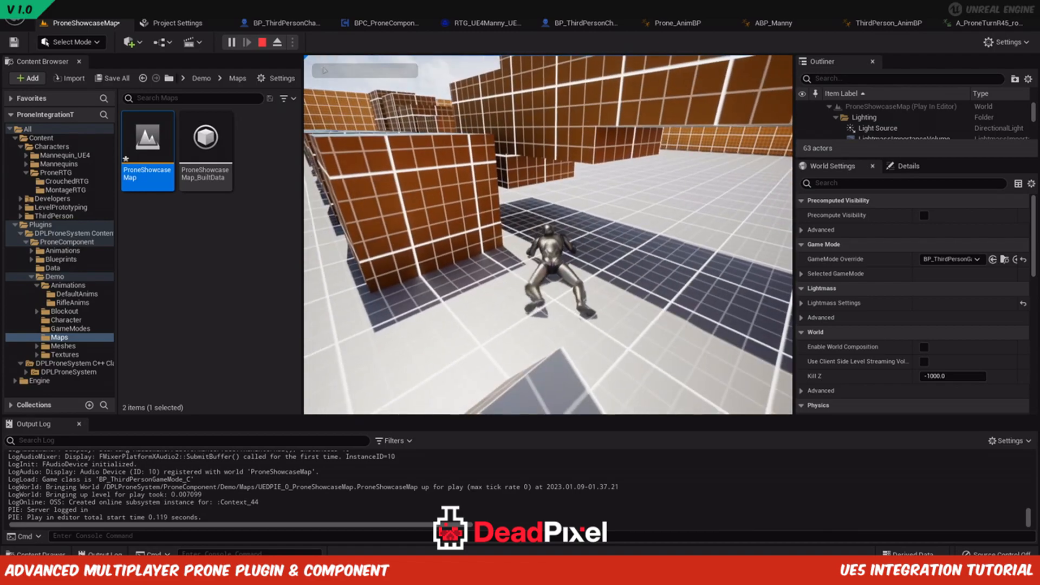
pyautogui.press('z')
pyautogui.press('w')
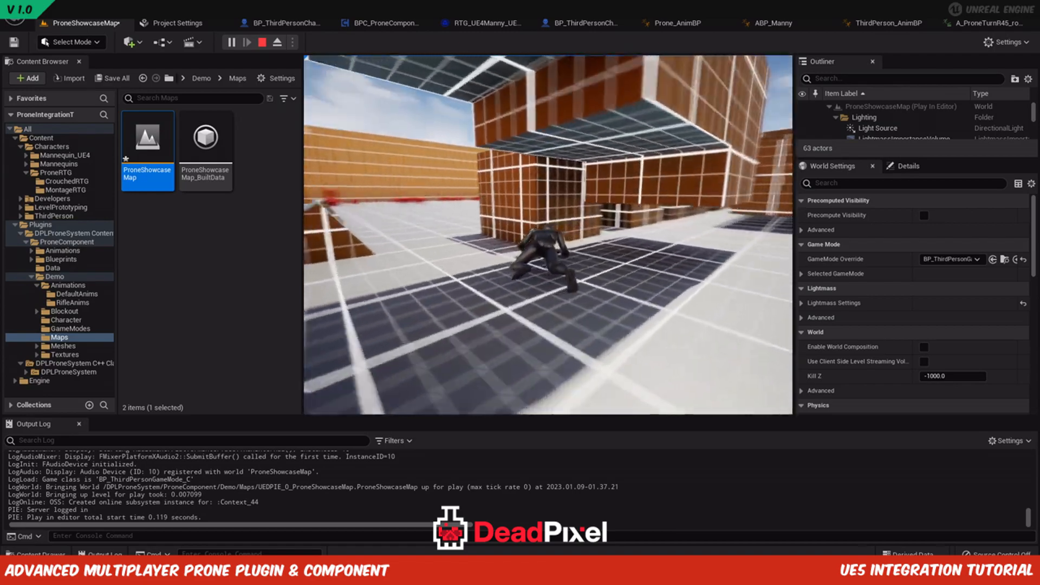
pyautogui.press('w')
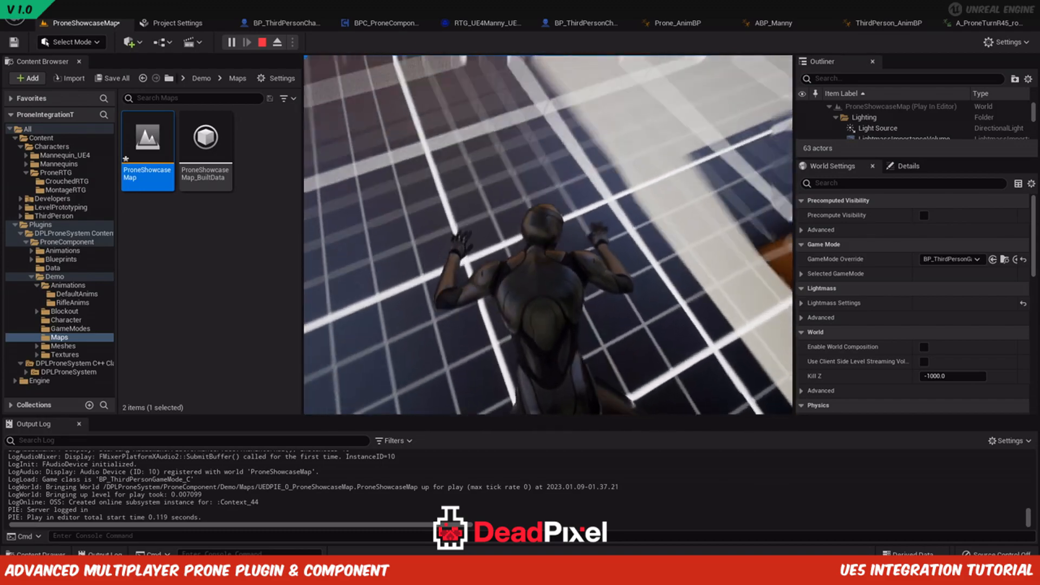
pyautogui.click(262, 44)
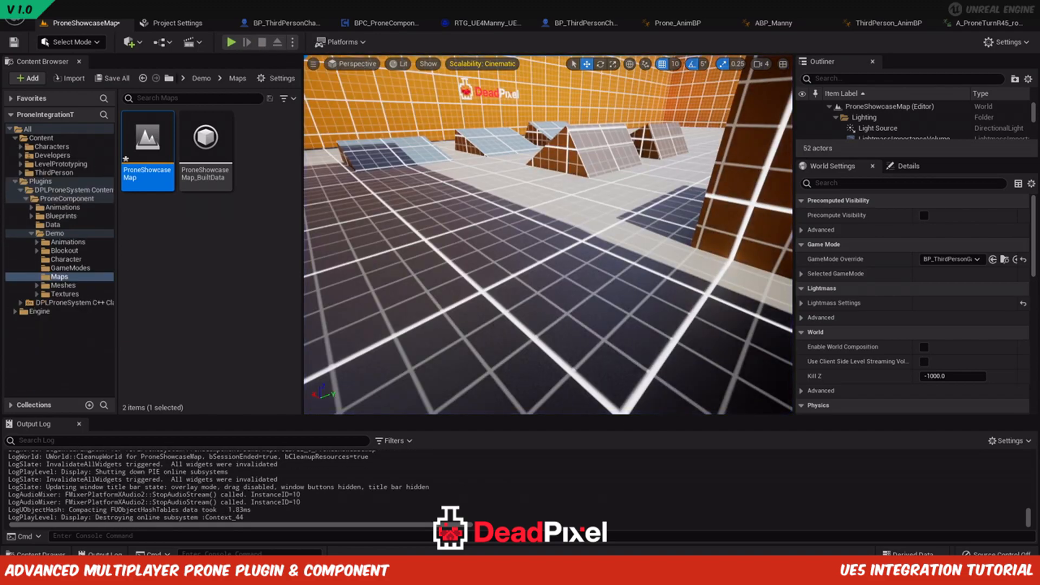